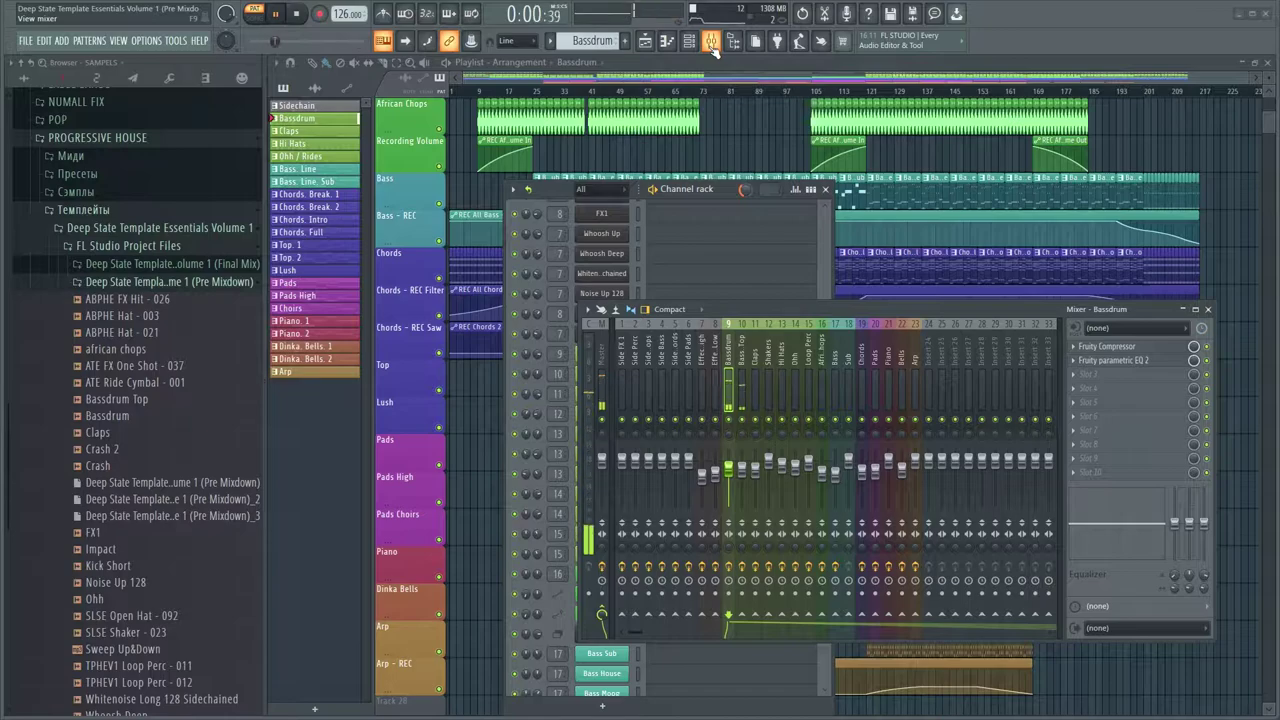
Close the mixer and play the Bass. Line pattern, bringing its bass channels into view in the channel rack
click(713, 48)
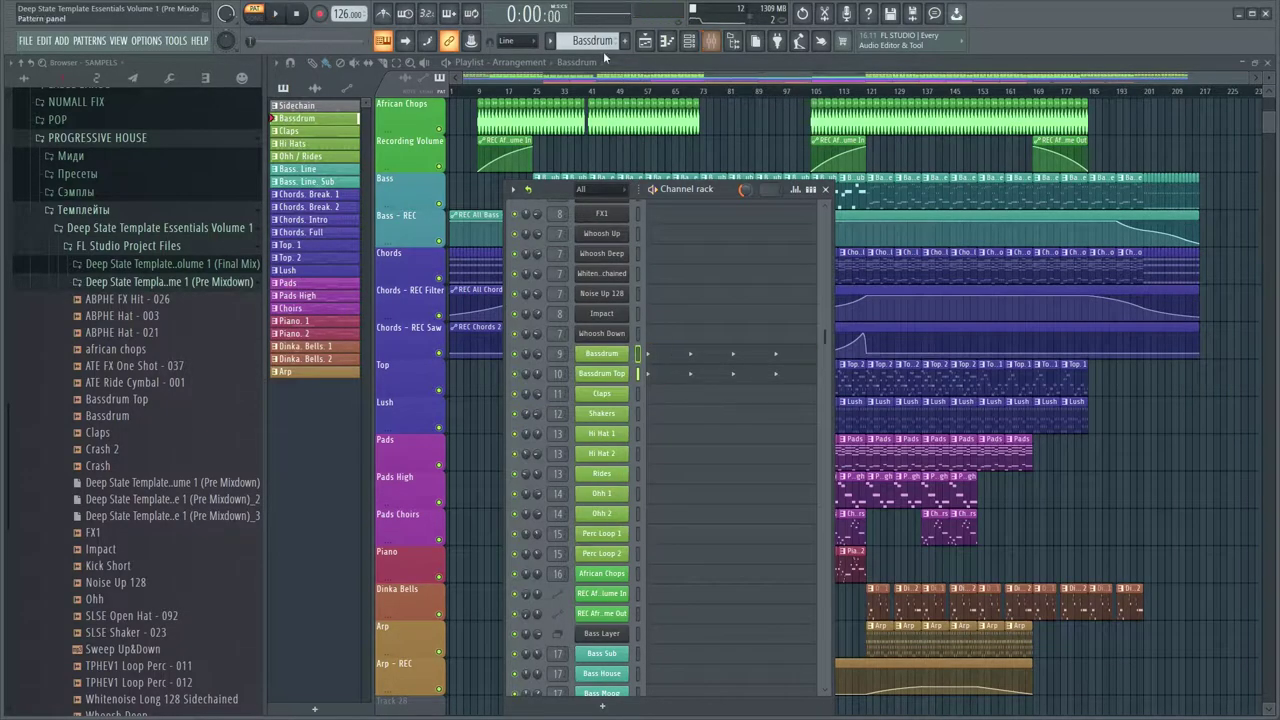
scroll(588, 40, down, 1)
scroll(588, 40, down, 1)
key(space)
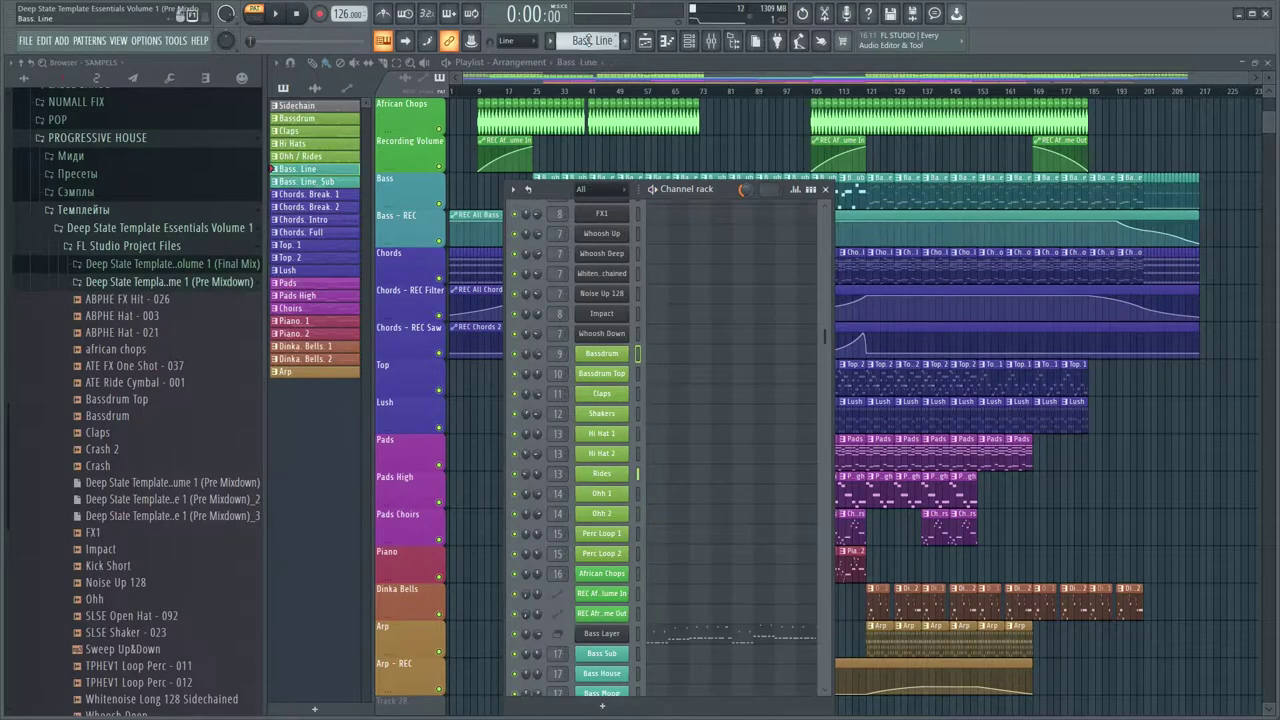
scroll(660, 375, down, 5)
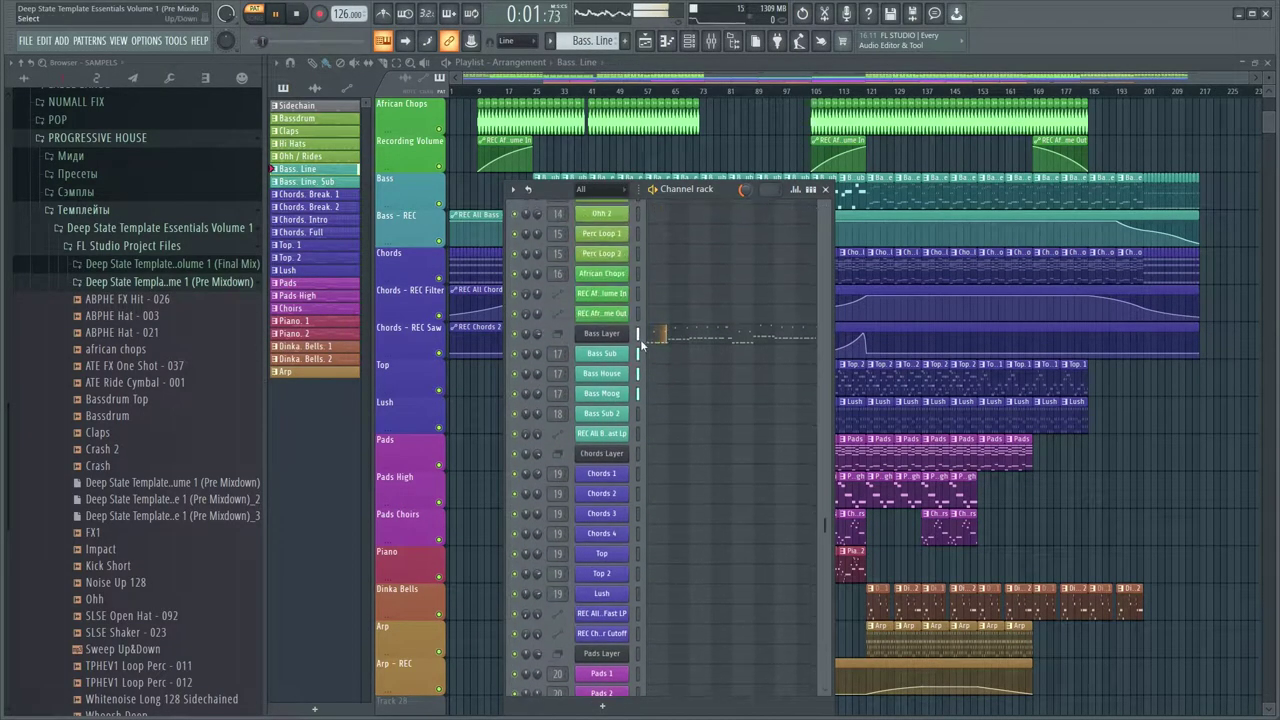
Switch to the Chords. Break. 1 pattern and inspect the Chords Layer settings and the Chords 1 Massive synth
scroll(587, 40, down, 2)
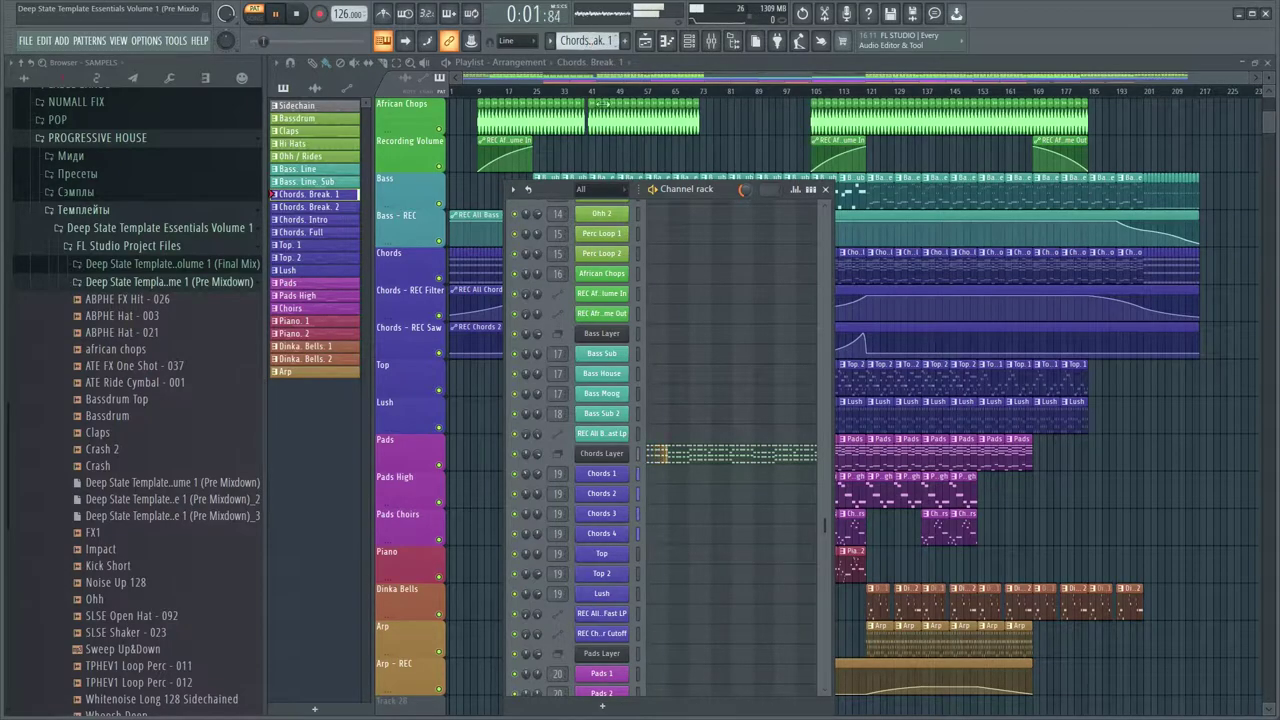
click(603, 454)
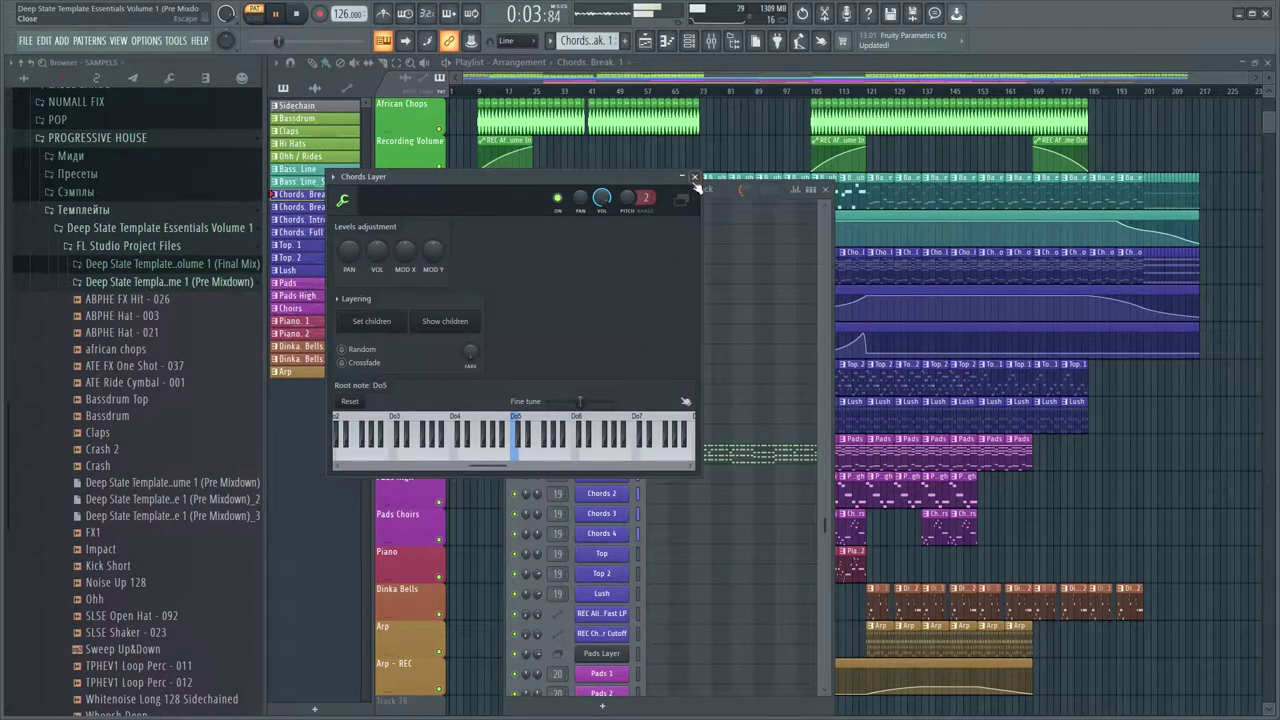
click(695, 177)
click(603, 474)
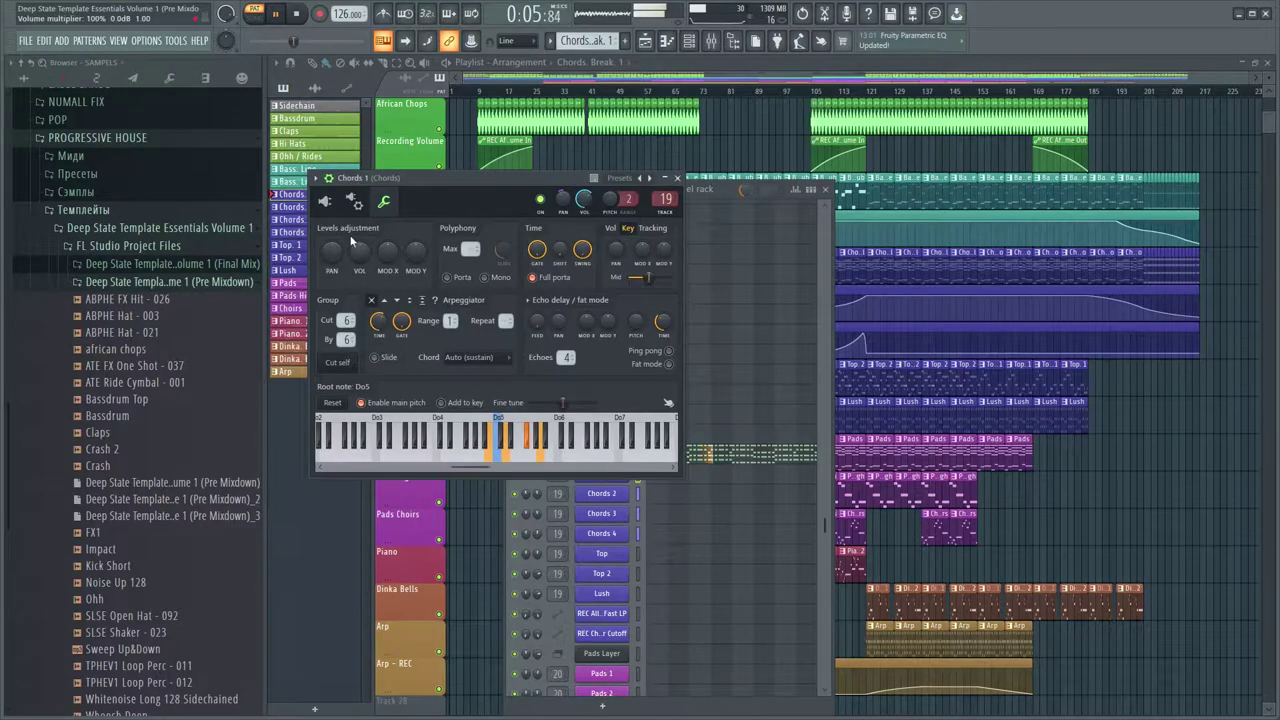
click(325, 202)
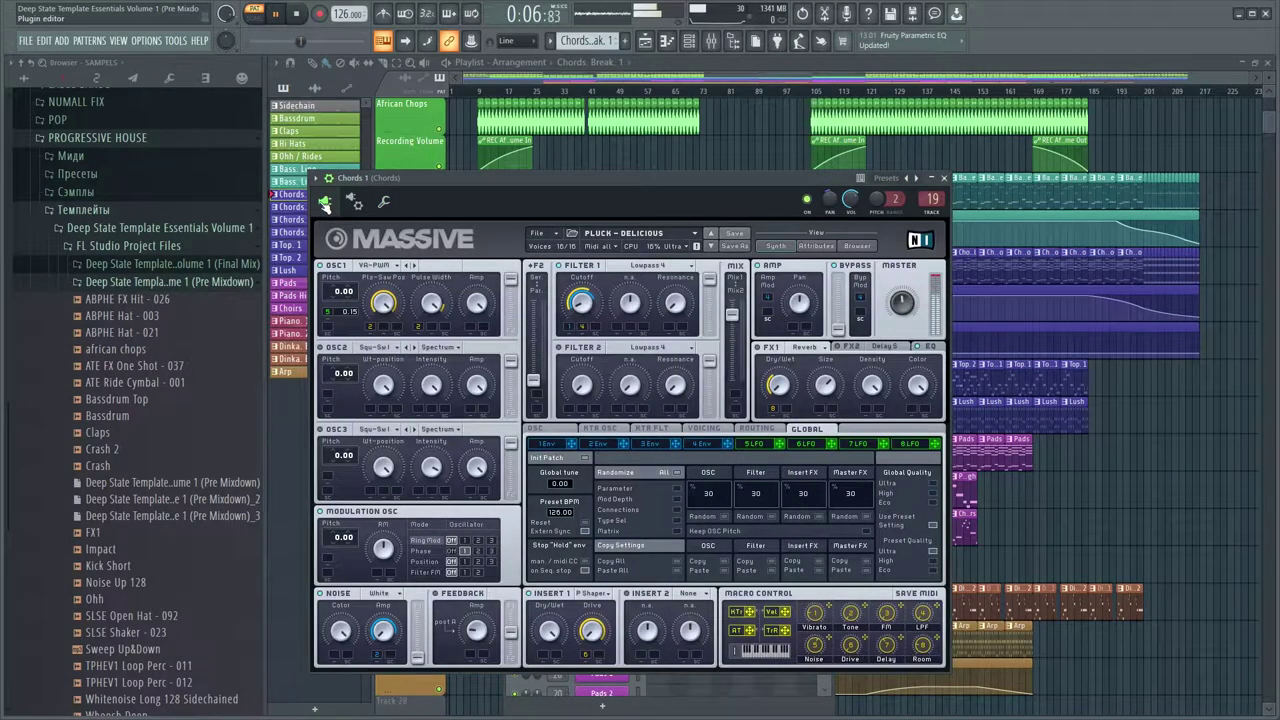
click(944, 178)
Inspect the Sylenth1 instruments behind the Chords 2 and Chords 3 channels, closing each plugin window
click(603, 494)
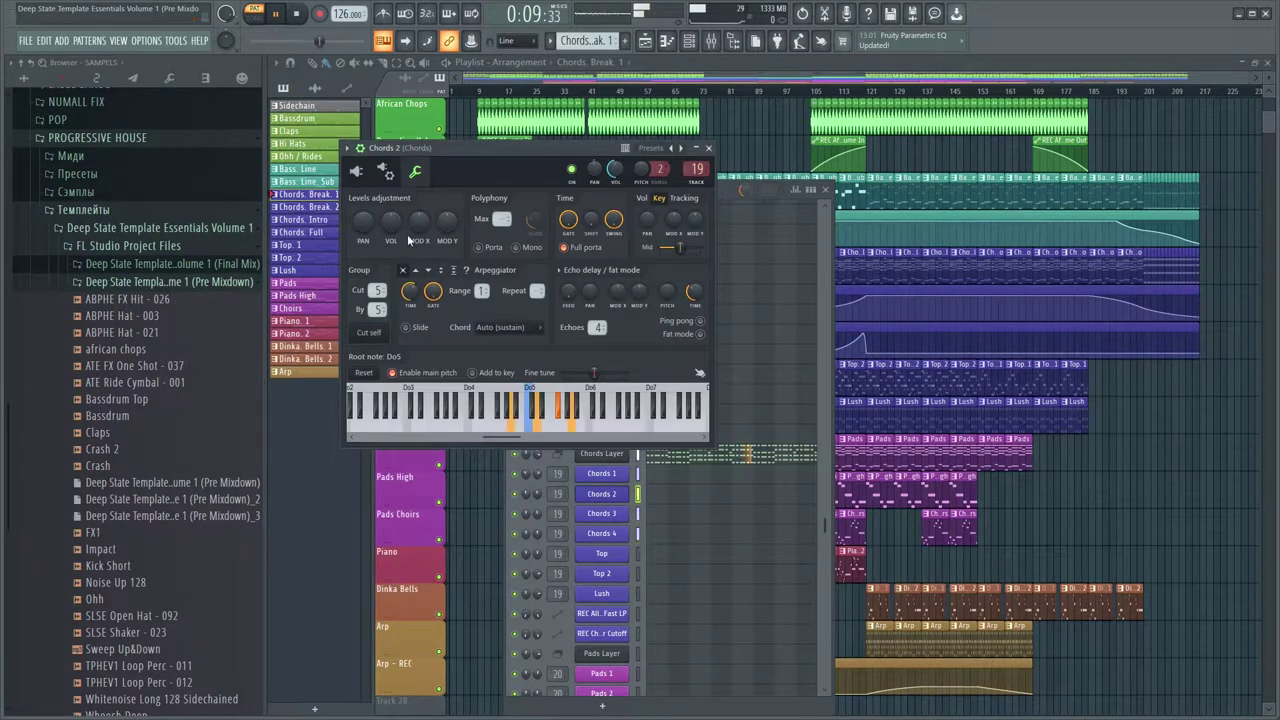
click(364, 188)
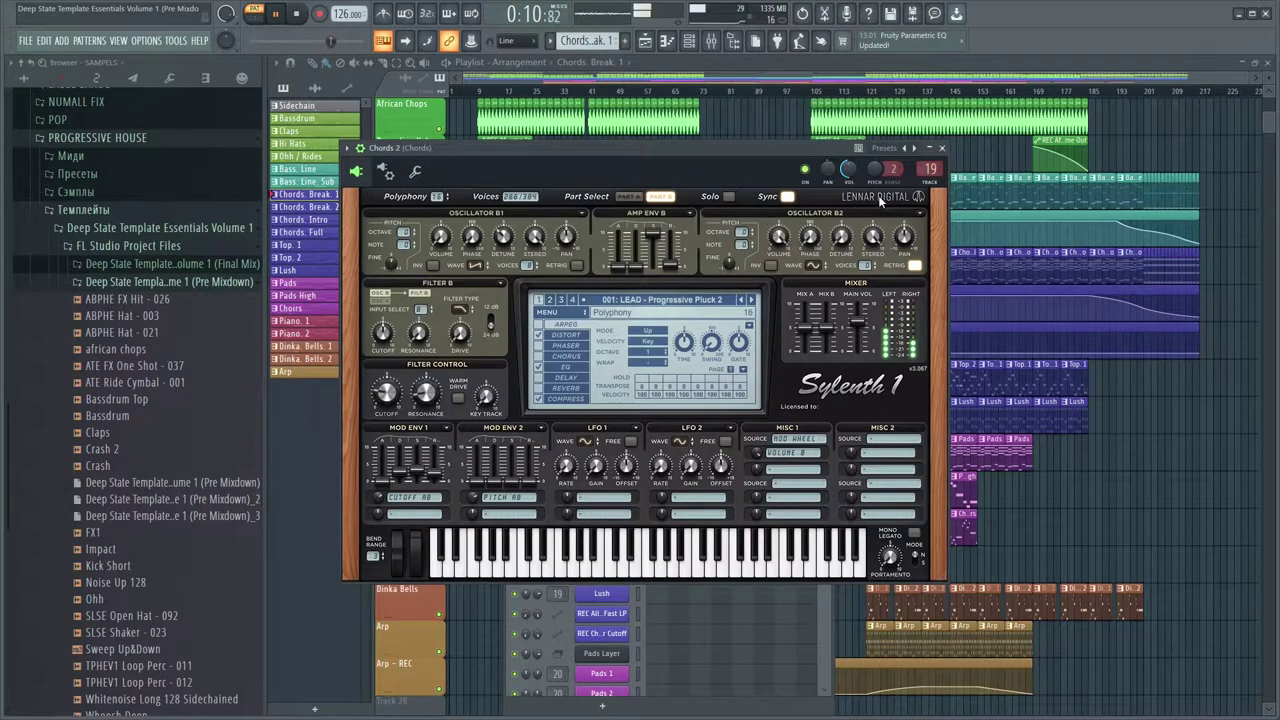
click(941, 148)
click(614, 522)
click(555, 281)
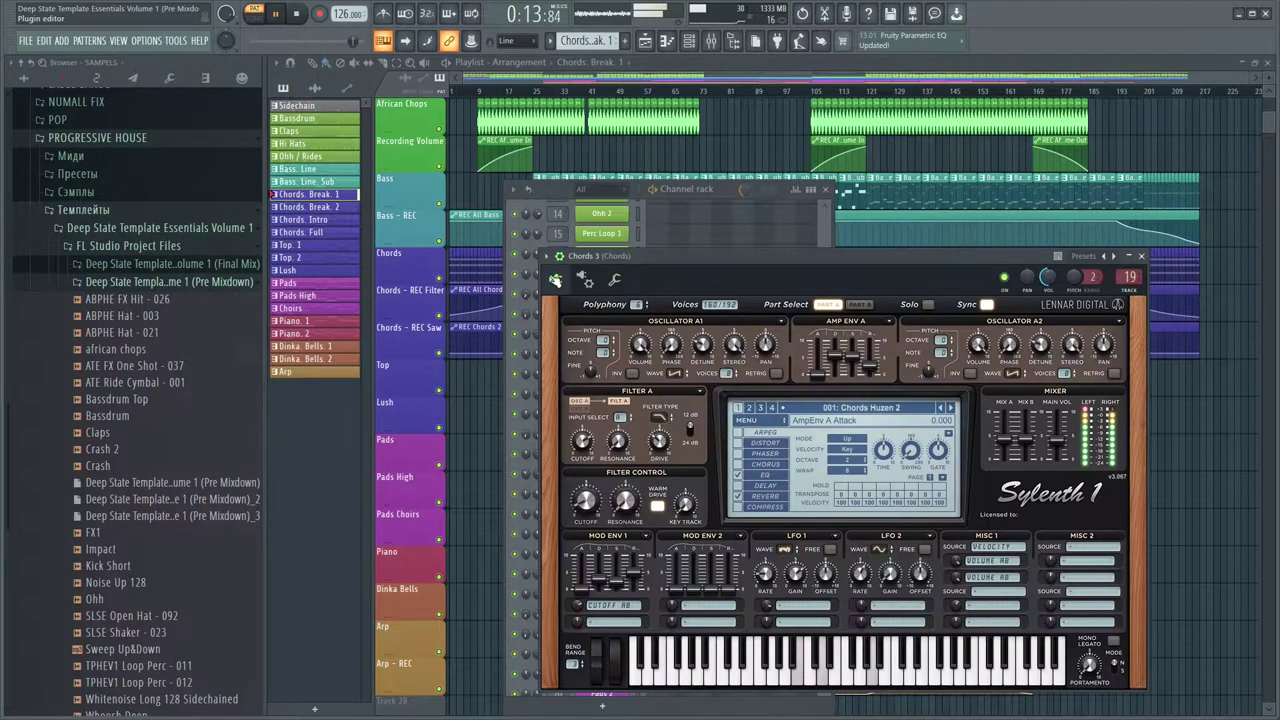
click(1141, 256)
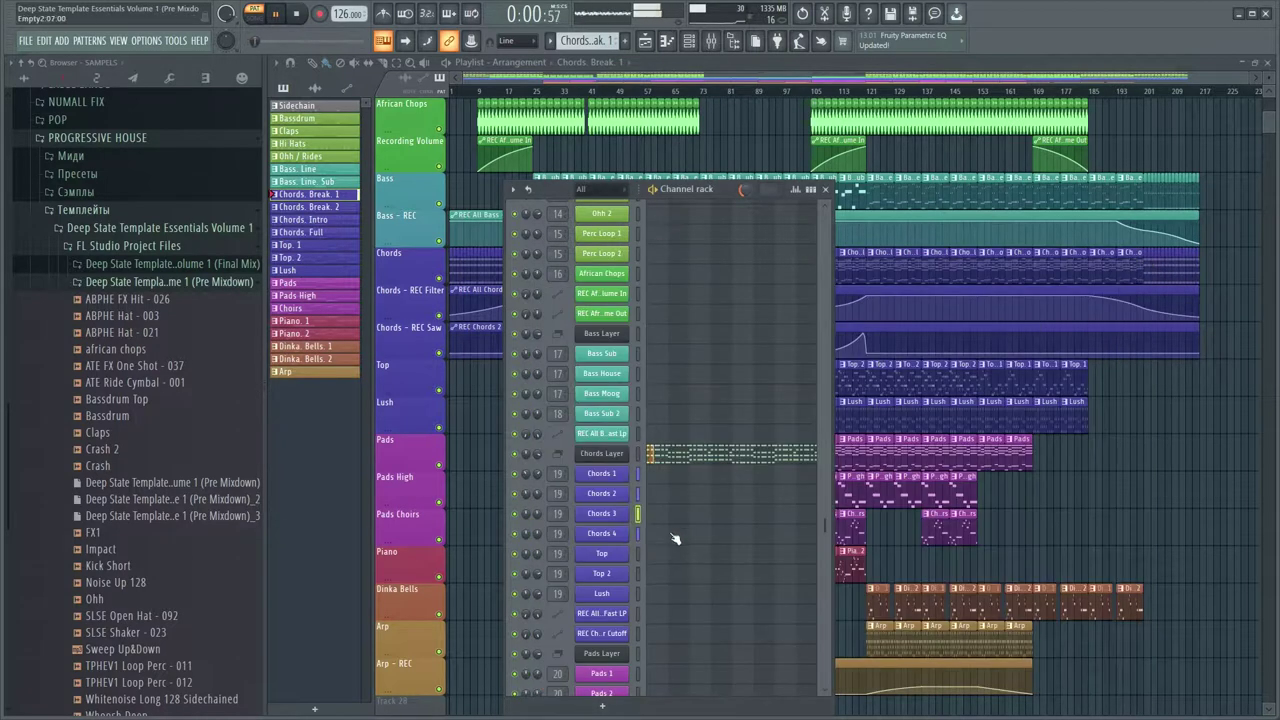
Inspect the Massive synth on the Chords 4 channel, close it and toggle playback
click(603, 535)
click(421, 245)
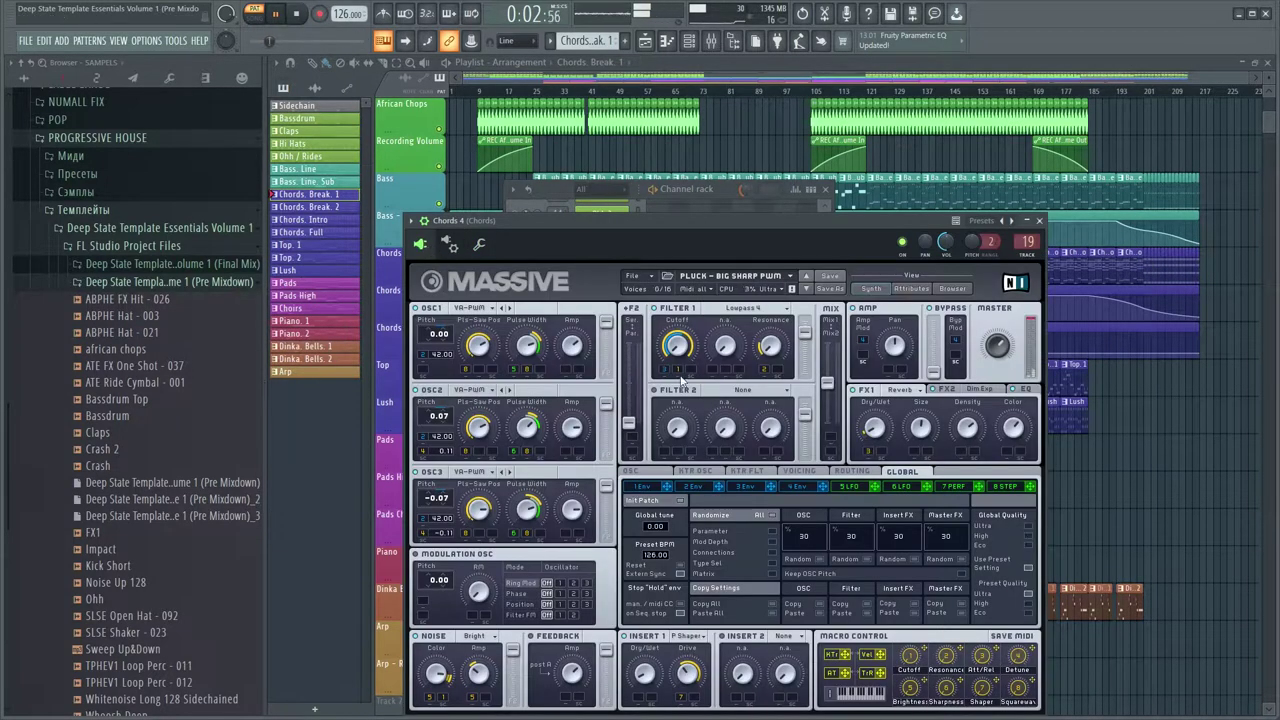
click(1040, 221)
key(space)
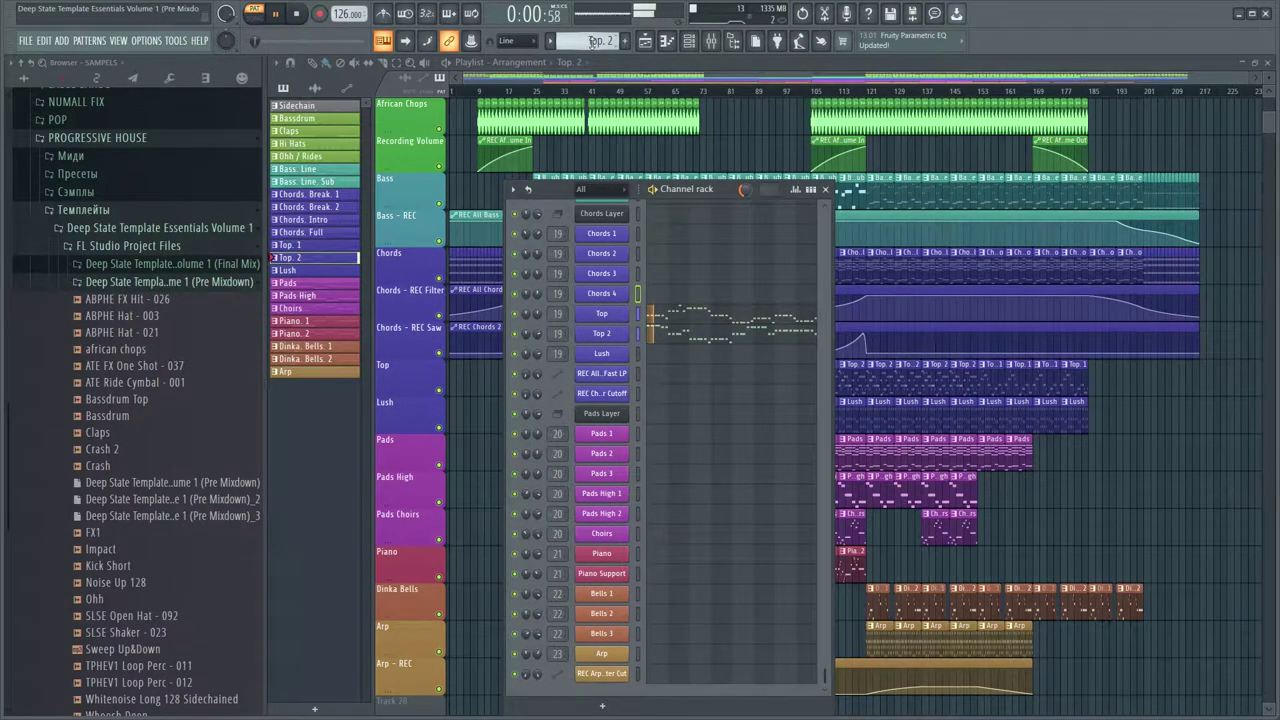
Select the Pads pattern and inspect the Massive synth on the Pads 1 channel, closing its window
scroll(600, 41, down, 2)
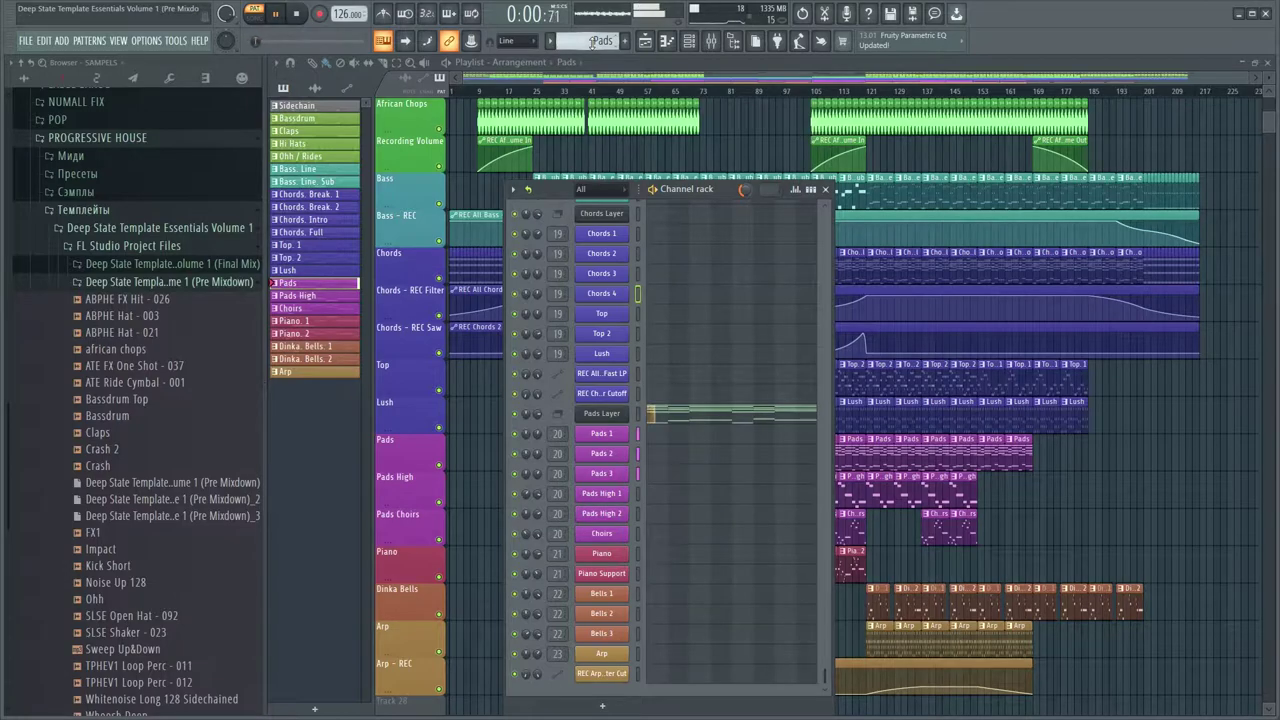
click(605, 433)
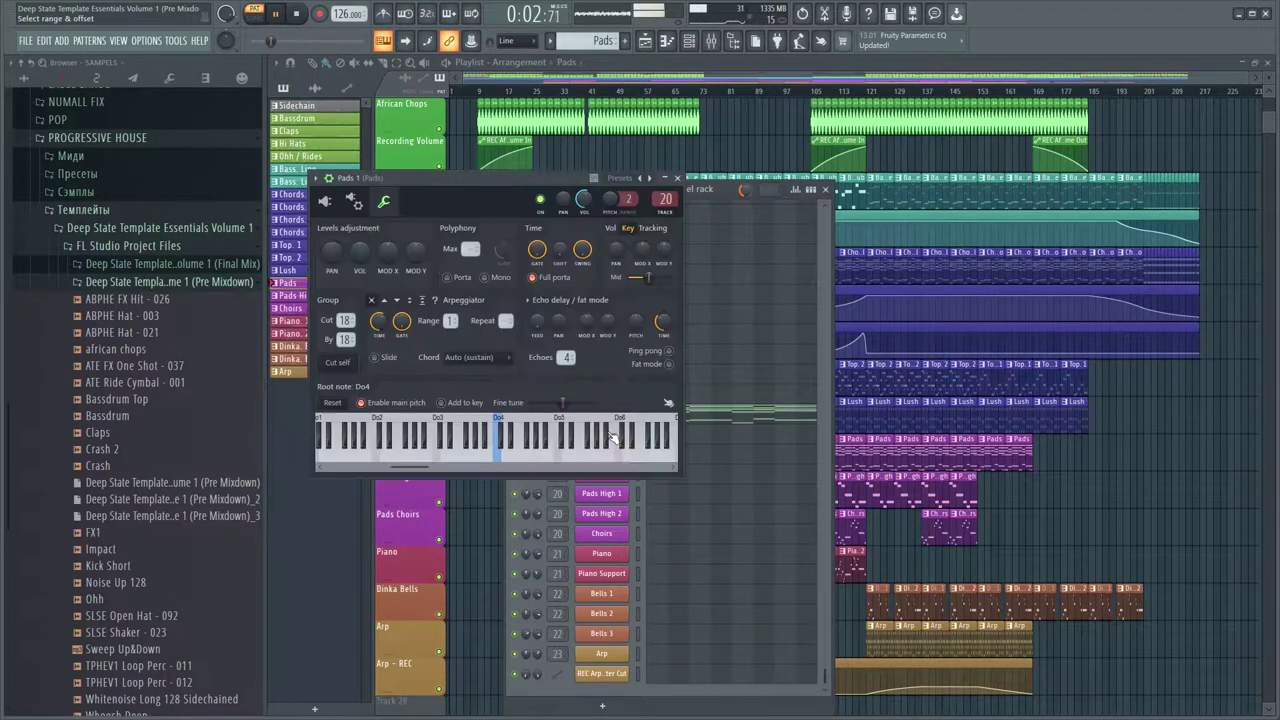
click(326, 203)
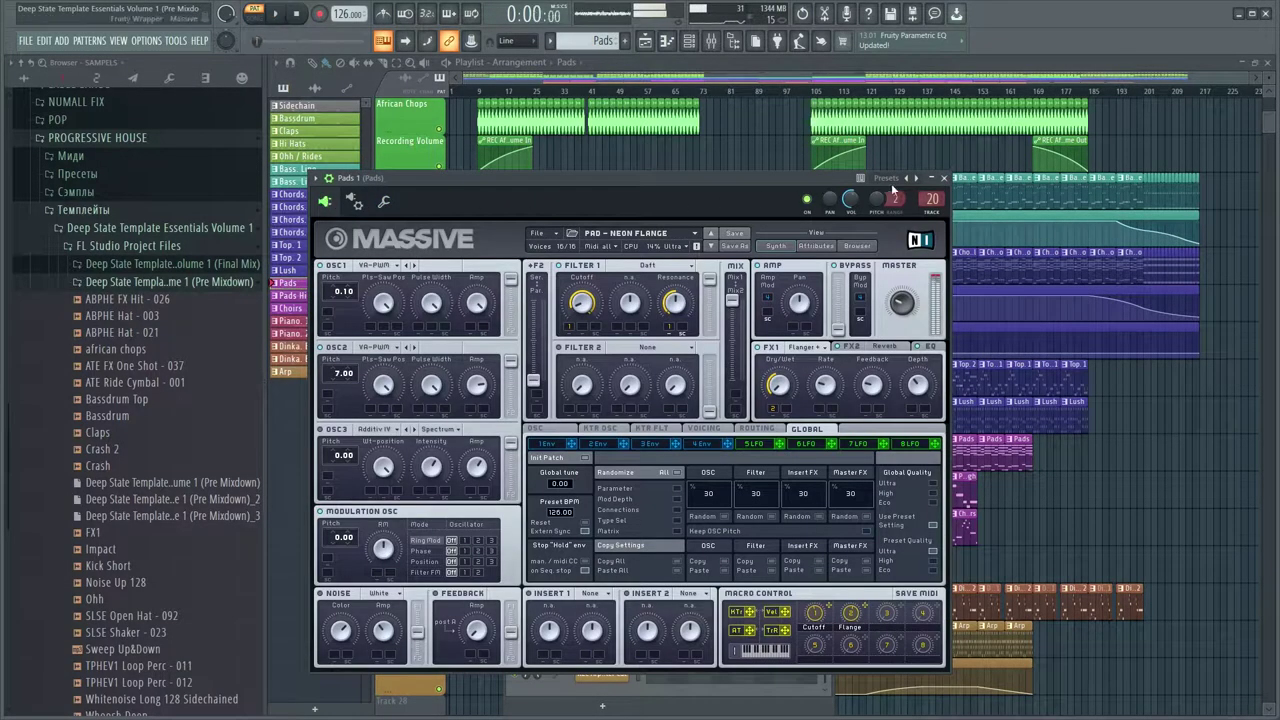
click(943, 178)
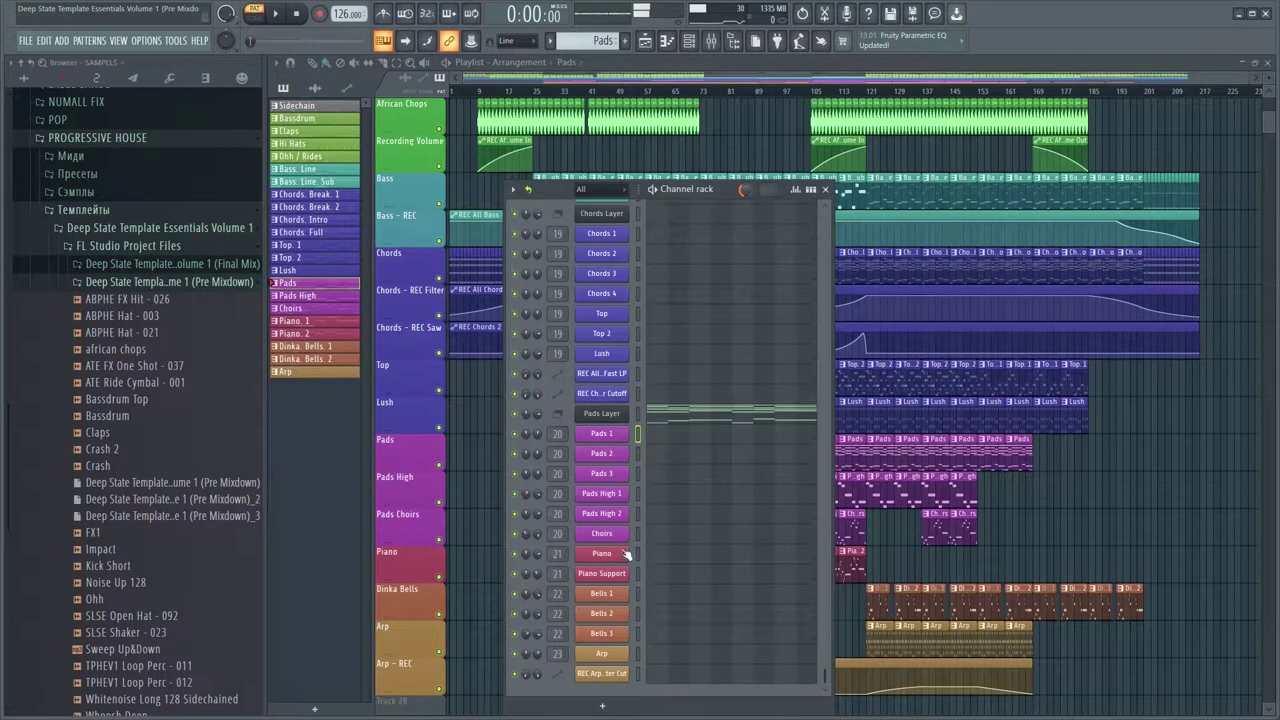
Play the piano patterns and open the Piano channel's instrument for inspection
scroll(585, 40, down, 4)
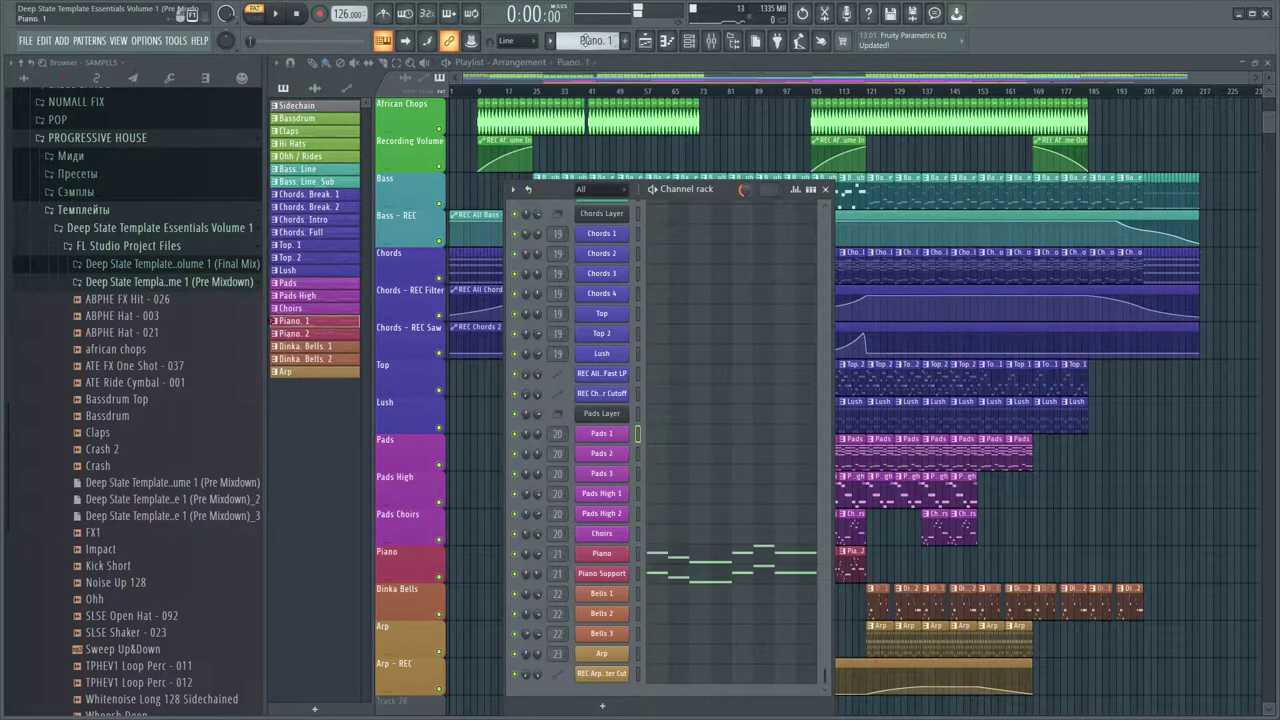
key(space)
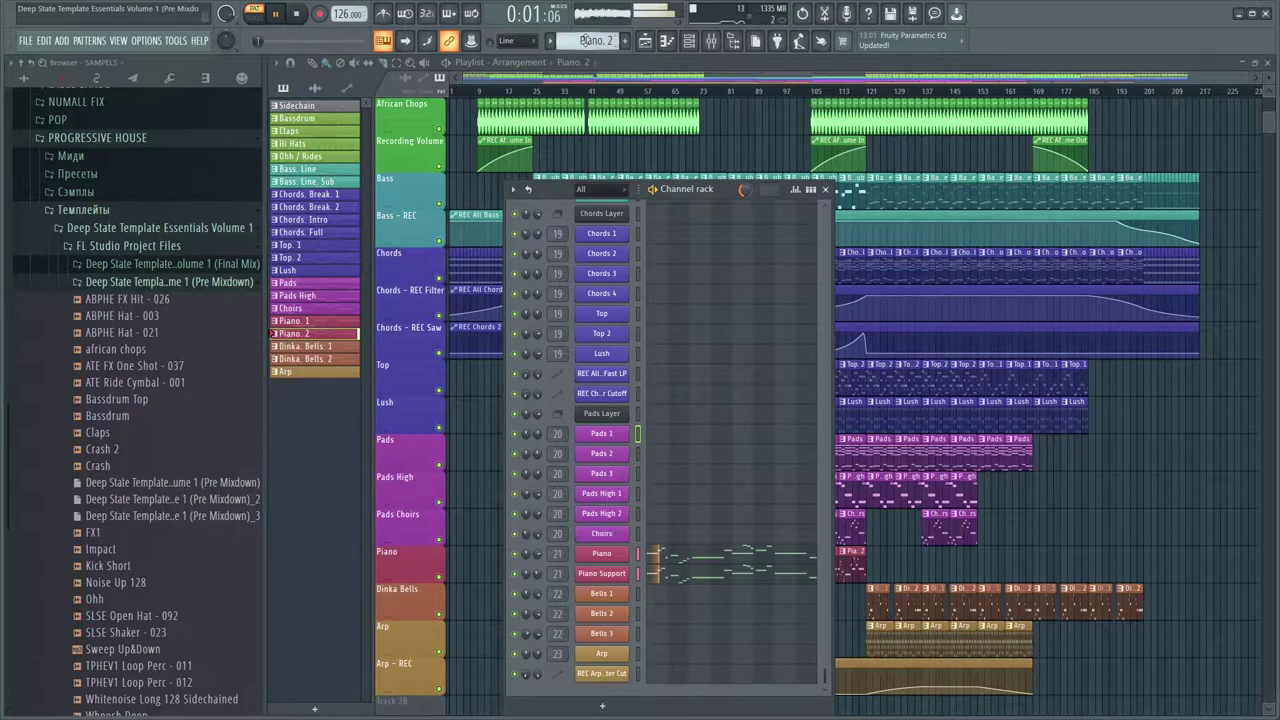
click(600, 562)
click(382, 290)
drag(425, 264, 630, 156)
Inspect the Massive synth on the Piano Support channel and close its window
click(604, 576)
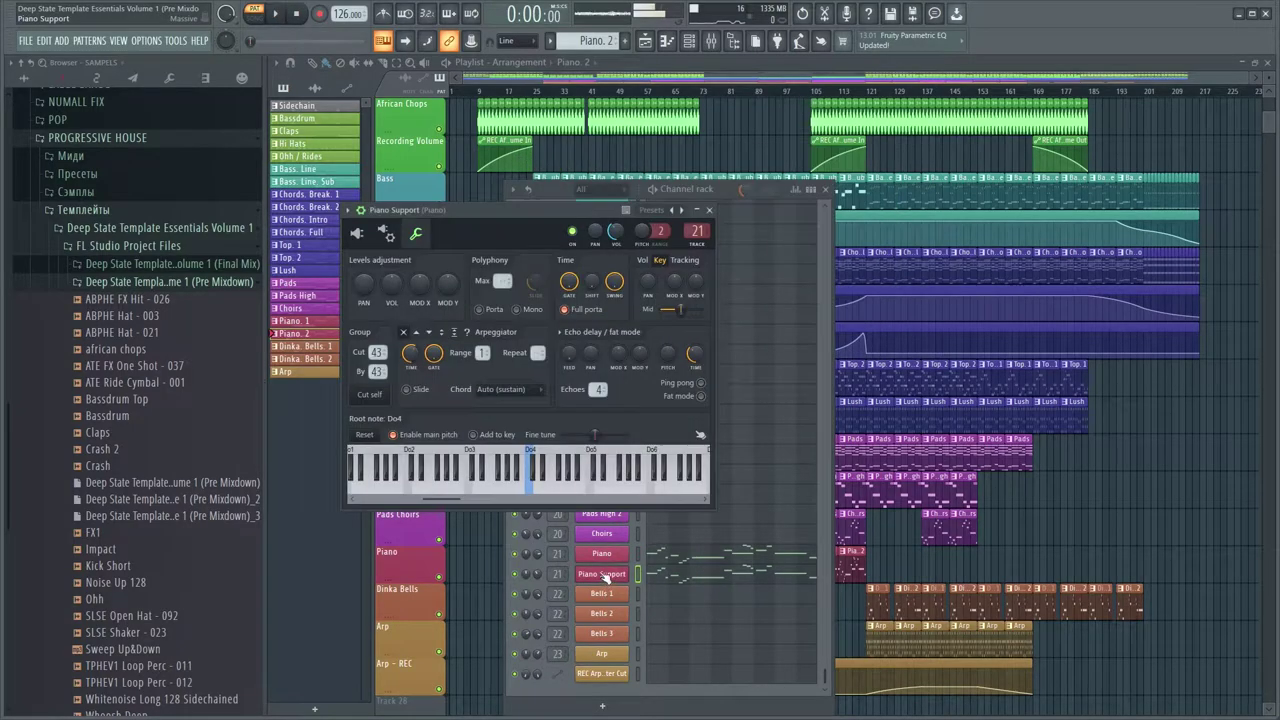
click(378, 240)
drag(553, 210, 653, 111)
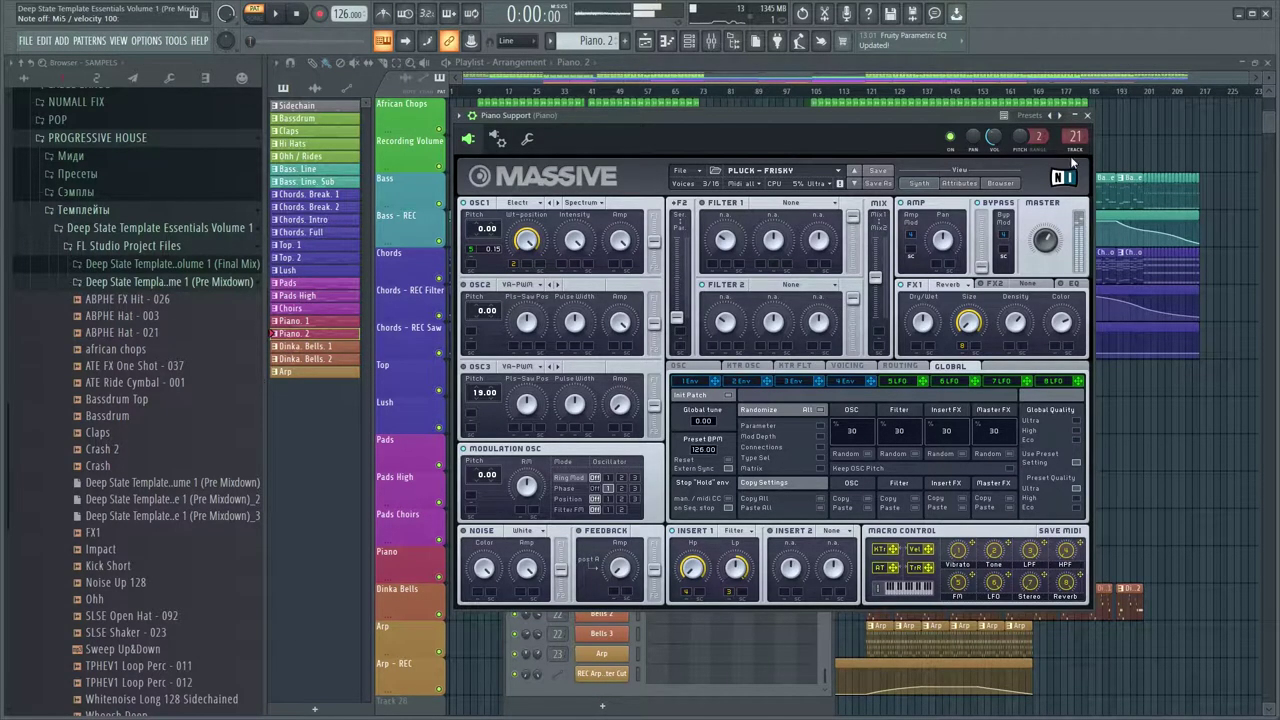
click(1088, 117)
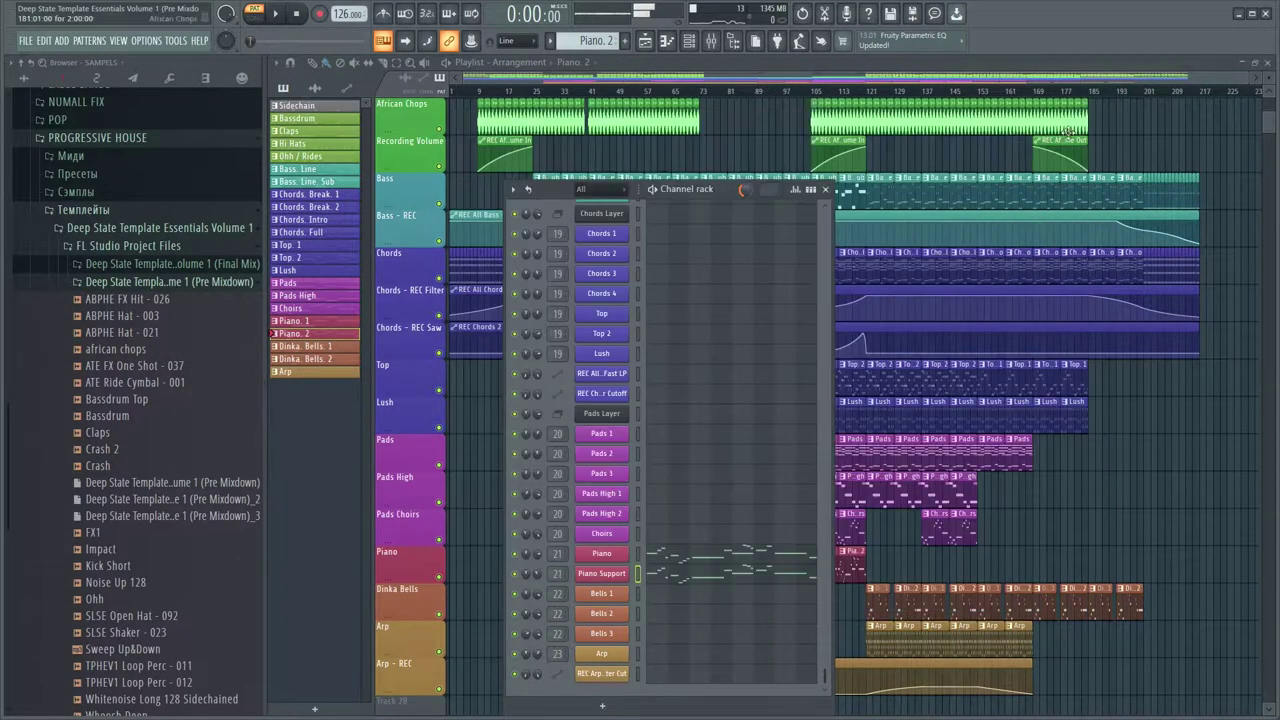
Open the mixer and examine the effect chains on the Piano and Ohh inserts
click(718, 44)
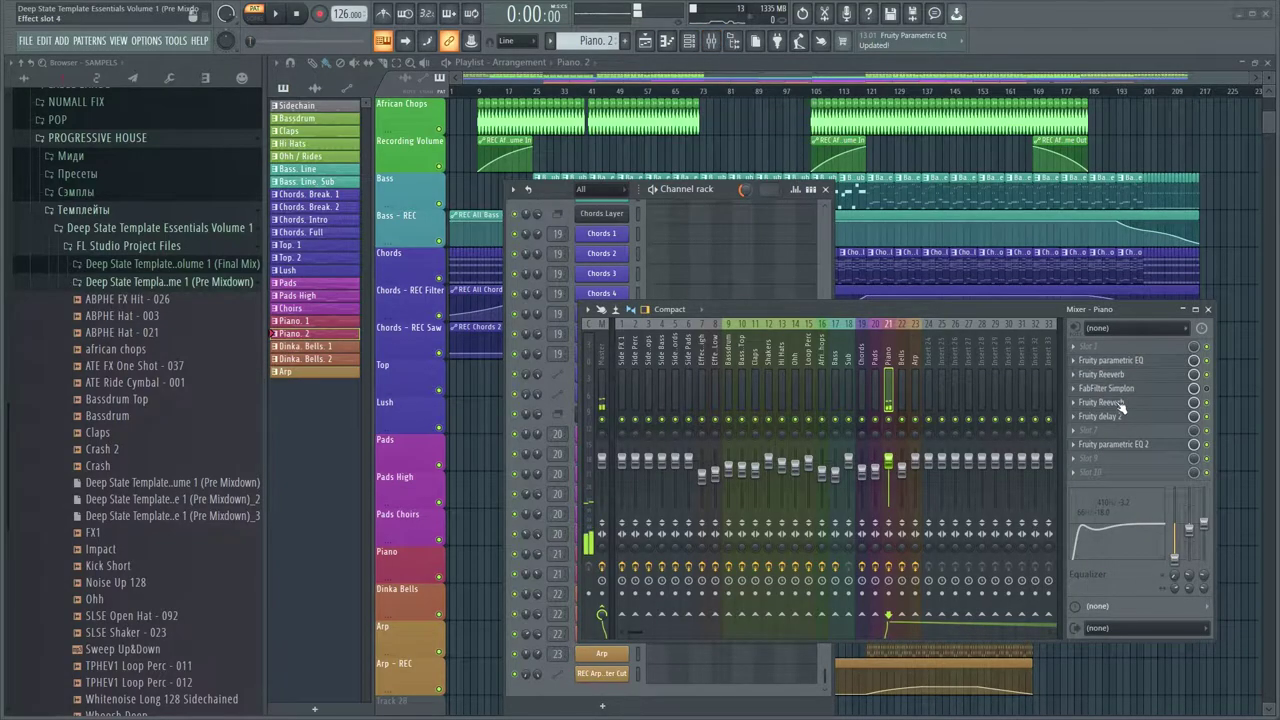
click(911, 373)
click(780, 375)
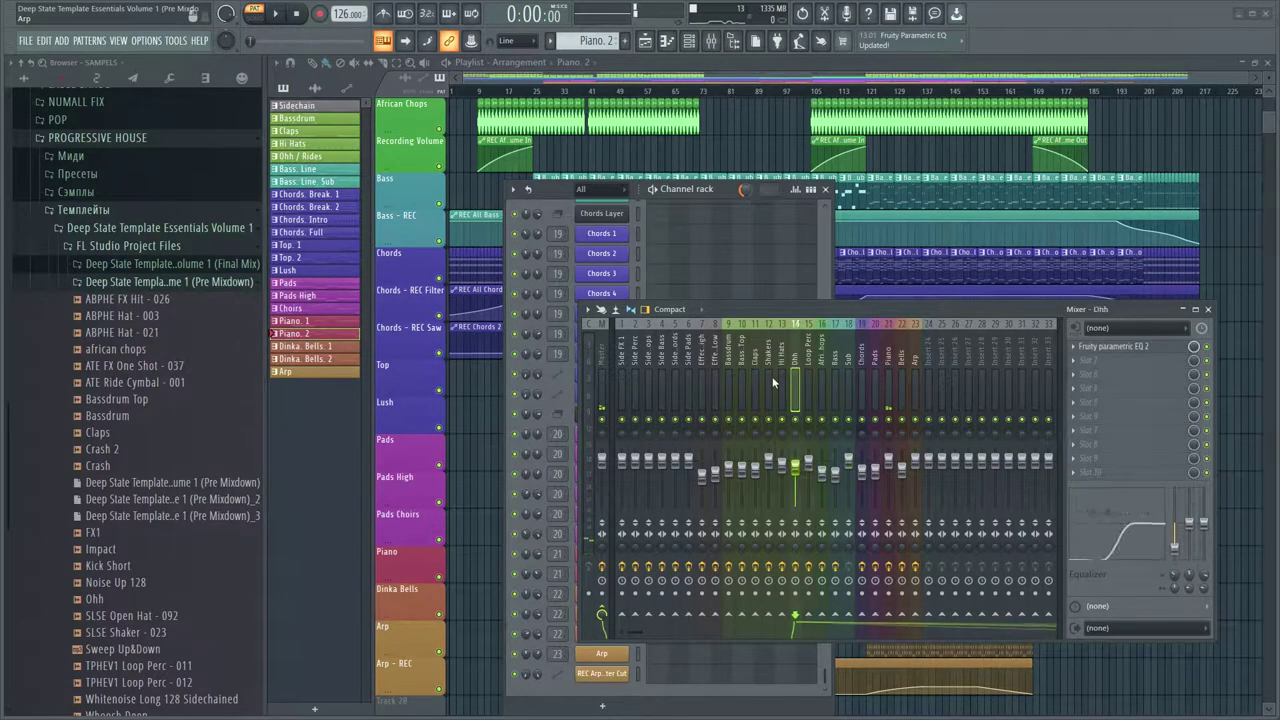
Select the Master track in the mixer and open its eQ2 - depth and eQ2 - funky boost equalizers
click(602, 370)
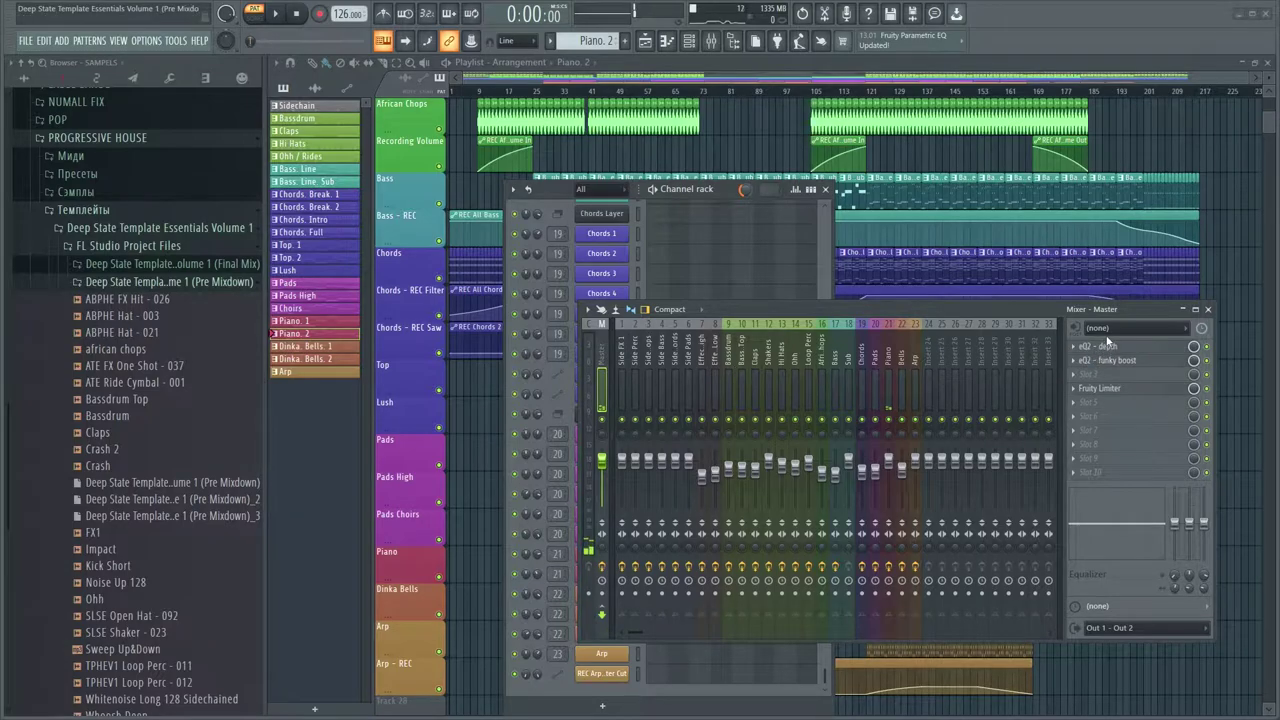
click(1100, 346)
click(1113, 361)
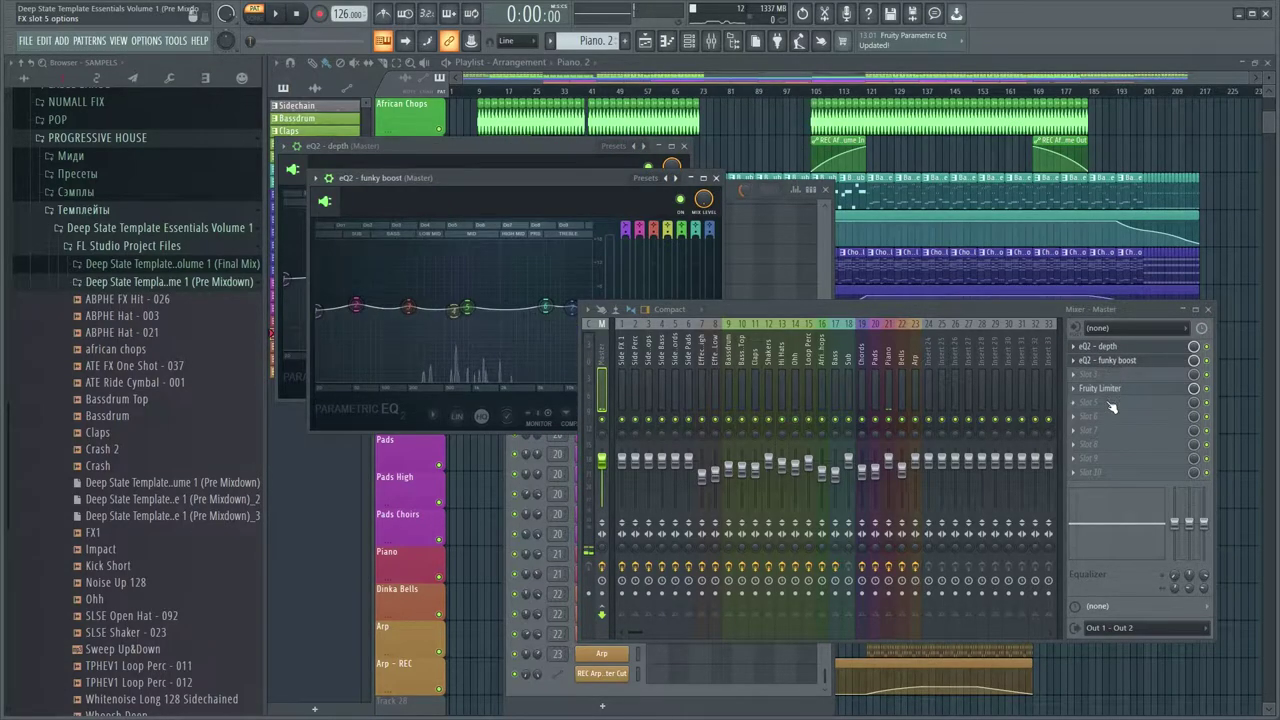
Listen briefly to the Dinka. Bells. 2 pattern in the channel rack, close the mixer and stop playback
key(space)
key(F6)
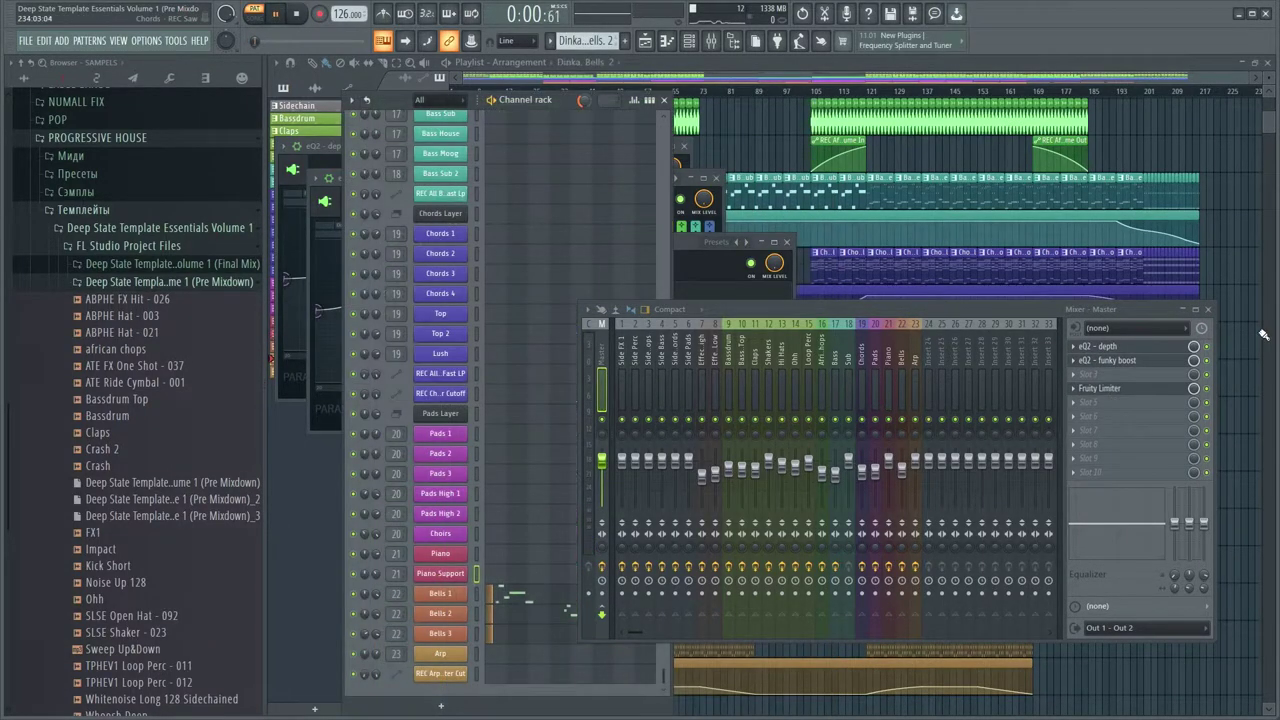
click(1209, 312)
key(space)
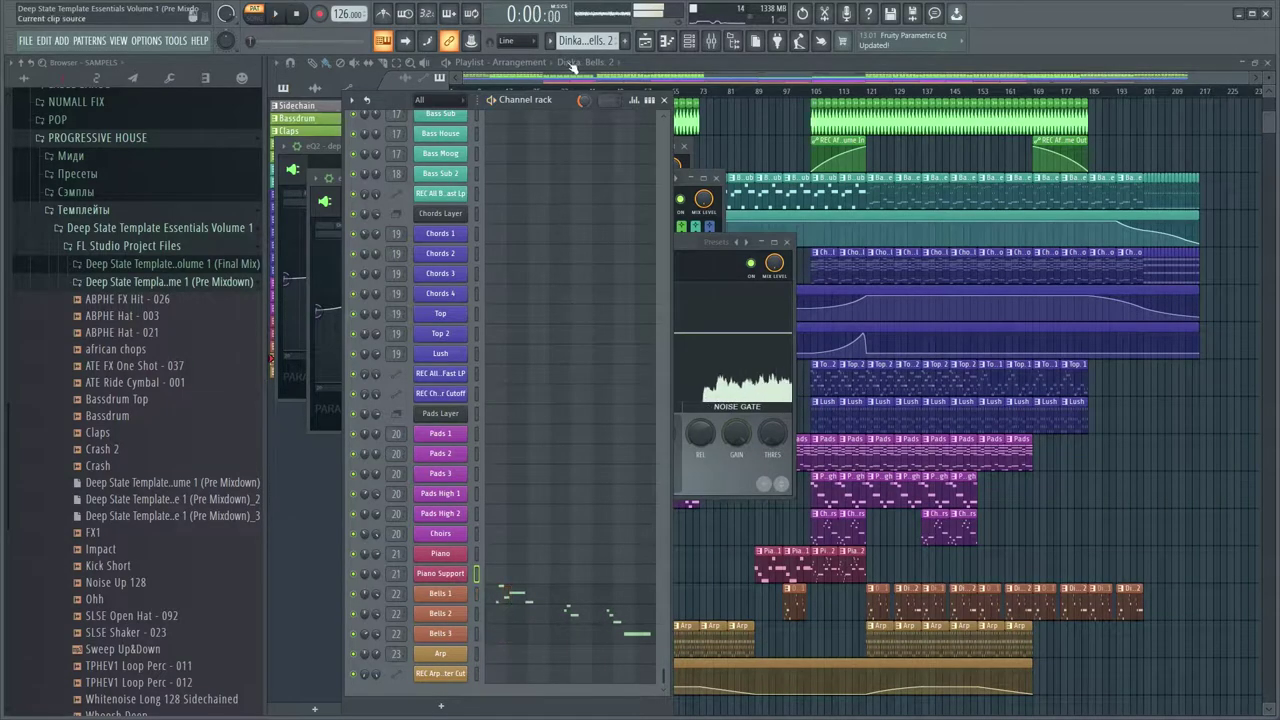
Switch to the Arp pattern and open the Arp channel's instrument for inspection
scroll(580, 42, down, 2)
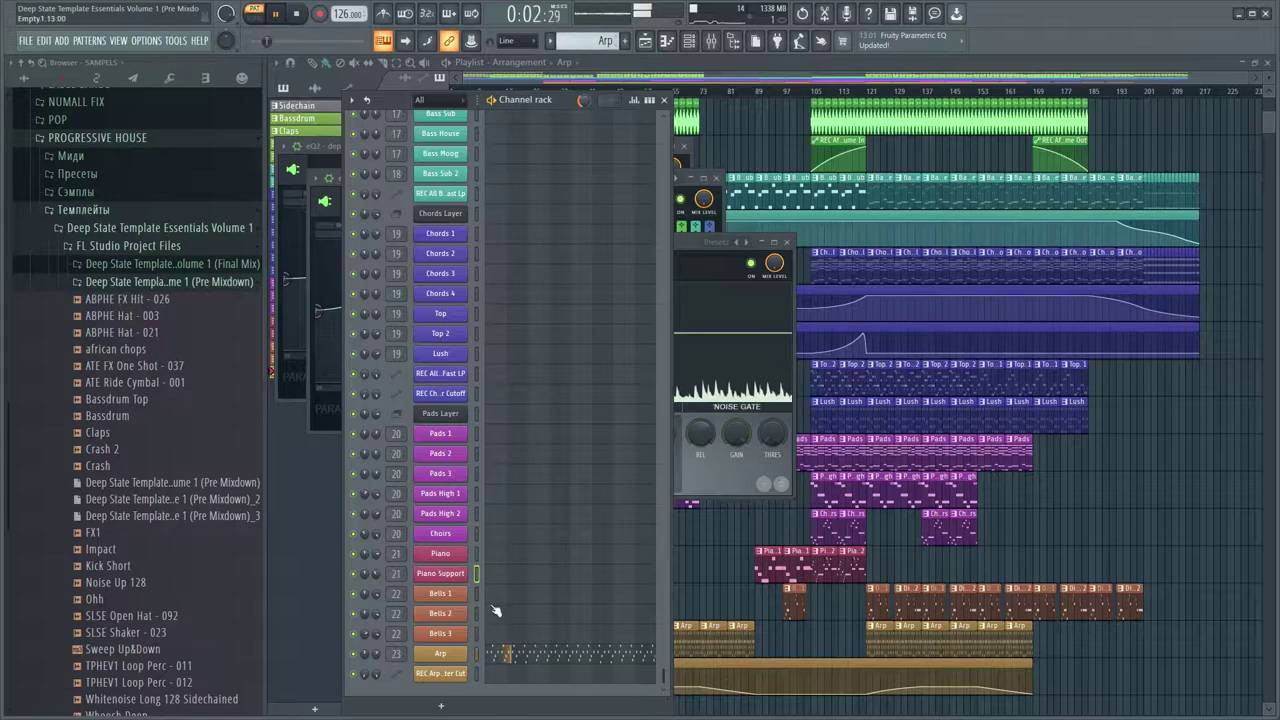
click(443, 653)
click(299, 175)
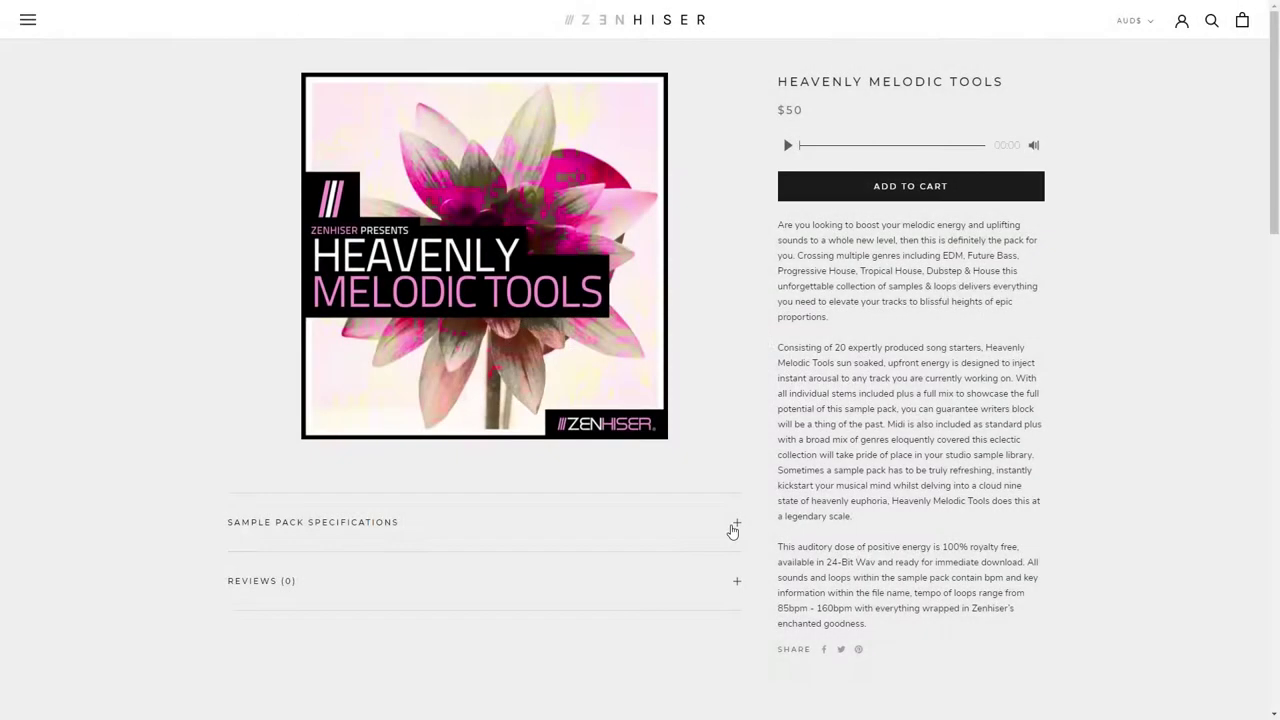
On the Zenhiser Heavenly Melodic Tools page, expand the sample pack specifications and highlight the royalty-free statement in the description
click(731, 531)
scroll(720, 527, down, 2)
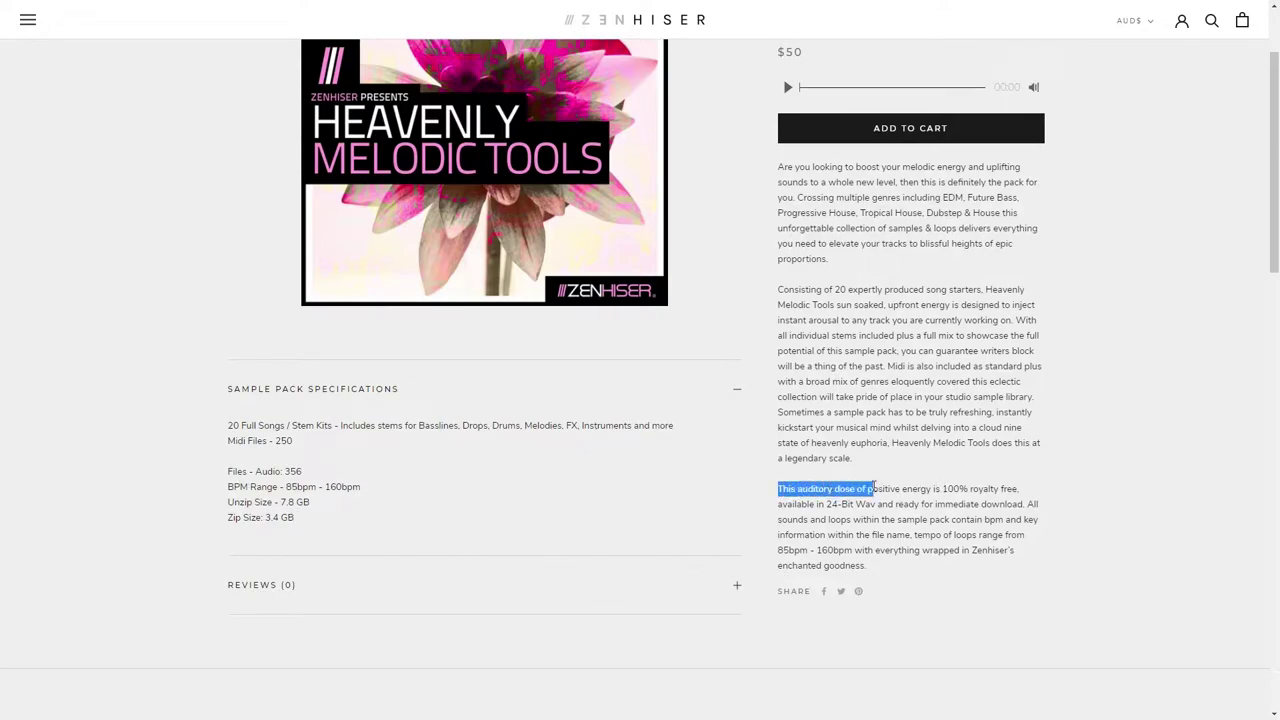
drag(1020, 488, 1023, 488)
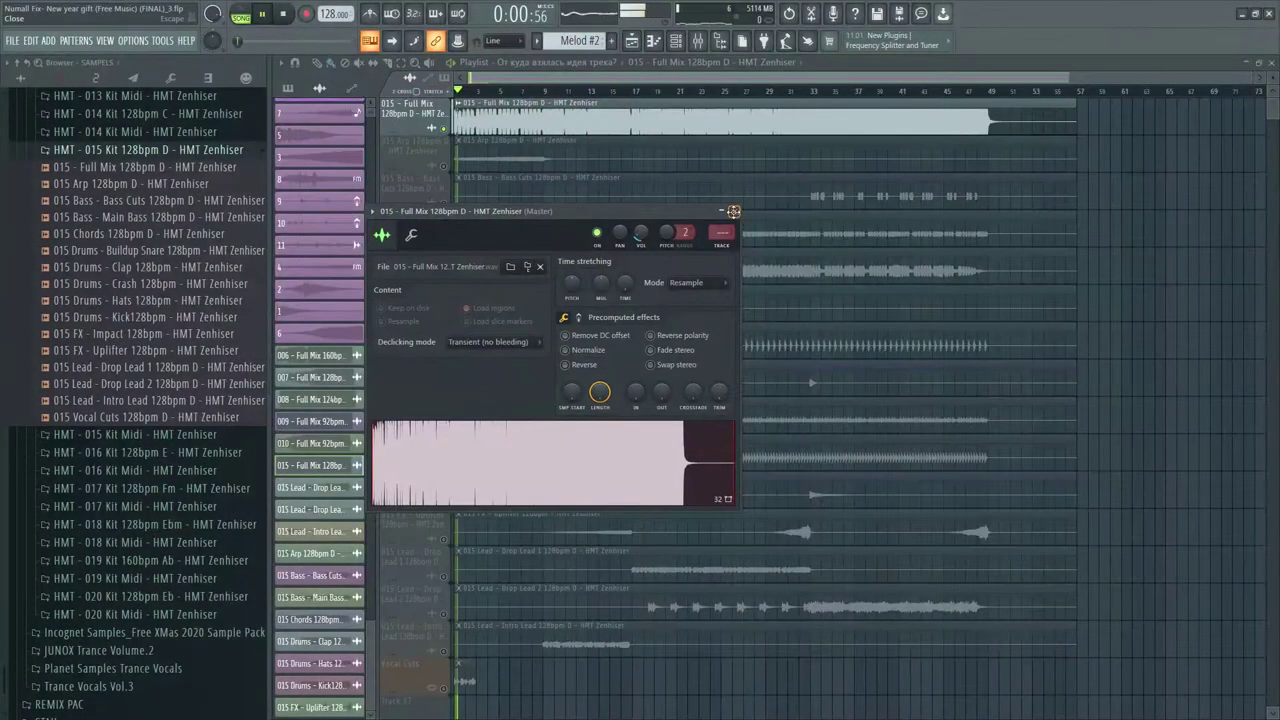
In FL Studio, close the Full Mix sample's settings and audition the 015 - Full Mix clip at successive points along the timeline
key(Escape)
drag(482, 94, 733, 103)
click(779, 95)
click(822, 95)
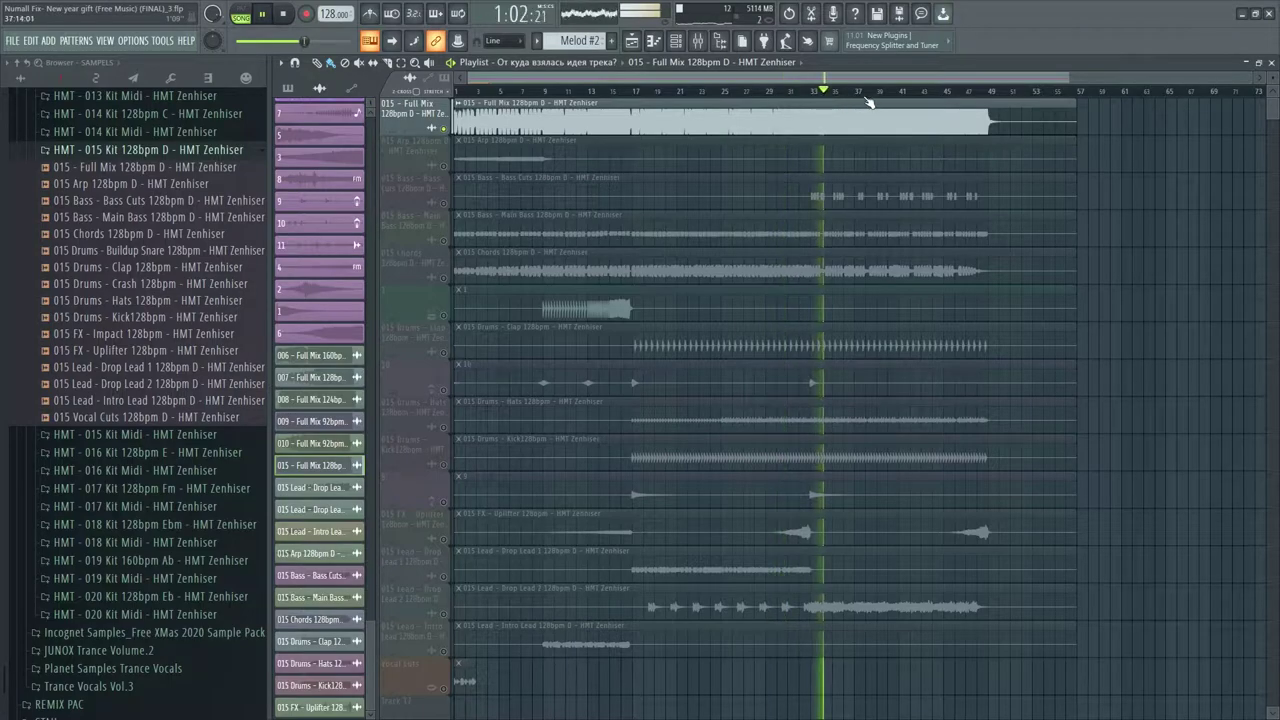
click(869, 99)
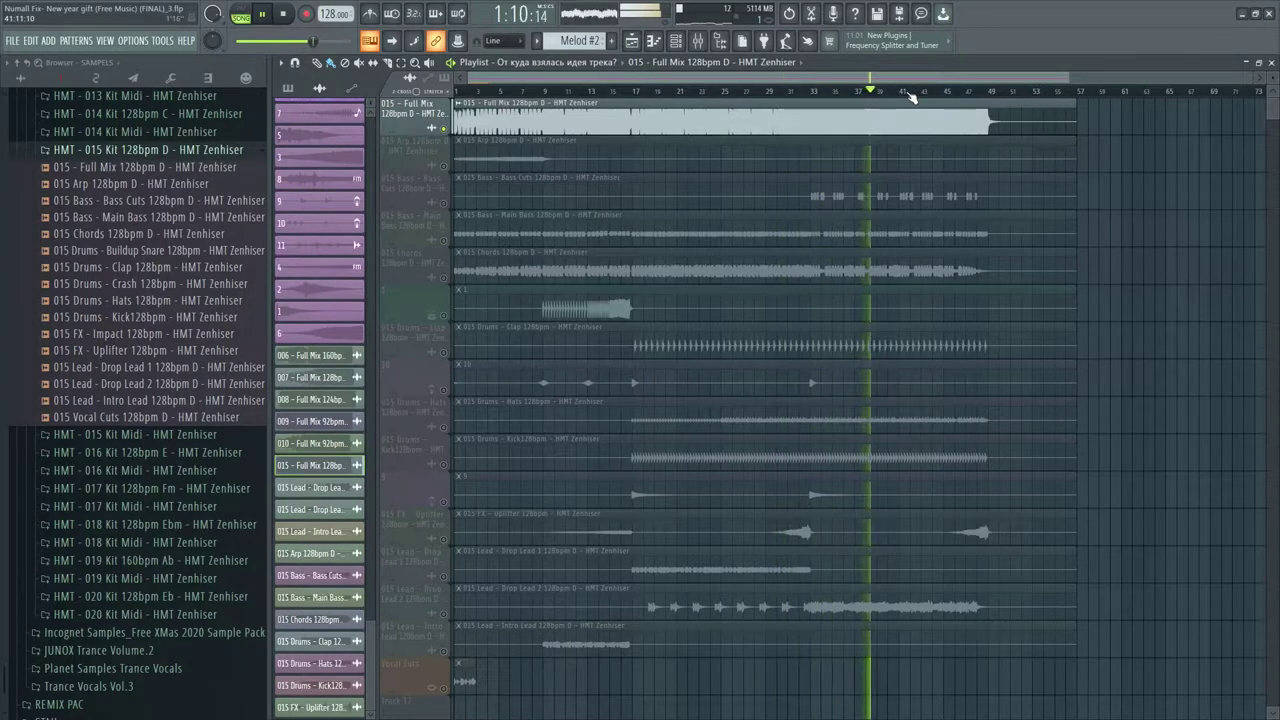
click(912, 95)
click(960, 96)
Solo the 015 Lead - Intro Lead track in the playlist
scroll(450, 395, down, 3)
click(445, 390)
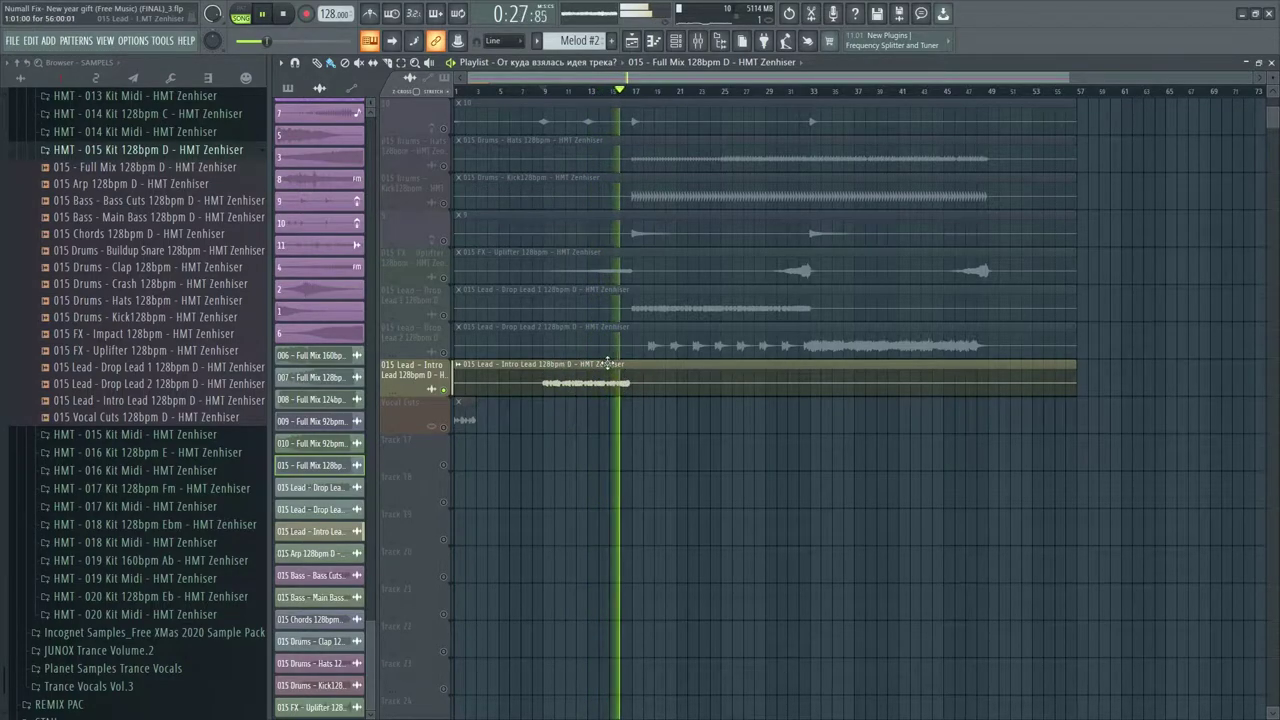
Stop the Intro Lead playback and audition the Vocal Cuts clip
key(space)
click(465, 404)
key(space)
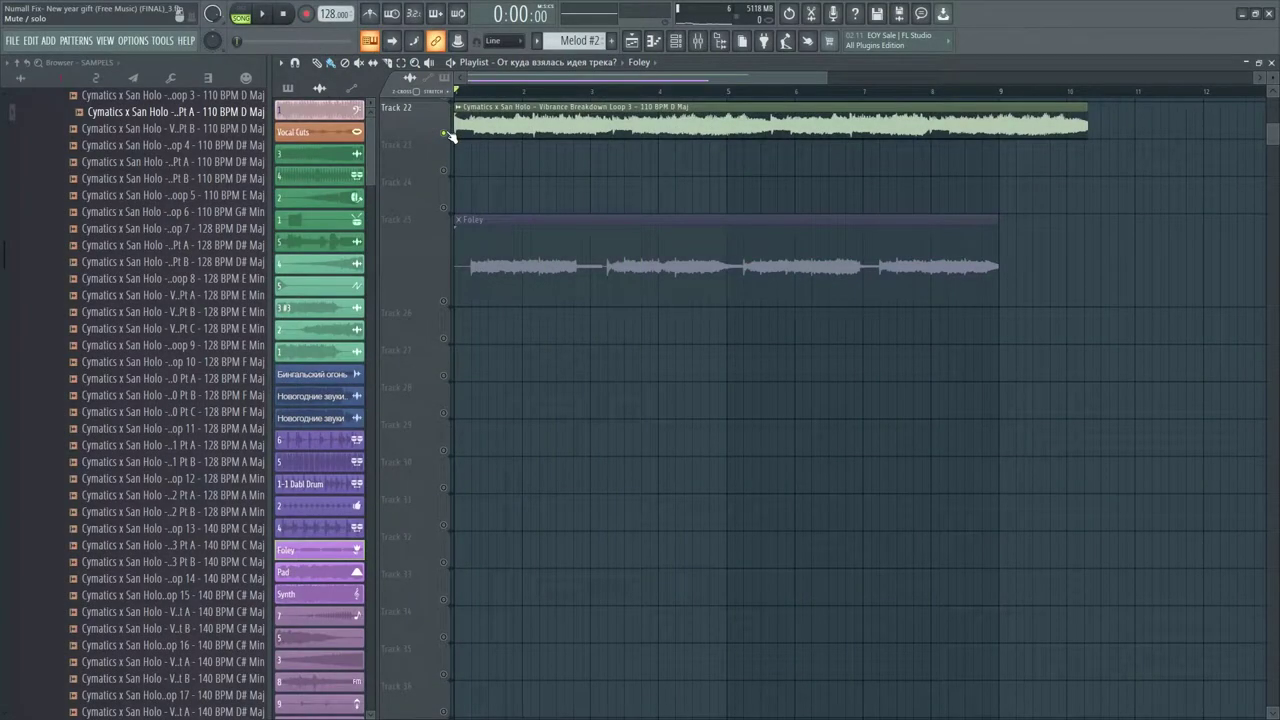
Audition the Vibrance Breakdown Loop 3 clip on Track 22, and solo Track 25 to play its Foley clip
key(space)
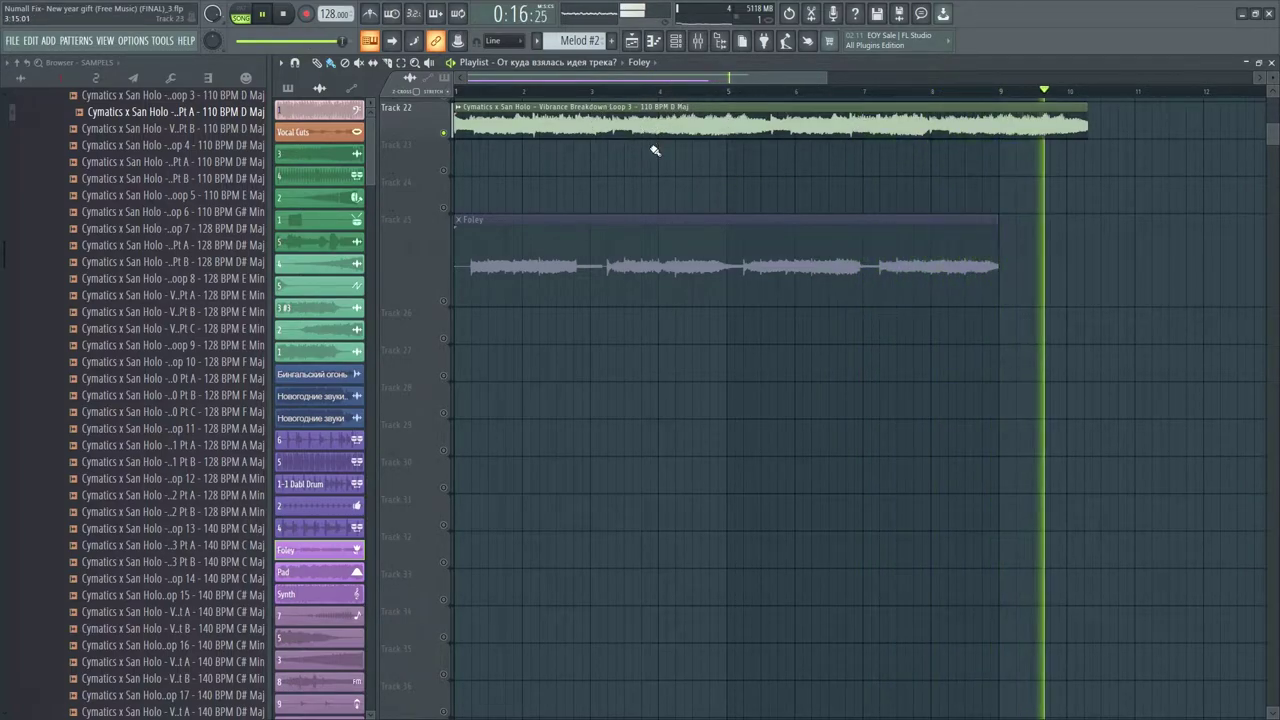
key(space)
right_click(442, 300)
key(space)
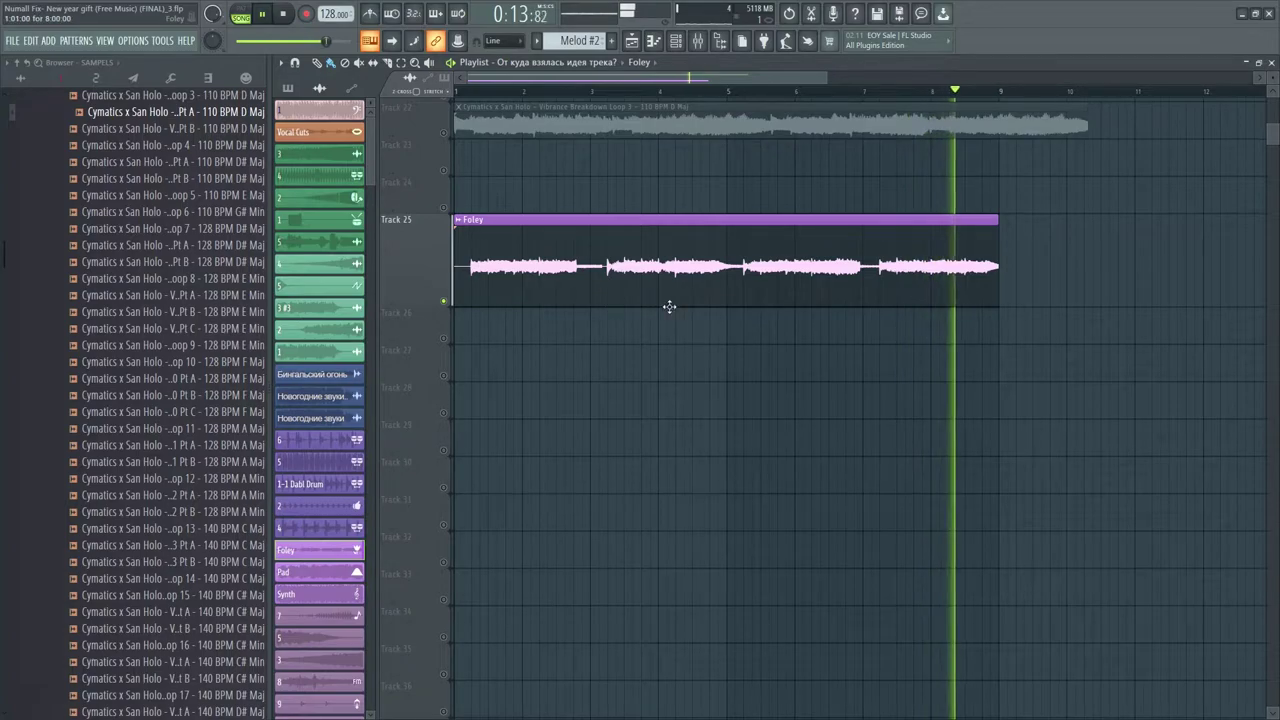
Open the Foley clip's sample settings, turn on Normalize and stop the playback
double_click(606, 291)
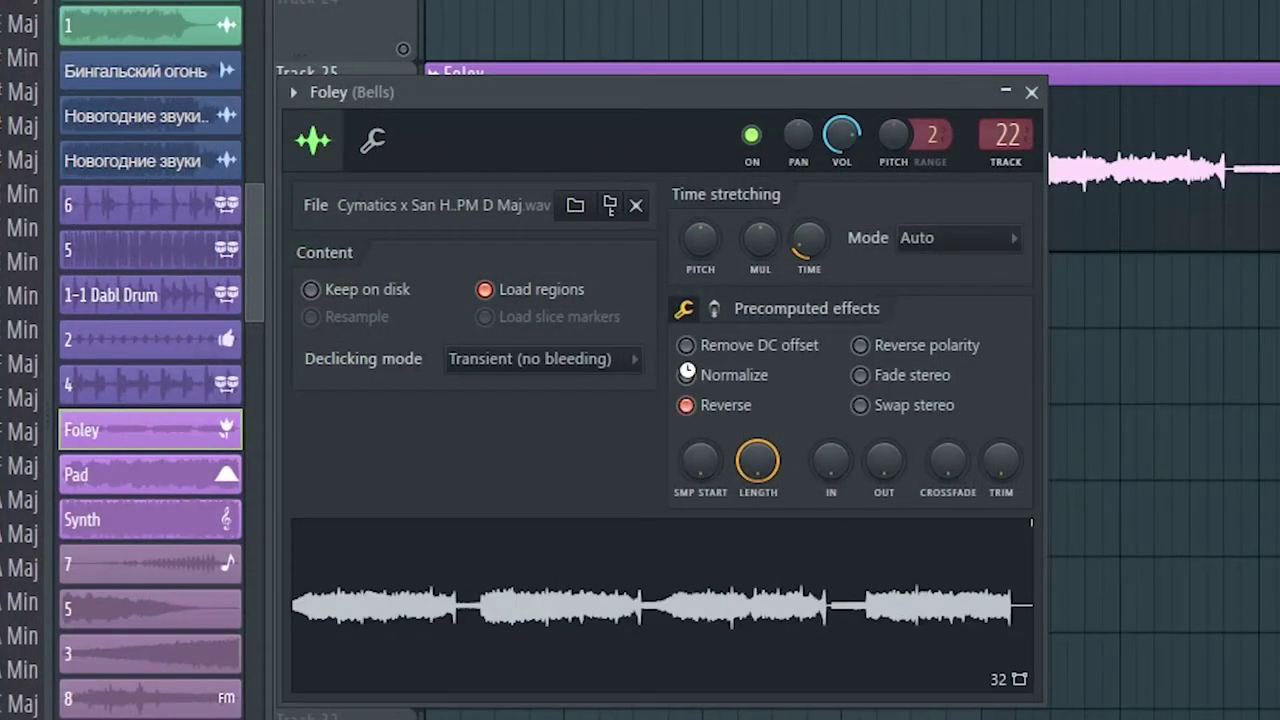
click(688, 375)
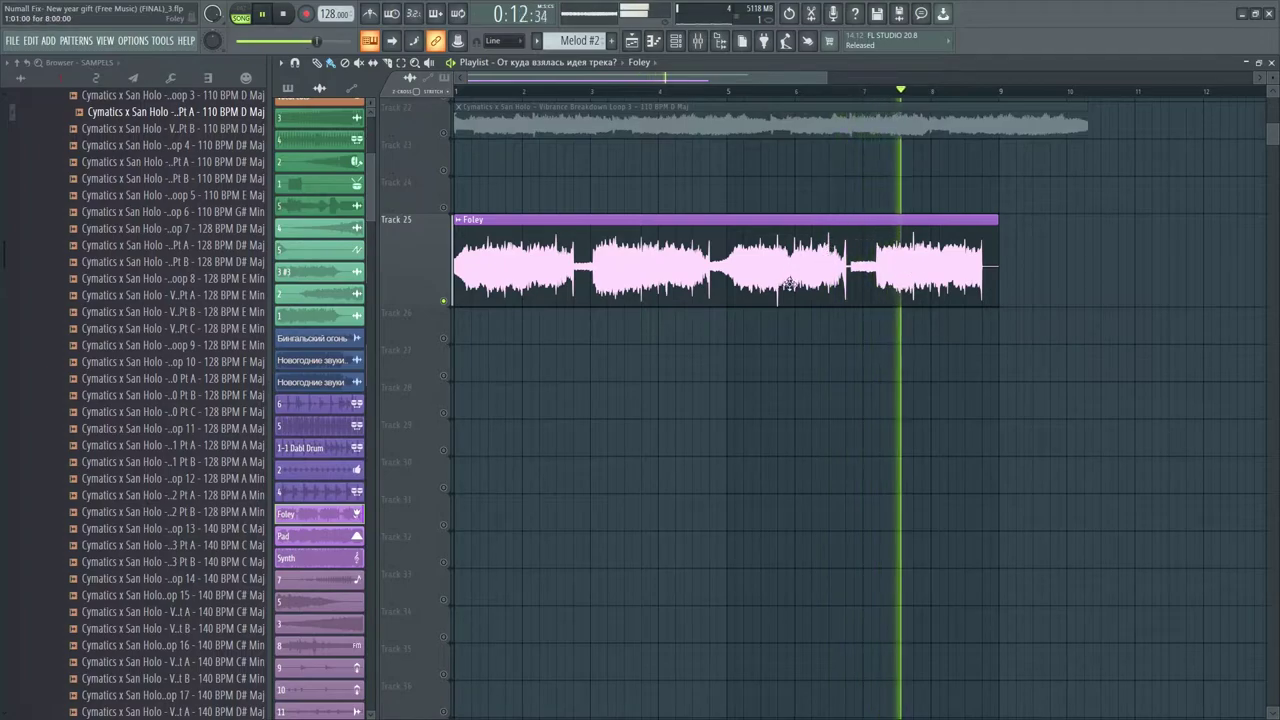
key(space)
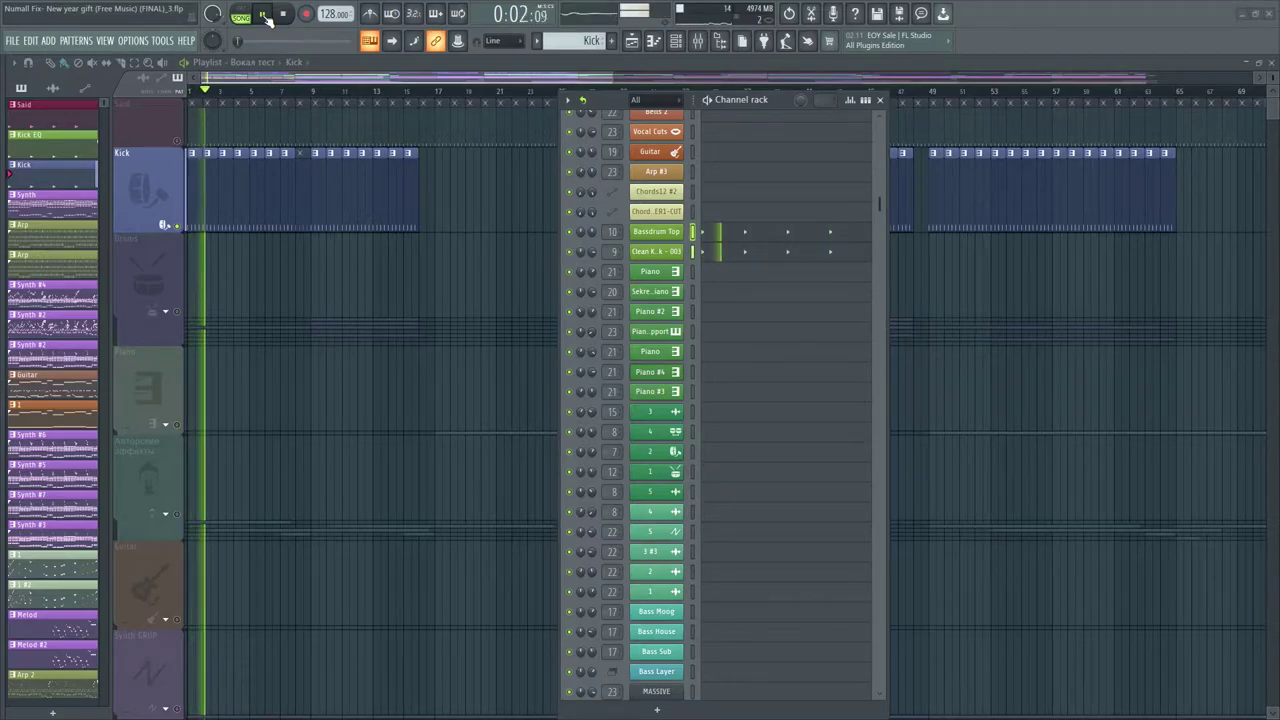
Stop the Kick playback and open the Clean Kick - 003 channel's sample settings
click(285, 15)
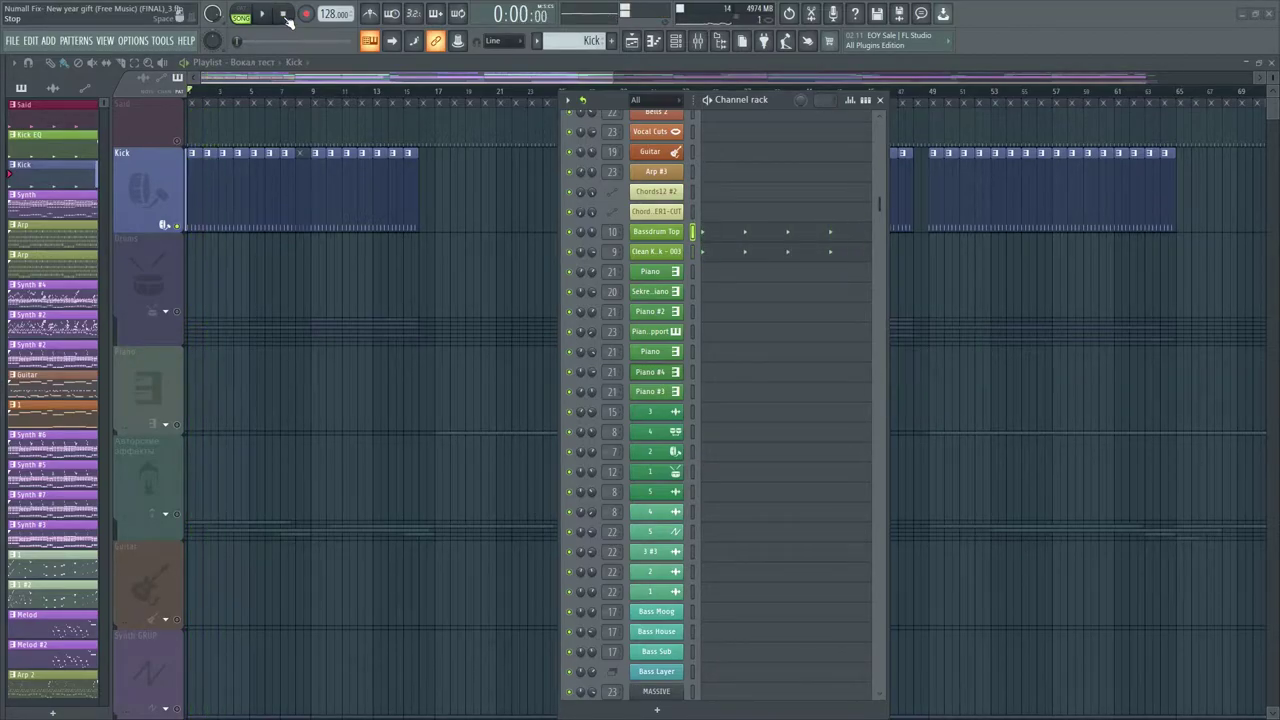
click(657, 235)
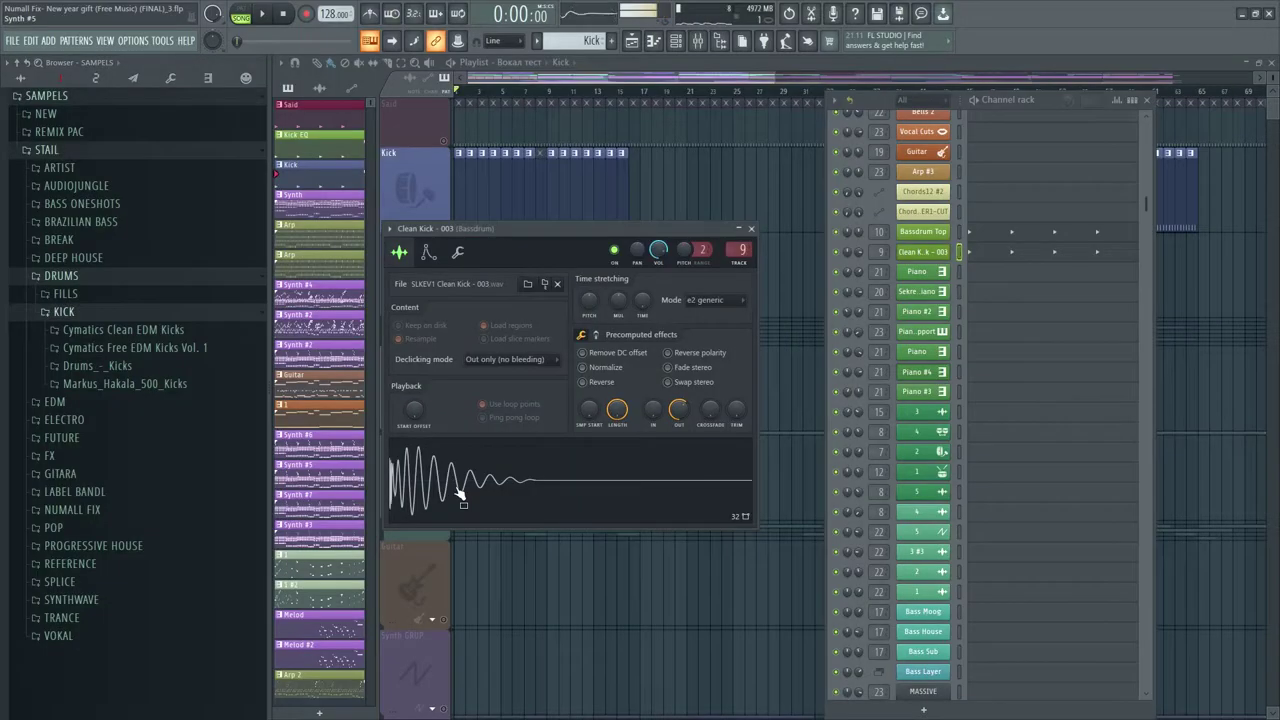
Expand the Cymatics Clean EDM Kicks folder and audition its samples in succession, finishing with Cymatics Clean EDM Kick 3
click(95, 334)
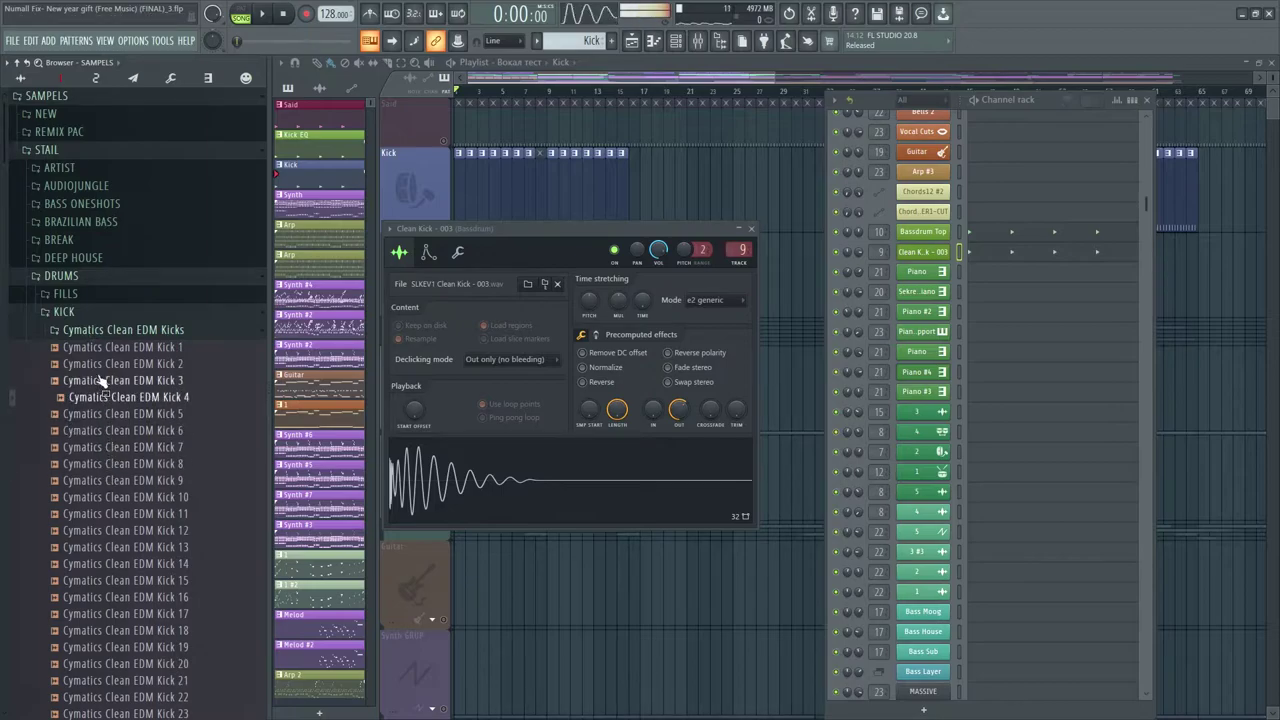
scroll(100, 380, down, 5)
click(114, 430)
key(Up)
key(Up)
key(Up)
key(Up)
key(Up)
key(Up)
key(Up)
key(Up)
key(Up)
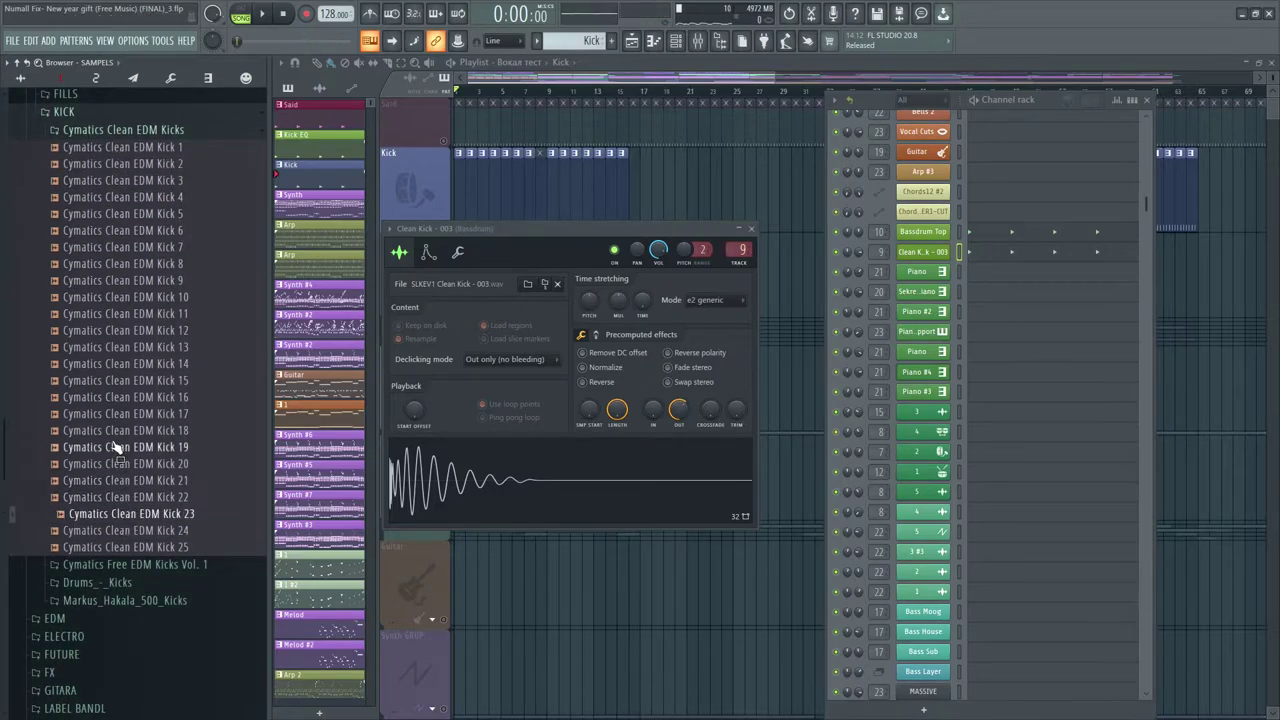
key(Up)
key(Up)
key(Up)
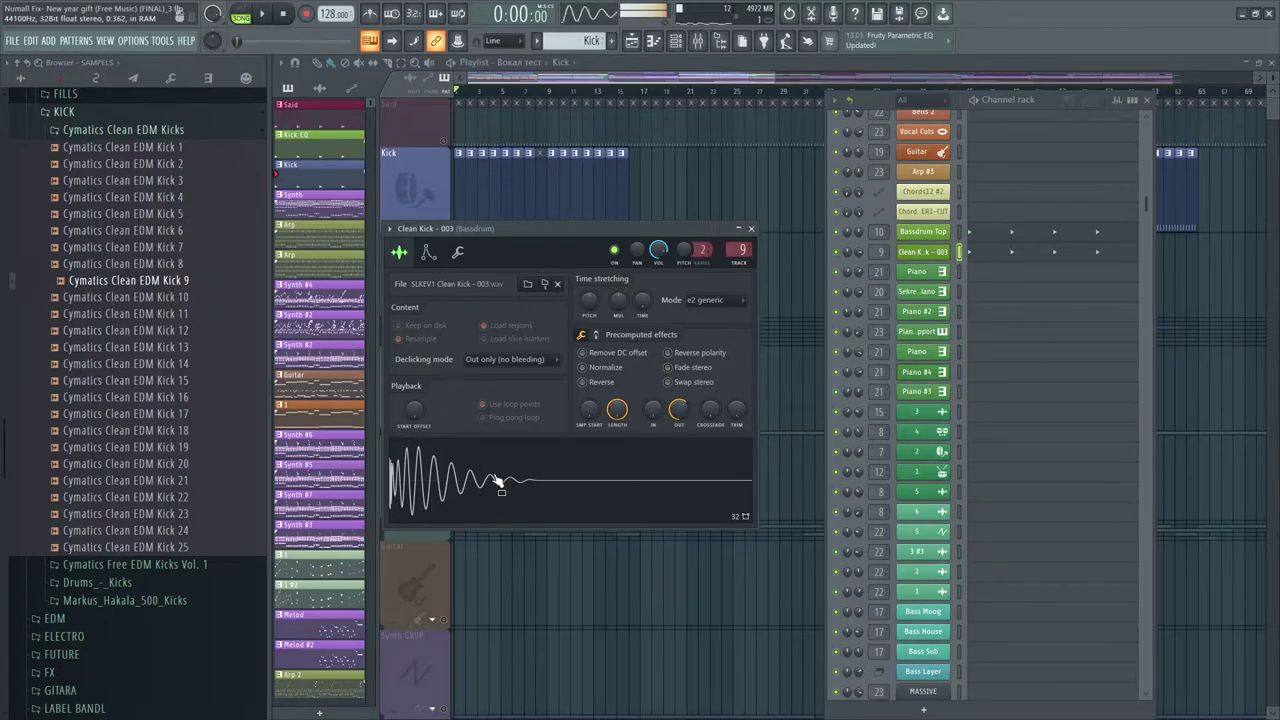
click(141, 181)
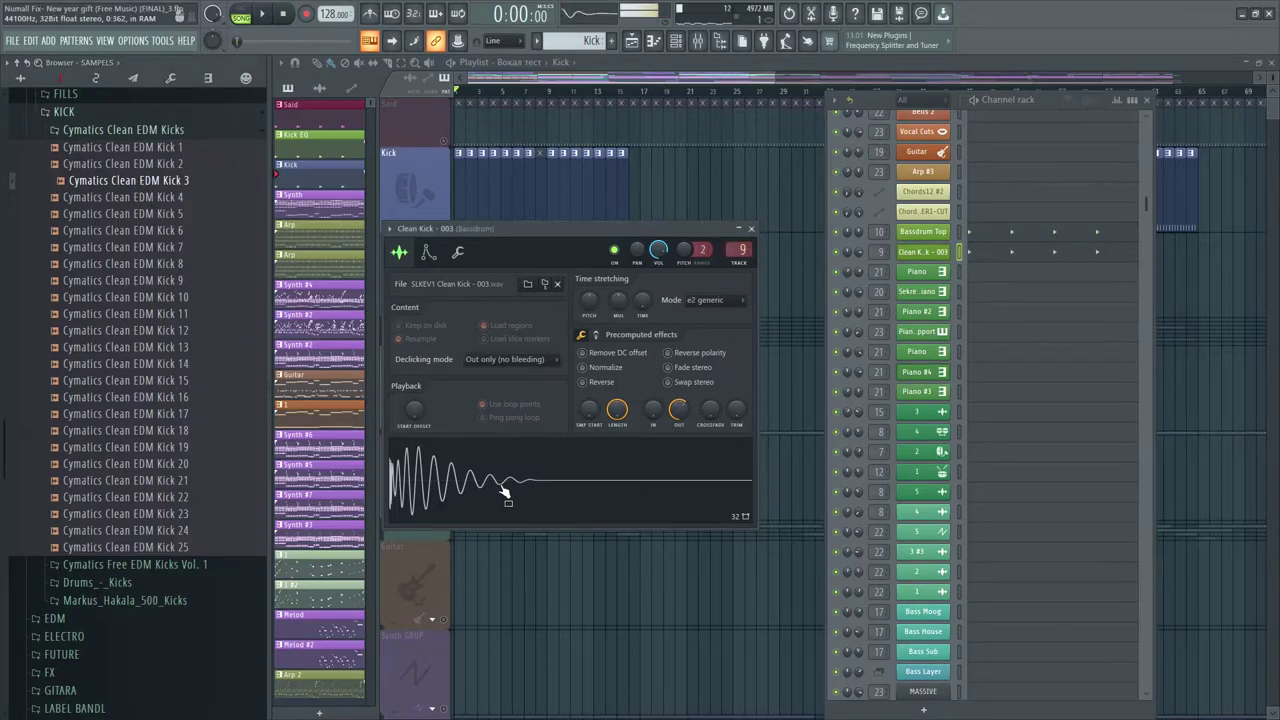
In the mixer, open the Bassdrum track's Fruity Compressor and Fruity parametric EQ 2 for inspection
key(F9)
click(838, 388)
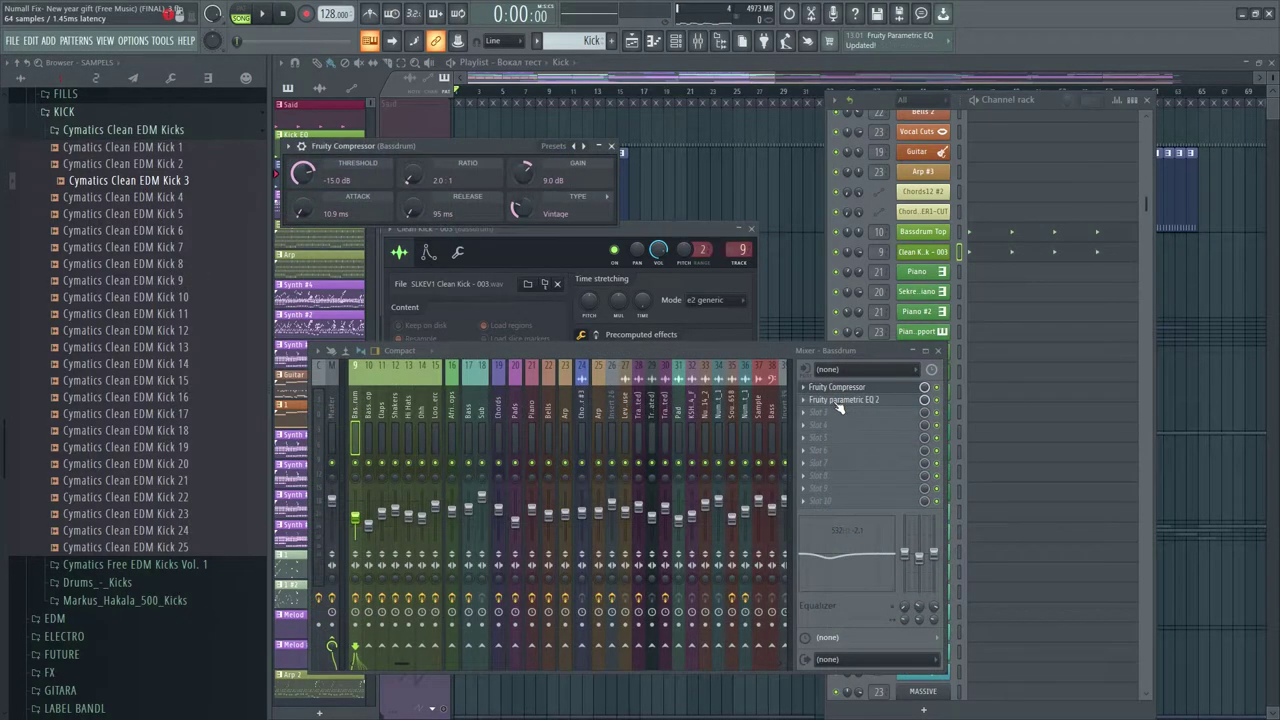
click(840, 402)
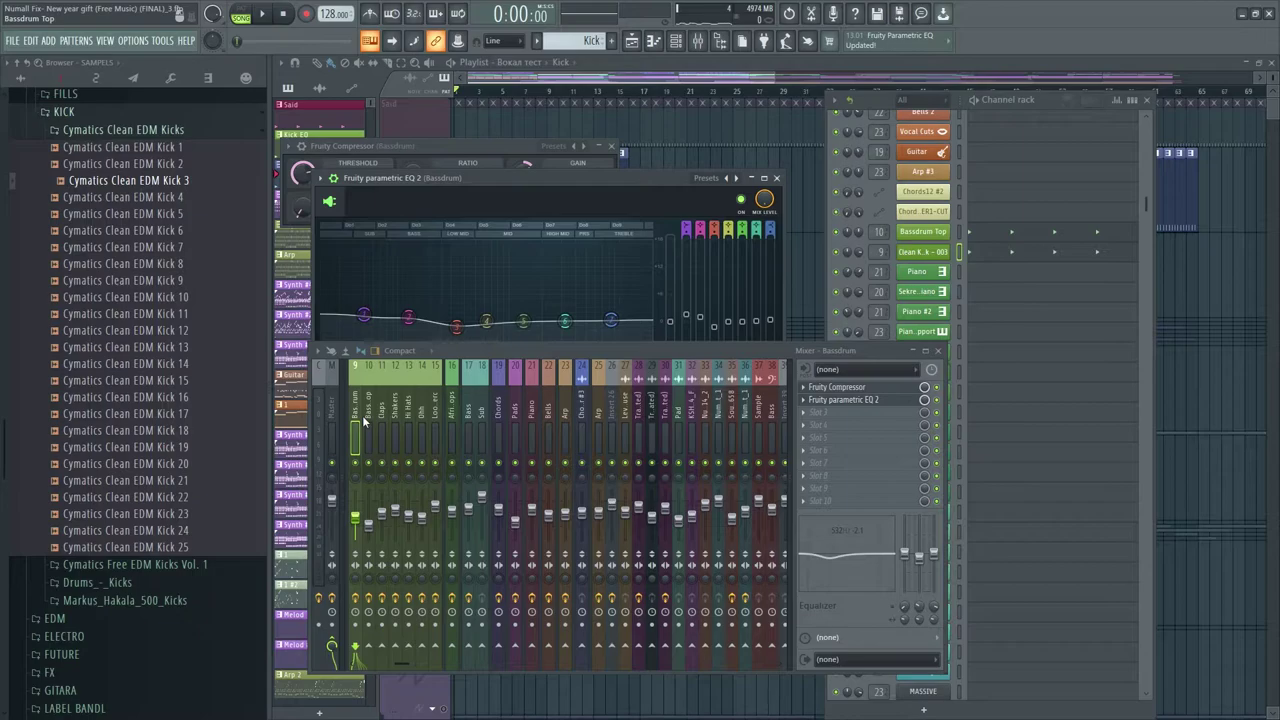
Open Soundgoodizer on the Bassdrum Top mixer track and reposition the mixer and plugin windows so the effects can be compared
click(366, 422)
click(842, 391)
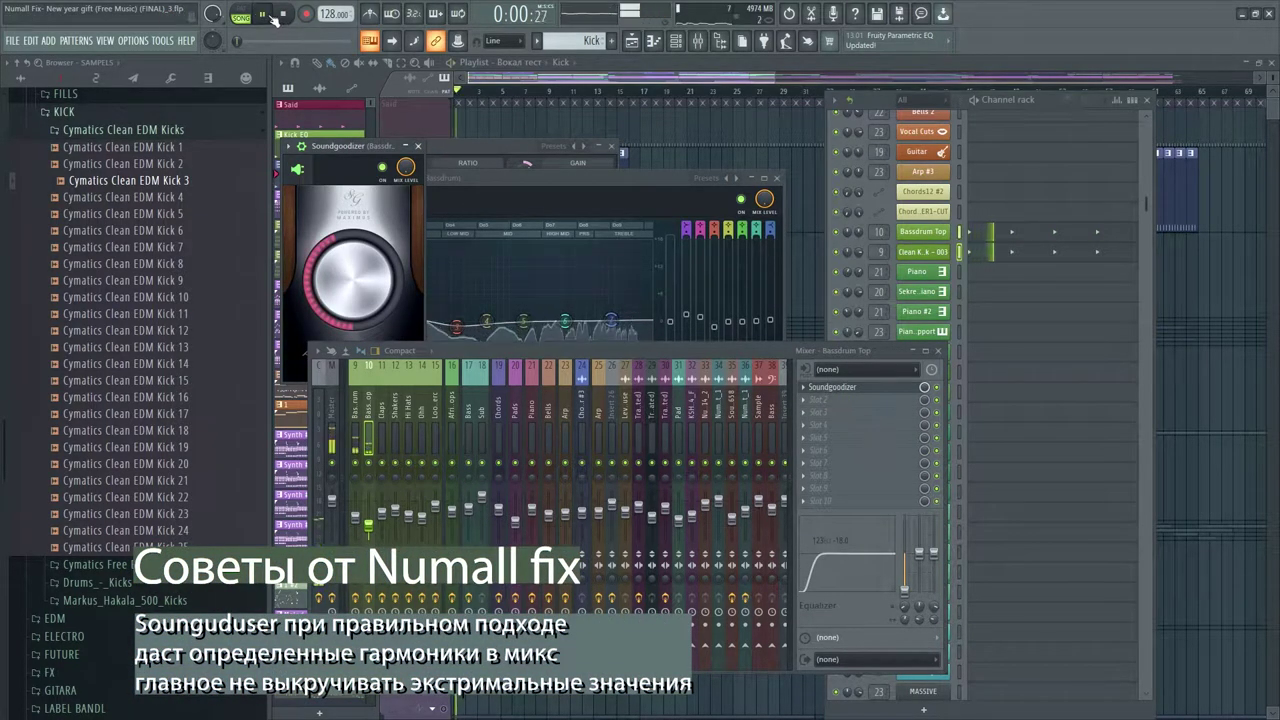
drag(495, 352, 500, 415)
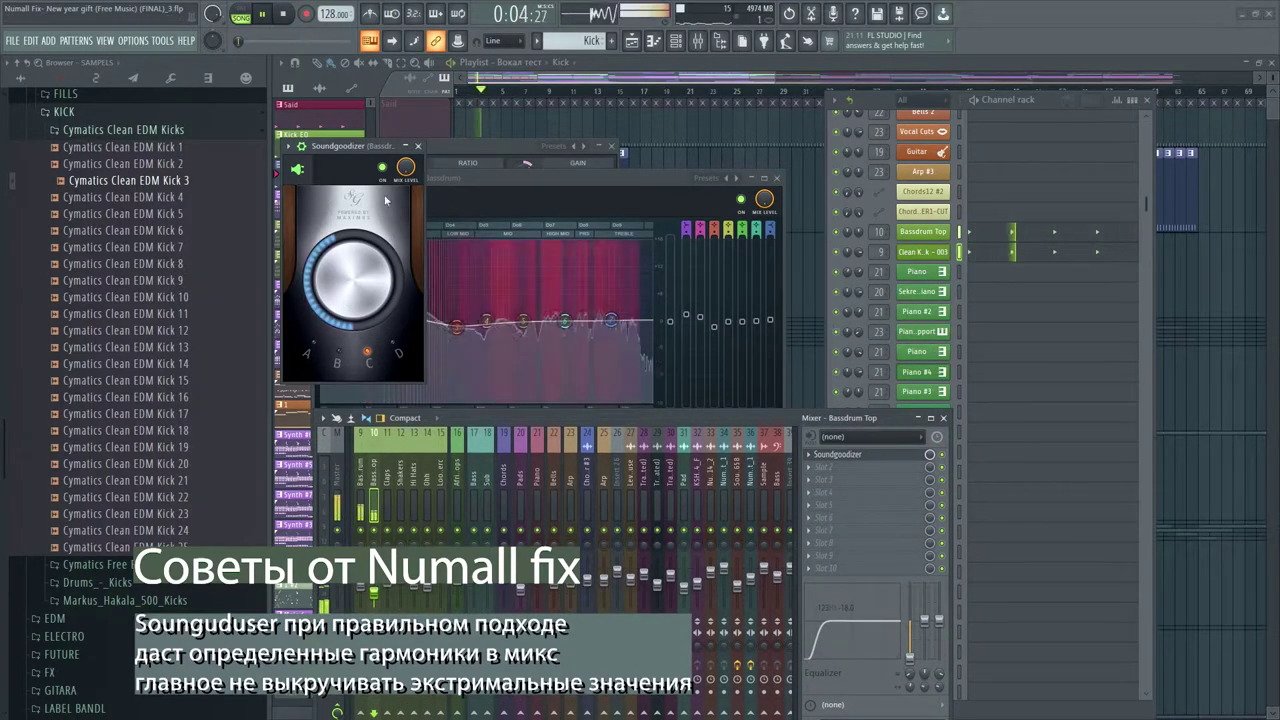
drag(361, 147, 868, 162)
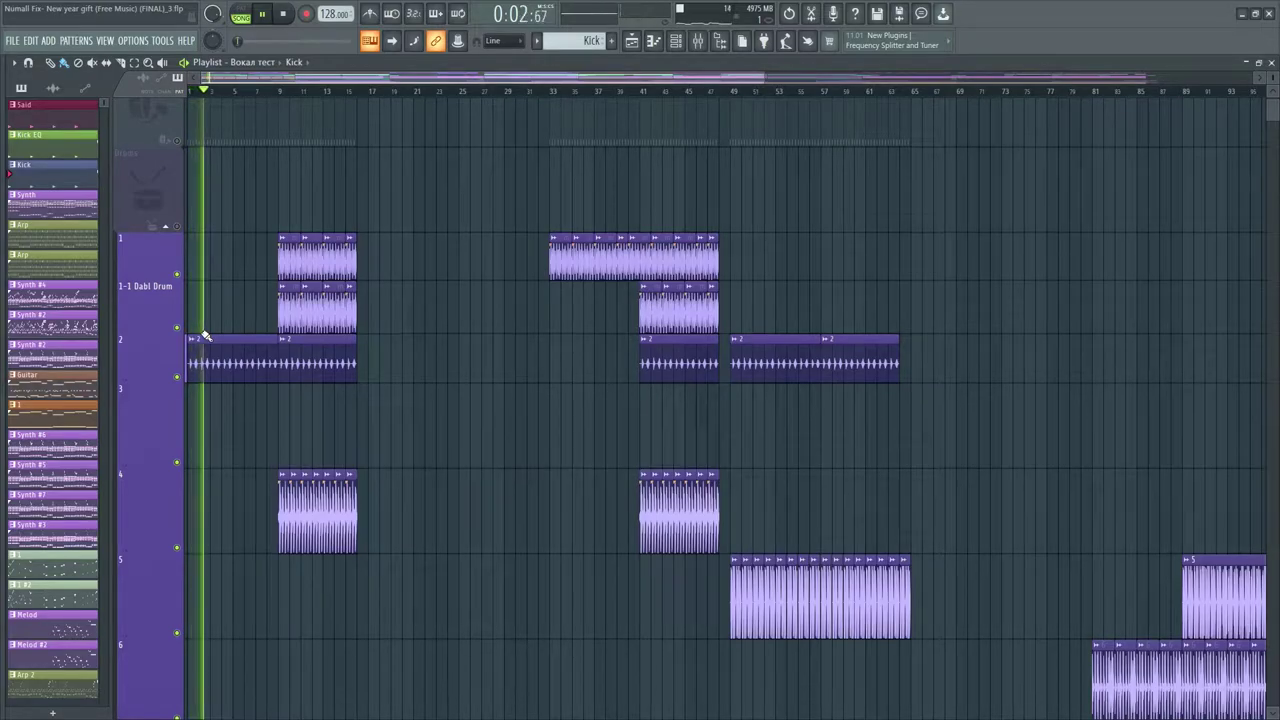
Audition the loops in the Drums group from bar 9 and from about bar 32
click(281, 91)
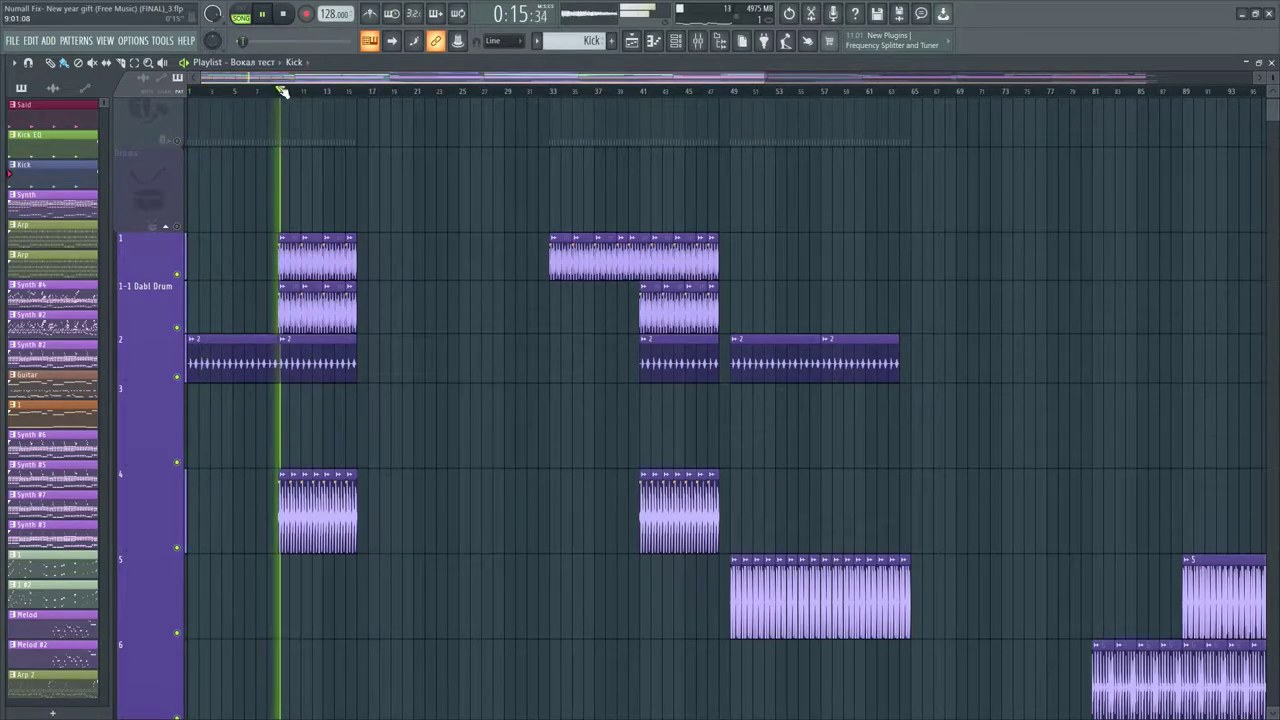
scroll(281, 91, up, 3)
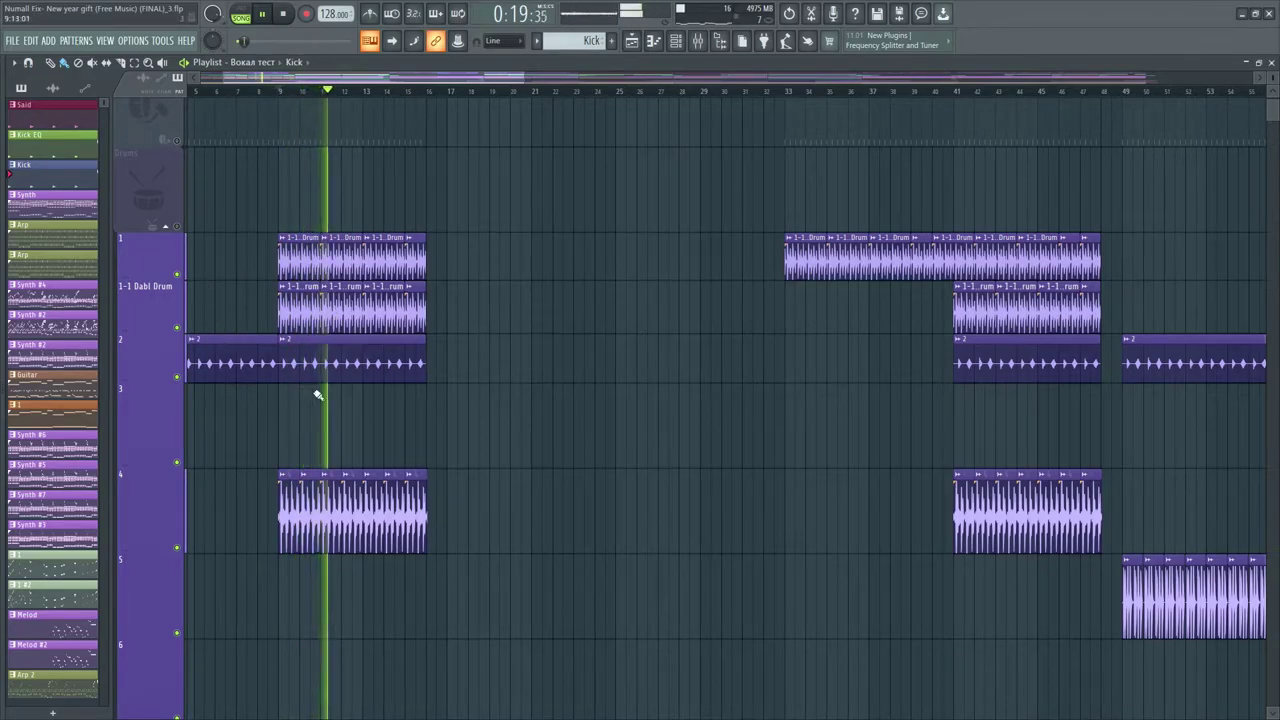
click(766, 91)
scroll(750, 95, down, 3)
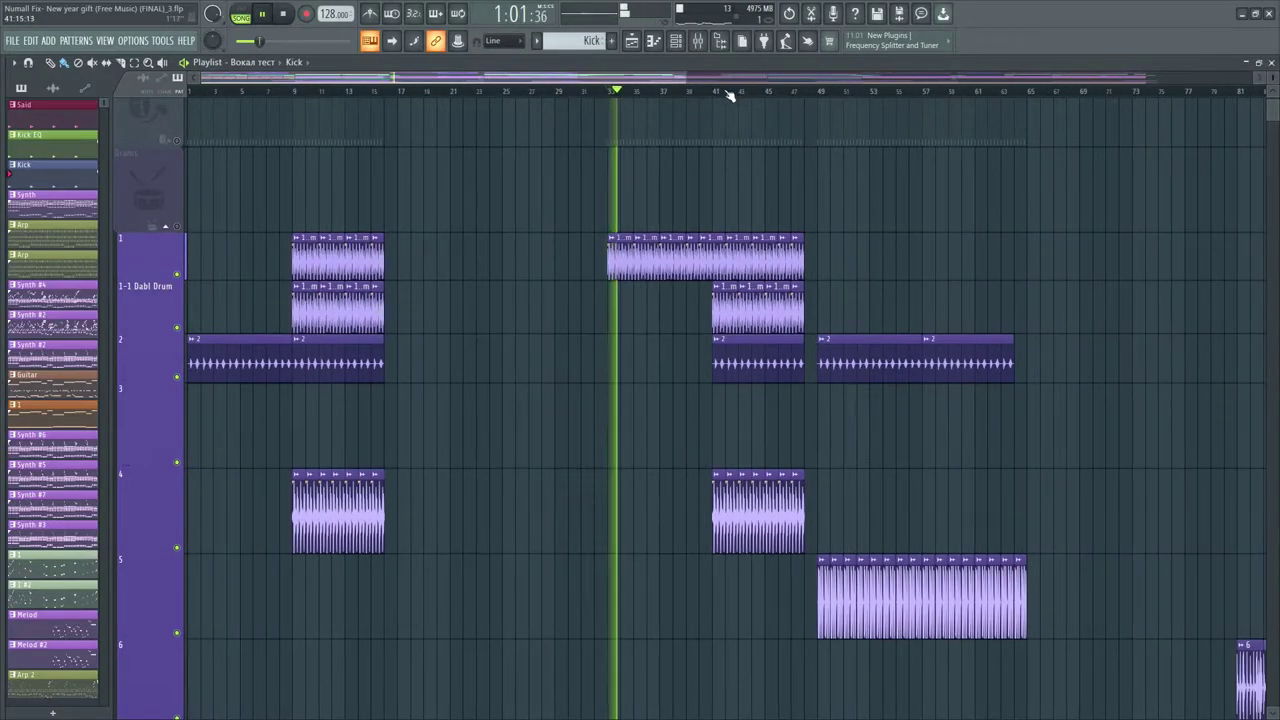
Show the mixer, select the Loop Perc track, and reposition and widen the mixer window to reveal more tracks
click(698, 41)
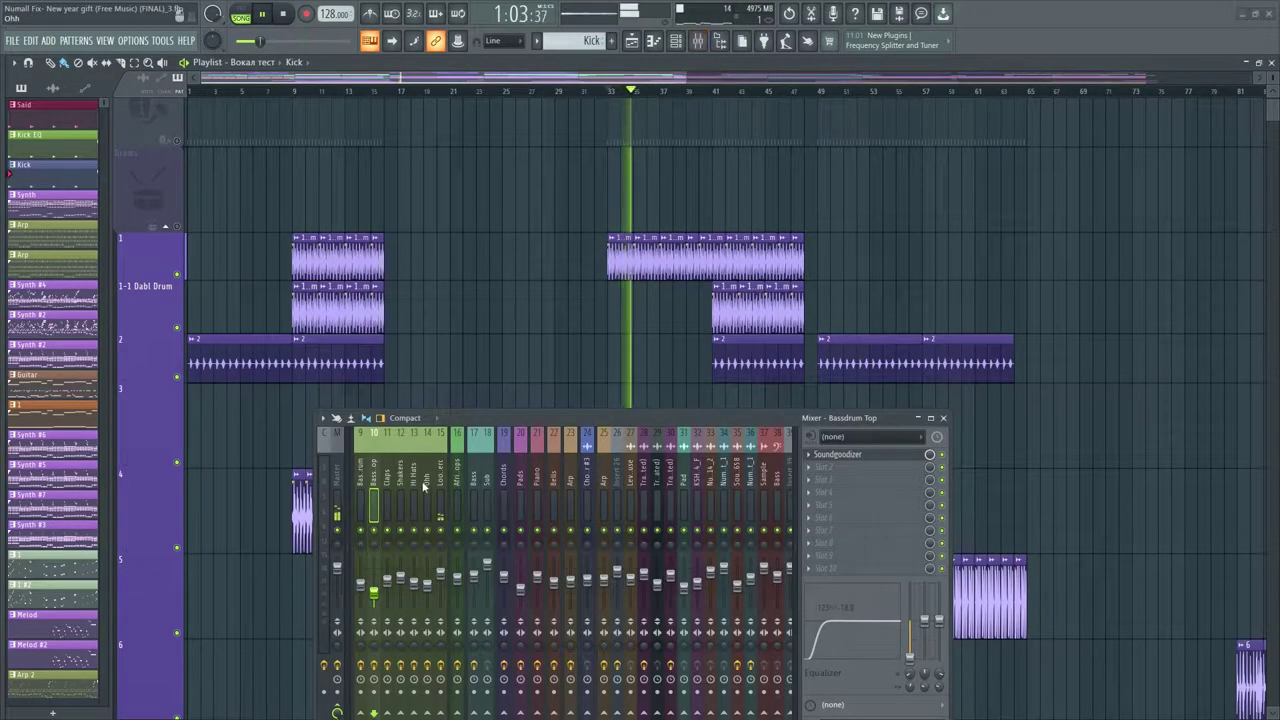
click(441, 482)
drag(463, 417, 533, 186)
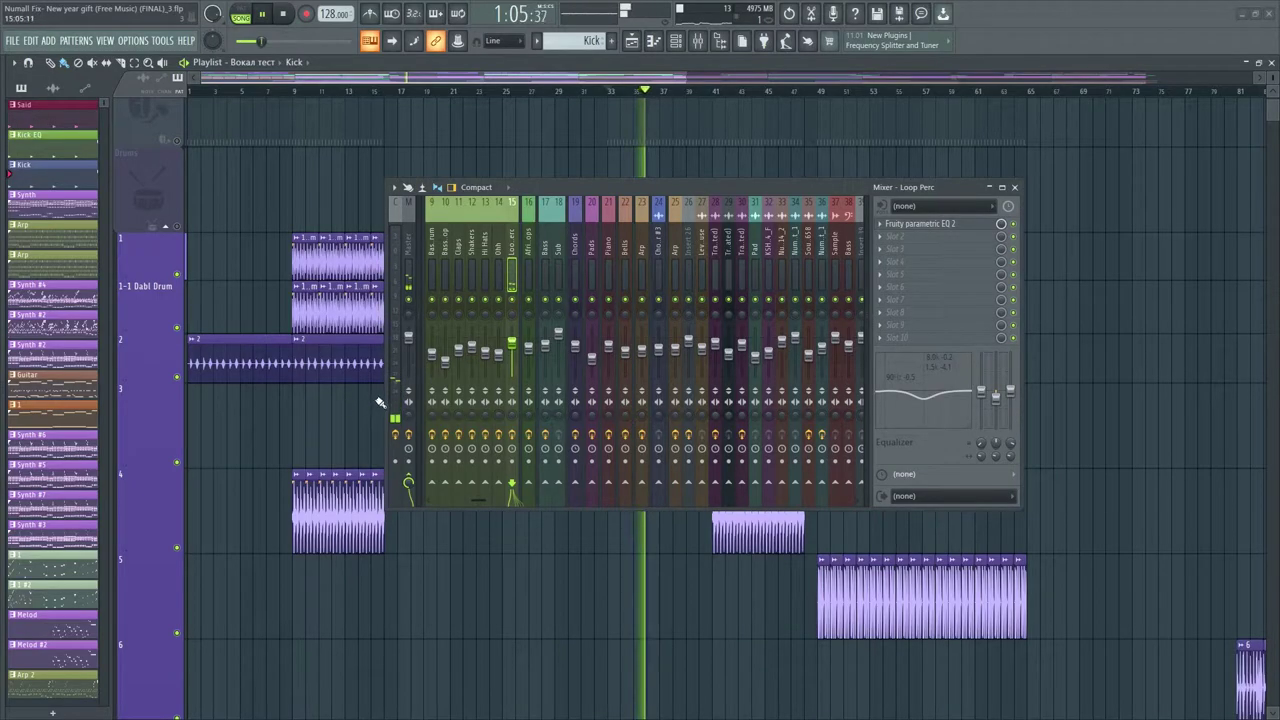
drag(384, 403, 280, 392)
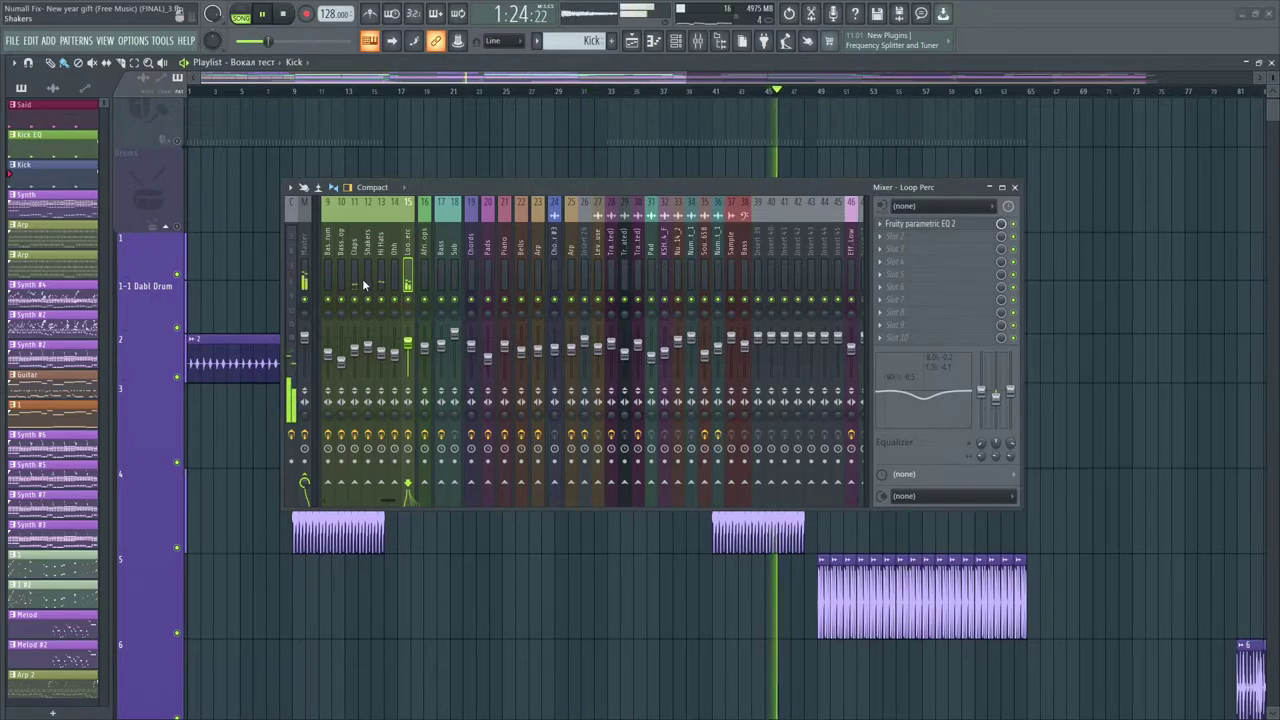
Select the Claps mixer track and inspect its Fruity parametric EQ 2 and Fruity Compressor
click(355, 268)
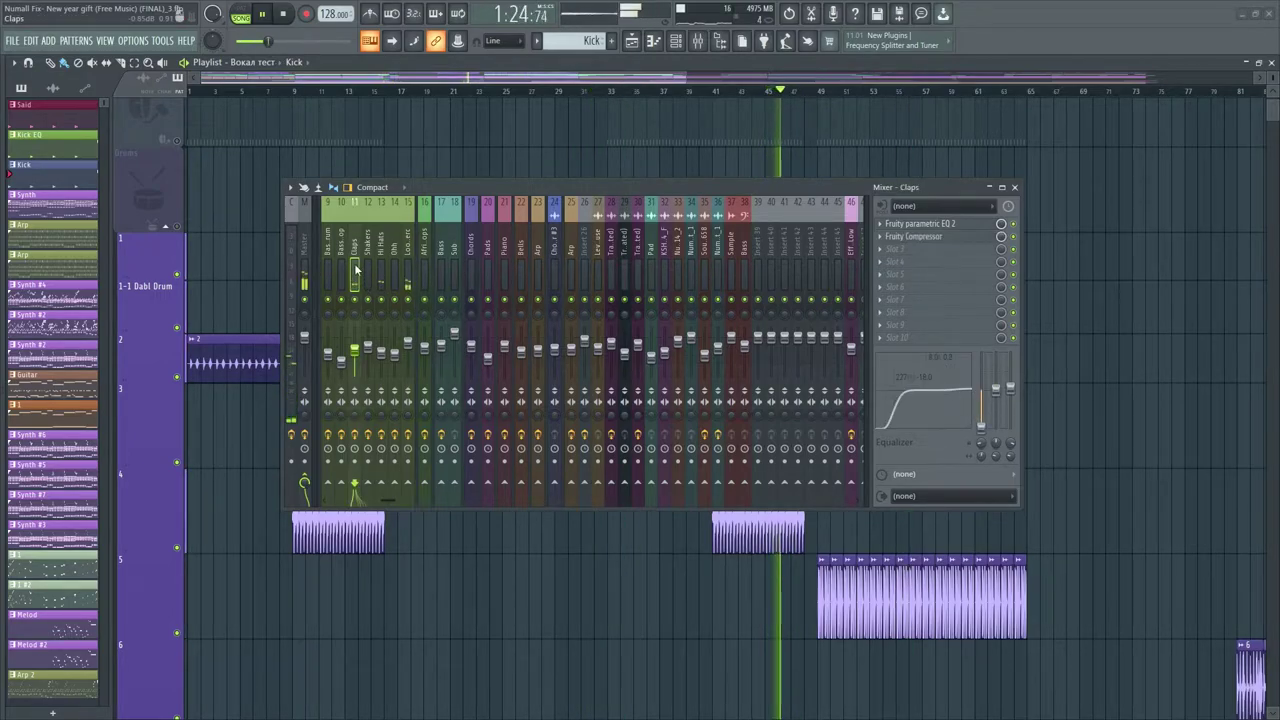
click(905, 224)
click(905, 224)
click(907, 237)
click(907, 240)
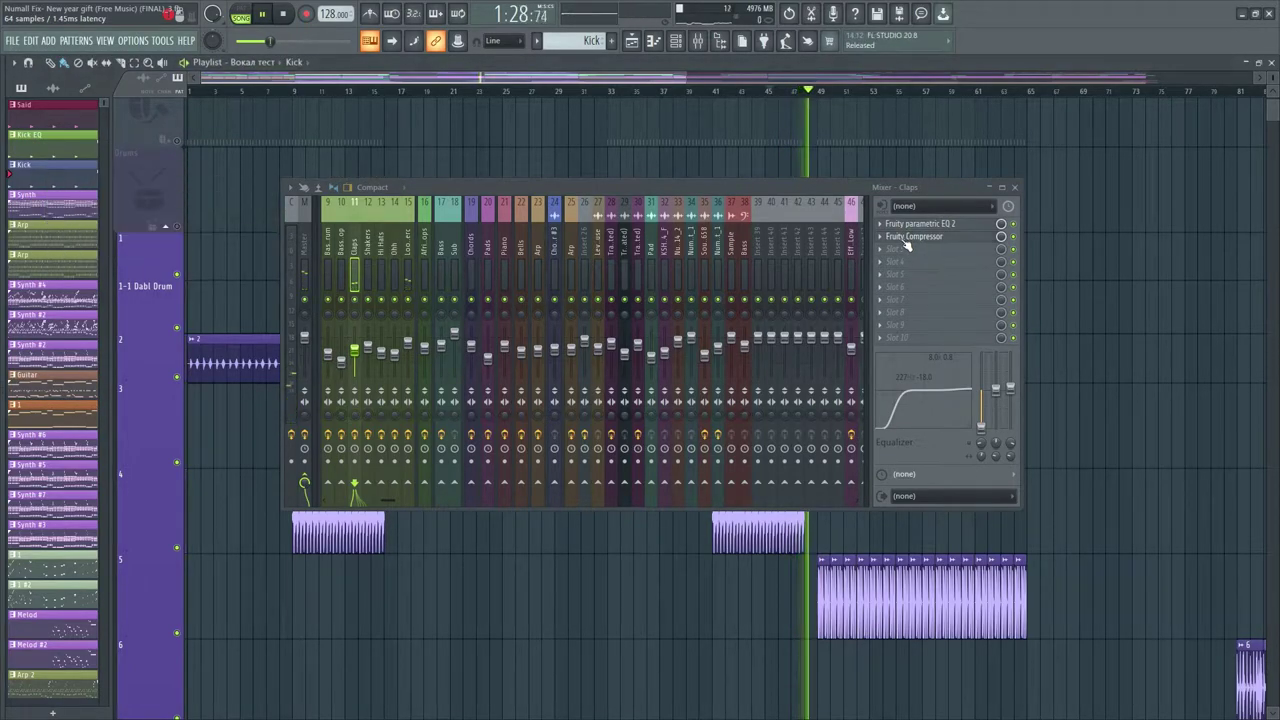
Check the Loop Perc track's effects, and inspect the Hi Hats track's Fruity Stereo Enhancer and both Fruity parametric EQ 2 instances
click(407, 264)
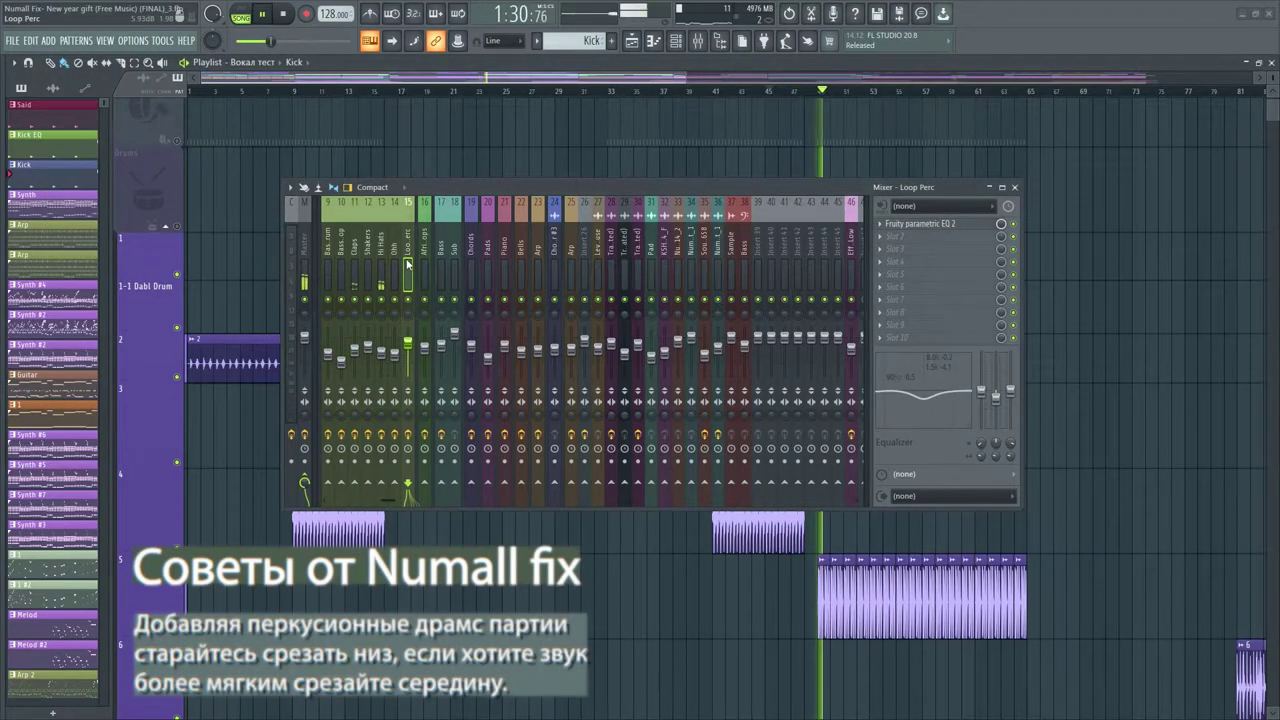
click(377, 268)
click(921, 249)
click(921, 249)
drag(680, 189, 889, 269)
click(1124, 318)
click(1124, 318)
click(1129, 308)
click(1129, 308)
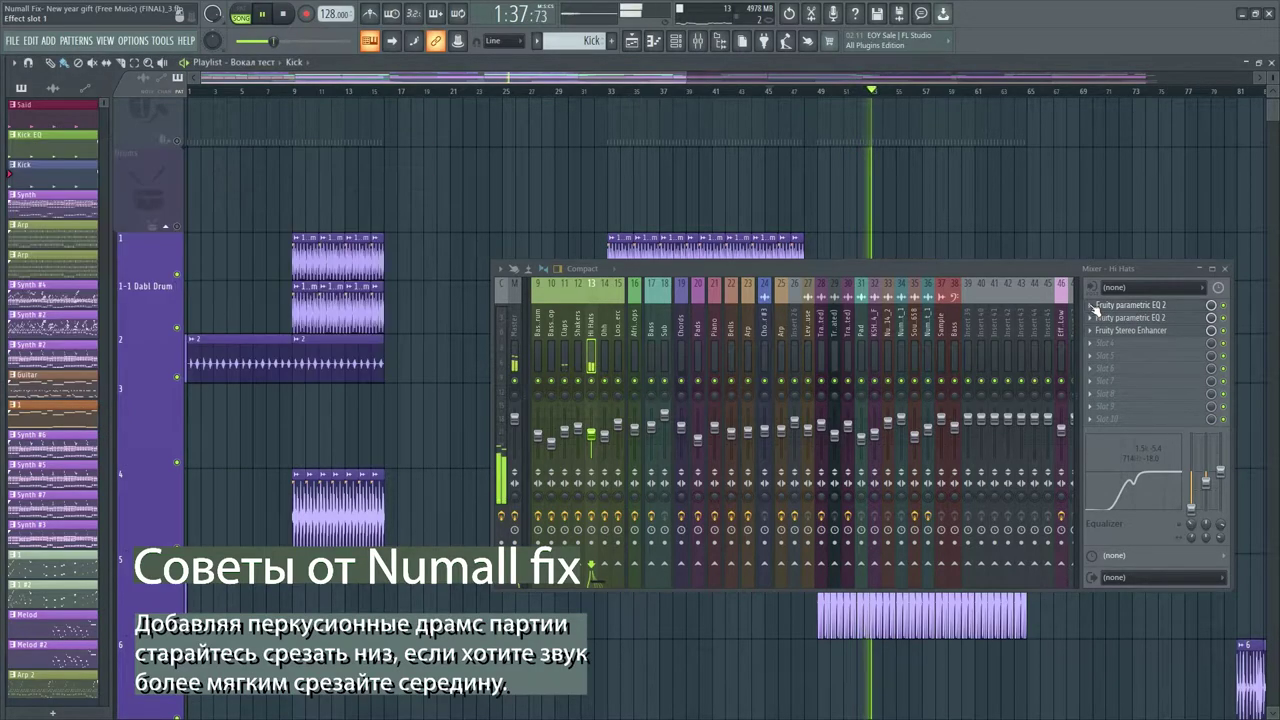
Recheck the Fruity Compressor and Fruity parametric EQ 2 on the Claps track and close the mixer
click(564, 345)
click(1122, 319)
click(1122, 319)
click(1118, 306)
click(1118, 306)
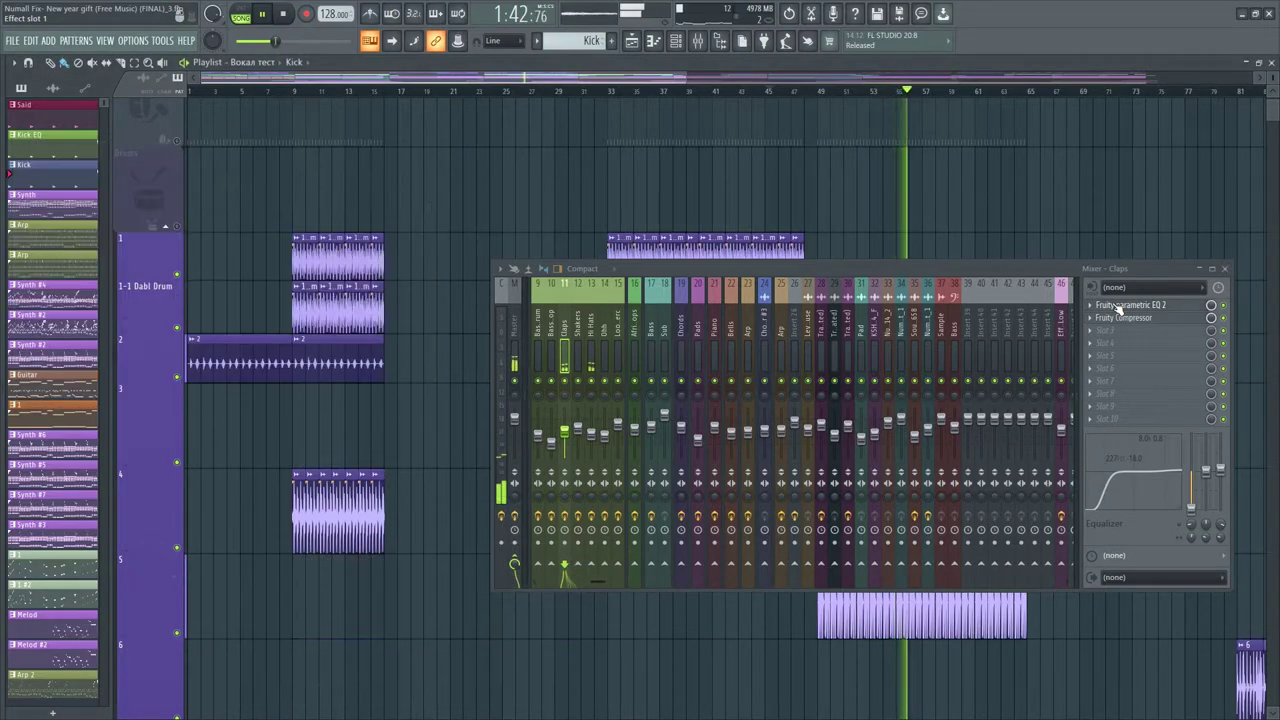
click(1226, 273)
Audition the drum loop on track 6 from its first clip at bar 81
drag(520, 78, 718, 108)
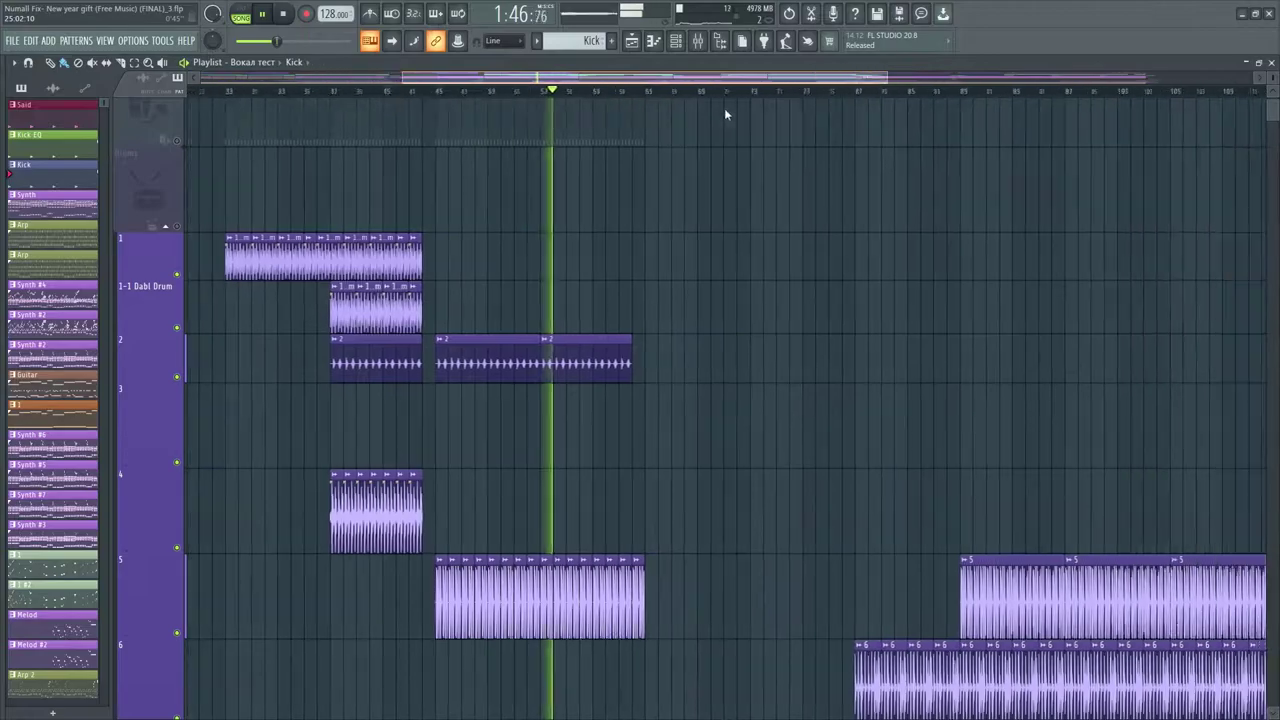
scroll(766, 263, down, 4)
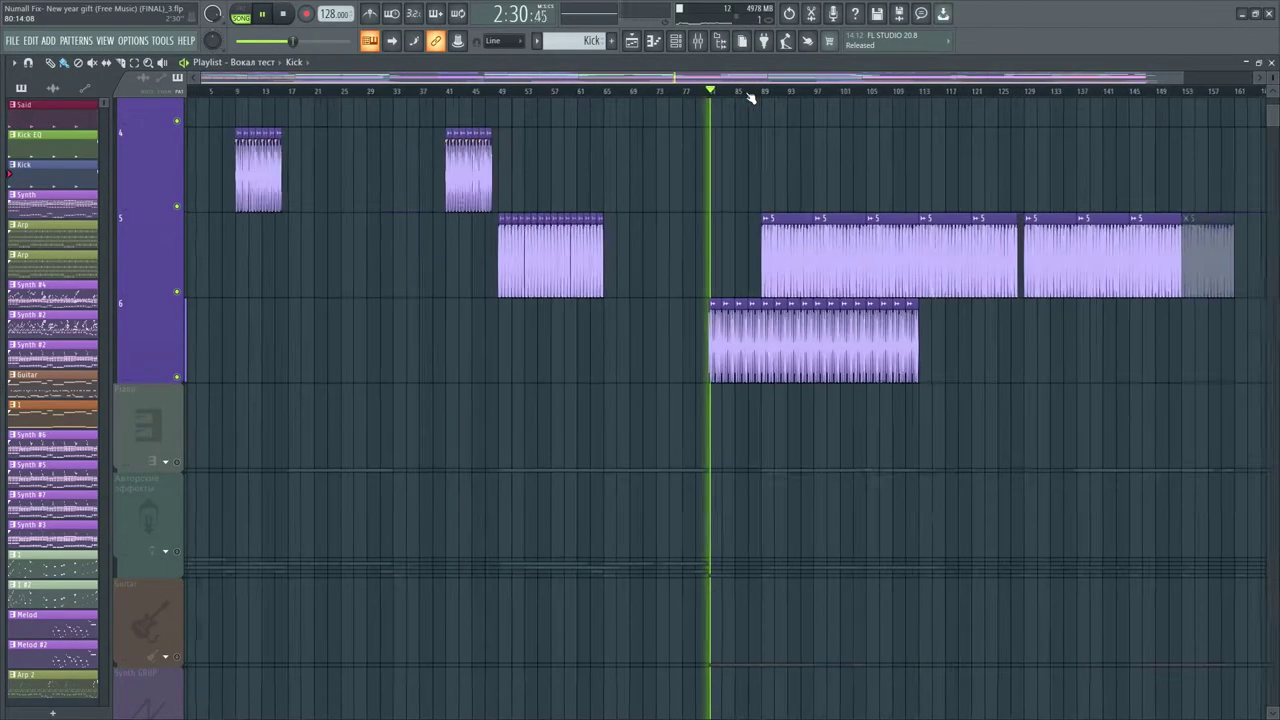
scroll(750, 97, up, 5)
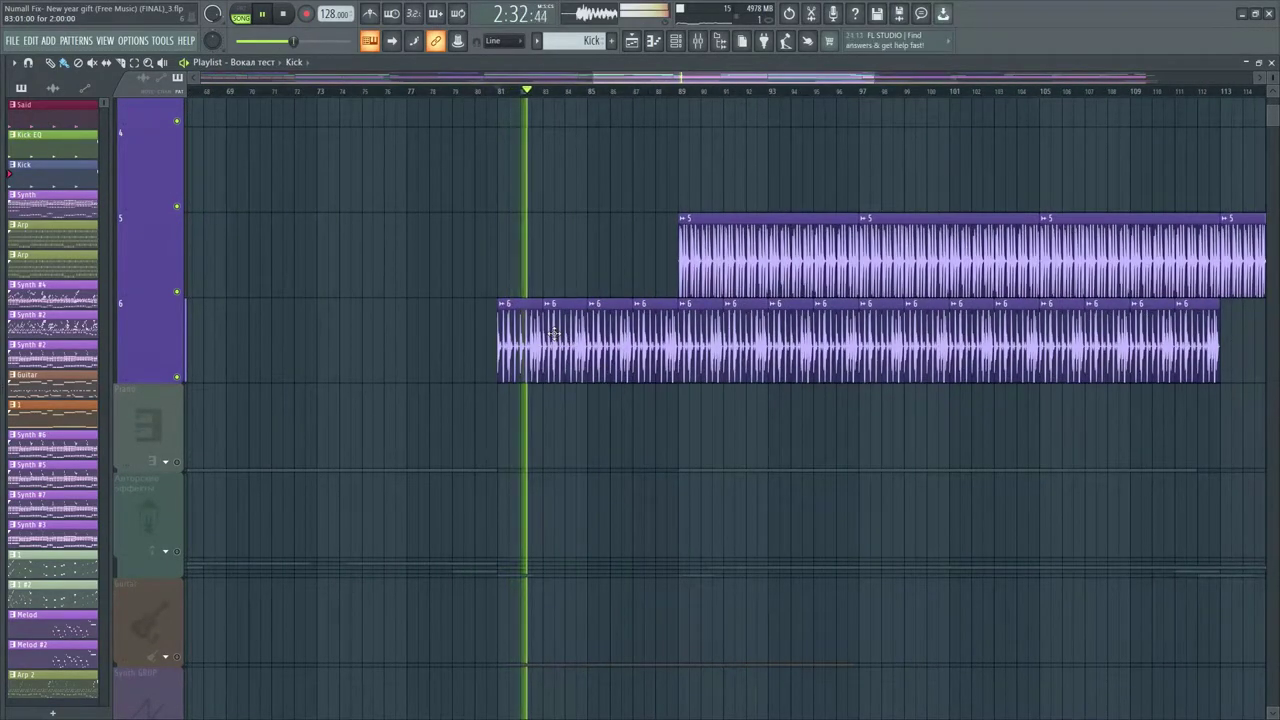
Check which effects are loaded on the Bassdrum mixer track and close the mixer
click(697, 40)
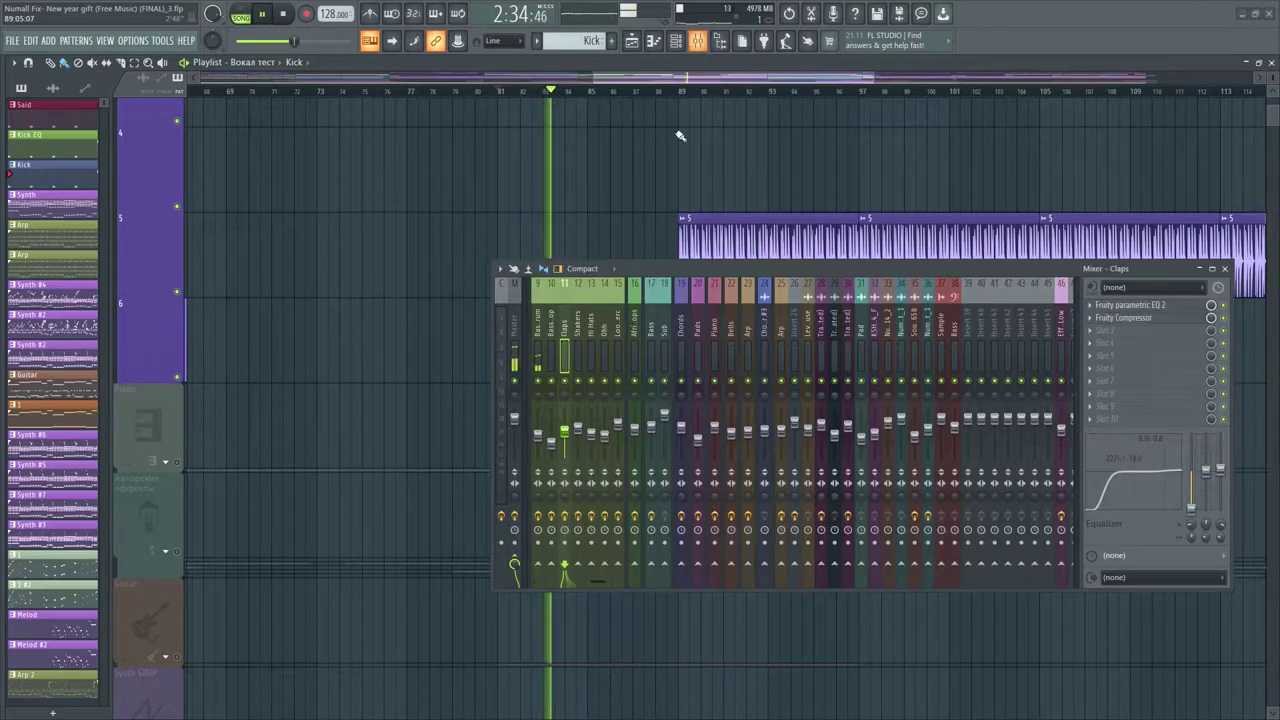
click(540, 325)
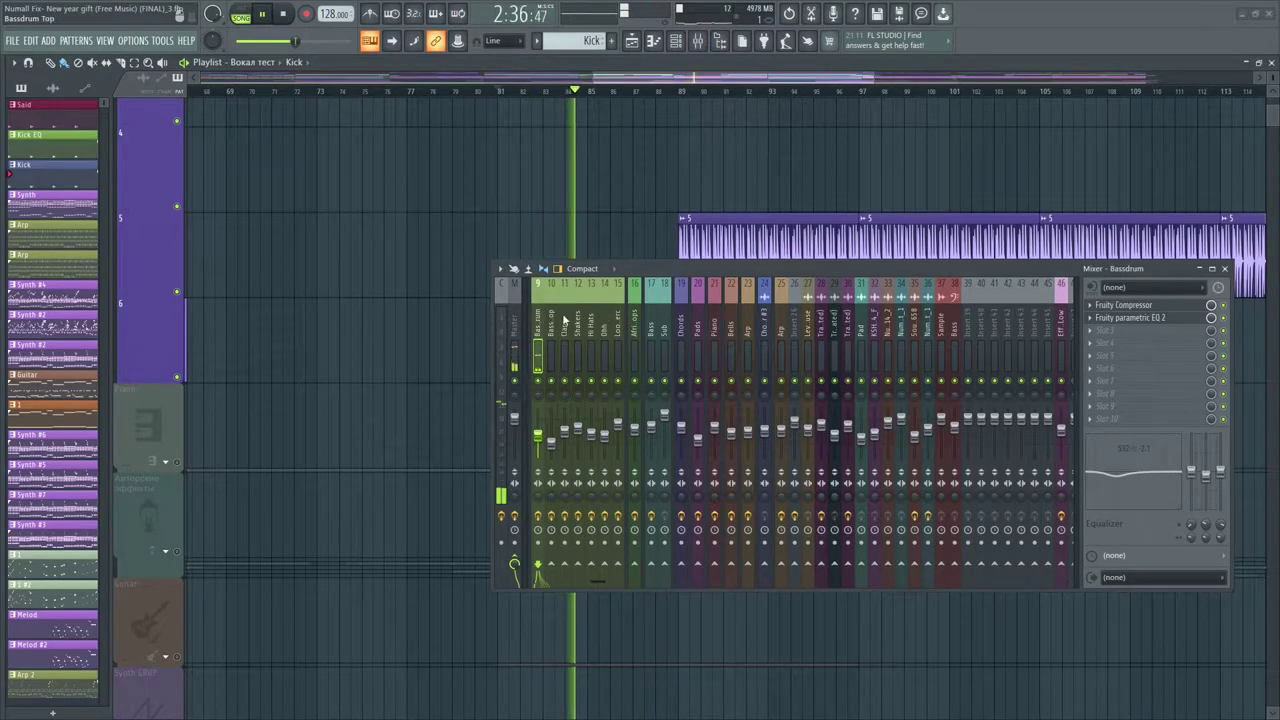
key(F9)
Audition the drum loops on tracks 5 and 6 together from bar 89 and examine the rest of their arrangement
scroll(685, 93, up, 3)
click(685, 93)
scroll(683, 93, down, 2)
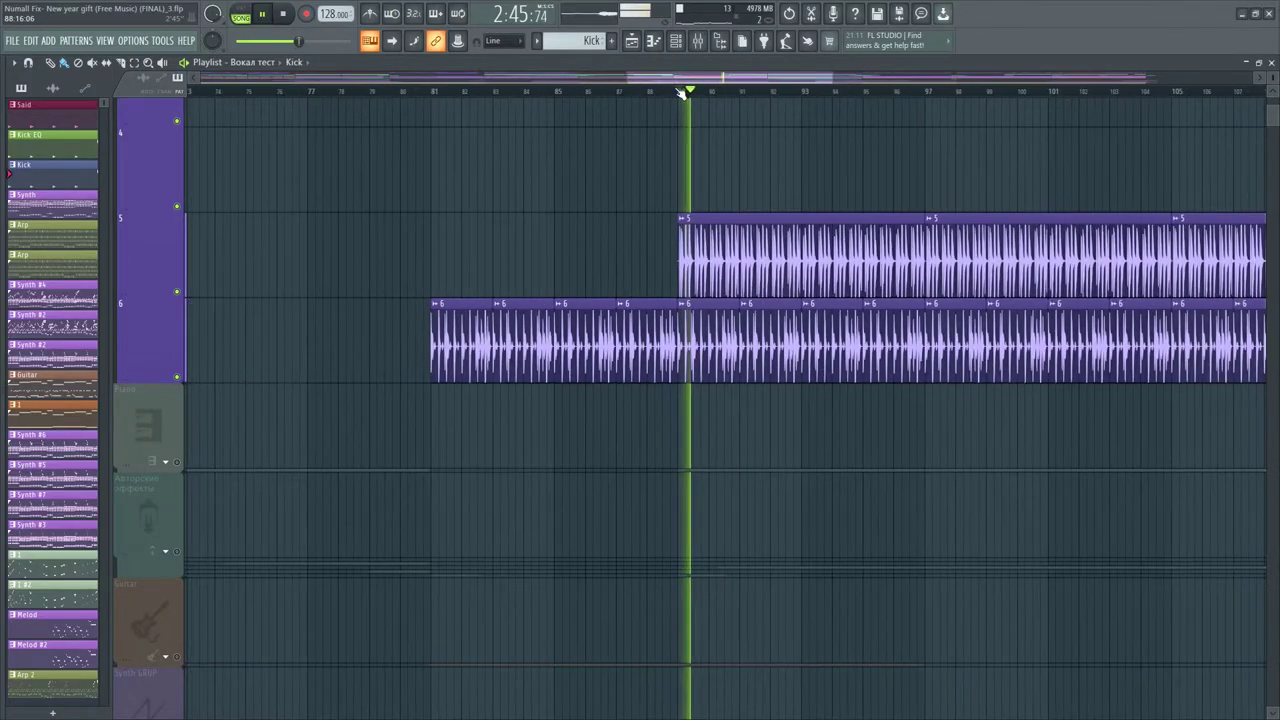
scroll(683, 93, down, 2)
scroll(800, 92, up, 1)
drag(737, 82, 743, 83)
scroll(743, 83, down, 3)
scroll(690, 94, down, 2)
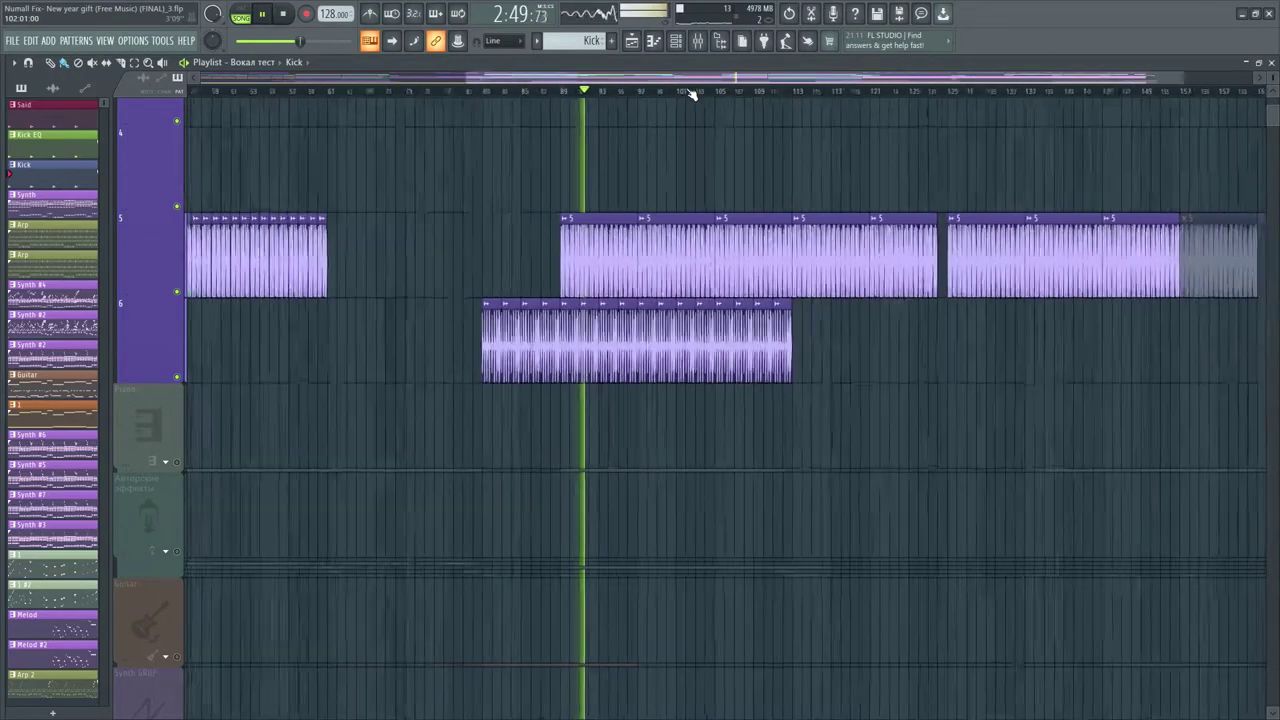
Audition the drum arrangement from bar 113
scroll(690, 94, down, 2)
scroll(763, 237, down, 4)
scroll(763, 237, up, 8)
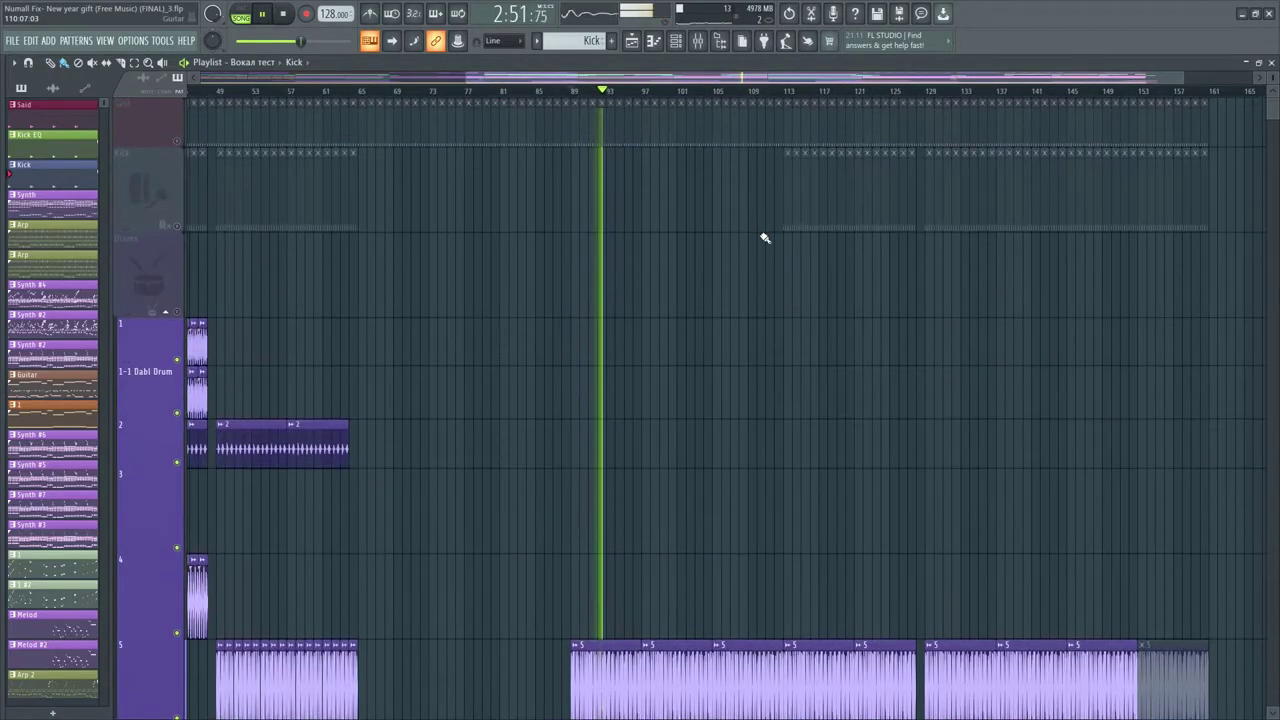
click(787, 92)
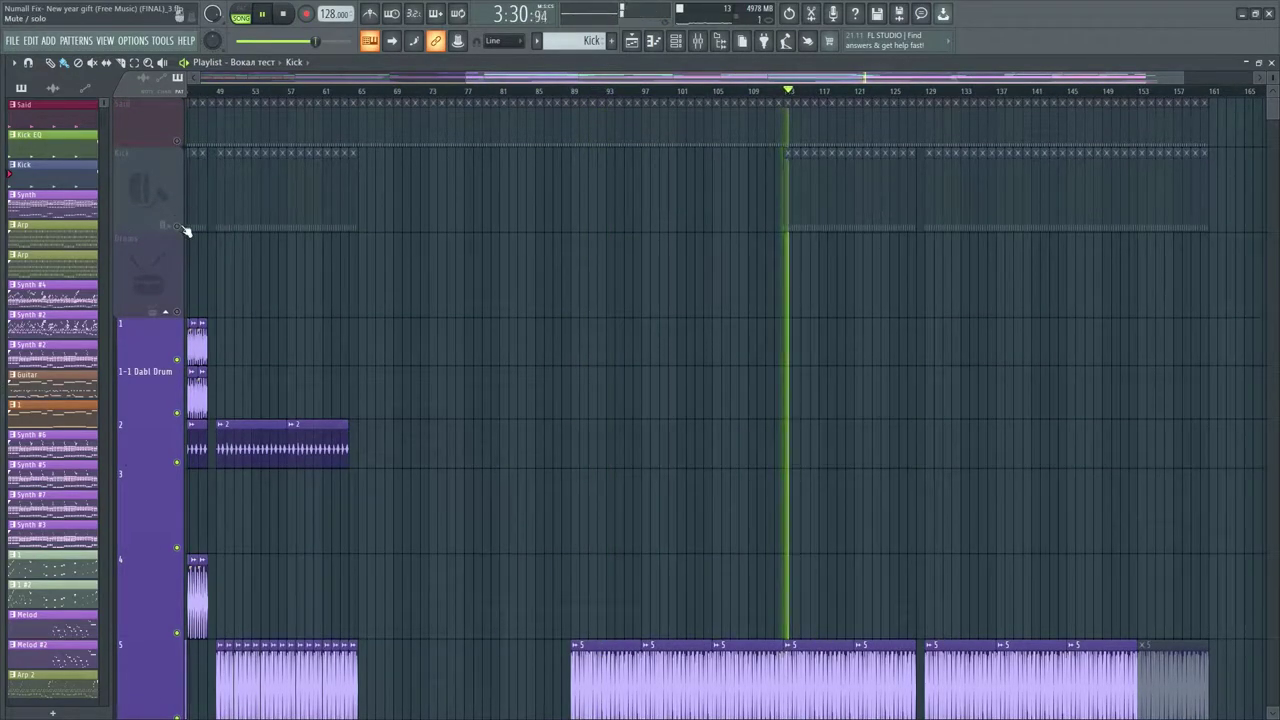
scroll(186, 229, down, 1)
scroll(186, 229, down, 4)
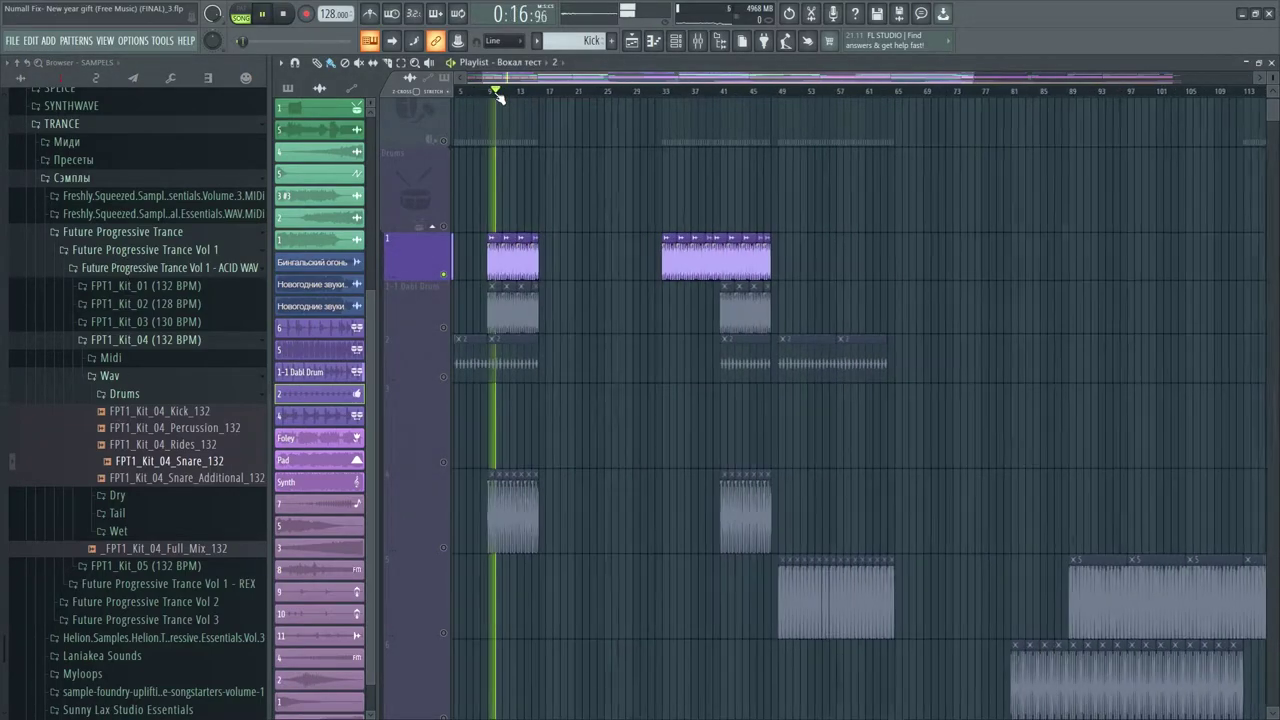
Close the 1-1 Dabl Drum sample settings, solo drum track 4 and locate its loop's source file in the sample browser
scroll(493, 110, up, 5)
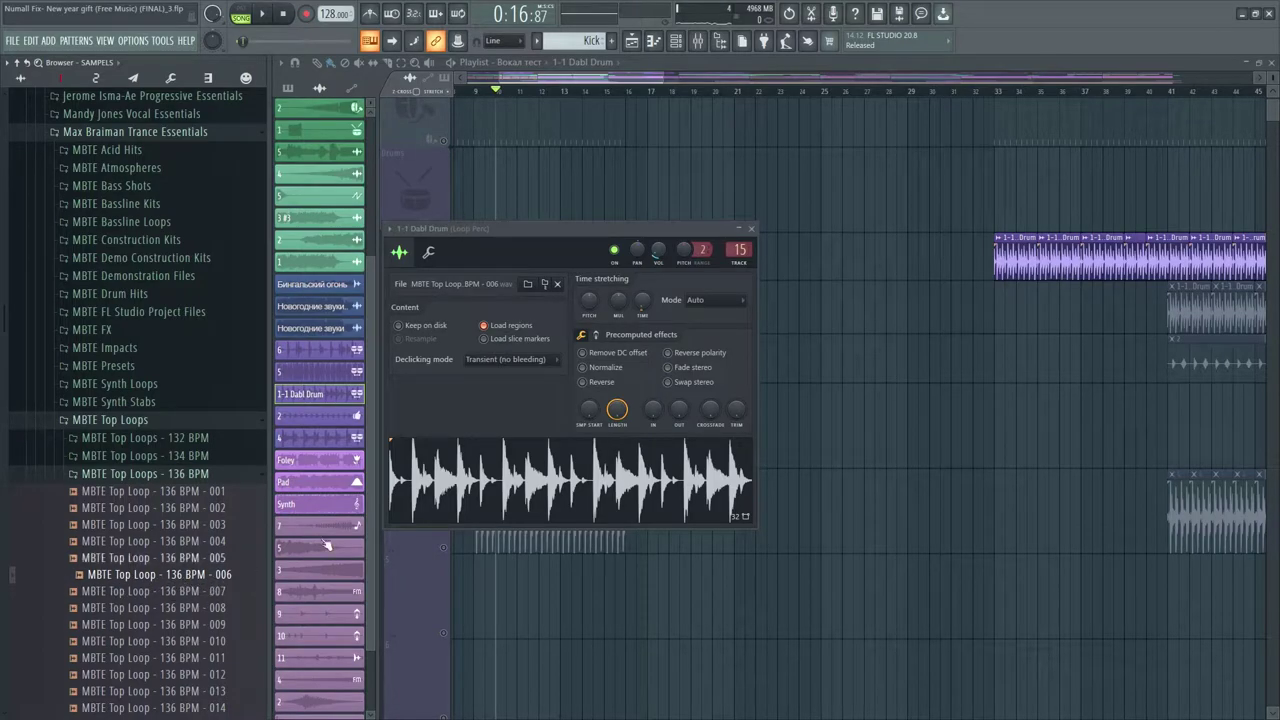
click(750, 230)
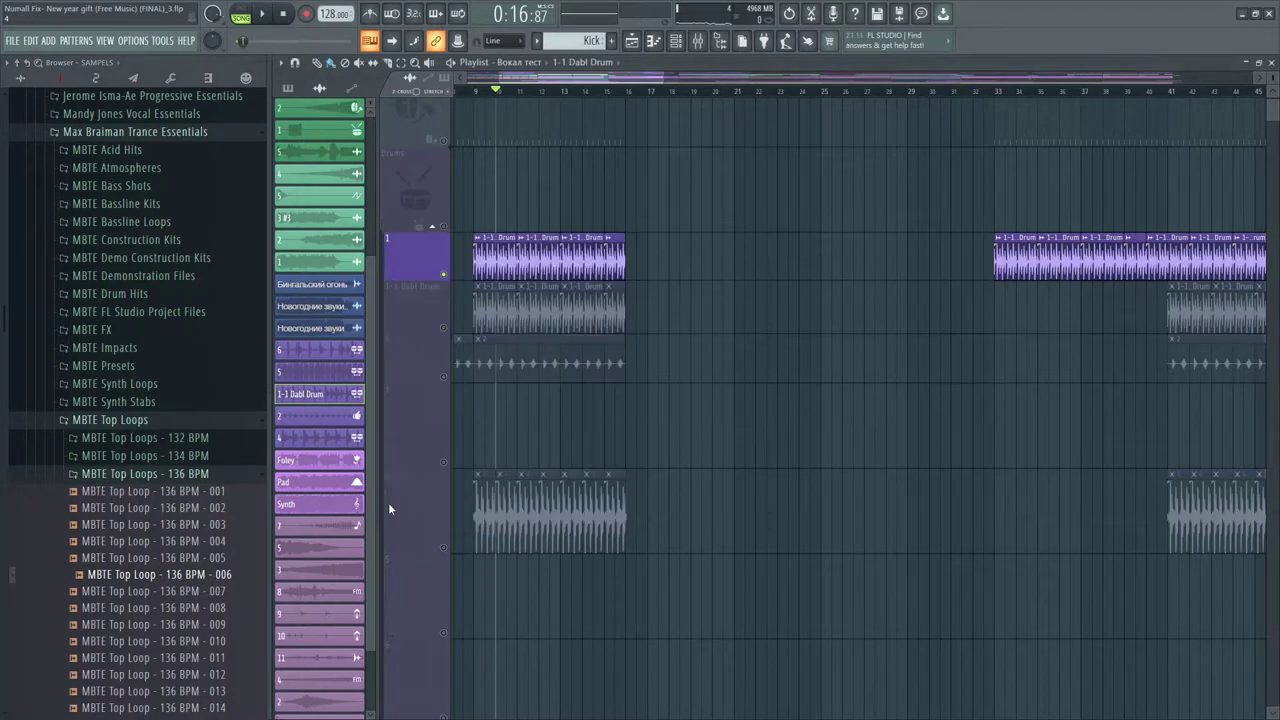
click(435, 543)
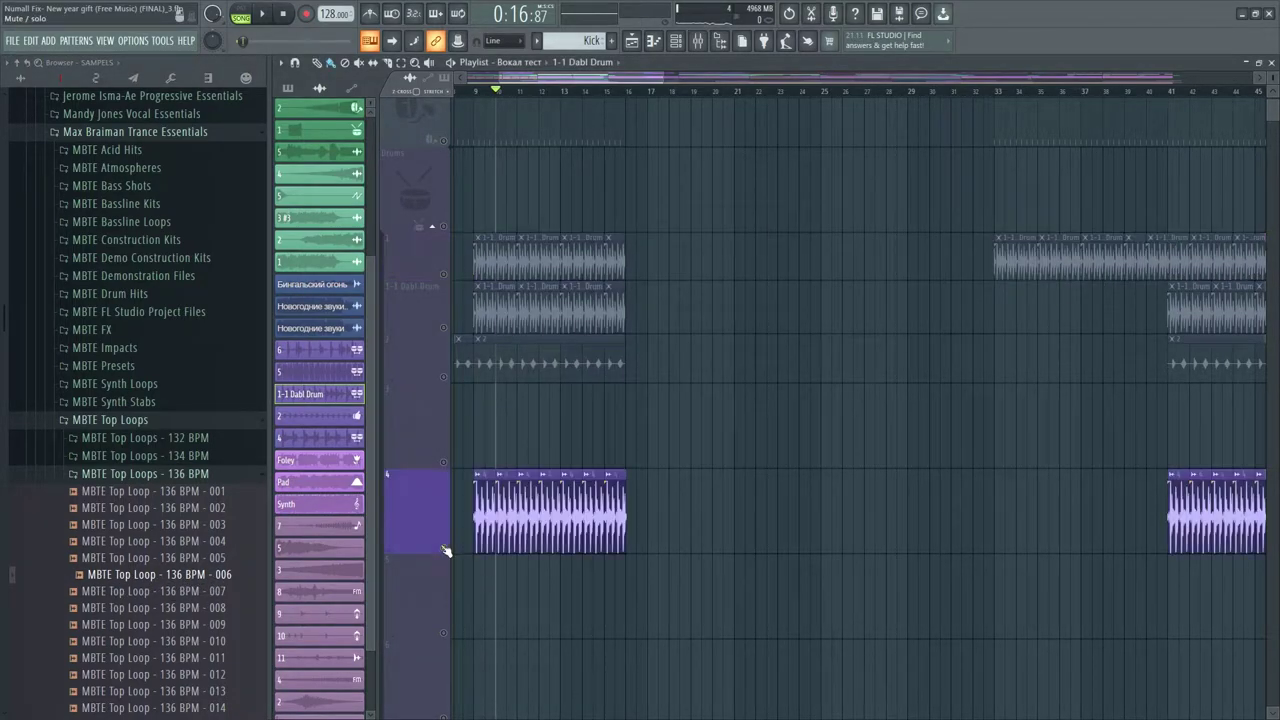
double_click(506, 519)
click(546, 284)
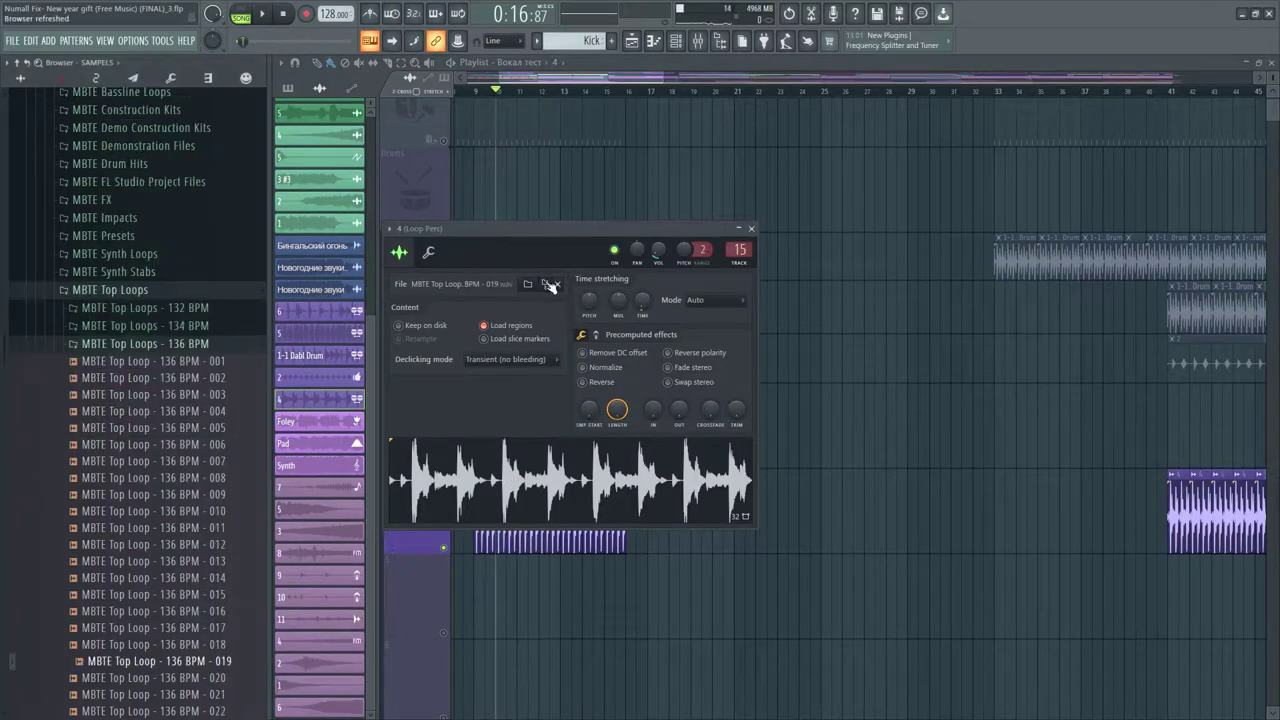
Preview loops in the TOPLOOPS folder, including 789_JC_V1_TOPLOOP_02, 789_JC_V1_TOPLOOP_11 and 789_JC_V1_TECH_HOUSE_DRUMS_LONG
scroll(140, 490, down, 3)
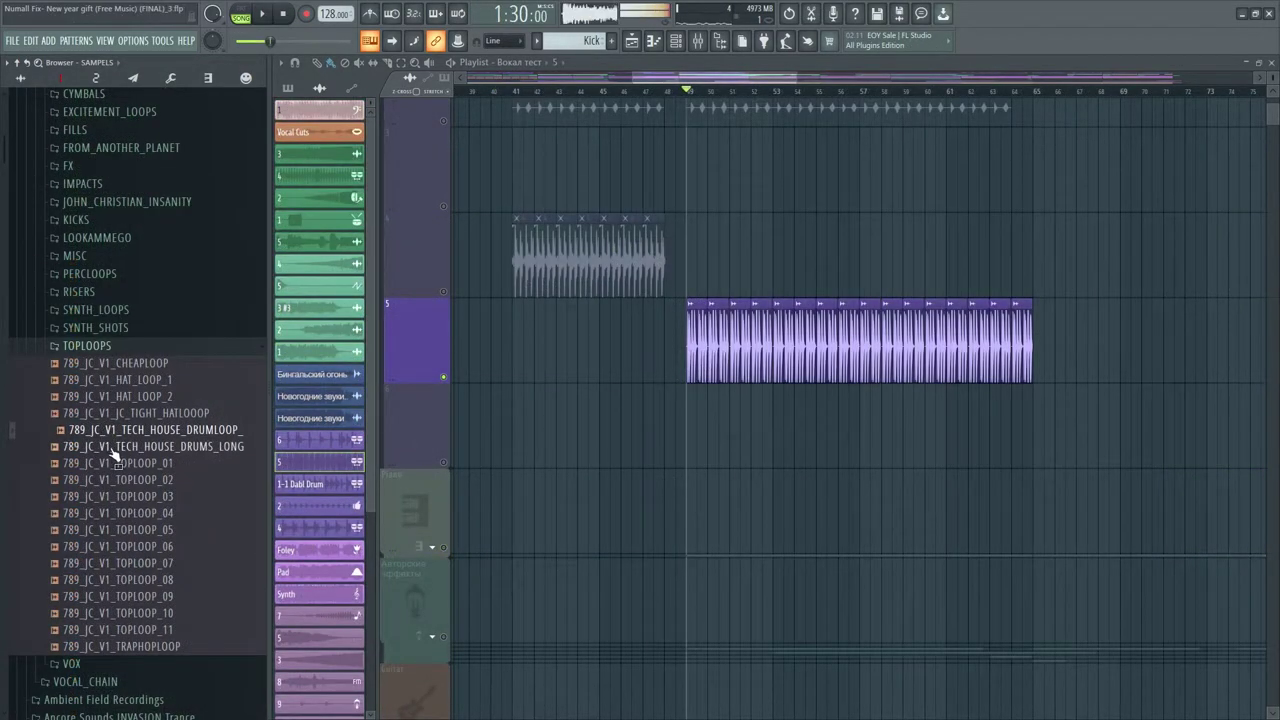
click(113, 447)
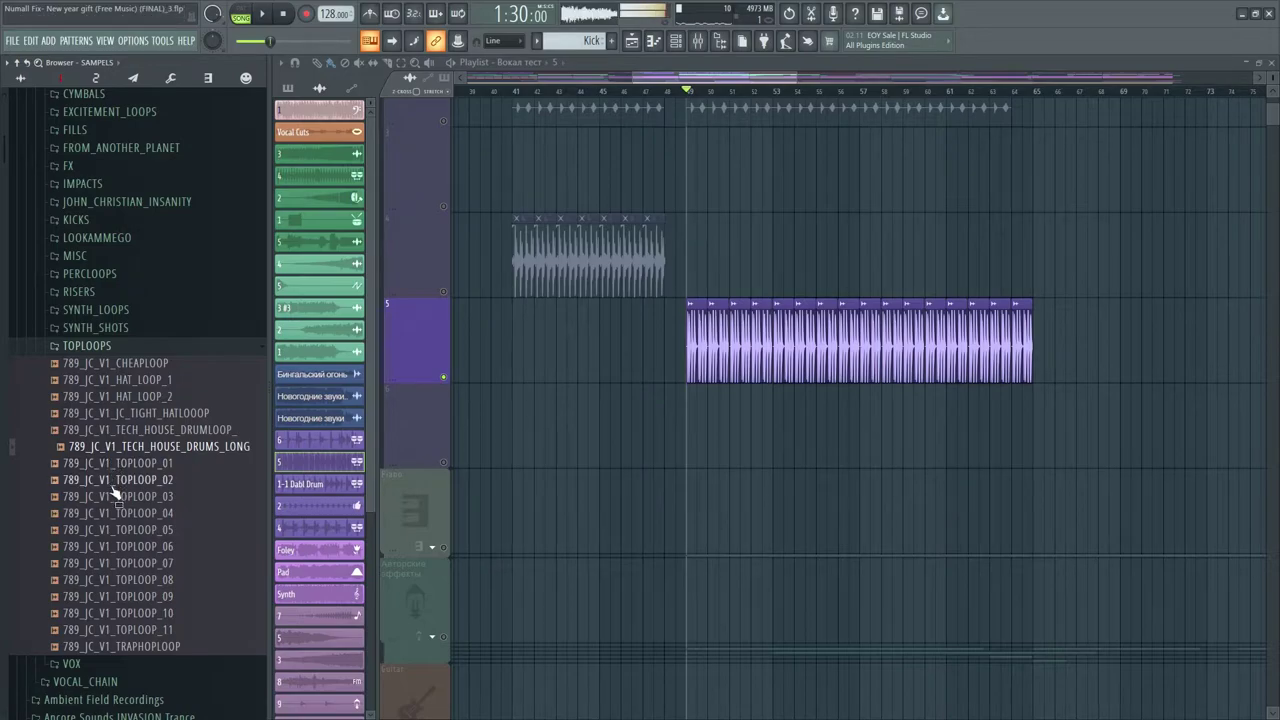
click(113, 485)
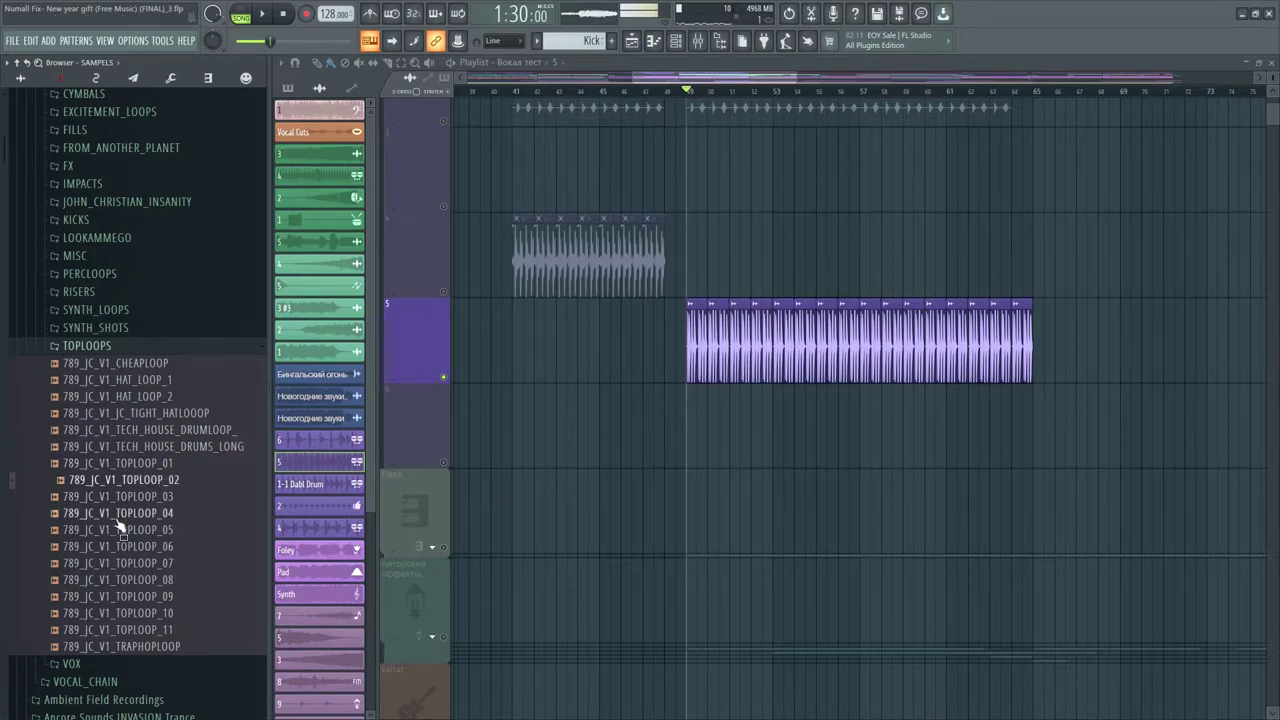
click(126, 632)
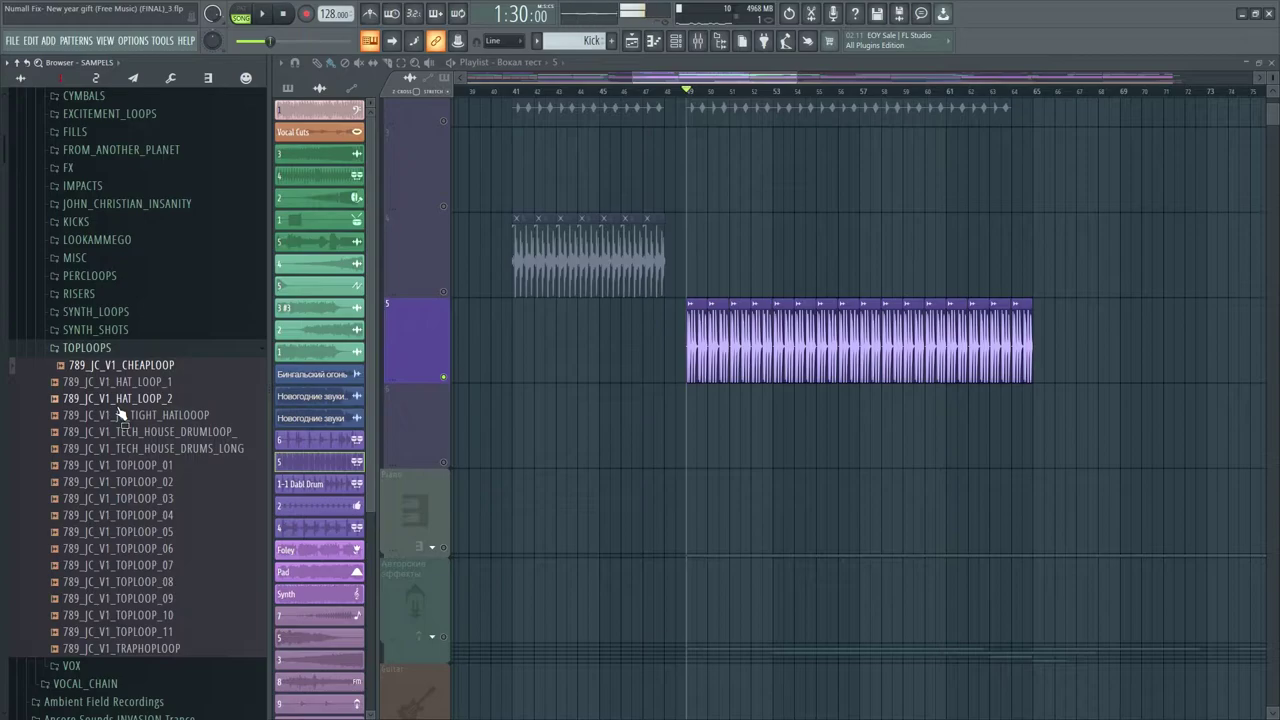
click(126, 450)
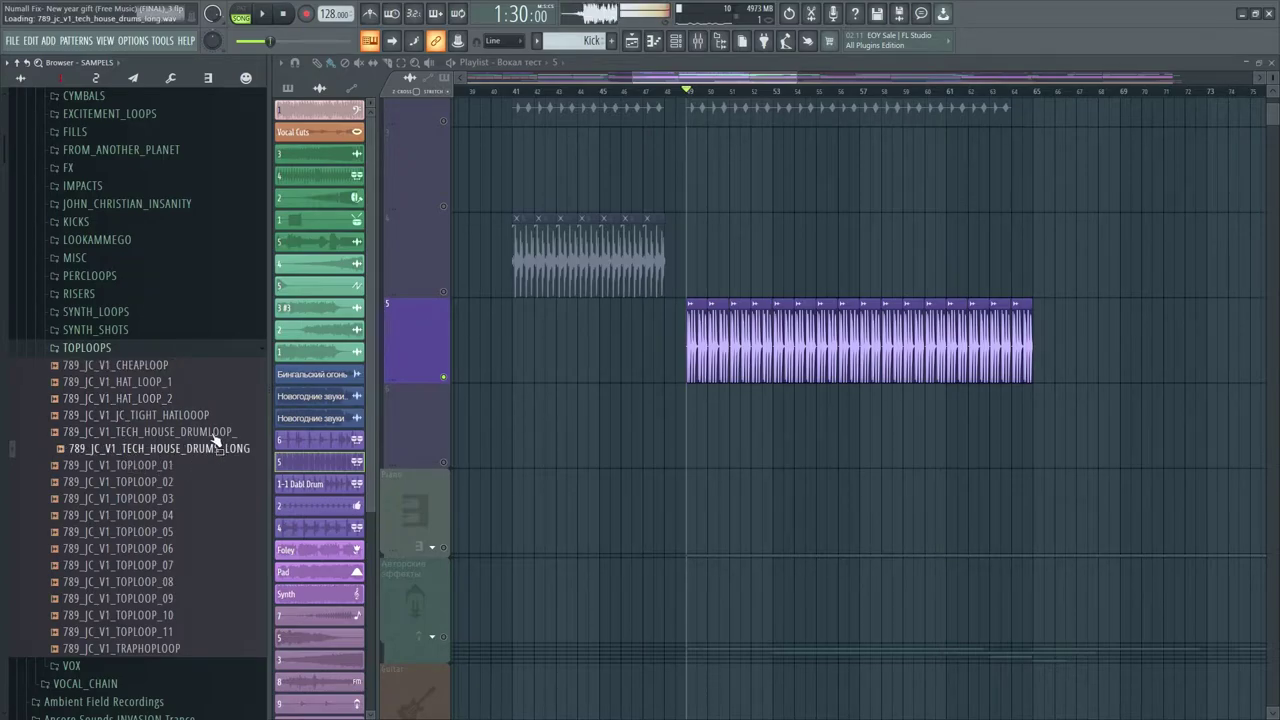
Play the track 5 drum loop from bar 49 and inspect the Fruity parametric EQ 2 effects on the Hi Hats mixer track
key(space)
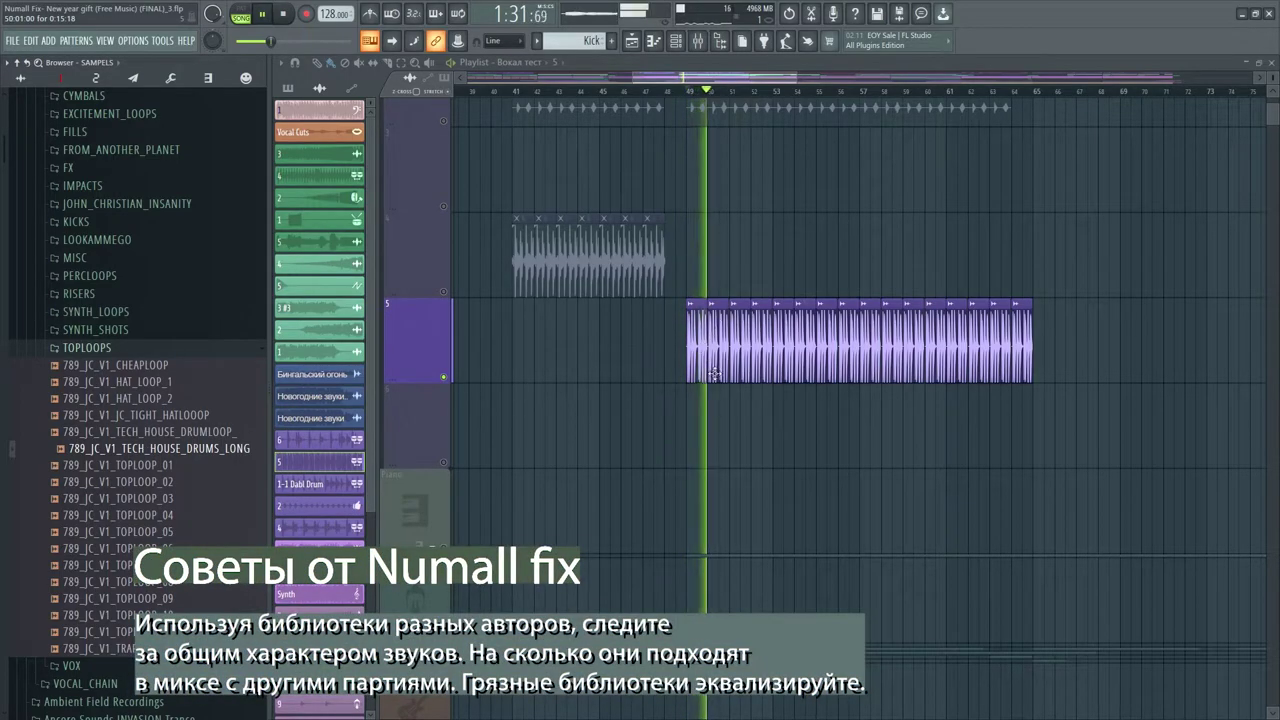
click(698, 40)
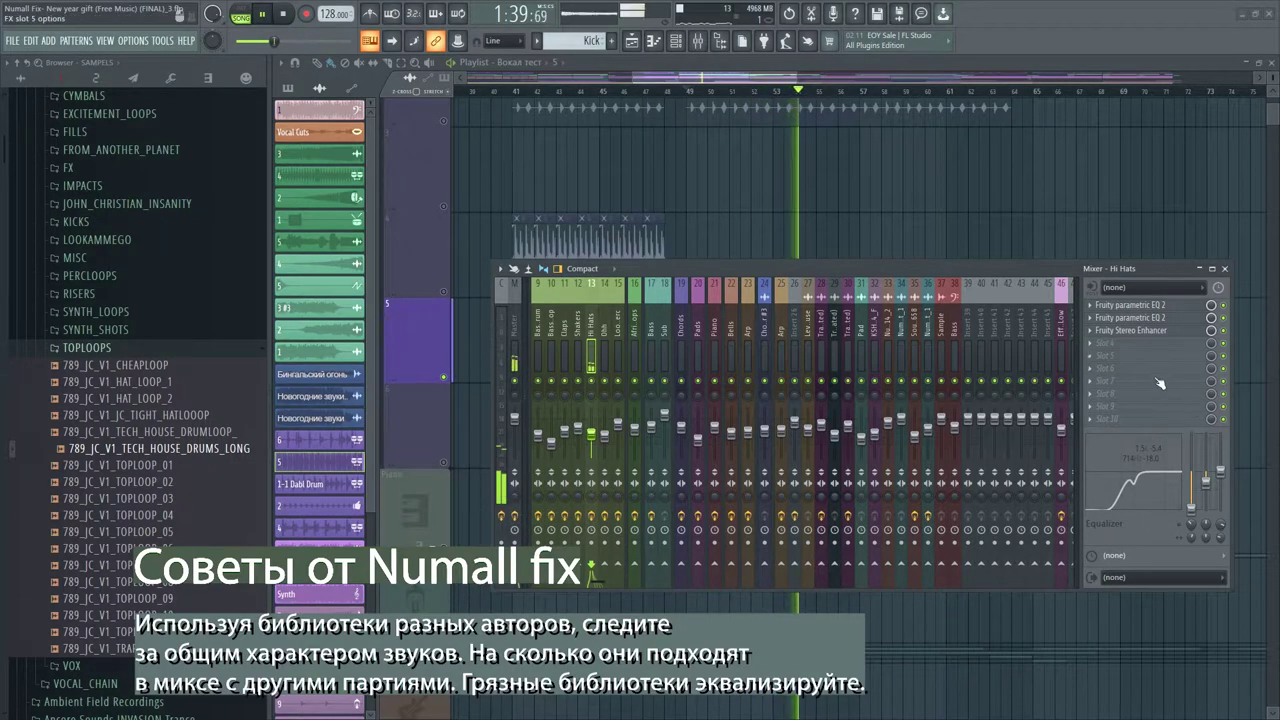
click(1150, 318)
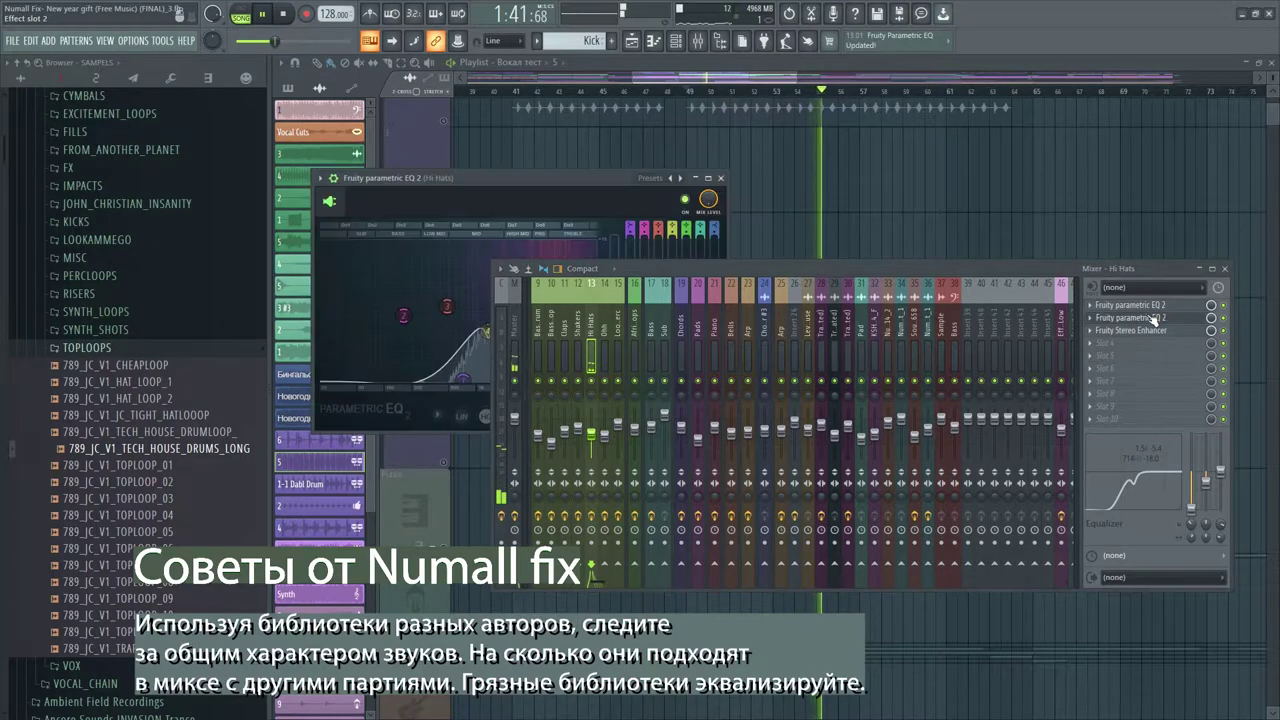
drag(789, 273, 793, 401)
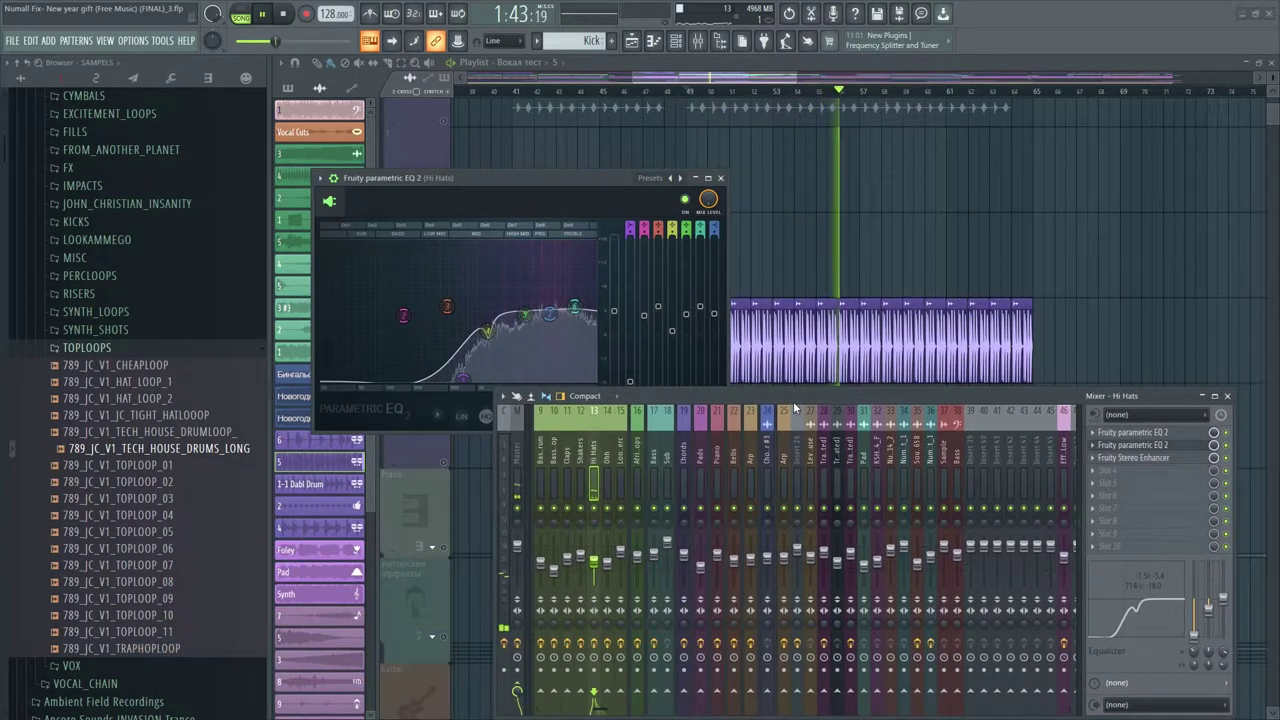
click(1121, 433)
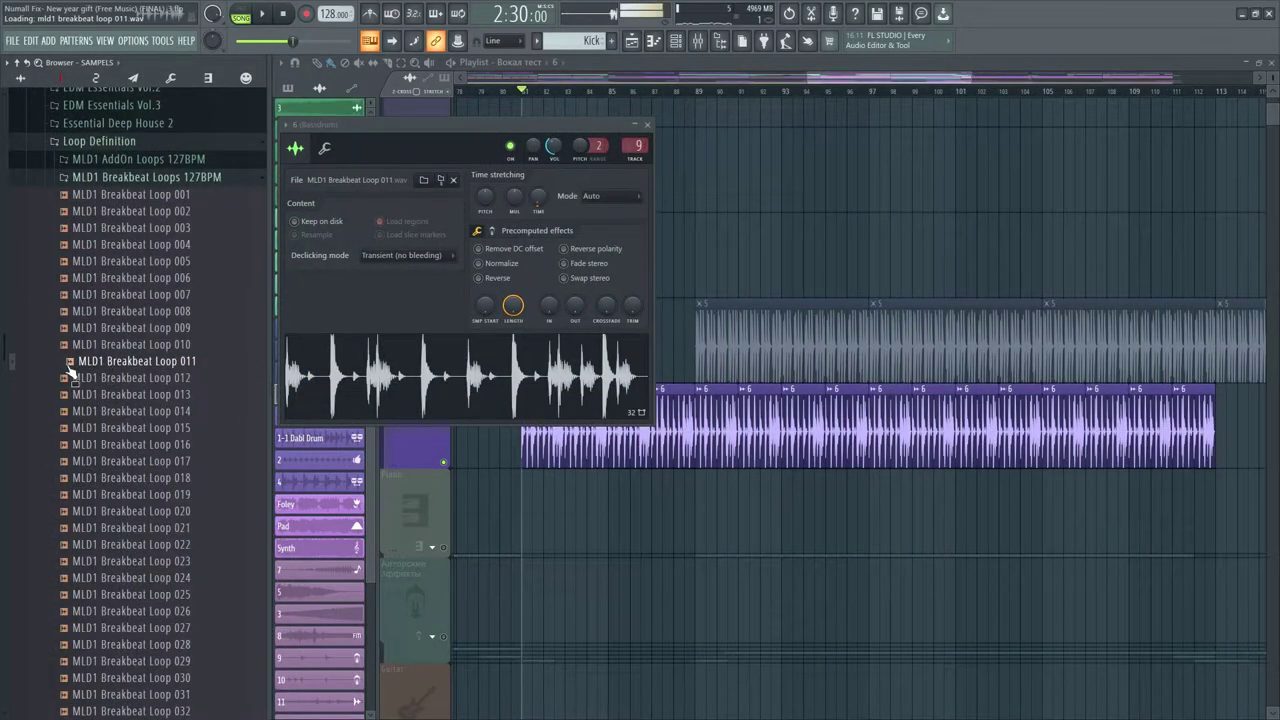
Preview several loops in the MLD1 Breakbeat Loops 127BPM folder, including loops 001, 005, 044 and 049
scroll(188, 372, up, 2)
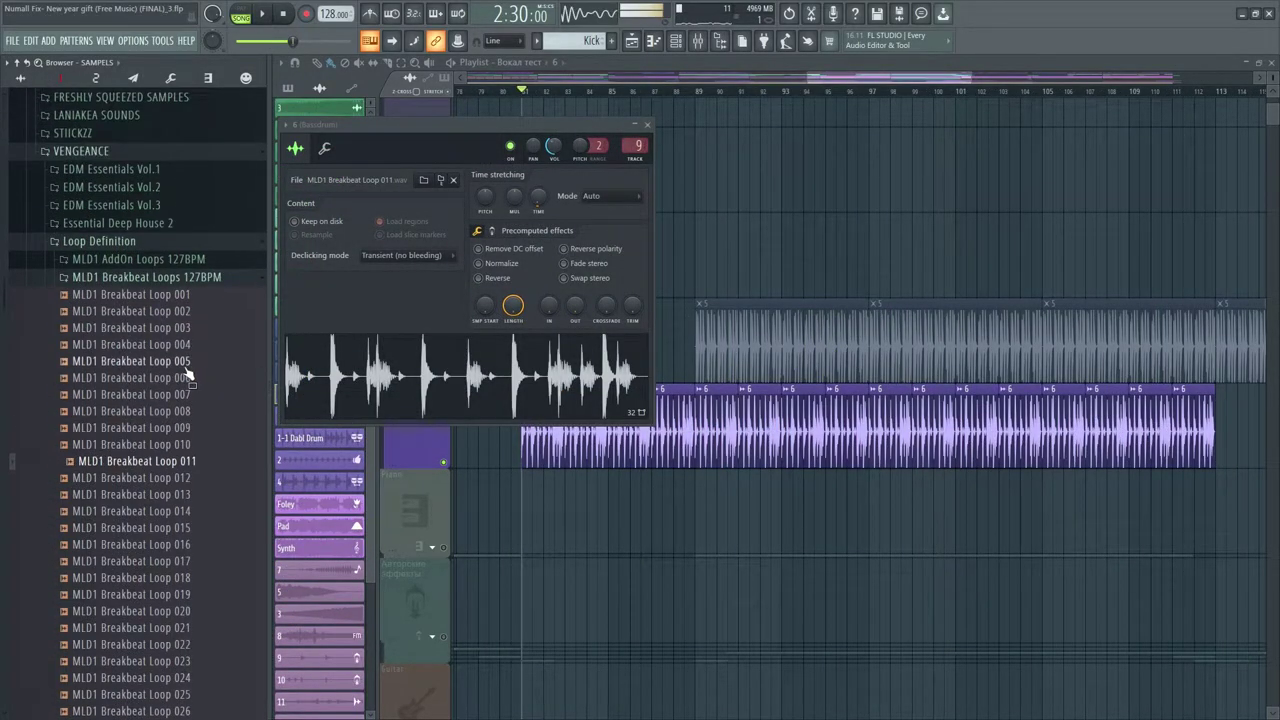
click(138, 362)
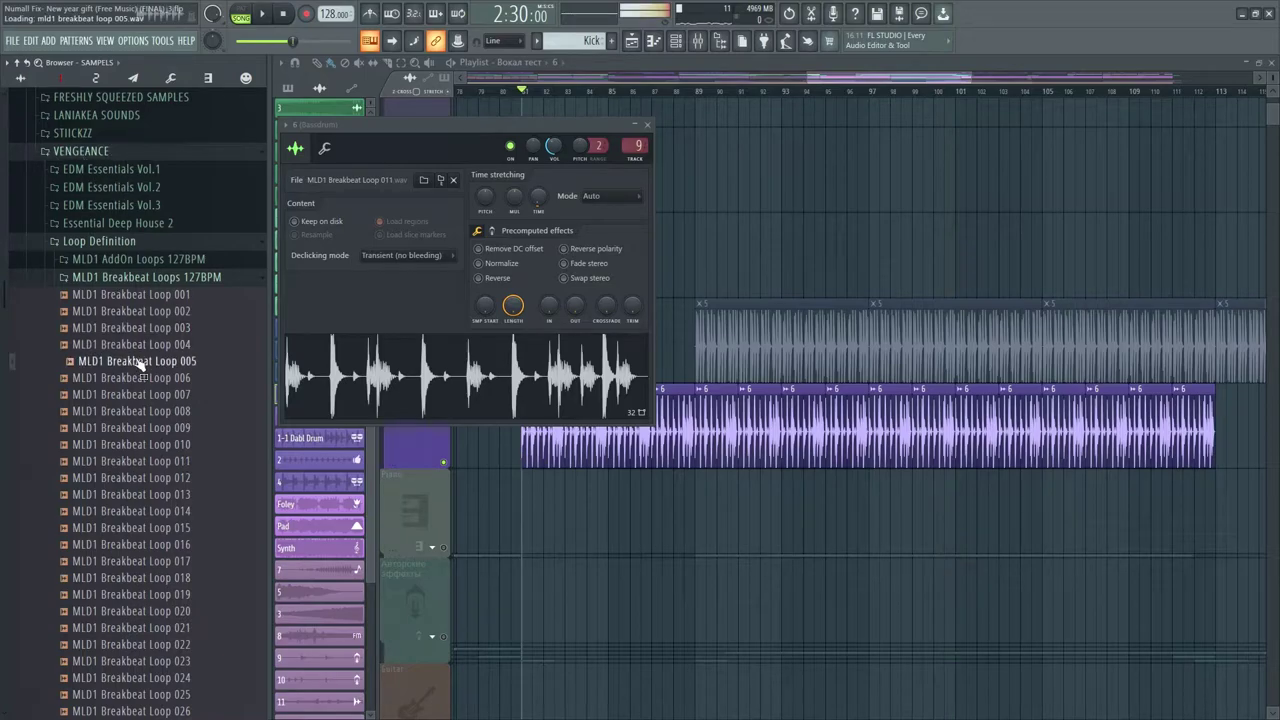
click(135, 296)
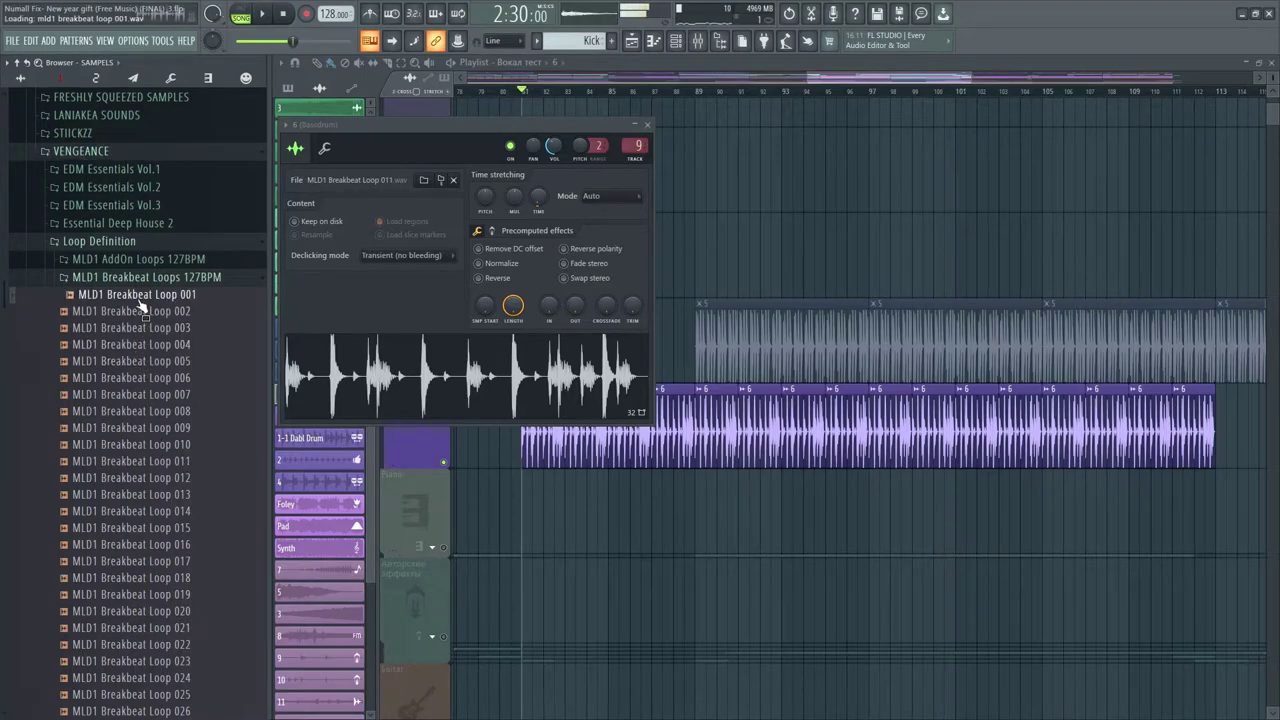
scroll(135, 420, down, 4)
click(134, 494)
click(138, 628)
click(125, 661)
scroll(115, 665, down, 4)
click(110, 612)
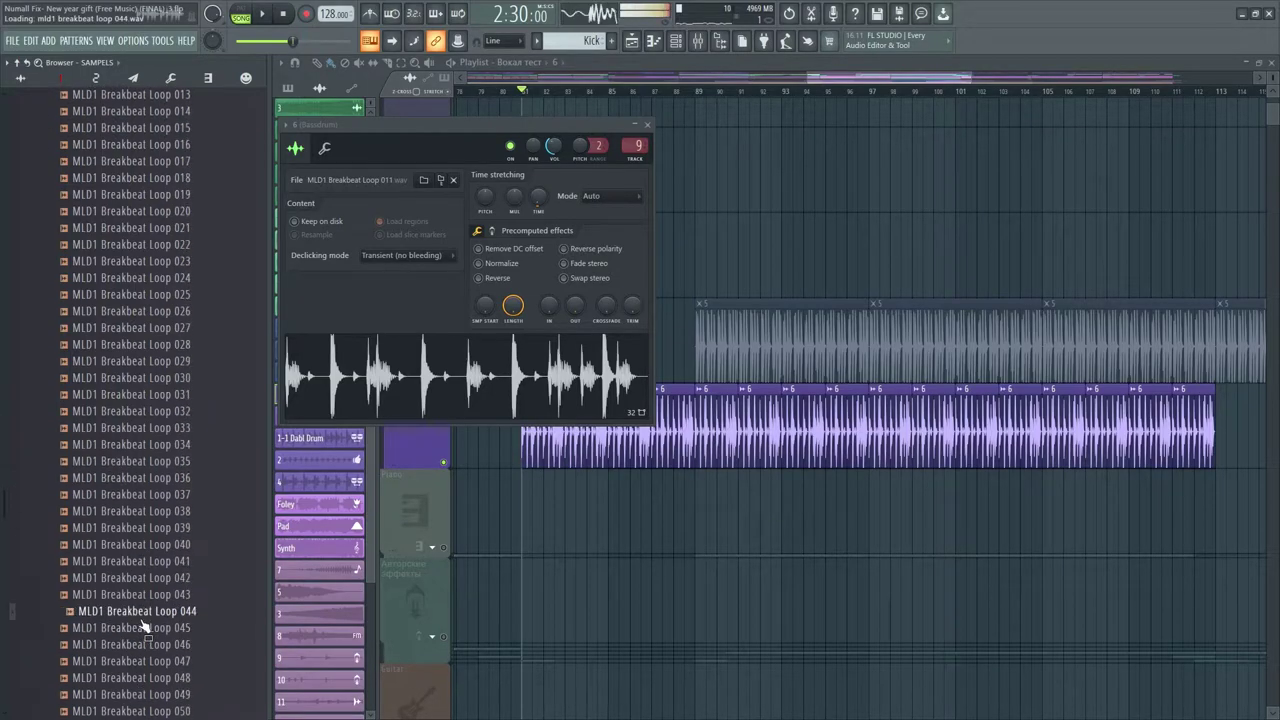
scroll(130, 620, down, 4)
scroll(130, 600, up, 2)
click(129, 592)
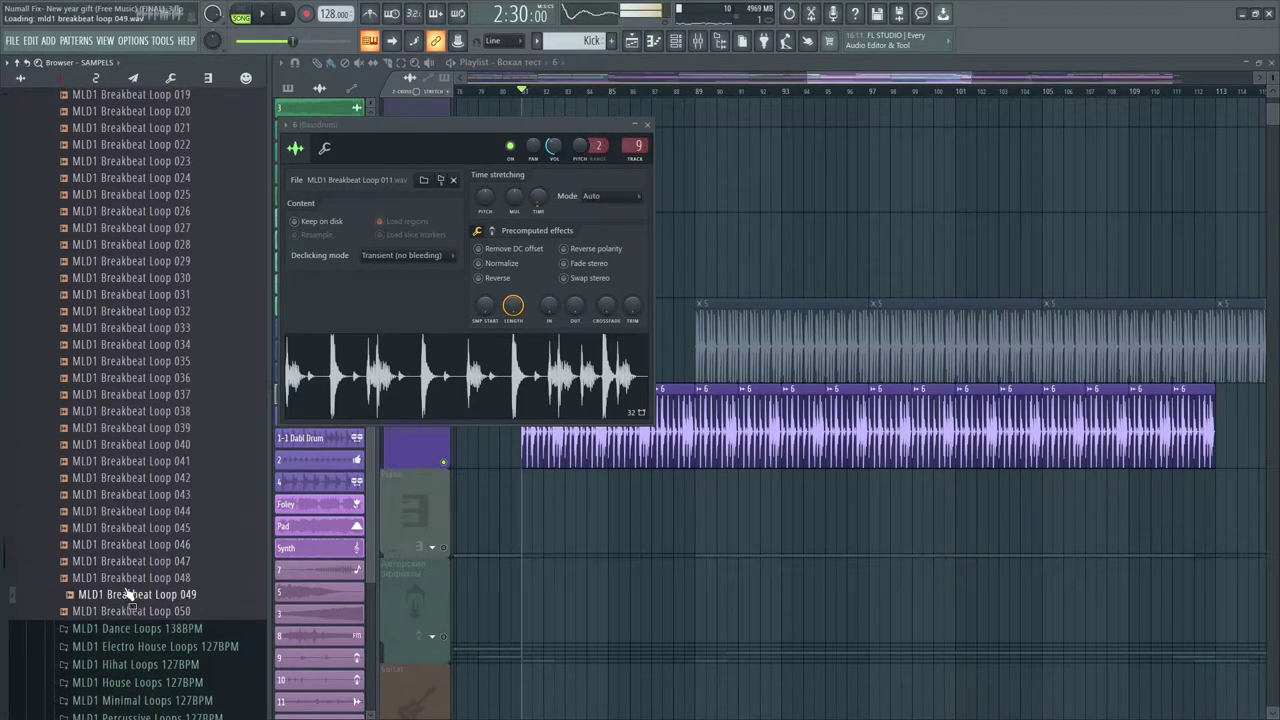
scroll(128, 560, up, 2)
click(124, 594)
scroll(118, 580, up, 10)
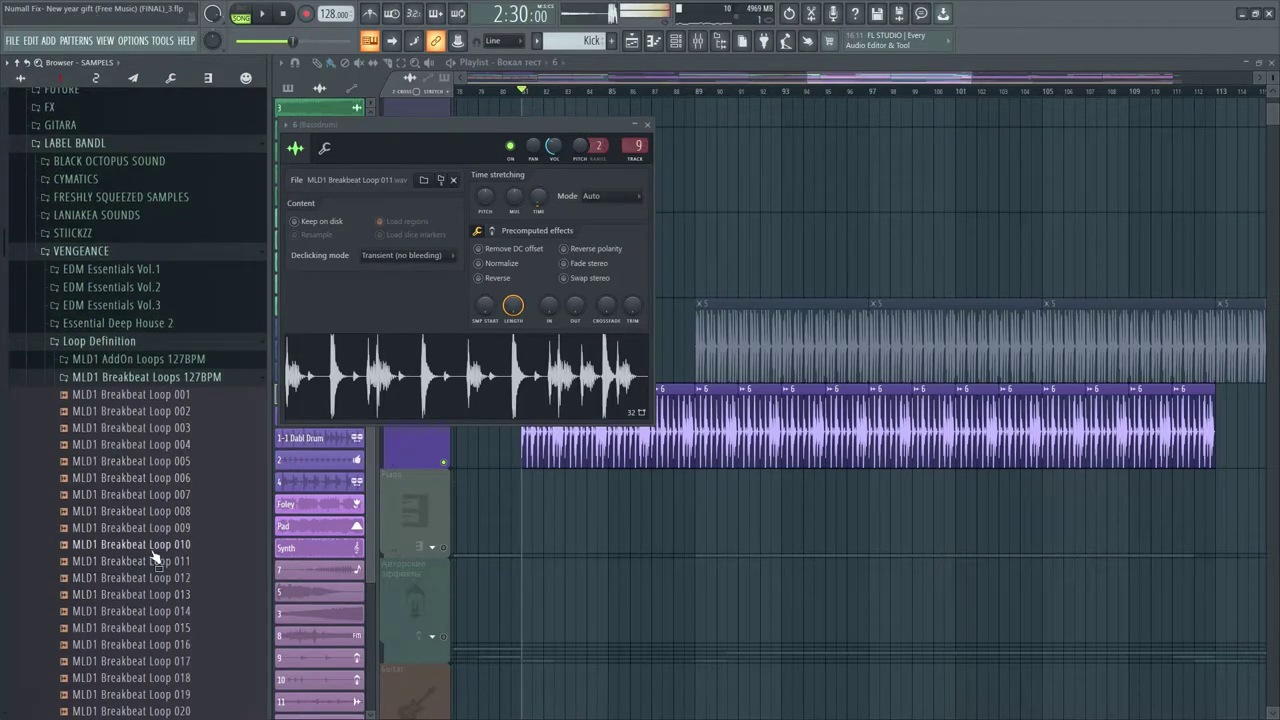
Play the track 6 drum loop from bar 81 and close its sample settings
key(space)
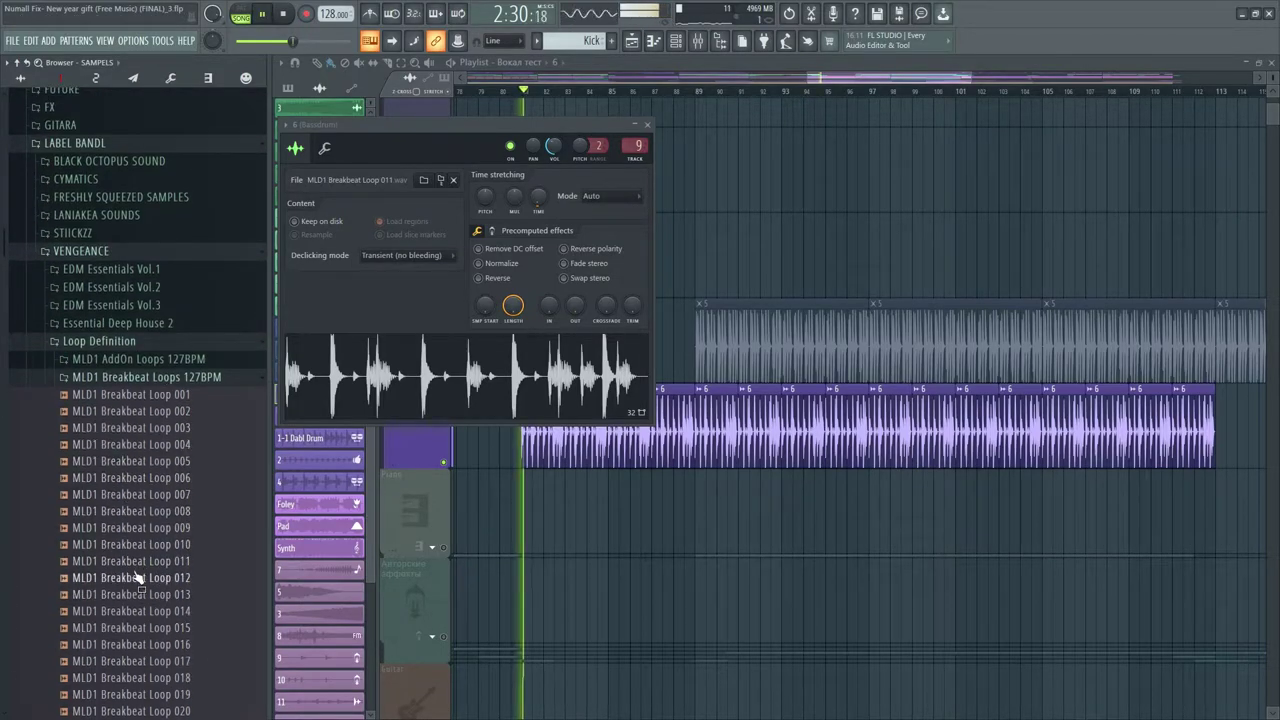
click(647, 125)
scroll(712, 94, up, 3)
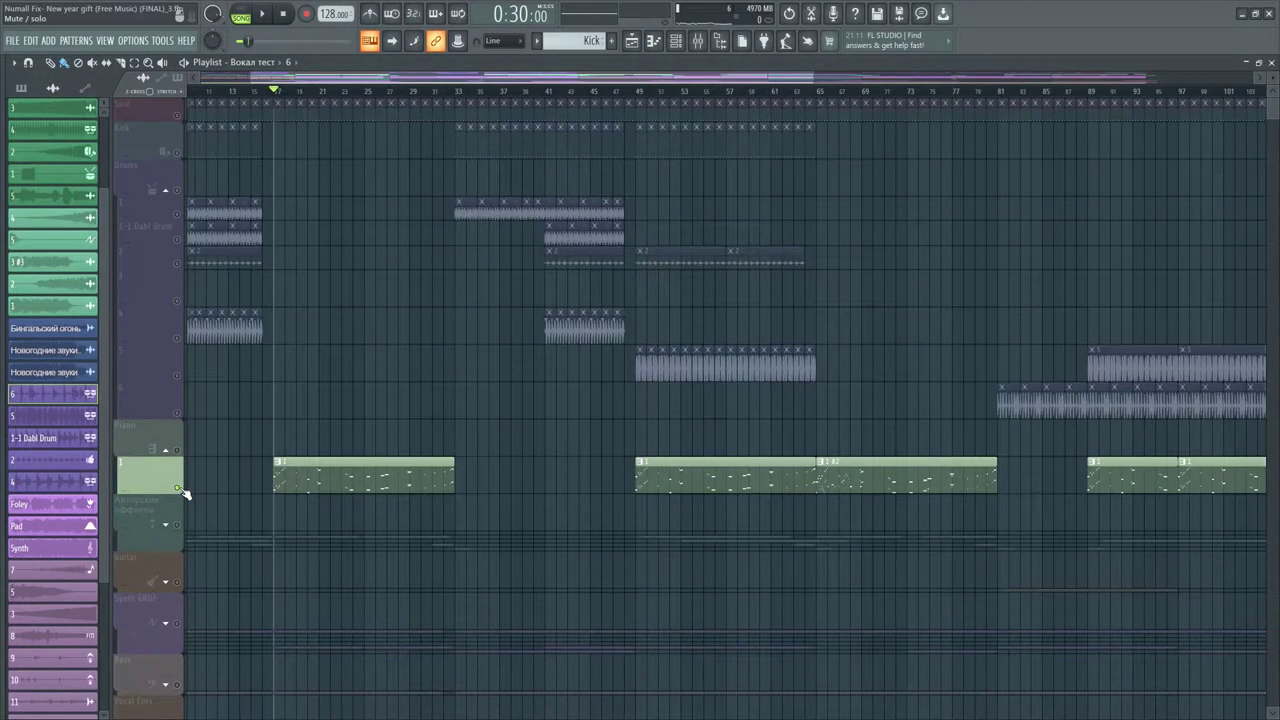
Play the soloed piano part from bar 17 and view the channels used by its pattern 1
key(space)
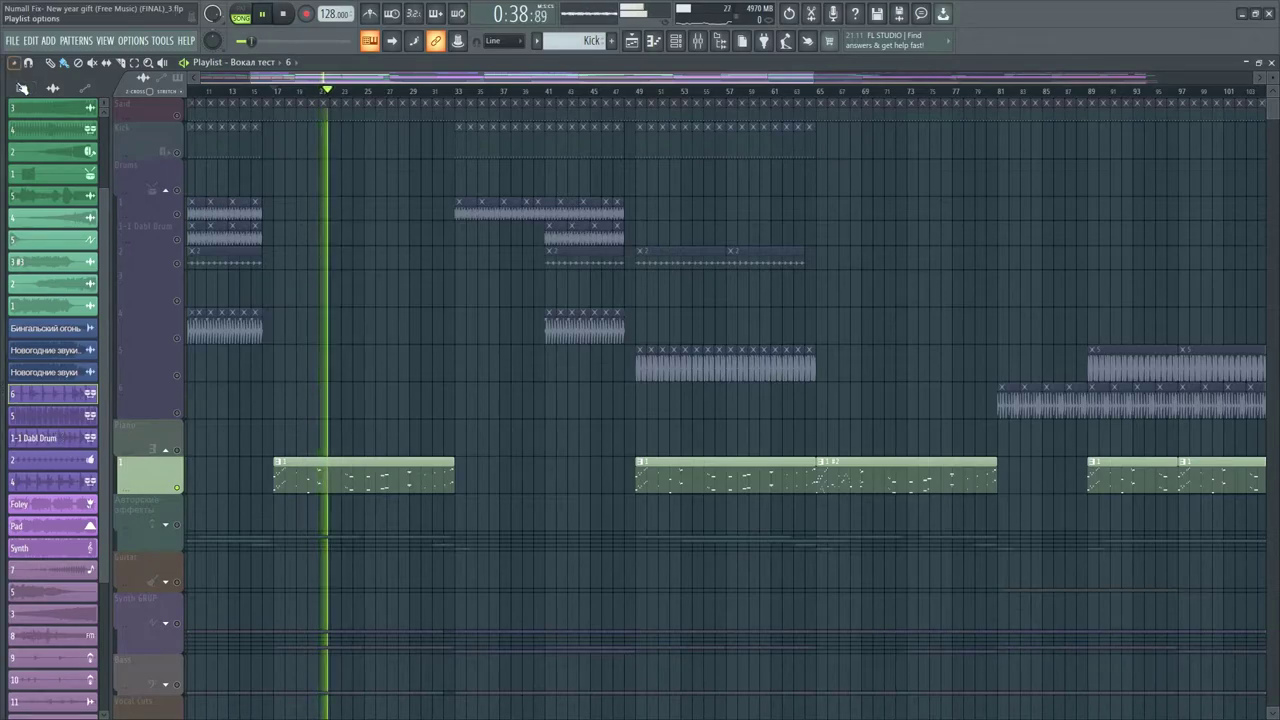
scroll(50, 420, up, 5)
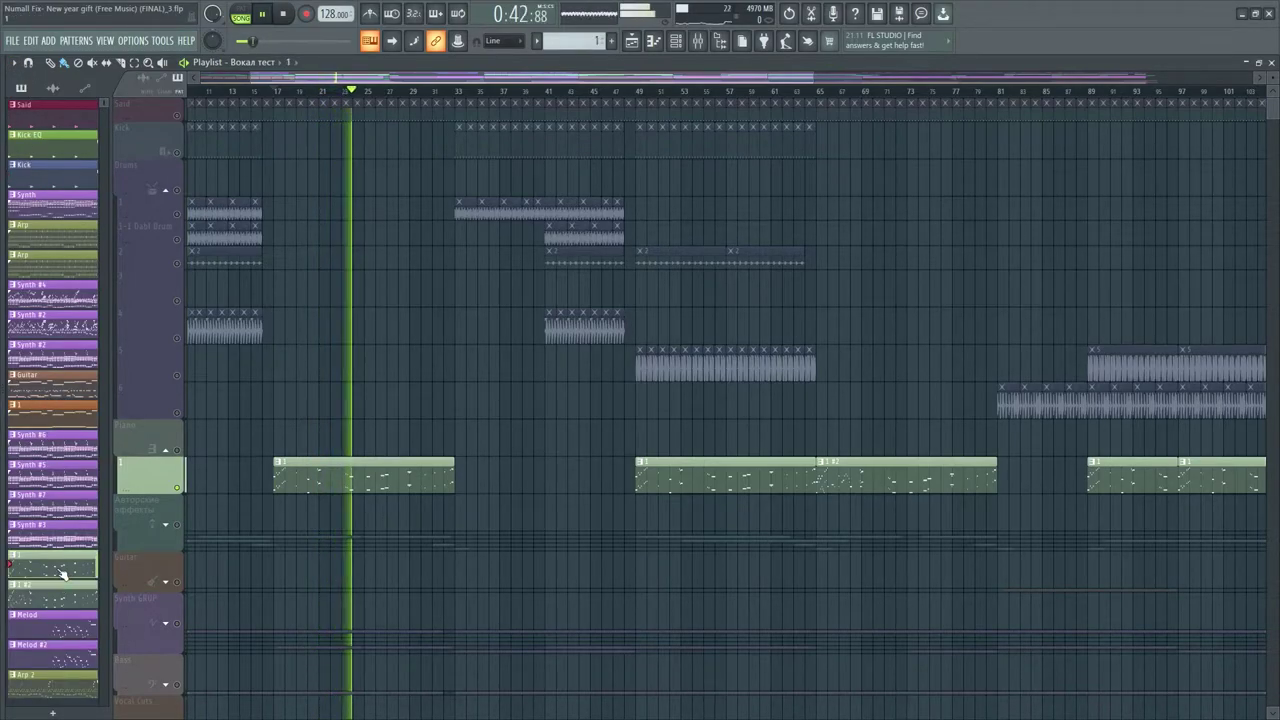
click(63, 570)
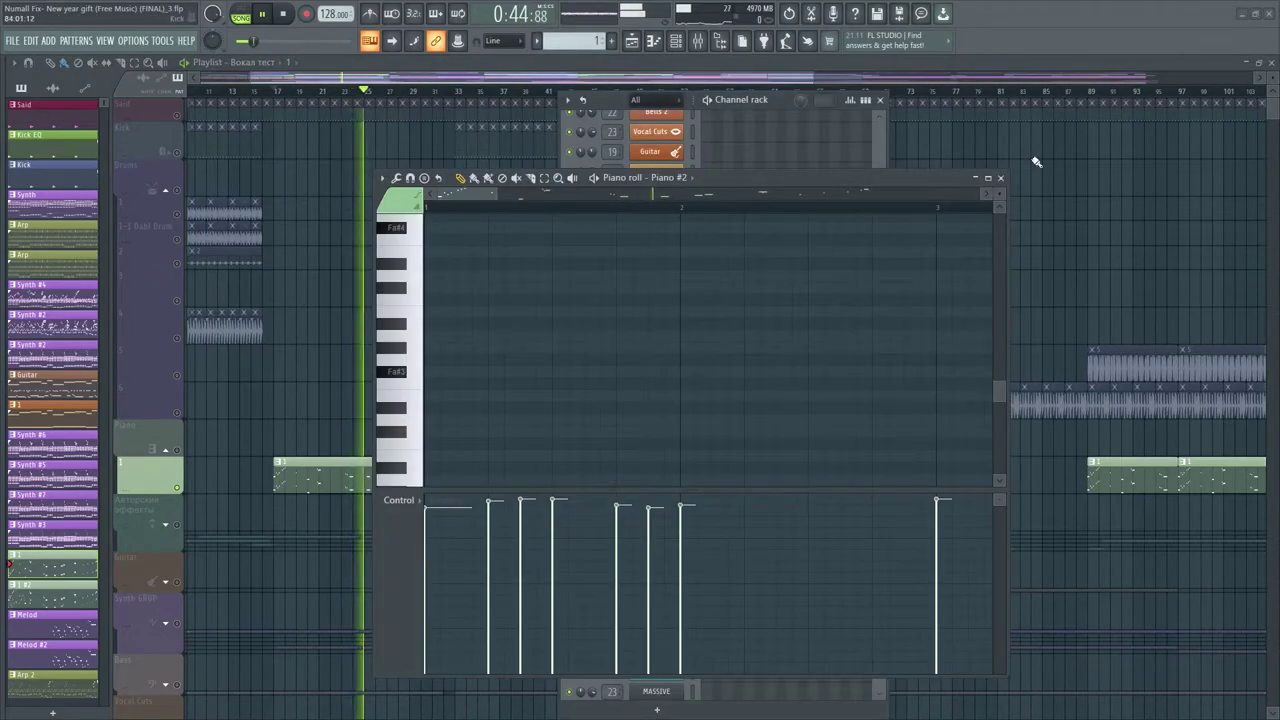
click(1000, 177)
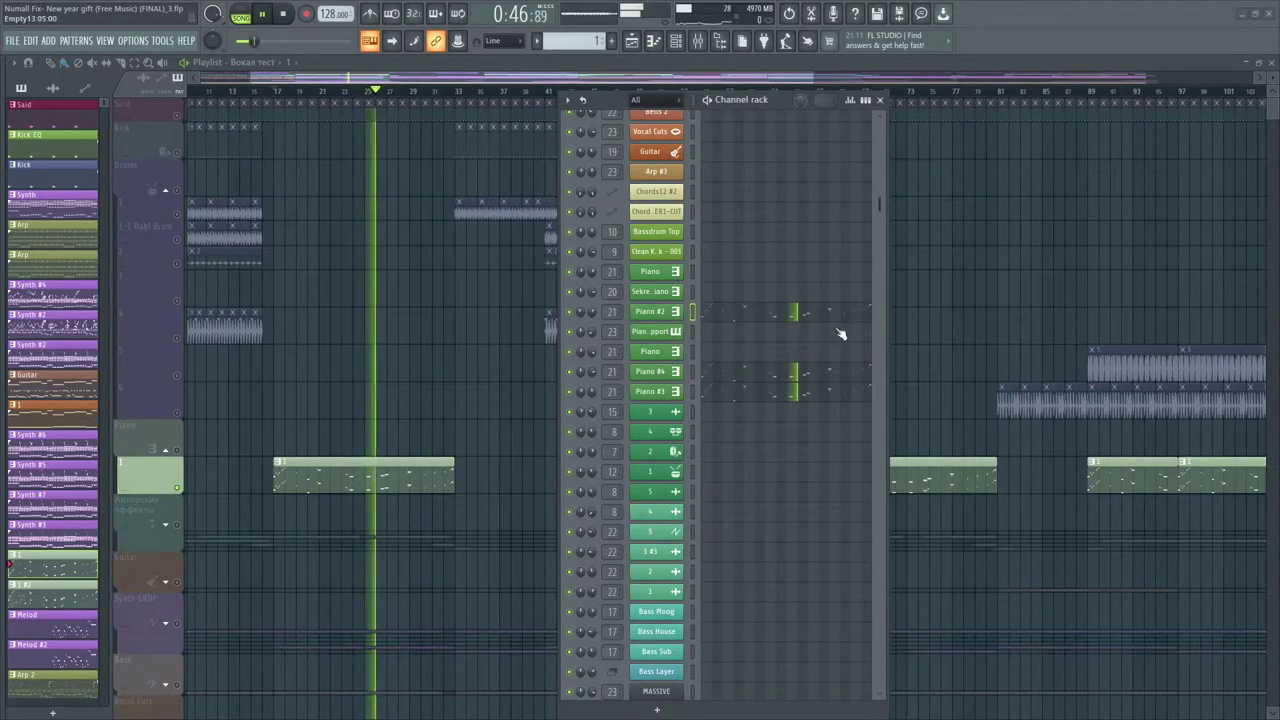
Examine the Piano #2 notes across the whole pattern in the piano roll and stop playback
click(737, 318)
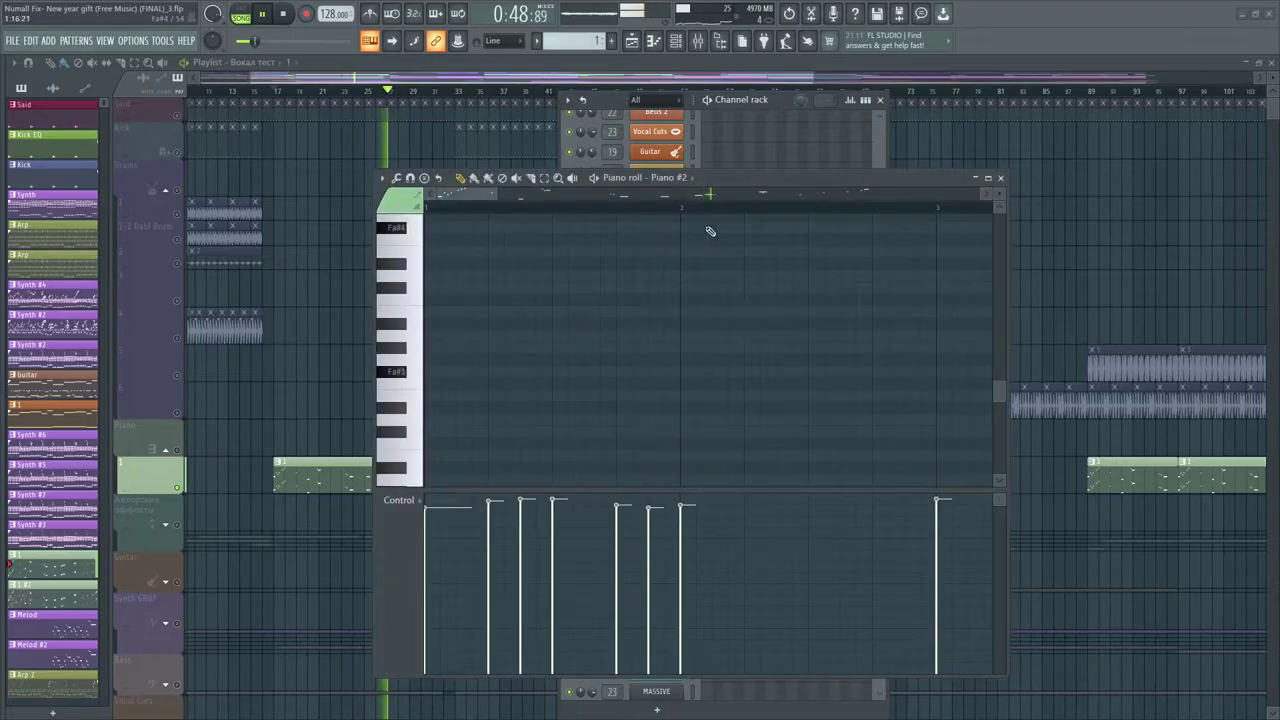
scroll(686, 214, down, 4)
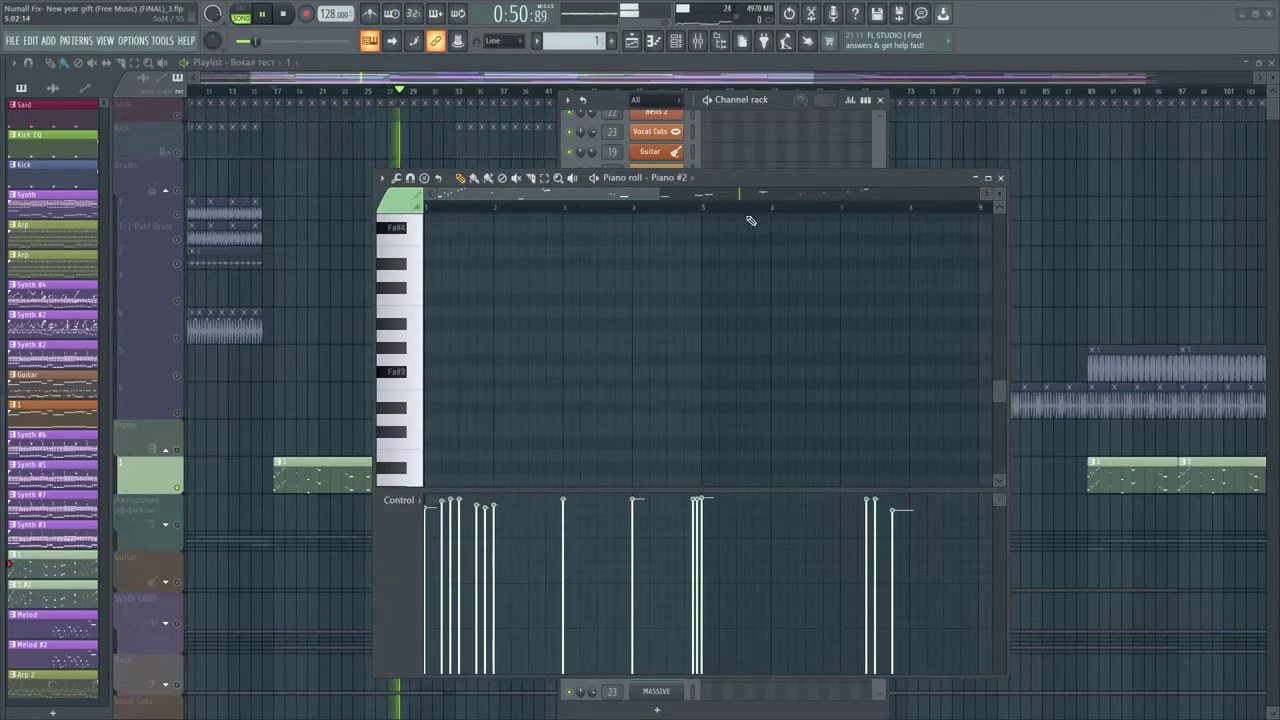
click(991, 193)
scroll(766, 314, down, 3)
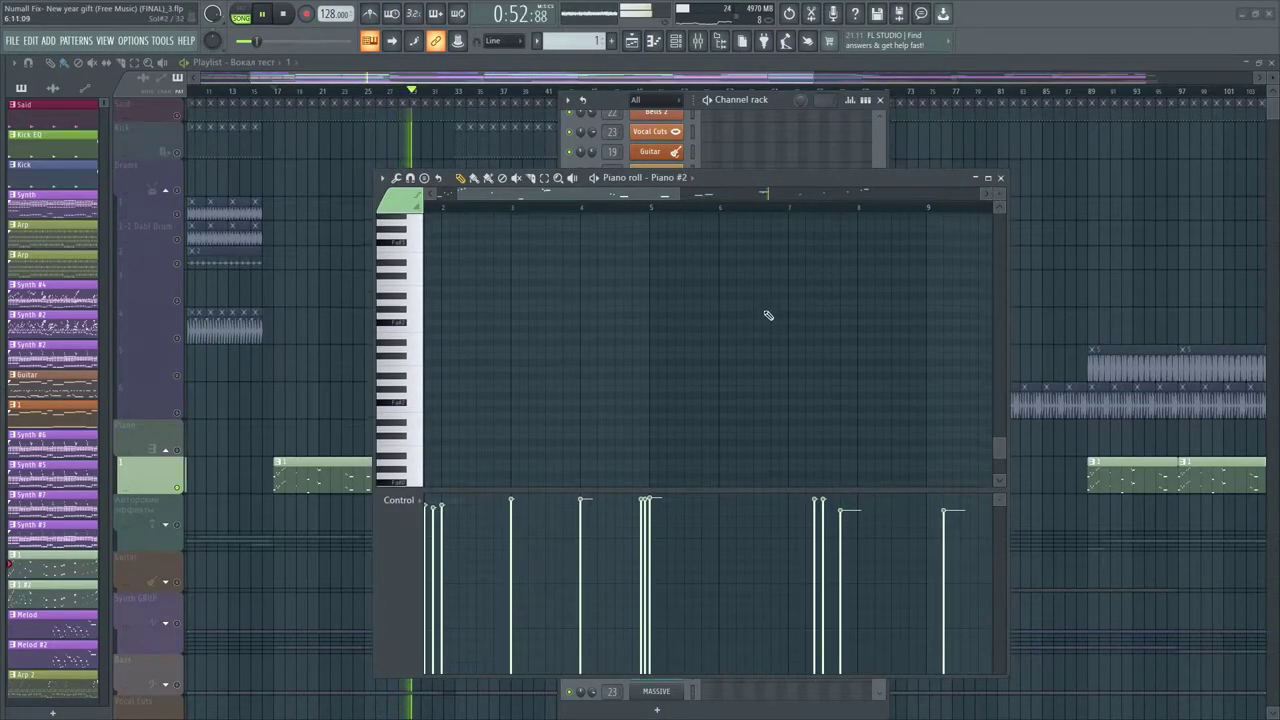
scroll(766, 314, up, 8)
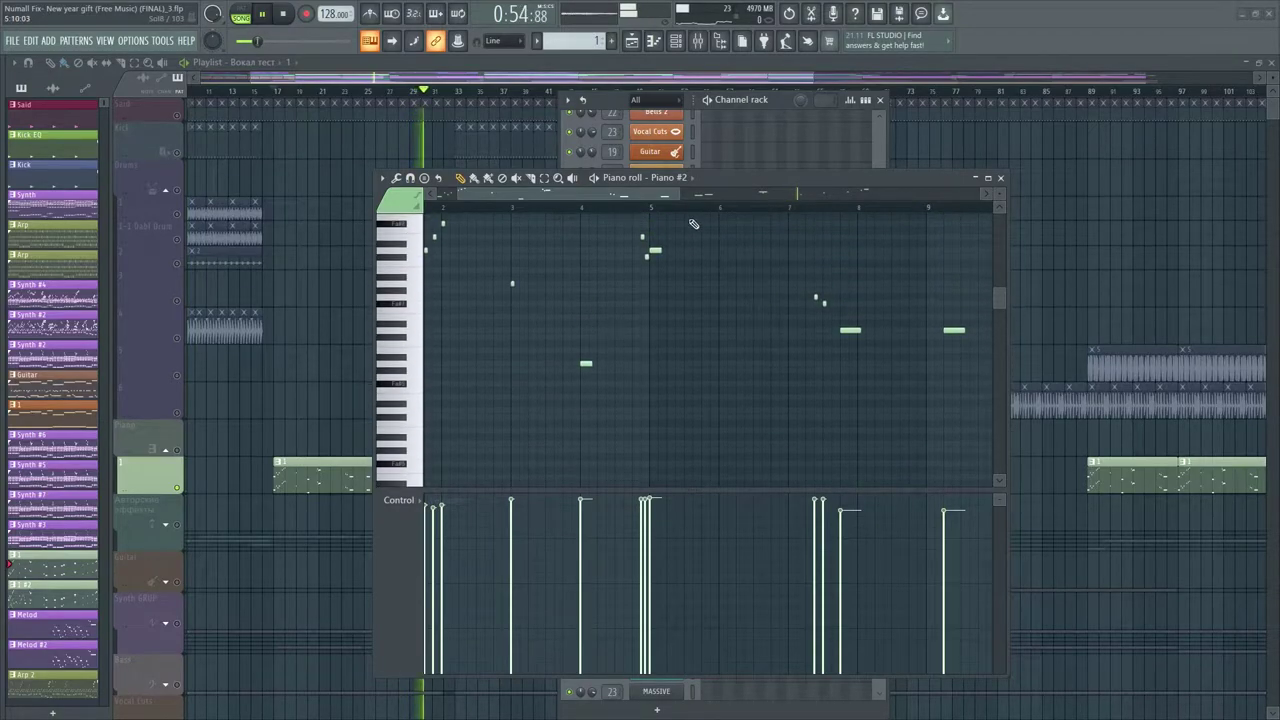
scroll(690, 207, down, 4)
scroll(683, 322, up, 3)
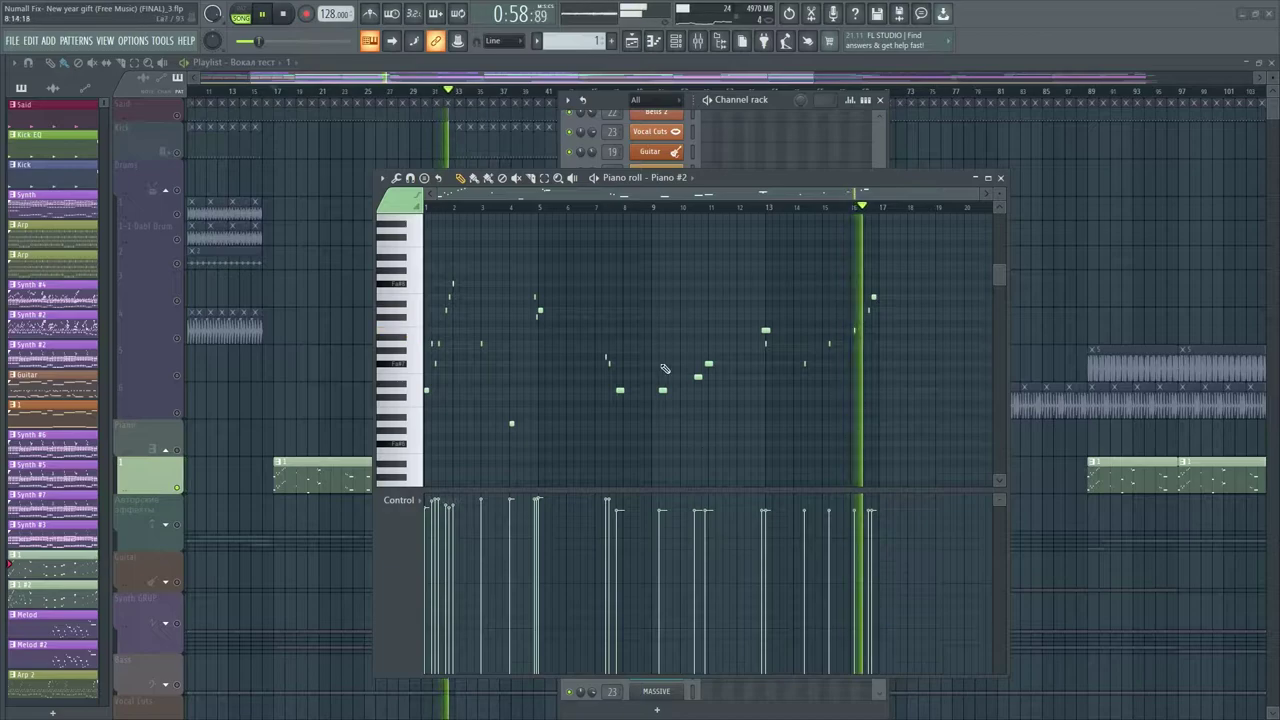
key(space)
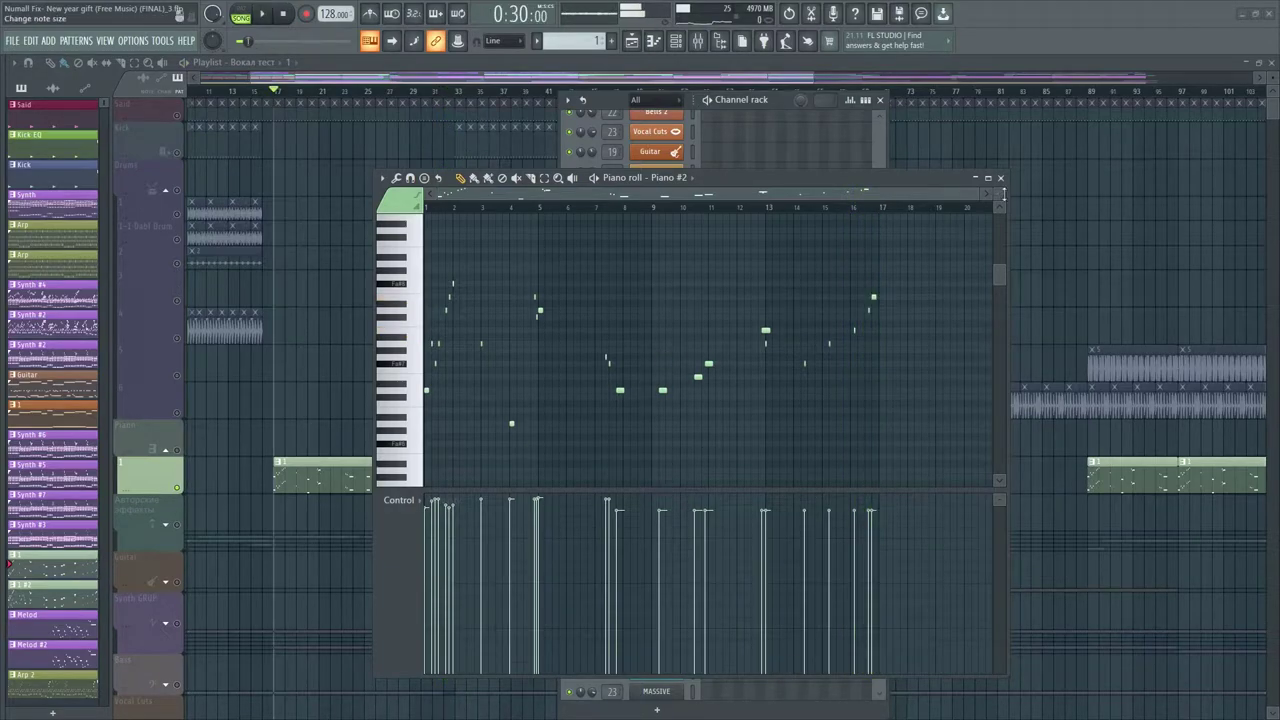
Close the piano roll and channel rack, and play the soloed piano part from bar 49 and from bar 65
click(1001, 178)
click(880, 101)
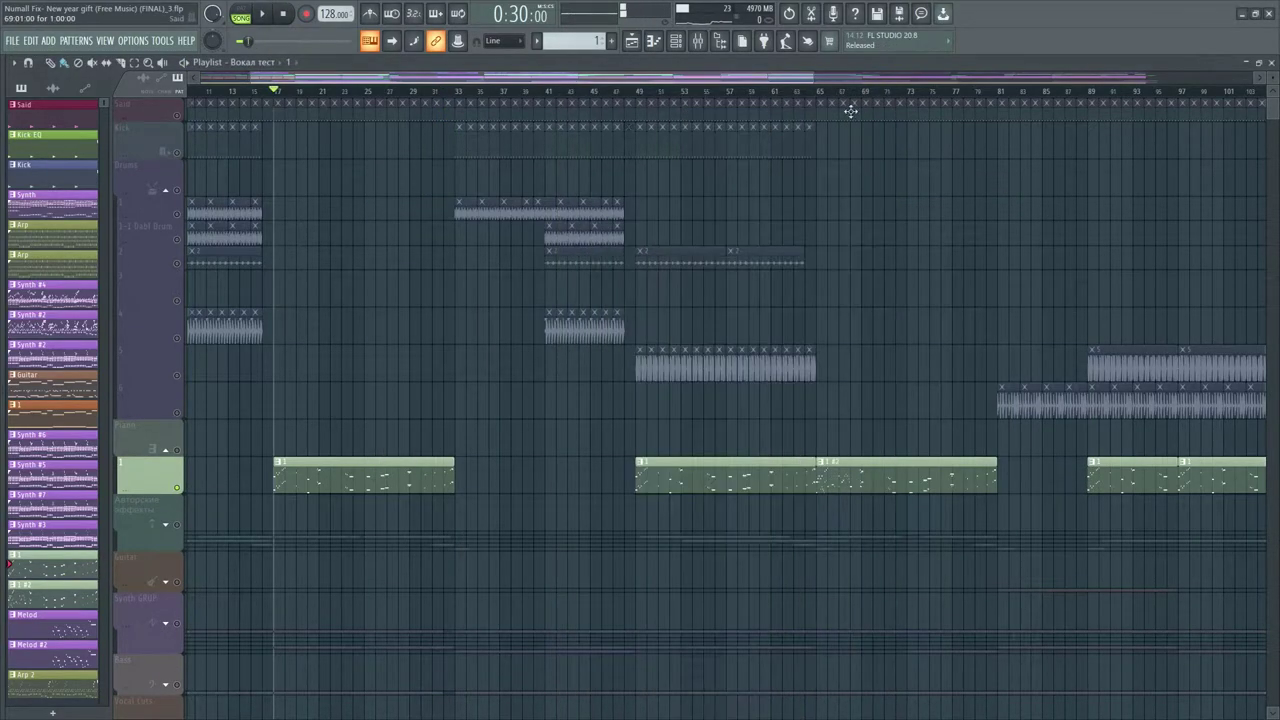
click(640, 93)
key(space)
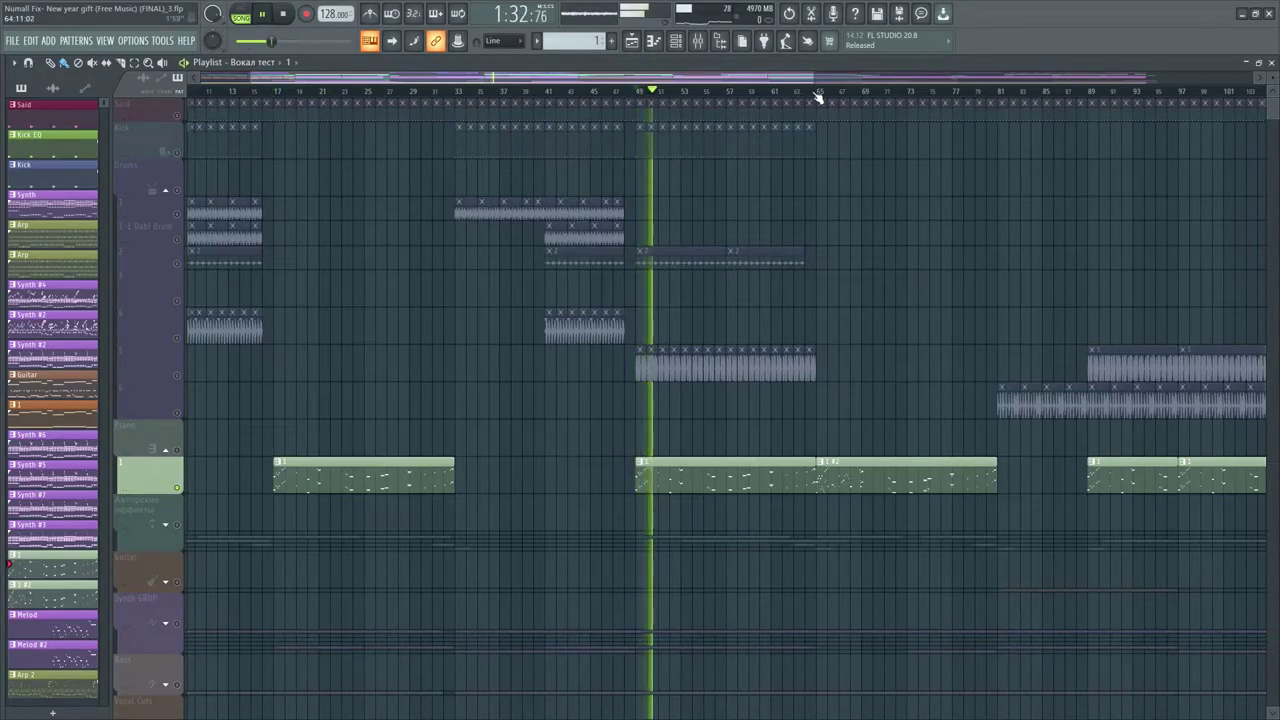
click(817, 93)
drag(594, 80, 745, 86)
scroll(680, 169, down, 2)
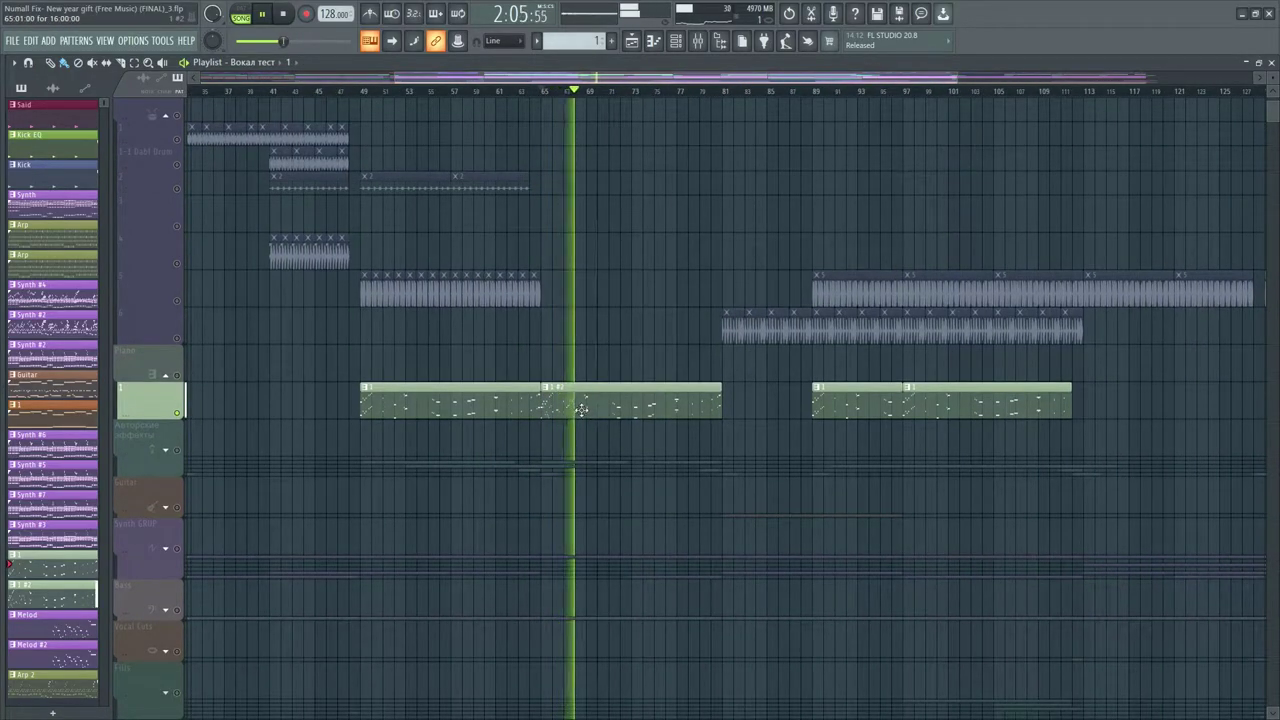
Examine the Bells 1 and Piano #3 notes of pattern 1 #2 in the piano roll, stopping playback at the end
click(581, 408)
double_click(581, 408)
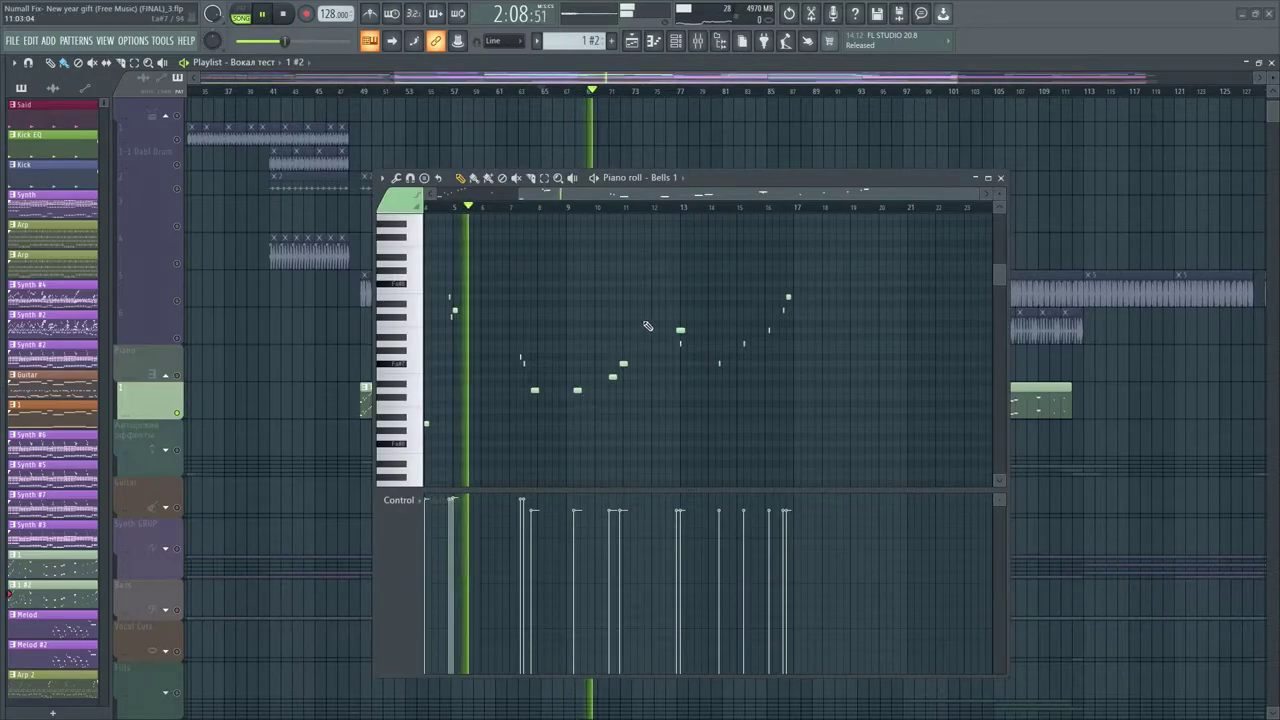
click(995, 182)
click(697, 41)
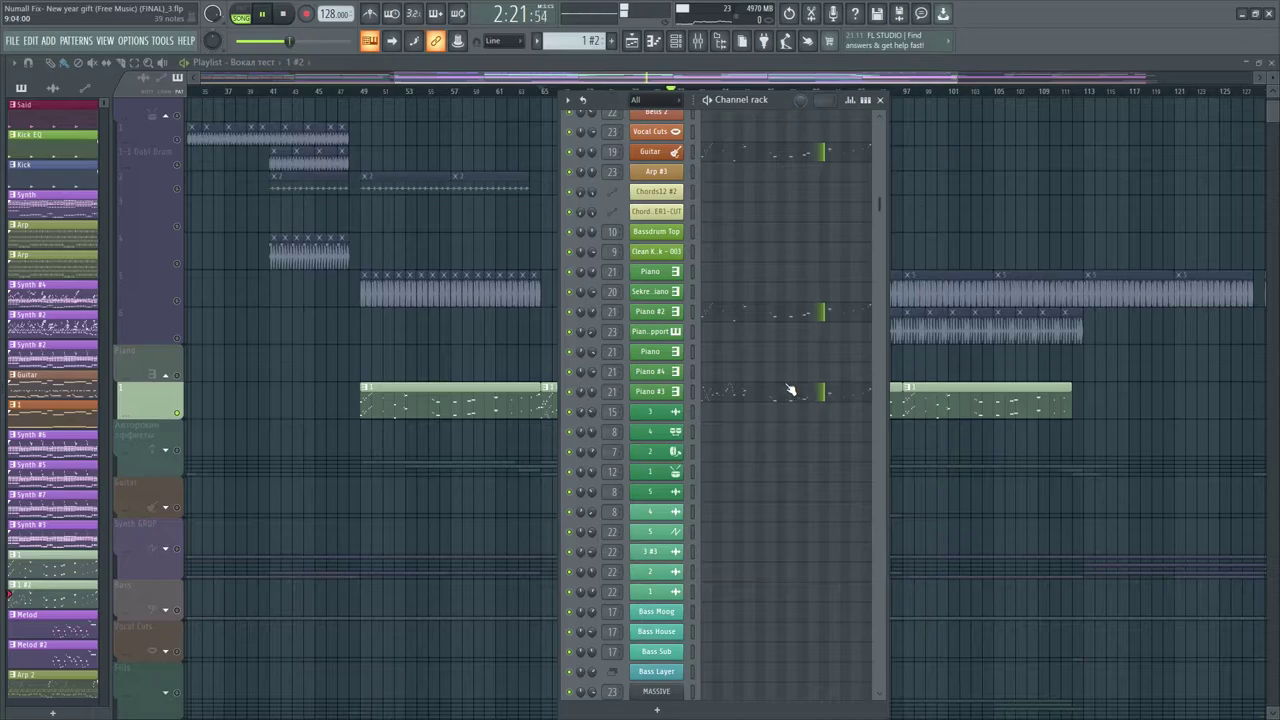
click(845, 401)
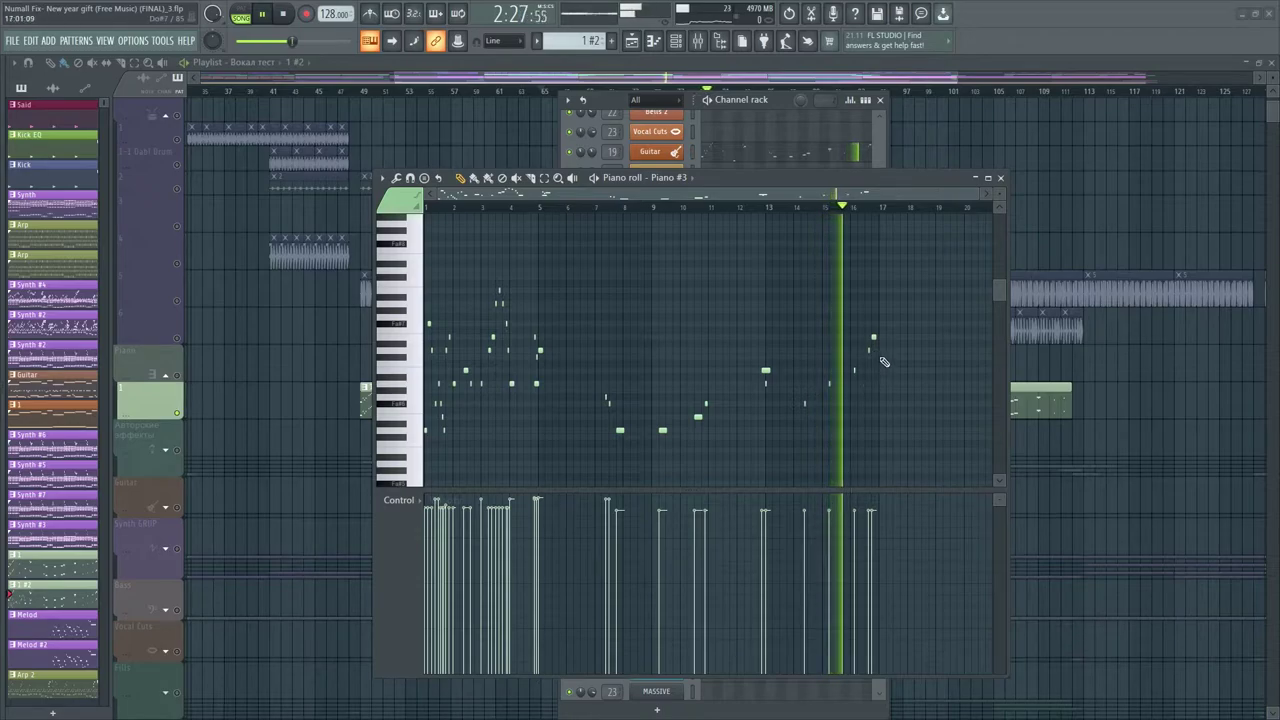
key(space)
click(1000, 179)
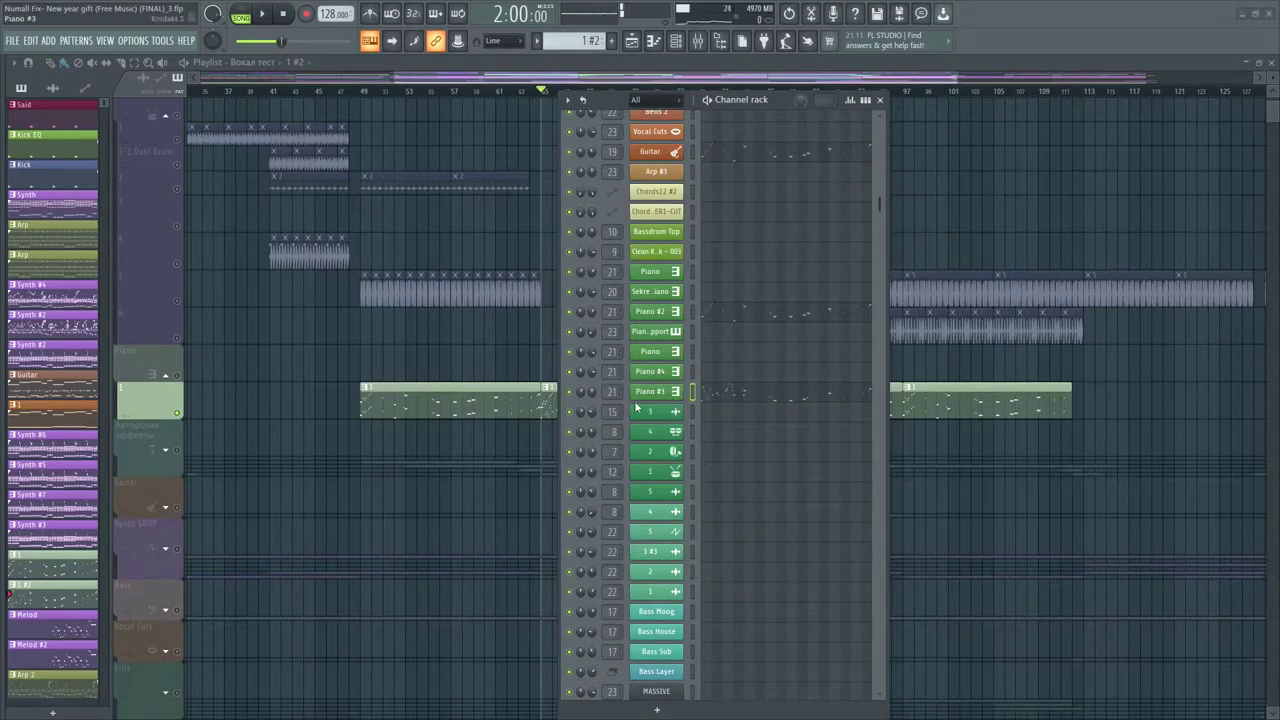
Audition the soloed Piano #3 channel in pattern mode with its Kontakt instrument open beside the channel rack
scroll(740, 466, down, 3)
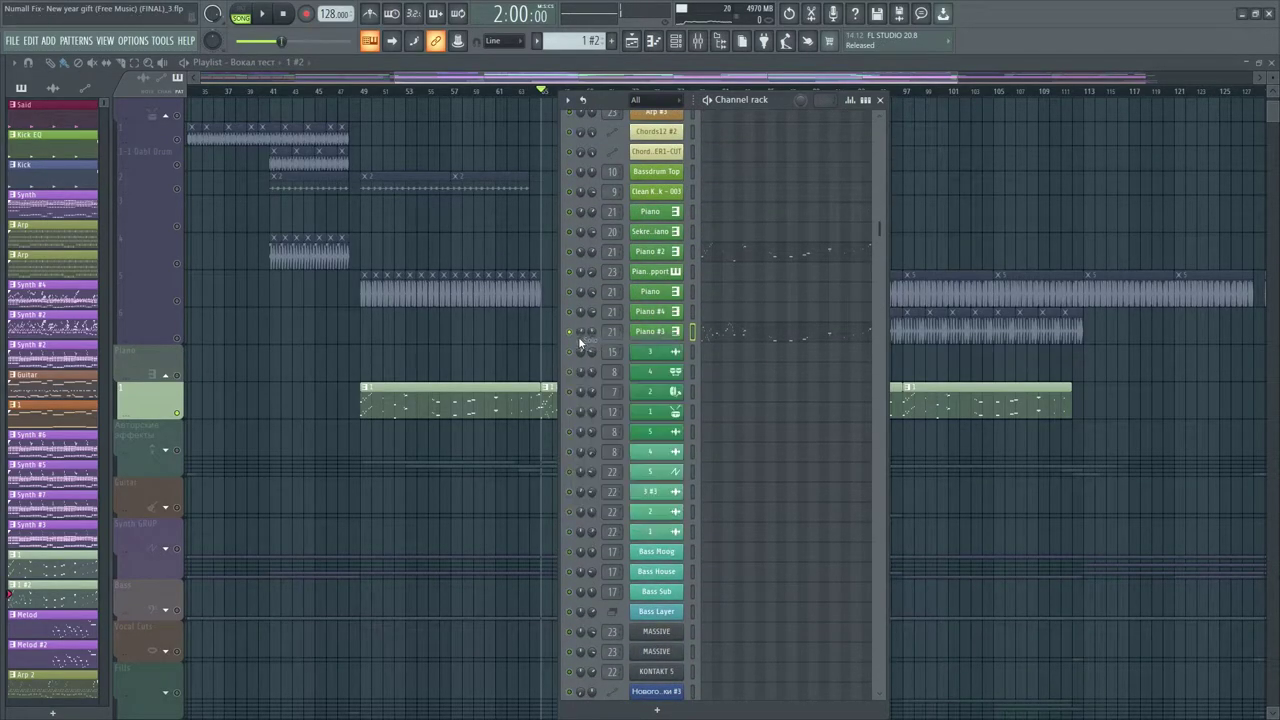
click(240, 13)
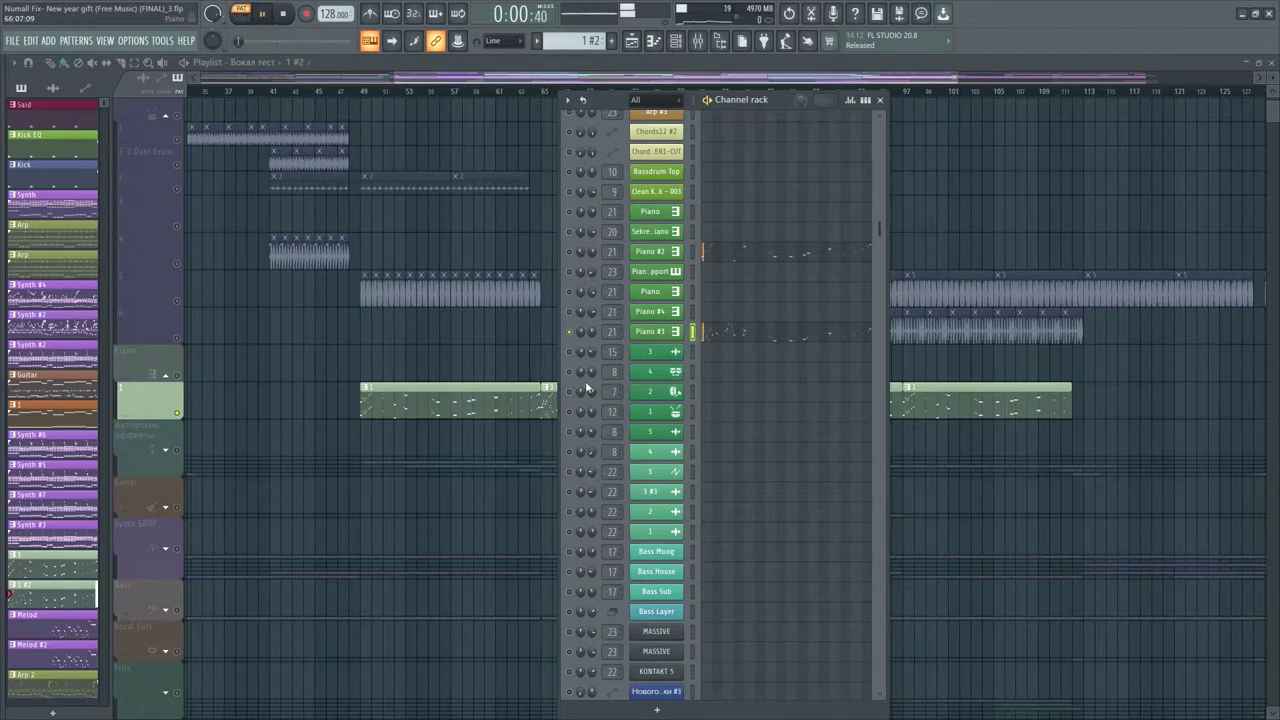
click(665, 337)
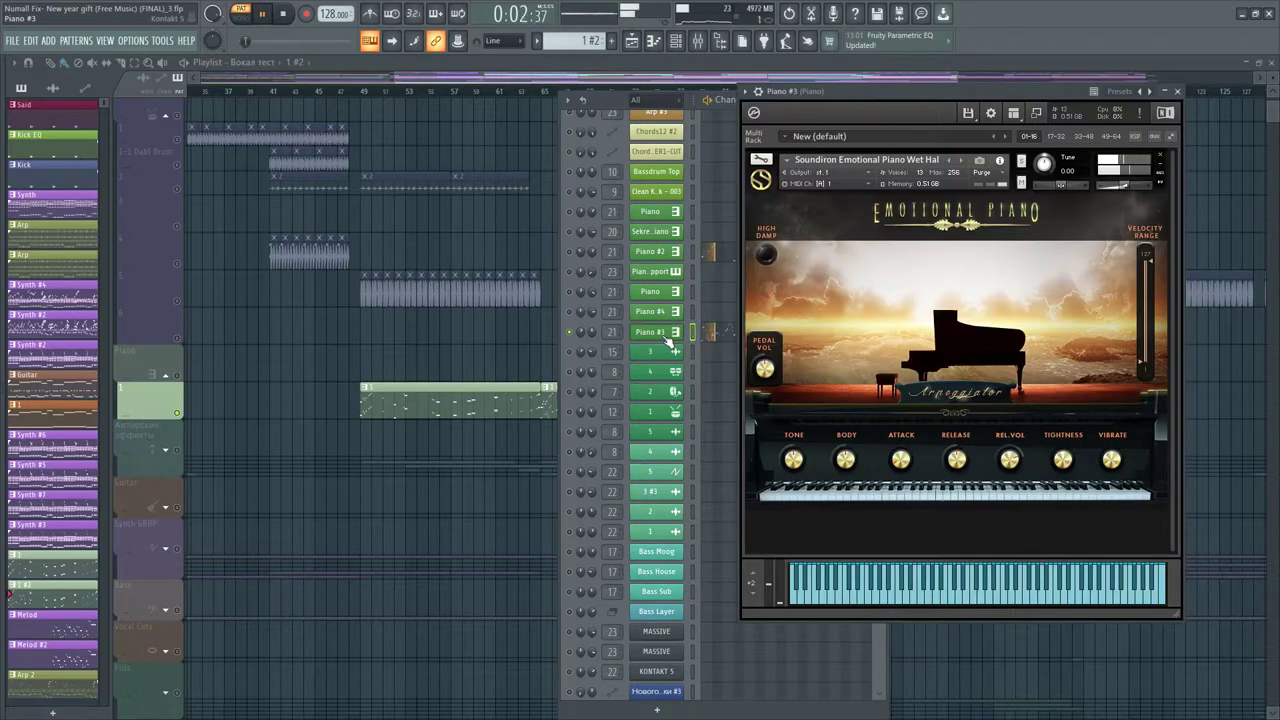
drag(609, 100, 457, 92)
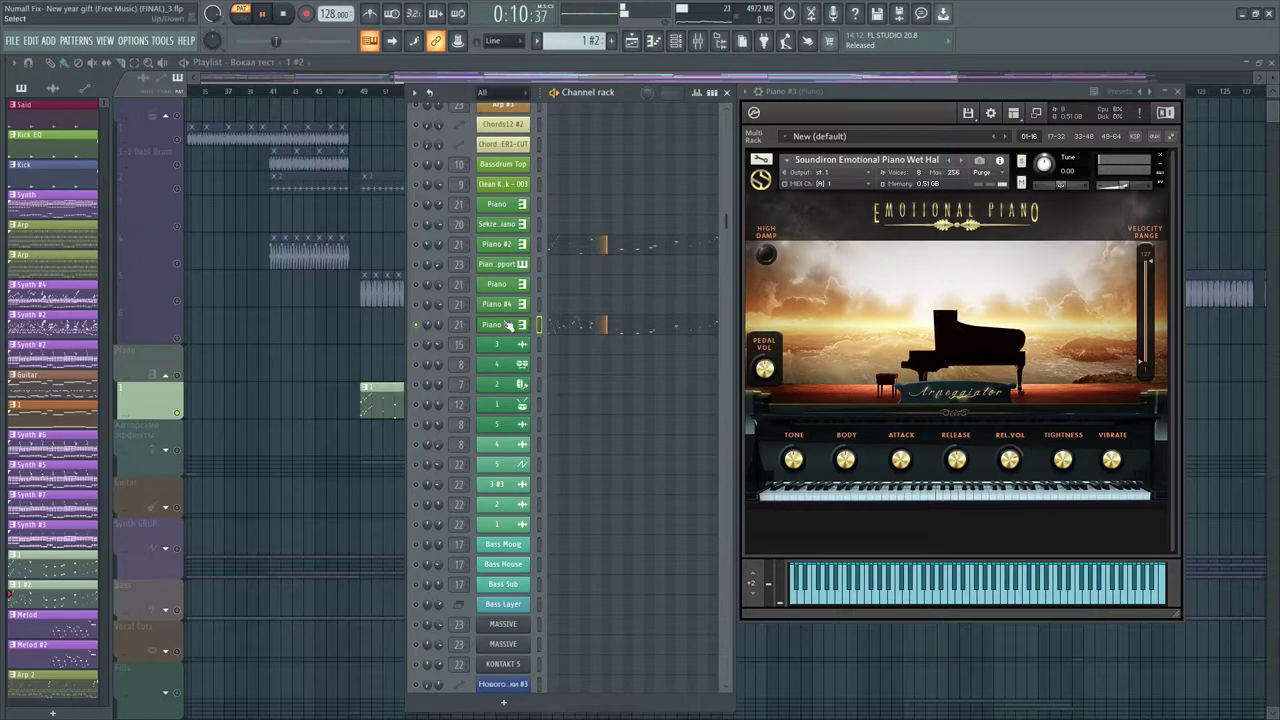
Solo the Piano #2 channel and view its Kontakt instrument clear of the channel rack
right_click(425, 244)
click(472, 250)
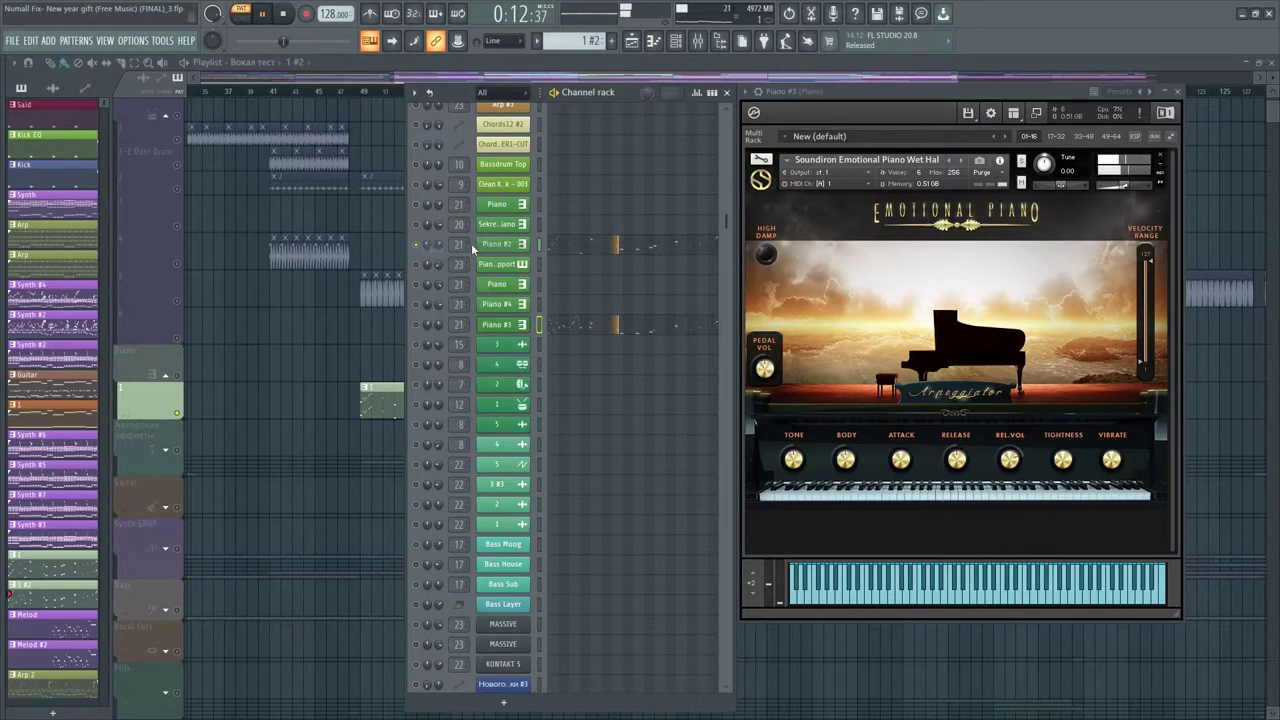
click(500, 249)
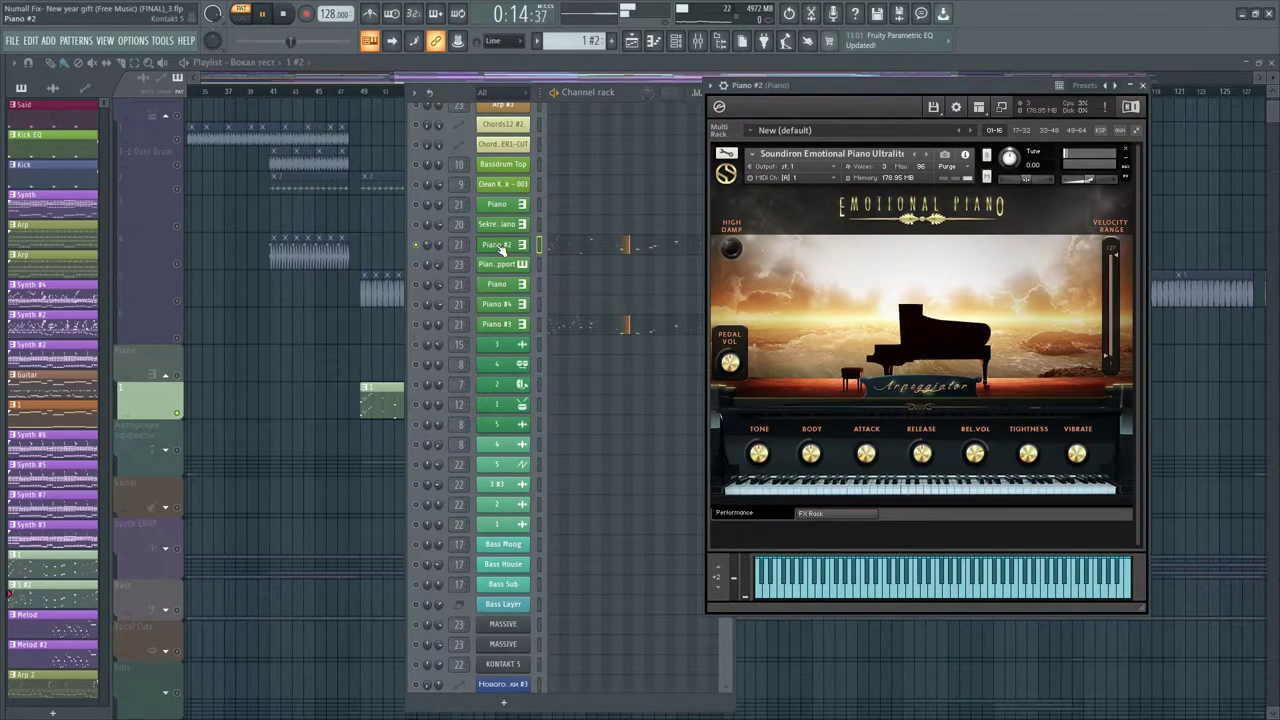
drag(783, 94, 816, 91)
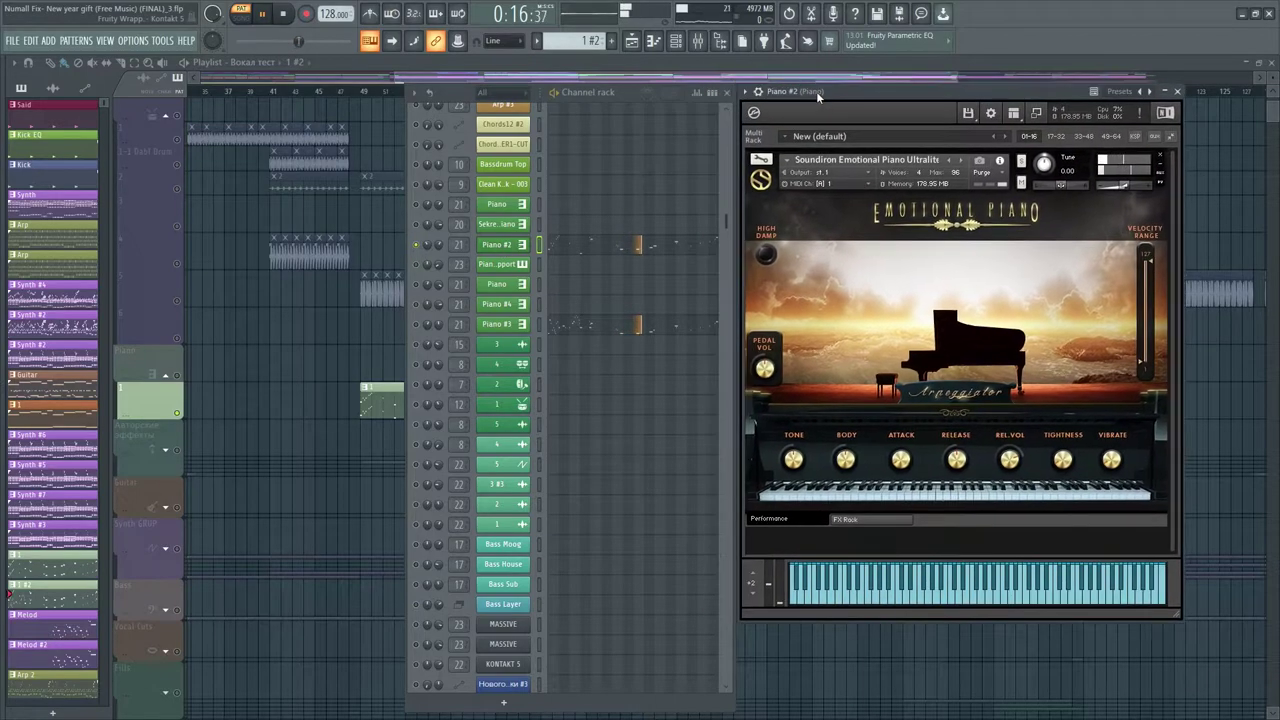
Inspect the first Fruity parametric EQ and Fruity Reeverb on the Piano mixer track, arranging their windows so both are readable
click(698, 41)
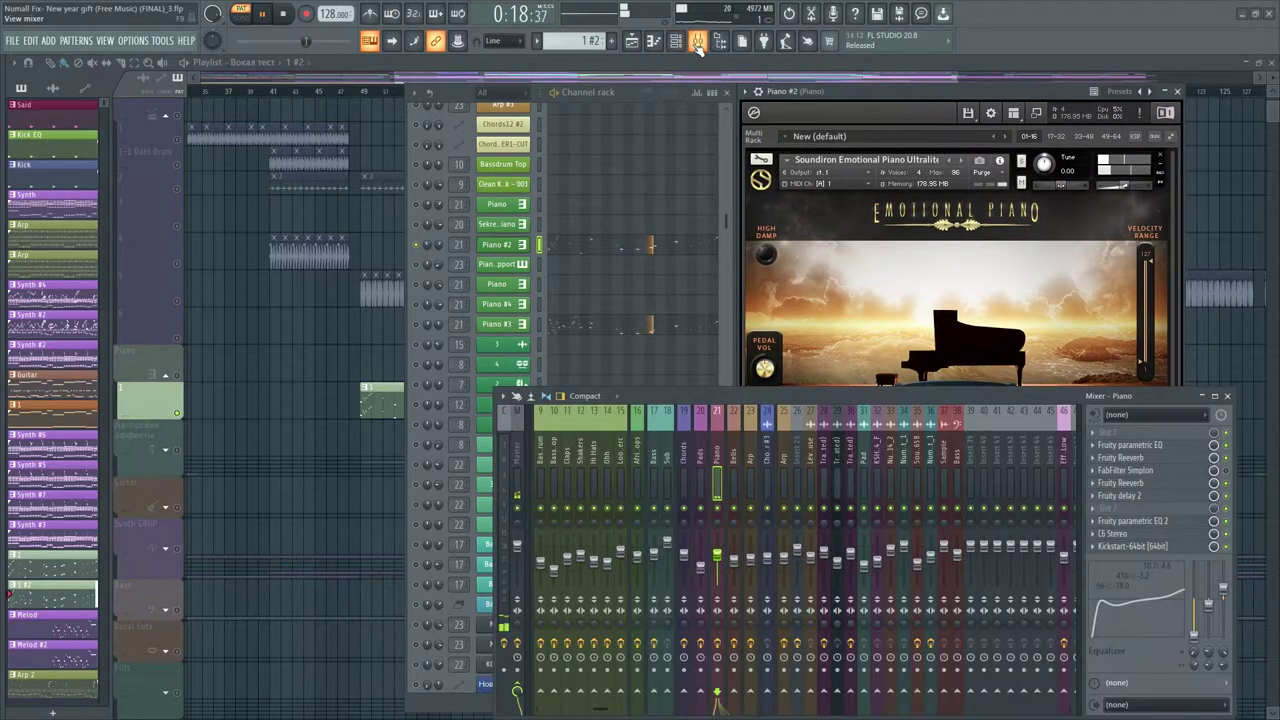
drag(756, 404, 55, 215)
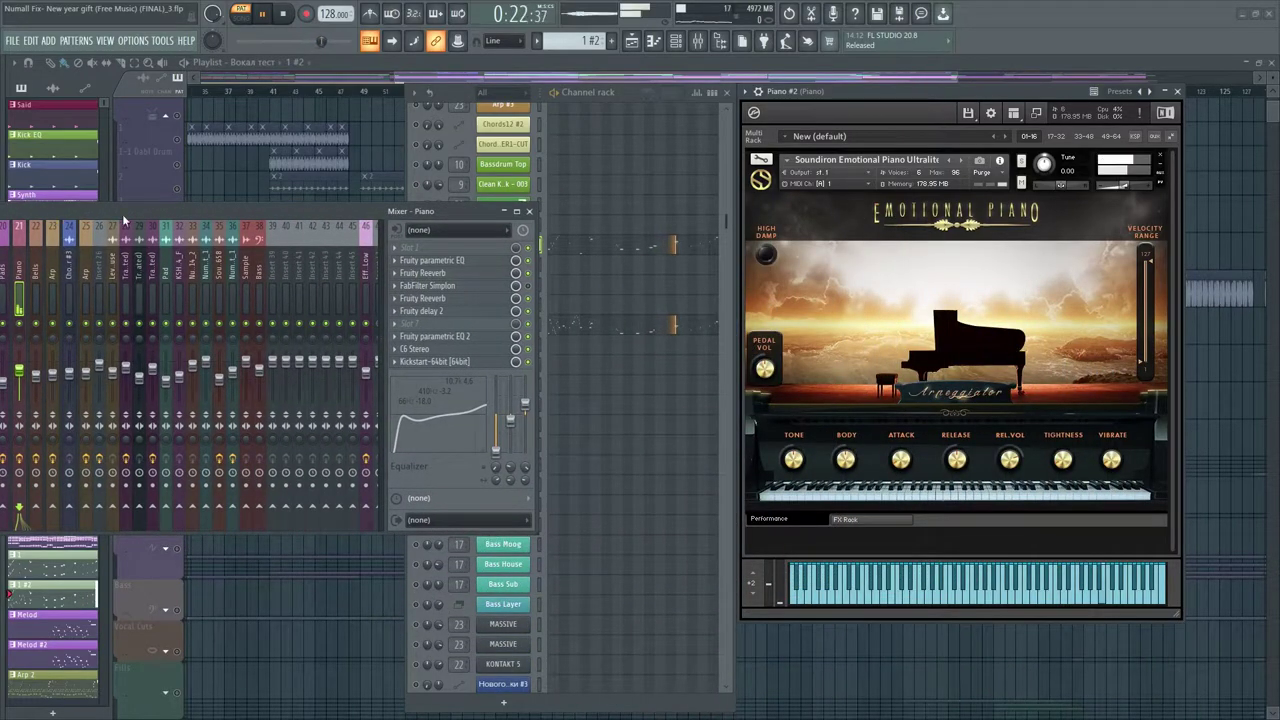
click(446, 263)
drag(72, 147, 640, 66)
click(436, 277)
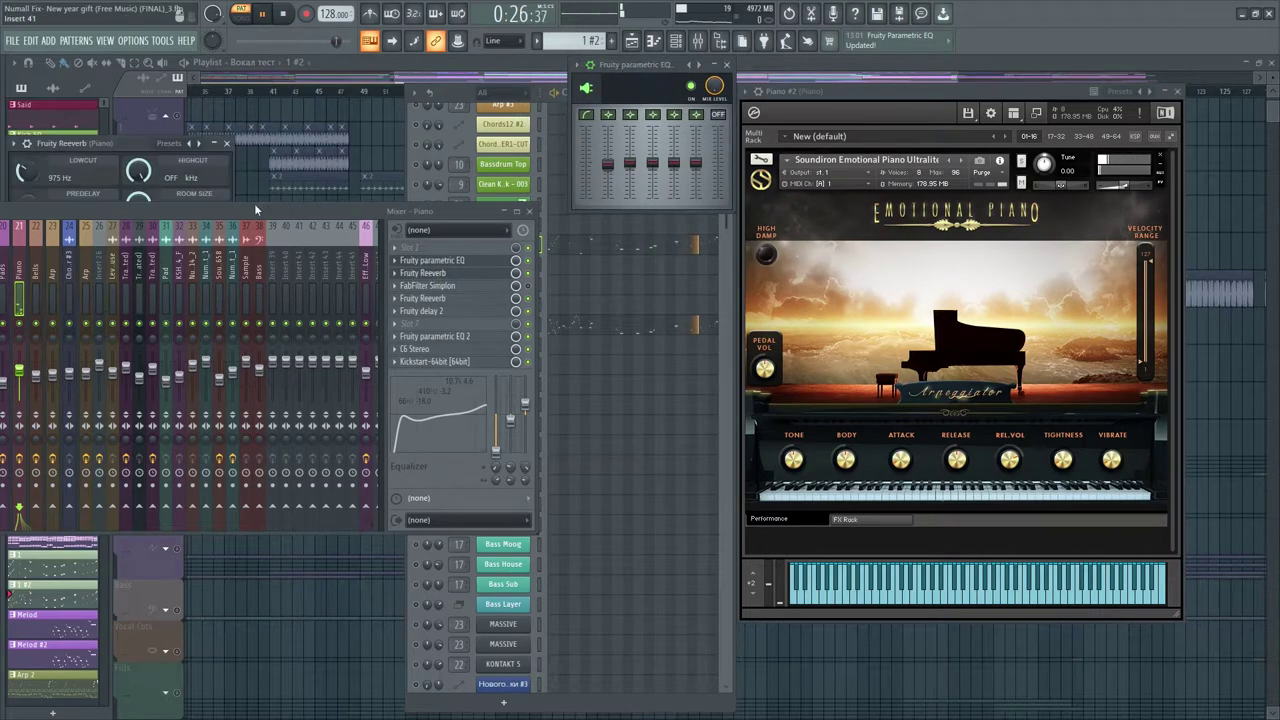
drag(110, 140, 668, 225)
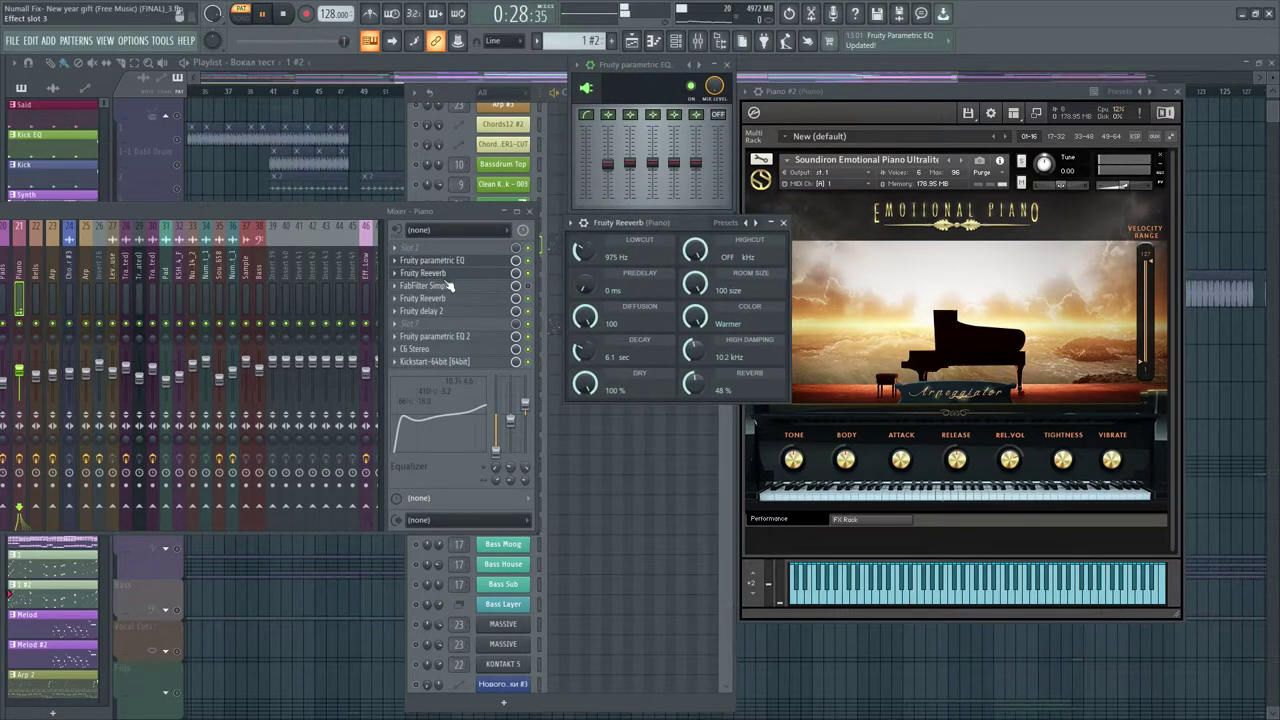
View the FabFilter Simplon, second Fruity Reeverb and Fruity parametric EQ 2 on the Piano mixer track
click(410, 287)
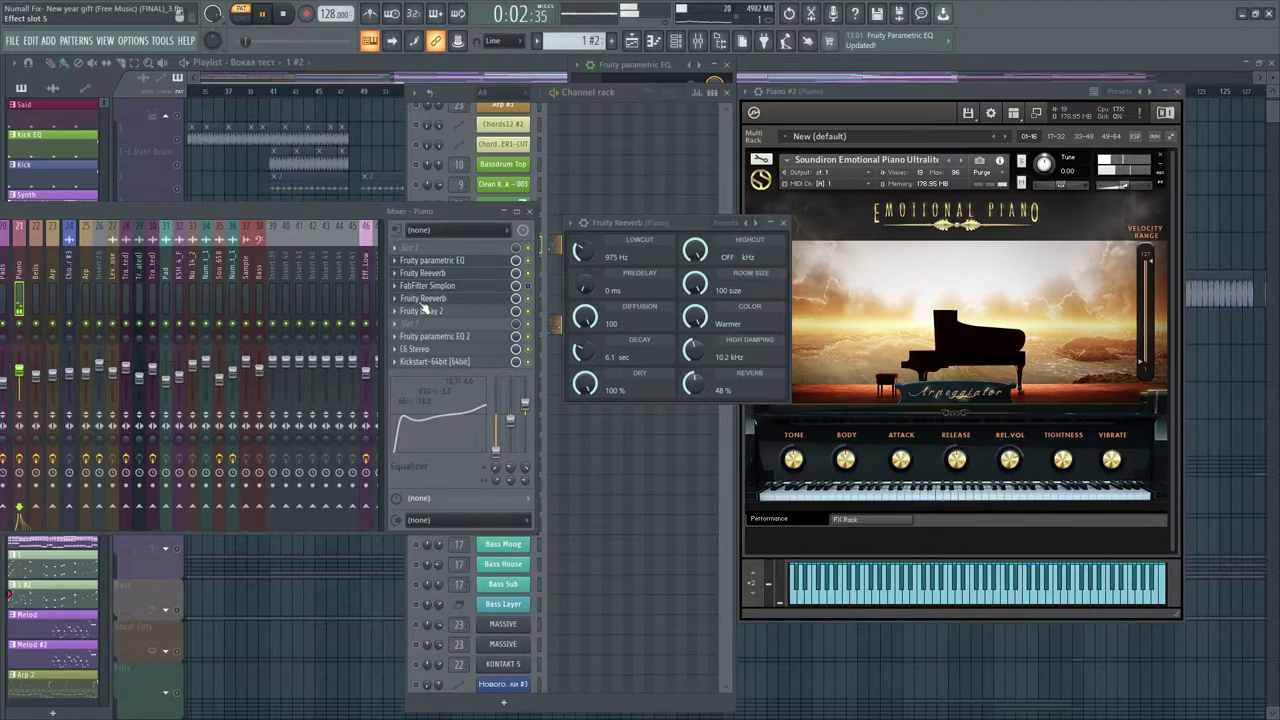
click(423, 300)
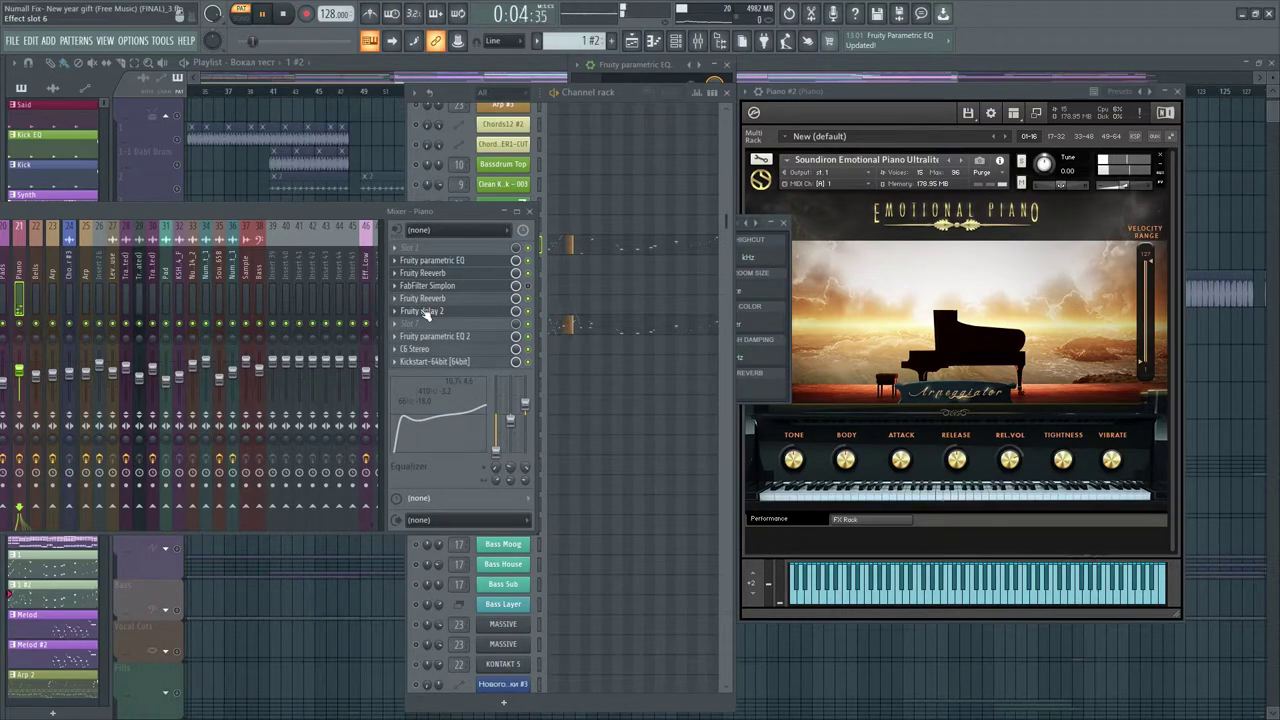
click(432, 337)
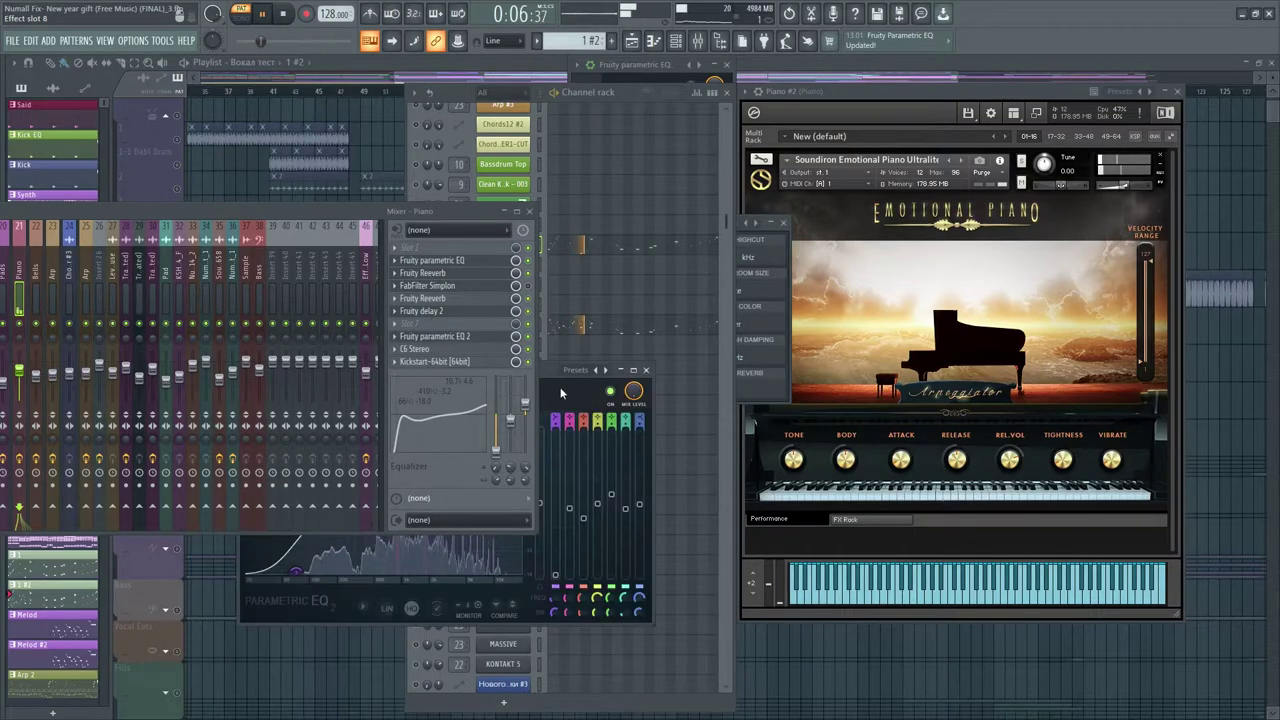
drag(545, 372, 935, 344)
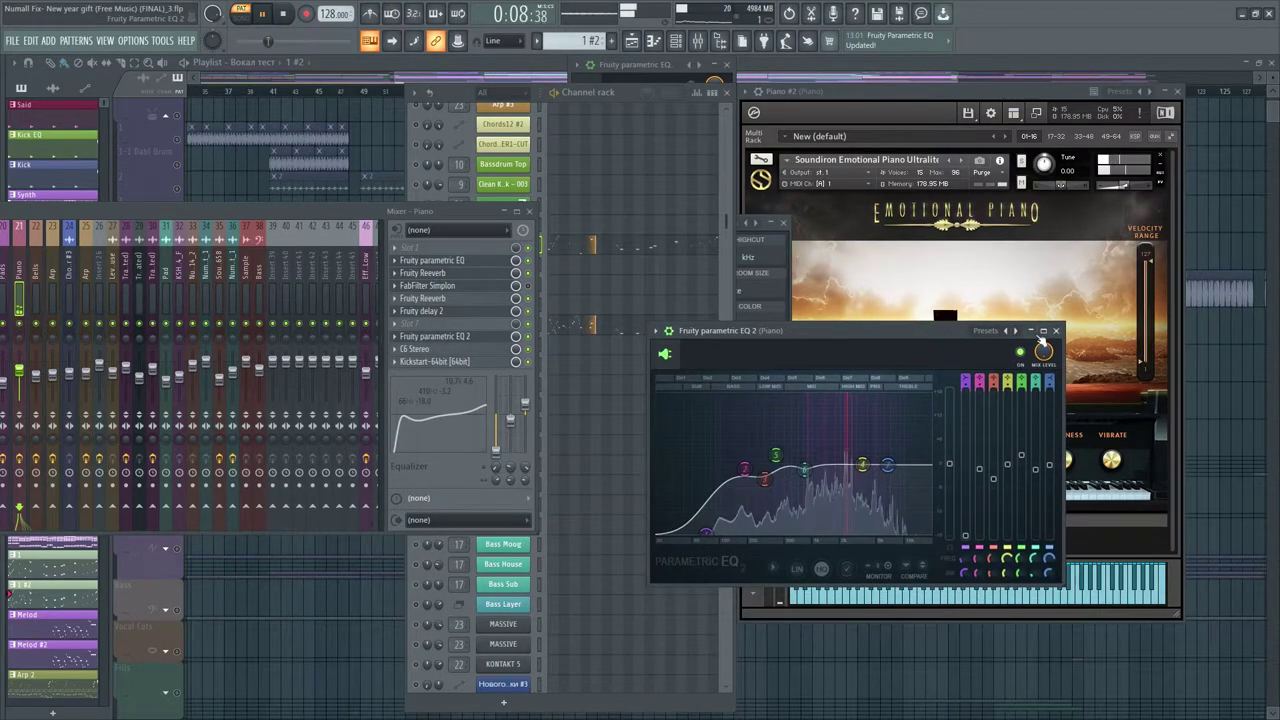
click(1026, 336)
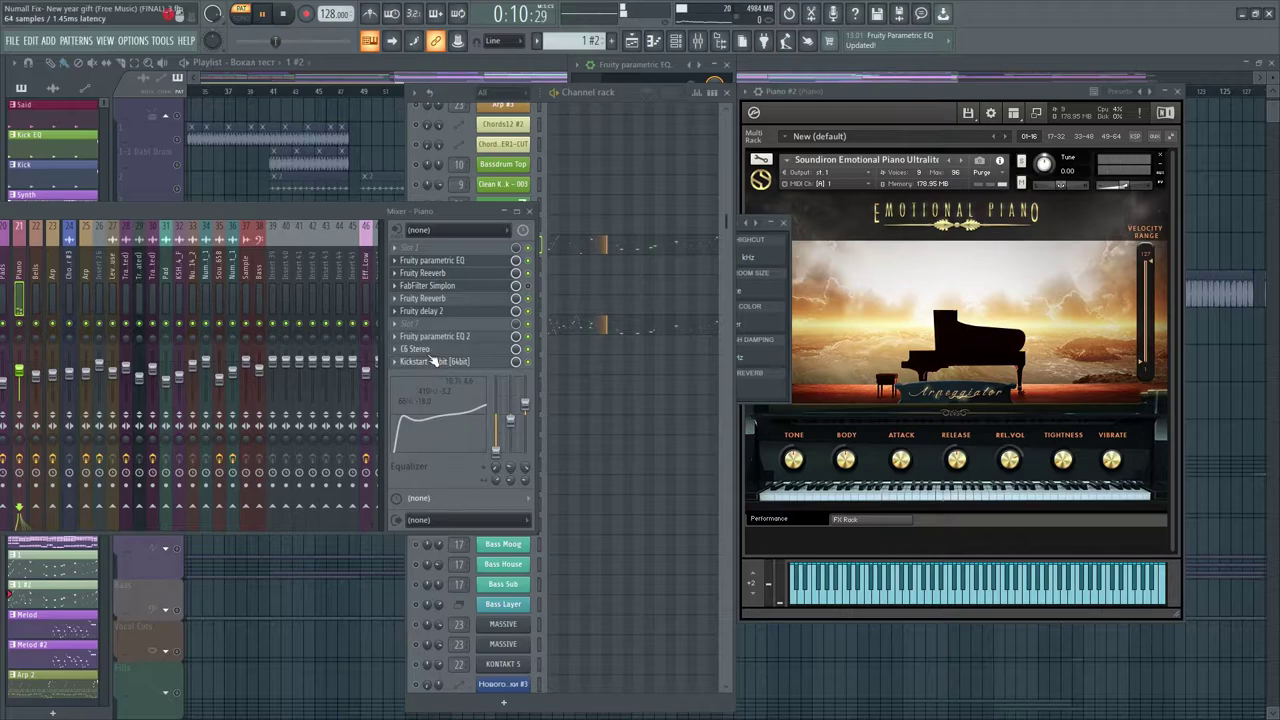
Inspect the C6 Stereo settings on the Piano track, and close it, the mixer, Fruity delay 2 and FabFilter Simplon
click(435, 350)
drag(345, 207, 394, 337)
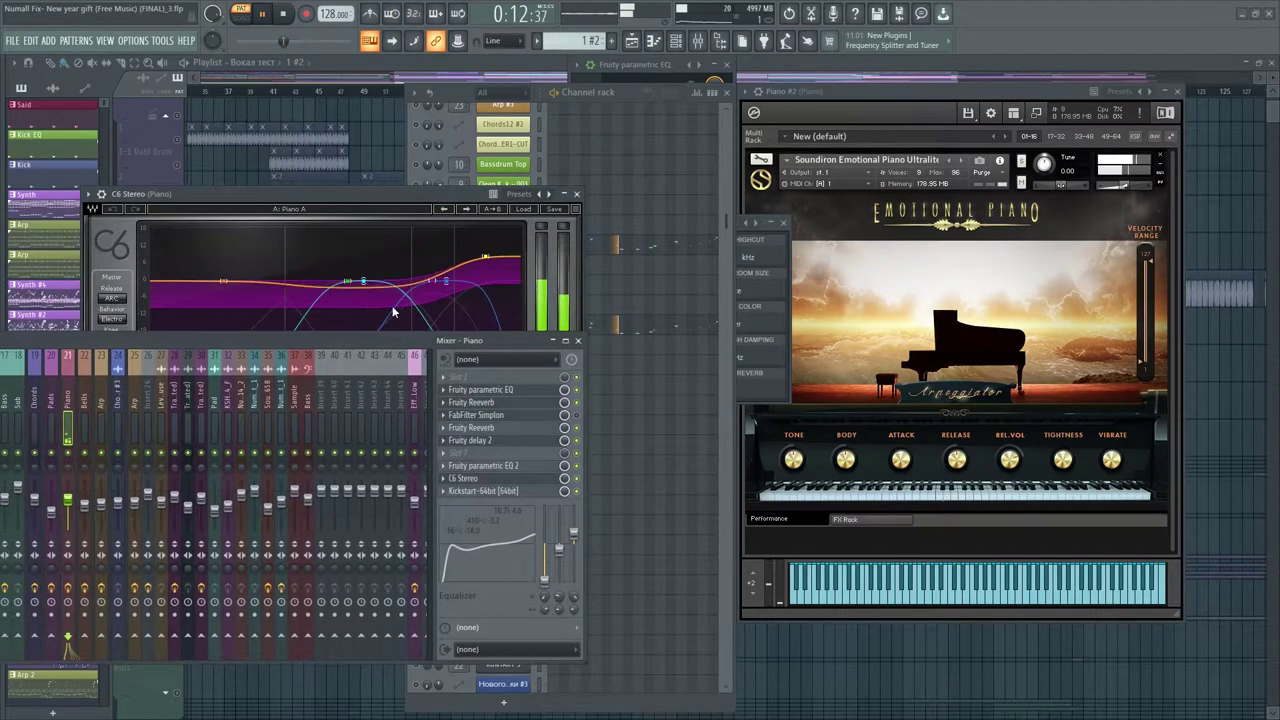
drag(342, 200, 897, 201)
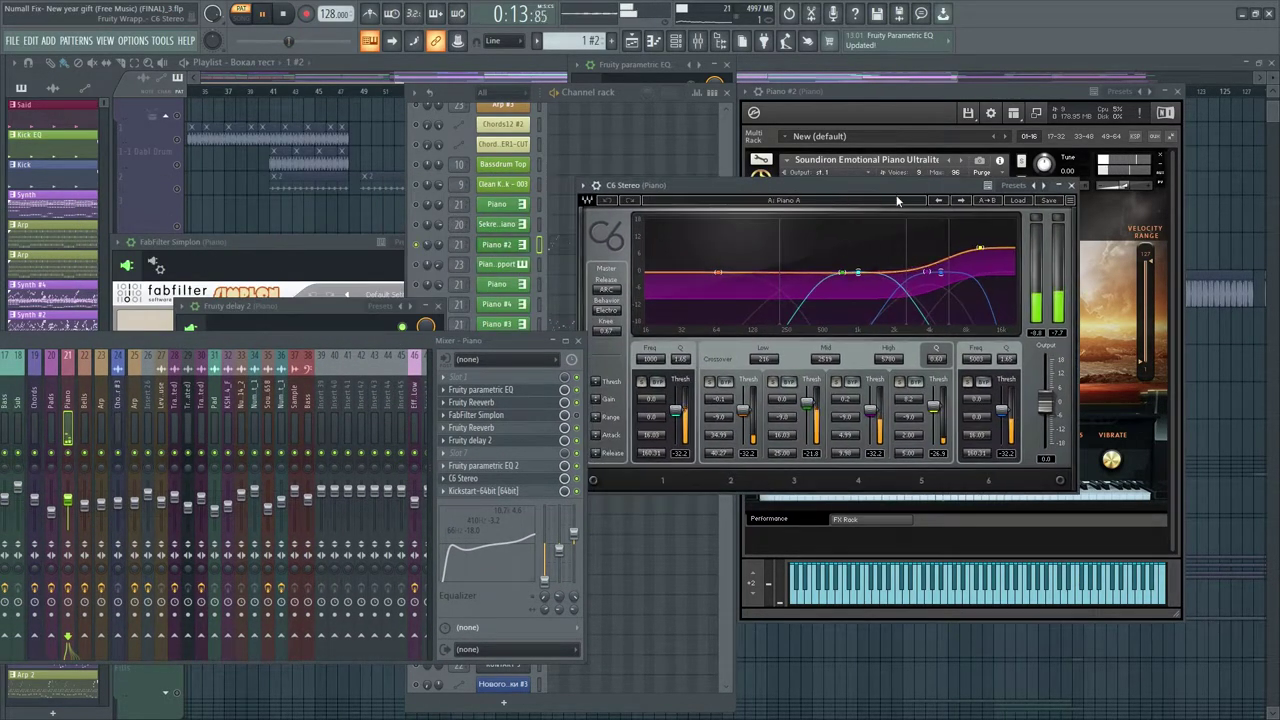
click(1071, 186)
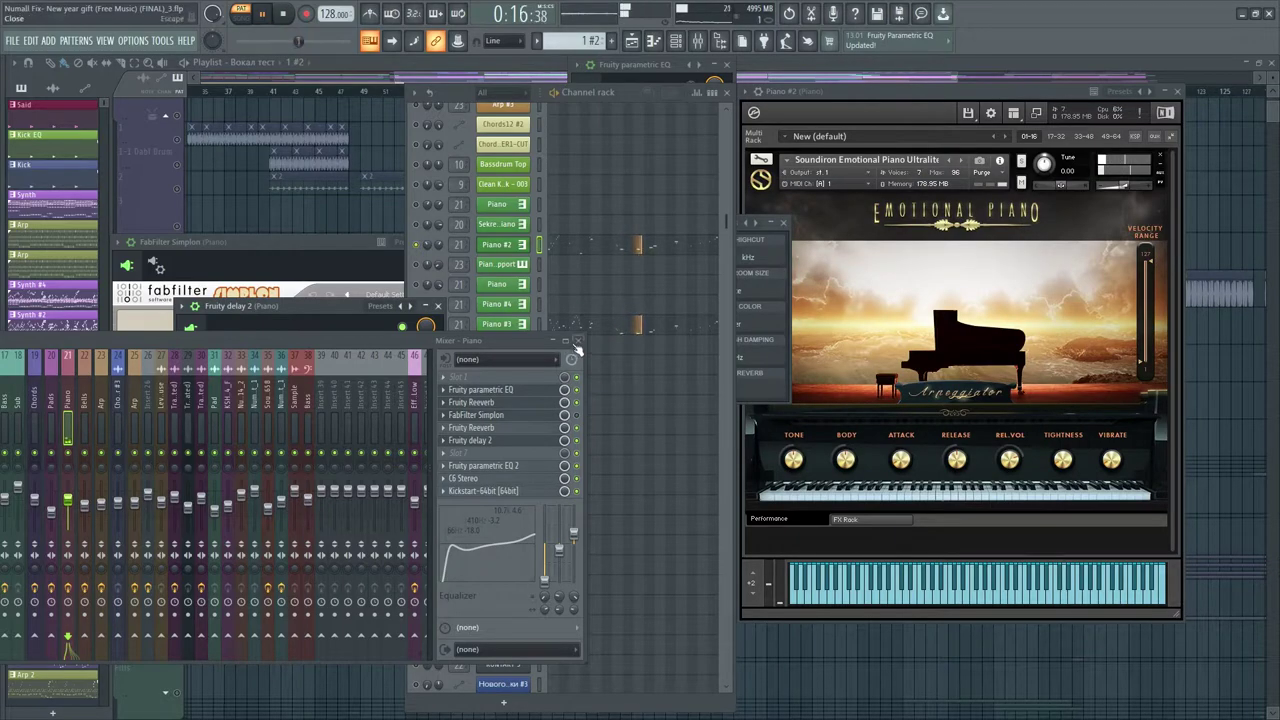
click(577, 343)
click(437, 306)
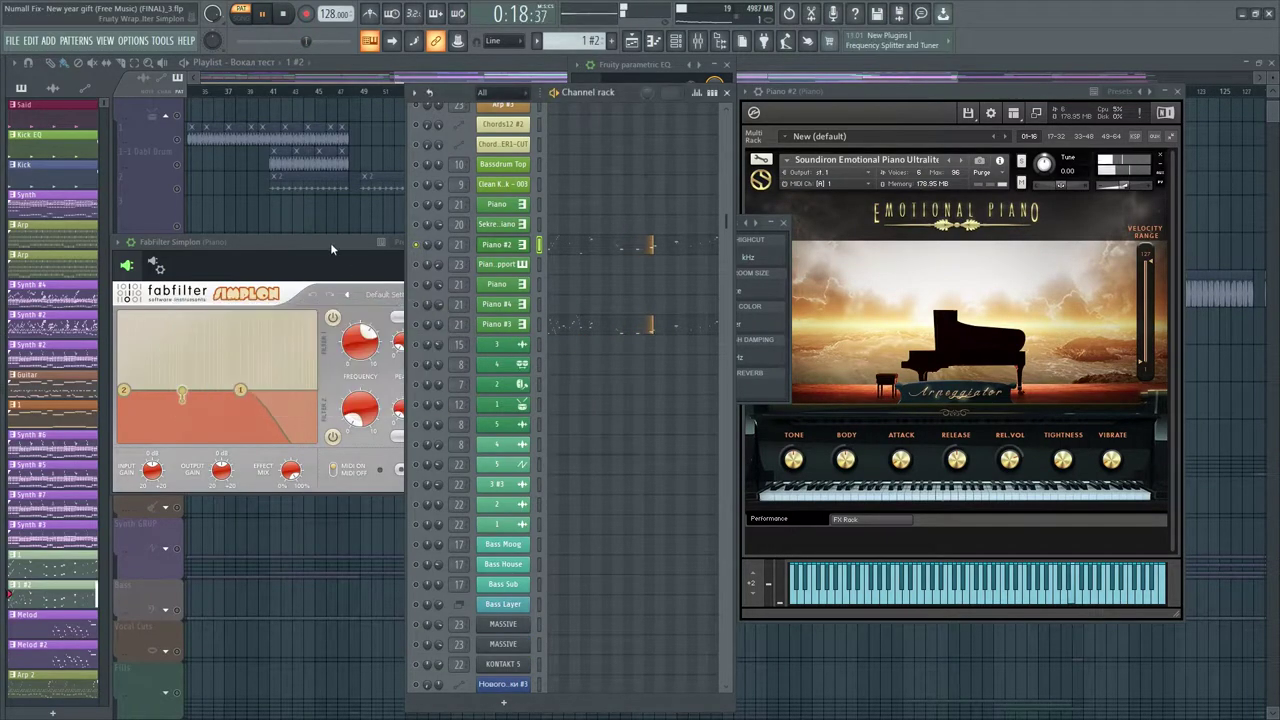
click(397, 242)
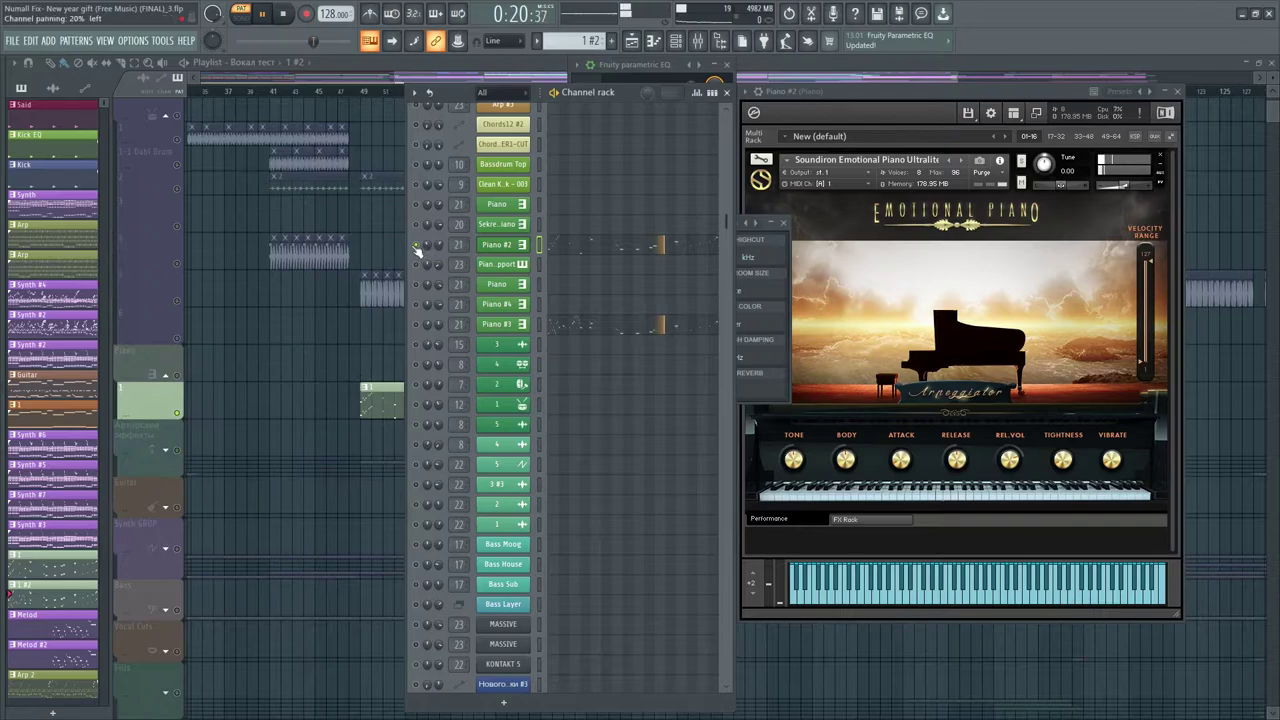
Audition the Guitar and Bells 1 channels of pattern 1 #2 by soloing each in turn
scroll(569, 294, up, 10)
key(space)
right_click(422, 328)
click(422, 328)
key(space)
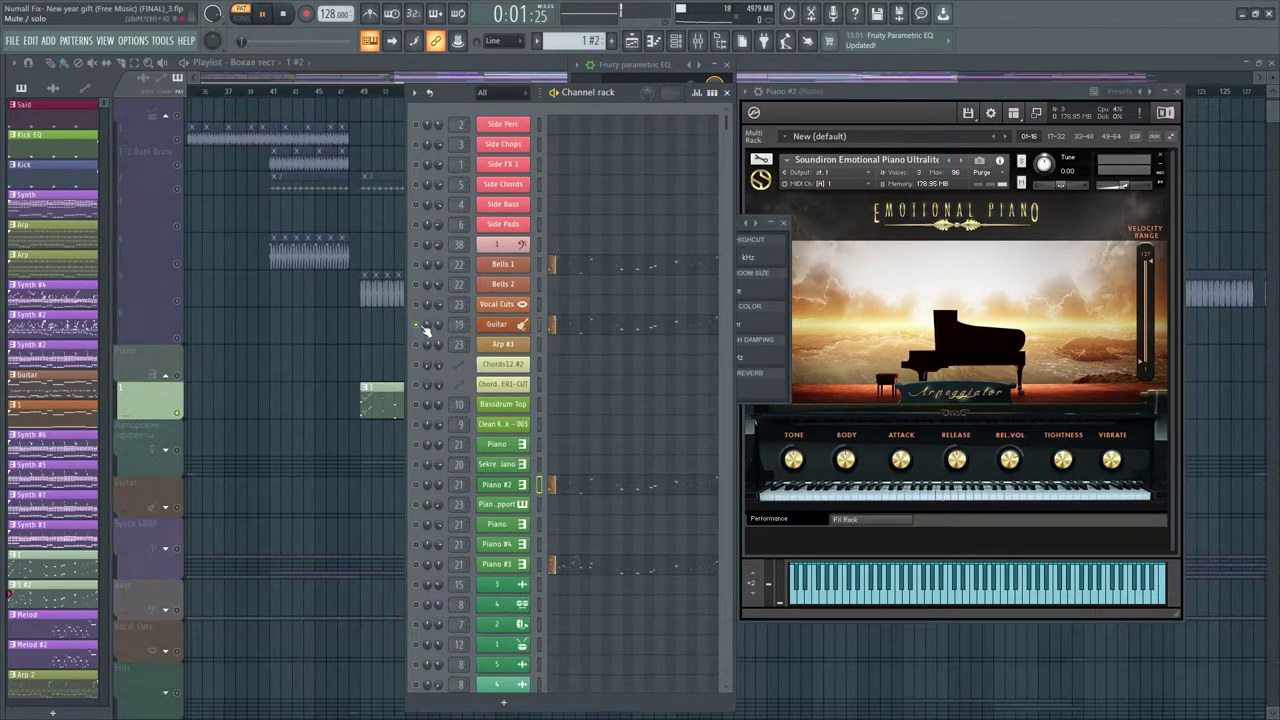
right_click(419, 265)
click(430, 276)
key(space)
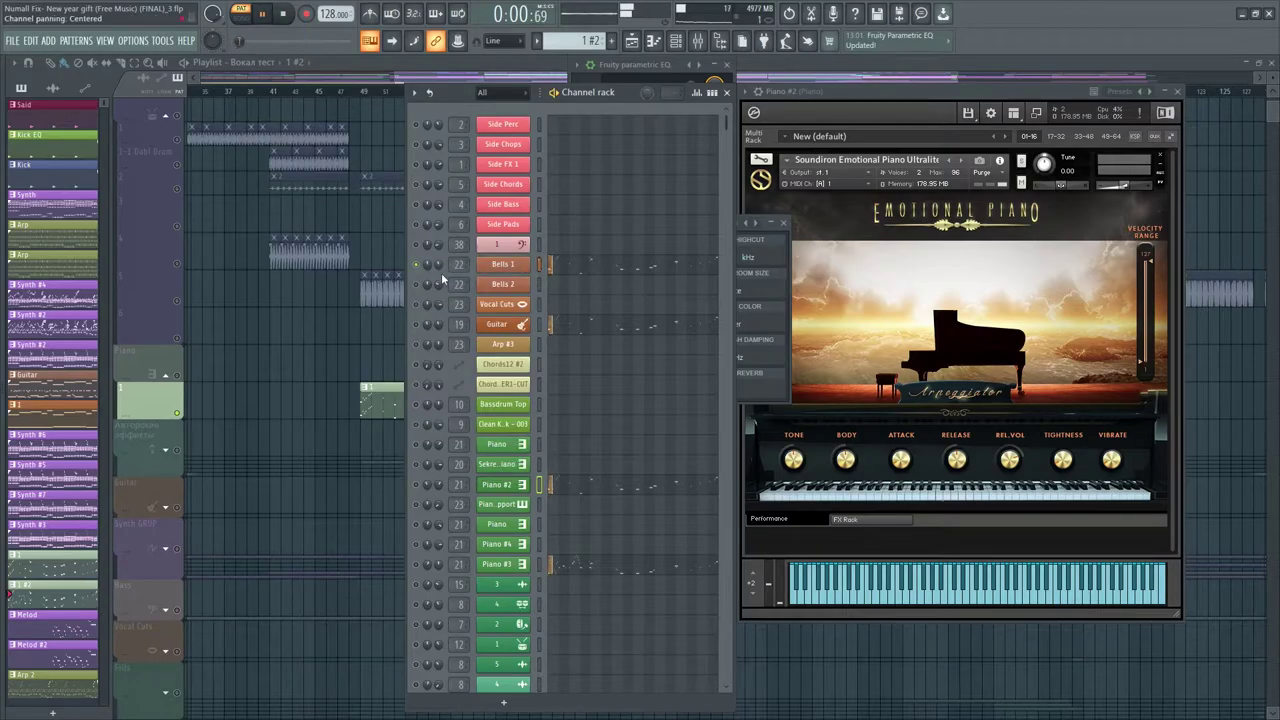
Open the Bells 1 Sylenth1 instrument and place its window beside the channel rack
click(495, 268)
click(138, 255)
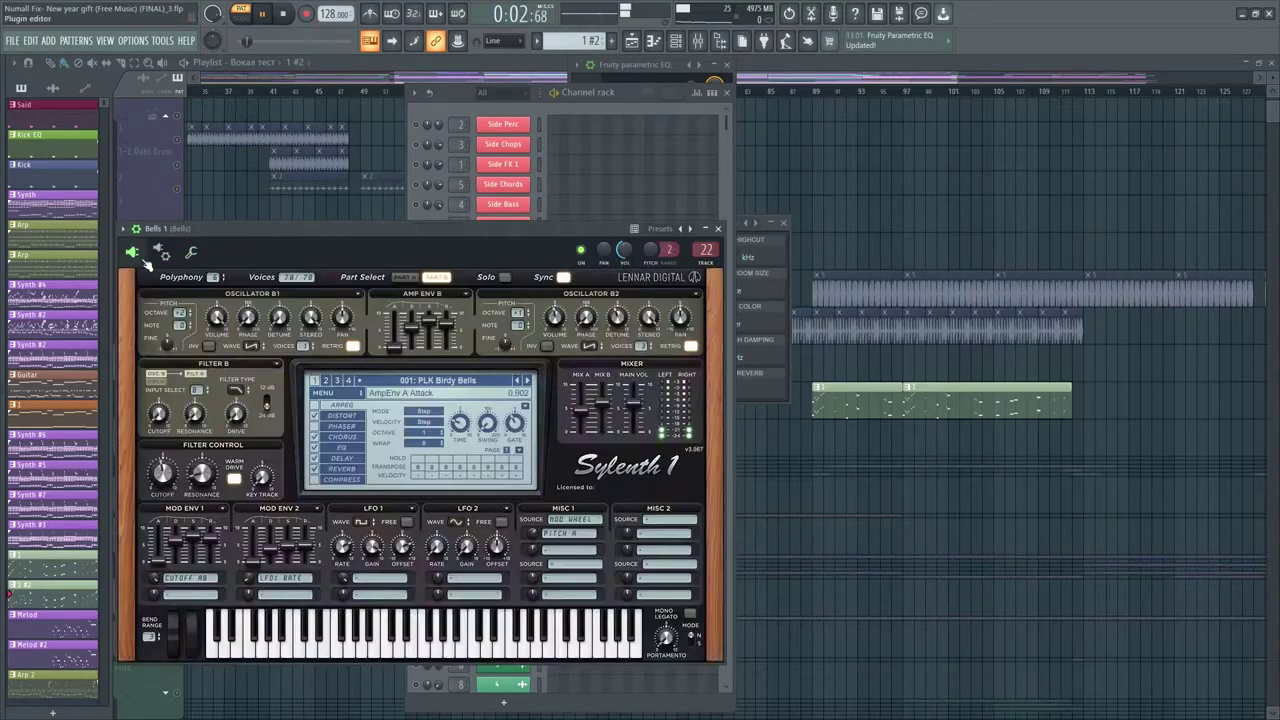
drag(288, 240, 816, 193)
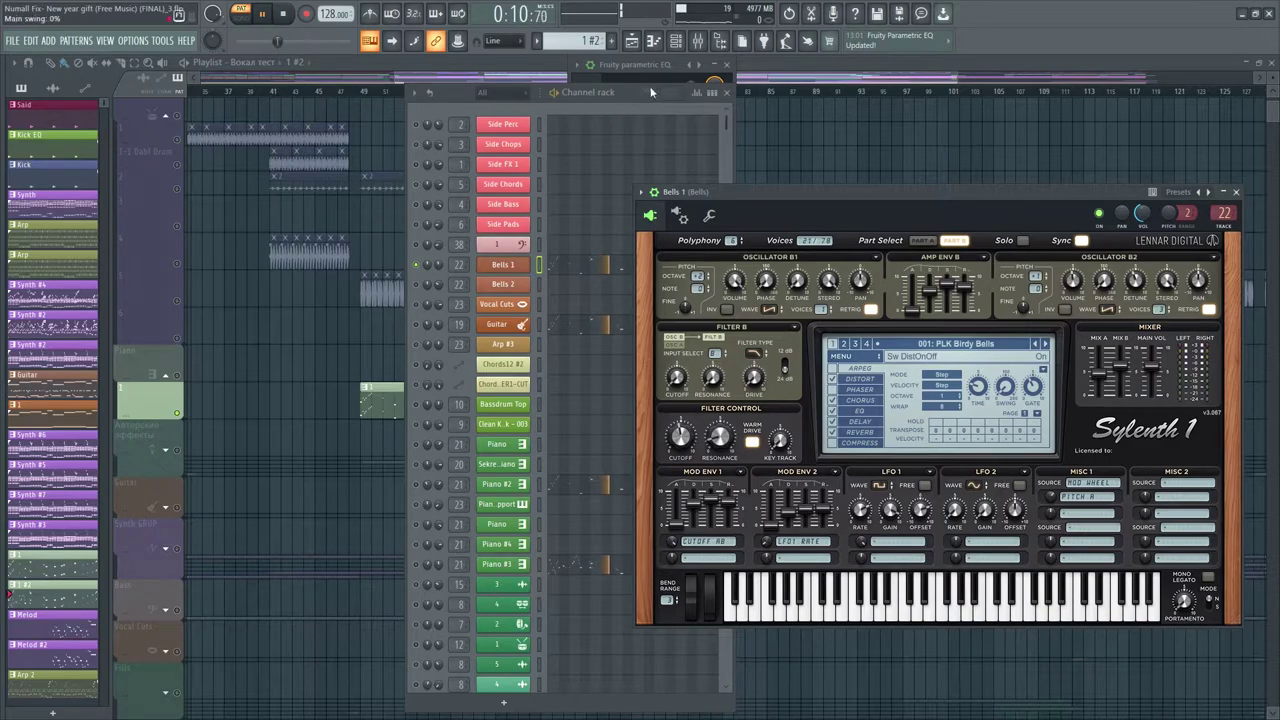
Show the Bells track in the mixer, arrange the mixer window beside the Sylenth1 instrument, and view its Fruity Reeverb 2
click(697, 40)
drag(200, 354, 233, 212)
click(495, 248)
drag(251, 221, 263, 320)
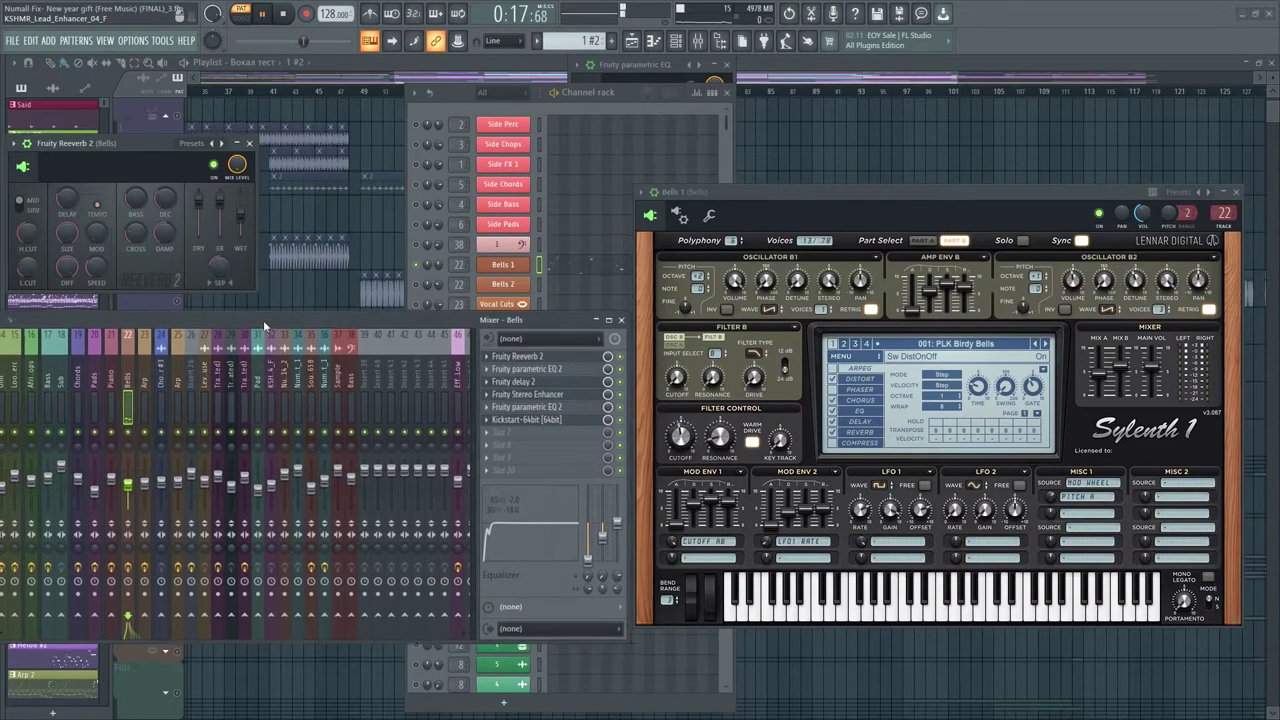
View the Fruity delay 2, Fruity Stereo Enhancer, second Fruity parametric EQ 2 and Kickstart effects on the Bells track
click(516, 390)
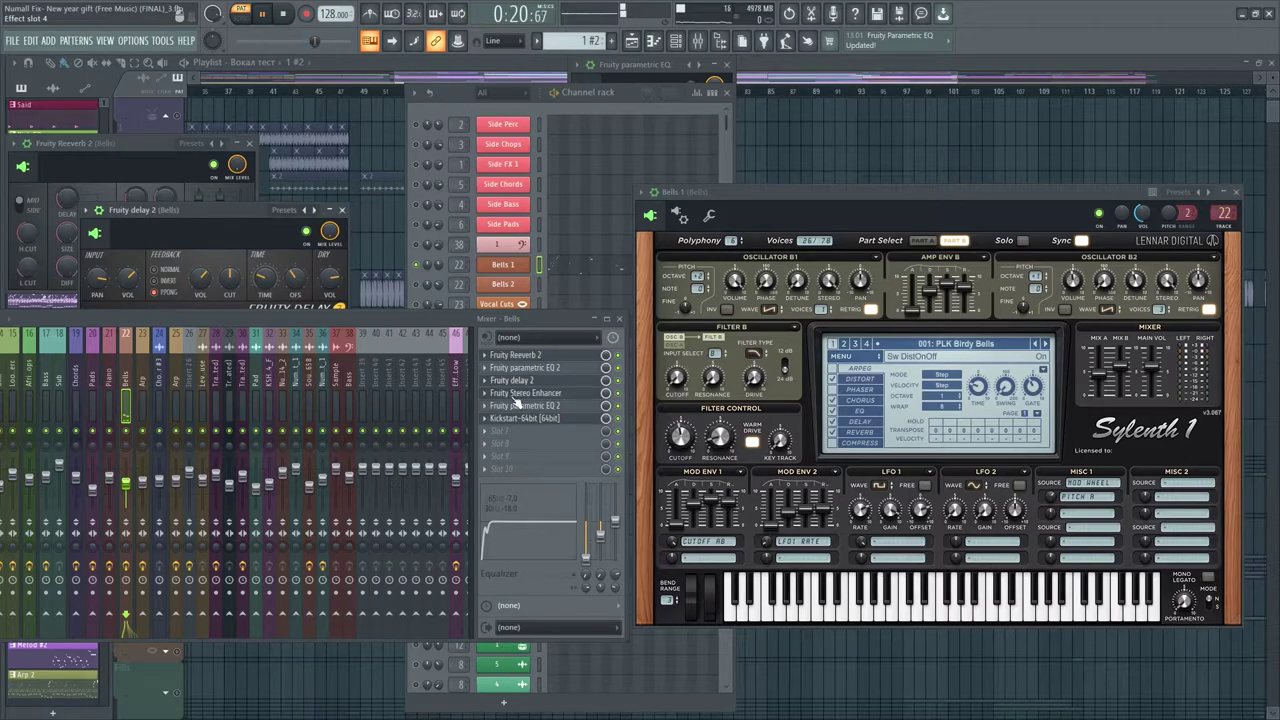
click(515, 396)
click(516, 409)
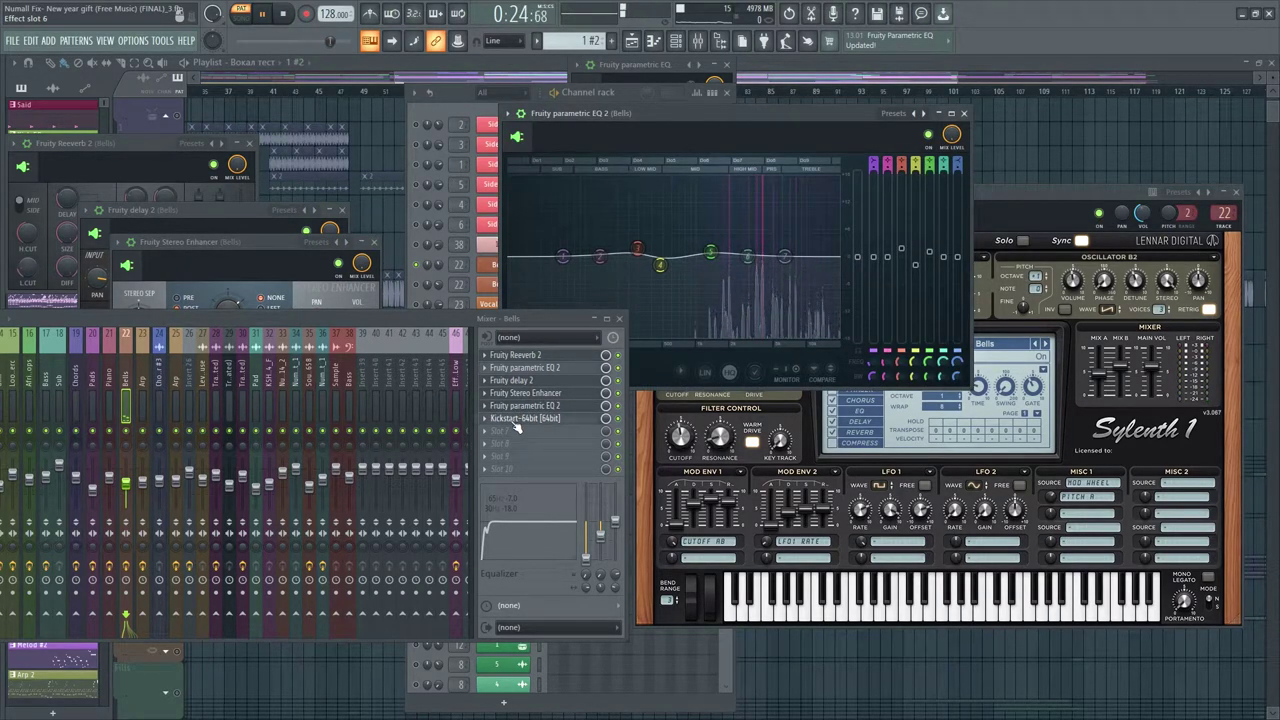
click(515, 421)
drag(385, 338, 447, 481)
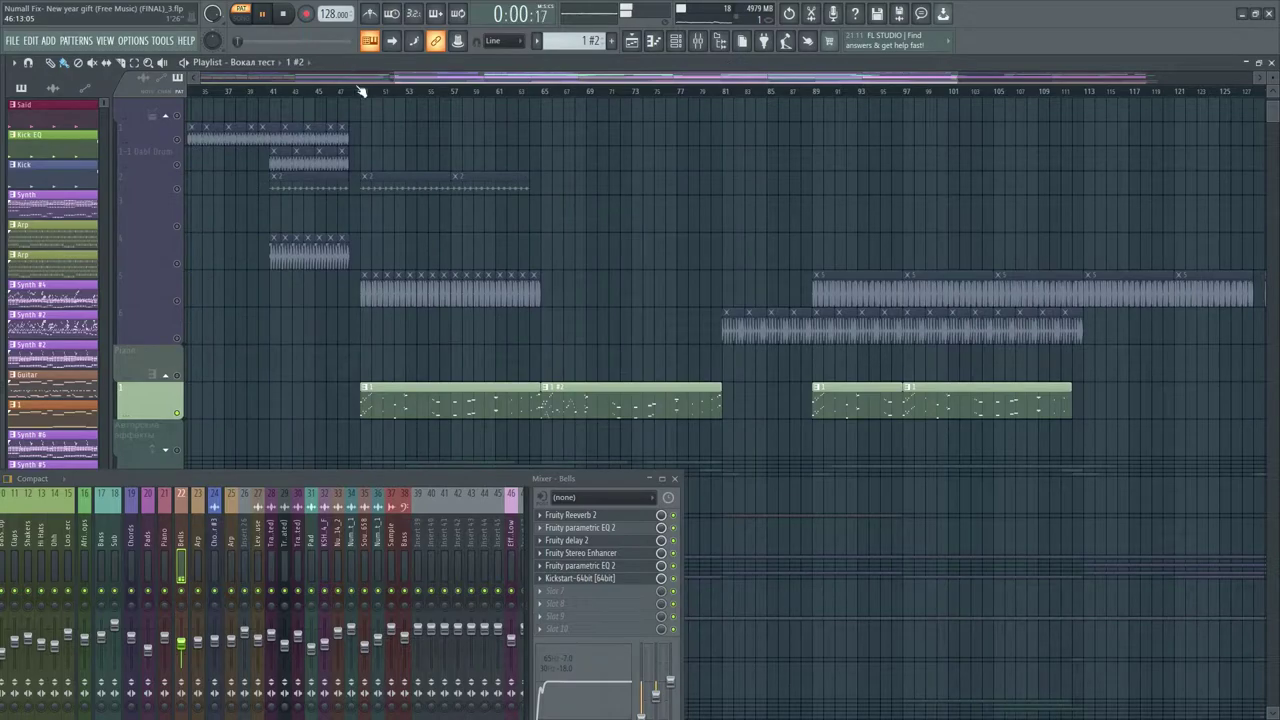
Close the mixer and channel rack, and audition the Piano group's clips around bars 137 and 152 before stopping playback
key(space)
click(680, 480)
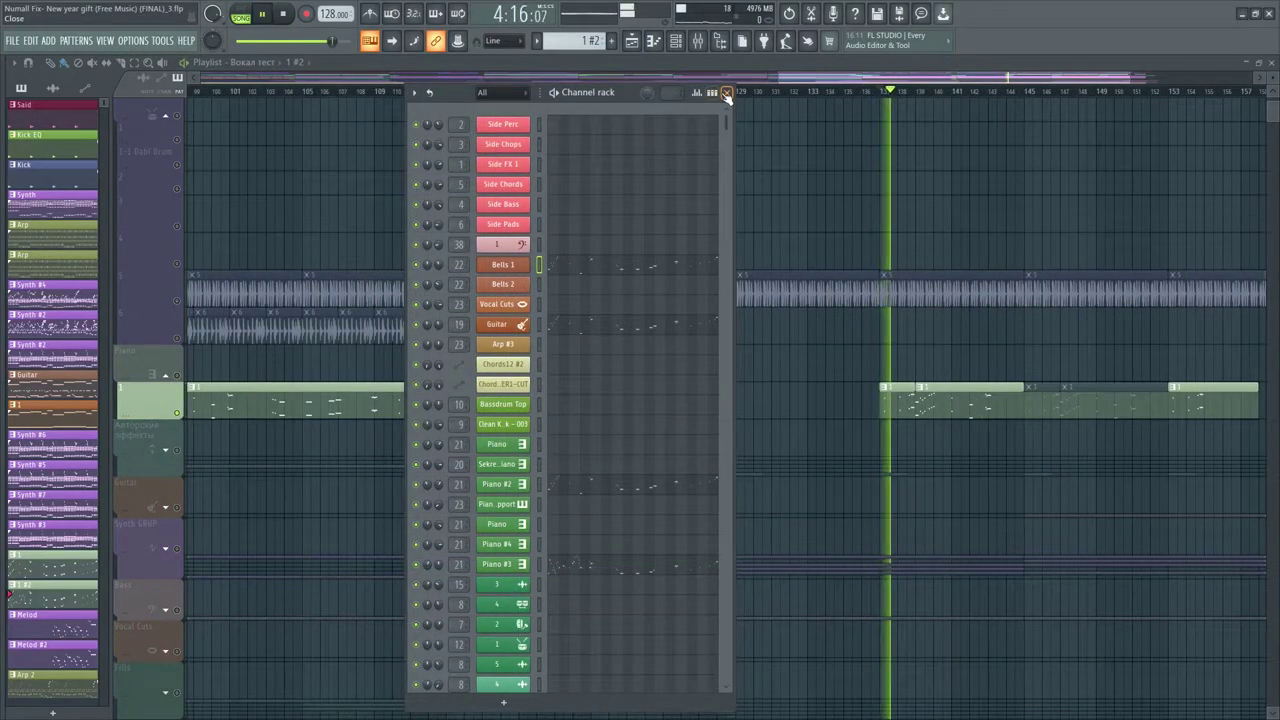
click(727, 93)
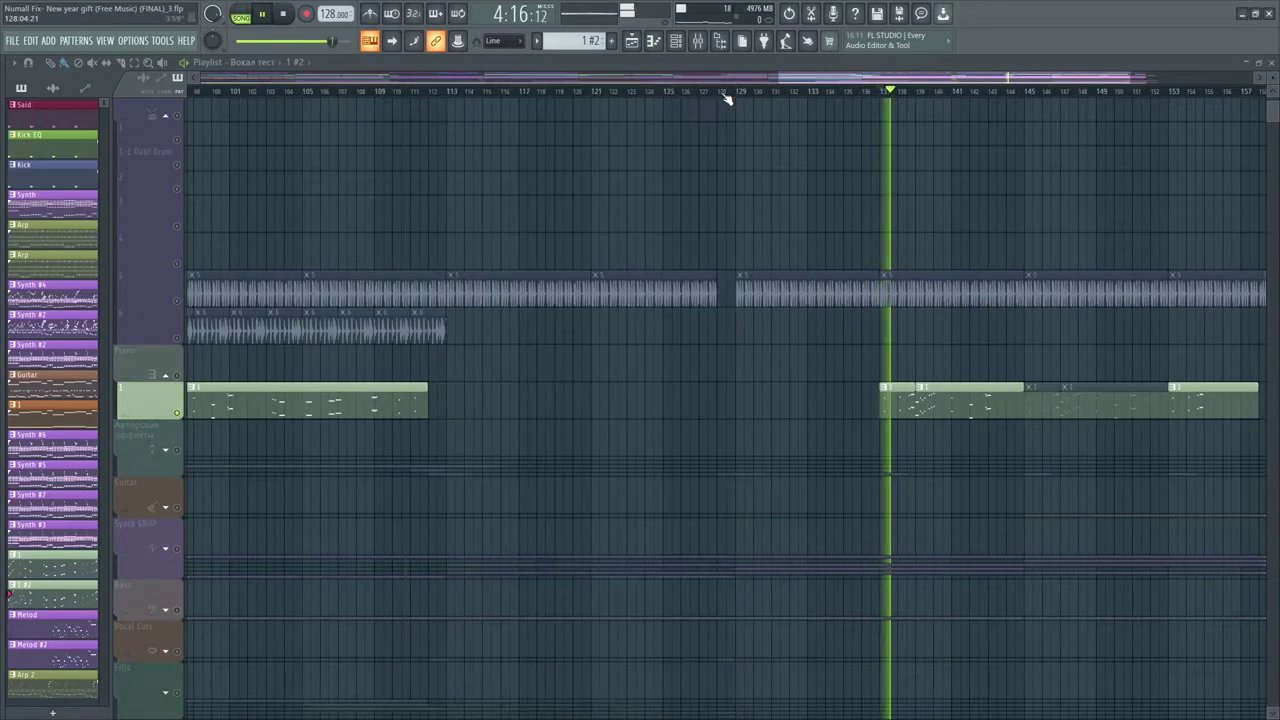
scroll(940, 87, right, 5)
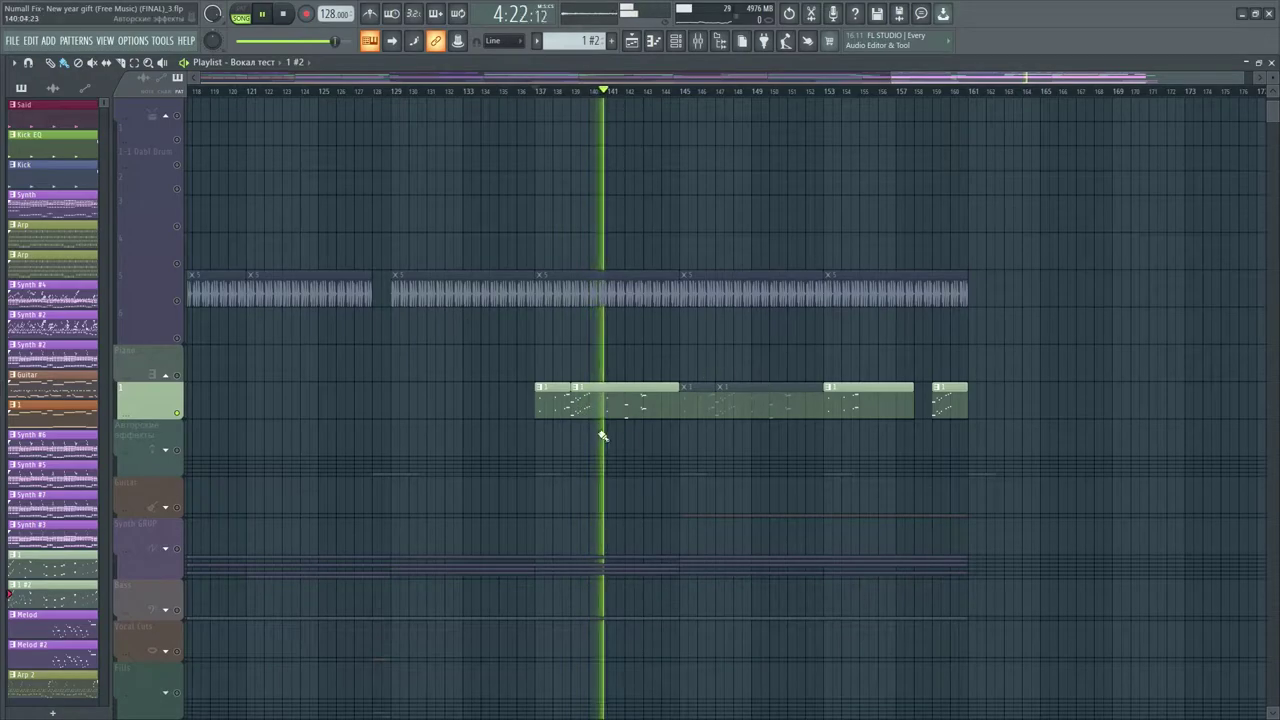
click(828, 93)
scroll(828, 96, down, 5)
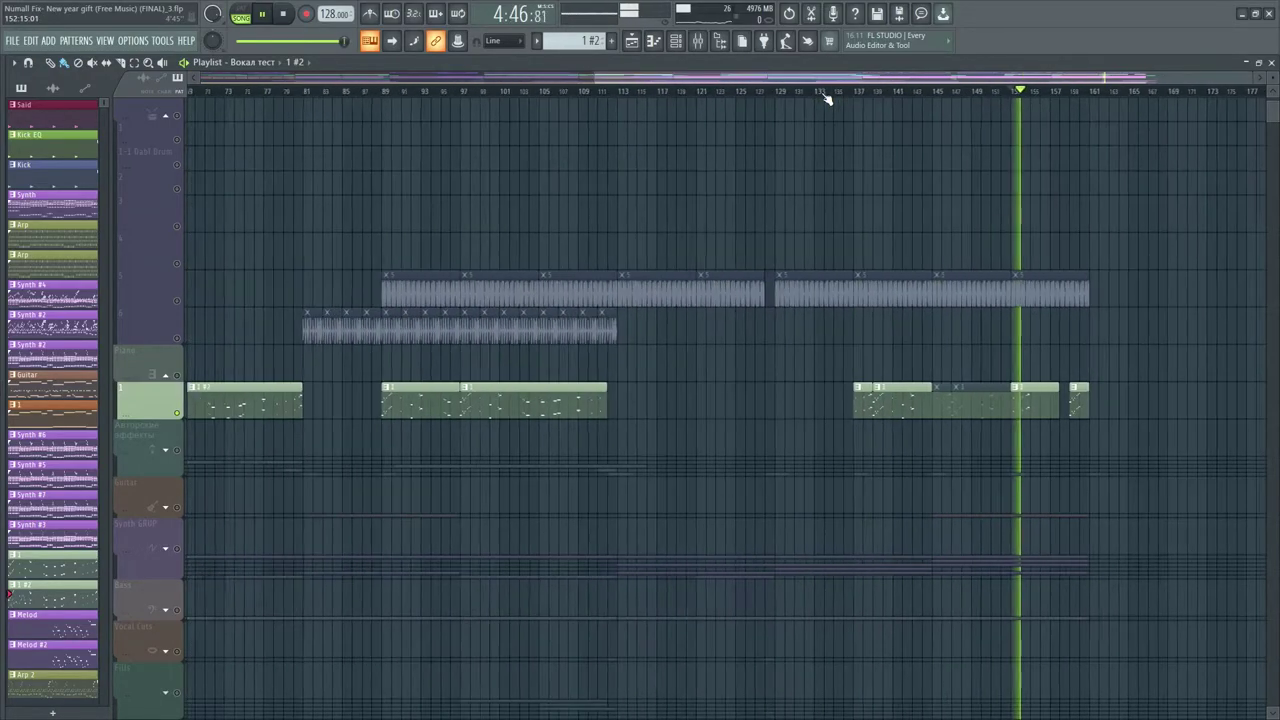
key(space)
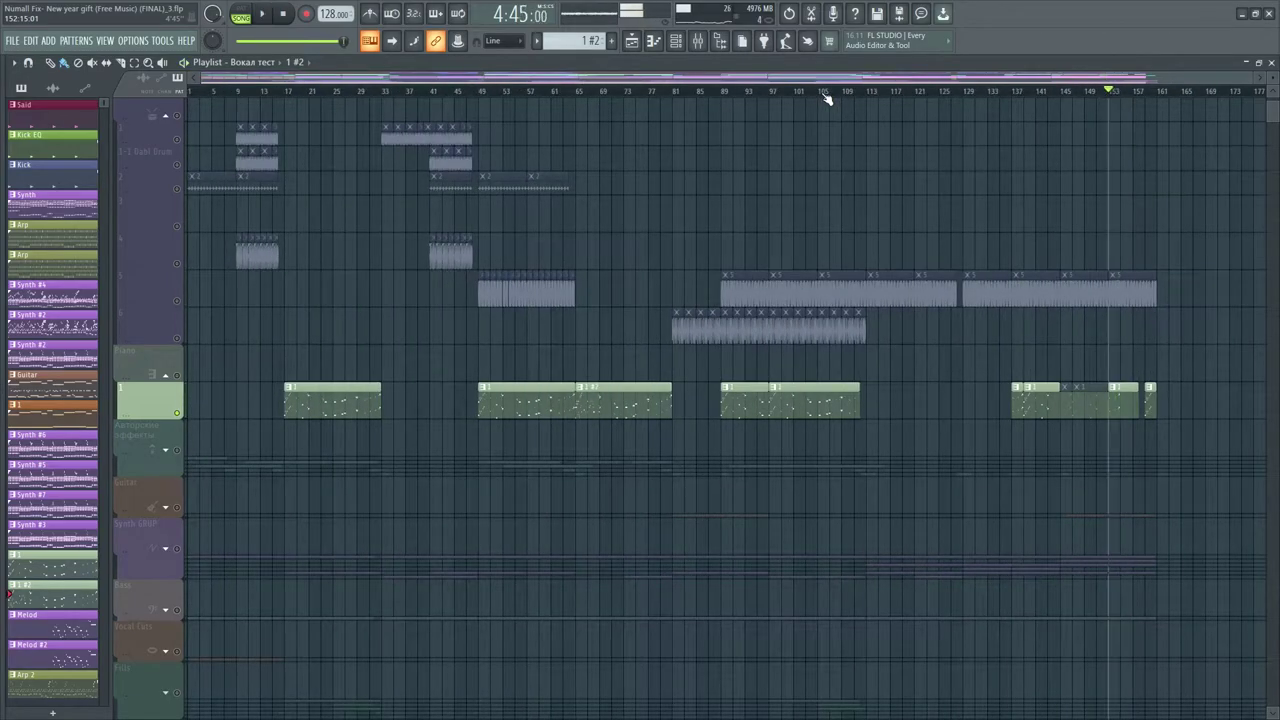
Solo the Авторские эффекты track group and play the song from around bar 7
right_click(182, 418)
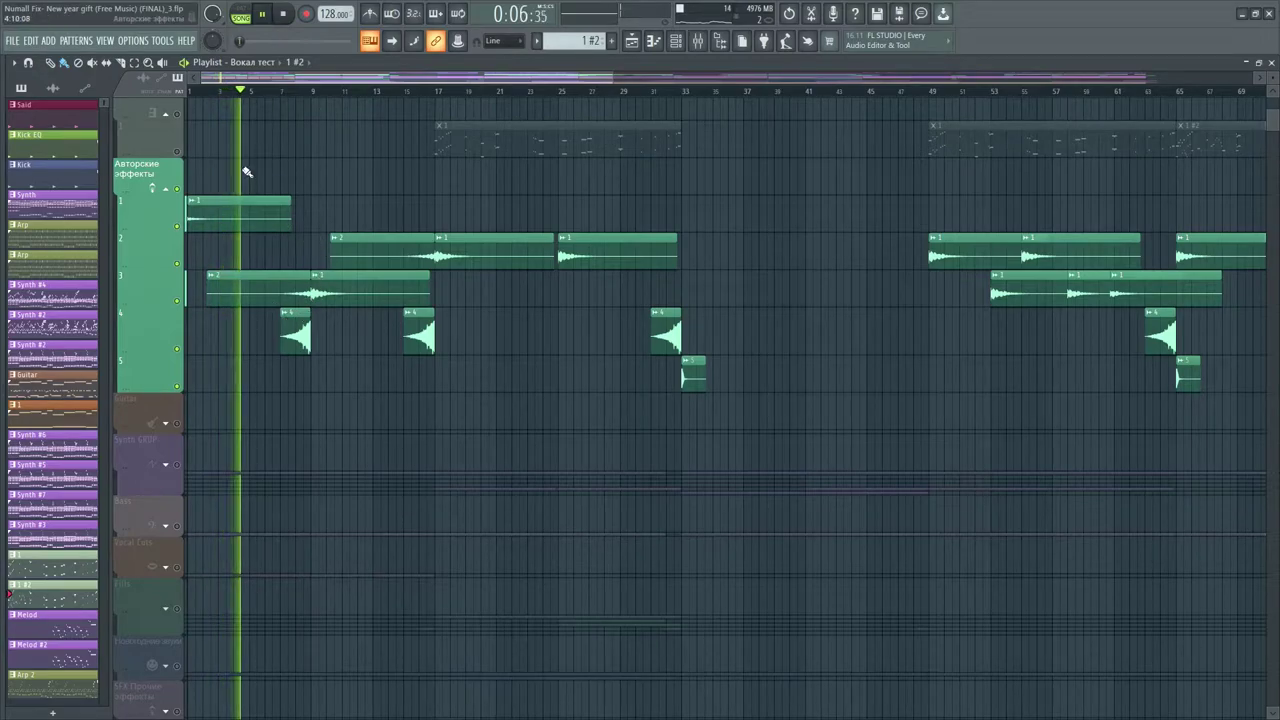
click(283, 93)
scroll(283, 95, up, 2)
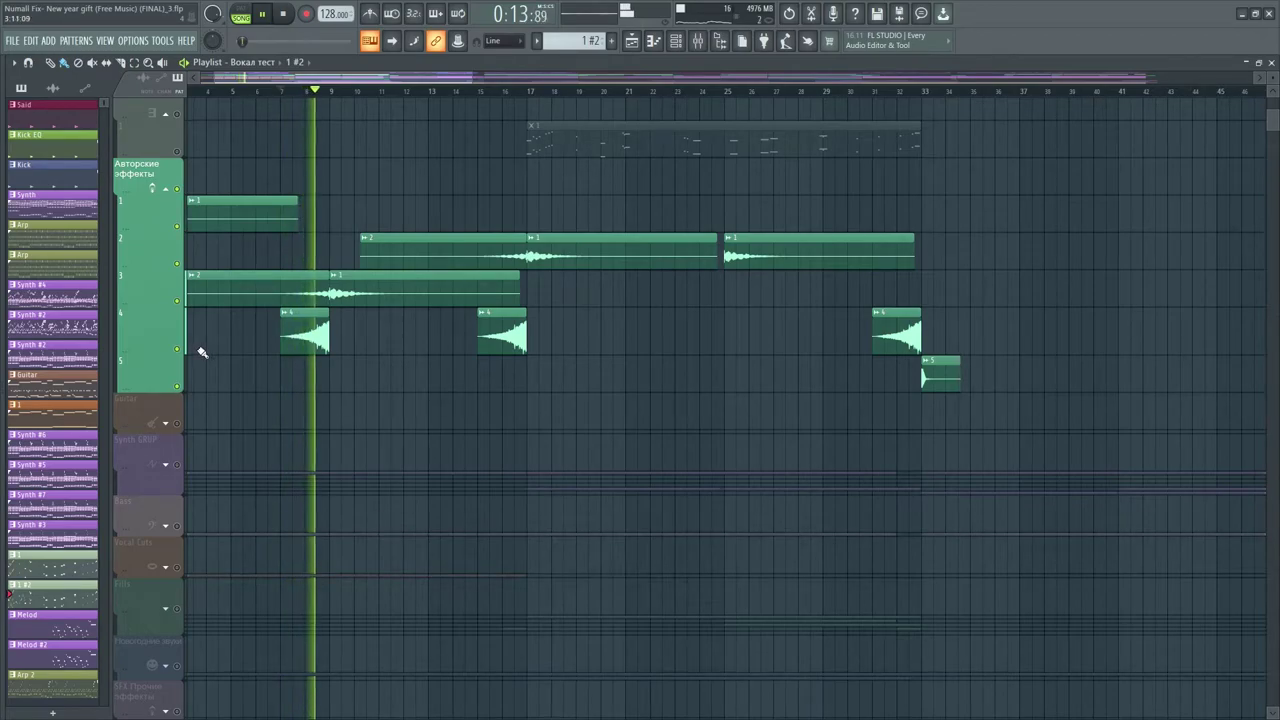
Audition the Авторские эффекты group from around bar 7 with its track 3 muted, and unmute that track
click(180, 305)
click(283, 93)
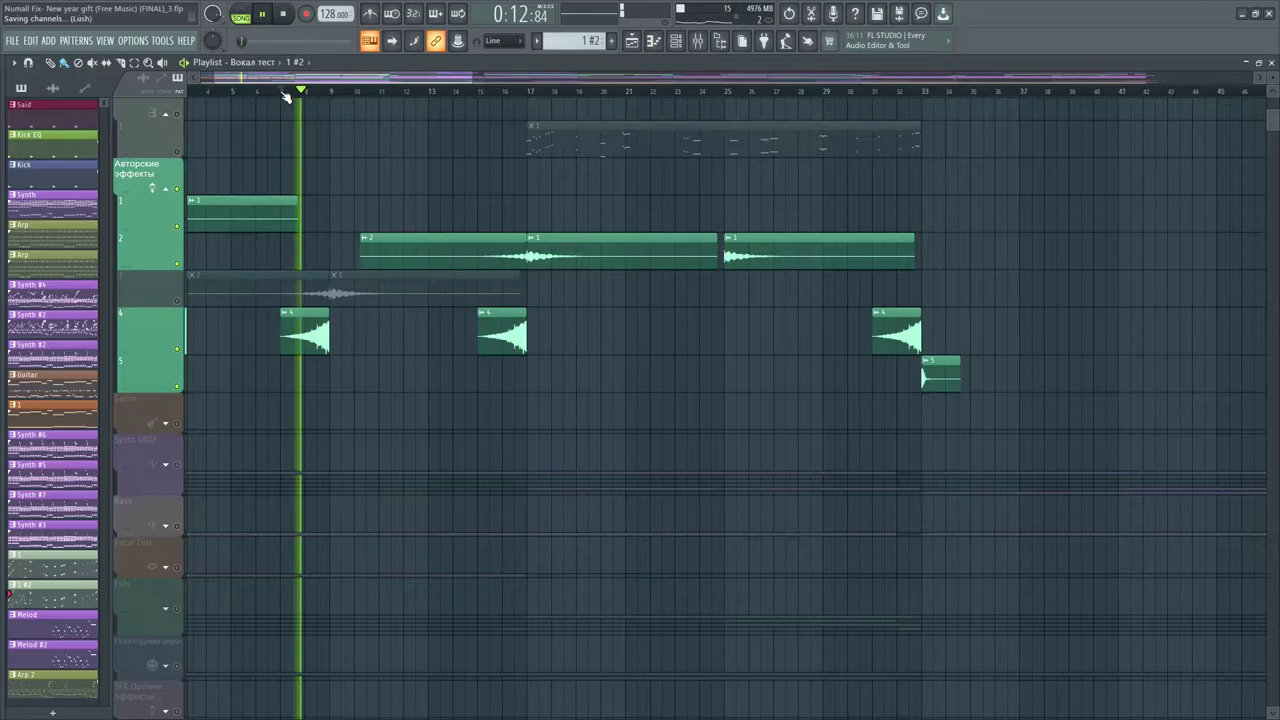
click(178, 301)
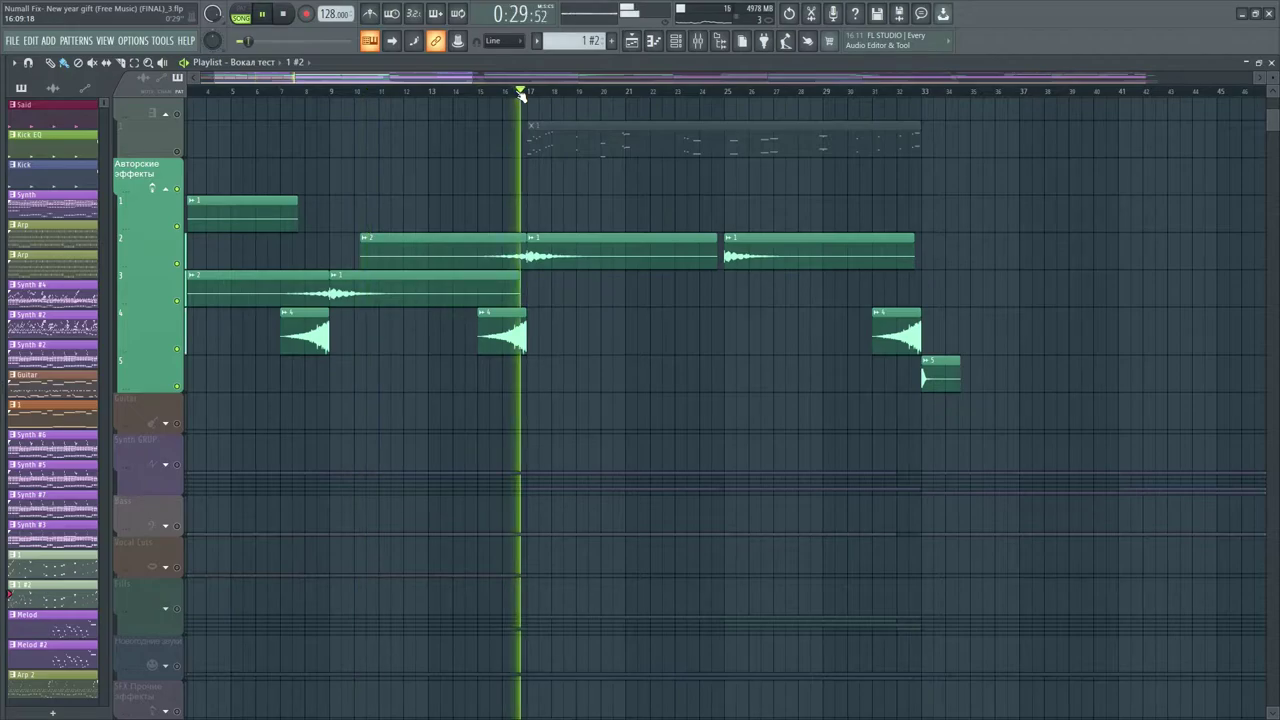
Audition the Авторские эффекты clips from around bar 32 and again from around bar 48
scroll(521, 94, down, 2)
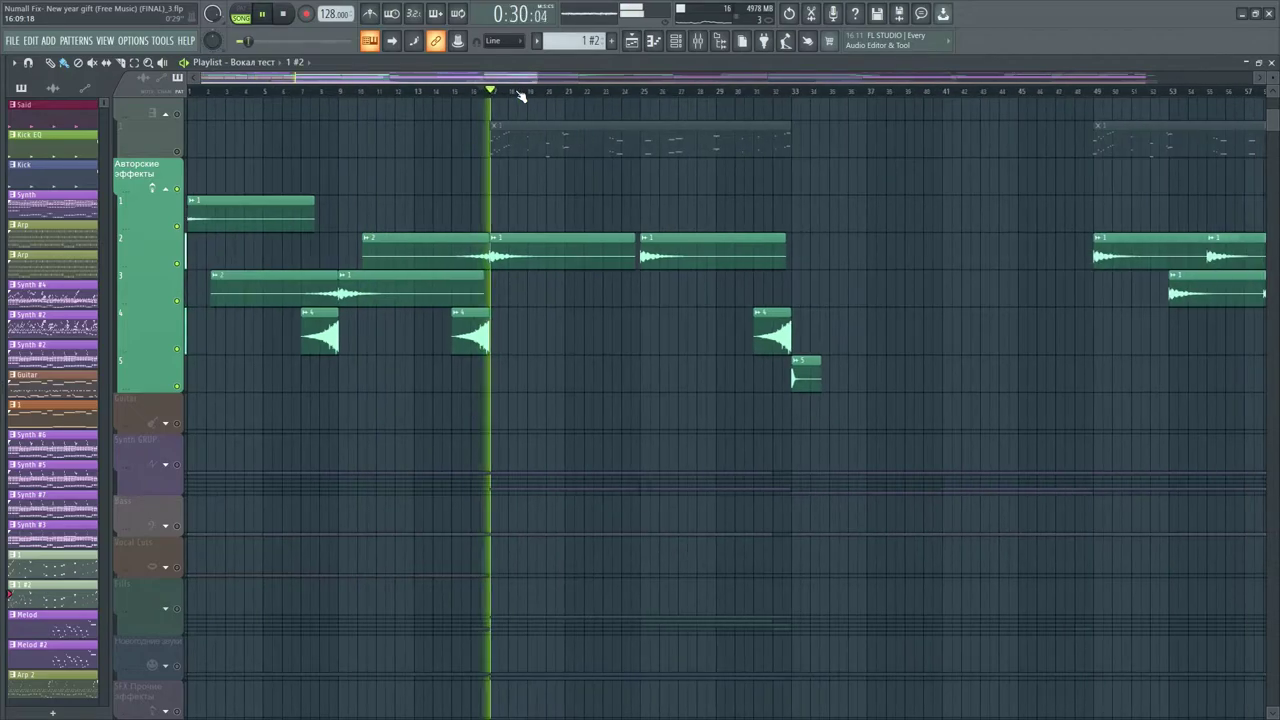
drag(399, 79, 508, 80)
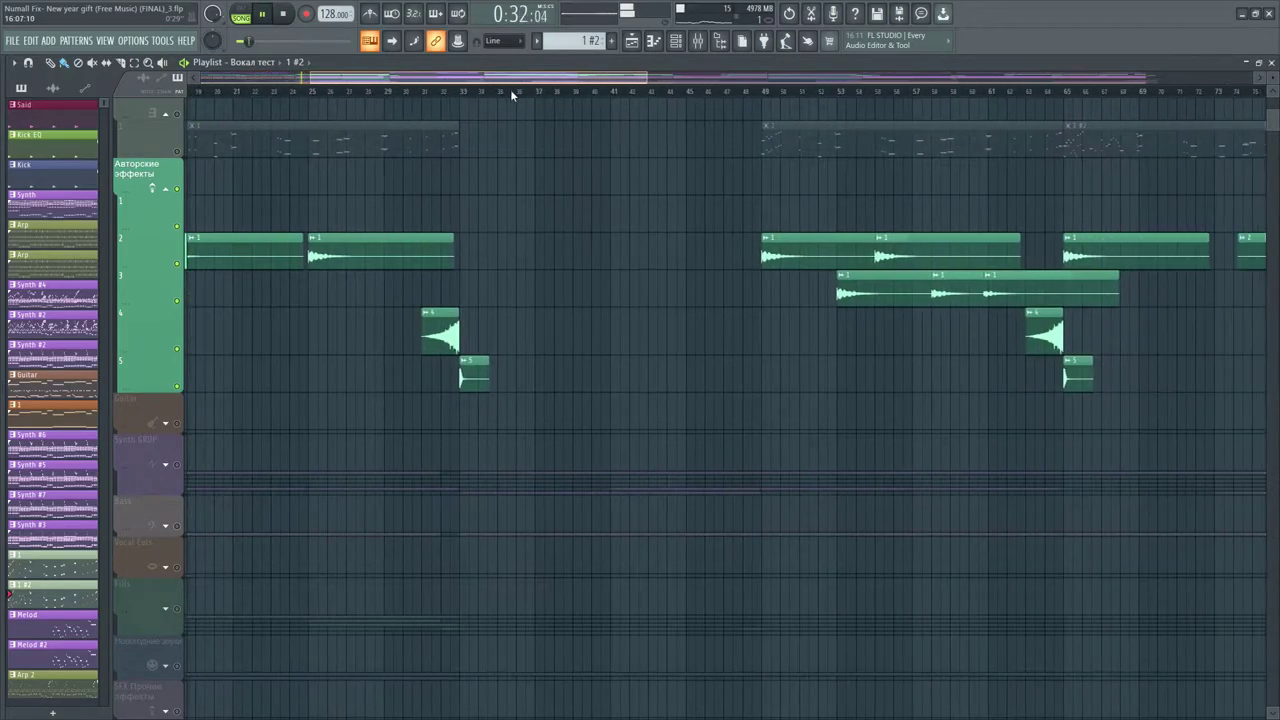
click(390, 94)
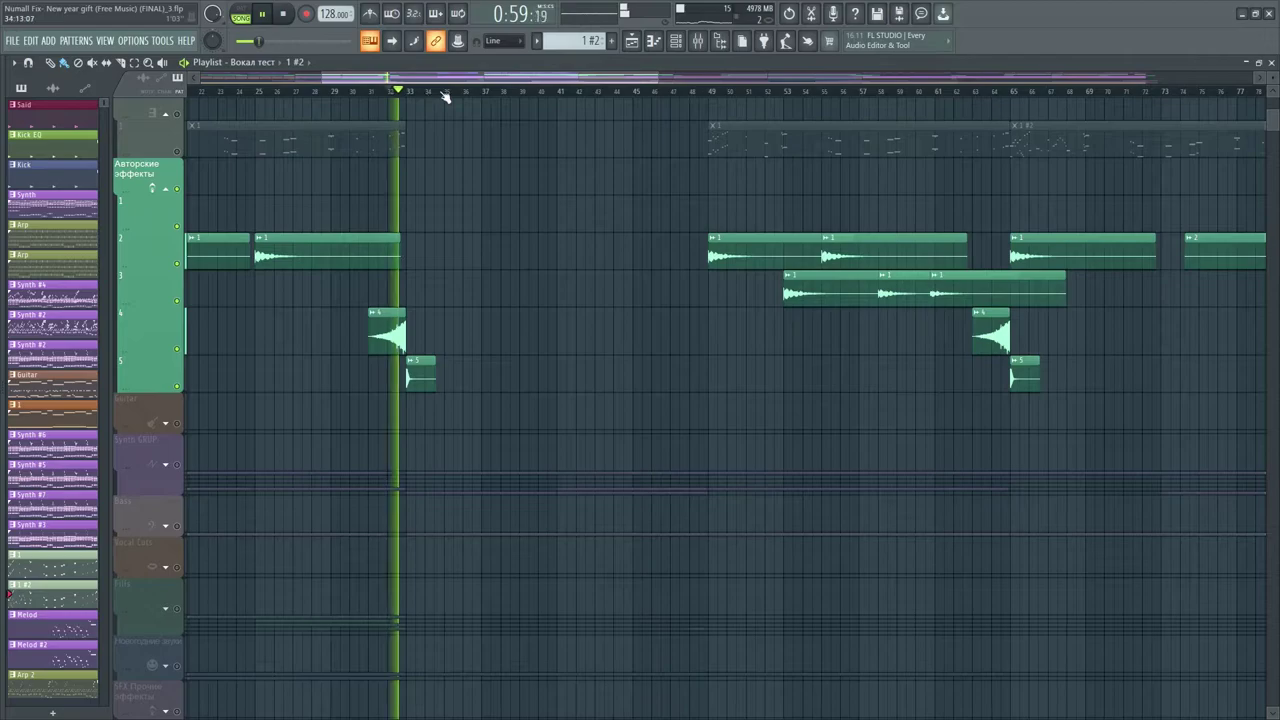
drag(443, 80, 540, 90)
click(396, 90)
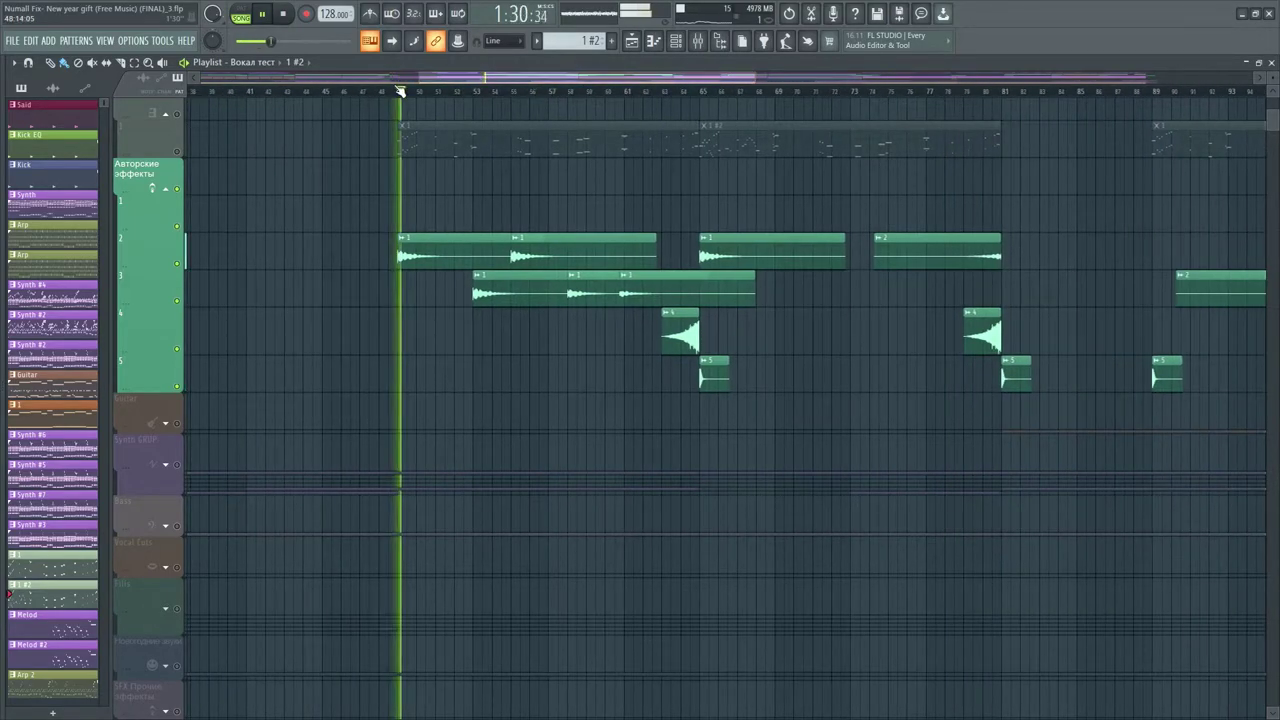
Audition each successive effect clip between bars 53 and 64 by moving the playback position to its start
click(474, 91)
click(497, 91)
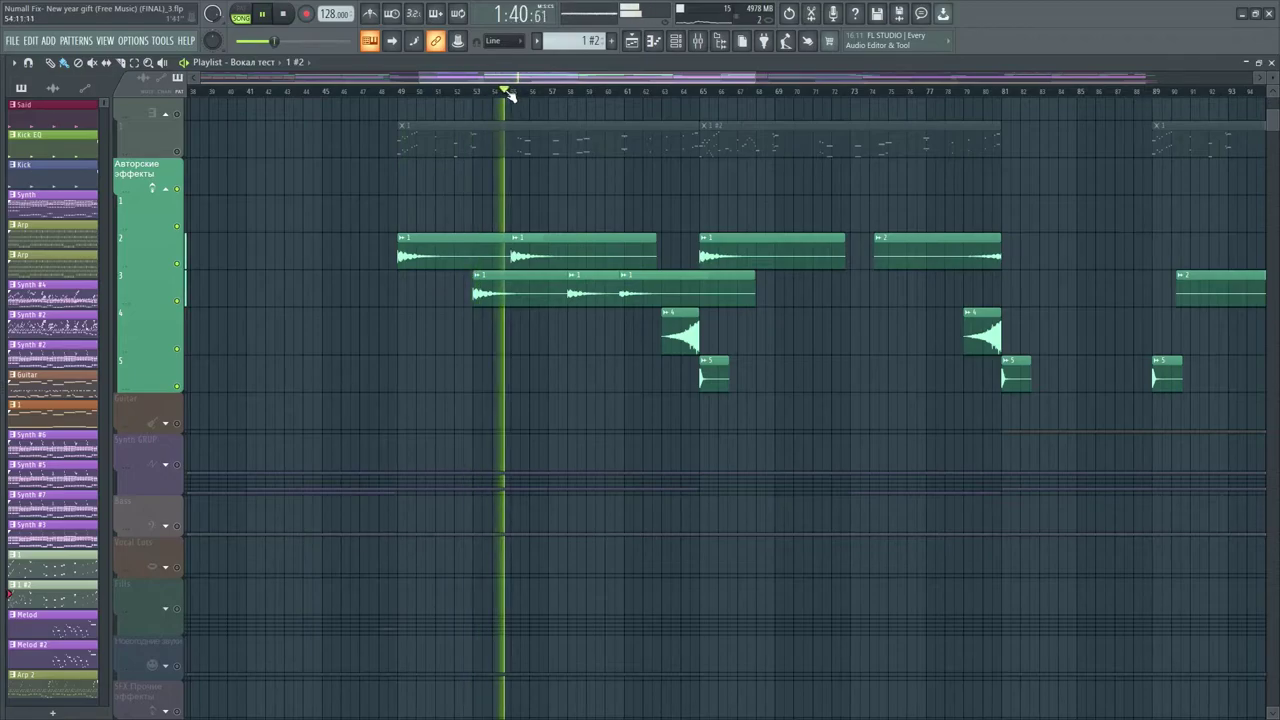
click(563, 95)
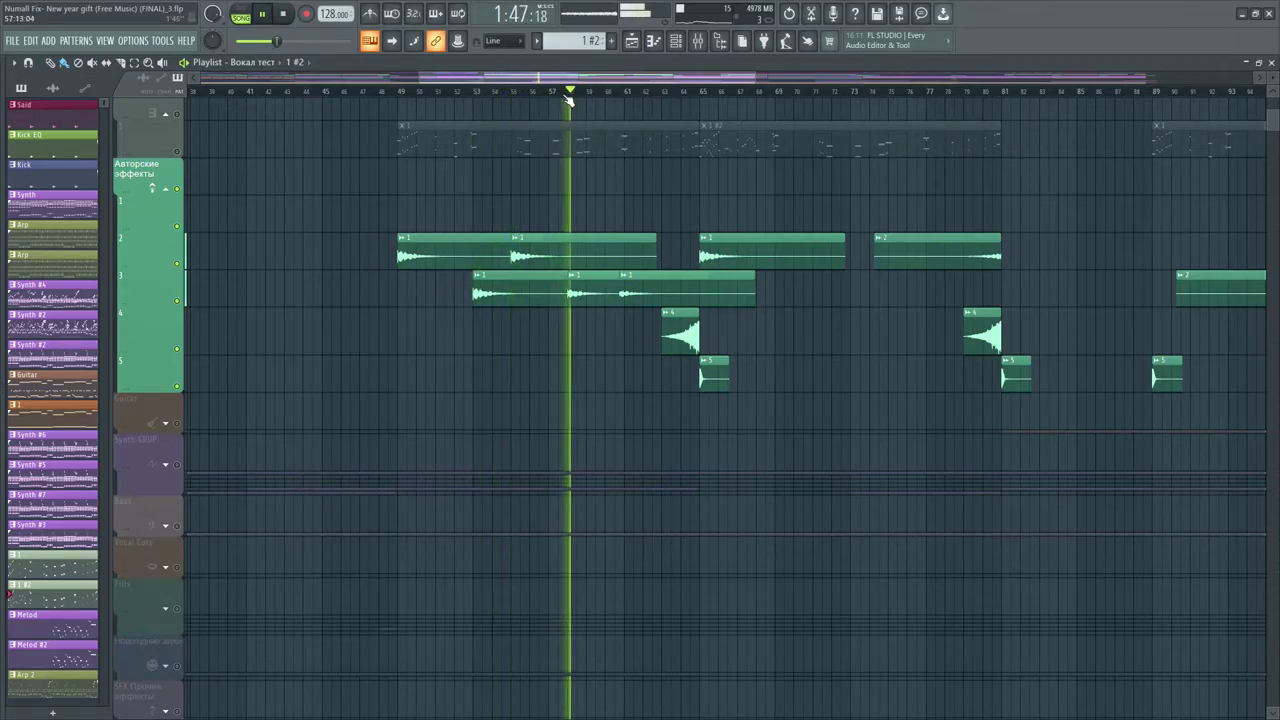
click(627, 95)
click(680, 93)
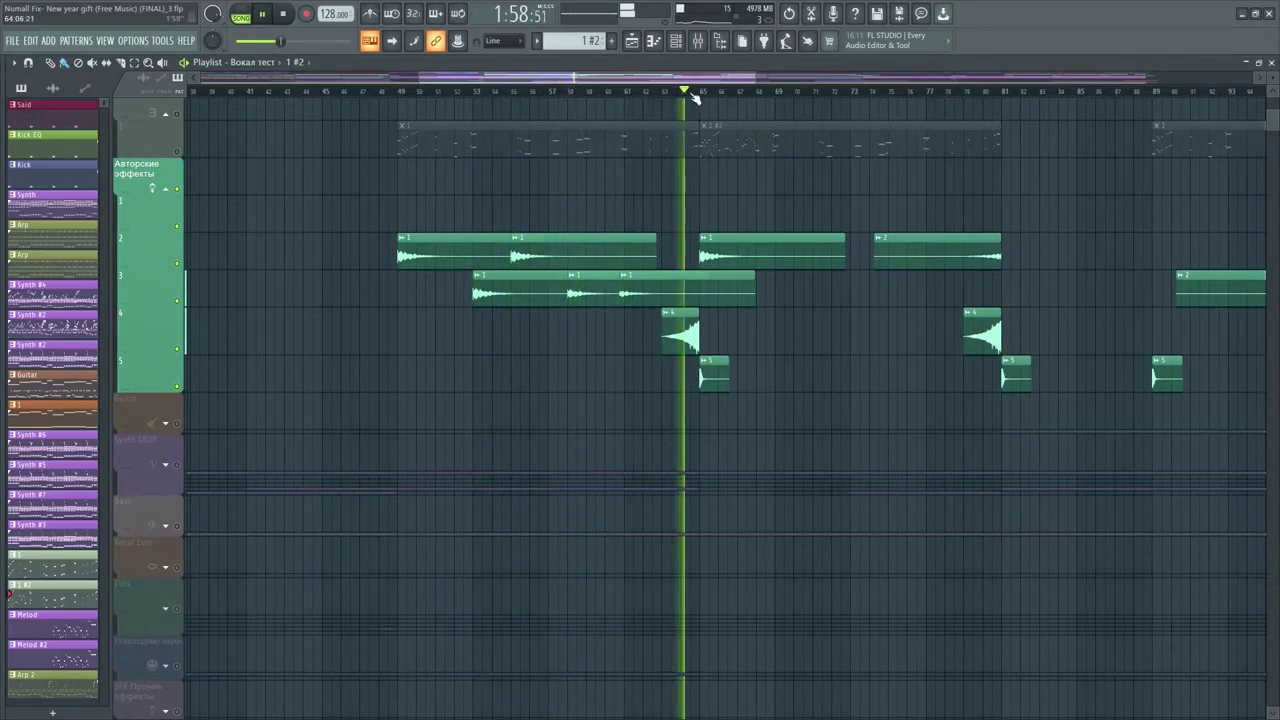
Audition the long 3 #3 effect clip from around bar 96 and slightly increase the height of track 3
scroll(748, 90, right, 3)
scroll(800, 91, right, 7)
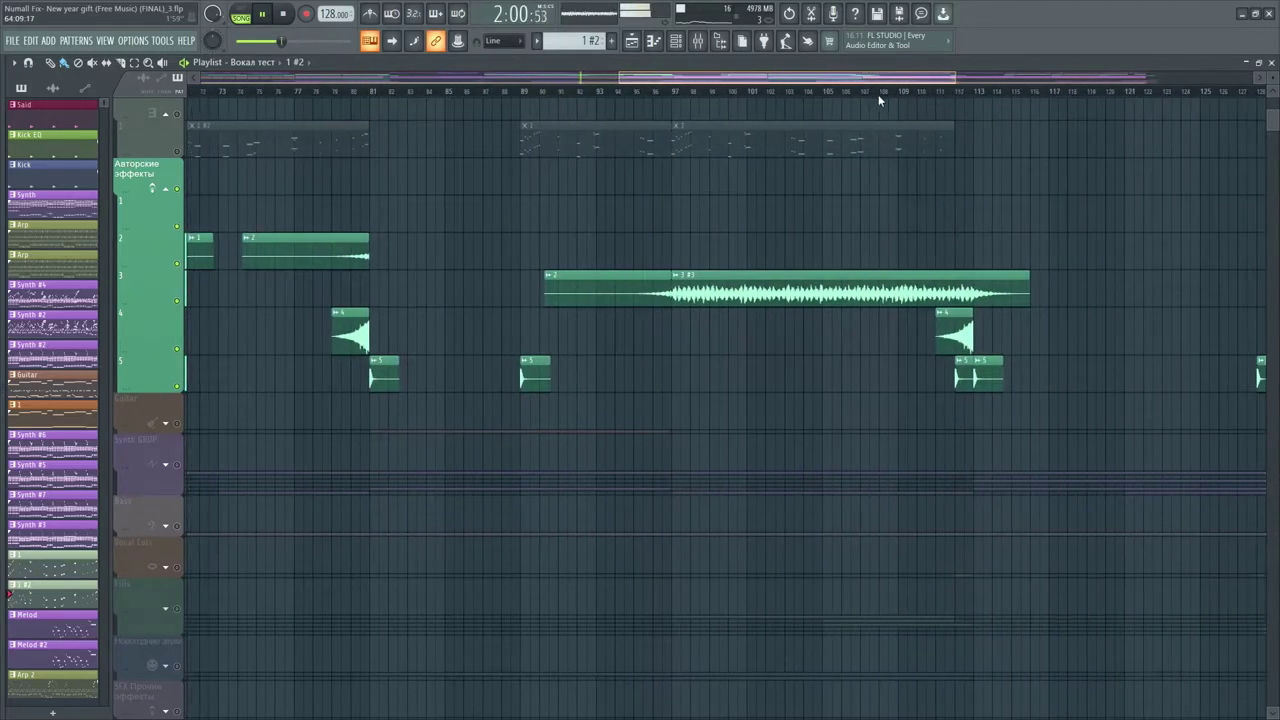
click(646, 91)
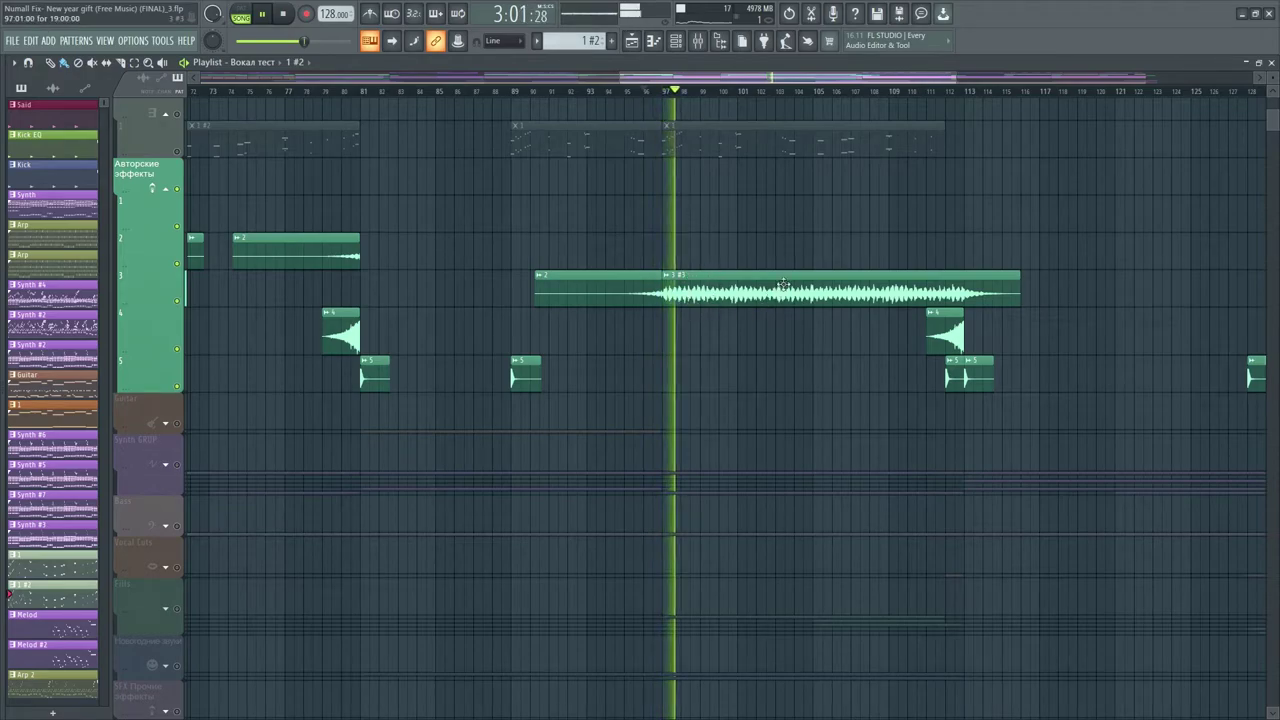
mouse_move(146, 303)
mouse_down()
mouse_move(140, 350)
mouse_move(138, 309)
mouse_up()
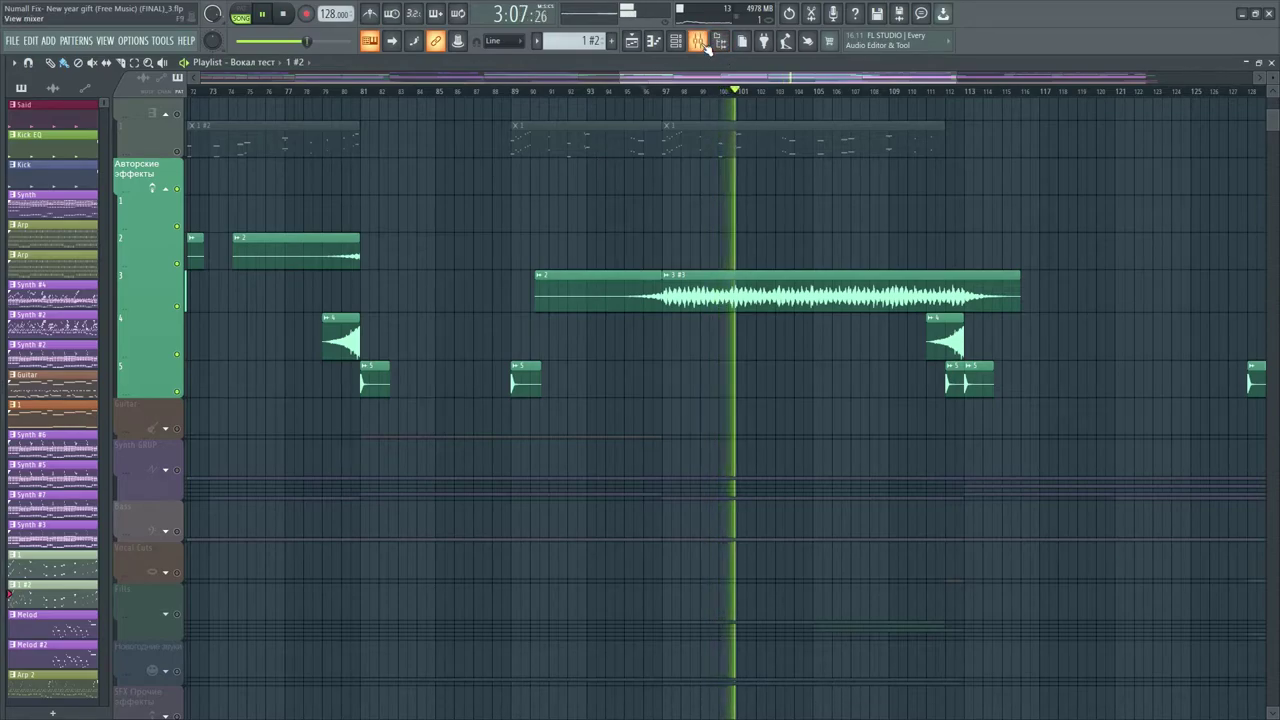
Play the riser and impact clips from around bar 111, and stop playback
scroll(729, 116, right, 5)
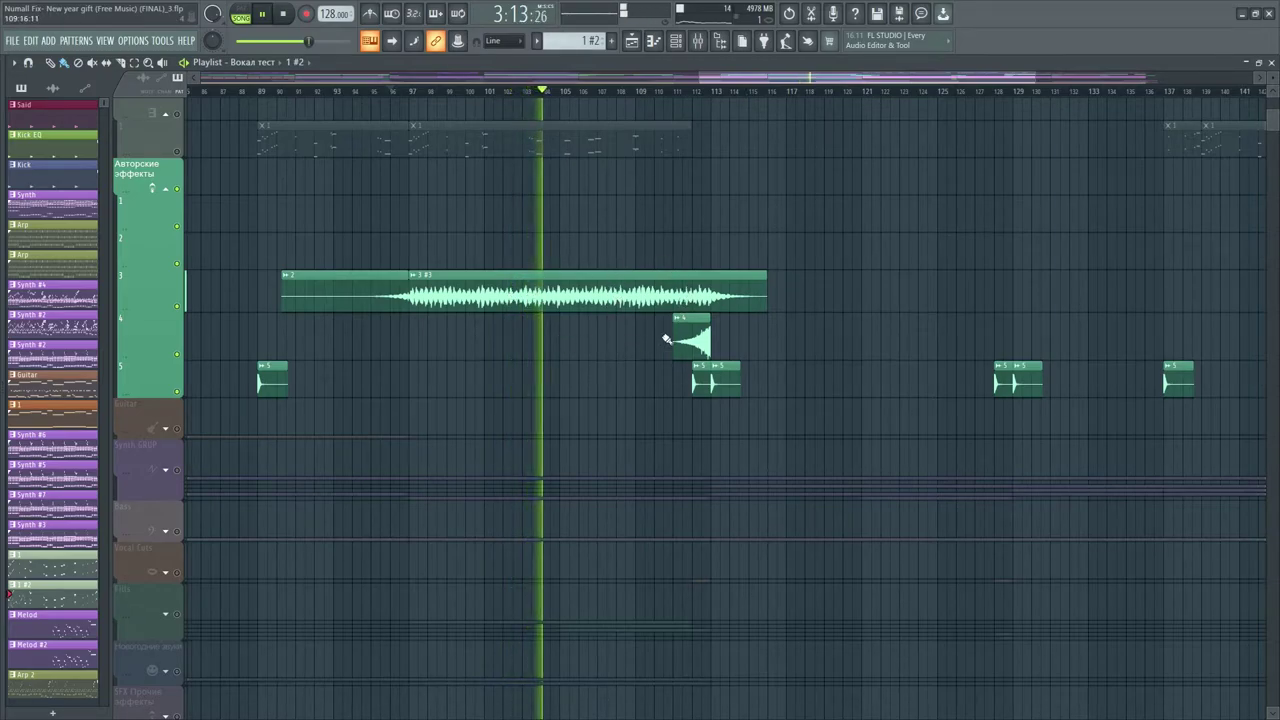
click(688, 91)
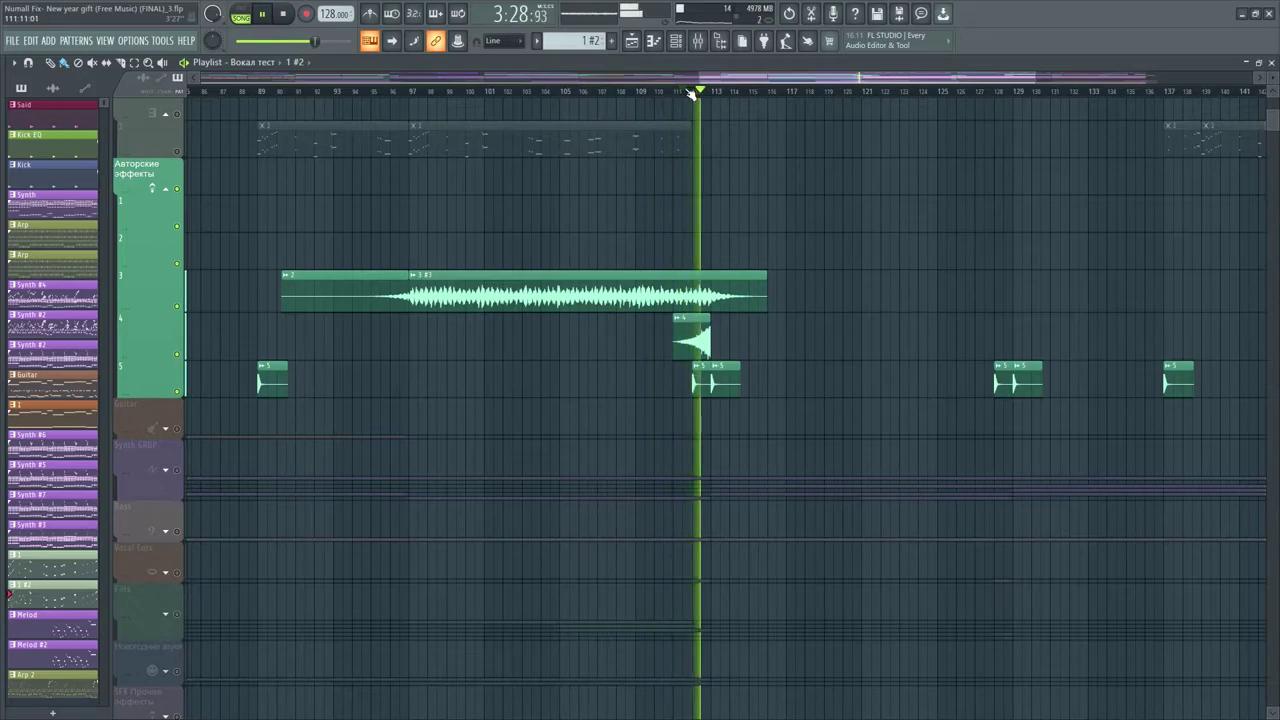
scroll(690, 91, down, 5)
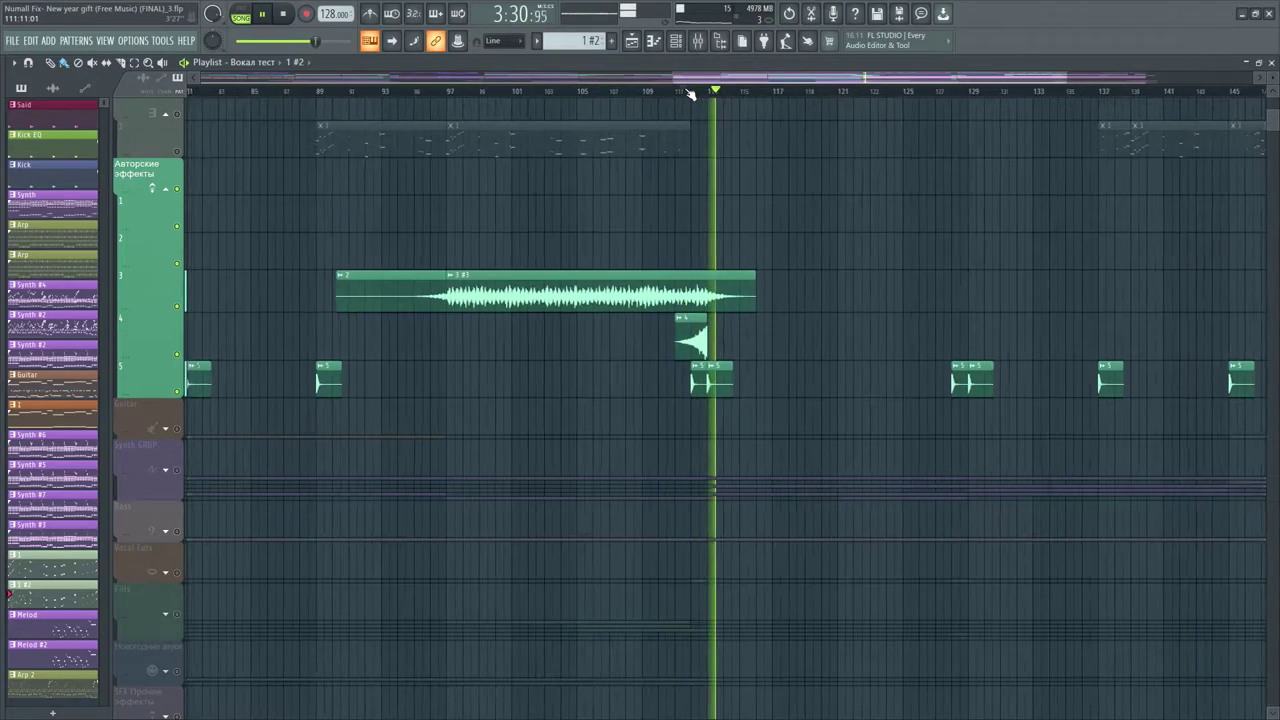
key(space)
Inspect the source samples of effect clips 4 and 5 and locate them in the sample browser
double_click(228, 320)
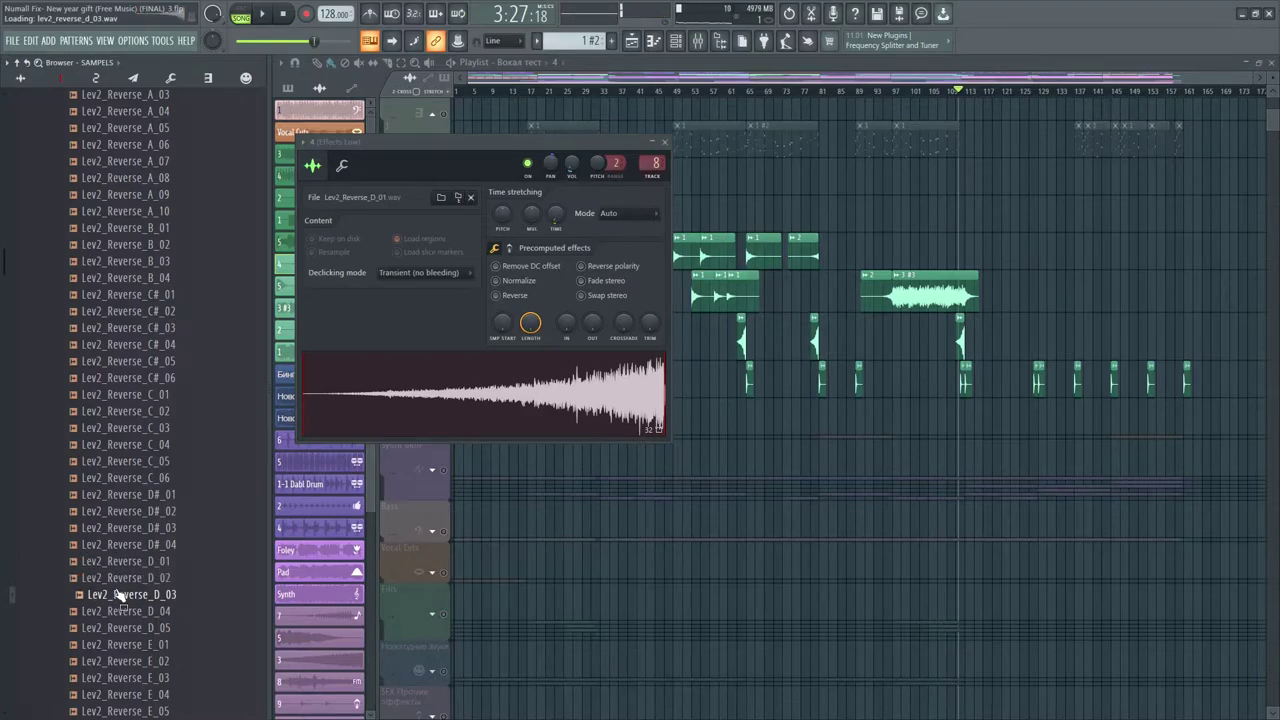
click(282, 15)
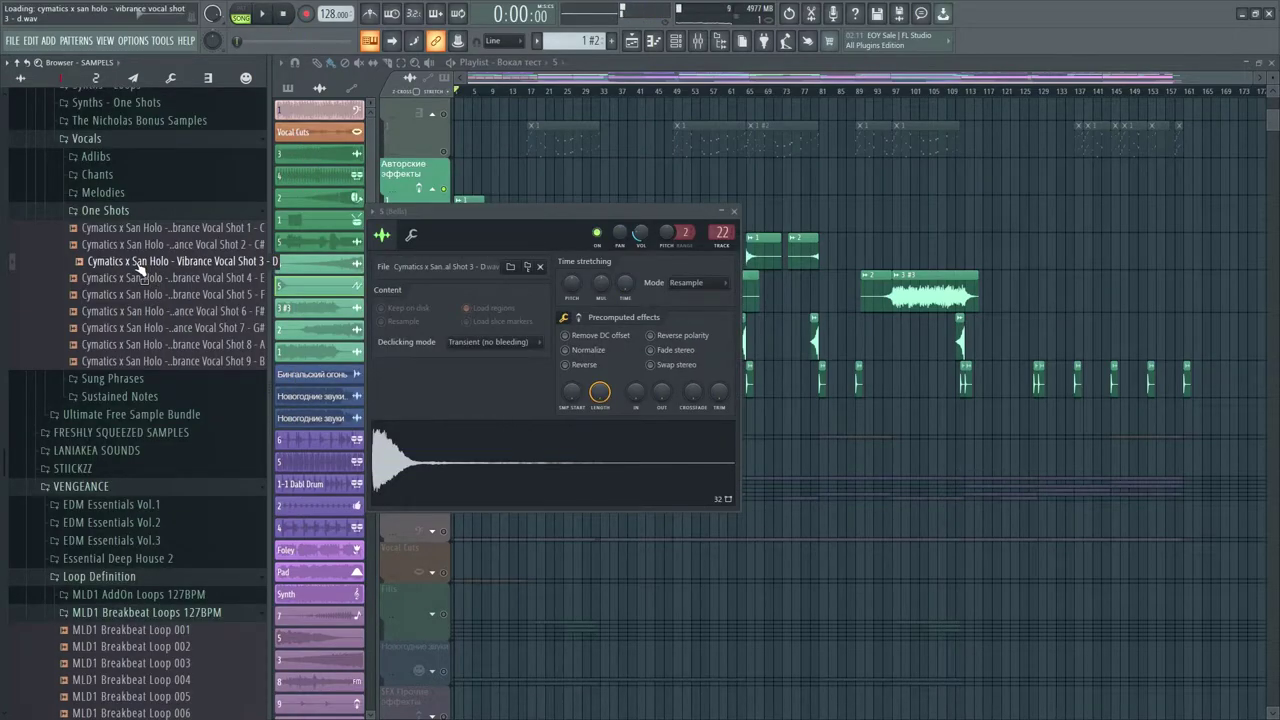
scroll(140, 268, up, 4)
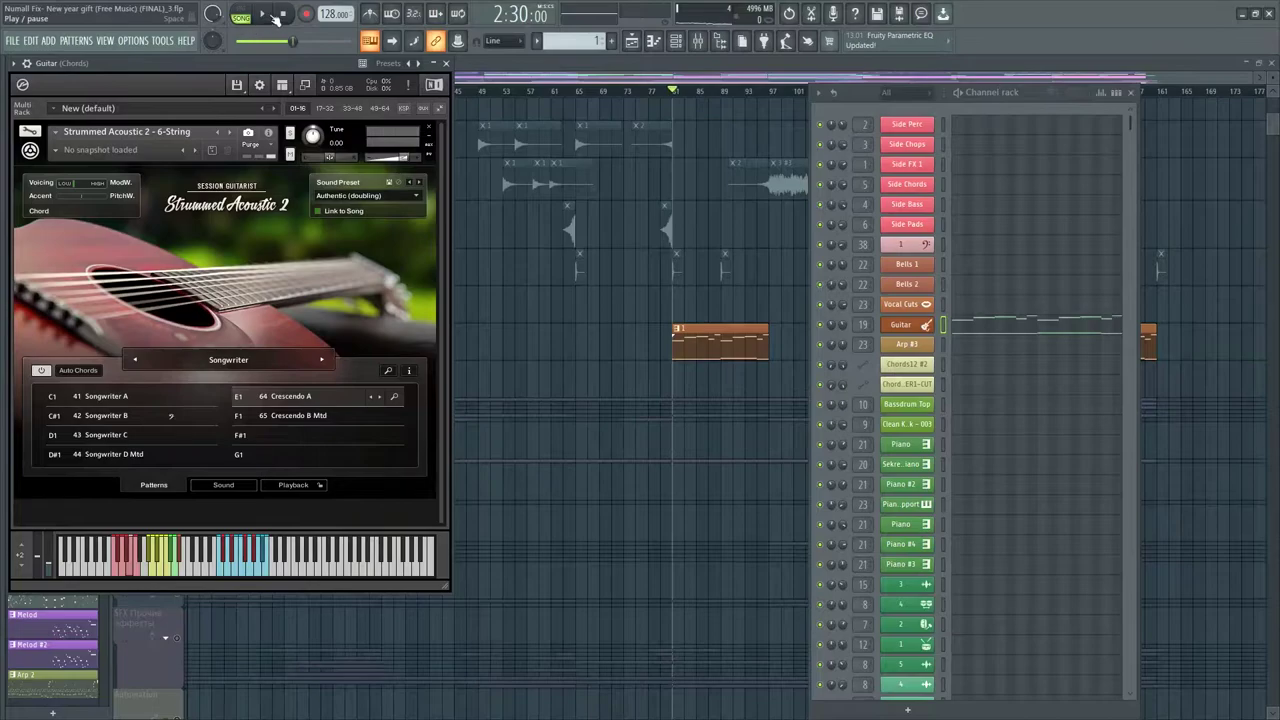
Play the Guitar clip and inspect the Playback, Sound and Patterns pages of Strummed Acoustic 2
click(274, 16)
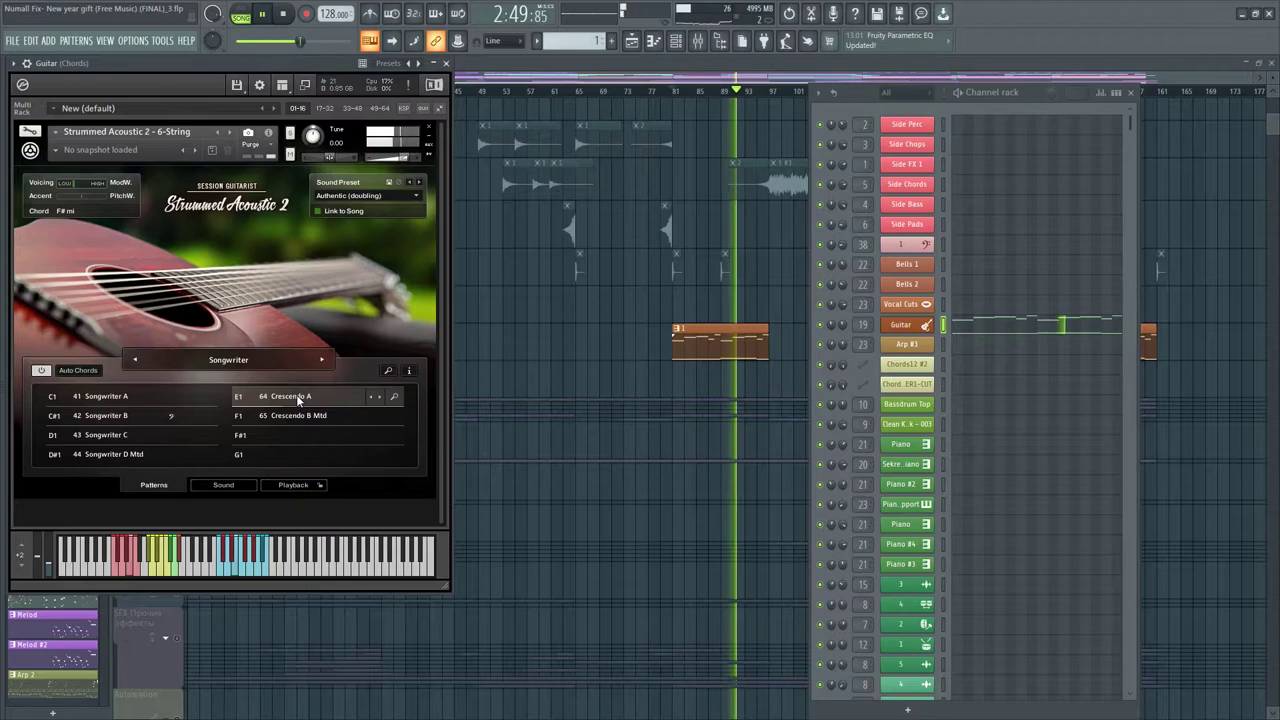
click(282, 486)
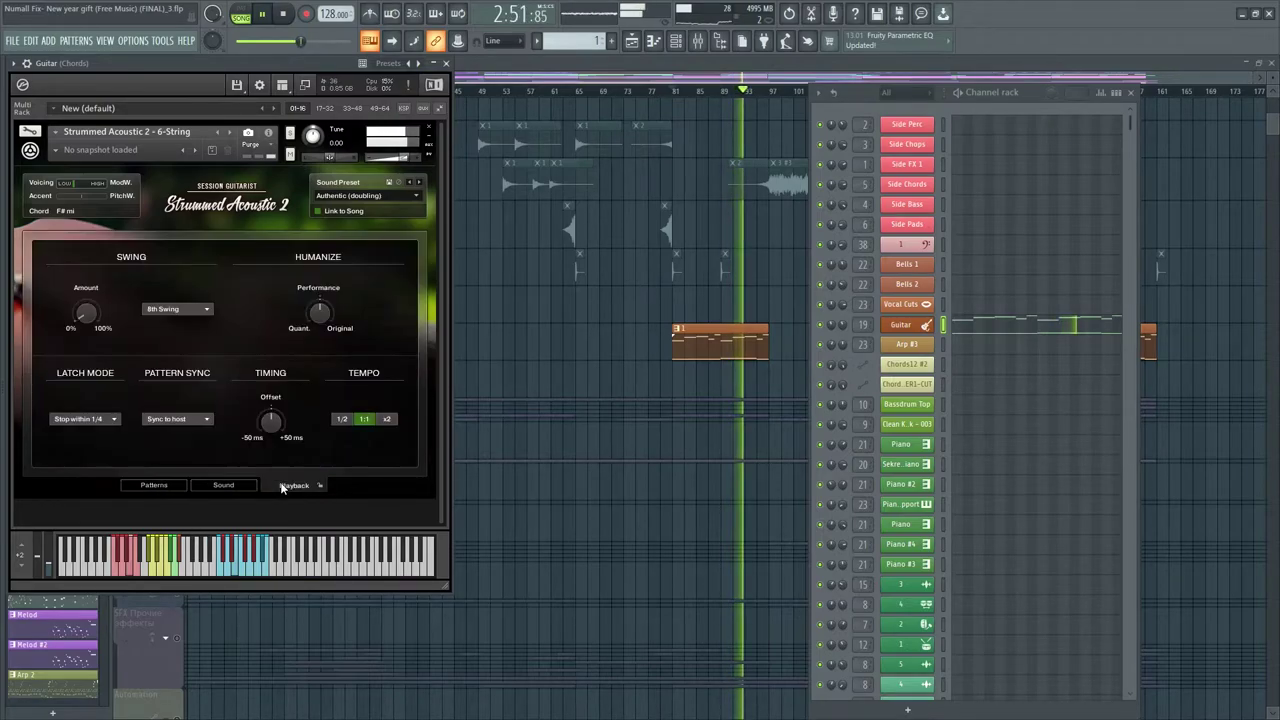
click(224, 486)
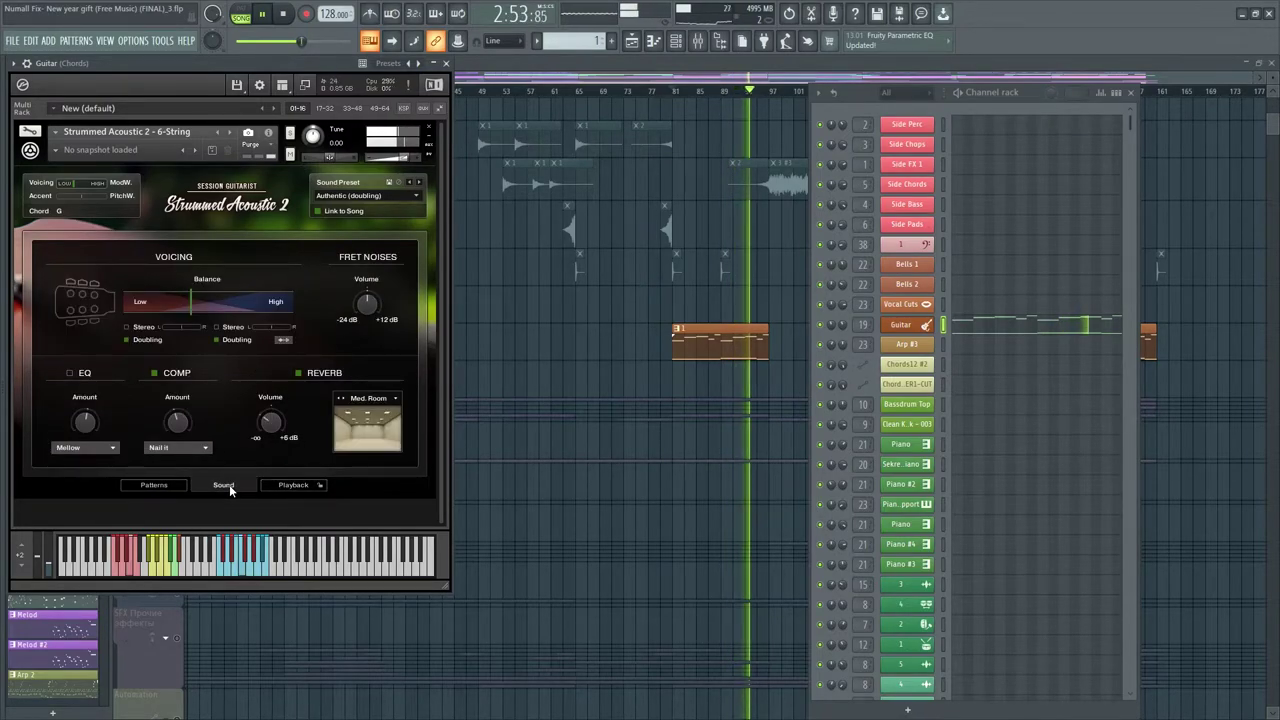
click(160, 485)
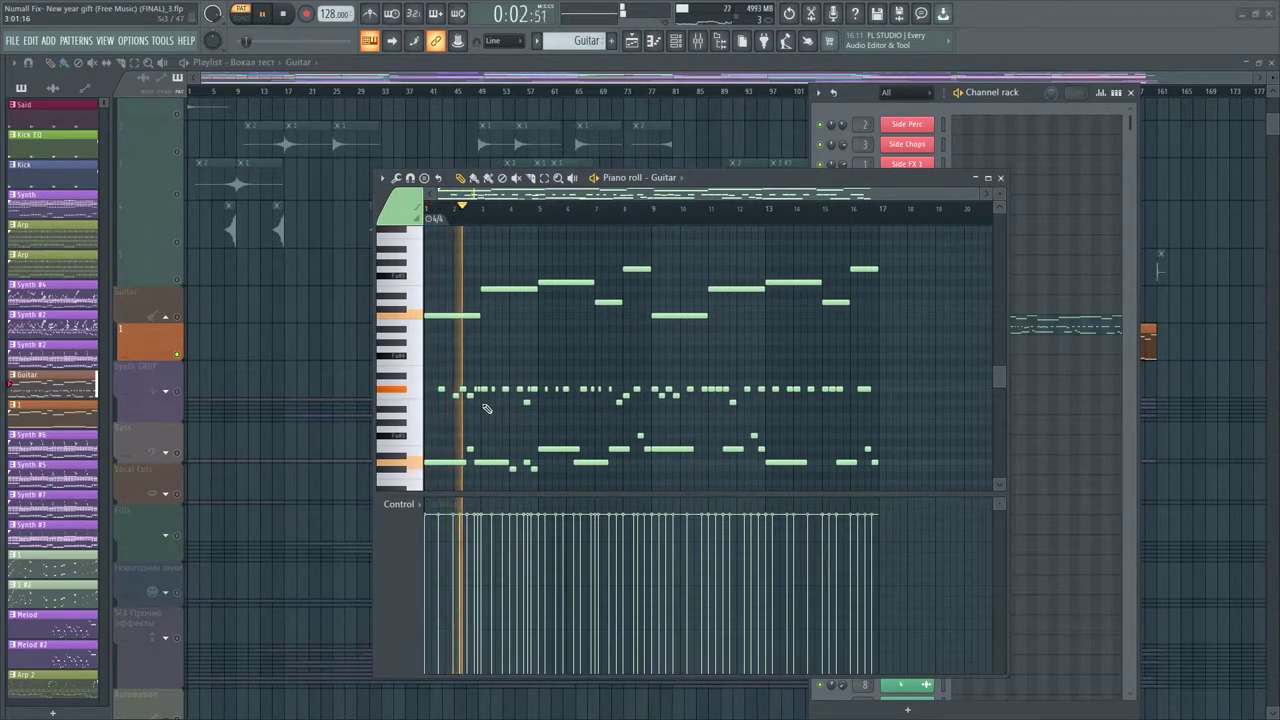
Place the Guitar pattern's piano roll beside the reopened Strummed Acoustic 2 instrument to view the notes and chords together
drag(729, 178, 522, 179)
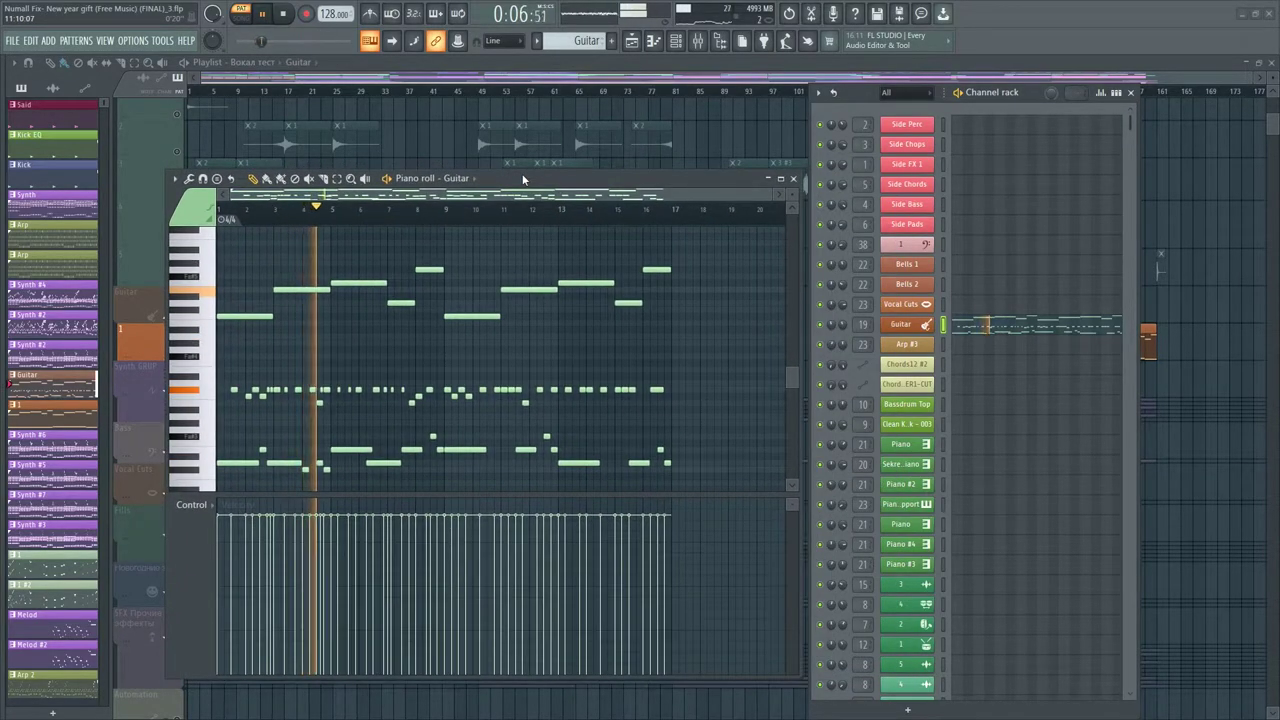
click(906, 324)
drag(317, 63, 1043, 185)
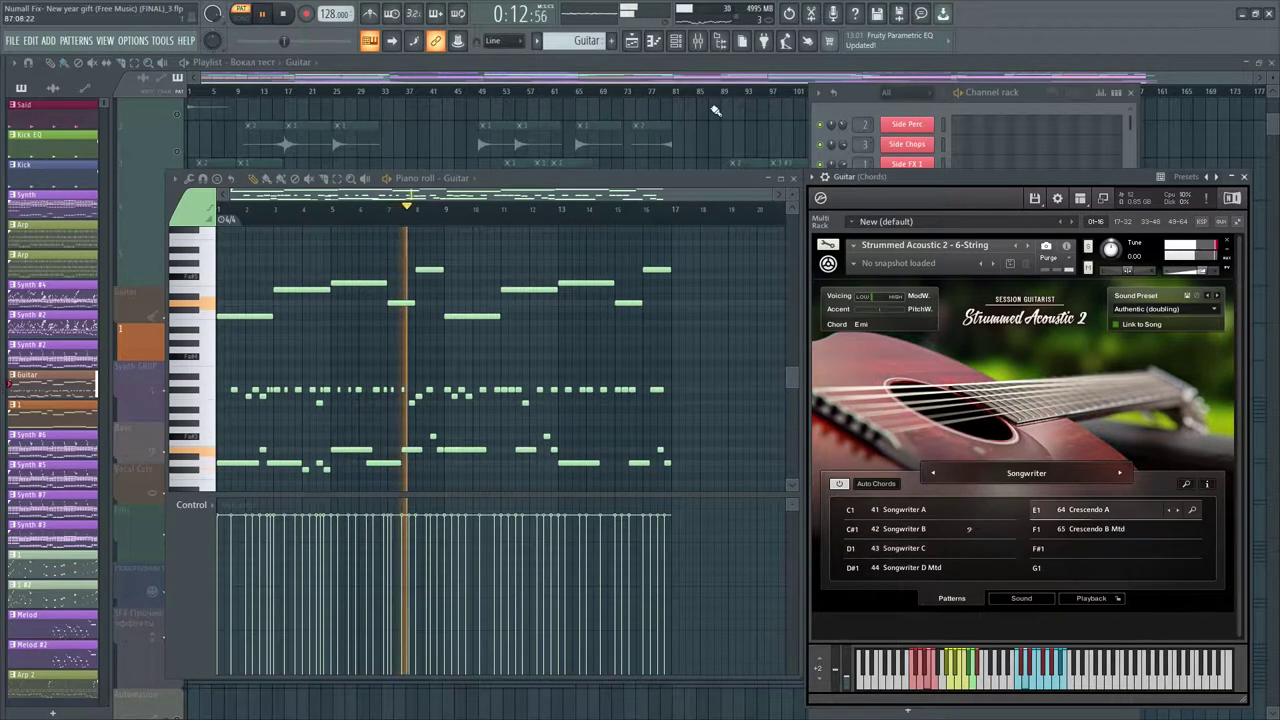
Open both Fruity parametric EQ 2 effects on the Chords mixer track and arrange them side by side with the mixer for viewing
click(697, 41)
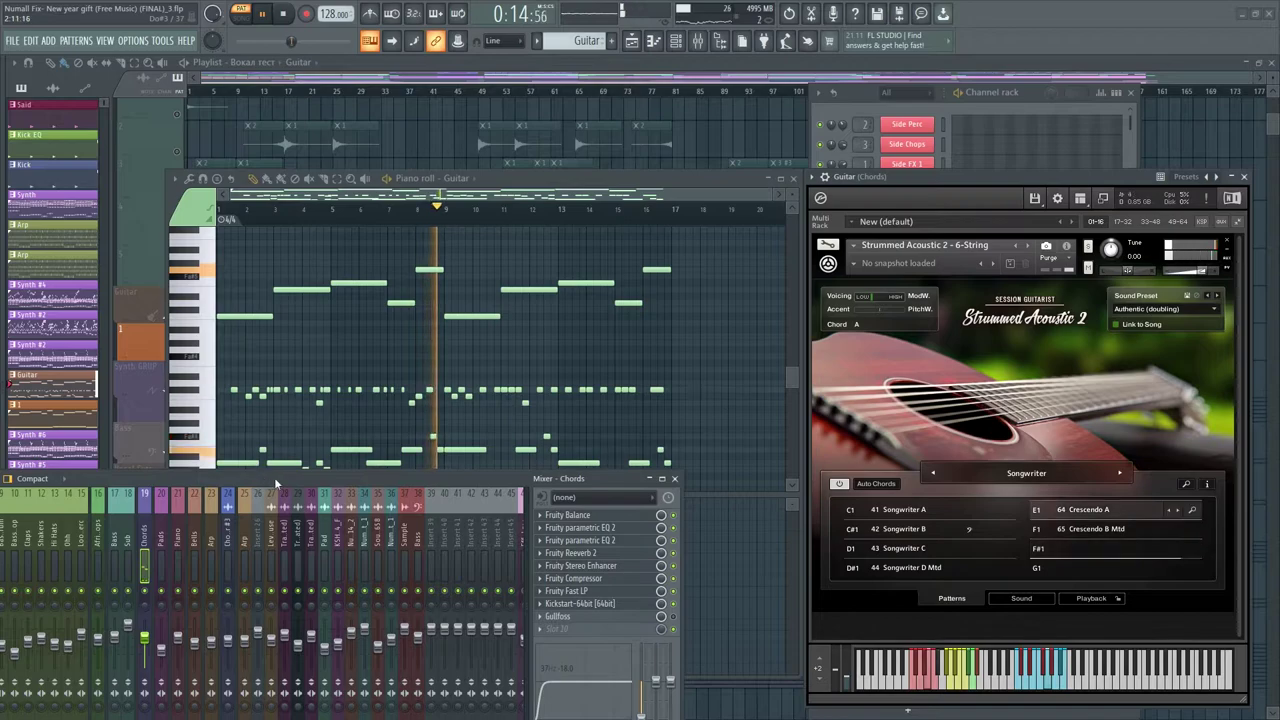
drag(346, 479, 426, 273)
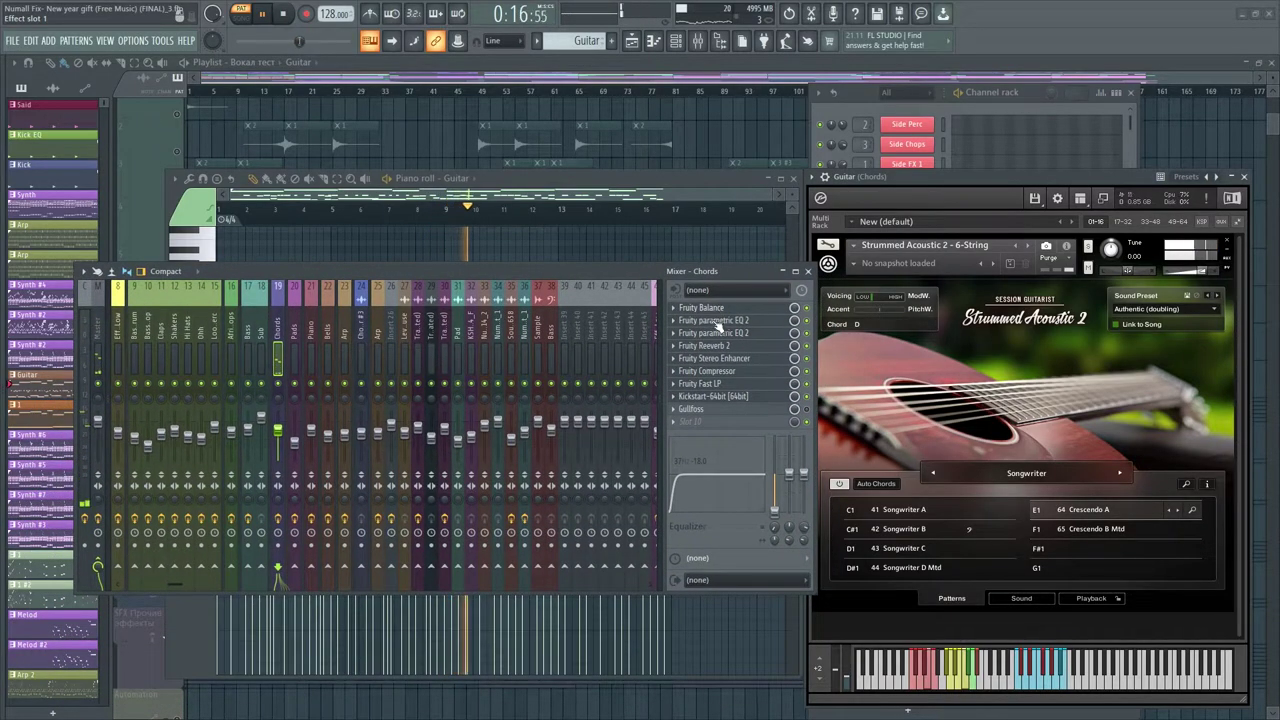
click(718, 321)
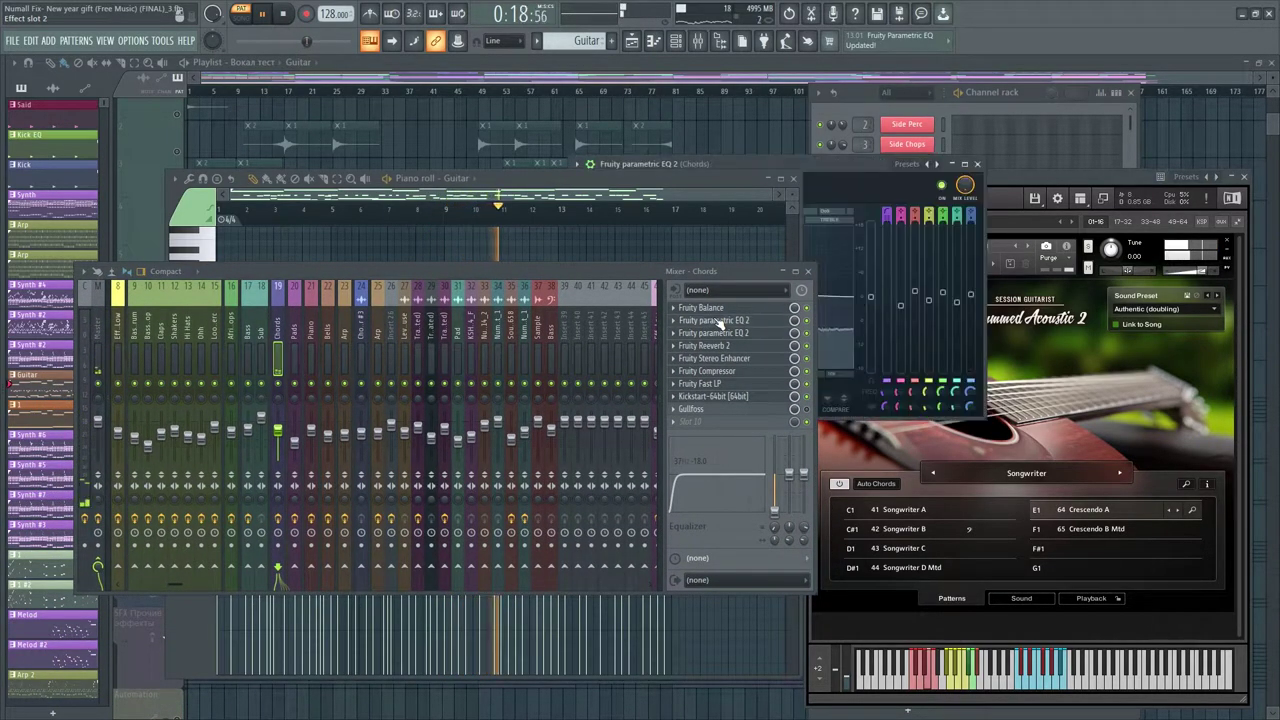
drag(844, 163, 1097, 145)
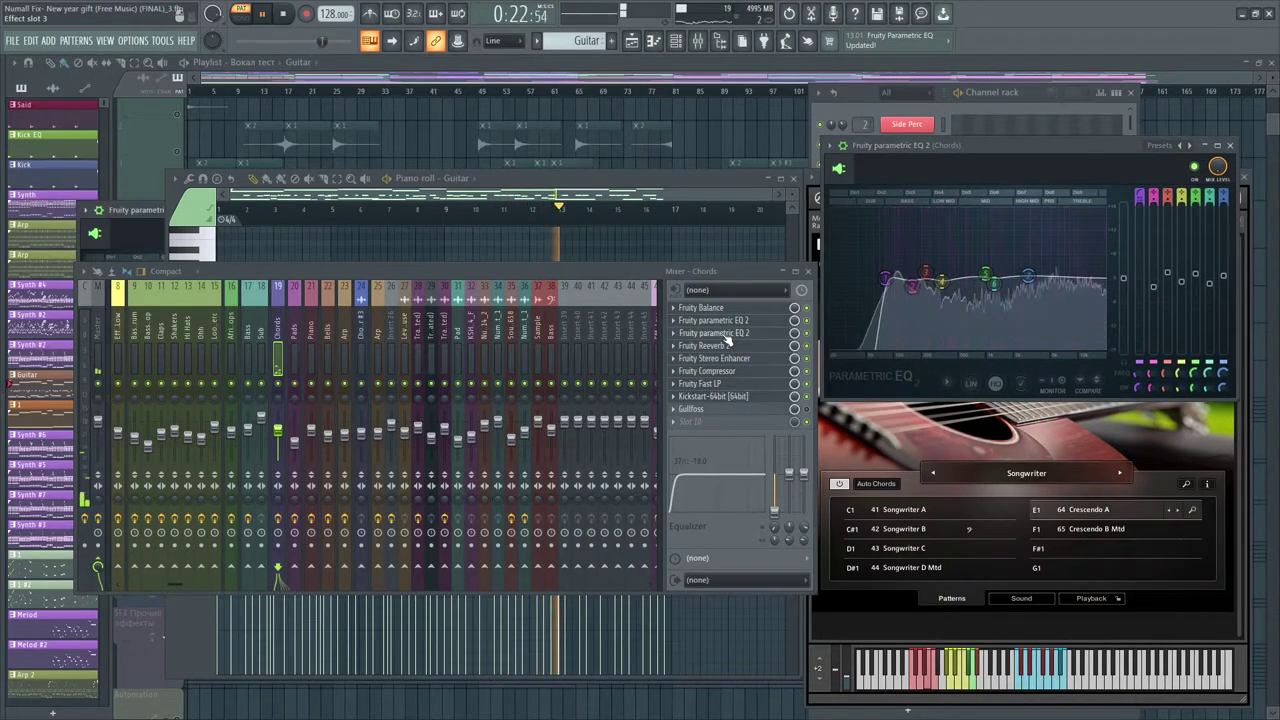
drag(145, 209, 883, 411)
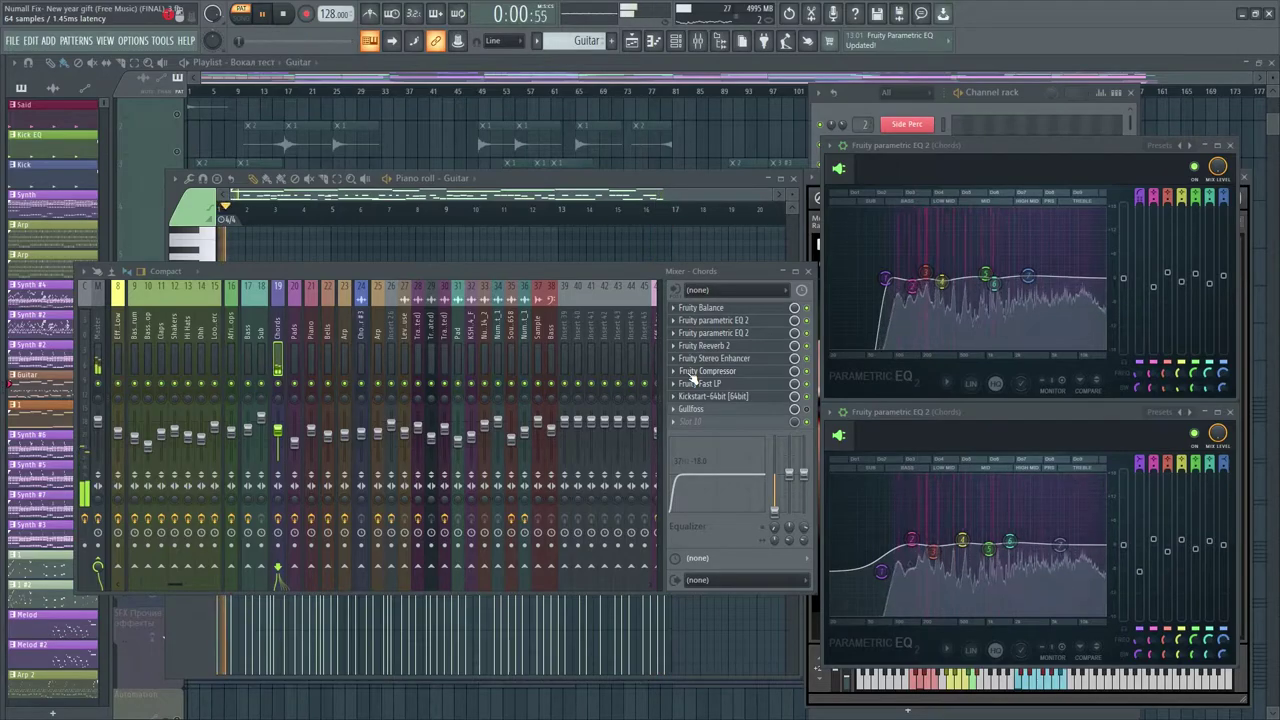
Return to the playlist and mute the Pad, Foley, Melod and two lower Synth tracks, leaving only the first Synth track active
click(562, 80)
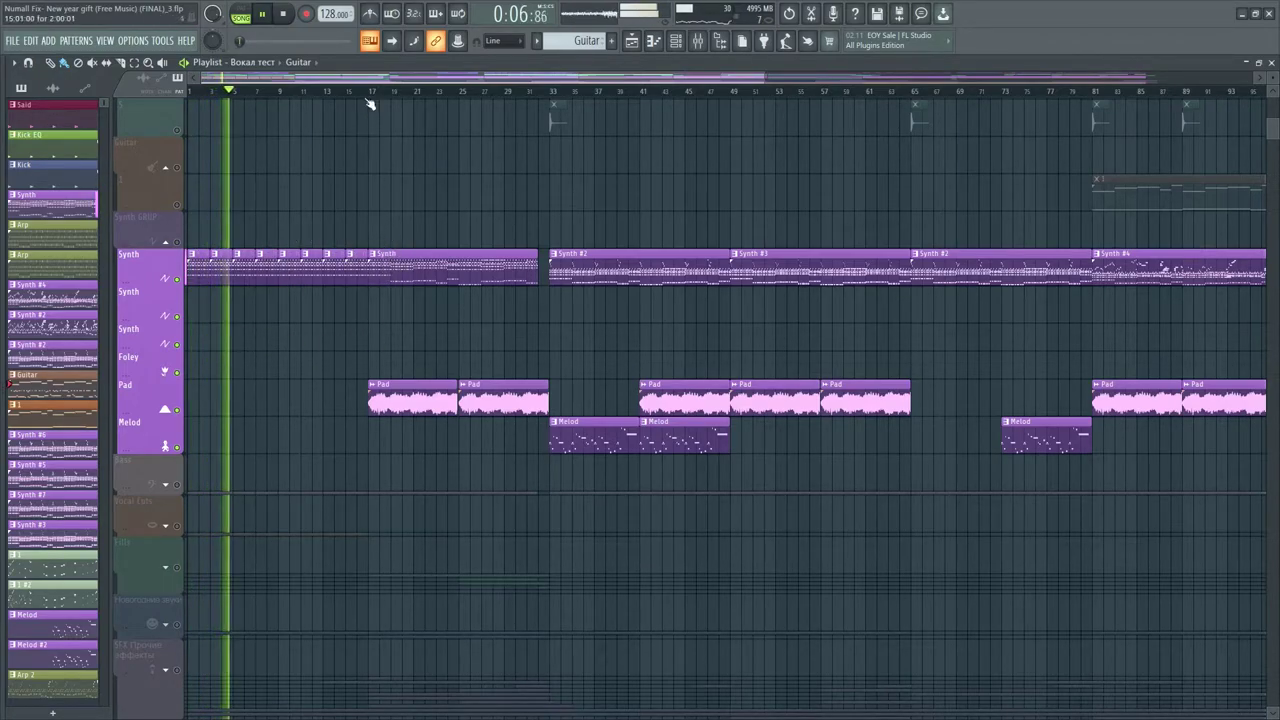
click(178, 409)
drag(184, 378, 186, 323)
click(178, 447)
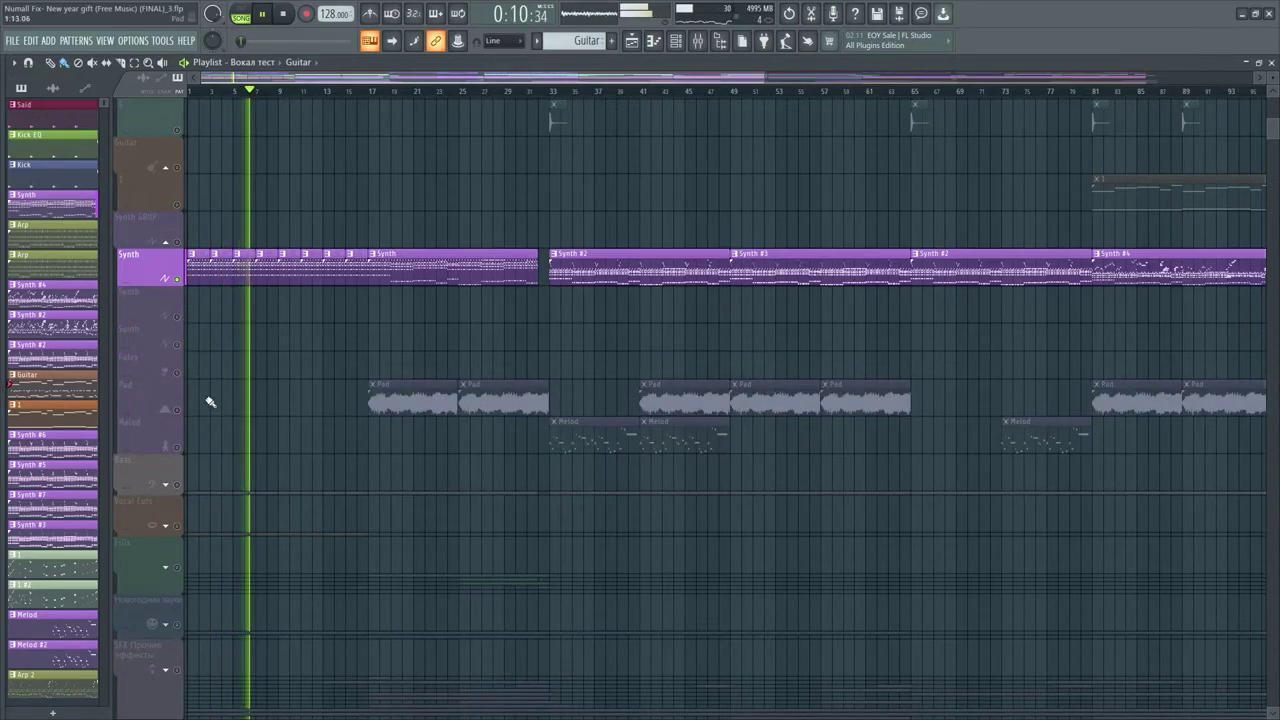
Audition the first Synth track's clips from bars 17, 25, 33, 49 and 65
click(371, 91)
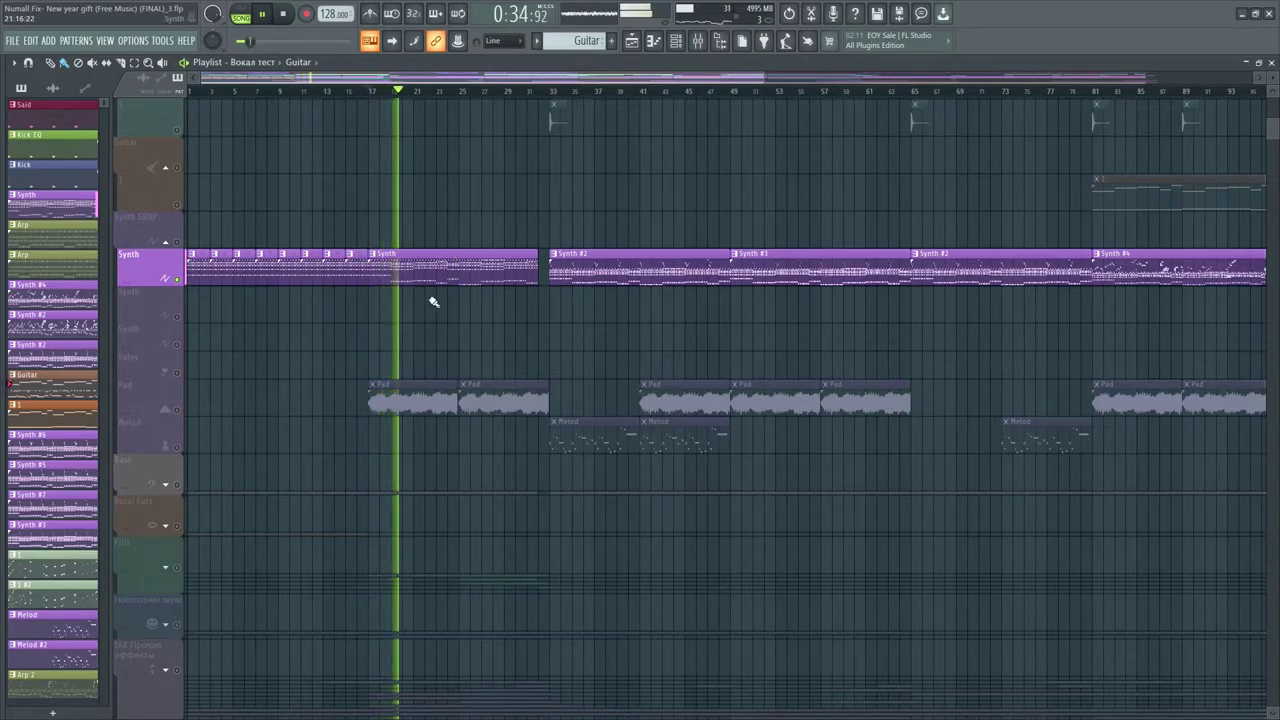
click(464, 92)
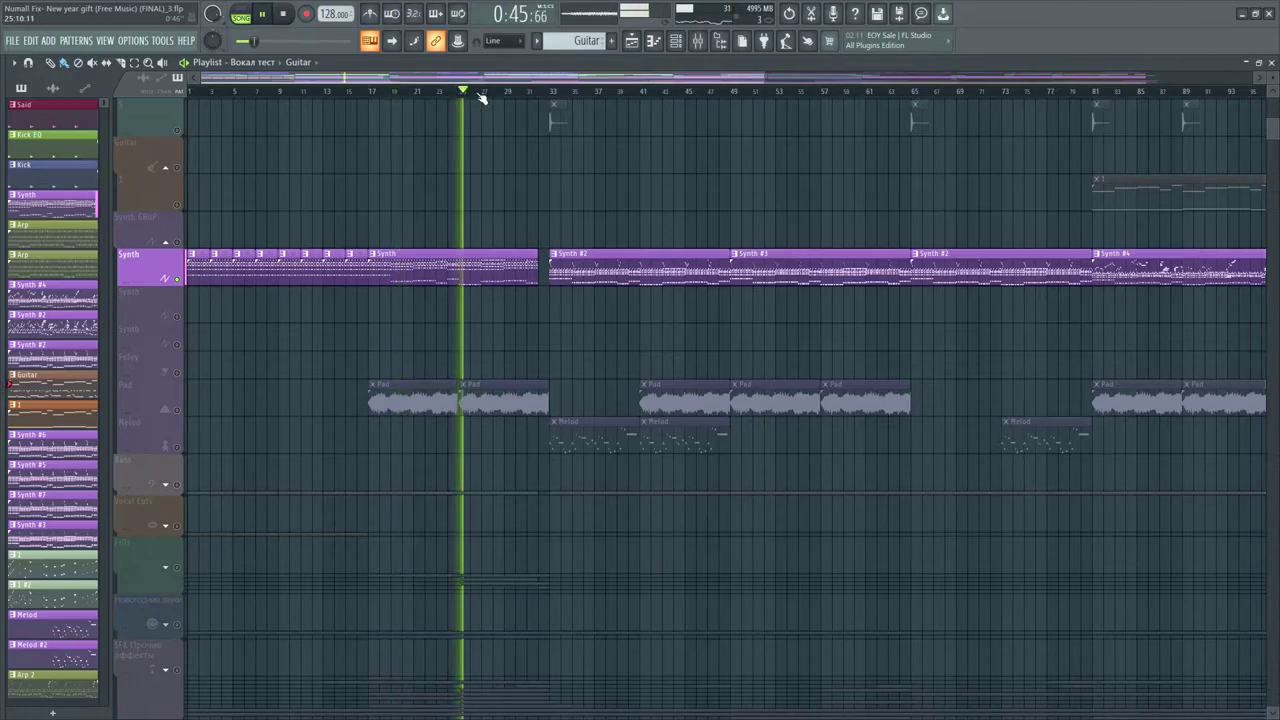
click(553, 92)
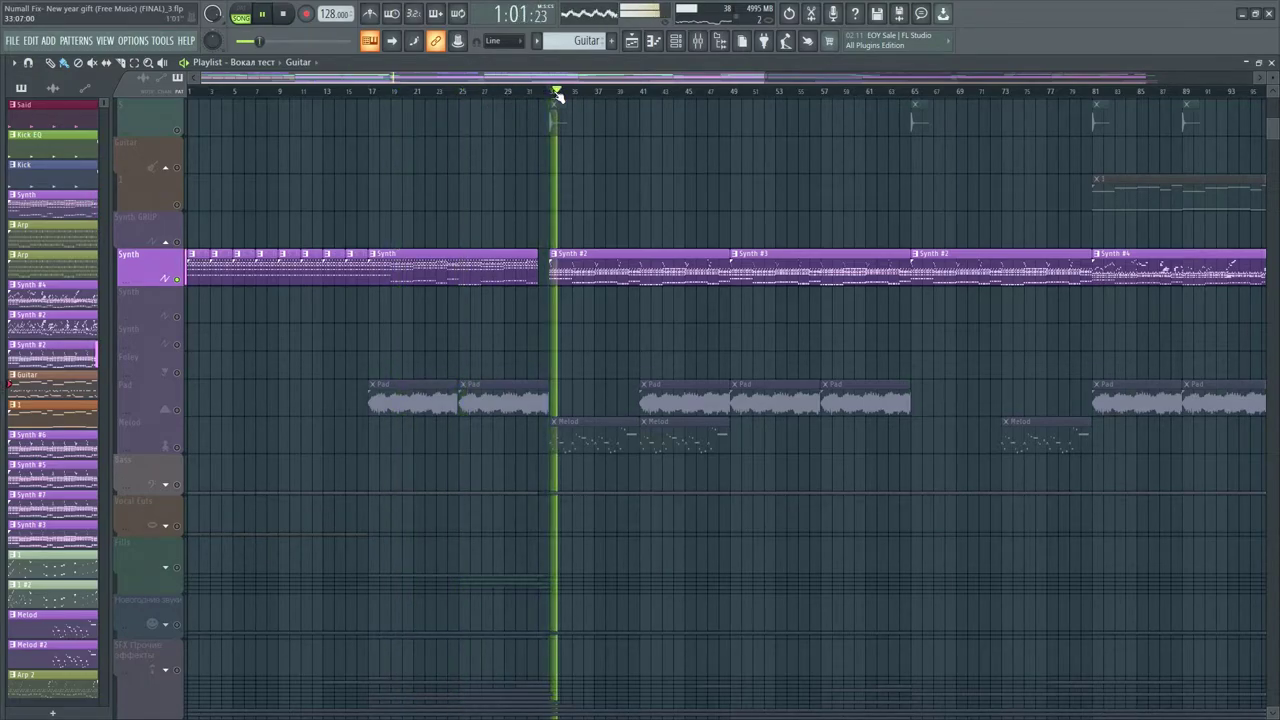
scroll(551, 80, right, 2)
scroll(568, 80, right, 2)
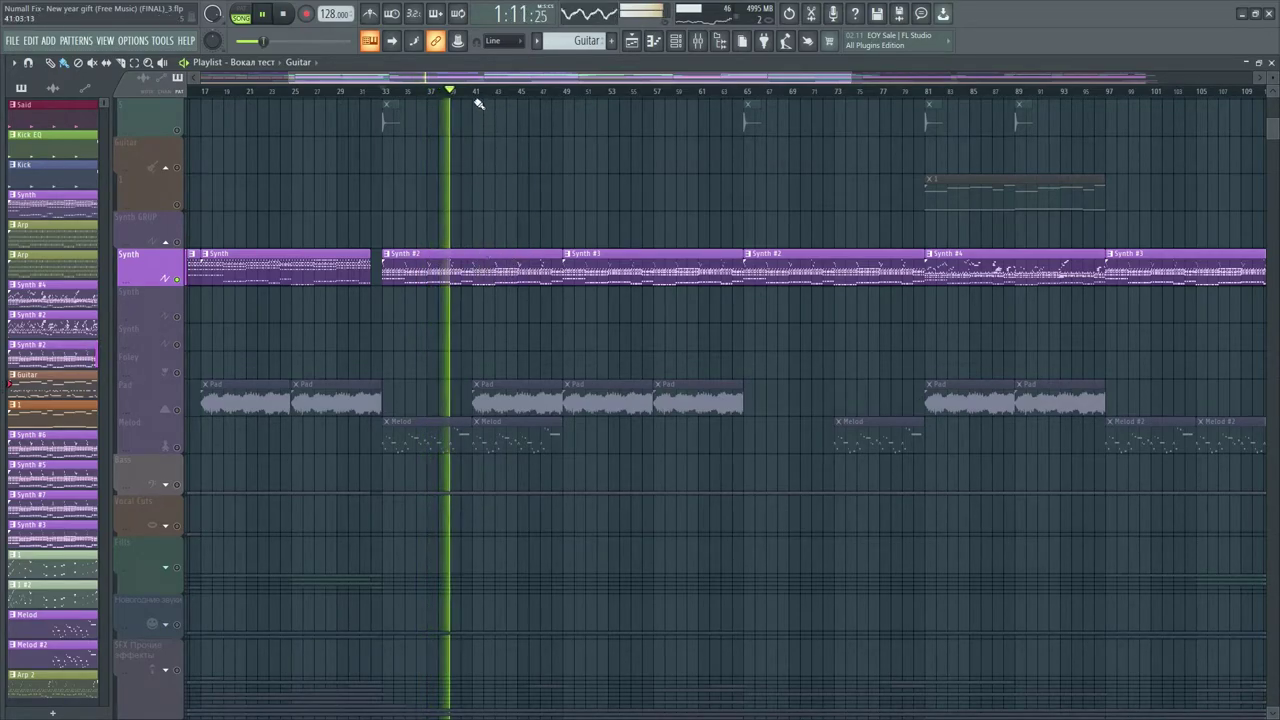
click(565, 92)
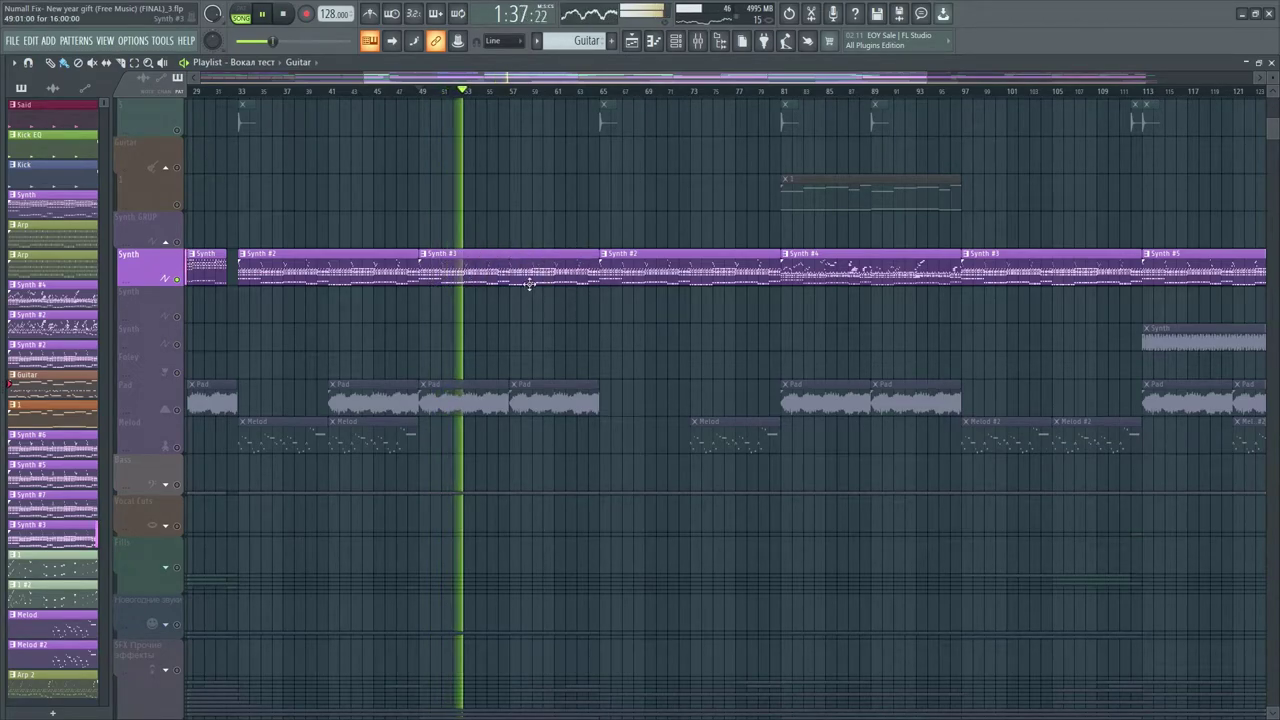
click(599, 91)
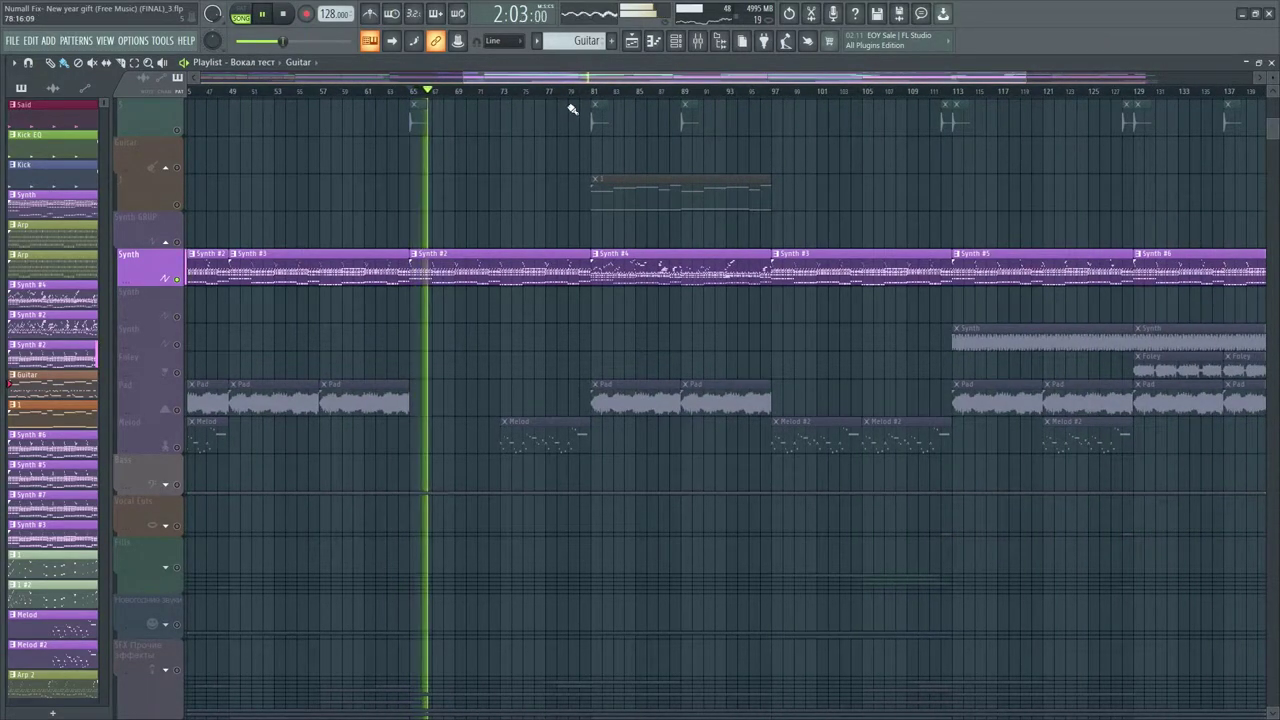
Audition the remaining Synth clips from bars 81, 97, 113, 129 and 145, and stop playback
click(594, 92)
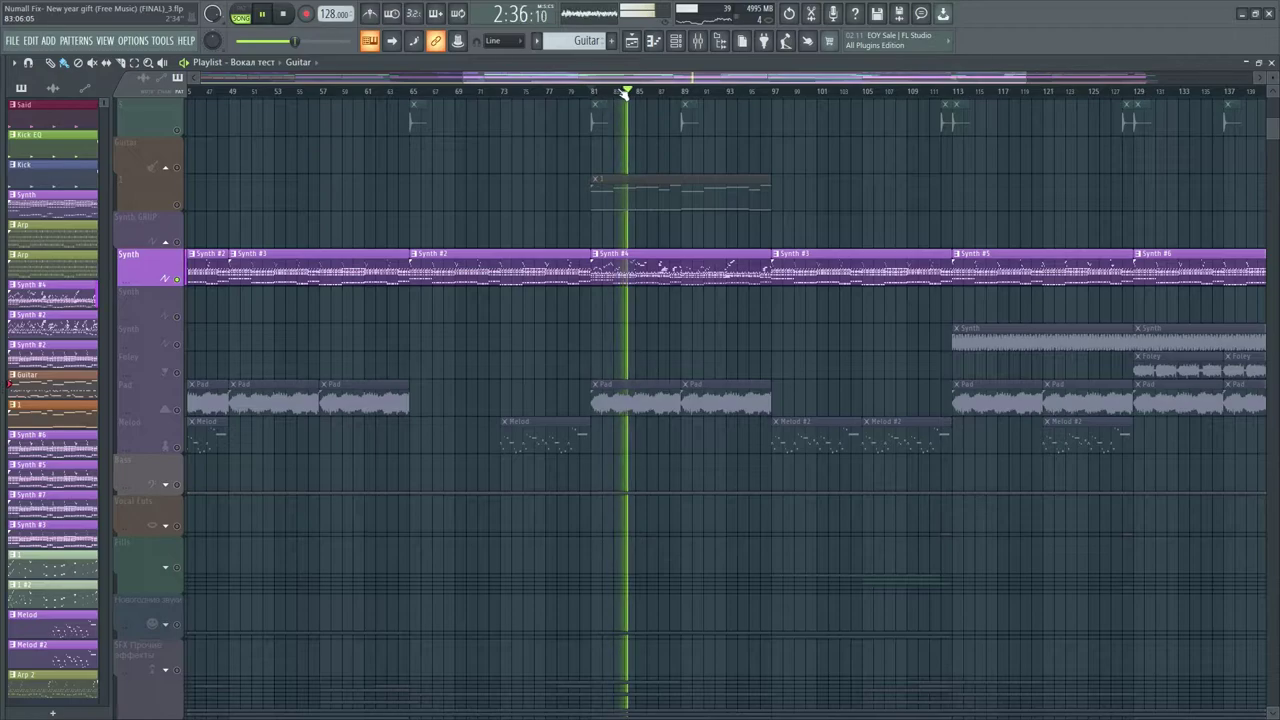
scroll(663, 141, right, 4)
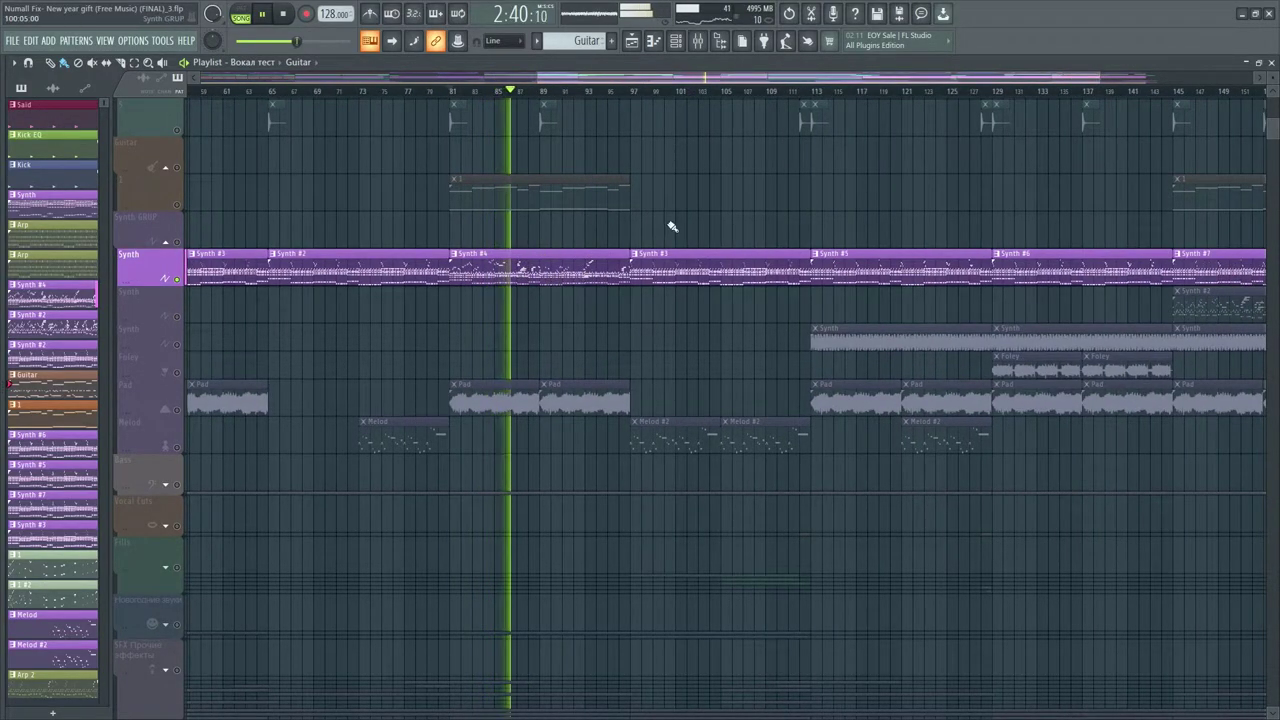
click(634, 91)
drag(655, 78, 781, 95)
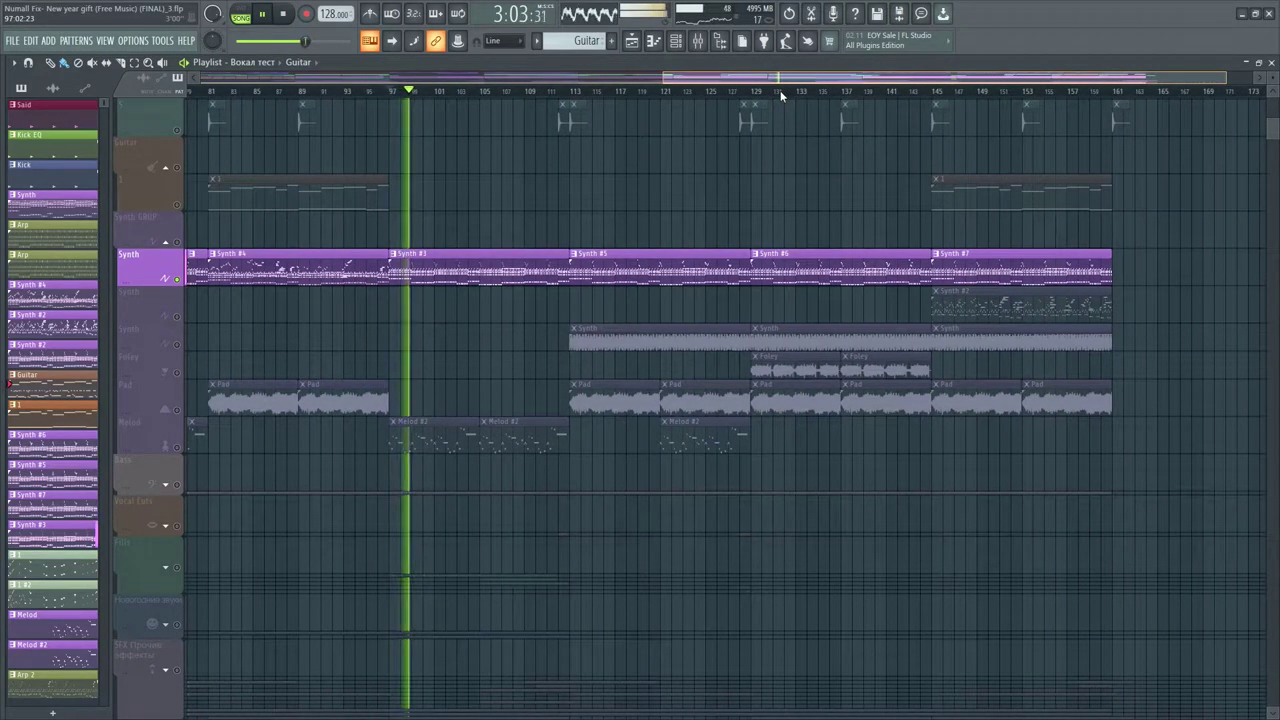
click(564, 91)
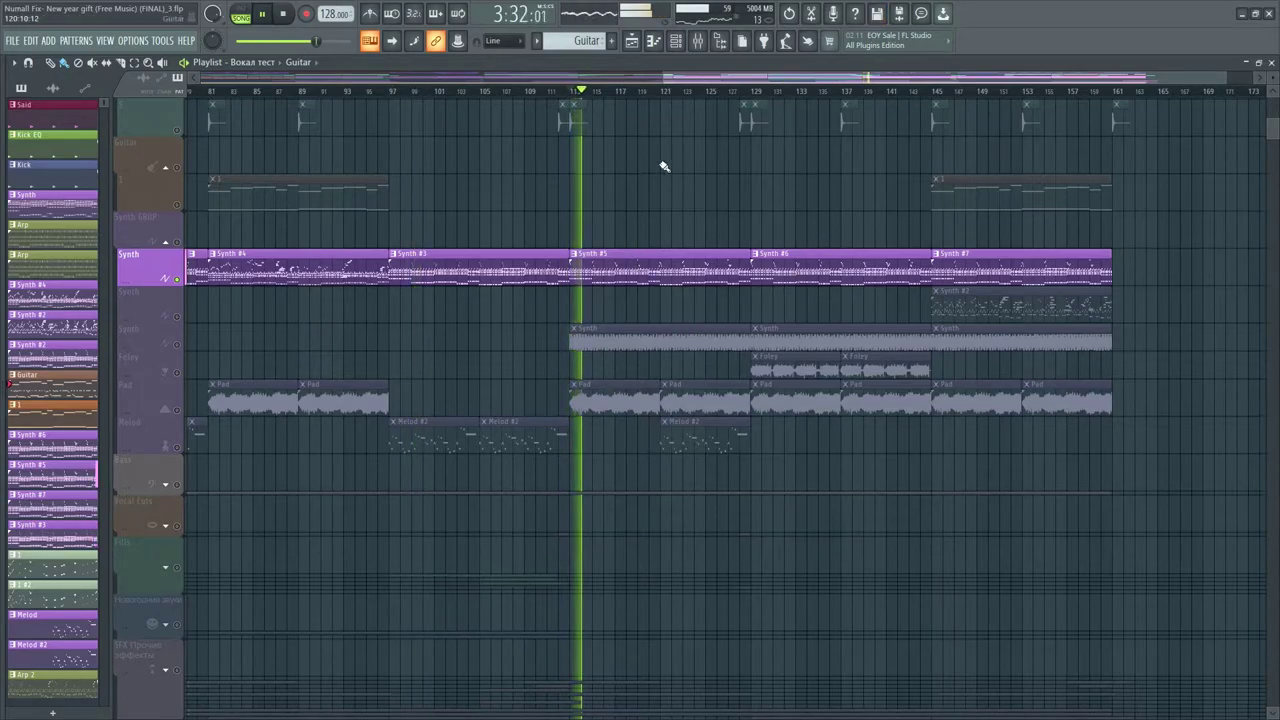
click(754, 92)
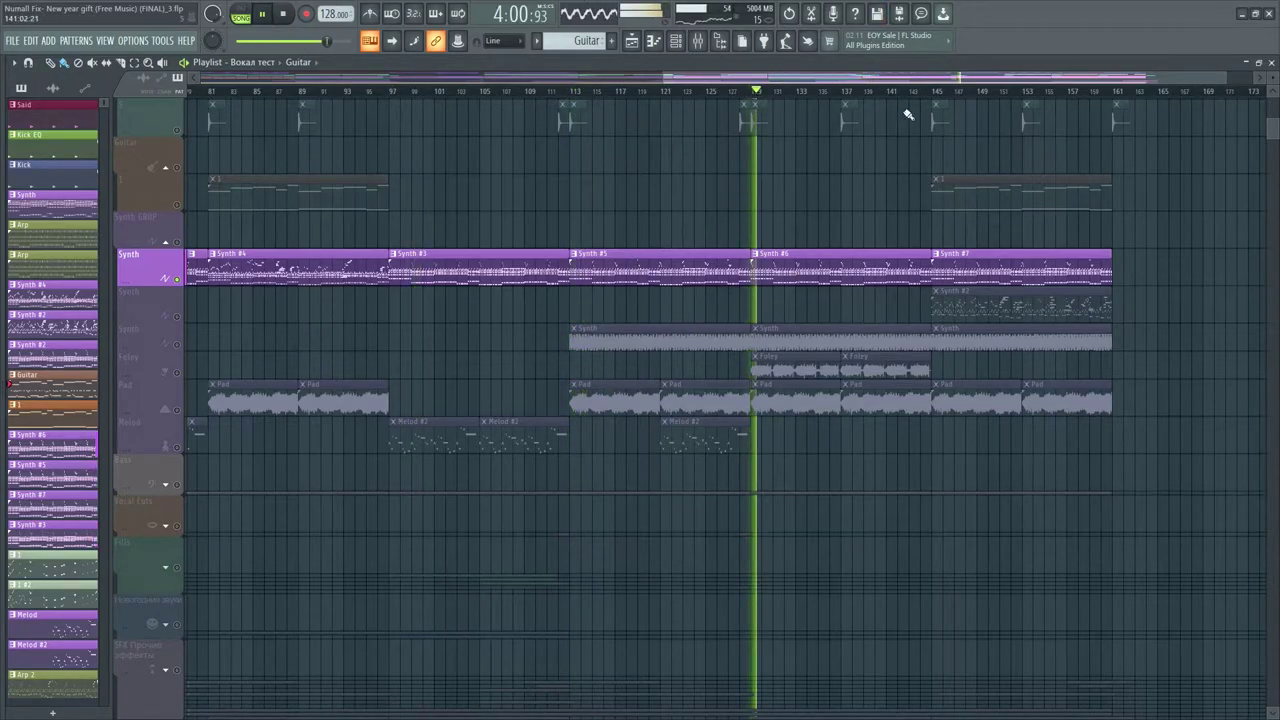
click(936, 92)
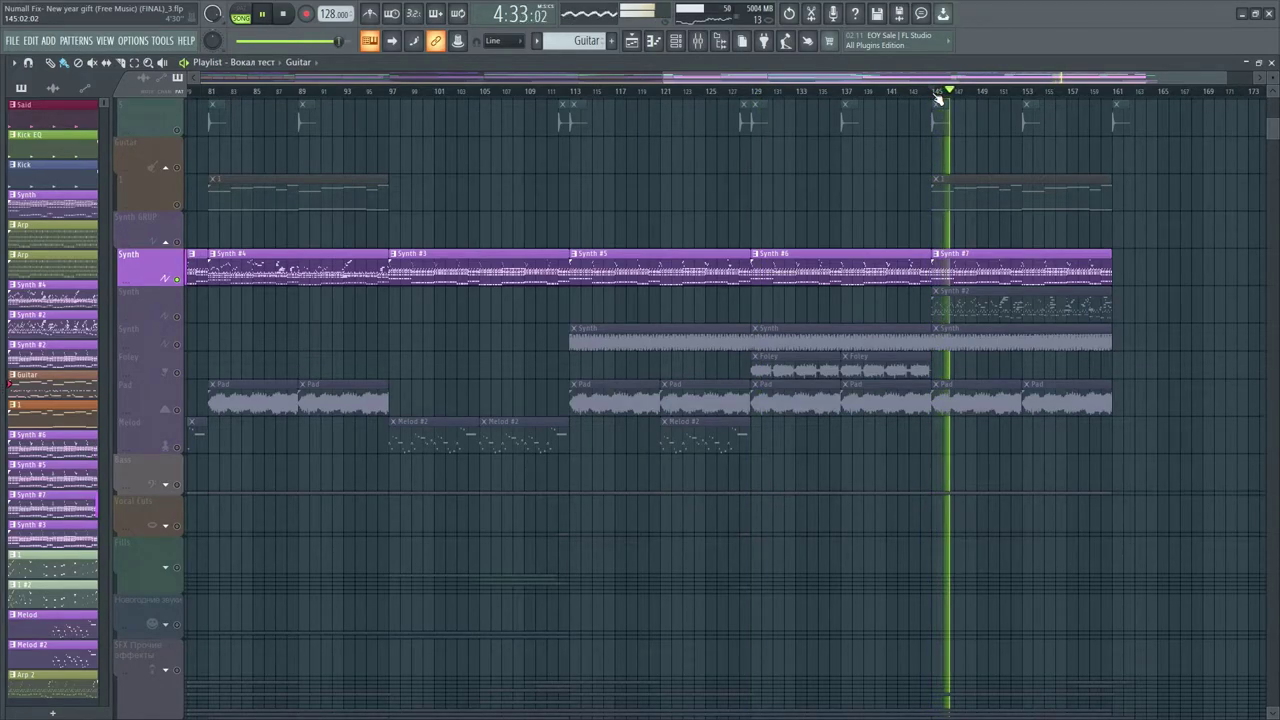
key(space)
Open the Synth pattern in the channel rack and play its chord channels with the Arp channels muted
scroll(938, 99, down, 4)
key(F6)
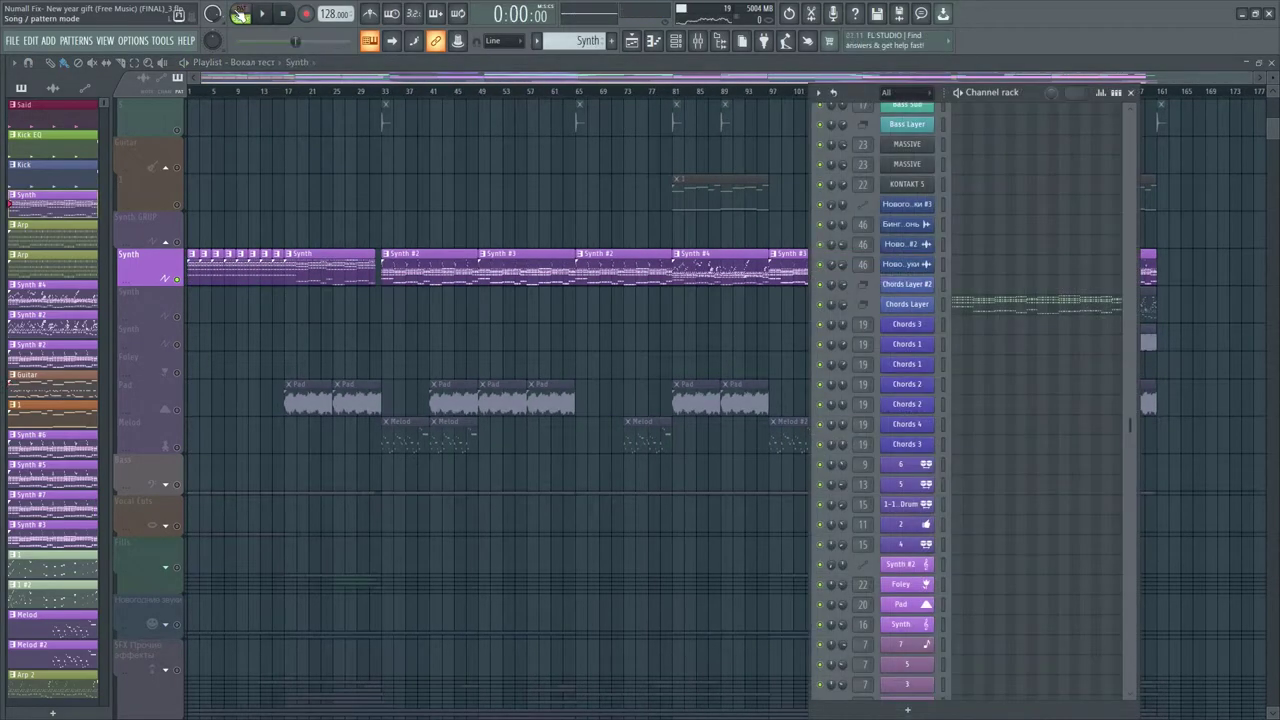
scroll(1000, 400, down, 3)
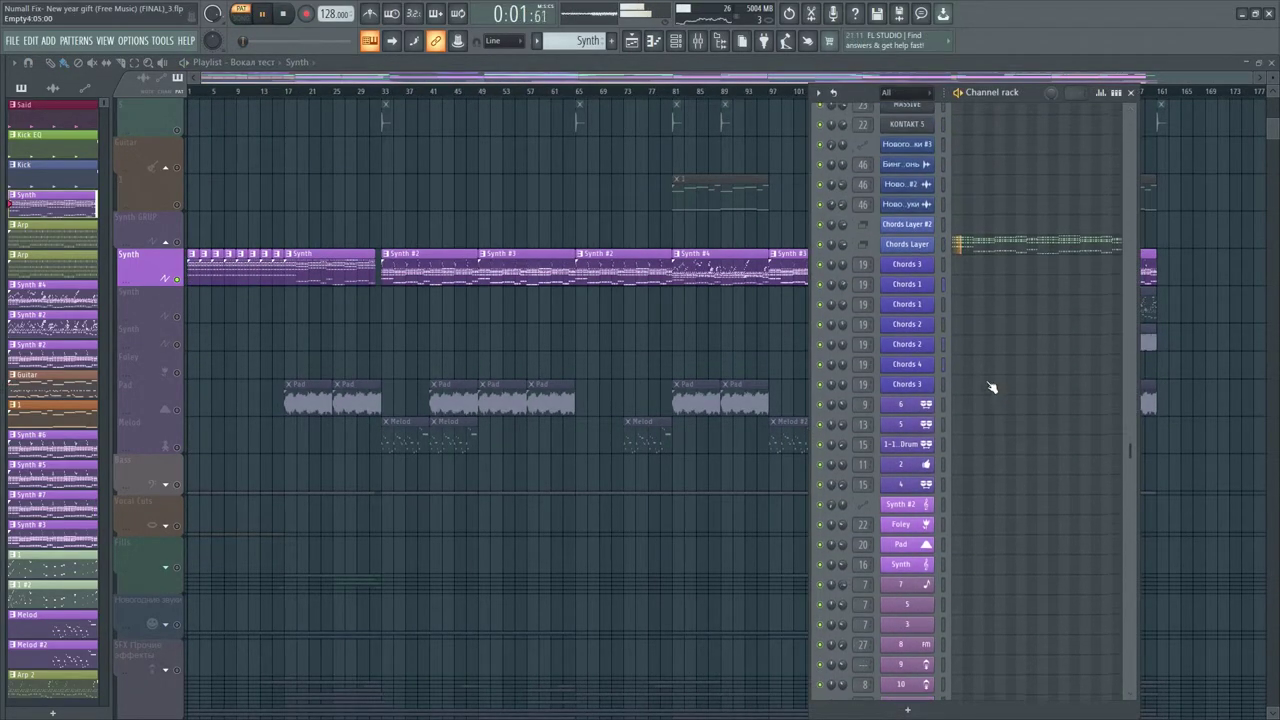
scroll(991, 403, down, 20)
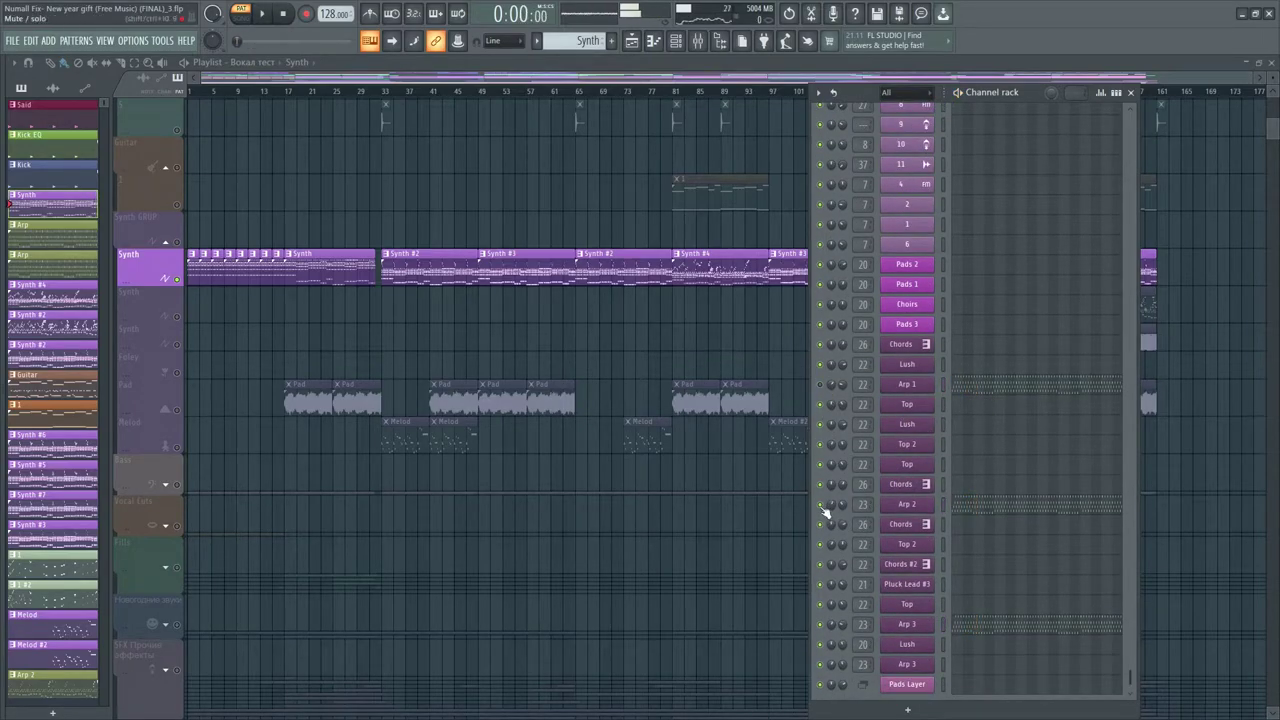
scroll(940, 580, up, 20)
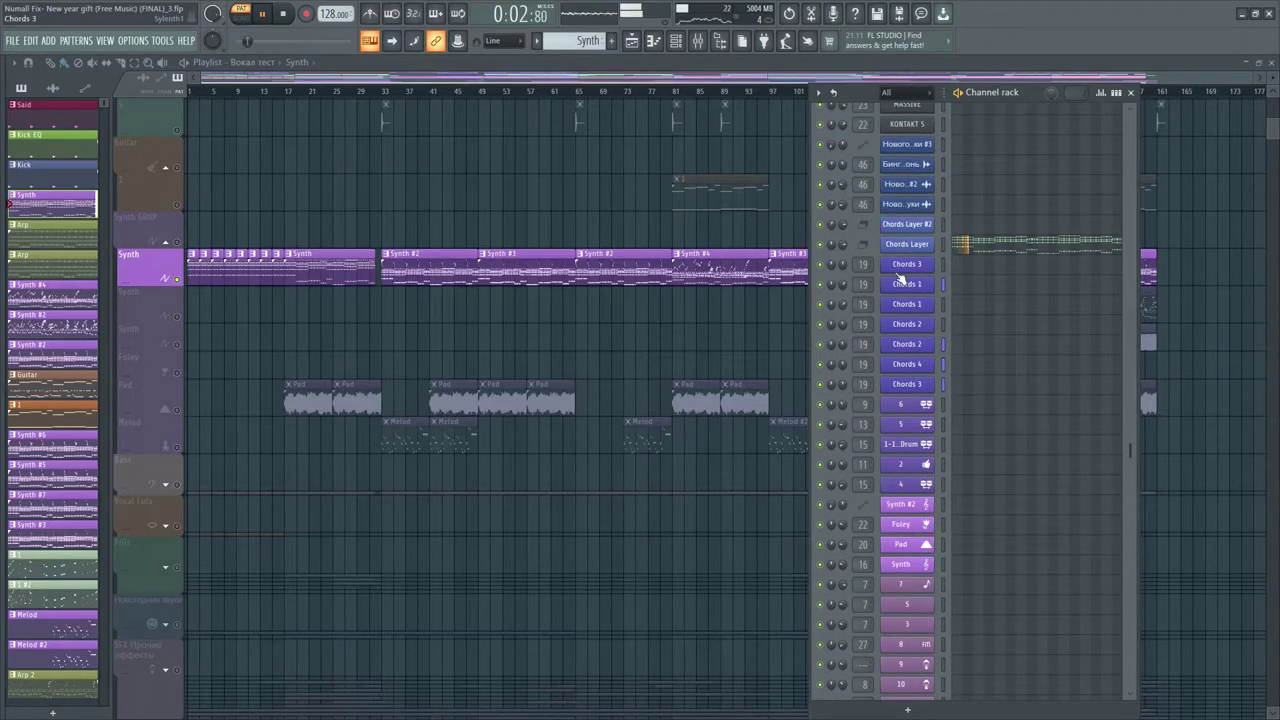
Inspect the Chords Layer channel's layering settings and close its window
click(907, 245)
drag(308, 239, 533, 176)
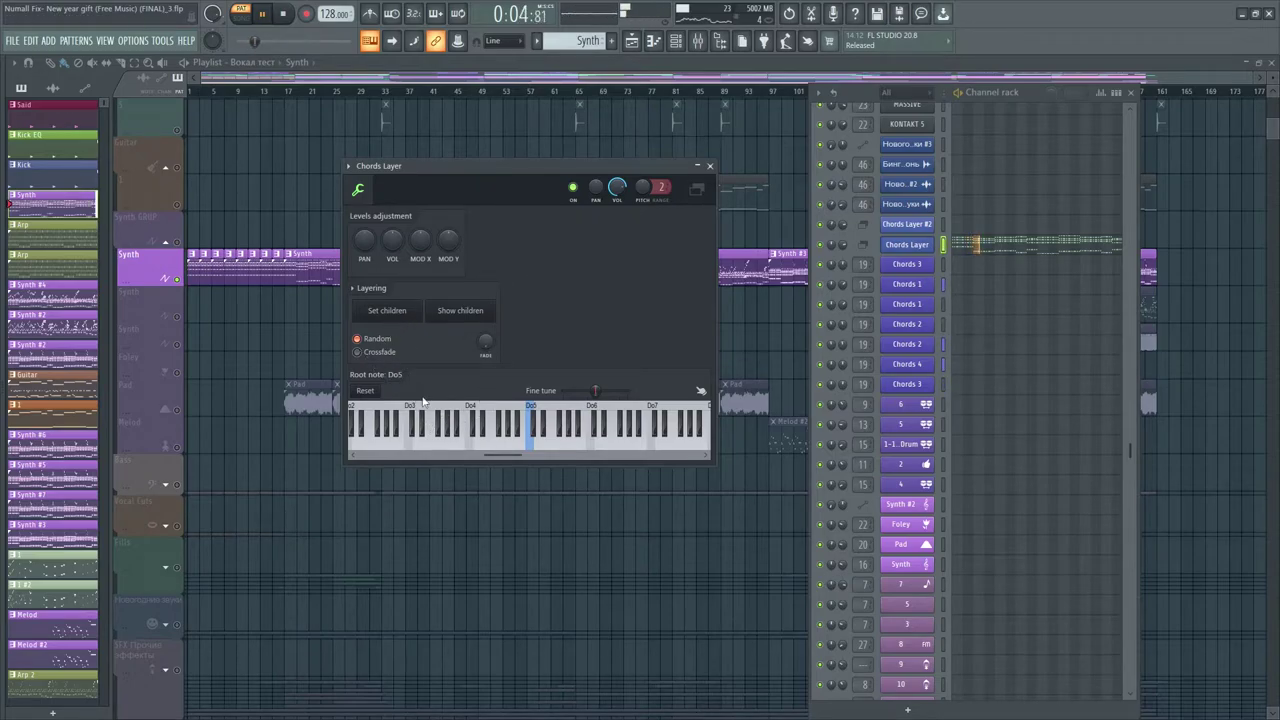
click(710, 166)
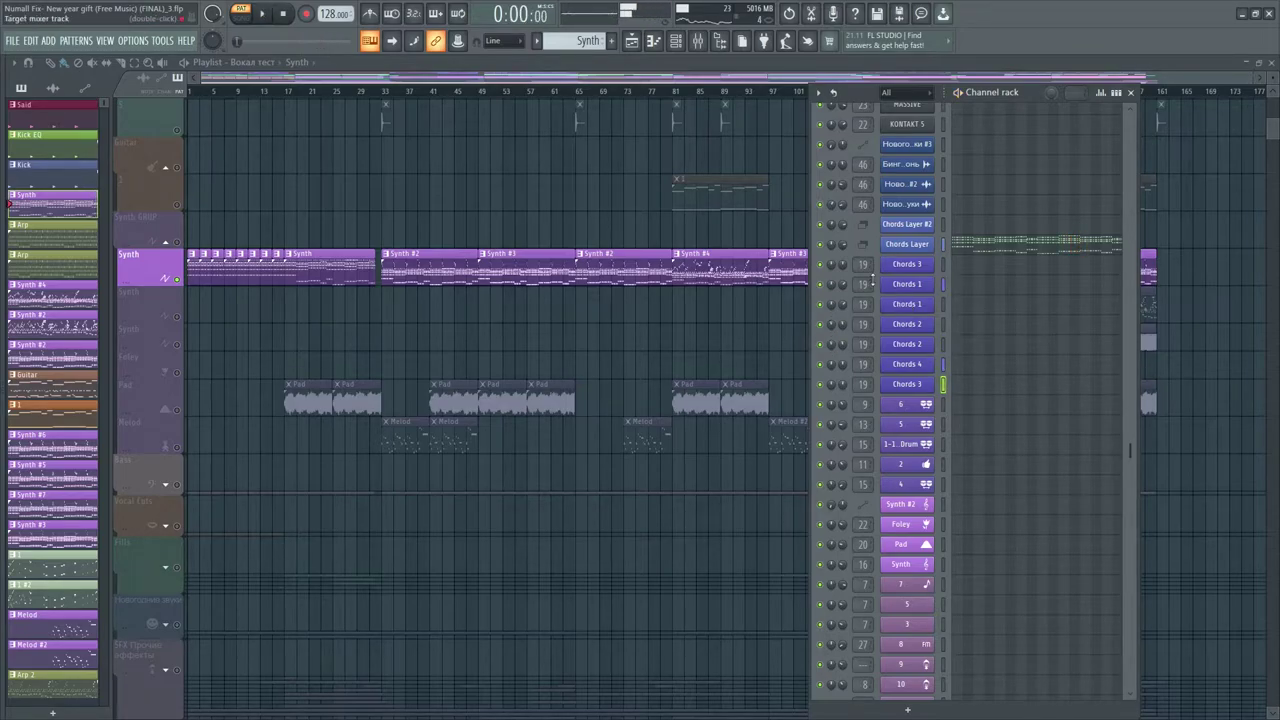
Play the Arp 1 channel and inspect its Sylenth1 preset, PLUCK - Vegas
scroll(980, 416, down, 9)
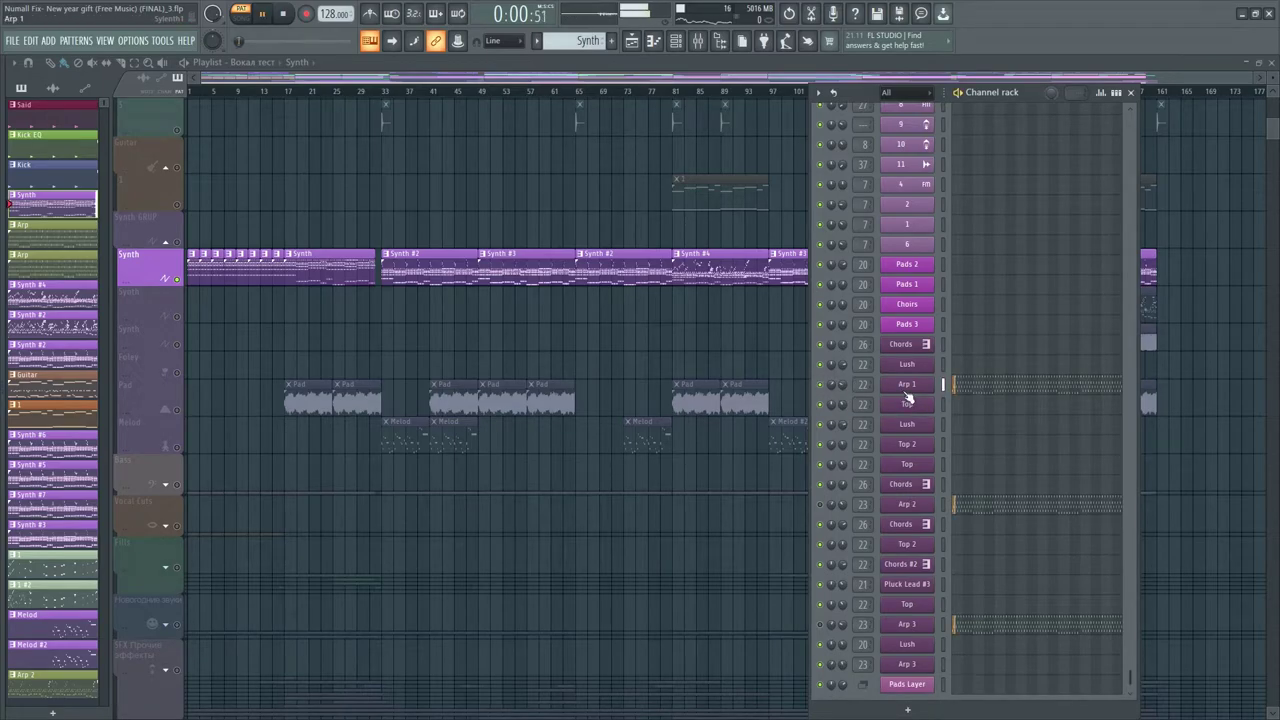
click(906, 390)
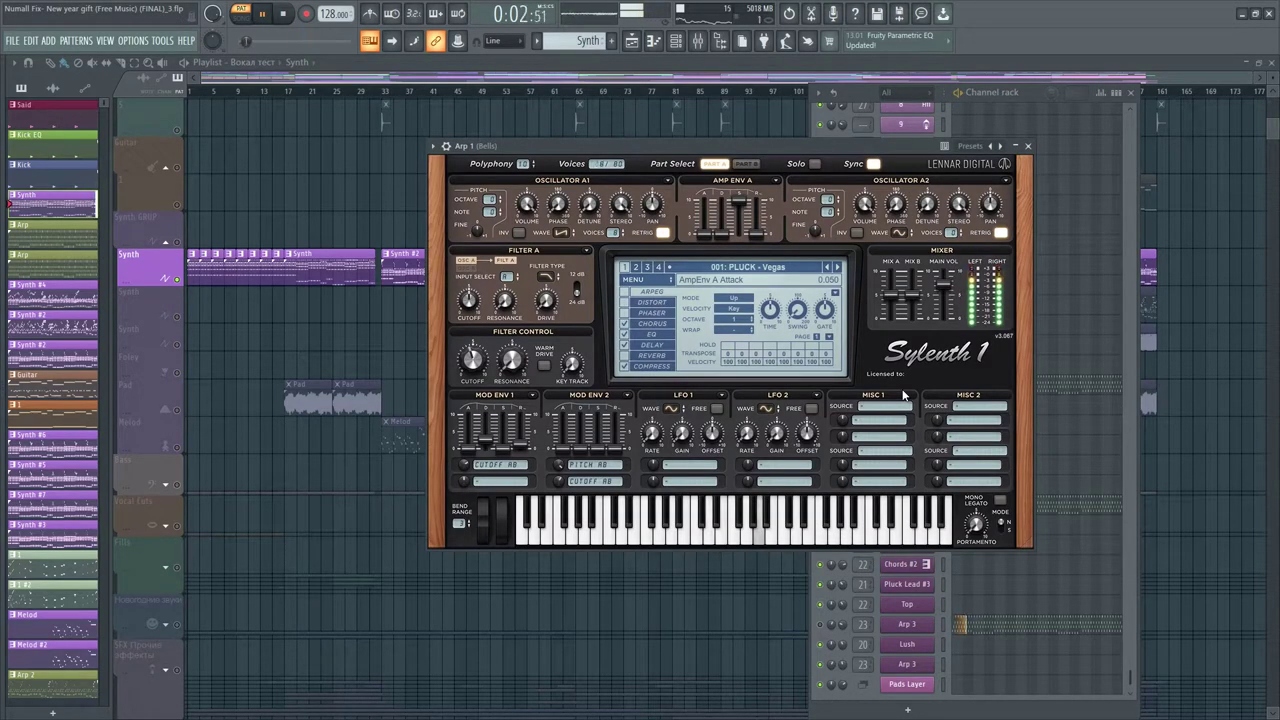
click(1027, 146)
key(space)
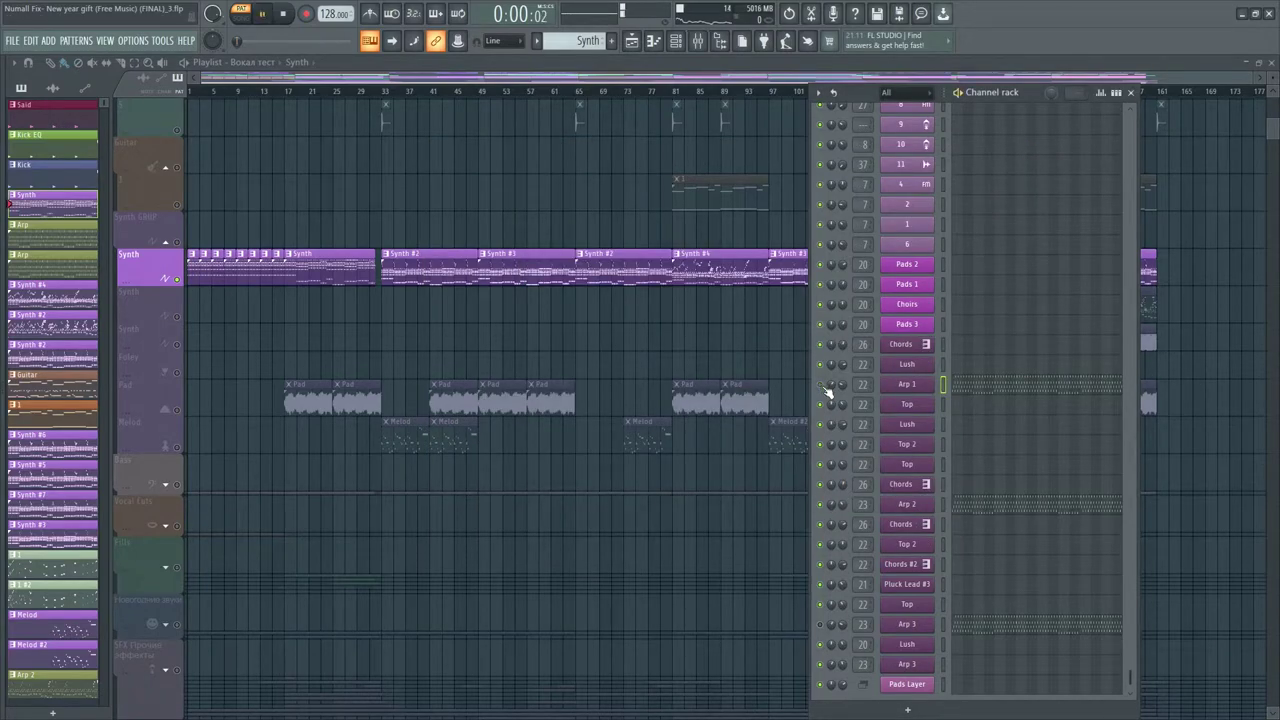
Play the Arp 2 channel, inspect its Massive preset PLUCK - SILVER SAND, and close the instrument
click(907, 504)
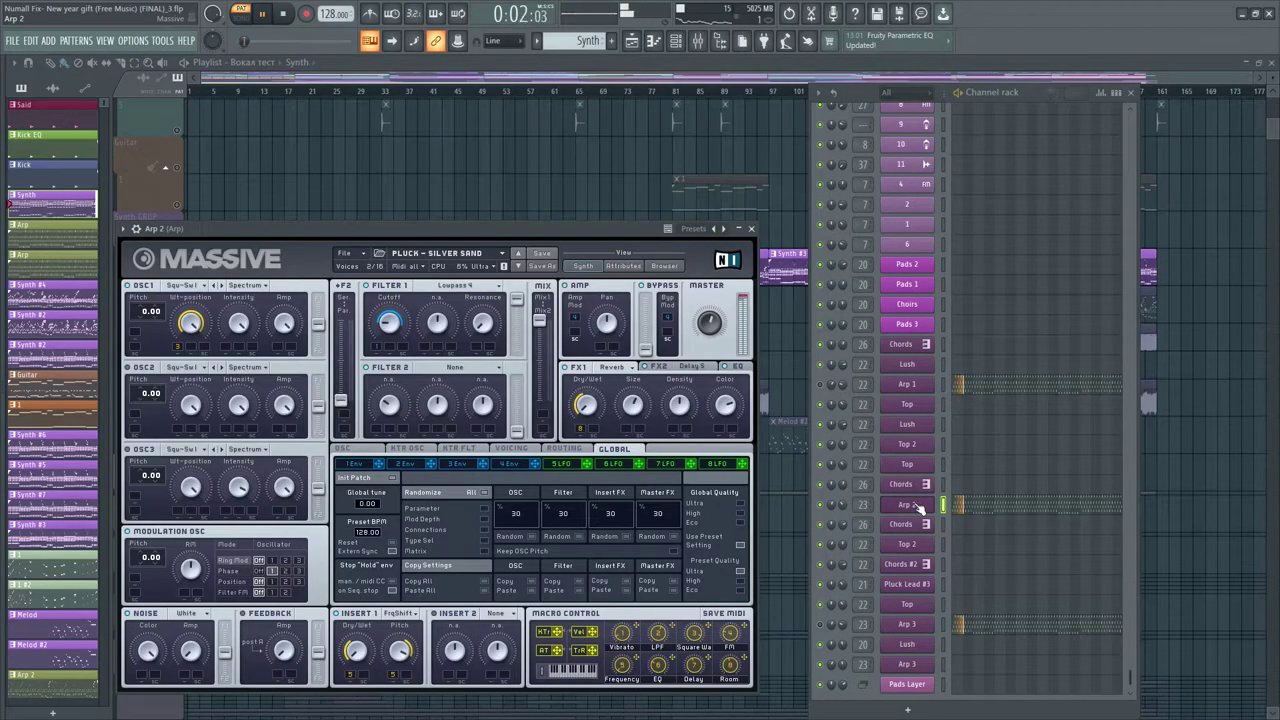
click(918, 508)
scroll(918, 508, down, 1)
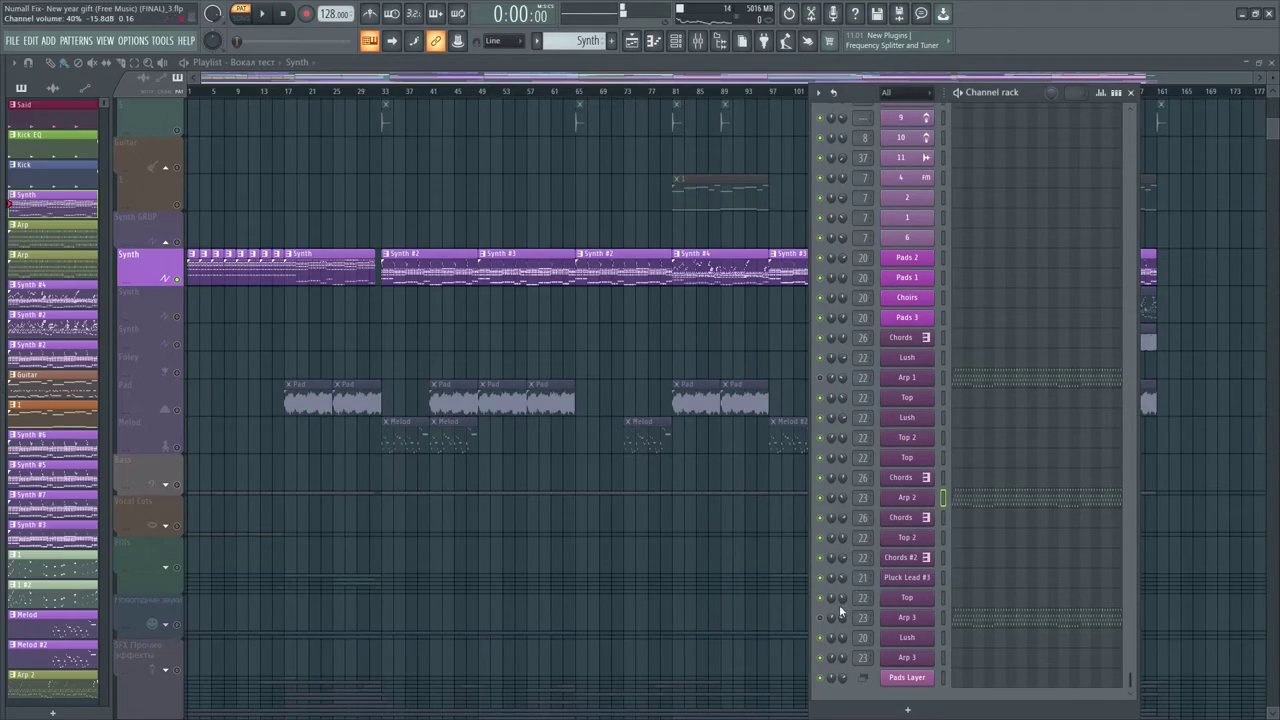
Play the Synth pattern and inspect the Arp mixer track's Fruity parametric EQ 2, moving the mixer clear of the equalizer window
key(space)
scroll(822, 450, up, 10)
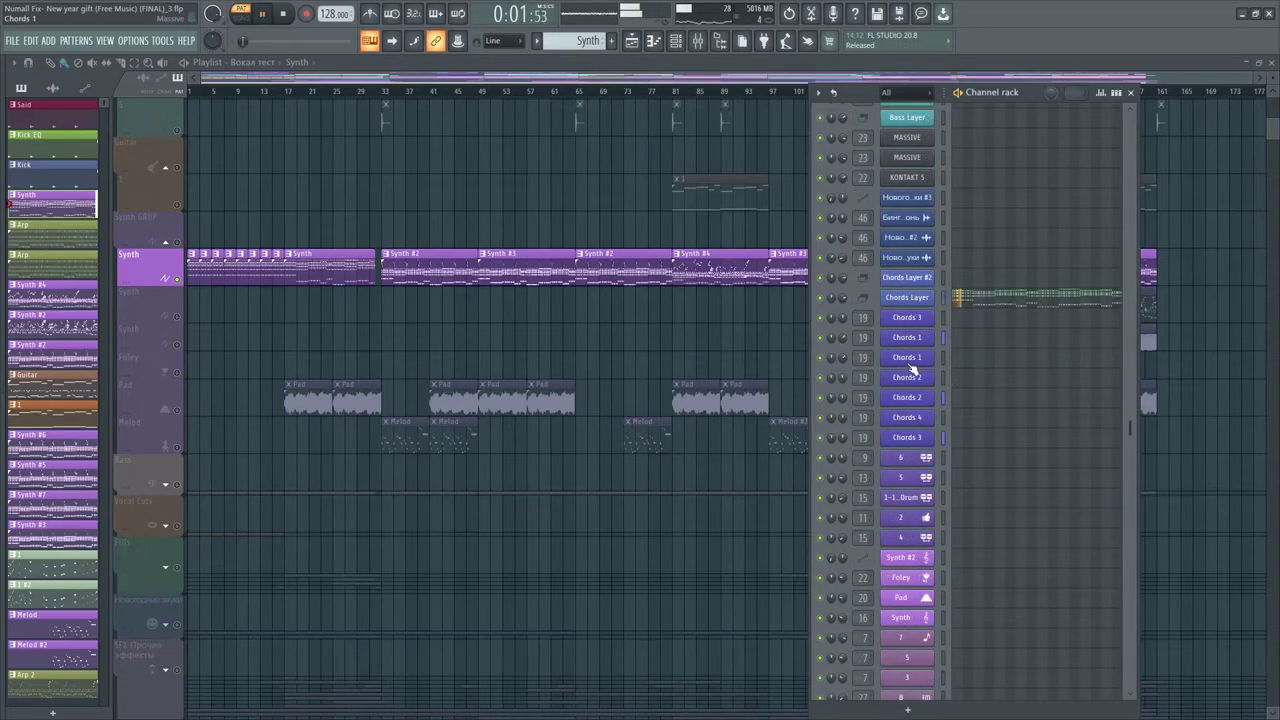
click(702, 41)
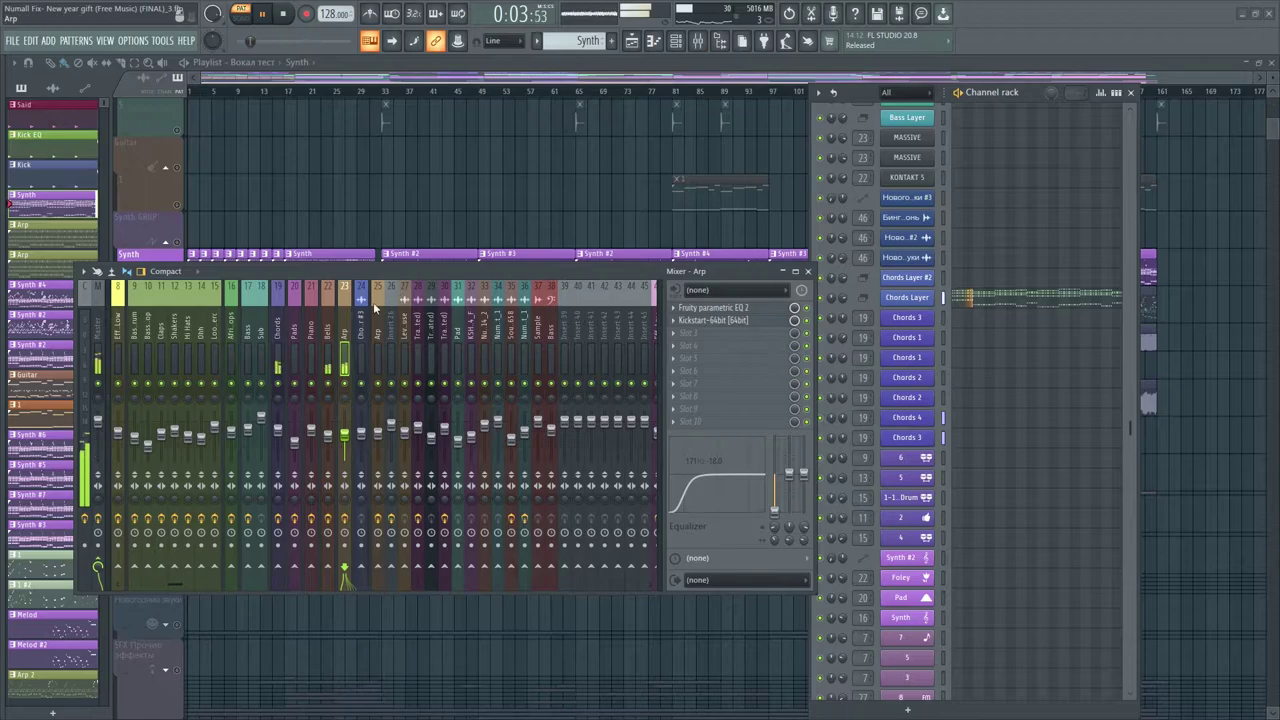
click(707, 310)
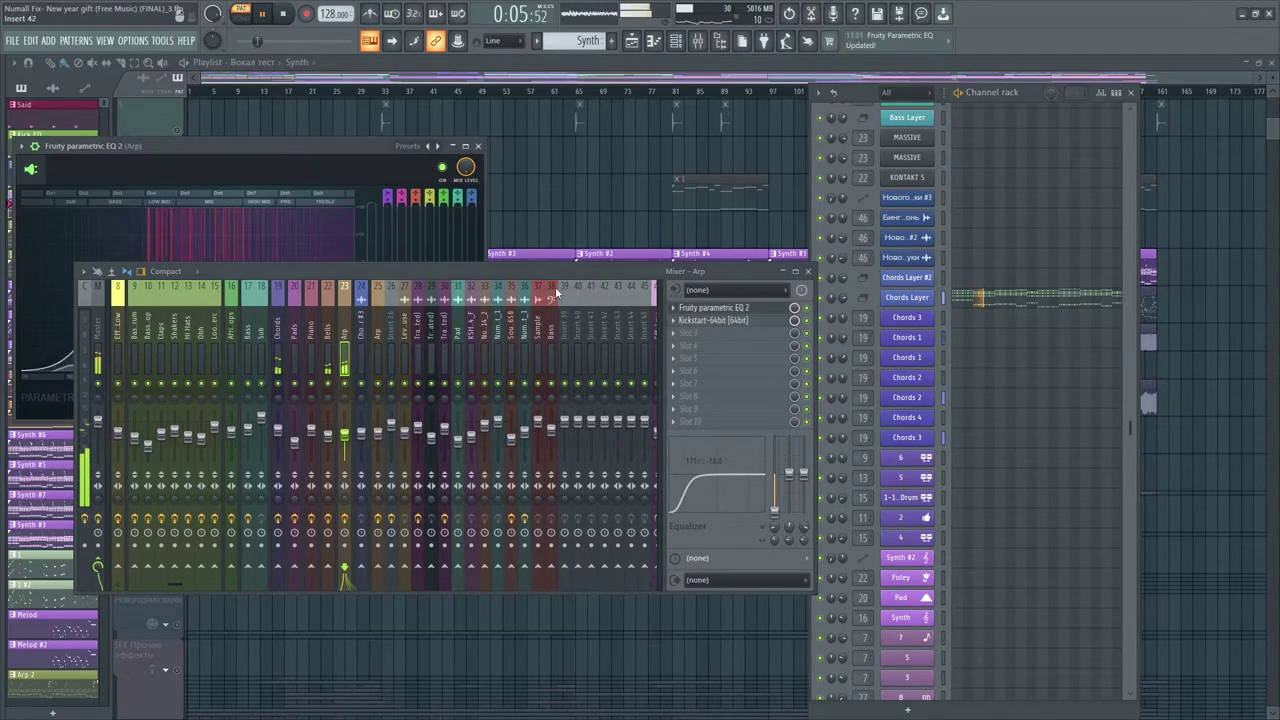
drag(480, 271, 660, 297)
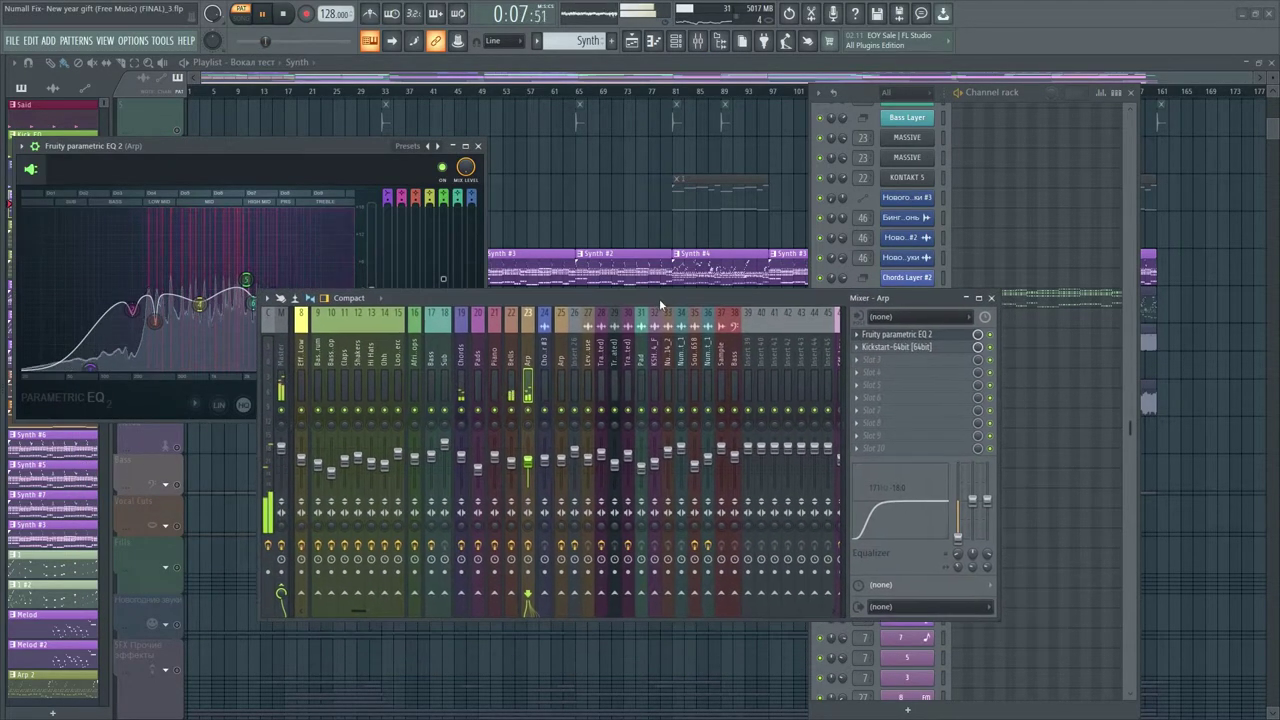
Inspect the Chords mixer track's Fruity Balance, both Fruity parametric EQ 2 instances and Fruity Reeverb 2
click(461, 367)
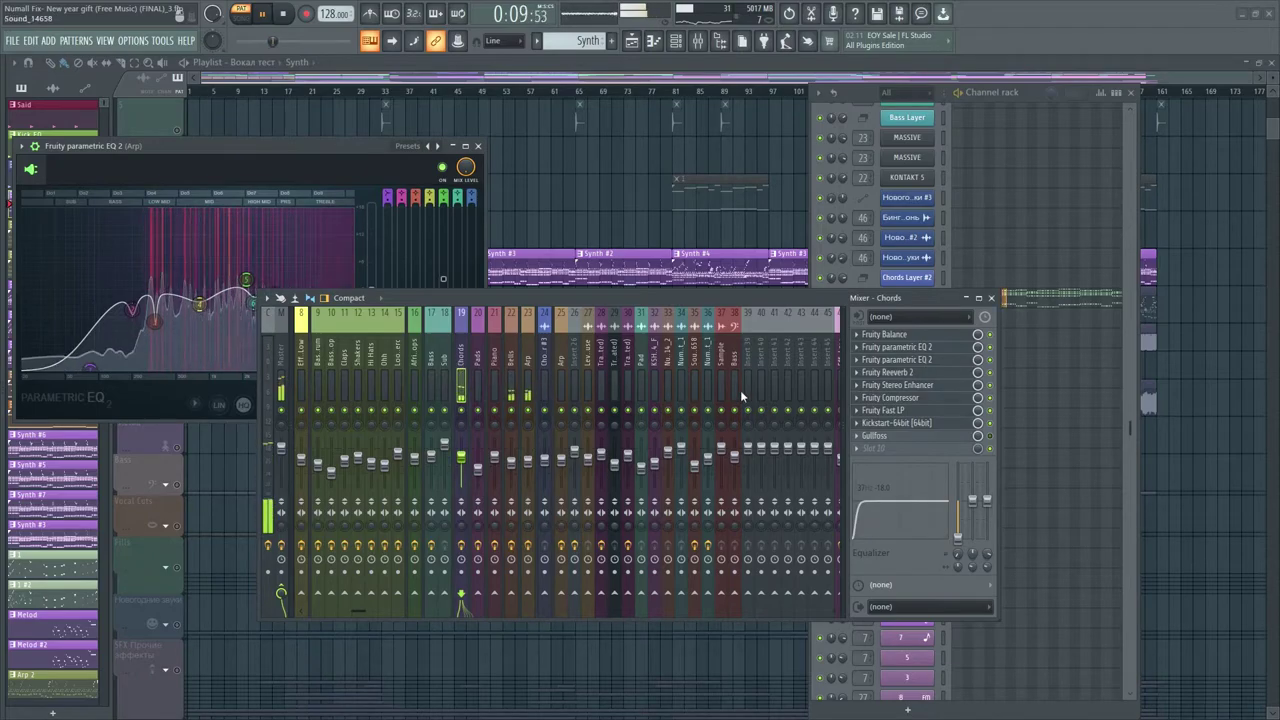
click(522, 360)
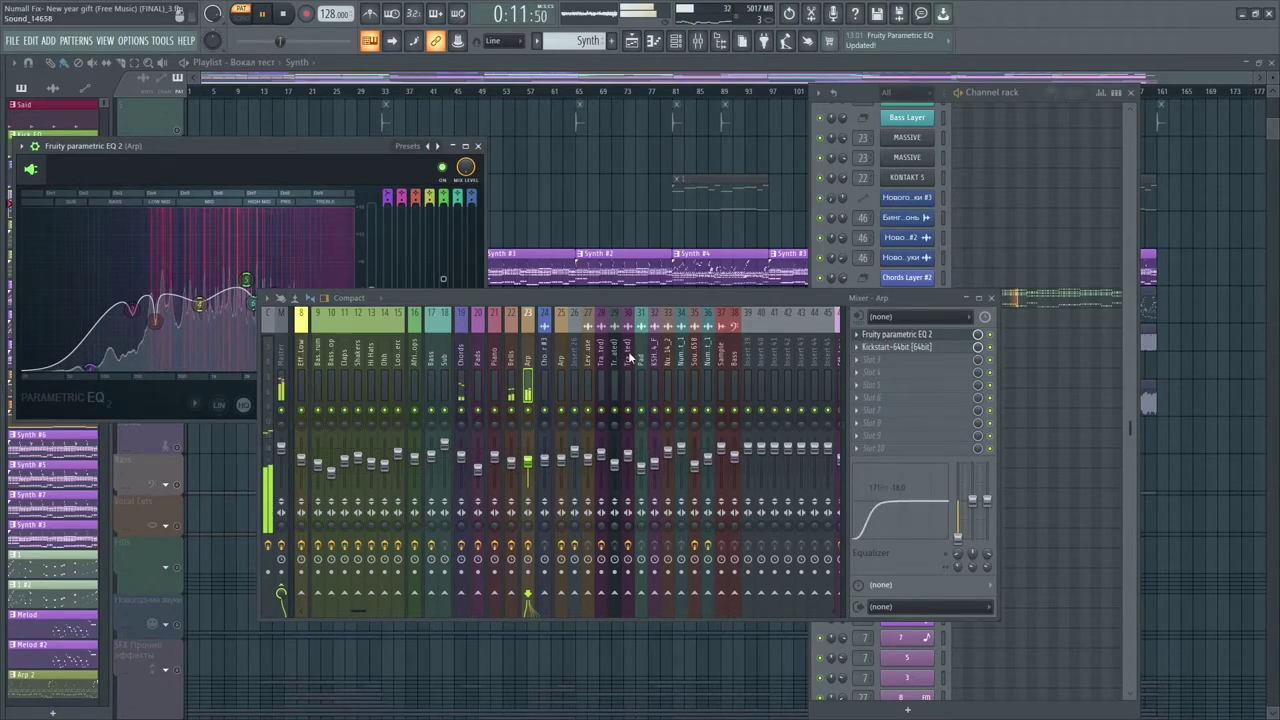
click(468, 365)
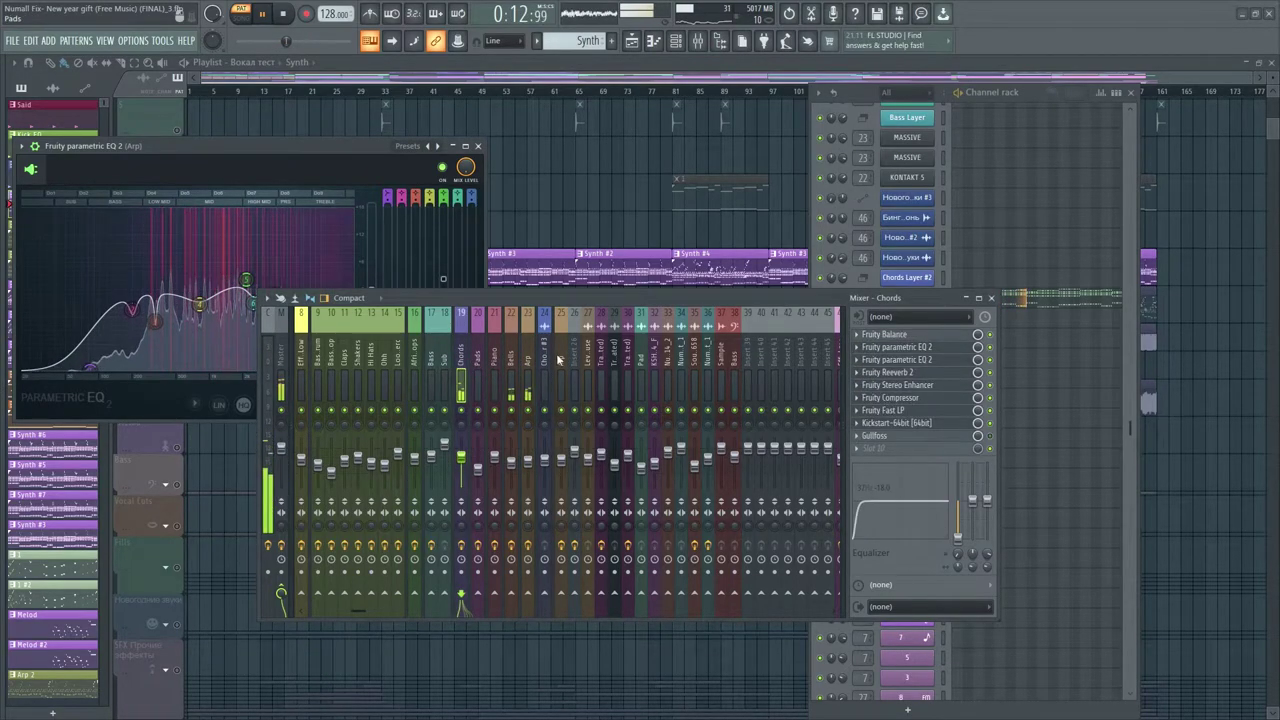
click(902, 338)
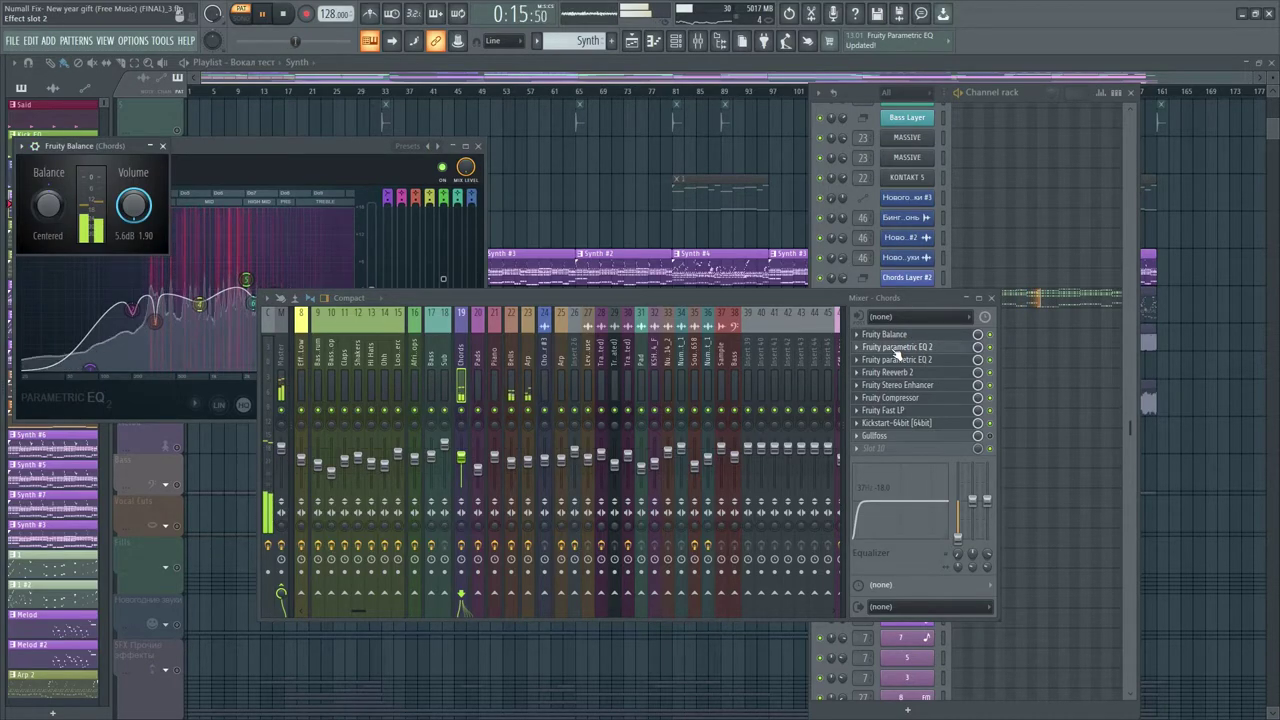
click(897, 347)
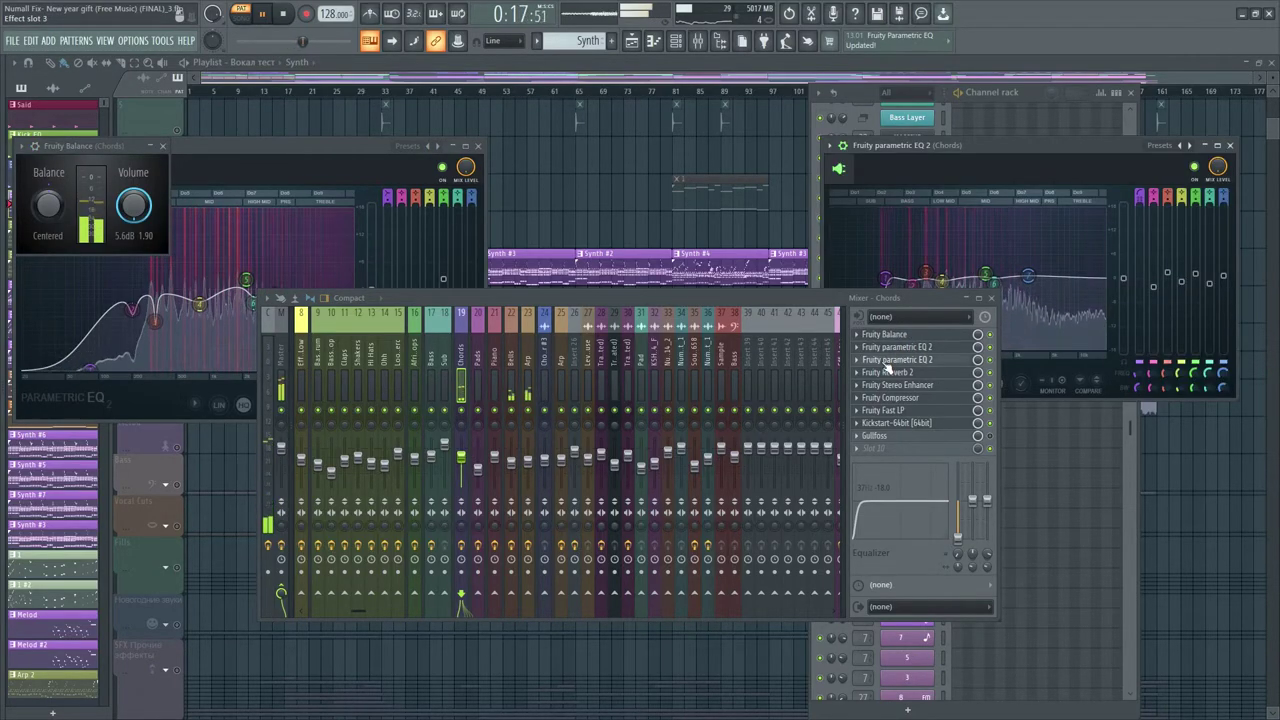
click(886, 364)
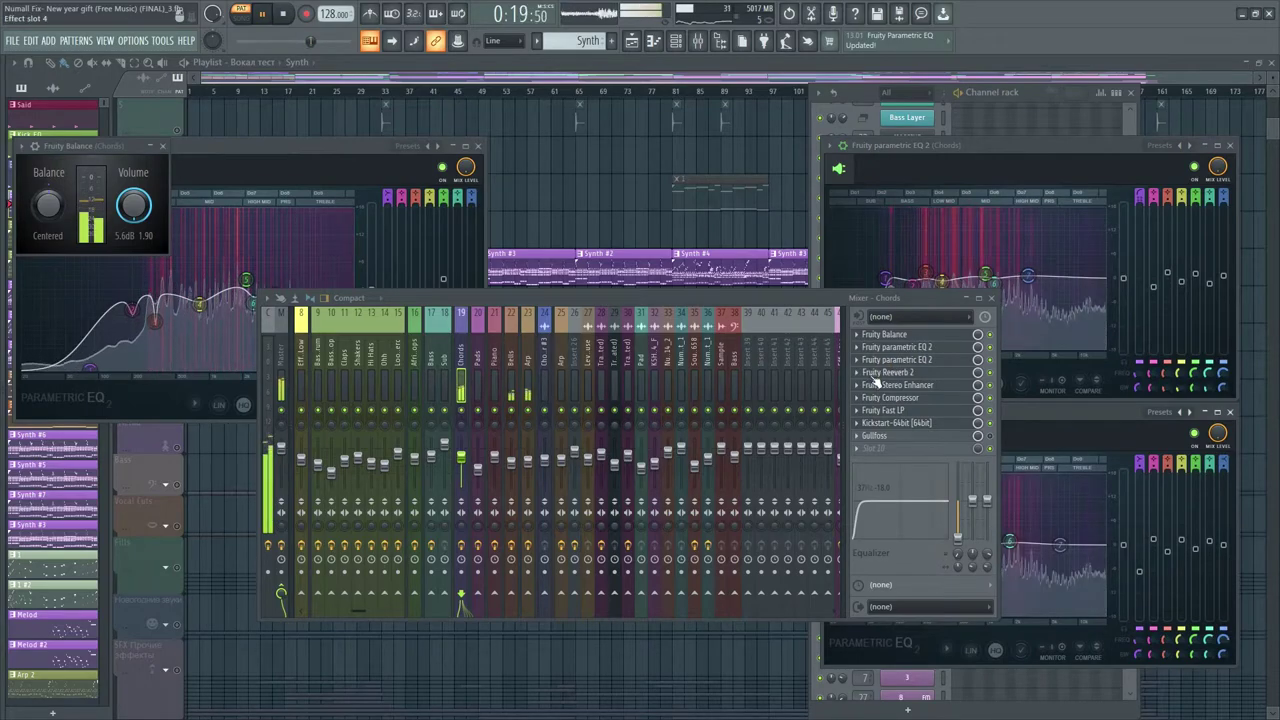
click(876, 373)
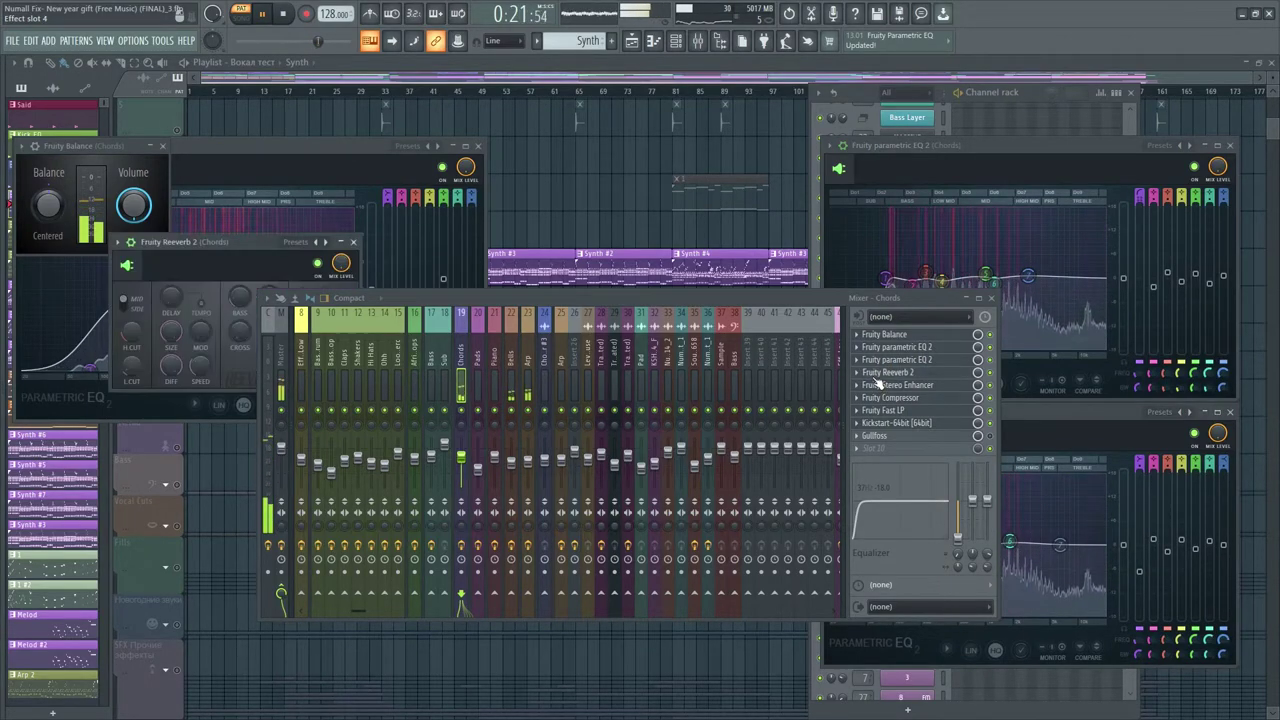
Inspect the Chords track's Fruity Stereo Enhancer, Fruity Compressor, Fruity Fast LP and Kickstart effects, and stop playback
drag(600, 297, 808, 277)
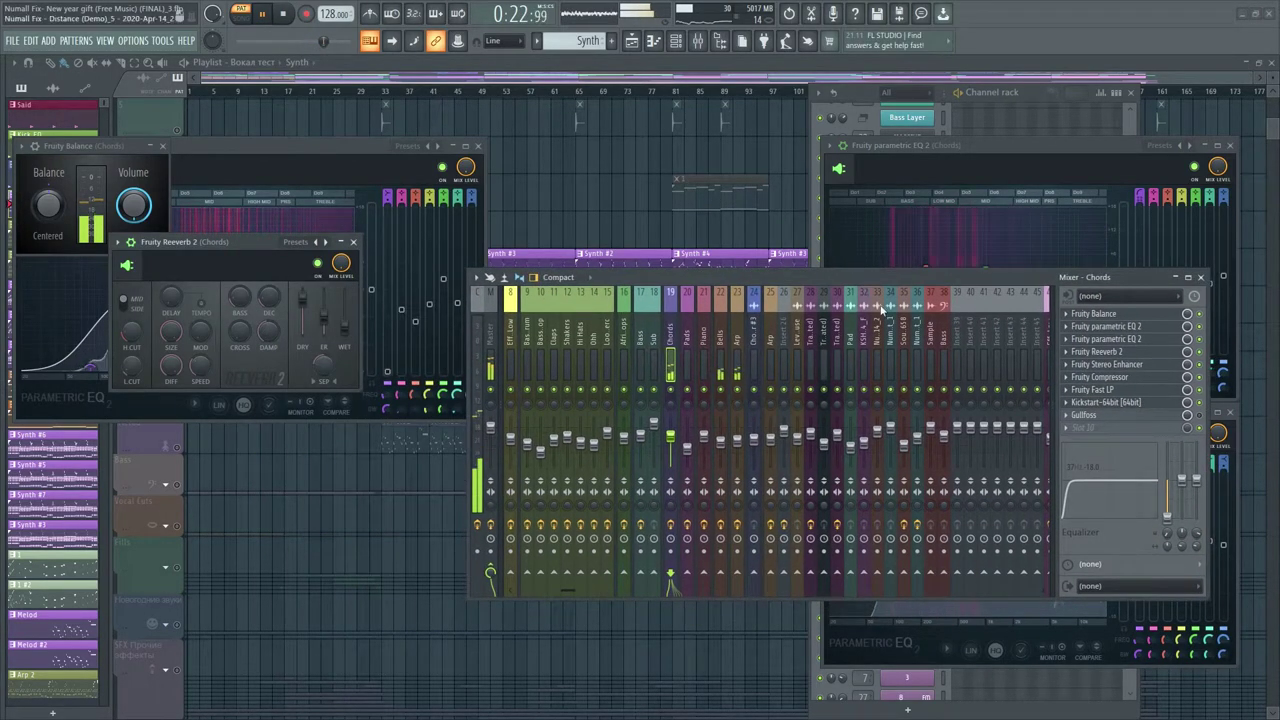
click(1099, 365)
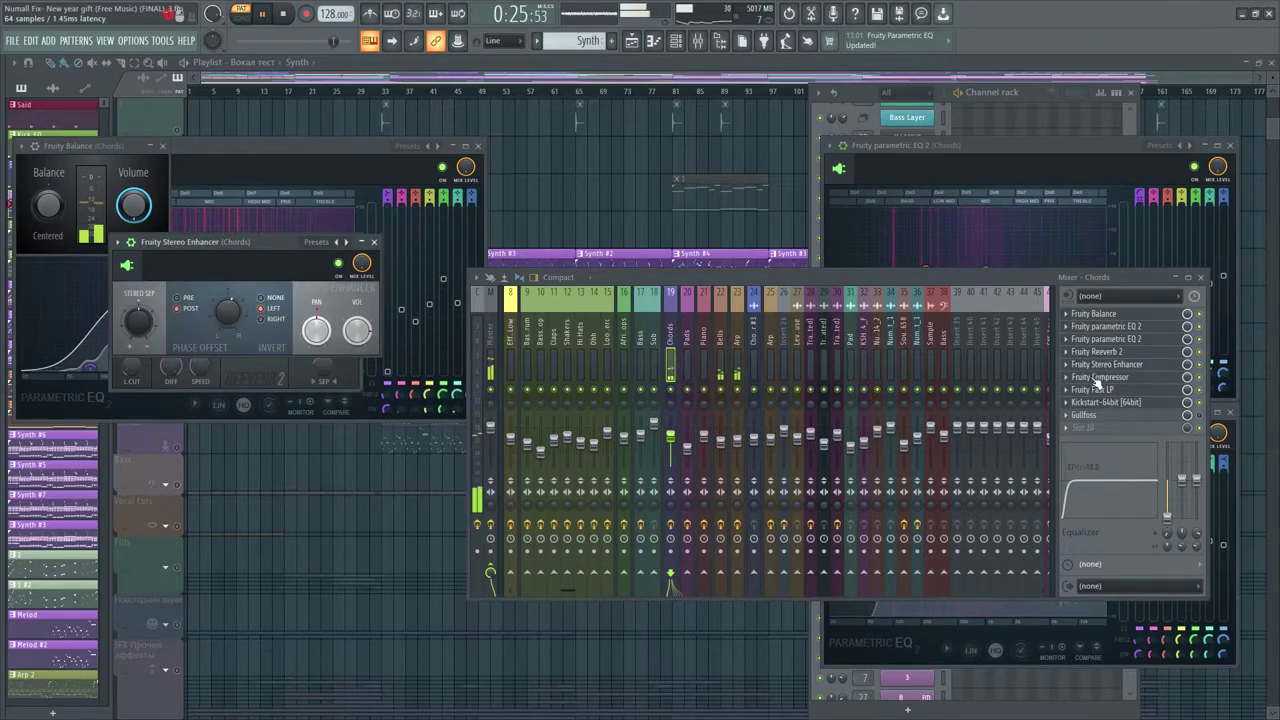
click(1098, 377)
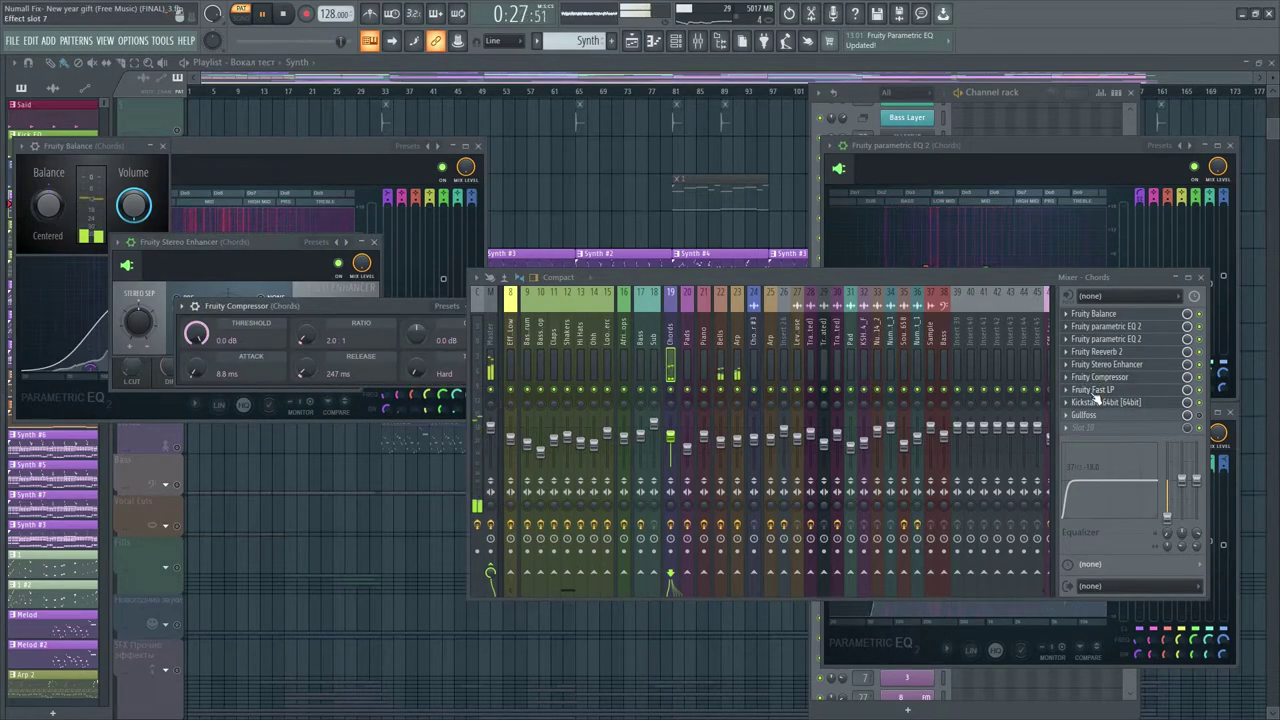
click(1095, 389)
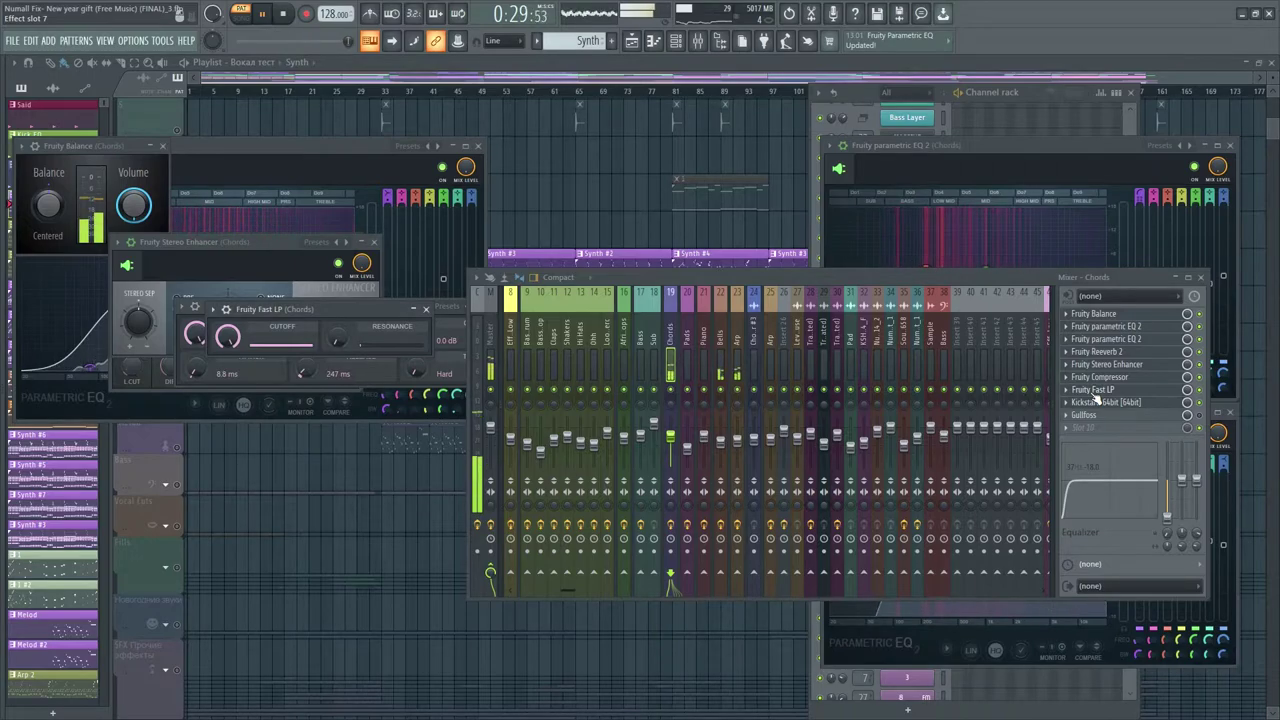
click(1095, 403)
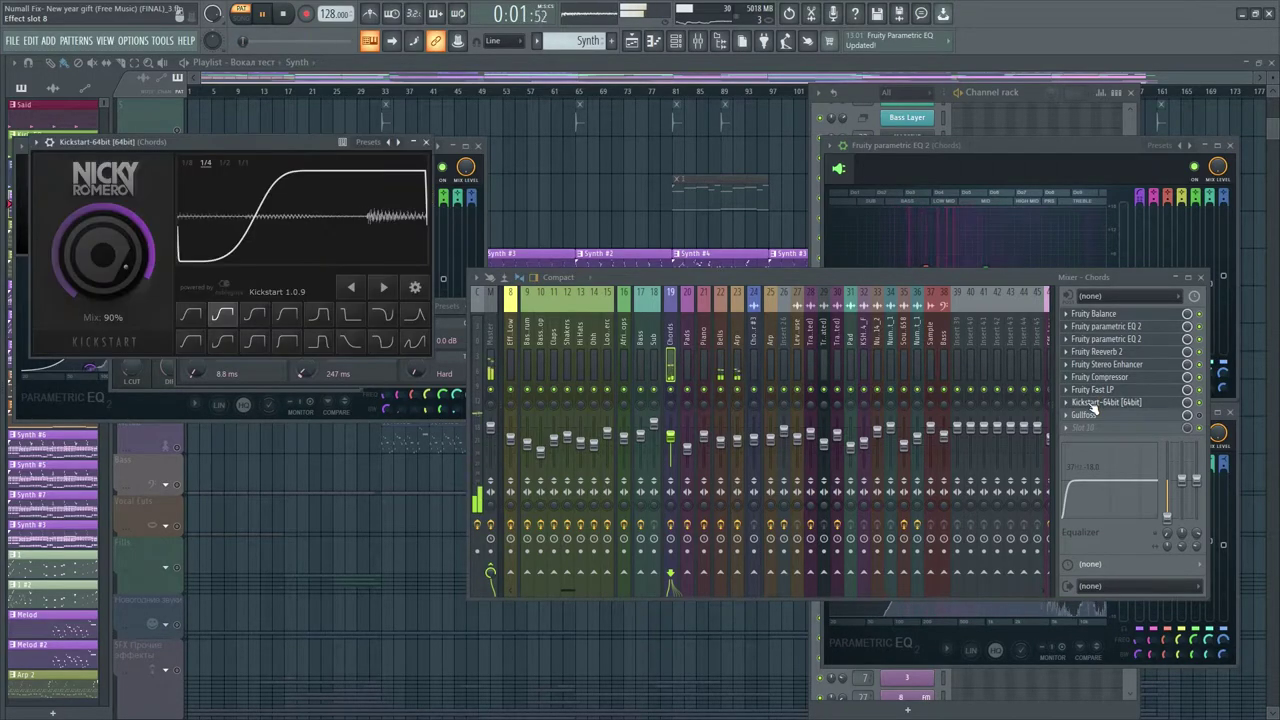
key(space)
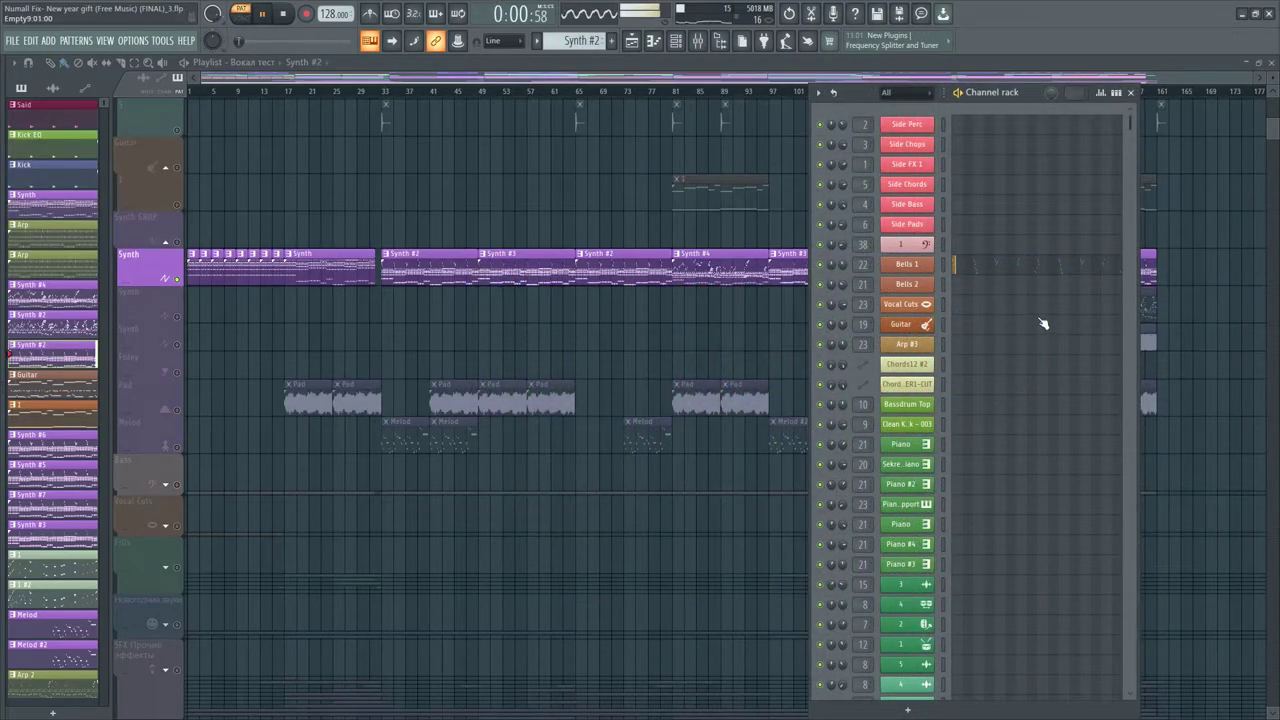
Play the Arp 3 channel of the Synth #2 pattern, inspect its notes in the piano roll, and close the piano roll
scroll(1043, 323, down, 10)
key(space)
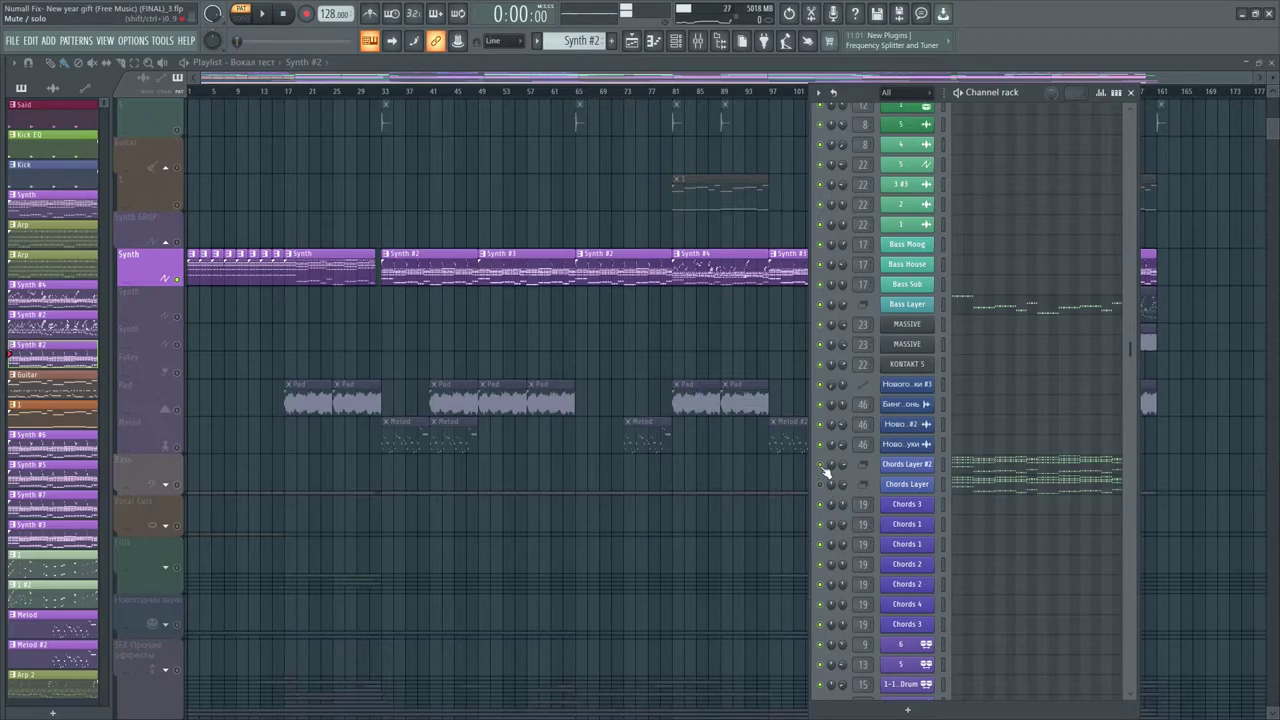
scroll(1011, 514, down, 15)
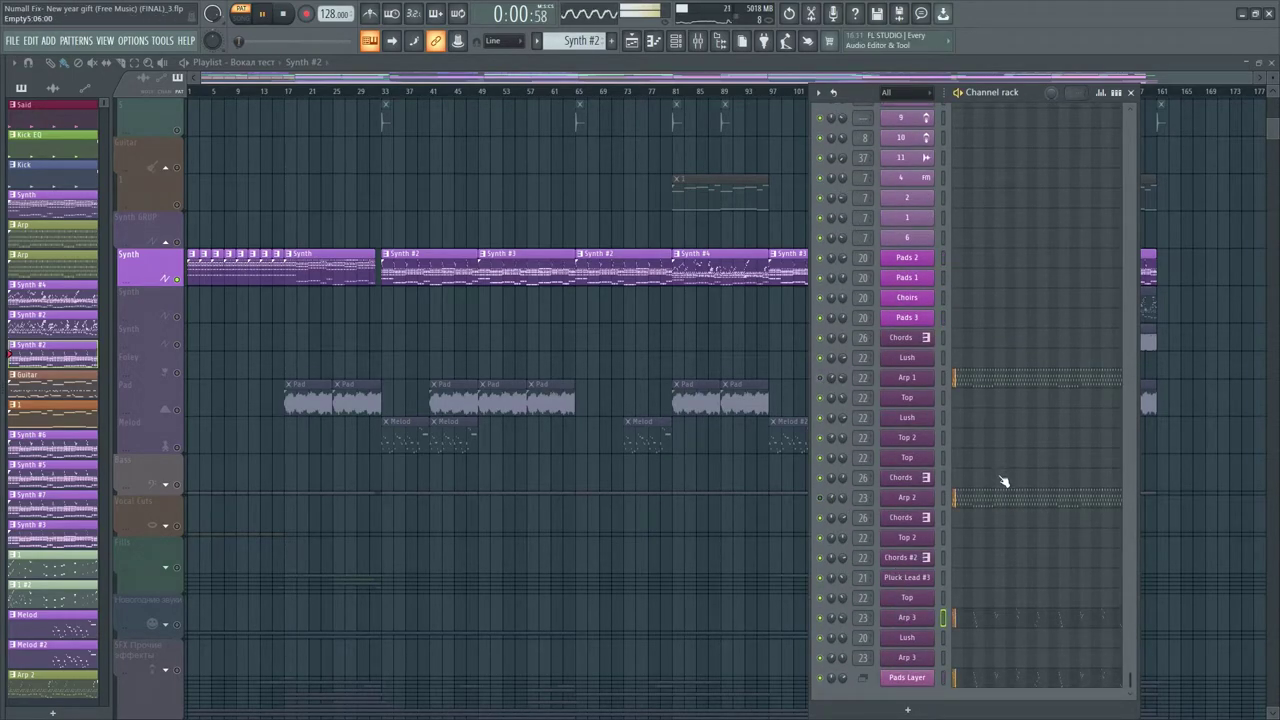
click(1012, 626)
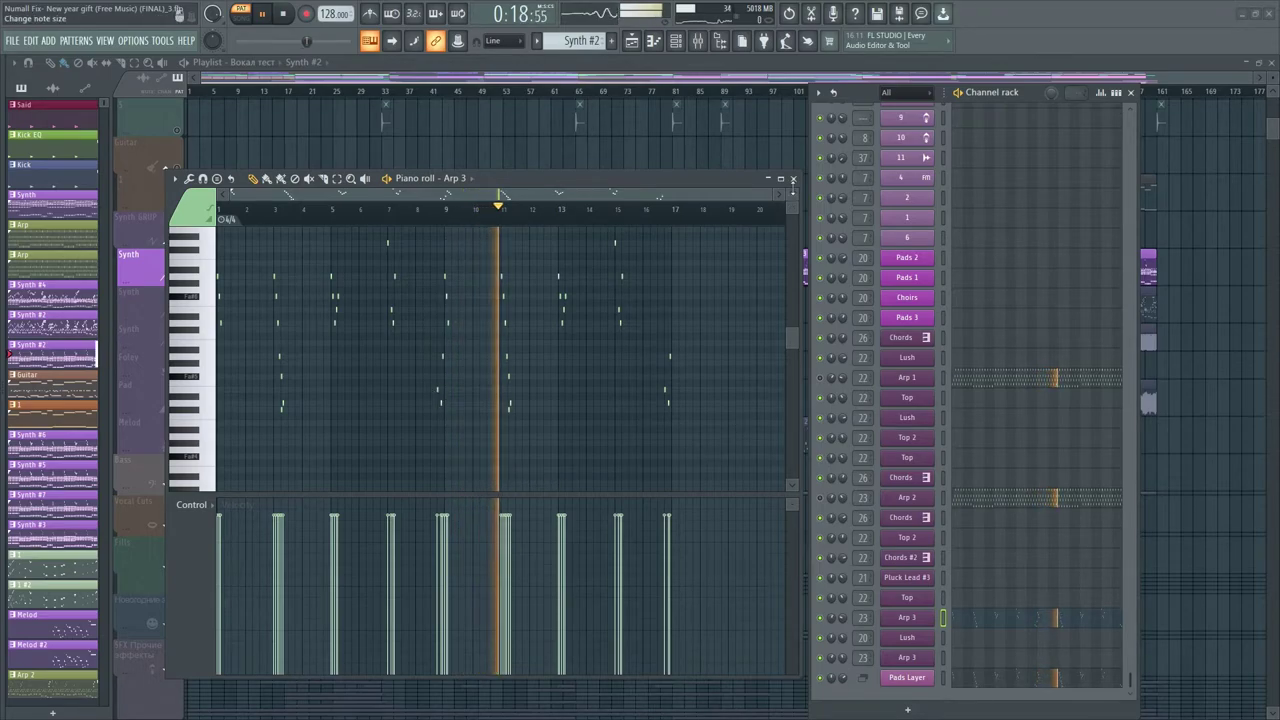
click(793, 178)
Inspect the Chords Layer #2 notes in the piano roll and close it
scroll(995, 392, up, 15)
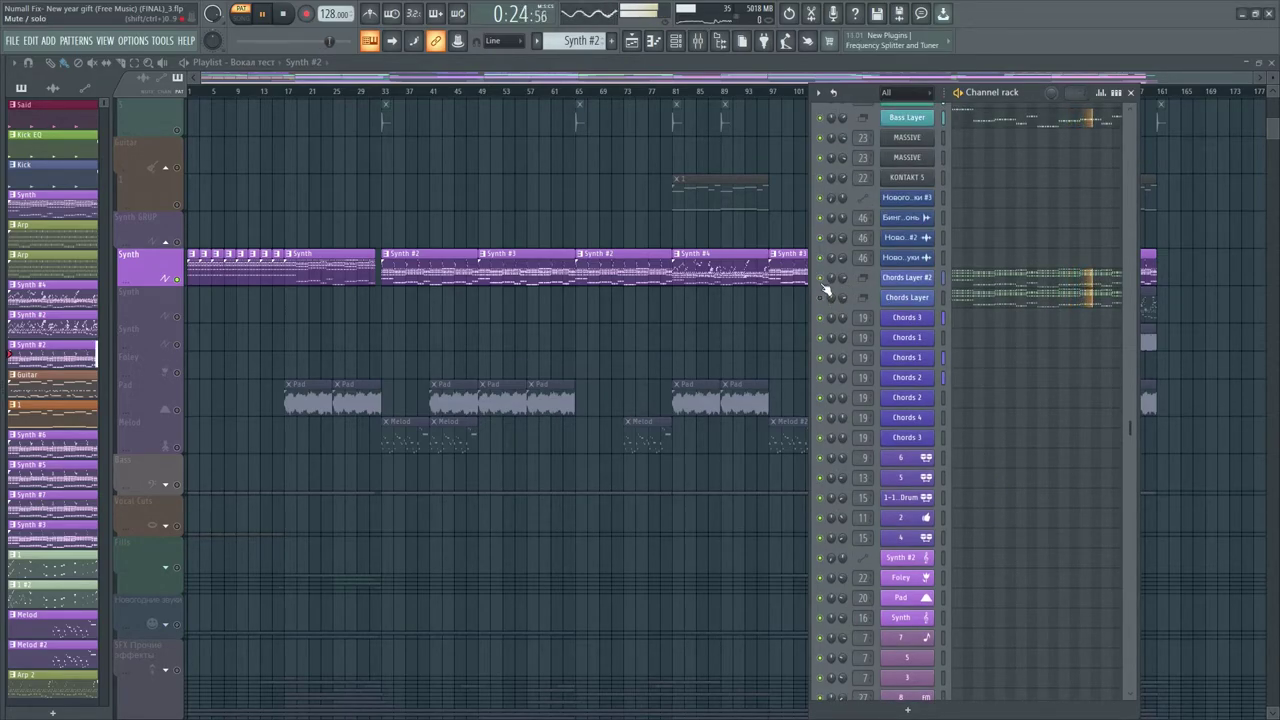
click(977, 288)
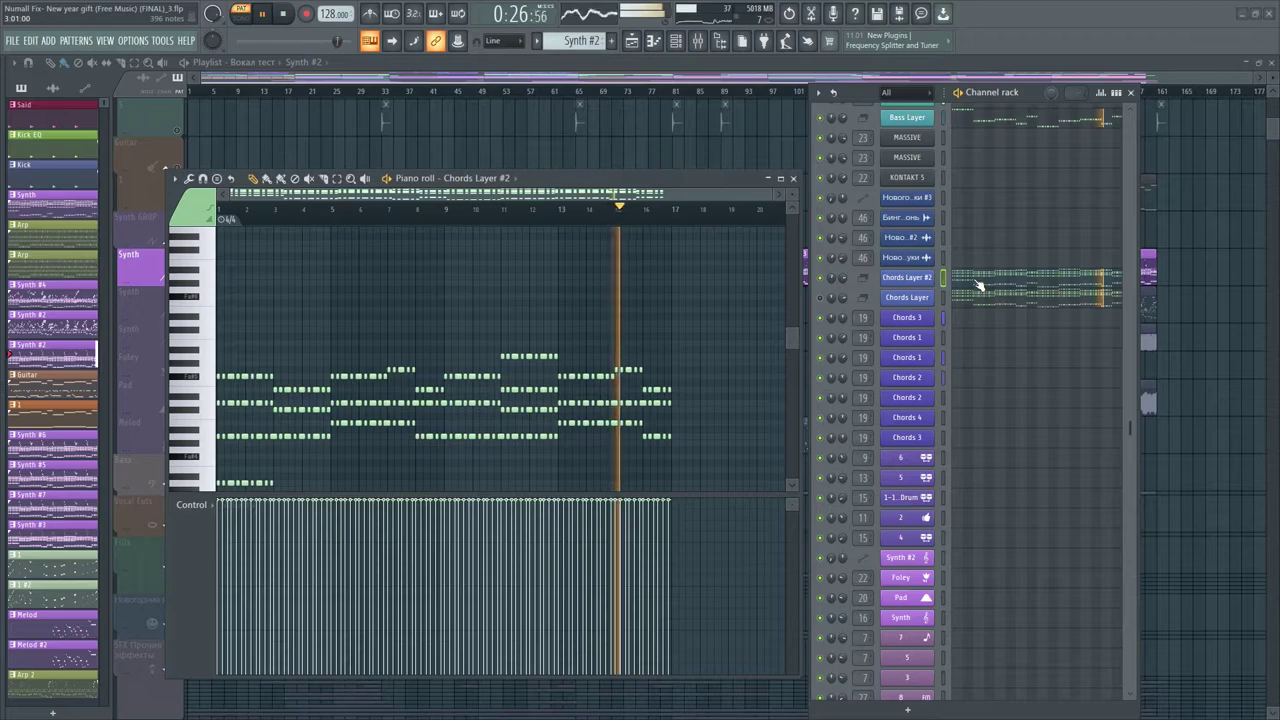
click(794, 179)
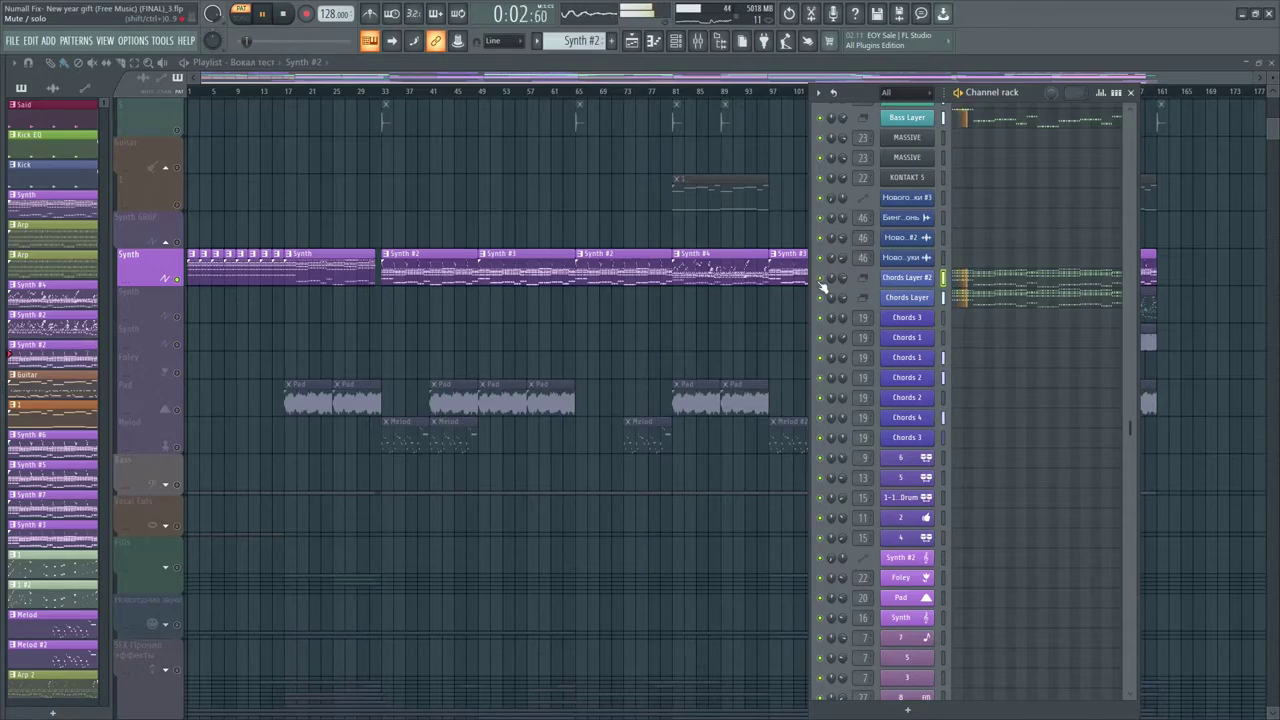
Open the Bass Sub channel's instrument settings while the Synth #2 pattern plays
scroll(863, 290, up, 3)
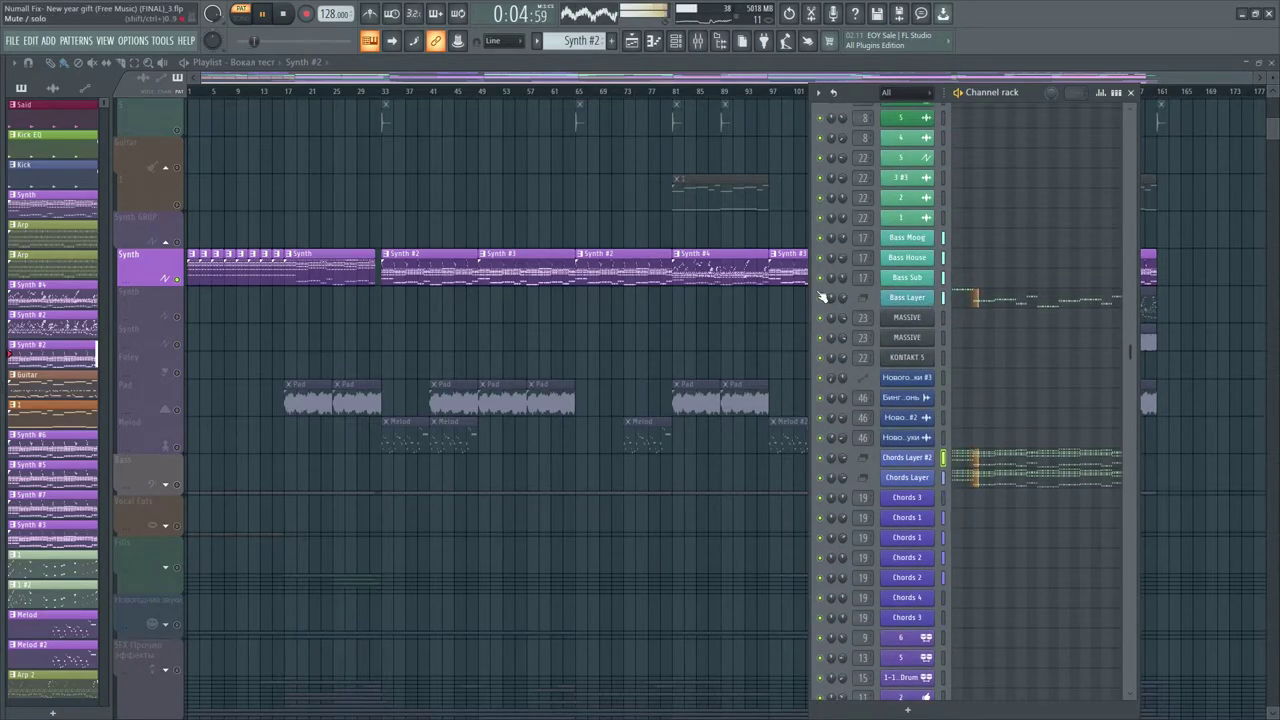
click(904, 285)
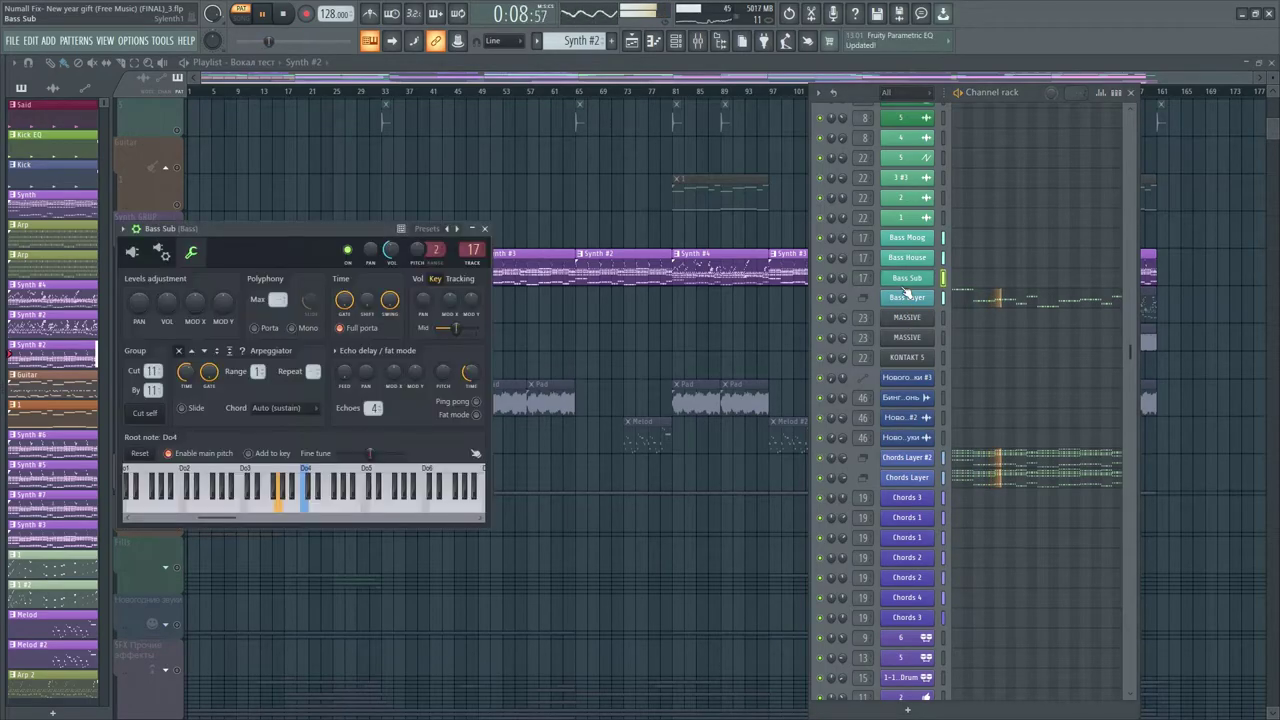
Open the Bass Sub and Bass House plugin interfaces to examine their Sylenth1 presets, closing each one after viewing
click(131, 252)
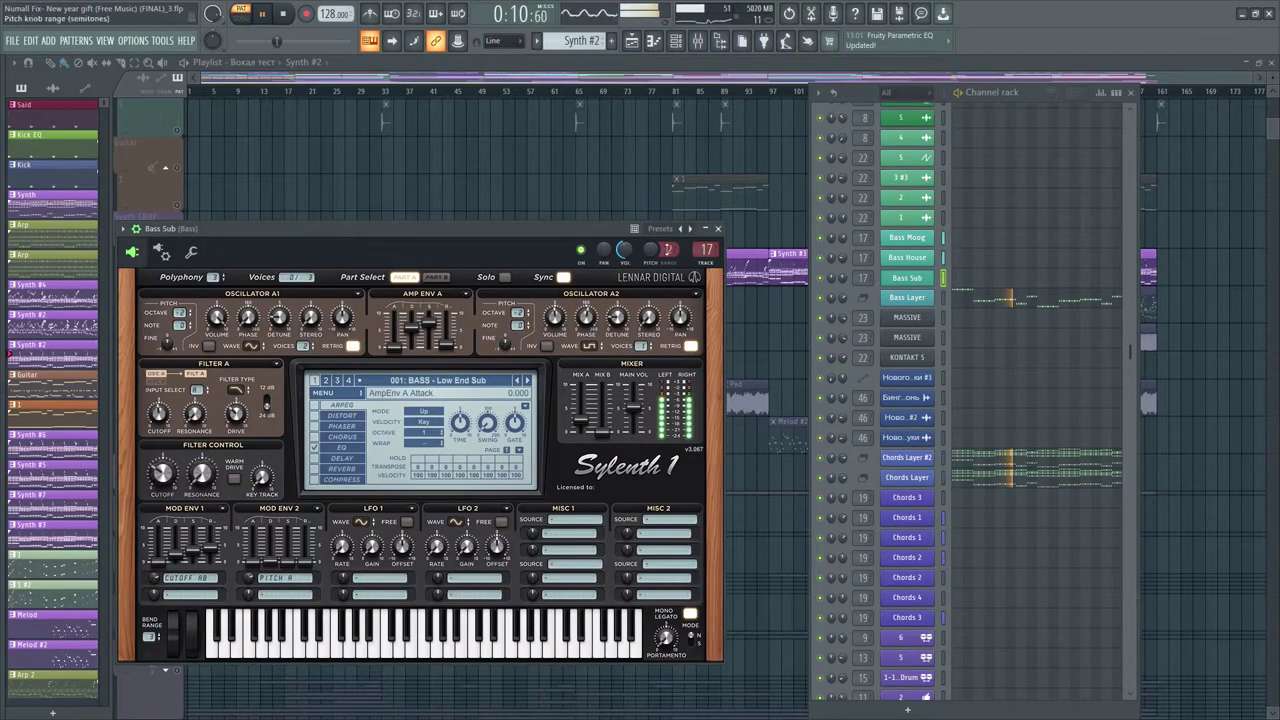
click(718, 229)
click(907, 259)
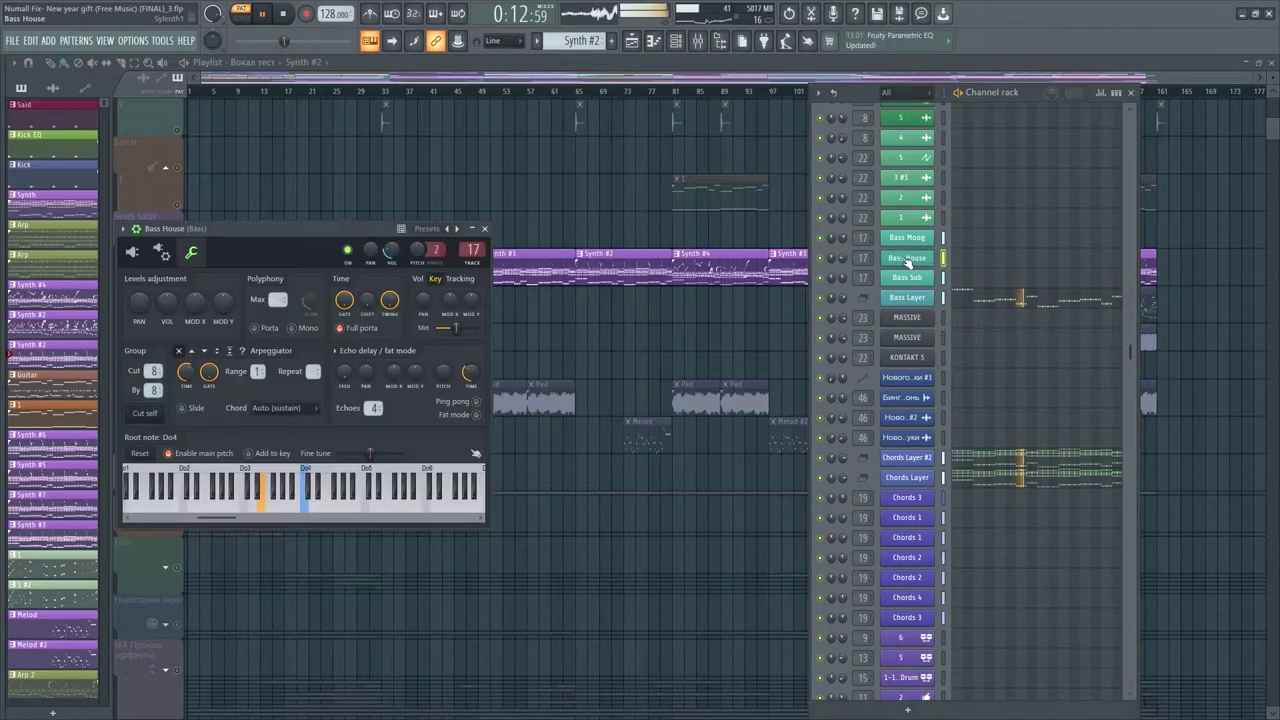
click(131, 252)
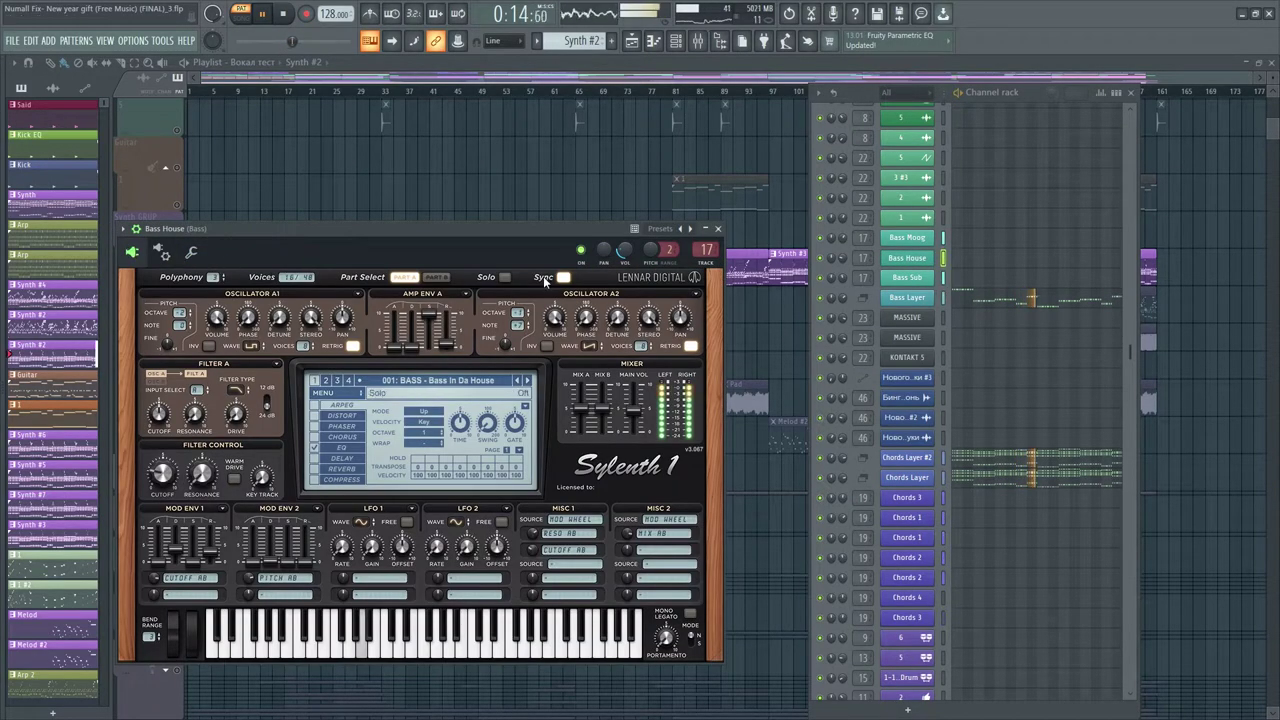
click(718, 229)
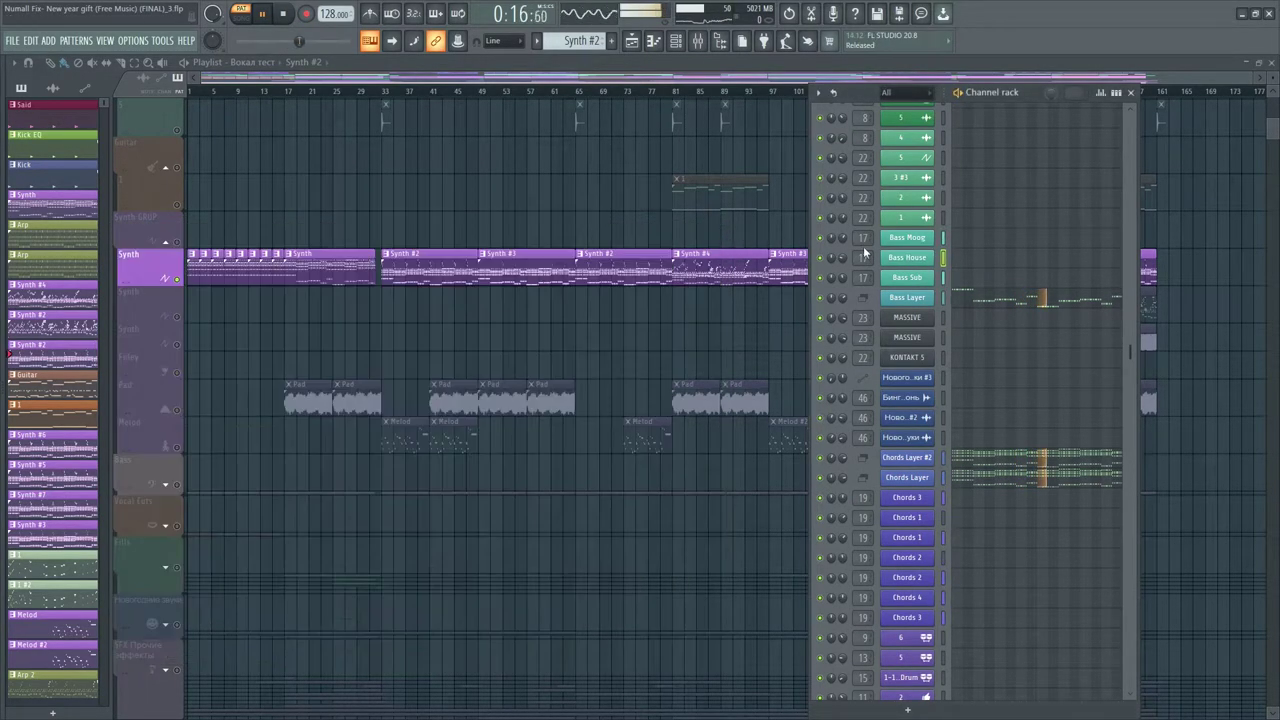
View the Bass Moog channel's Massive preset with the whole plugin window visible, and close it
click(895, 240)
click(131, 252)
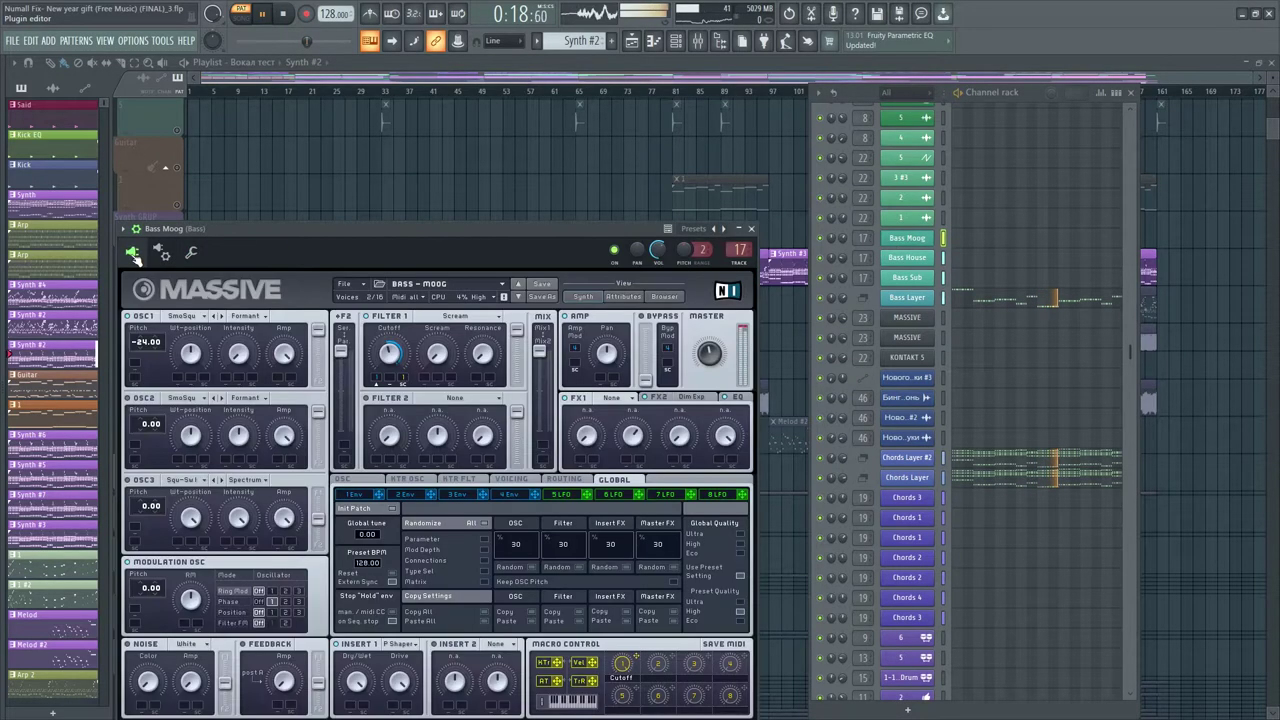
drag(286, 230, 317, 180)
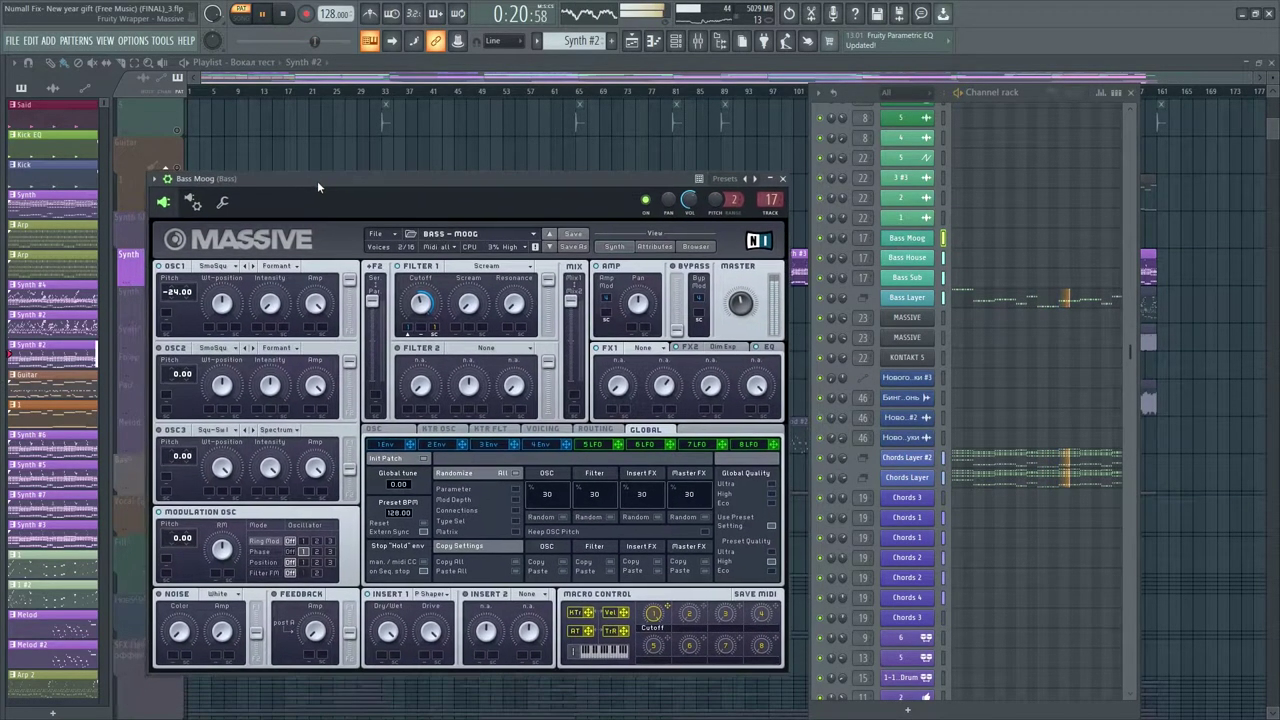
click(783, 178)
Find the Arp 3 channel near the end of the channel rack and check its instrument
scroll(1043, 372, down, 10)
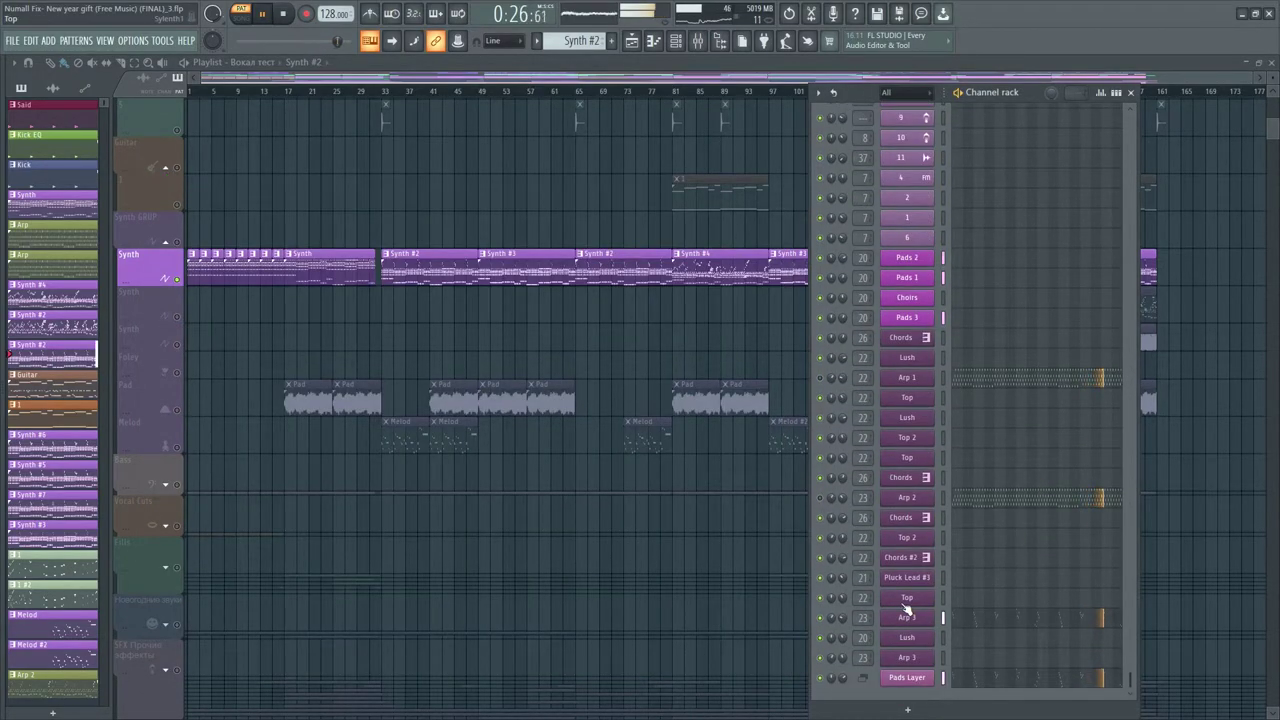
click(909, 619)
click(909, 620)
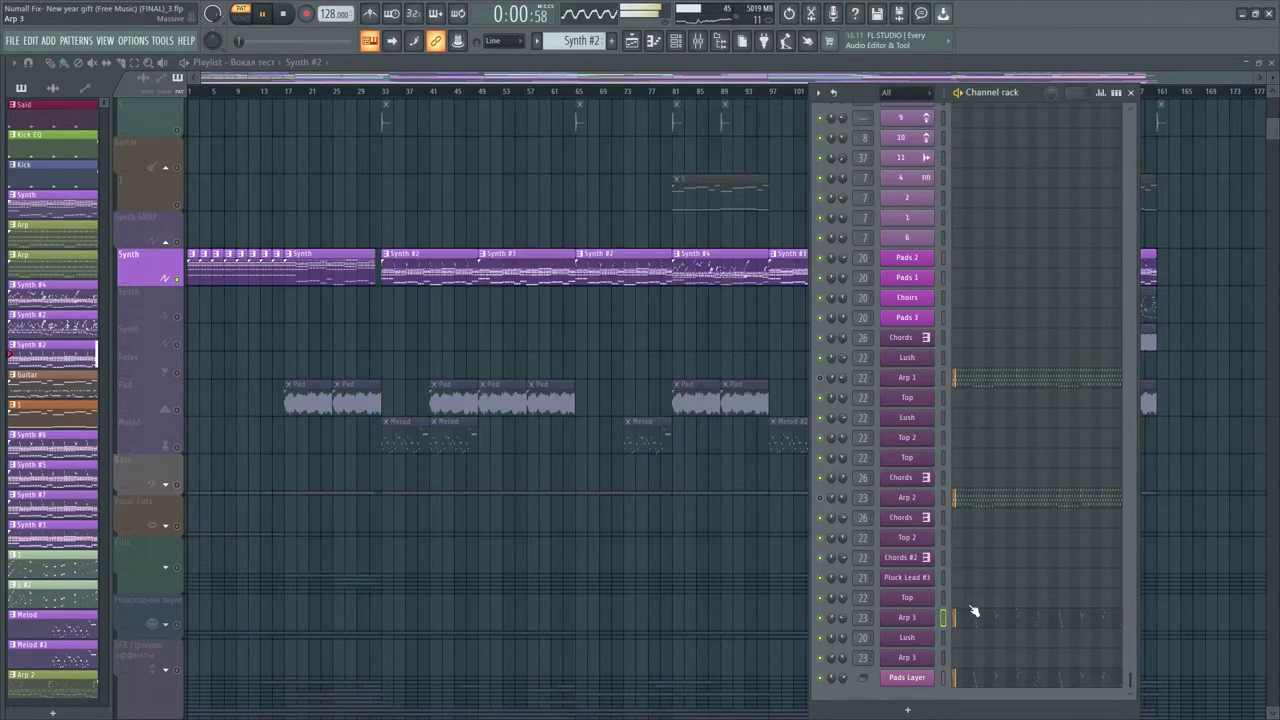
View the Bells 1 channel's Sylenth1 preset, stop playback and close the plugin
scroll(954, 604, up, 20)
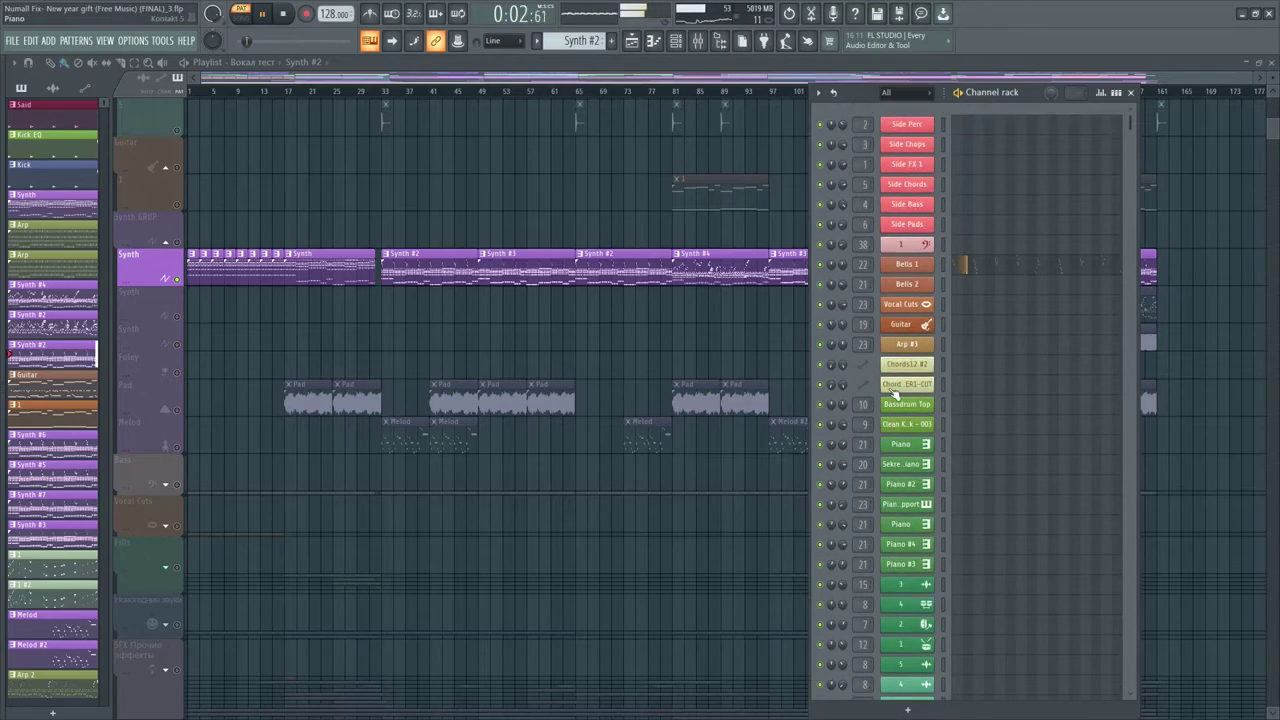
click(916, 268)
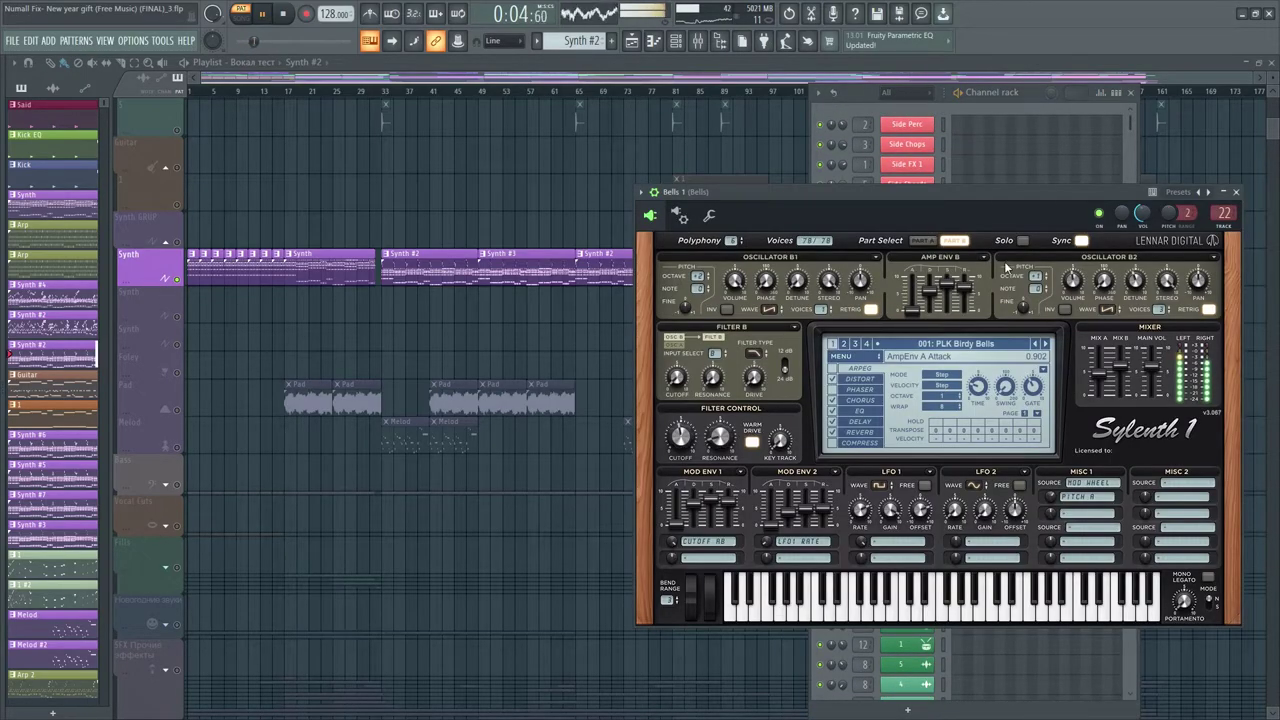
key(space)
key(Escape)
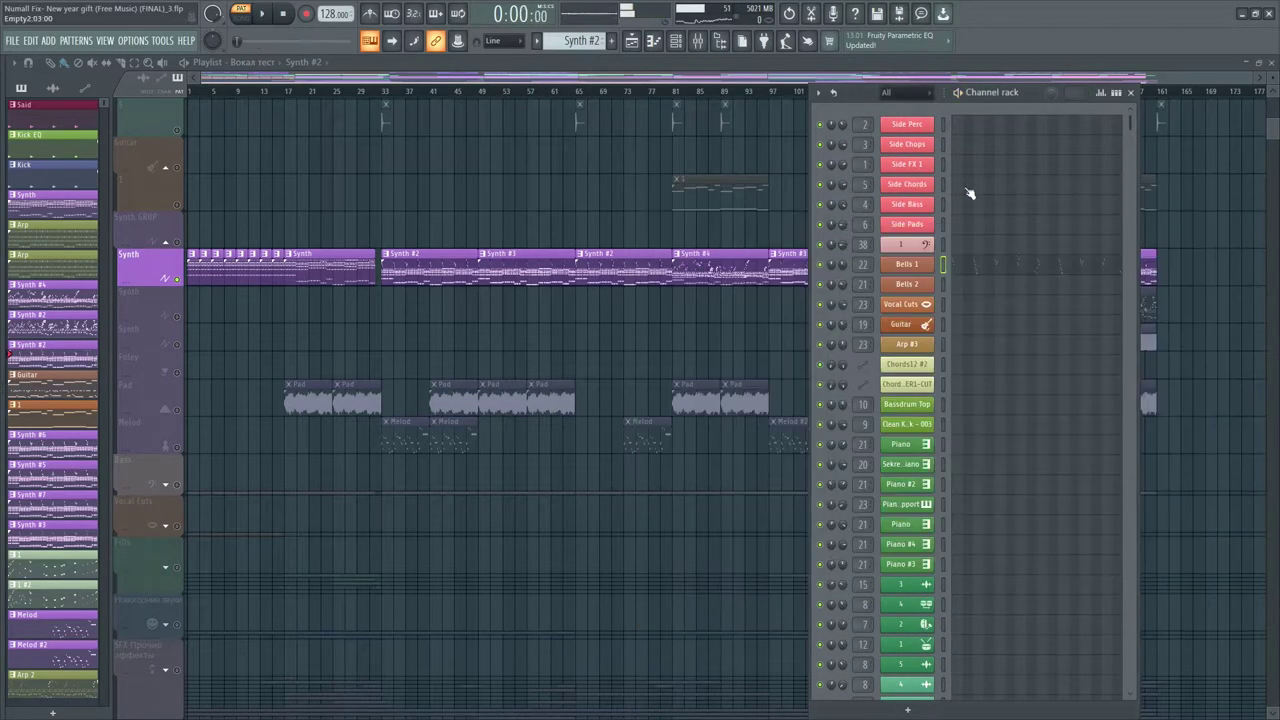
Switch to the Synth #6 pattern, play it while looking through the channels it uses, and stop playback
scroll(582, 40, down, 3)
key(space)
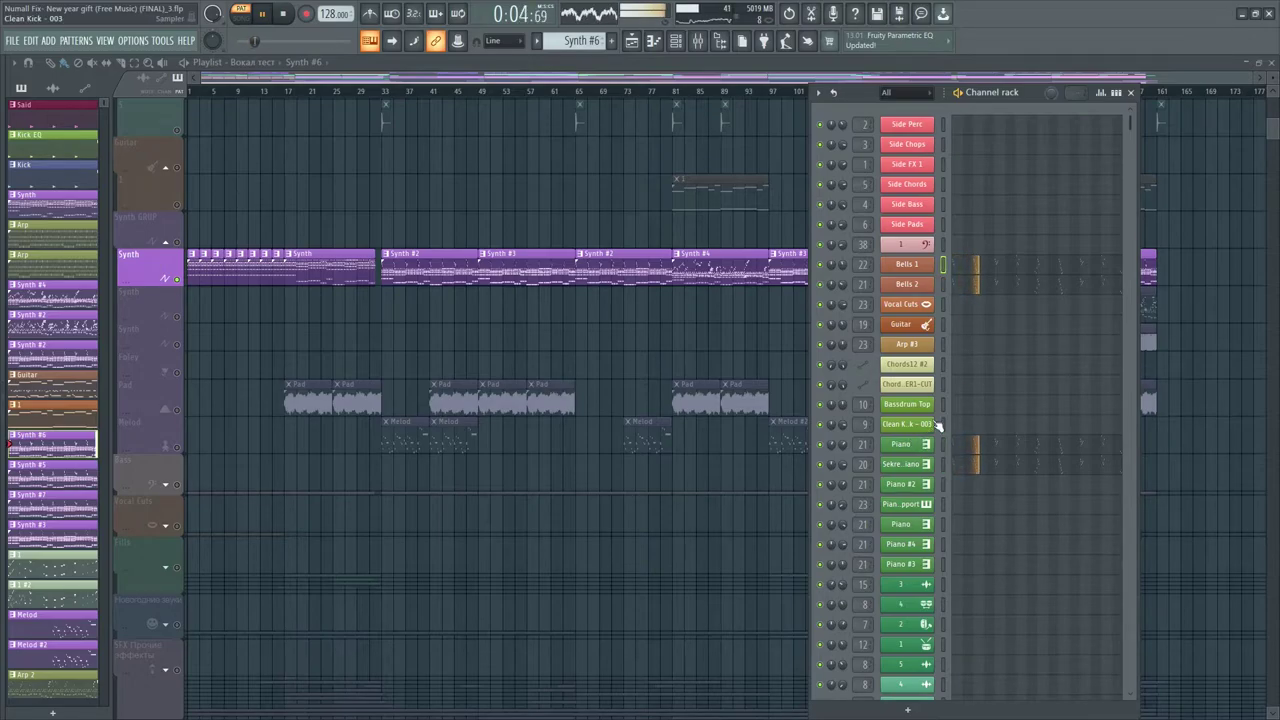
scroll(985, 448, down, 15)
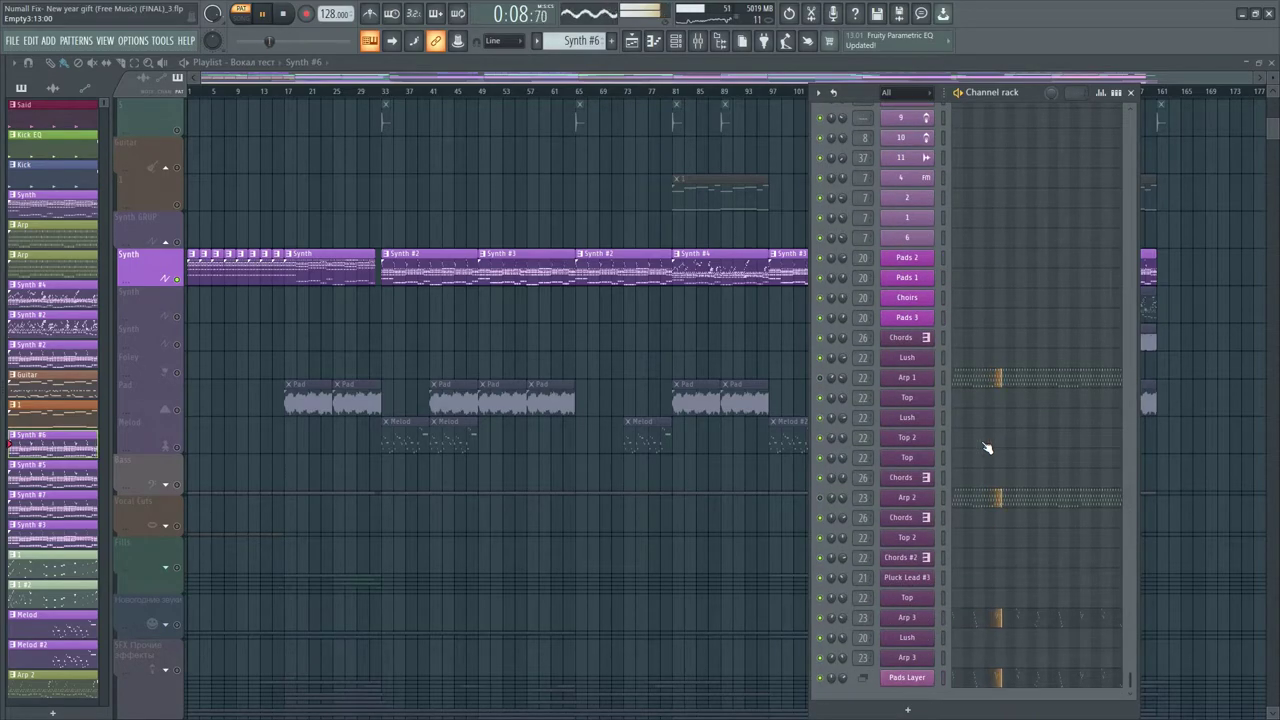
scroll(985, 448, up, 15)
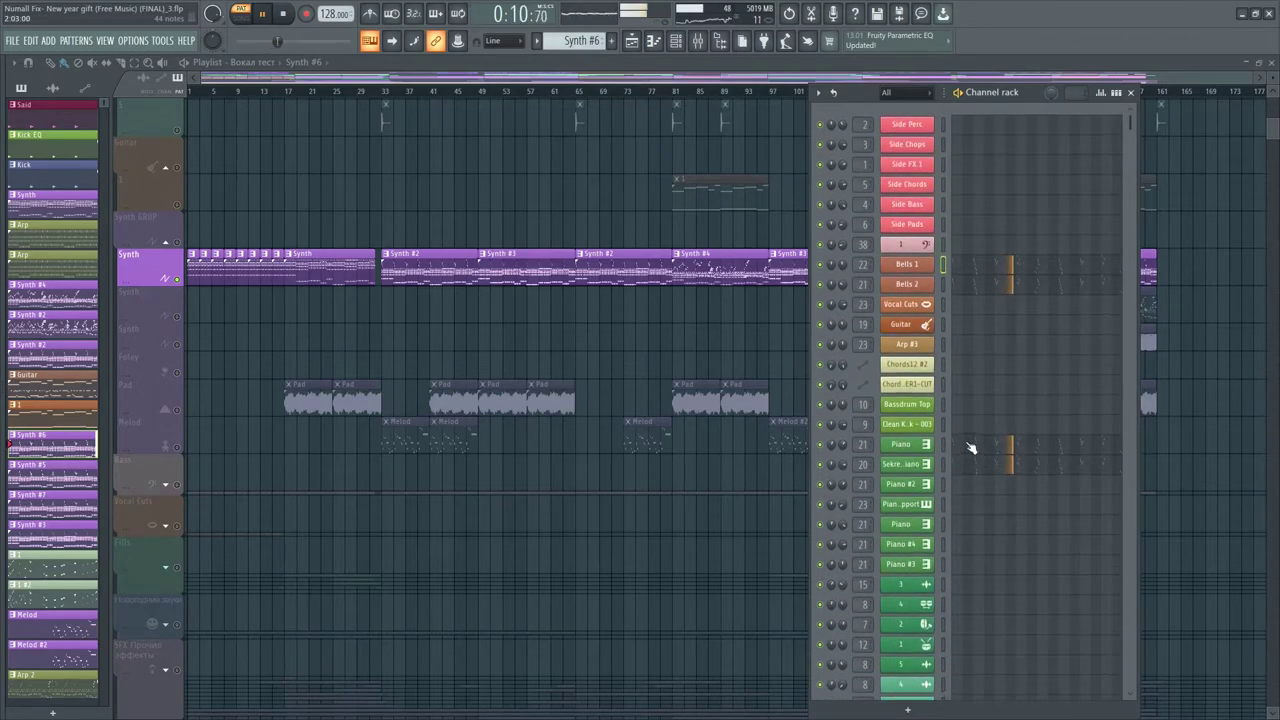
key(space)
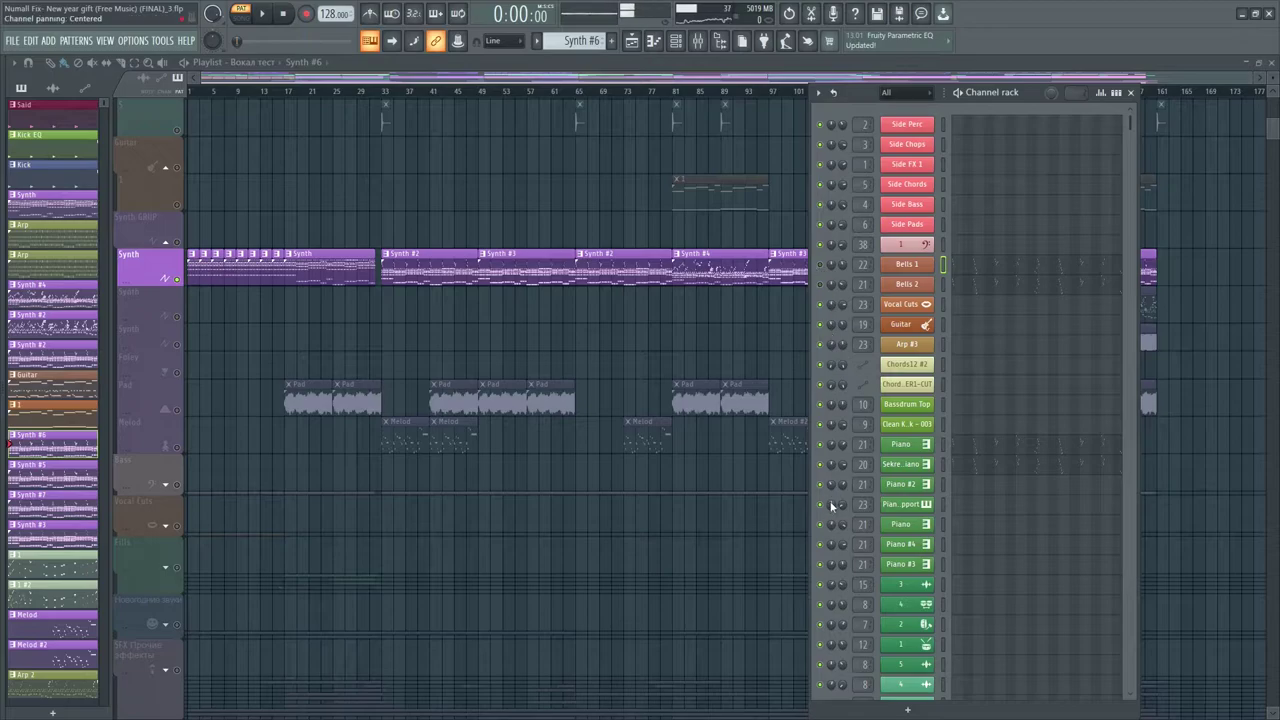
Solo the Piano channel and play the Synth #6 pattern to hear it alone
click(851, 464)
right_click(821, 447)
click(827, 450)
key(space)
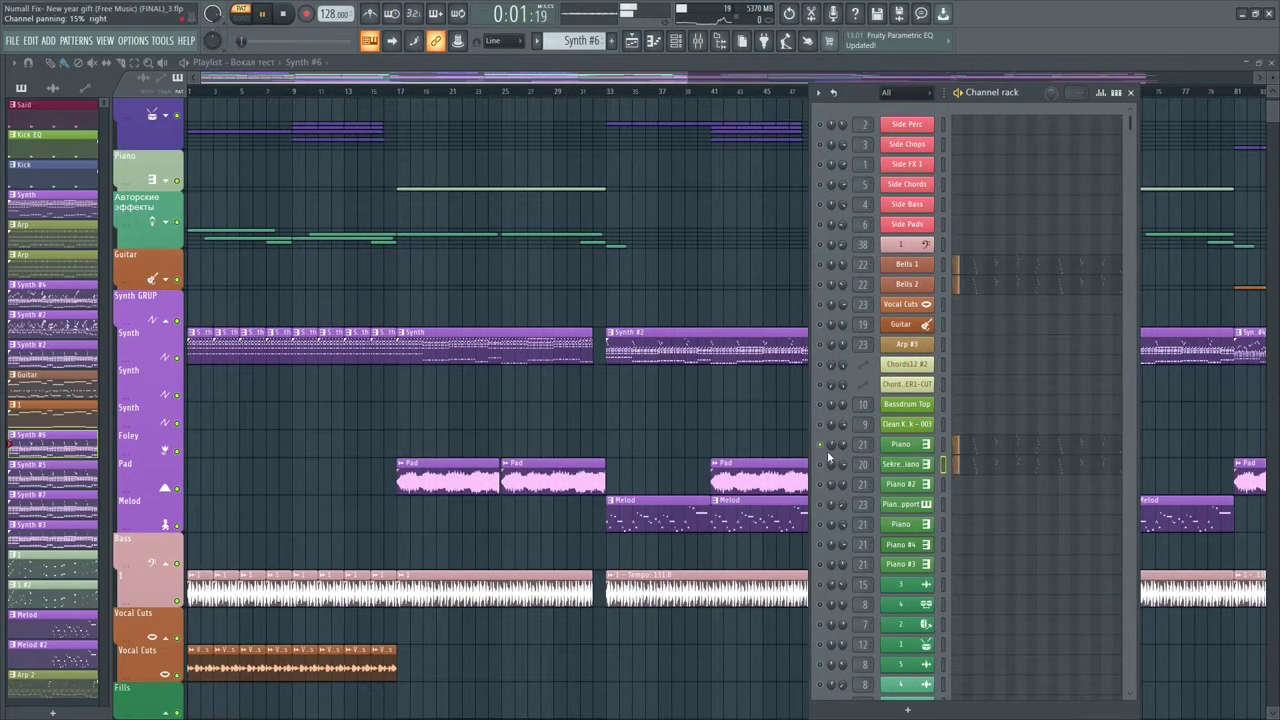
Open the Piano instrument and examine its mixer track's effects chain in a widened mixer, closing the mixer when done
click(902, 446)
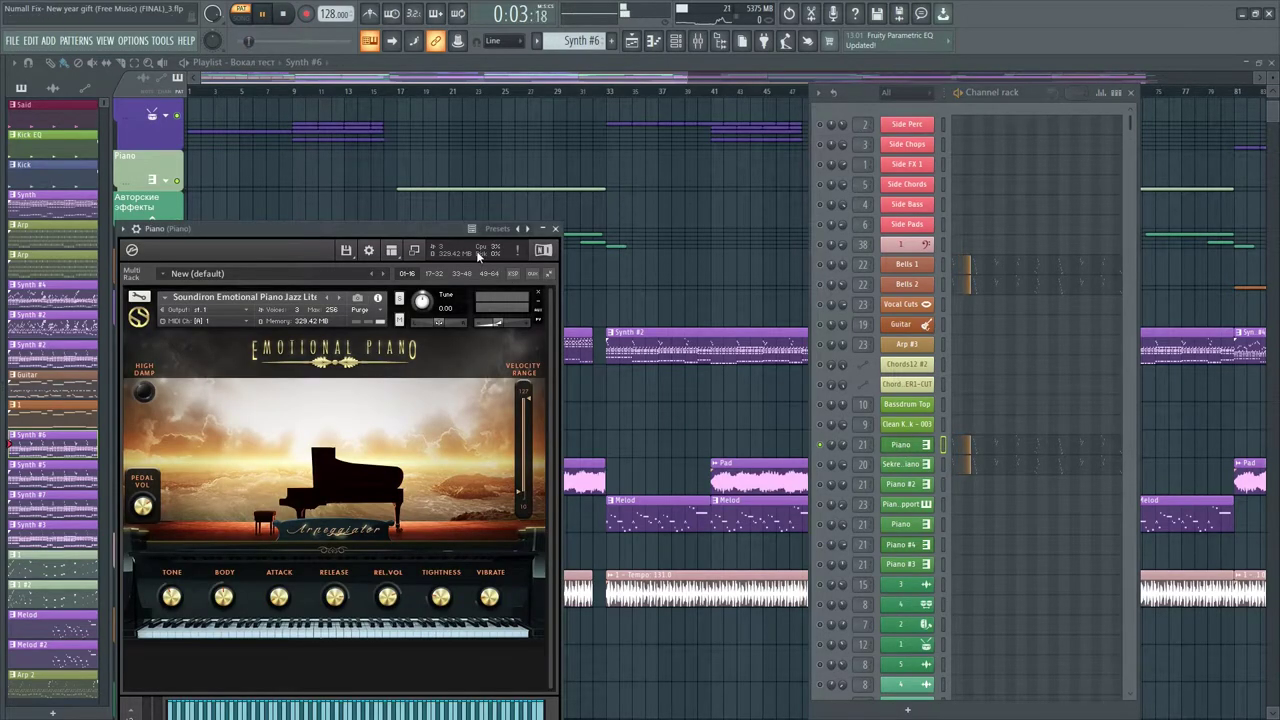
drag(437, 231, 527, 150)
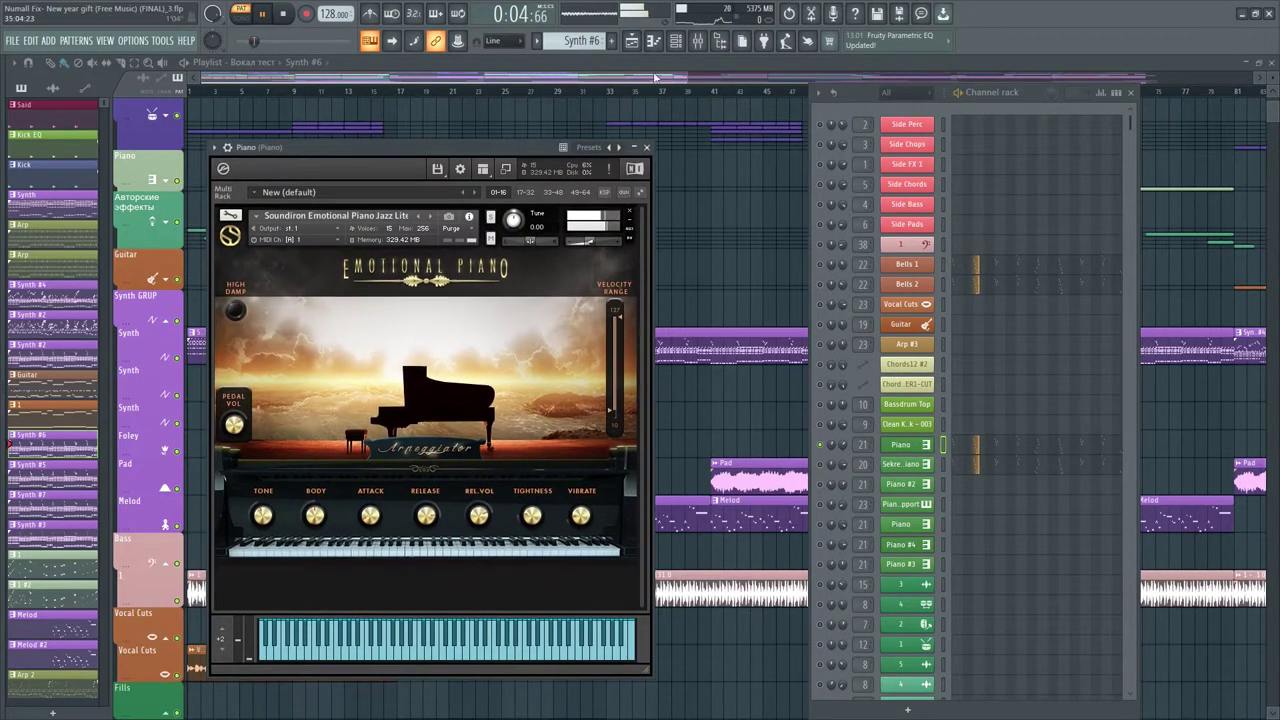
click(714, 40)
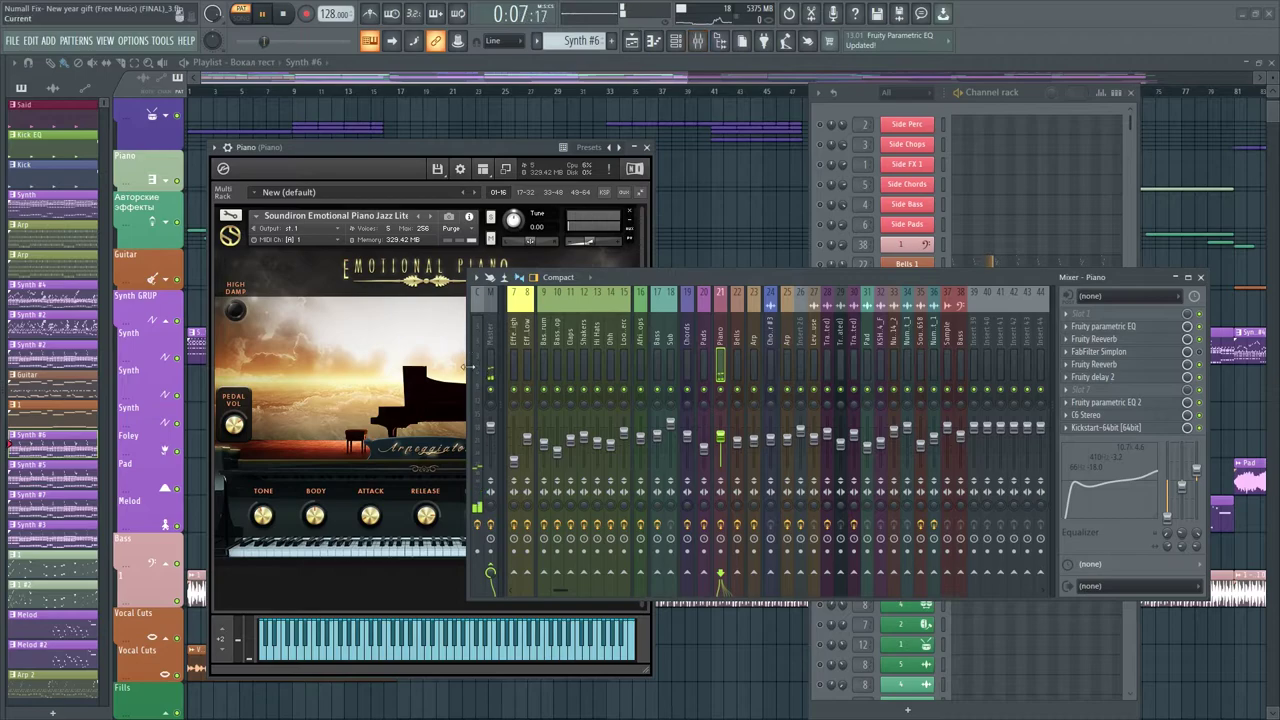
drag(453, 371, 218, 350)
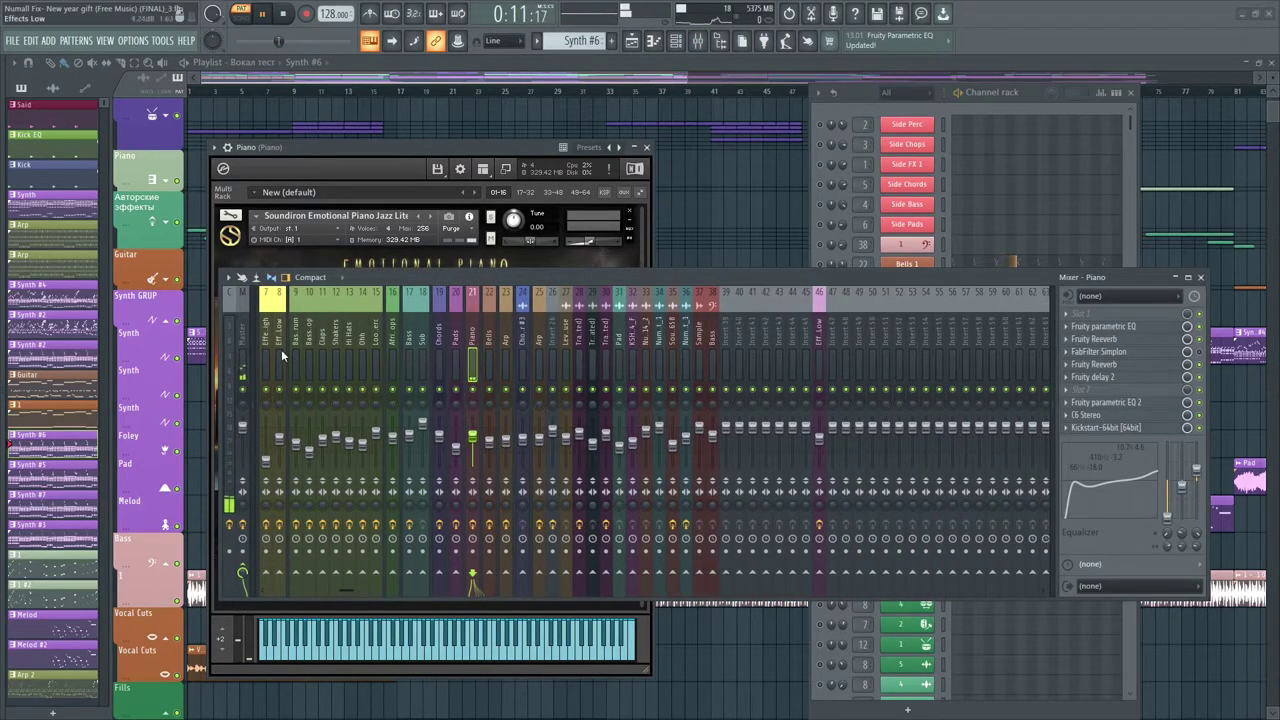
scroll(262, 354, up, 10)
click(551, 365)
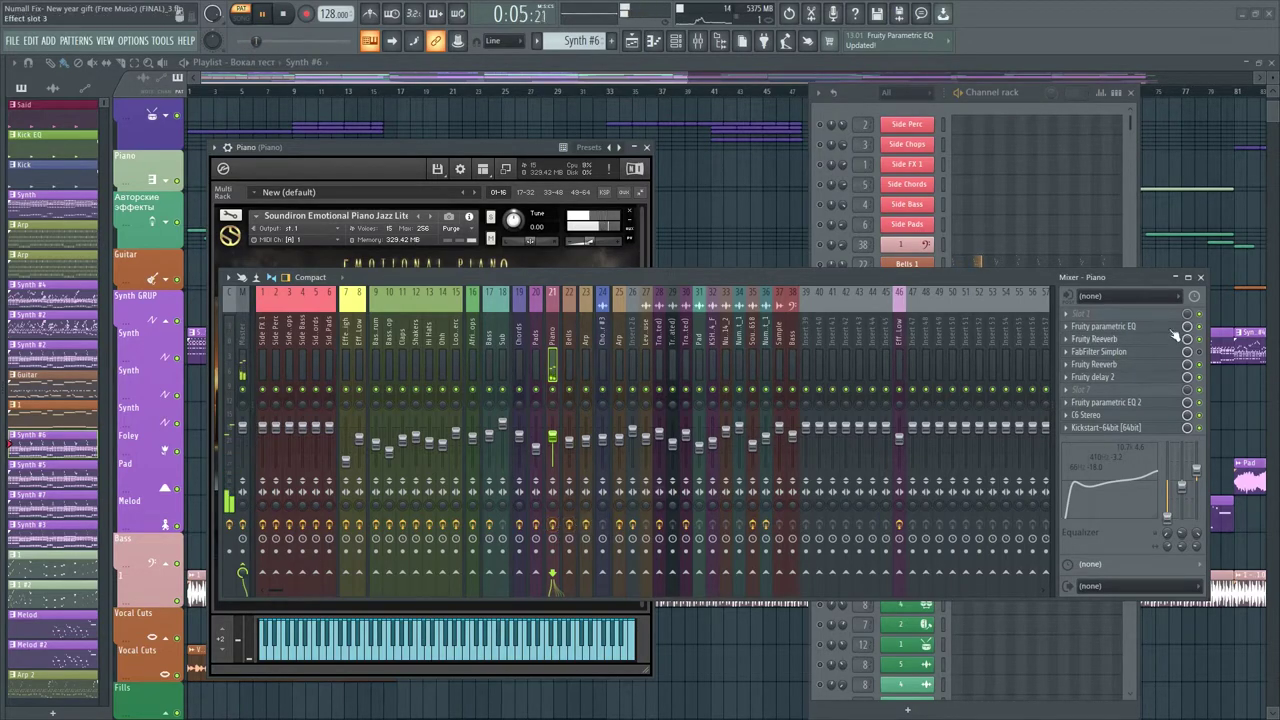
click(1203, 277)
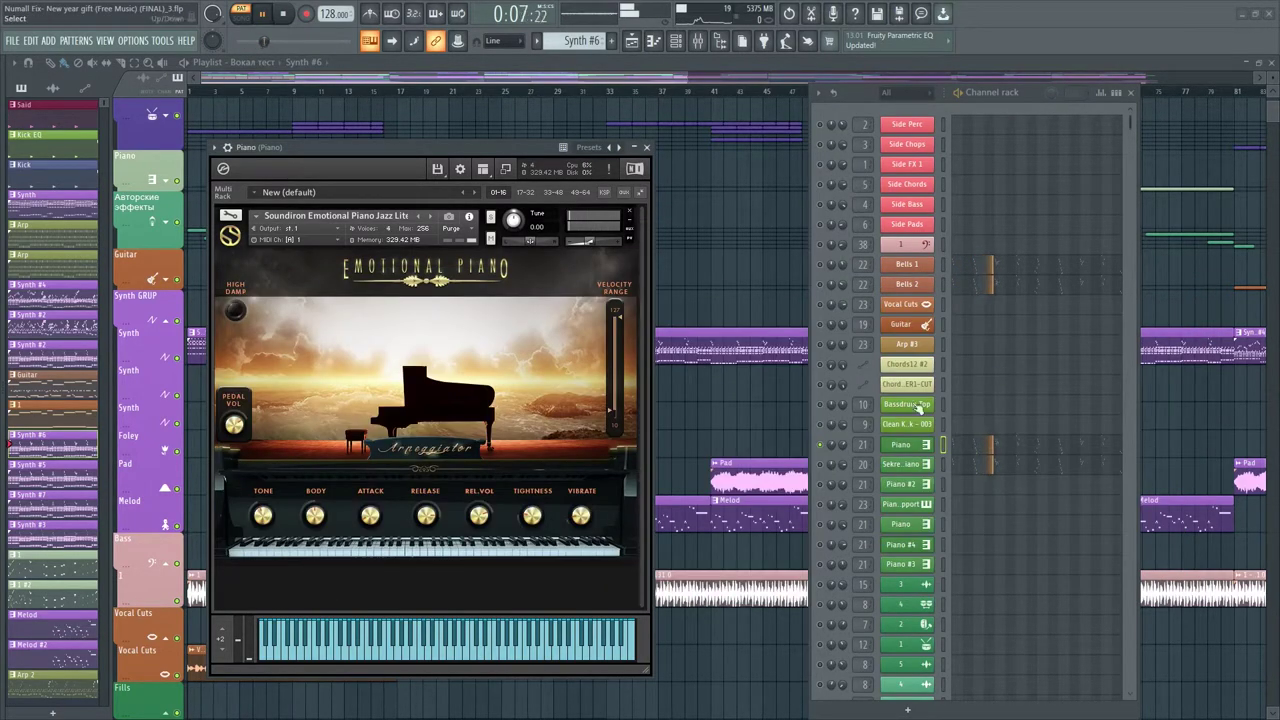
Unsolo the Piano channel, switch to the Synth #5 pattern and play it
right_click(824, 448)
click(823, 446)
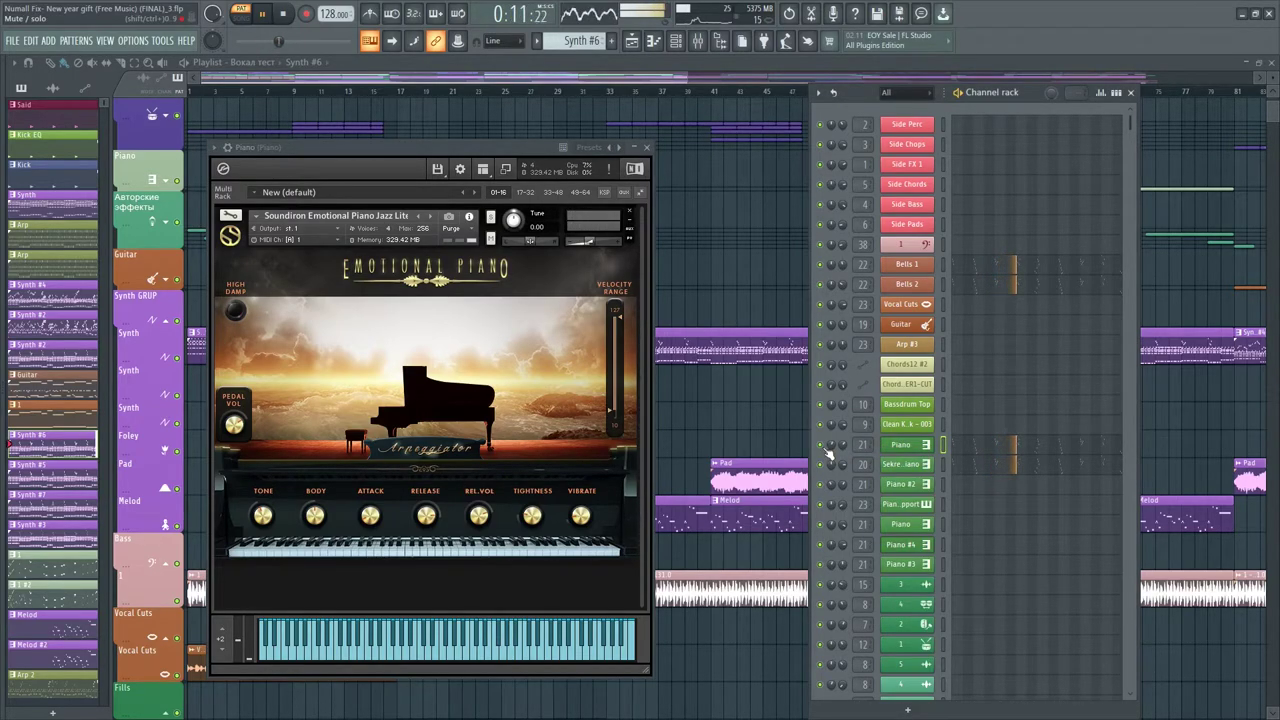
click(263, 16)
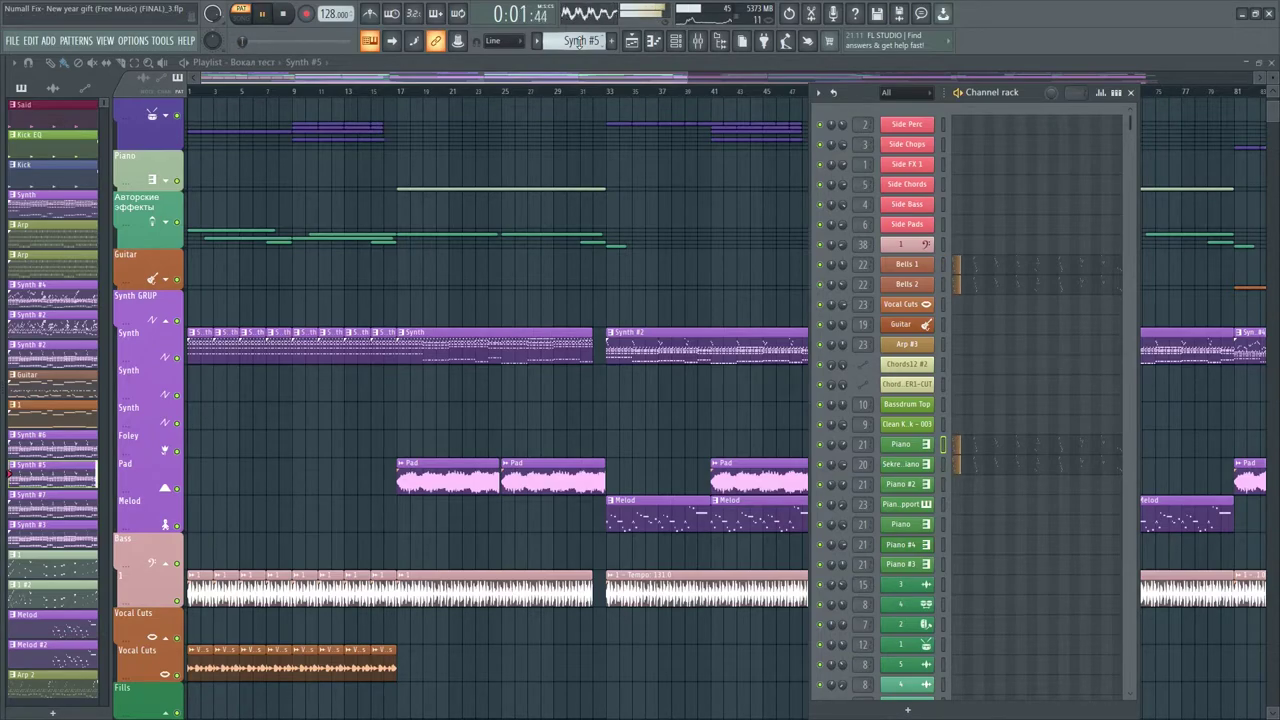
Open the Piano channel's notes for Synth #5 in the piano roll and examine them closer
click(968, 448)
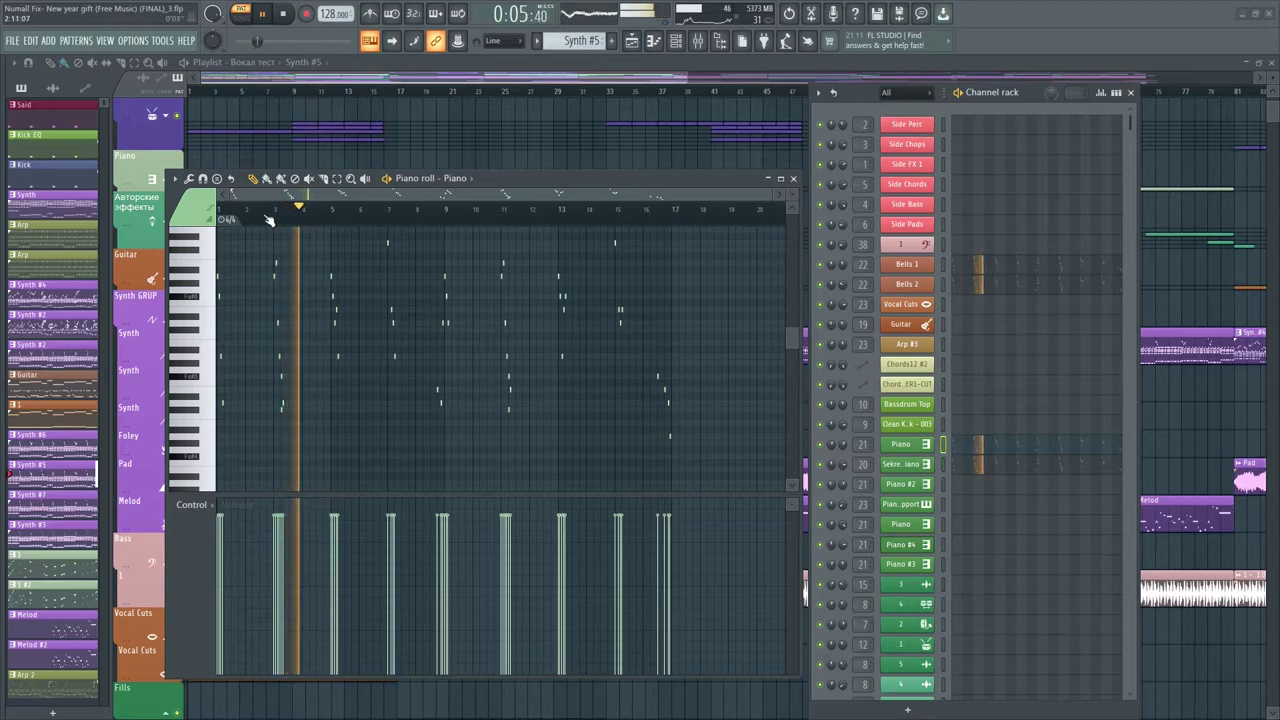
scroll(268, 220, up, 4)
scroll(268, 220, down, 3)
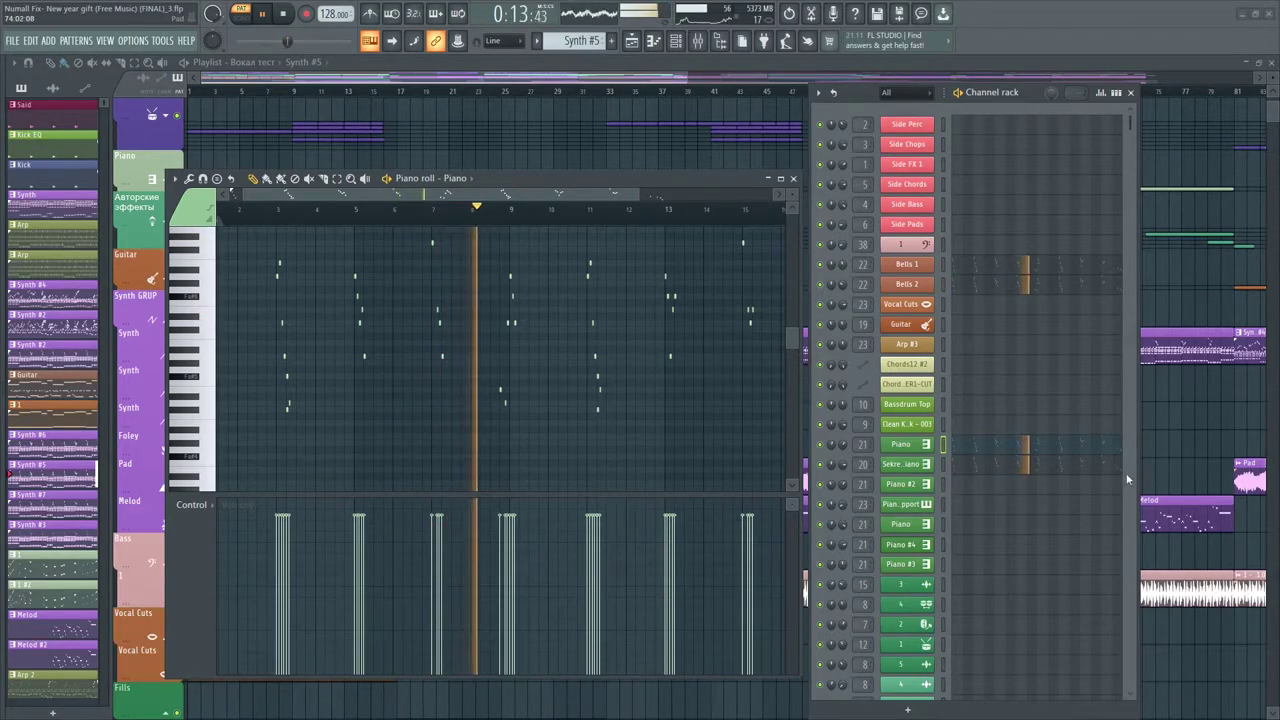
Solo the Arp 3 channel near the end of the channel rack to hear it alone, and turn all channels back on
scroll(1086, 480, down, 10)
scroll(1086, 482, down, 7)
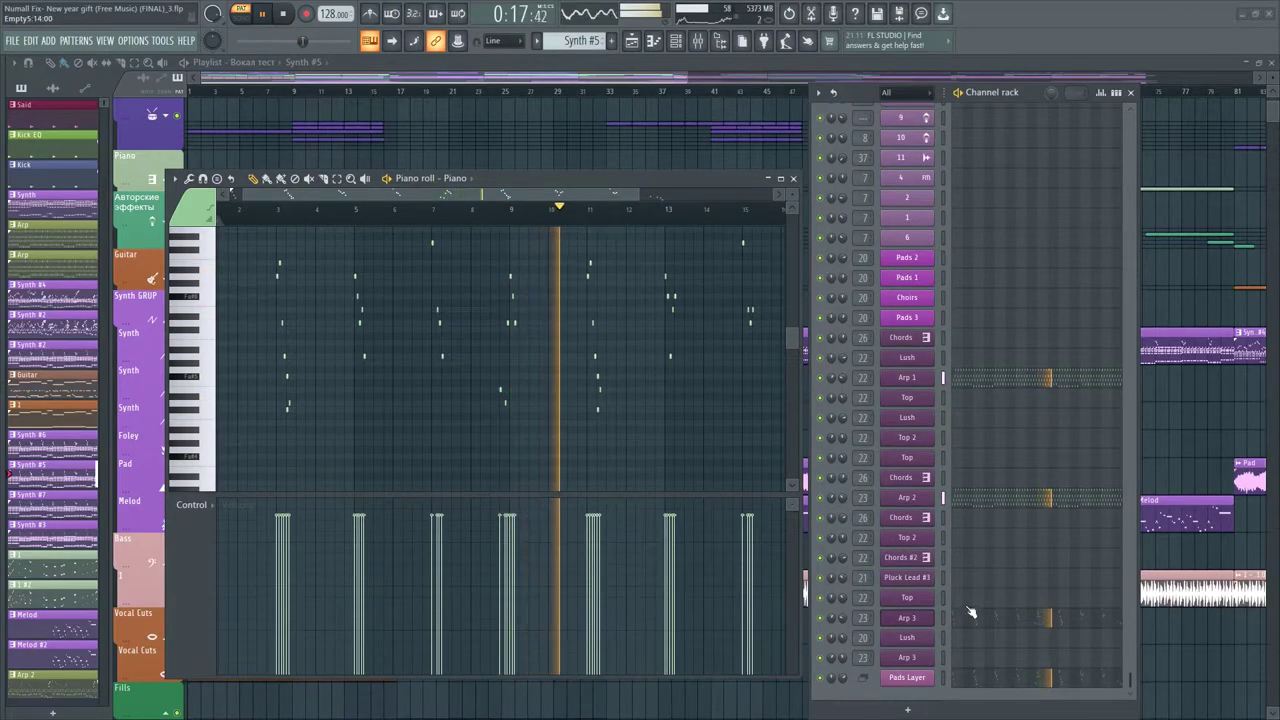
right_click(822, 679)
click(844, 502)
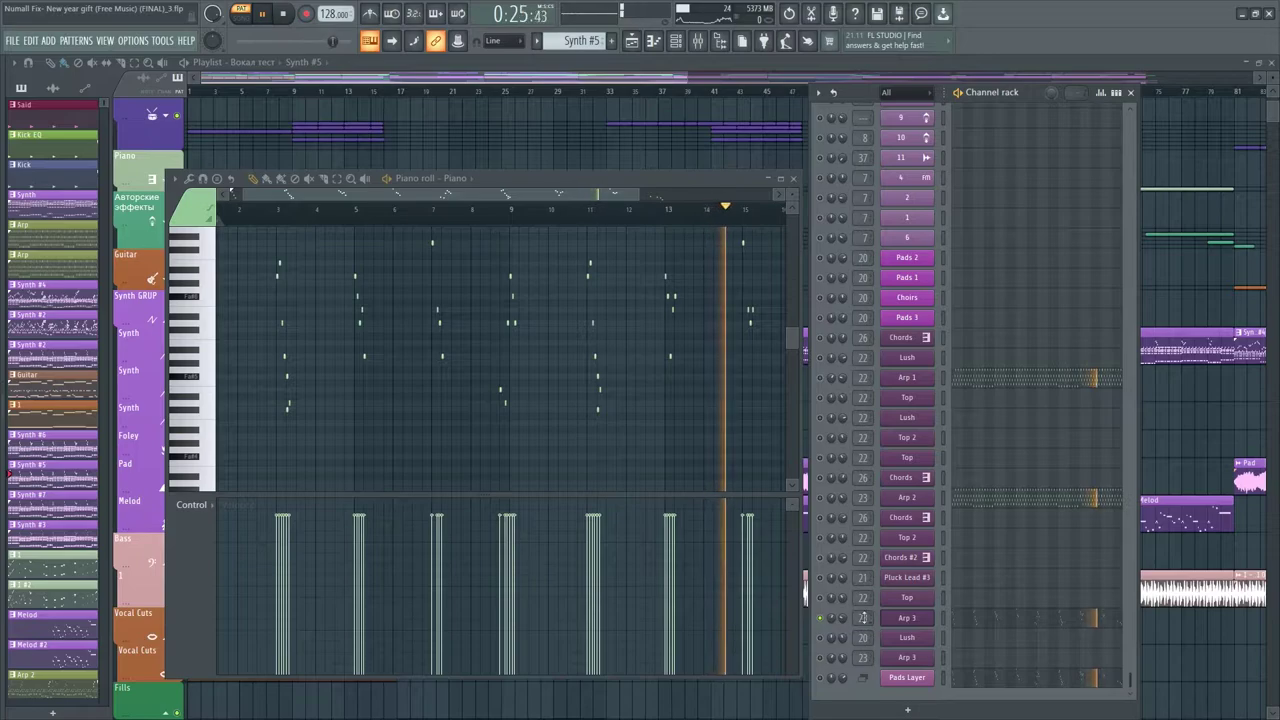
right_click(821, 497)
click(826, 499)
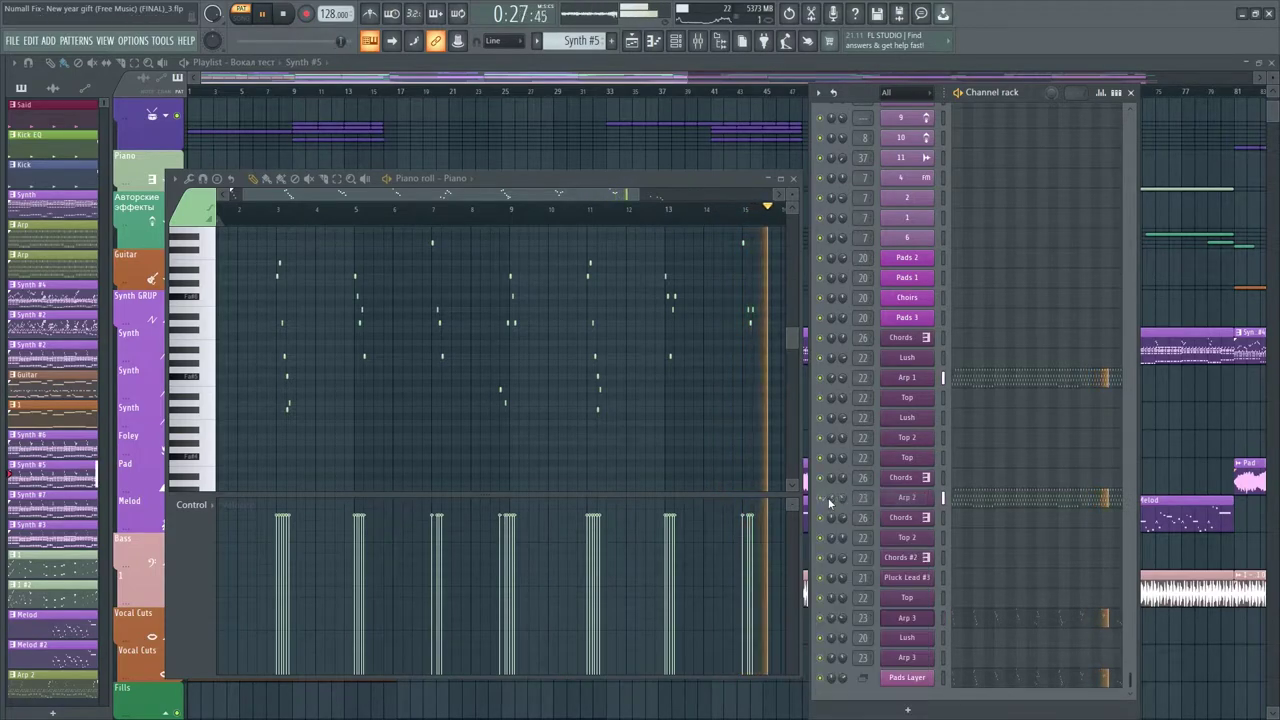
Switch to the Synth #7 pattern, play it and look through the channels it uses
key(space)
scroll(582, 39, down, 2)
key(space)
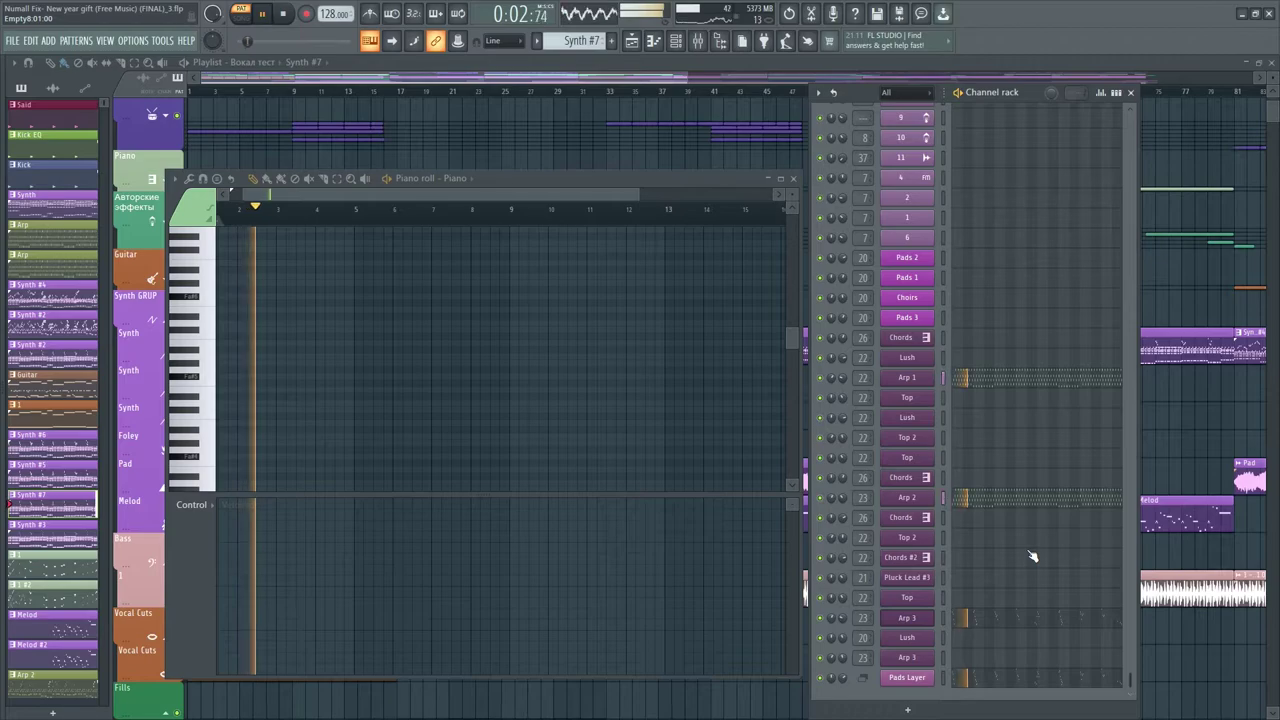
scroll(1032, 557, up, 8)
scroll(1032, 557, down, 6)
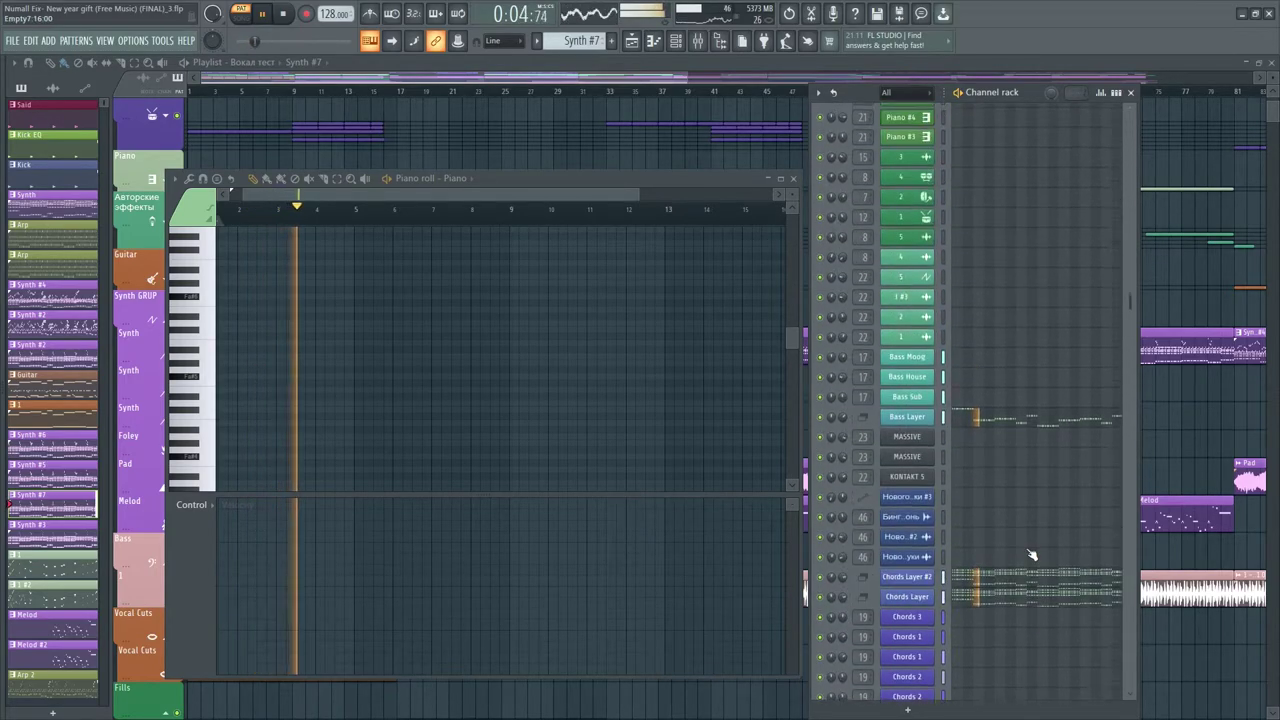
scroll(1032, 555, down, 2)
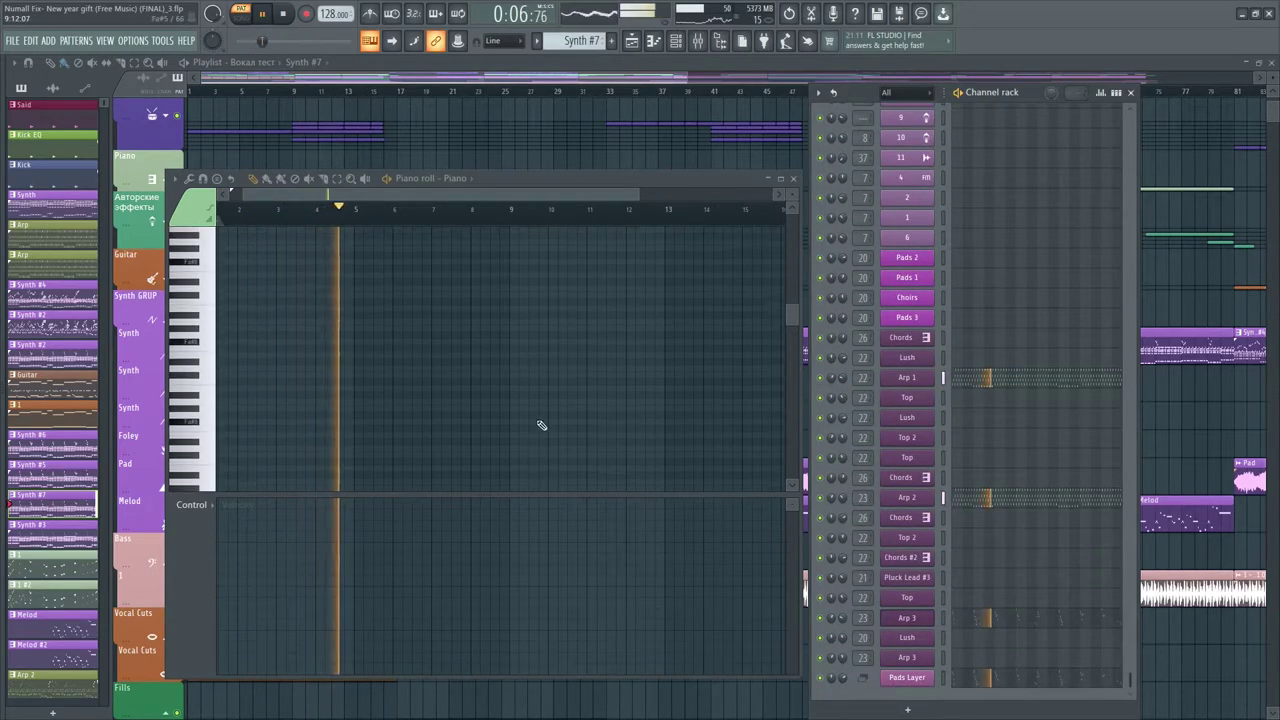
Close the Piano channel's piano roll and open the Arp 3 channel's notes for Synth #7 to examine them
click(793, 181)
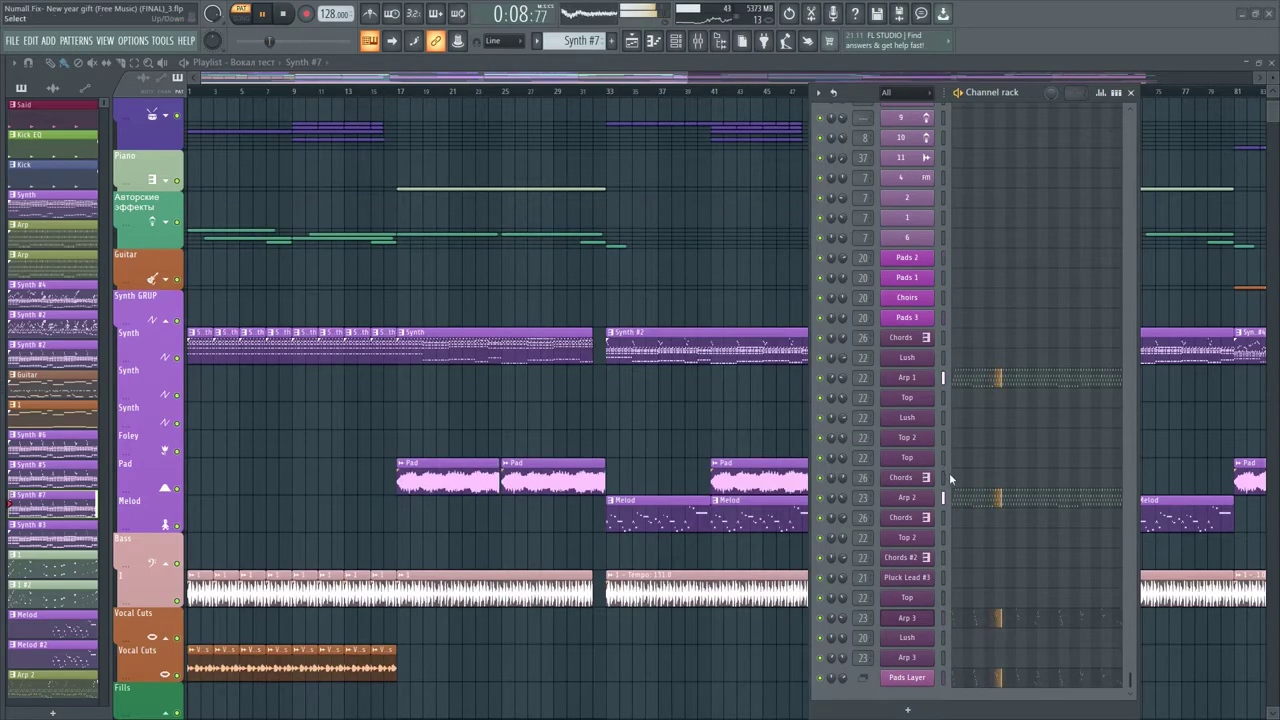
click(1018, 622)
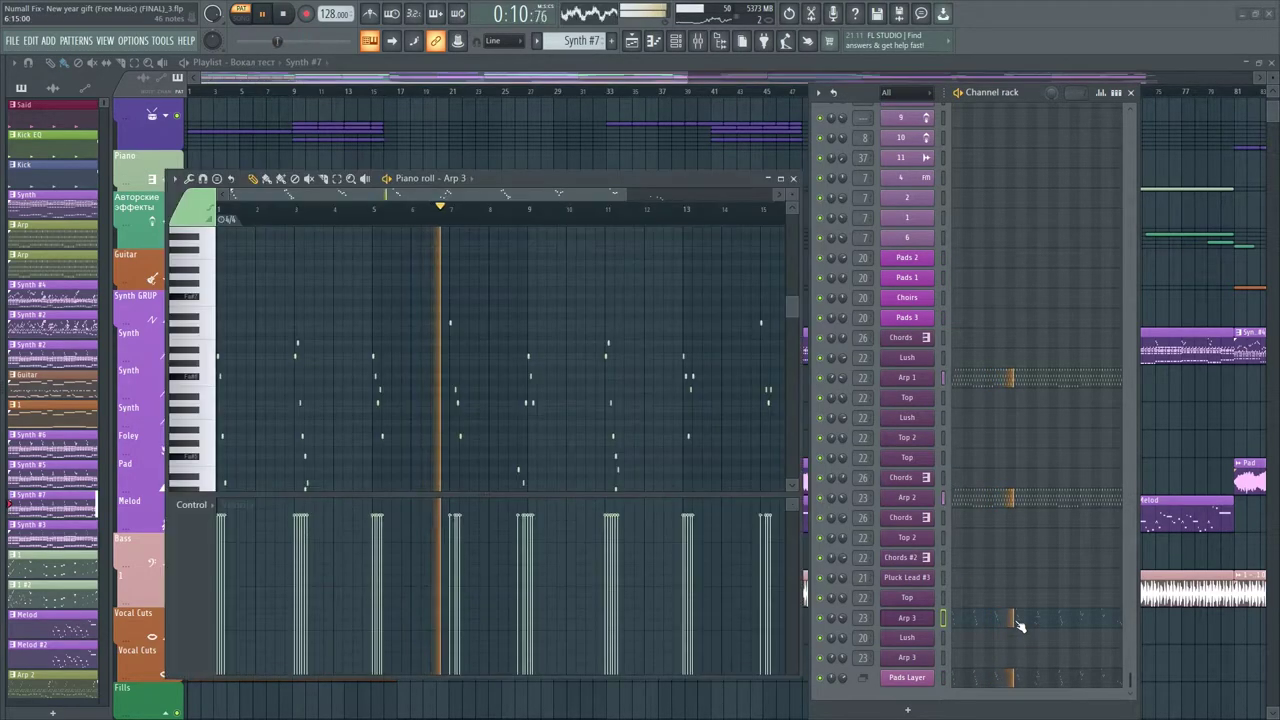
scroll(573, 410, down, 1)
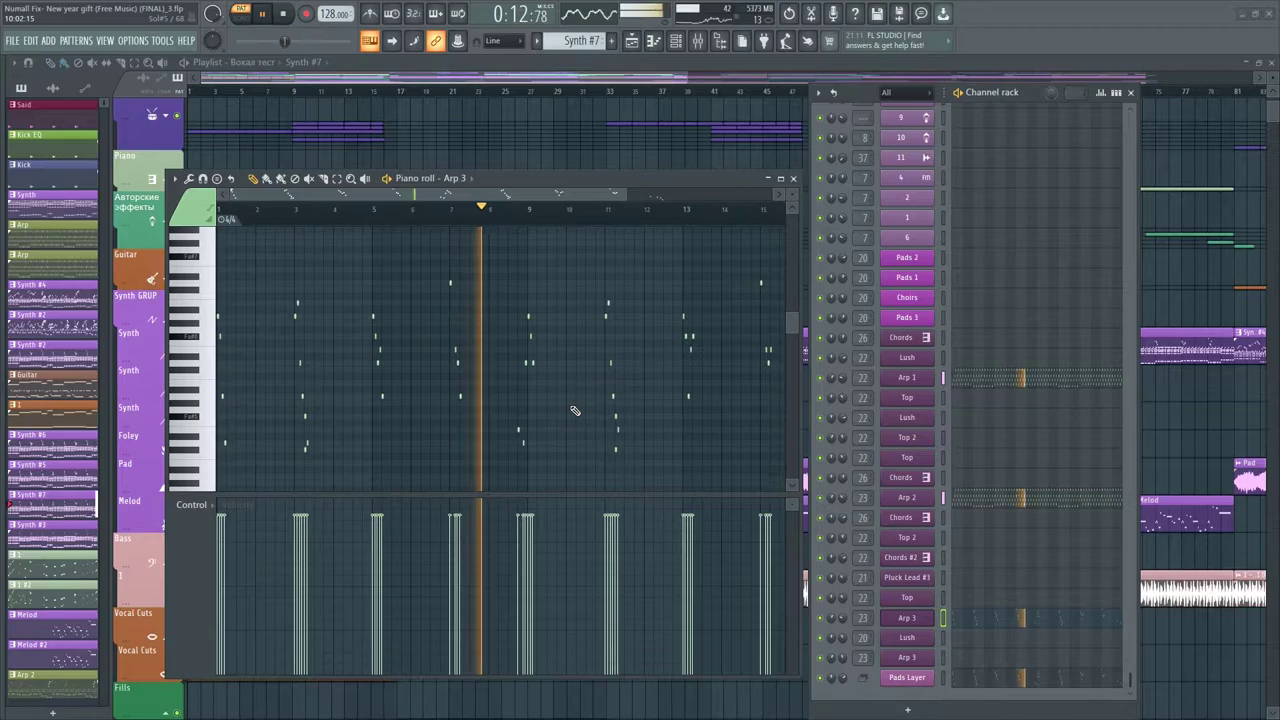
Follow the Arp 3 notes through to the end of the Synth #7 pattern, stop playback and close the piano roll
scroll(549, 226, down, 1)
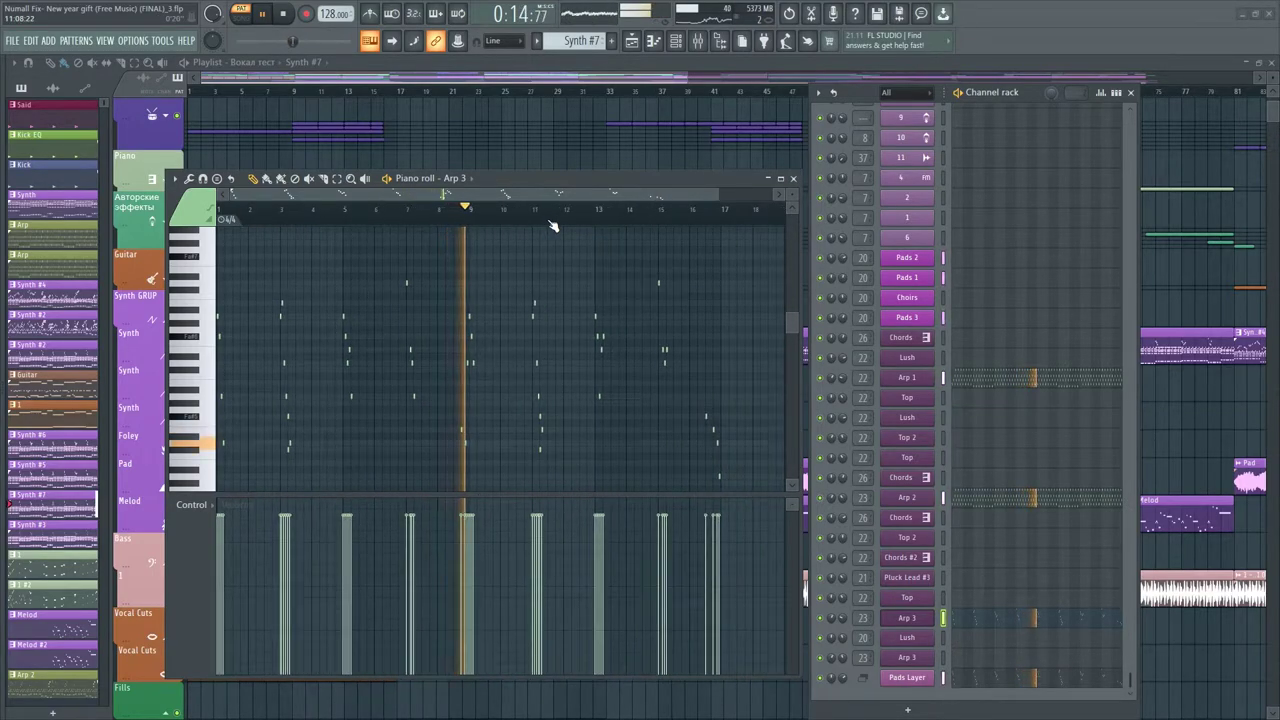
scroll(549, 226, up, 1)
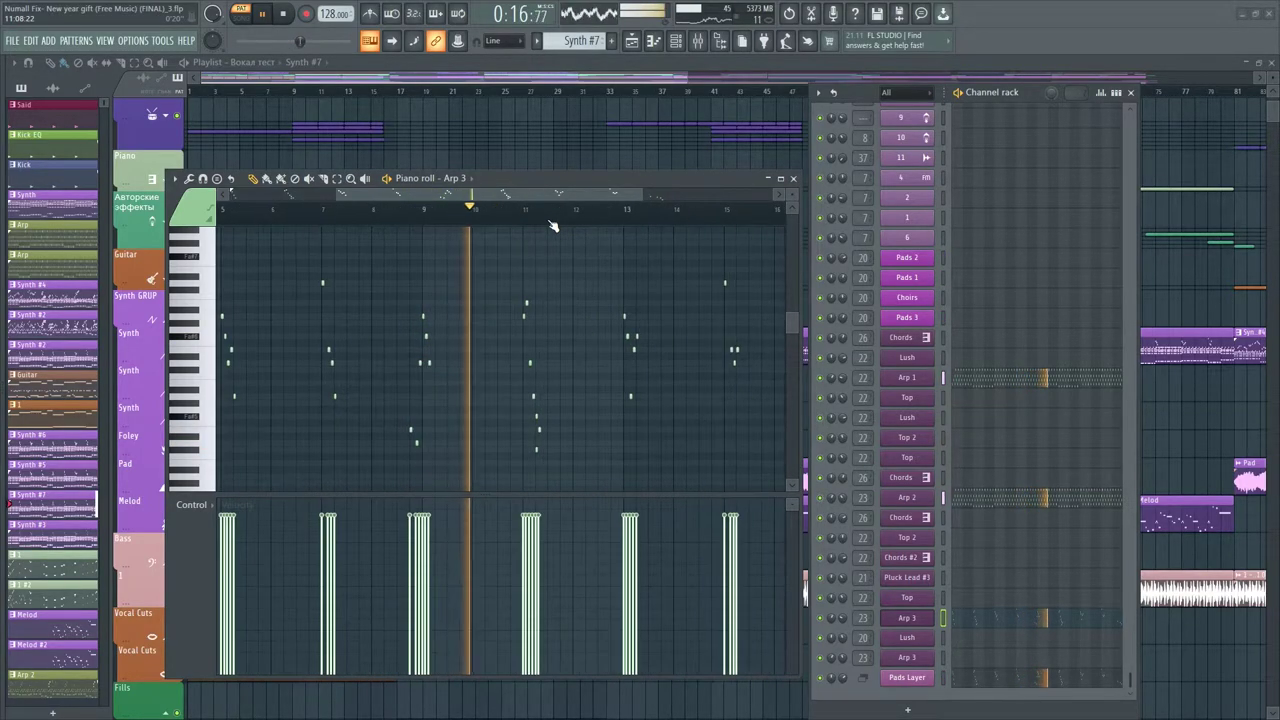
drag(527, 197, 588, 211)
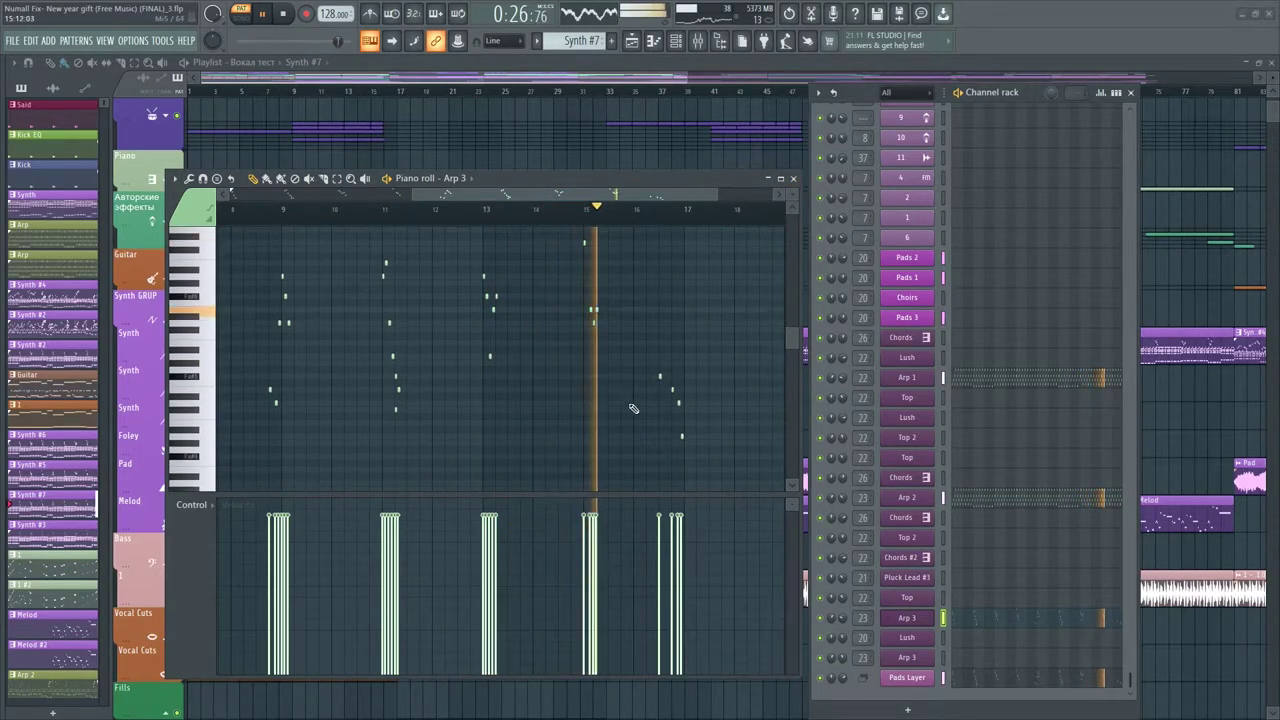
key(space)
click(793, 178)
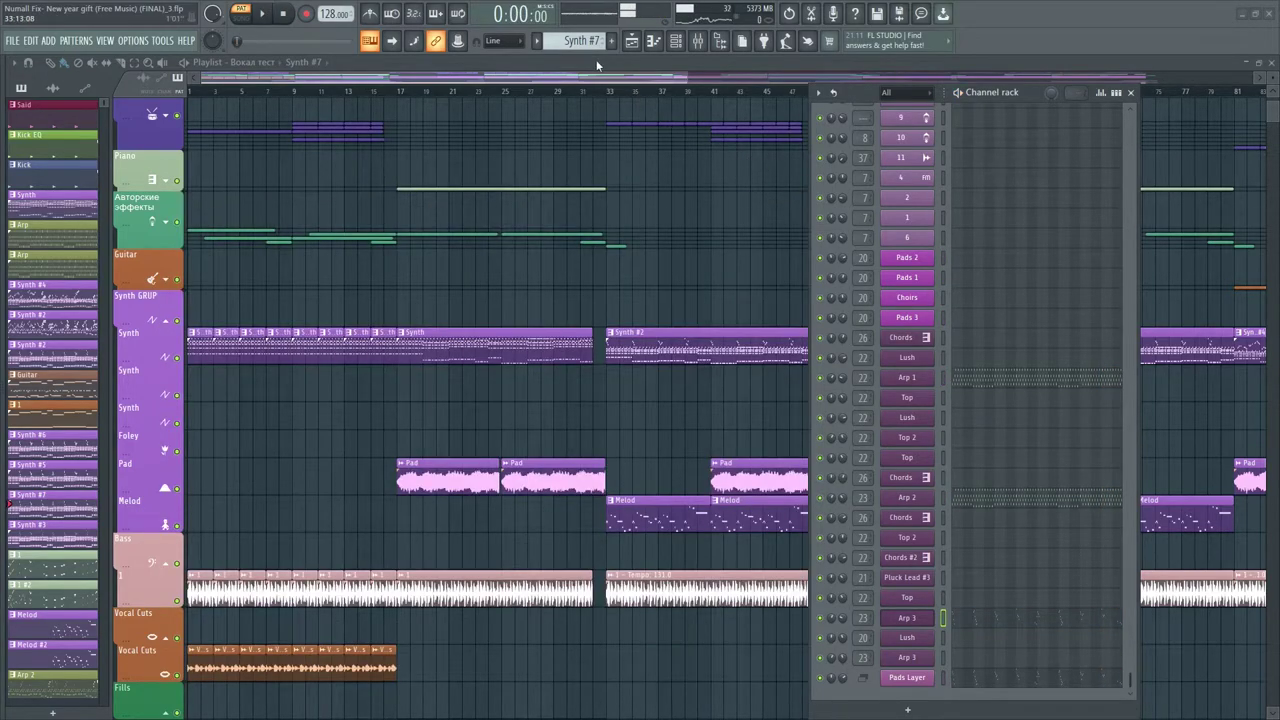
Switch to the Synth #3 pattern, play it and check the Pads Layer and Pads 3 channels
scroll(582, 44, down, 1)
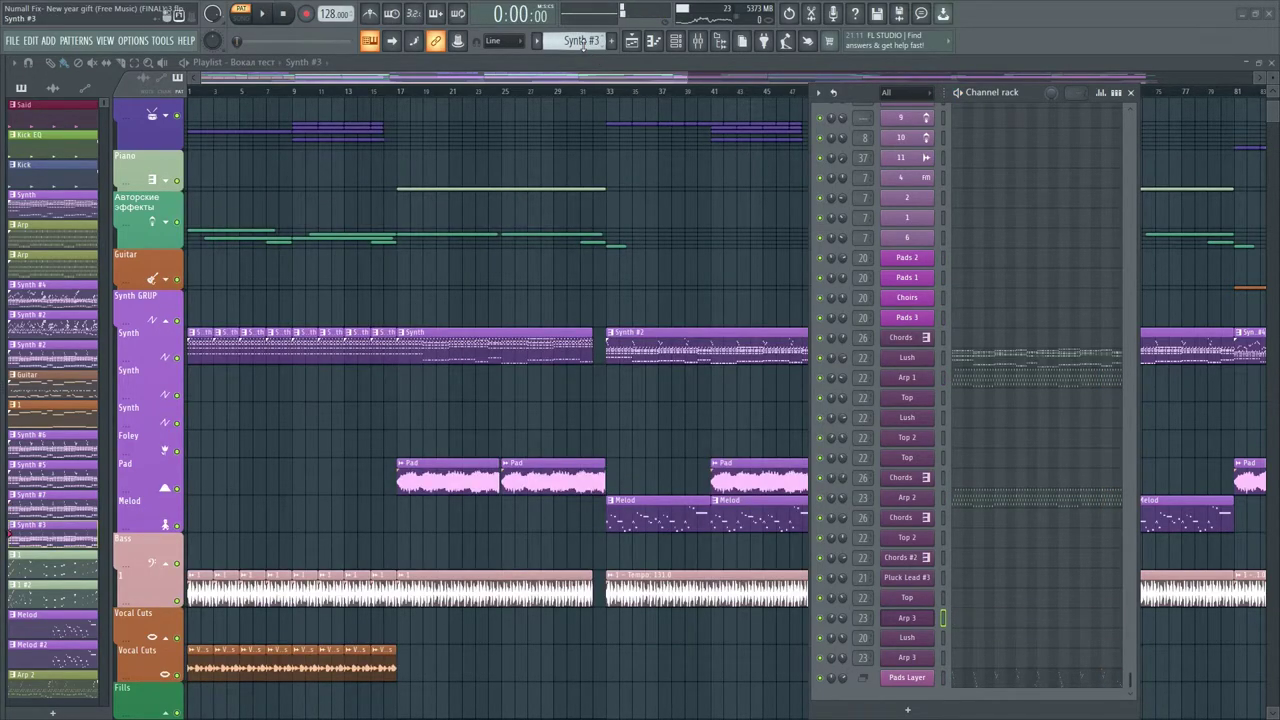
key(space)
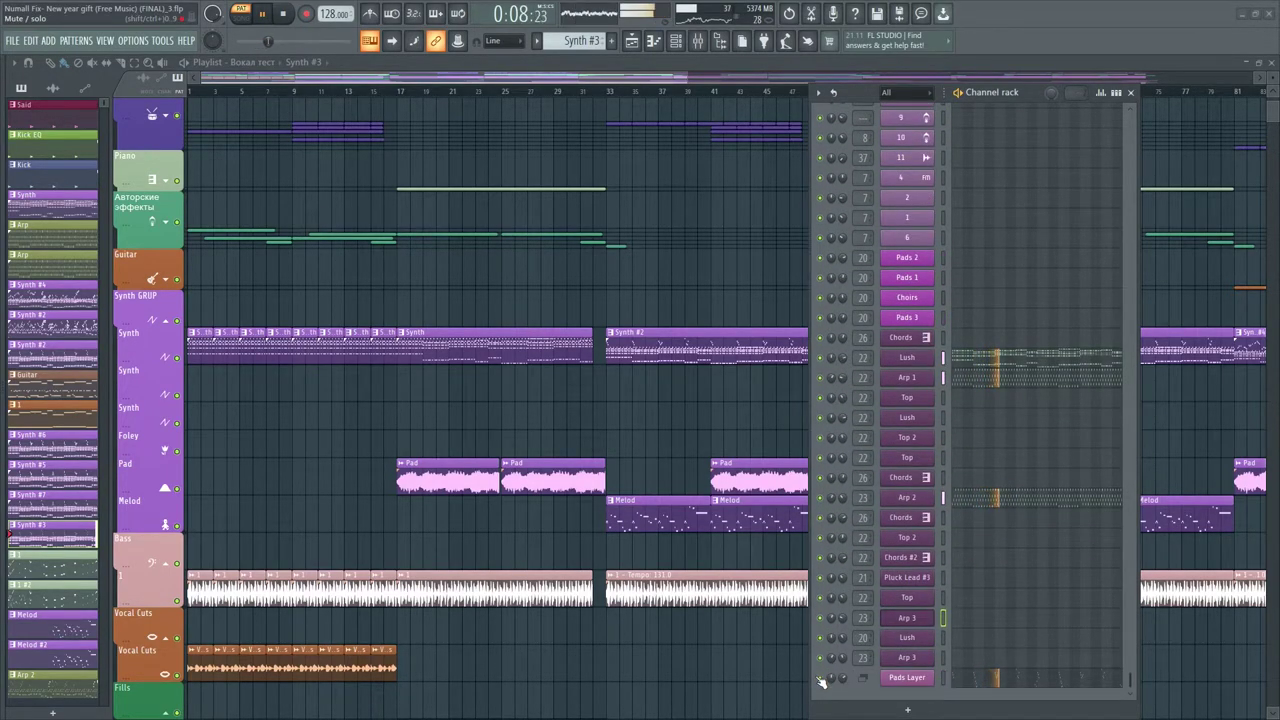
right_click(820, 681)
click(833, 625)
click(821, 318)
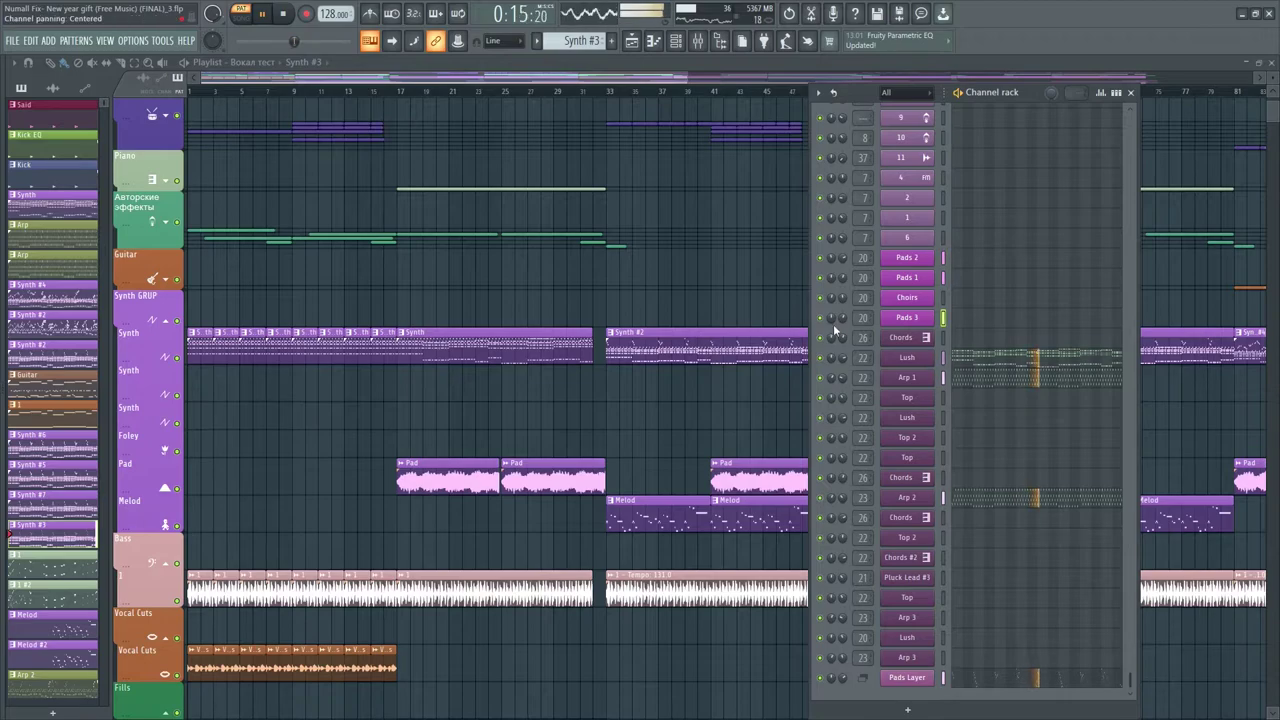
Solo the Lush channel above Arp 1 and examine its Synth #3 notes in the piano roll while it plays
right_click(830, 359)
click(827, 365)
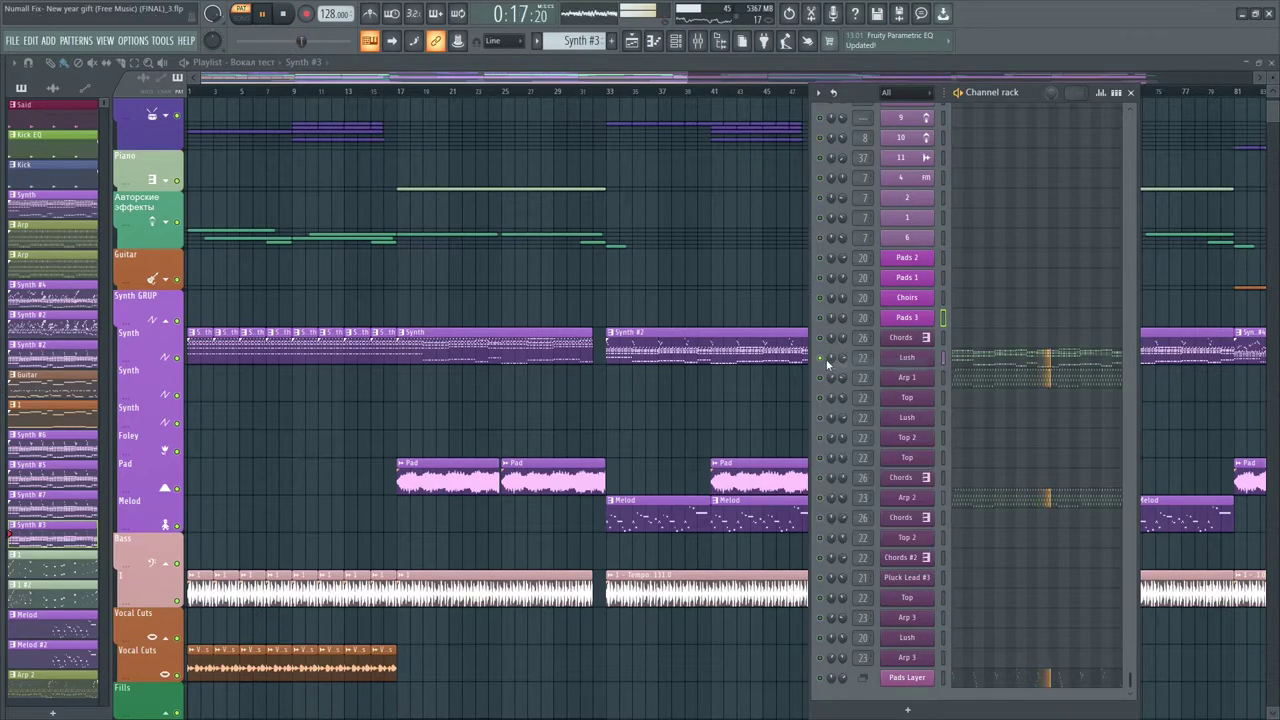
click(996, 375)
scroll(458, 215, down, 3)
scroll(409, 449, down, 2)
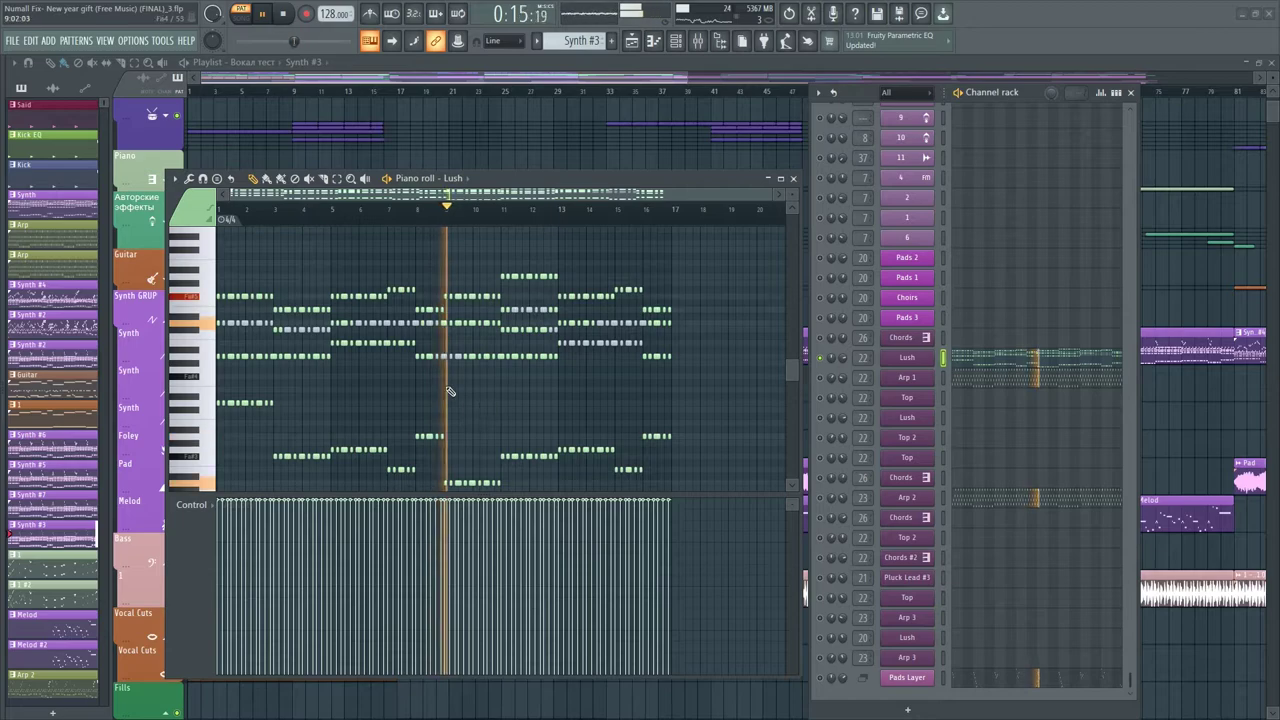
key(space)
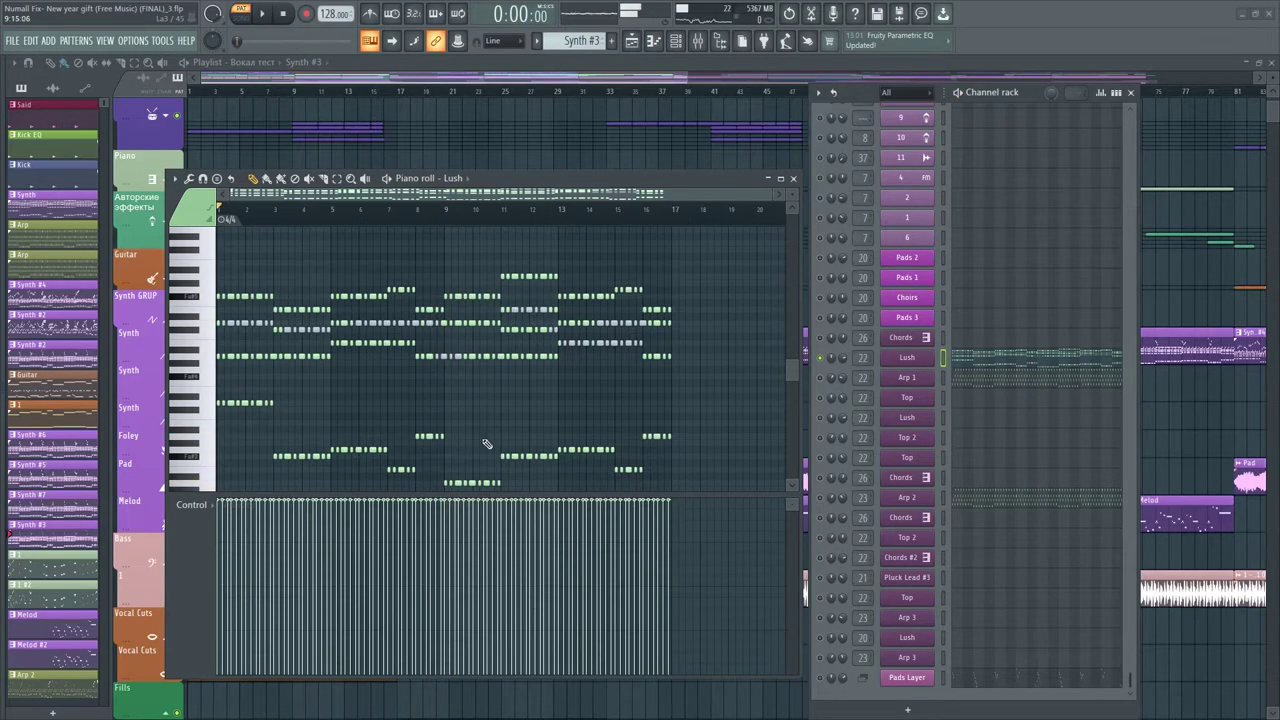
click(794, 181)
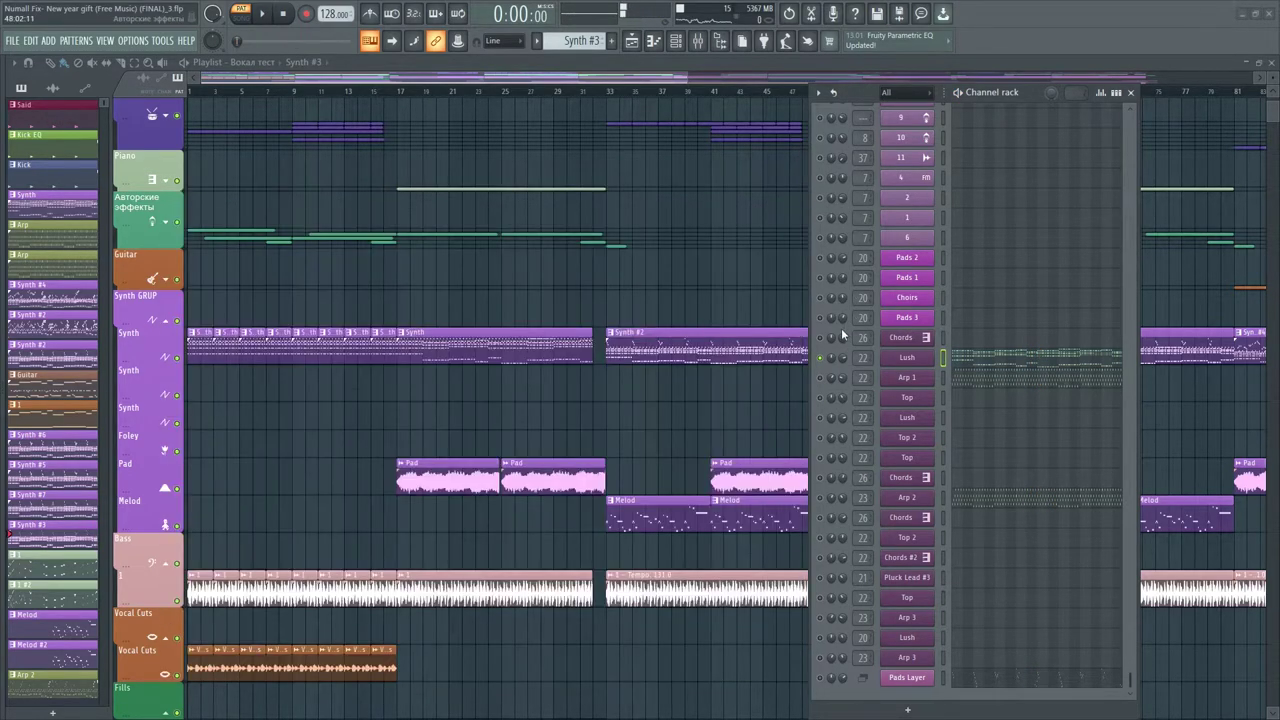
Turn all channels back on from the soloed Lush channel and play the full Synth #3 pattern
scroll(843, 336, up, 2)
right_click(826, 482)
click(829, 489)
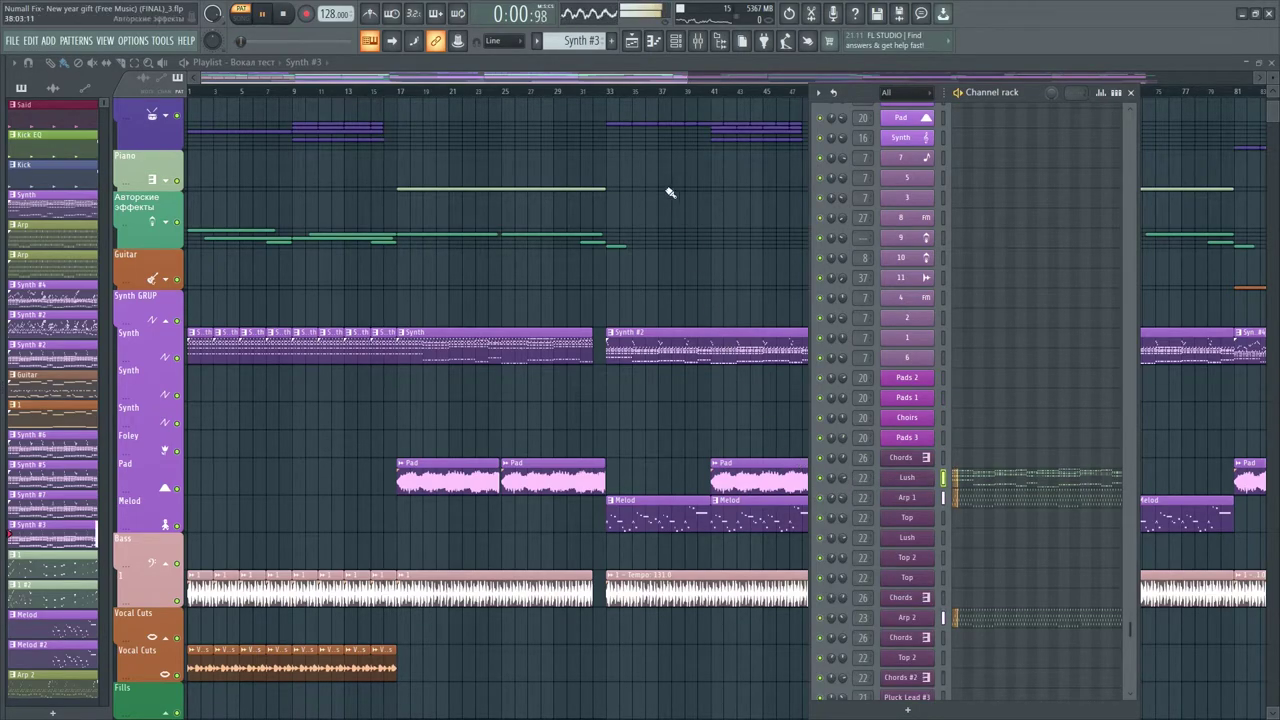
Open the Synth #2 clip starting at bar 145 in the playlist and examine its Piano Support notes
scroll(910, 280, down, 2)
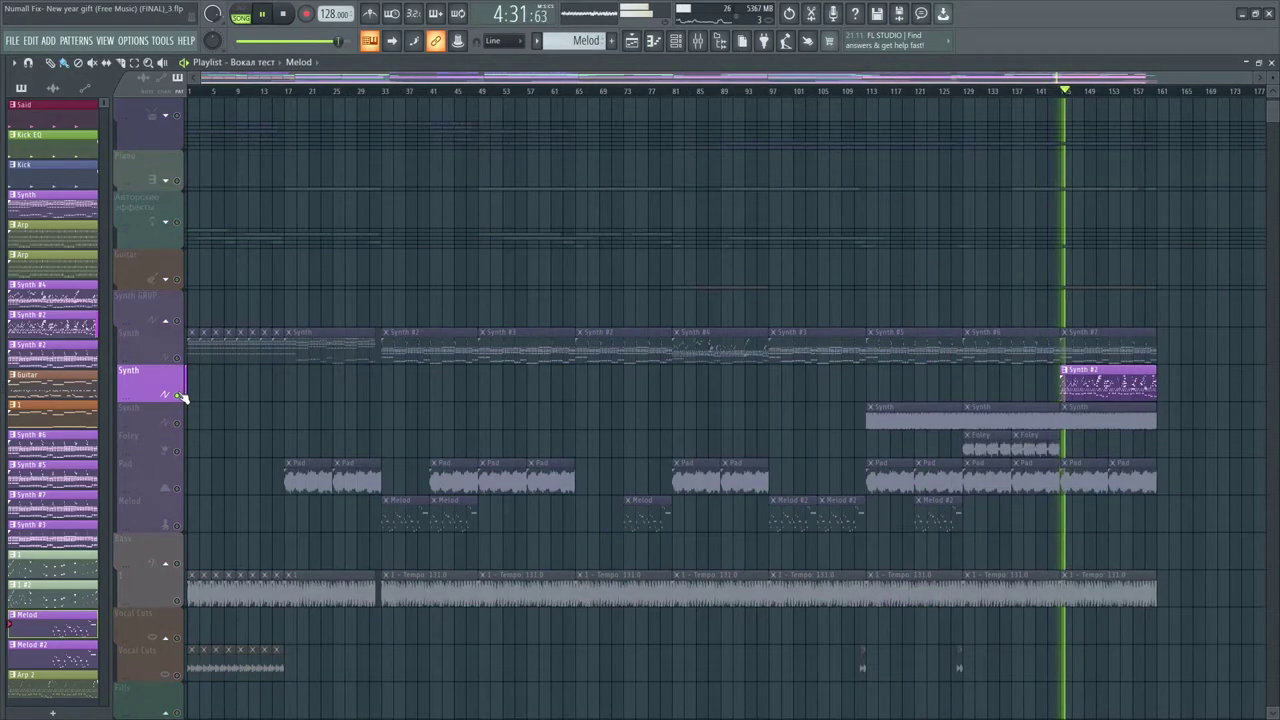
scroll(1168, 103, up, 5)
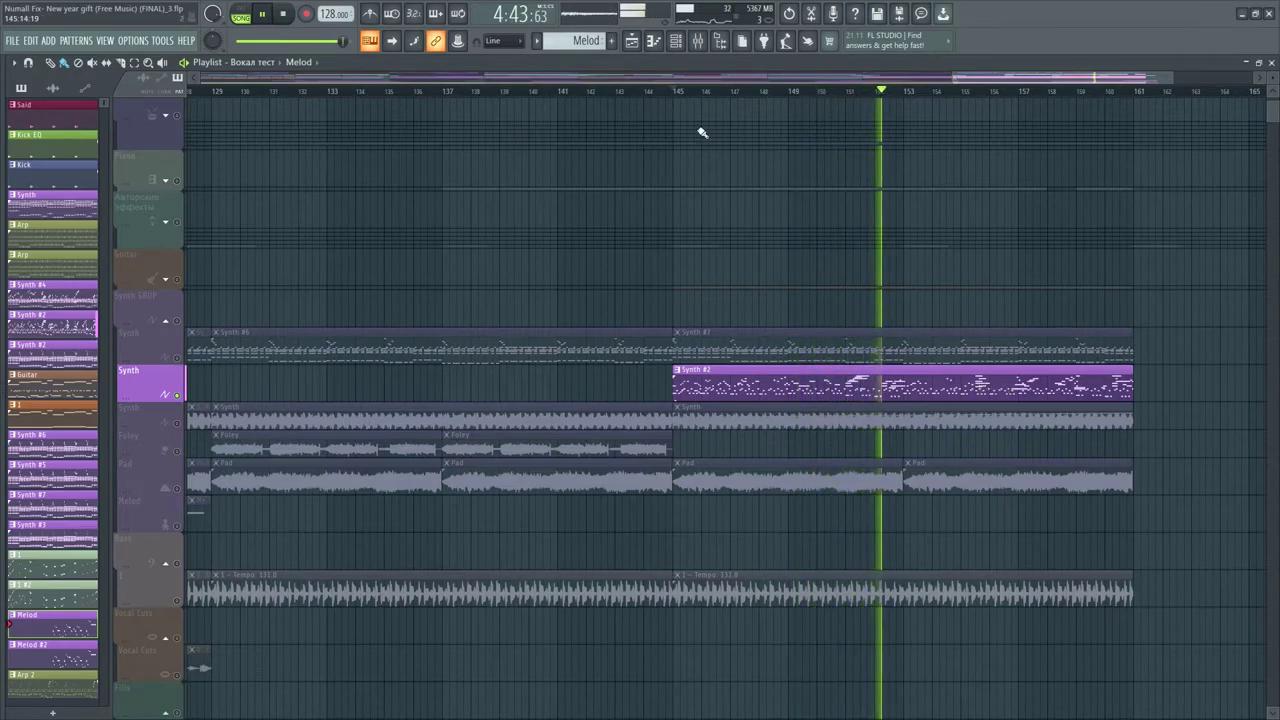
double_click(708, 385)
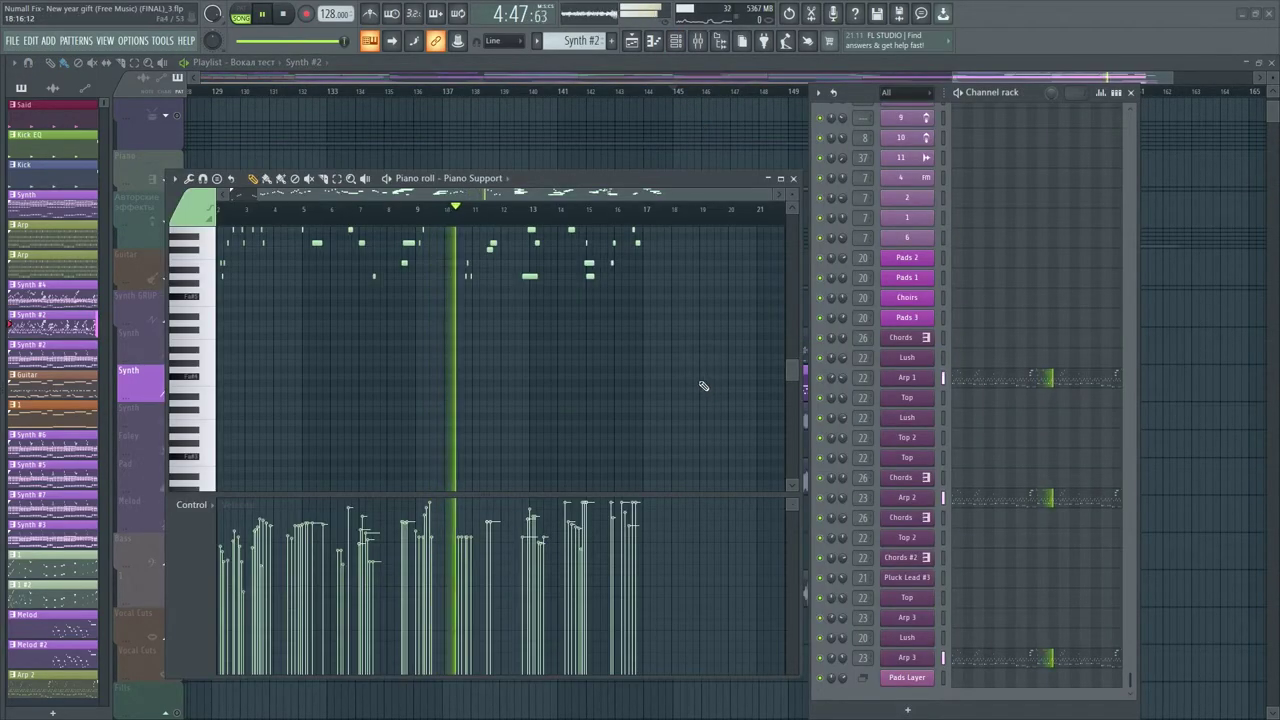
scroll(513, 358, up, 3)
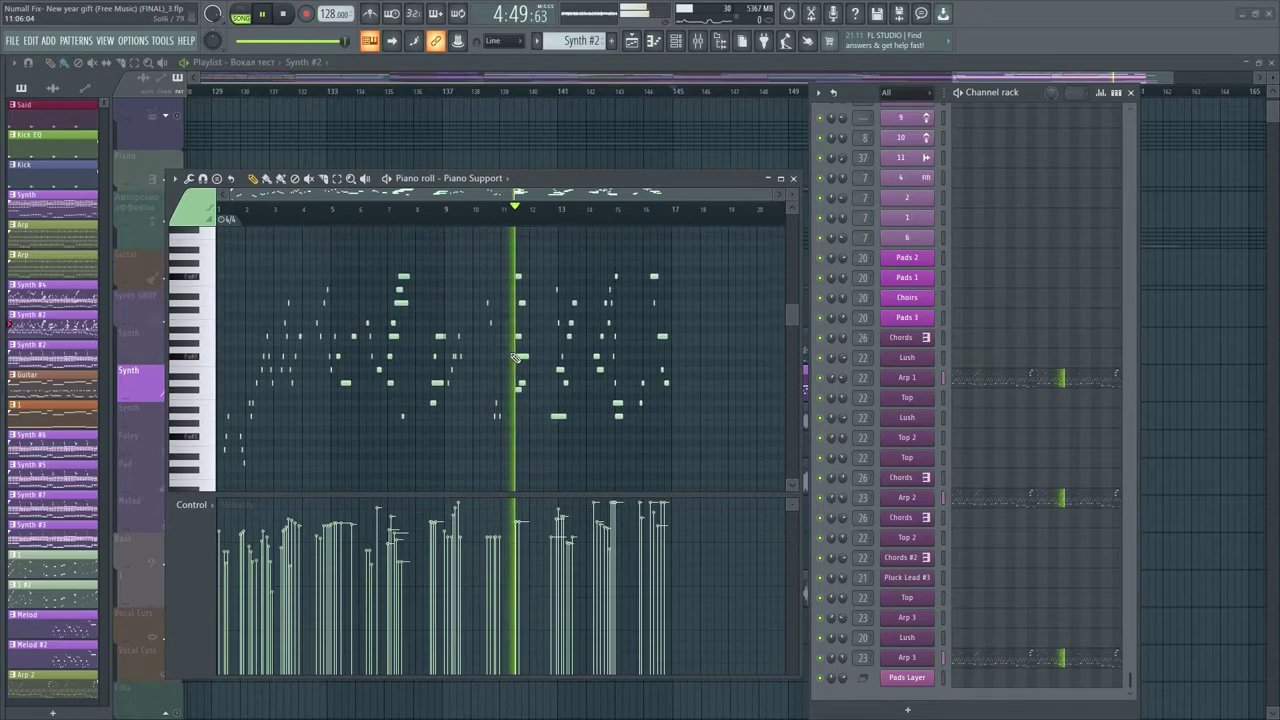
scroll(514, 358, up, 1)
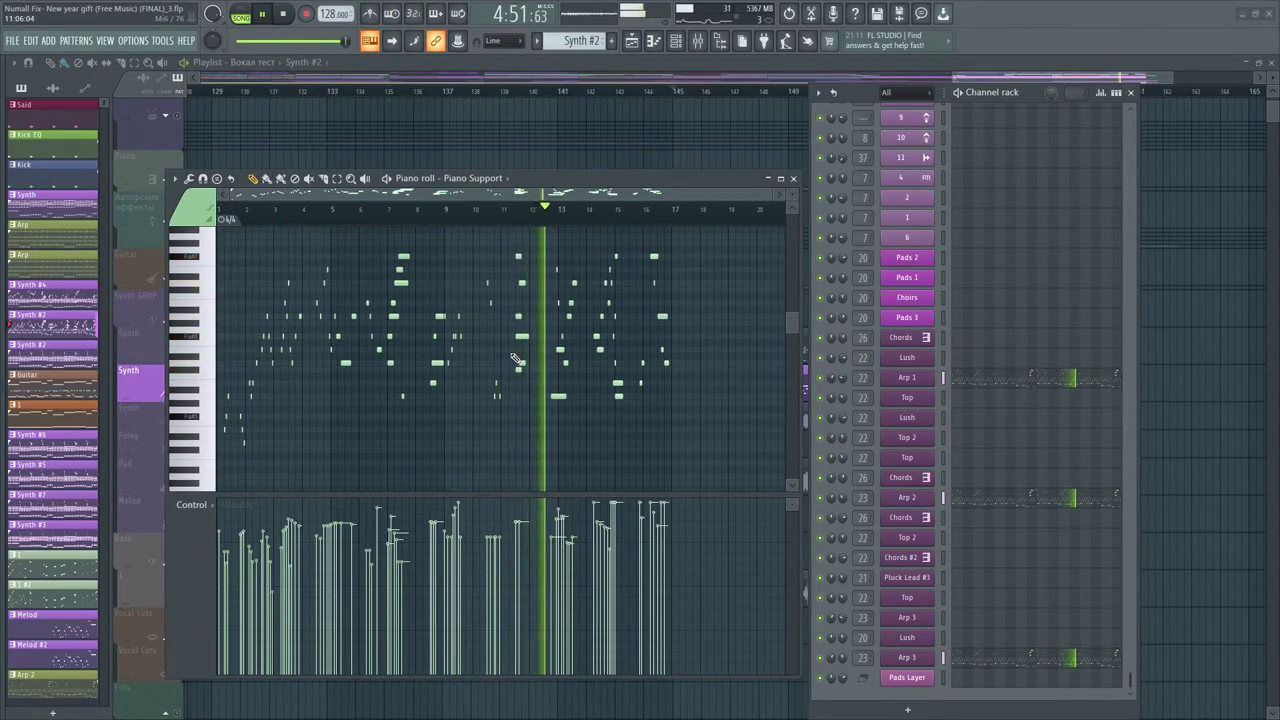
Isolate the Piano Support, Piano and Piano #4 channels, listen to them through Synth #2, and close the piano roll
scroll(1097, 447, up, 10)
scroll(1097, 447, up, 6)
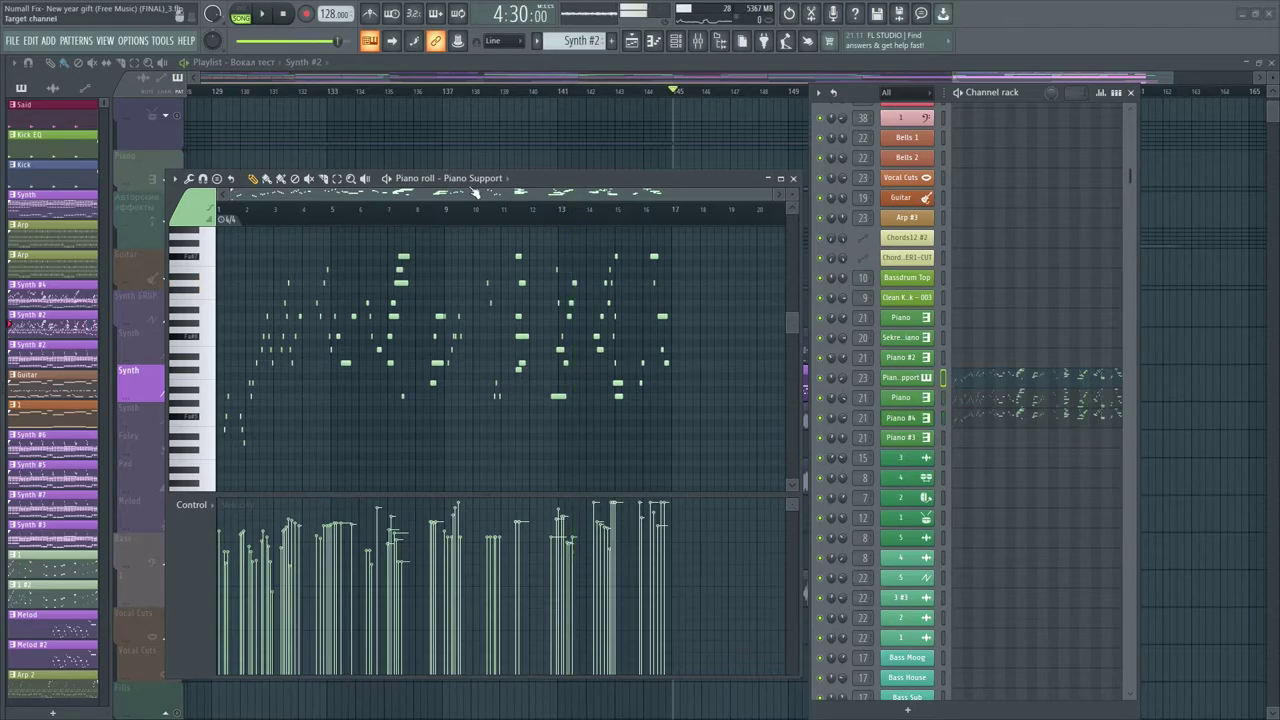
right_click(820, 421)
key(Escape)
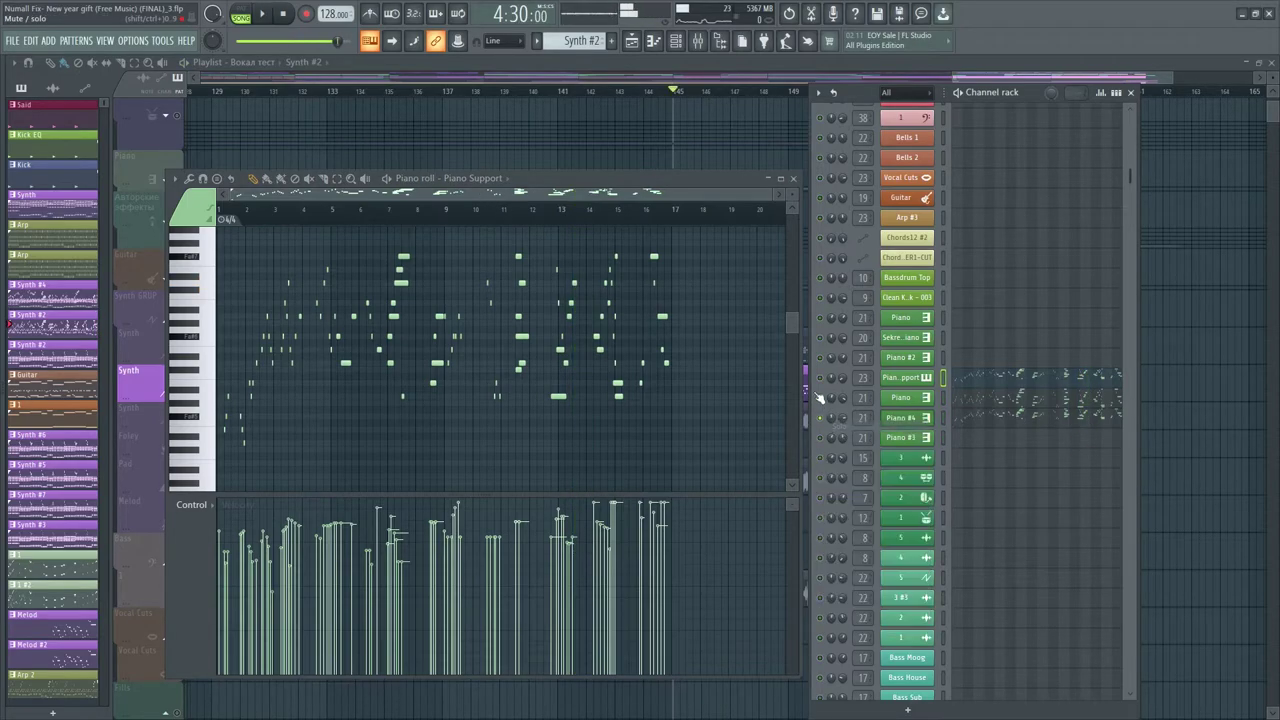
right_click(821, 397)
click(830, 405)
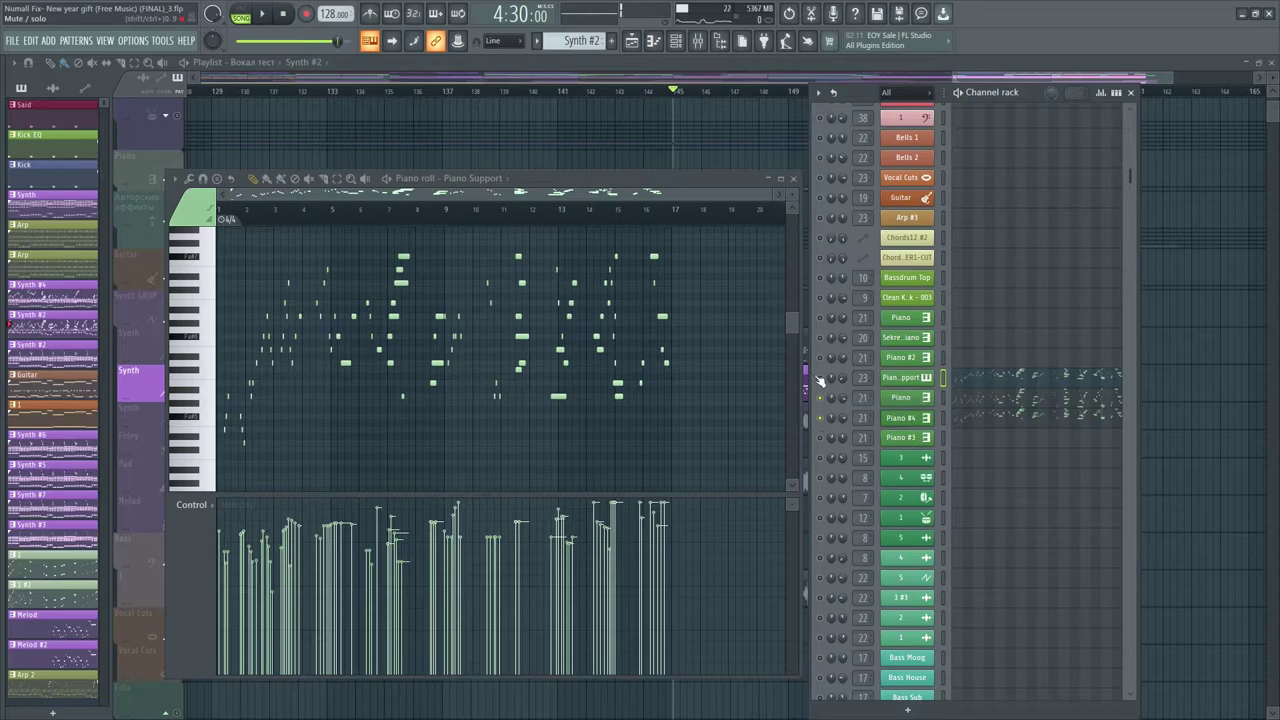
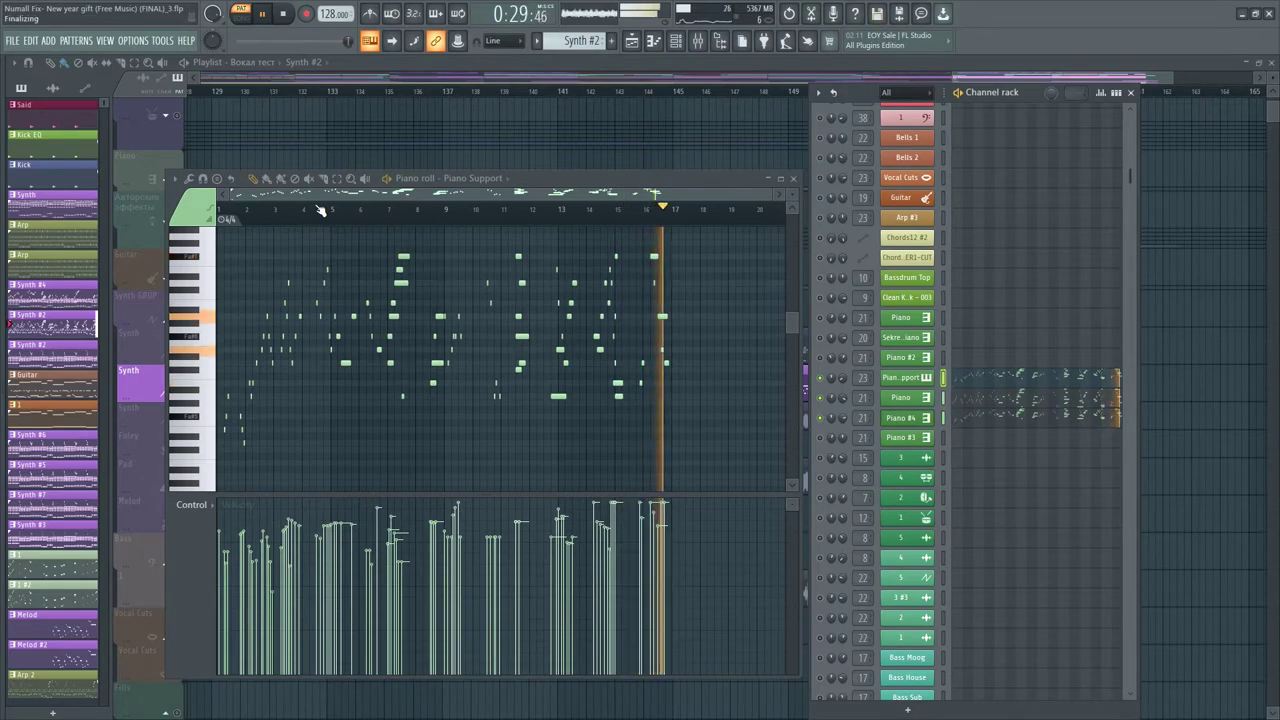
key(space)
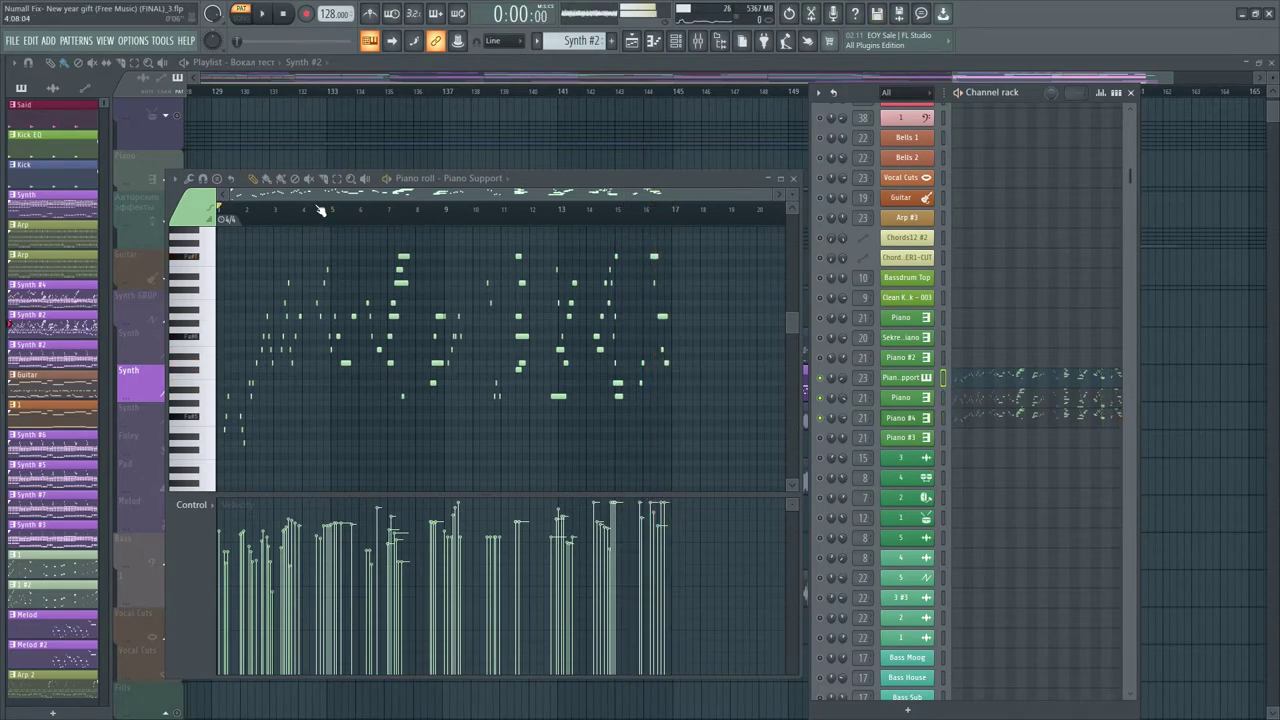
click(793, 179)
Check the Piano Support channel's Massive instrument and its preset, and close the plugin window
click(820, 379)
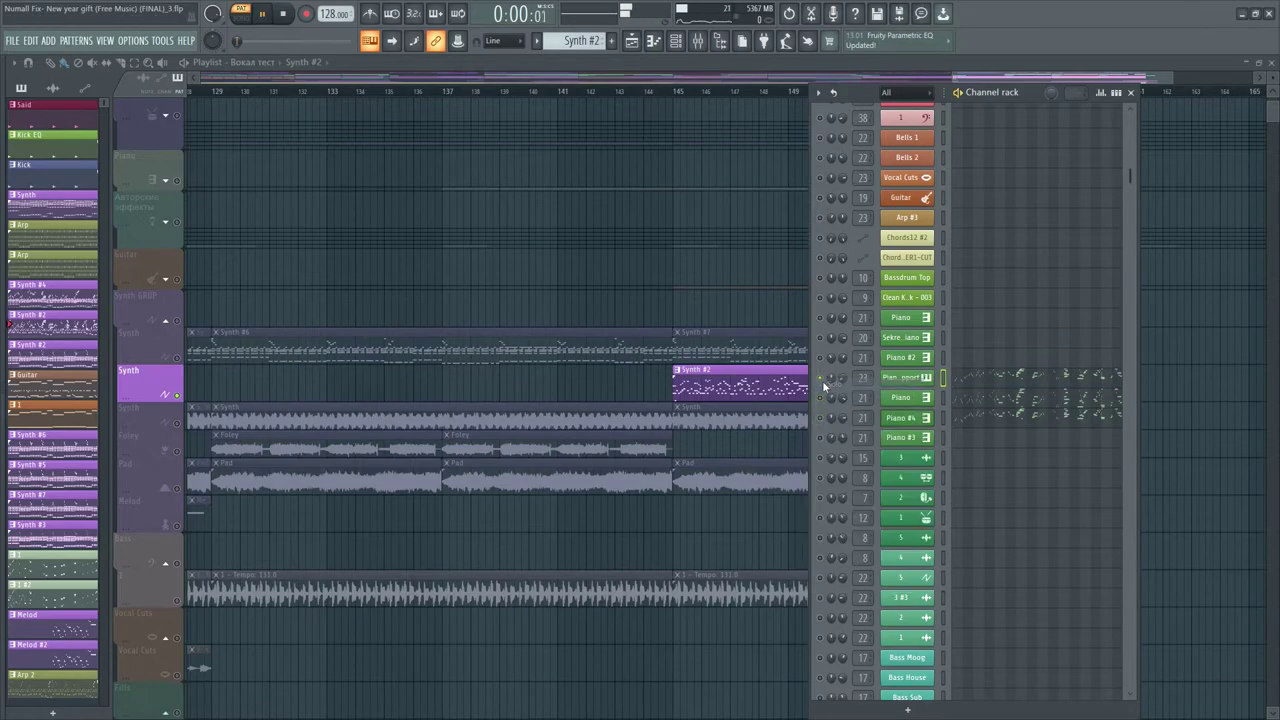
click(895, 384)
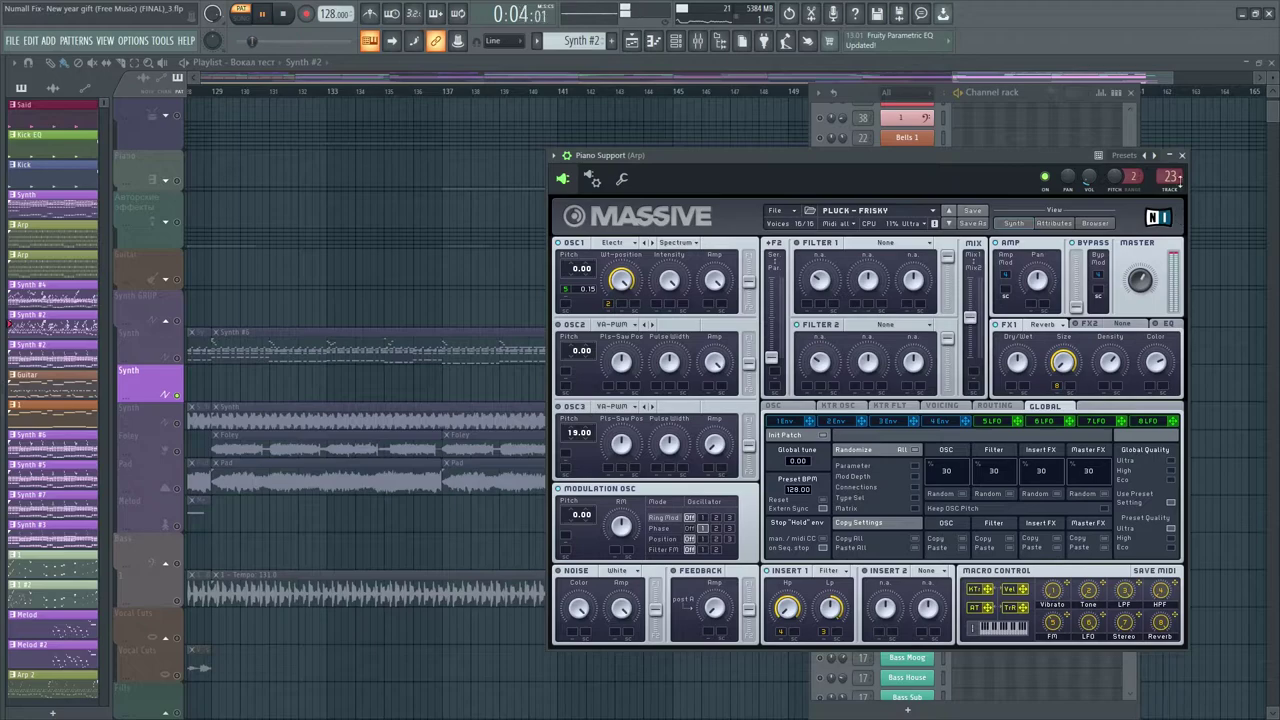
click(1182, 157)
Solo the Piano channel below Piano Support and listen to it while viewing its Alt Piano instrument in Kontakt
right_click(822, 400)
key(Escape)
click(903, 398)
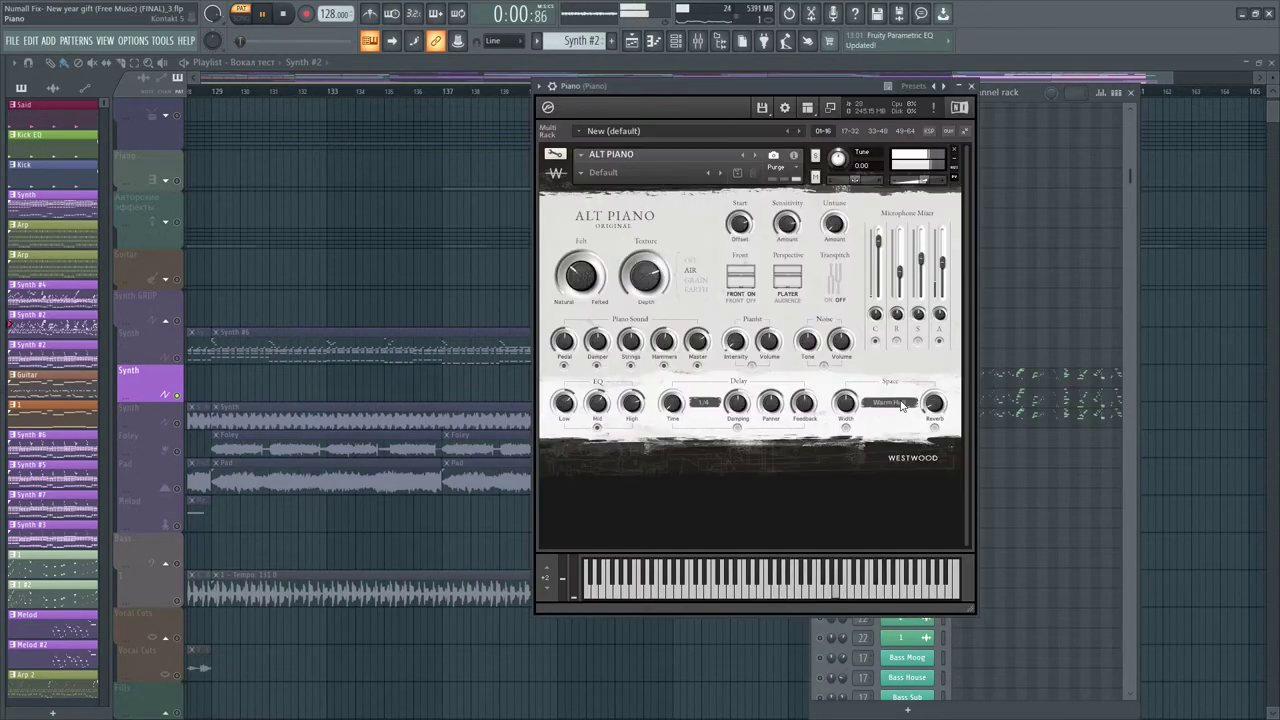
drag(686, 88, 520, 93)
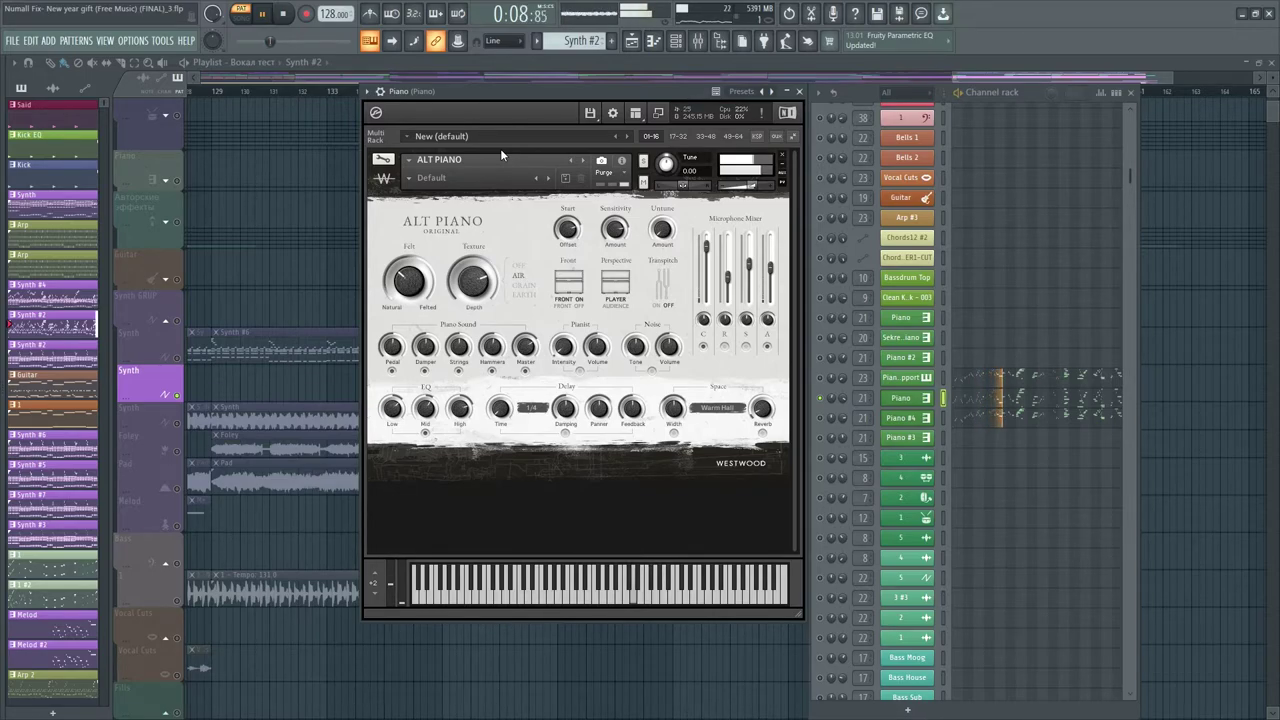
key(space)
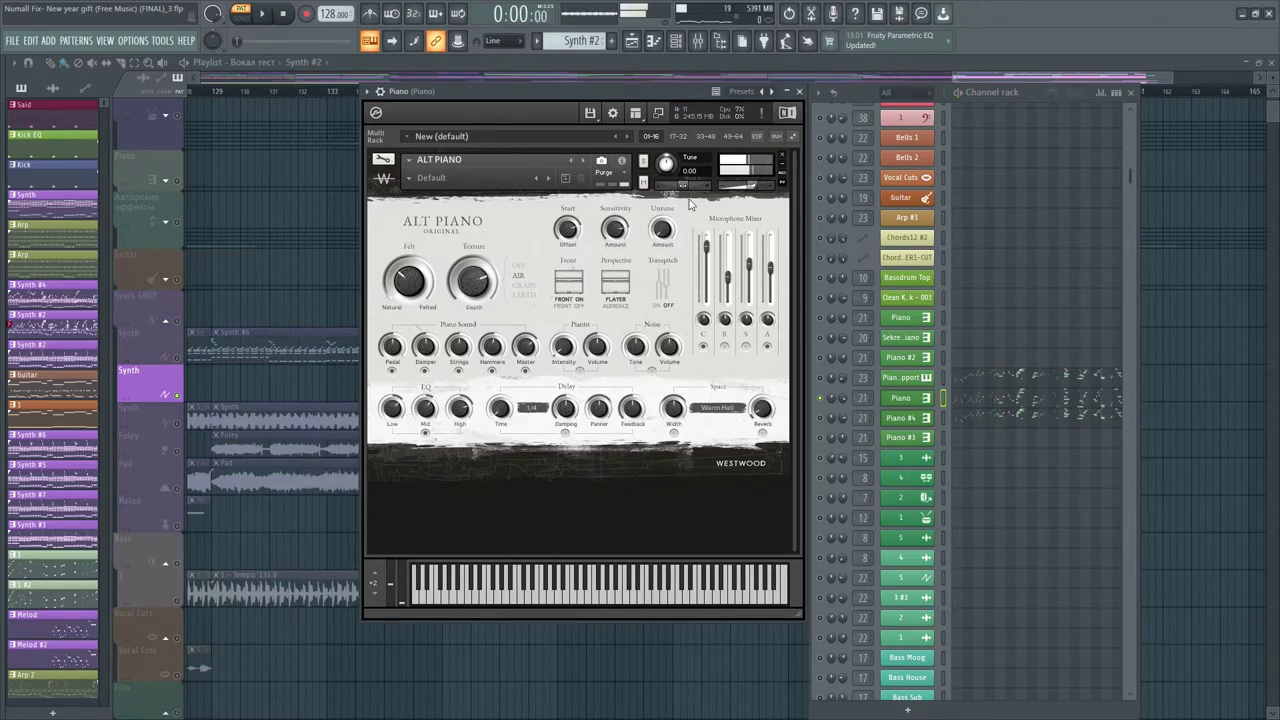
click(799, 91)
Solo the Piano #4 channel, listen to it while viewing its Soundiron Emotional Piano instrument, and turn all channels back on
right_click(826, 418)
key(Escape)
key(space)
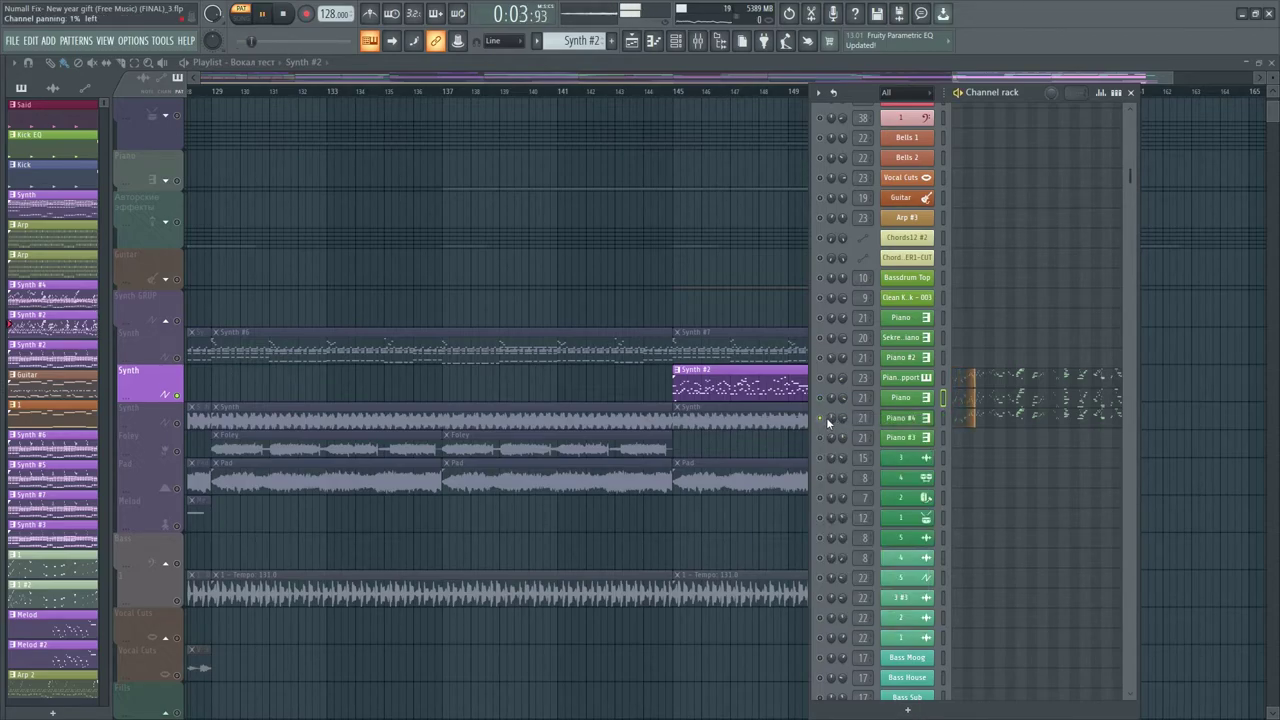
click(919, 424)
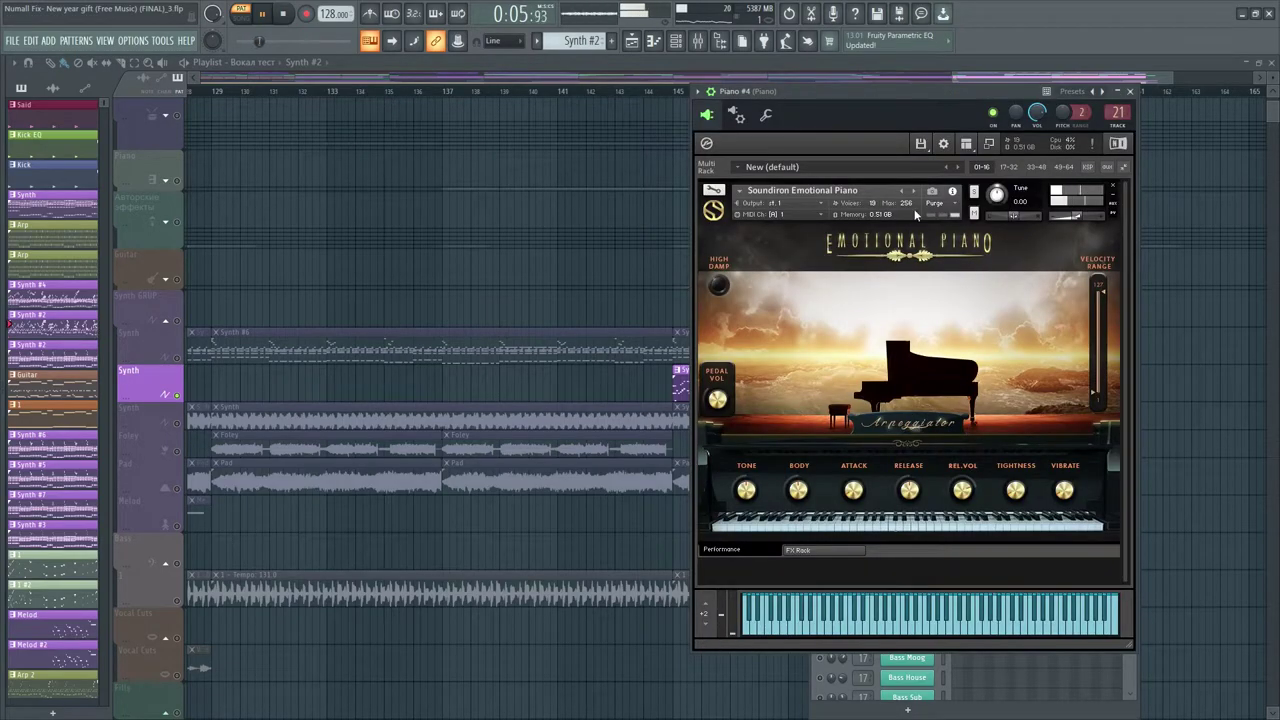
drag(917, 95, 583, 91)
key(space)
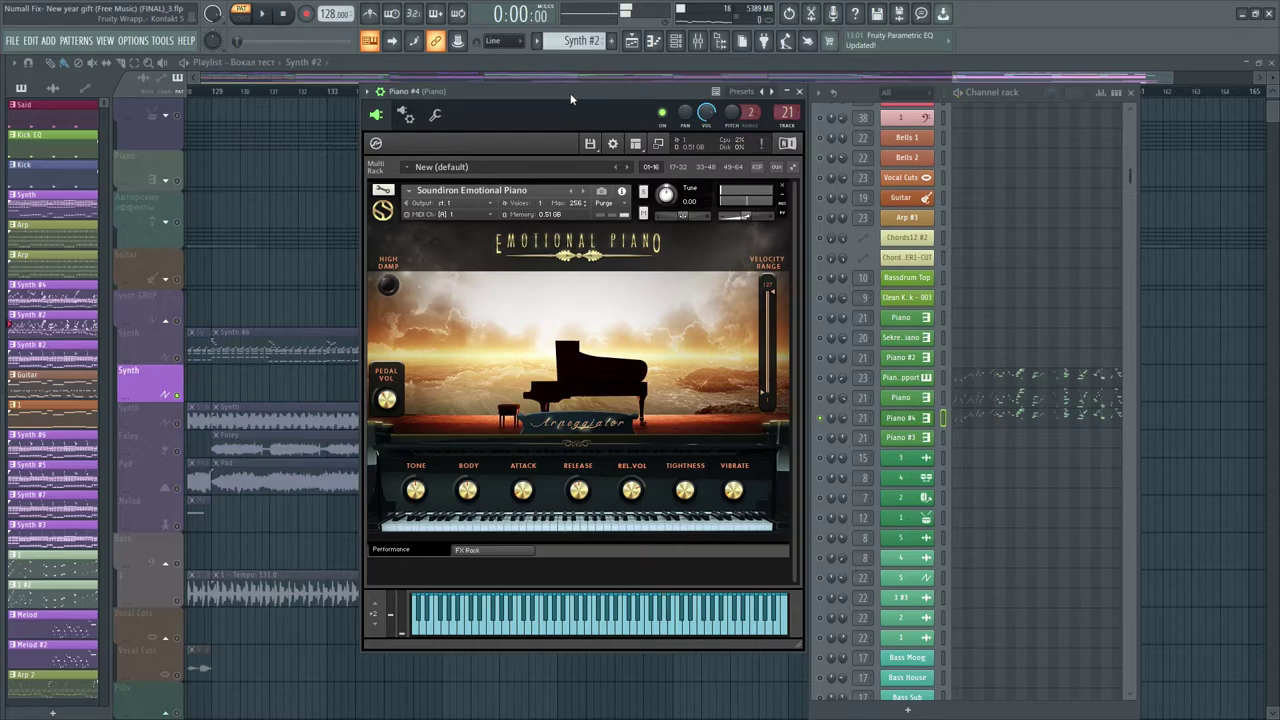
right_click(823, 420)
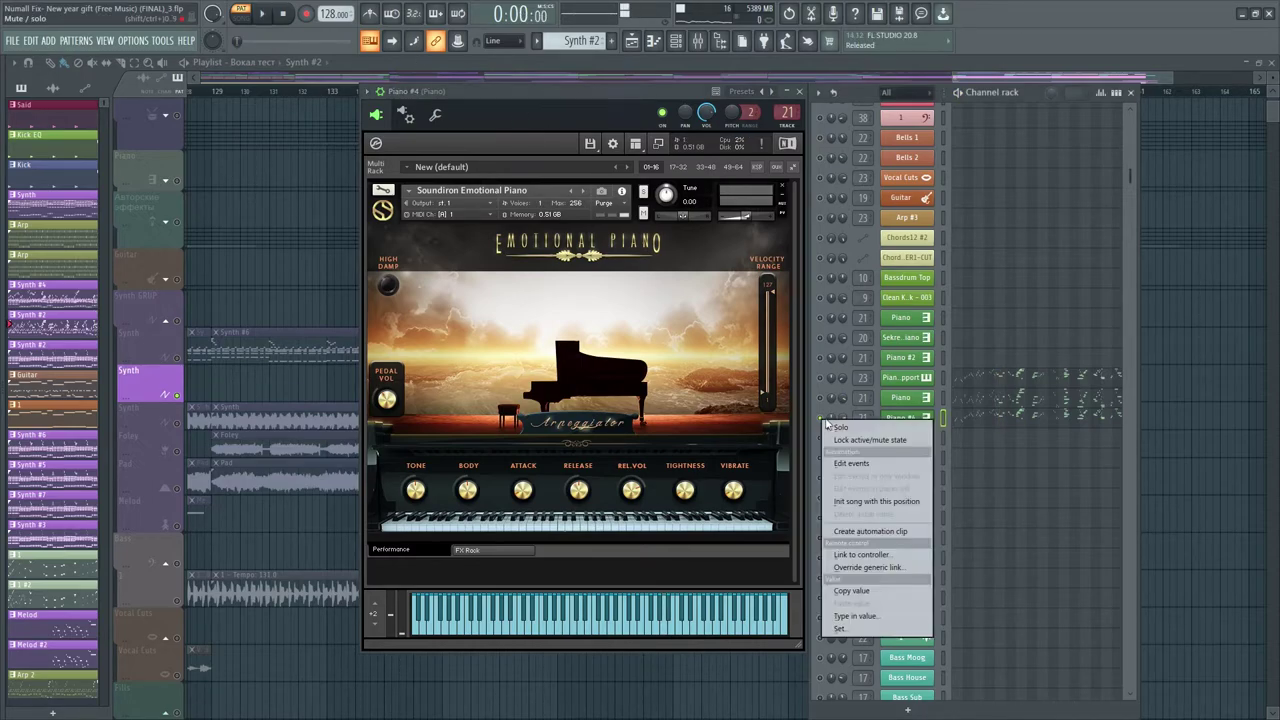
click(836, 428)
Play Synth #2 and view the Arp 1 channel's Sylenth1 instrument and preset near the end of the channel rack
scroll(966, 449, down, 10)
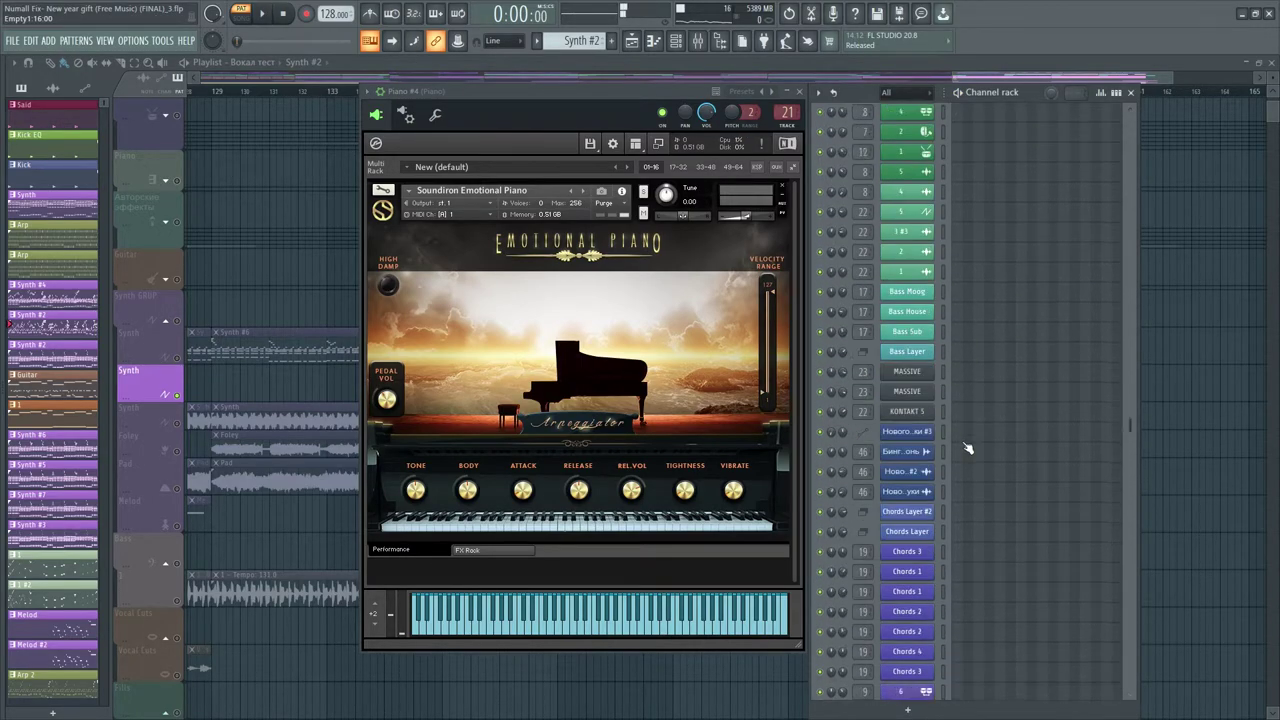
scroll(966, 449, down, 3)
key(space)
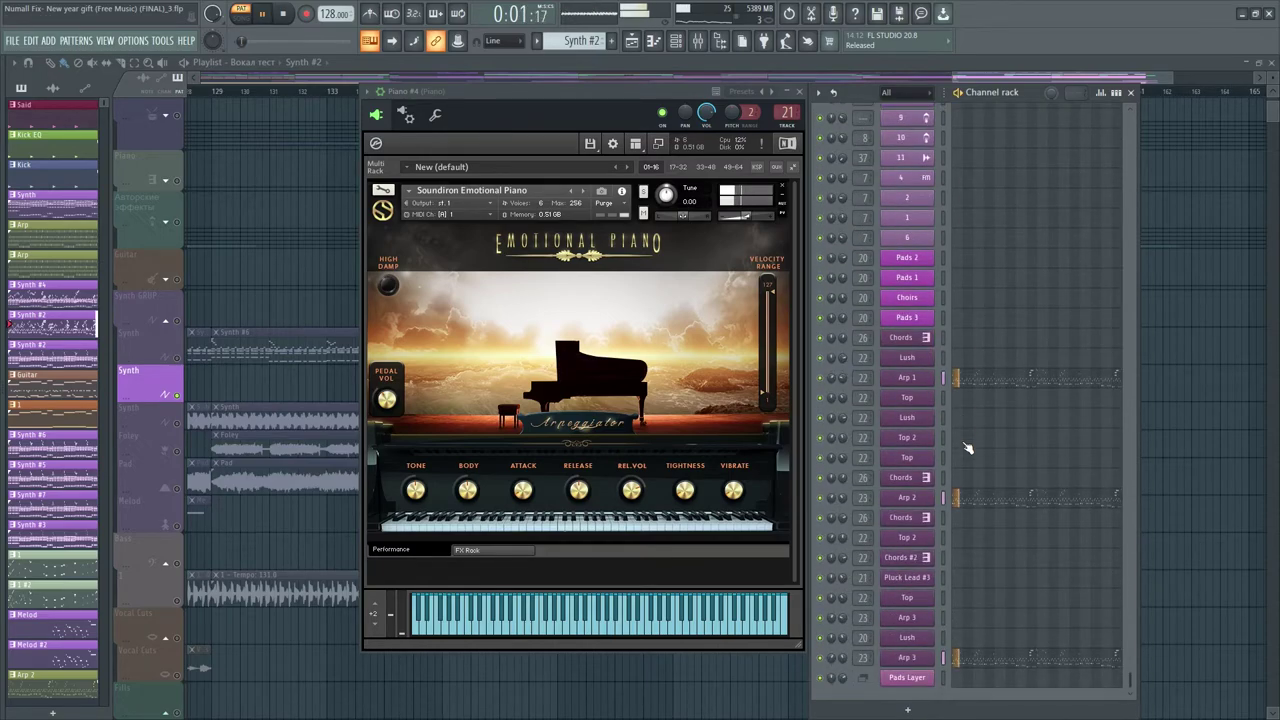
click(910, 376)
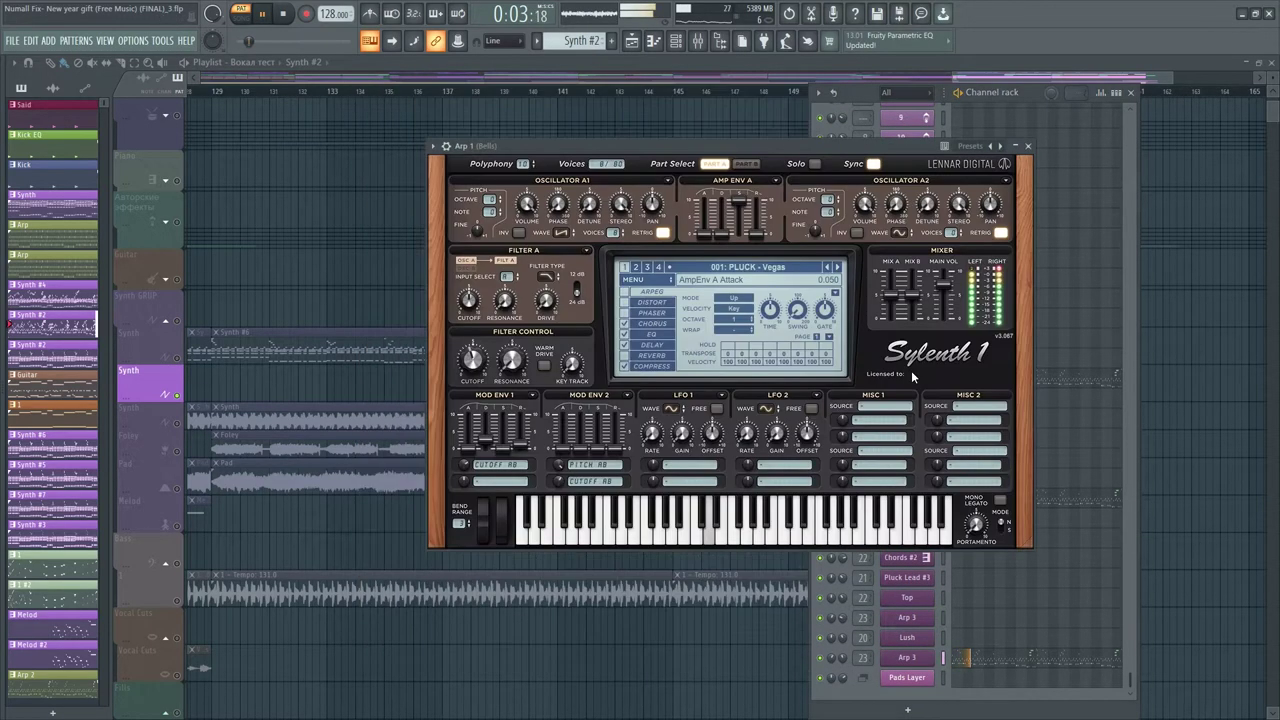
click(1028, 147)
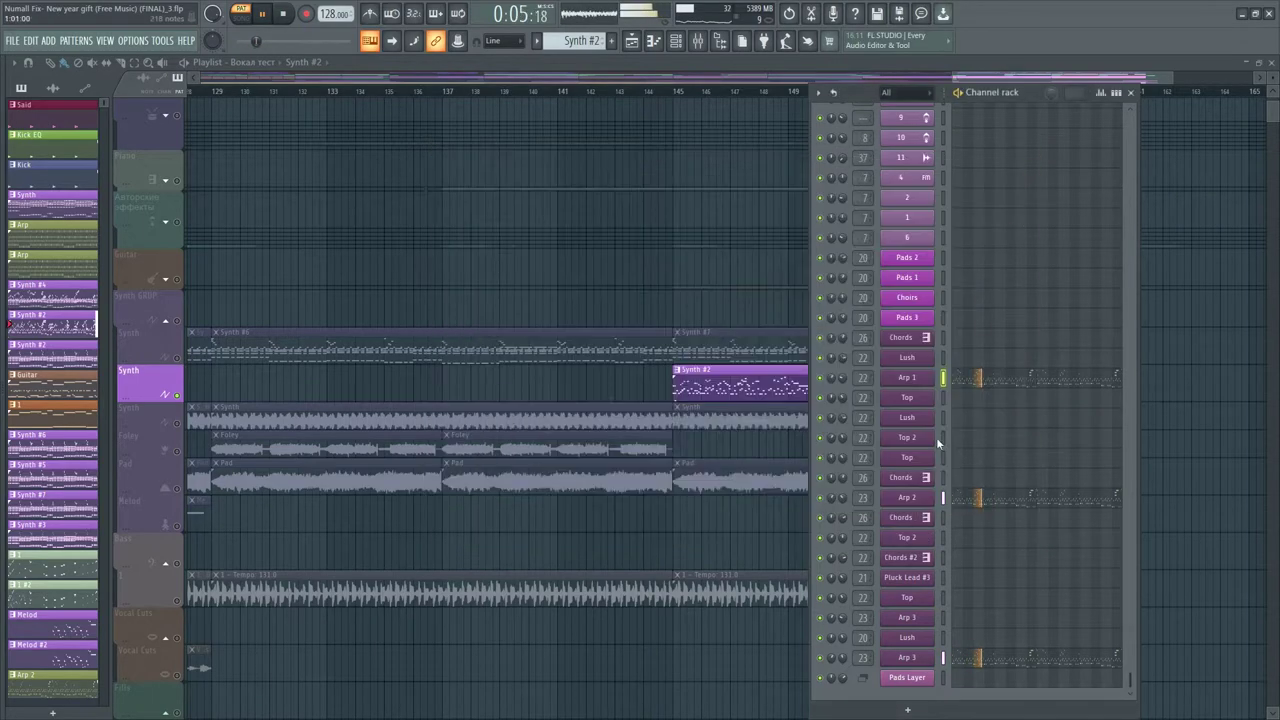
View the Arp 2 channel's Massive instrument and the lower Arp 3 channel's Sylenth1 instrument with their presets, closing each plugin window
click(907, 497)
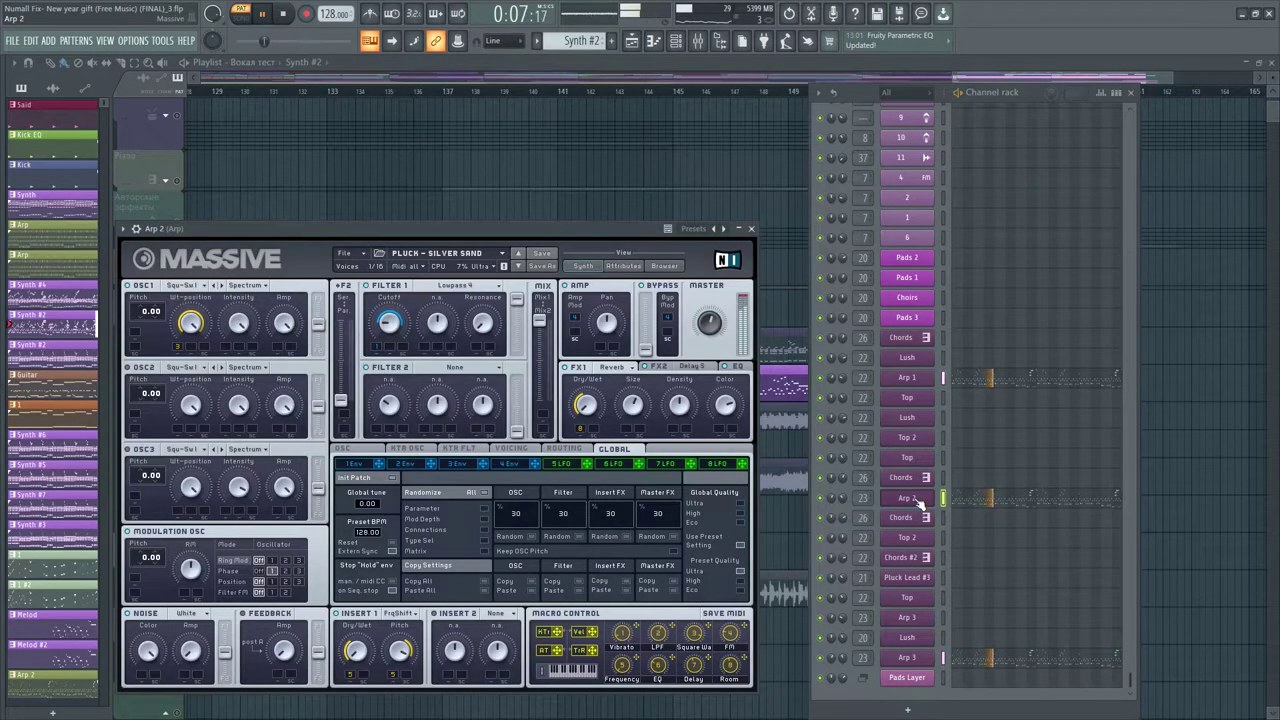
click(917, 499)
click(924, 659)
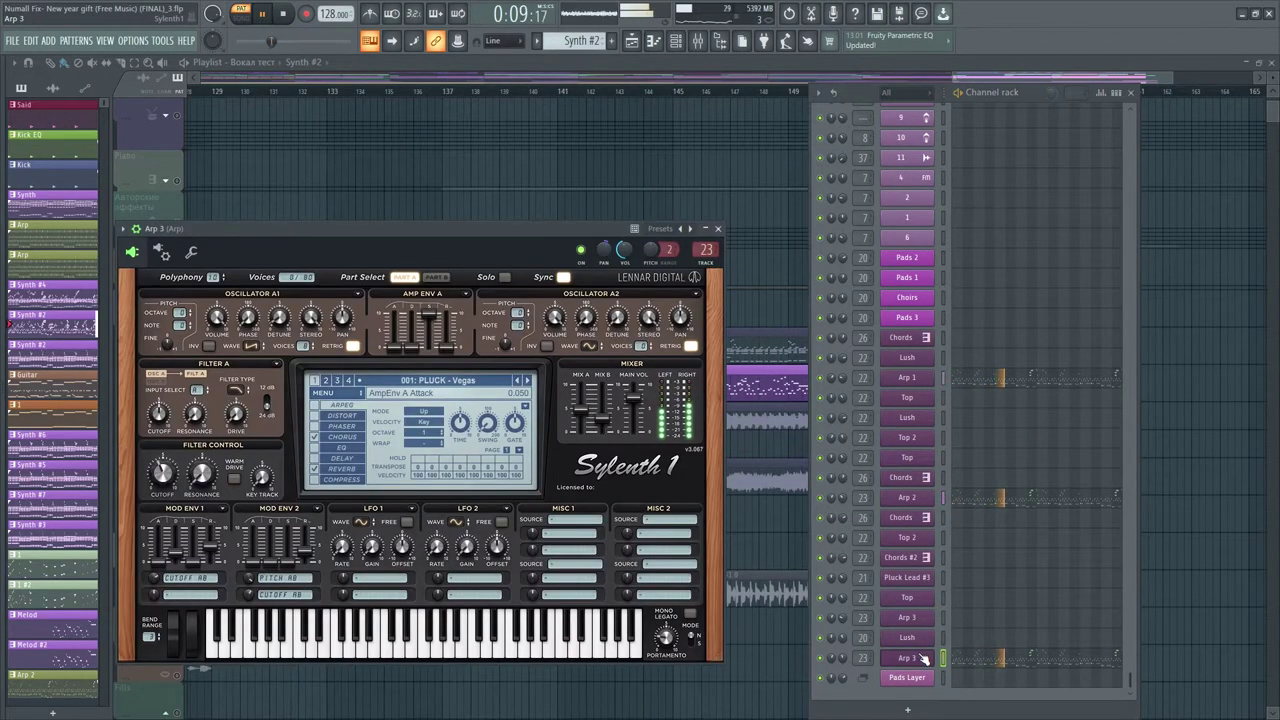
click(924, 659)
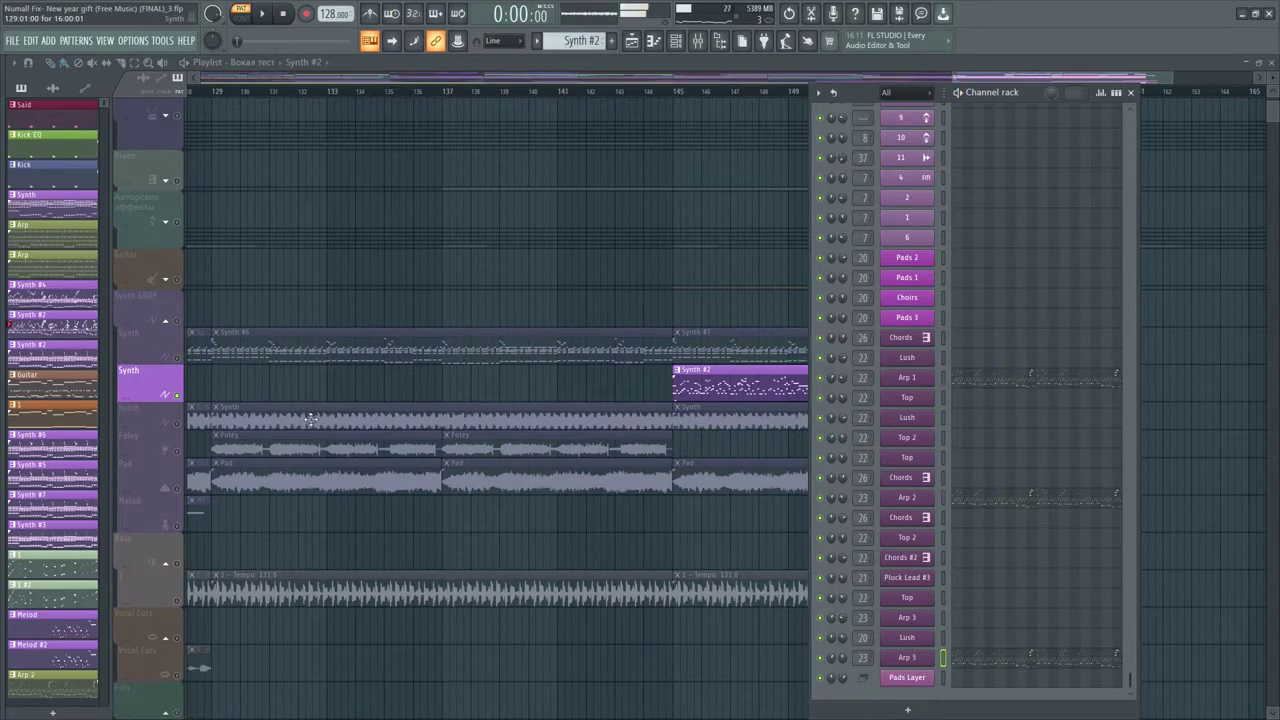
Solo the Synth audio track in the playlist and listen to it while looking ahead past bar 129
right_click(185, 395)
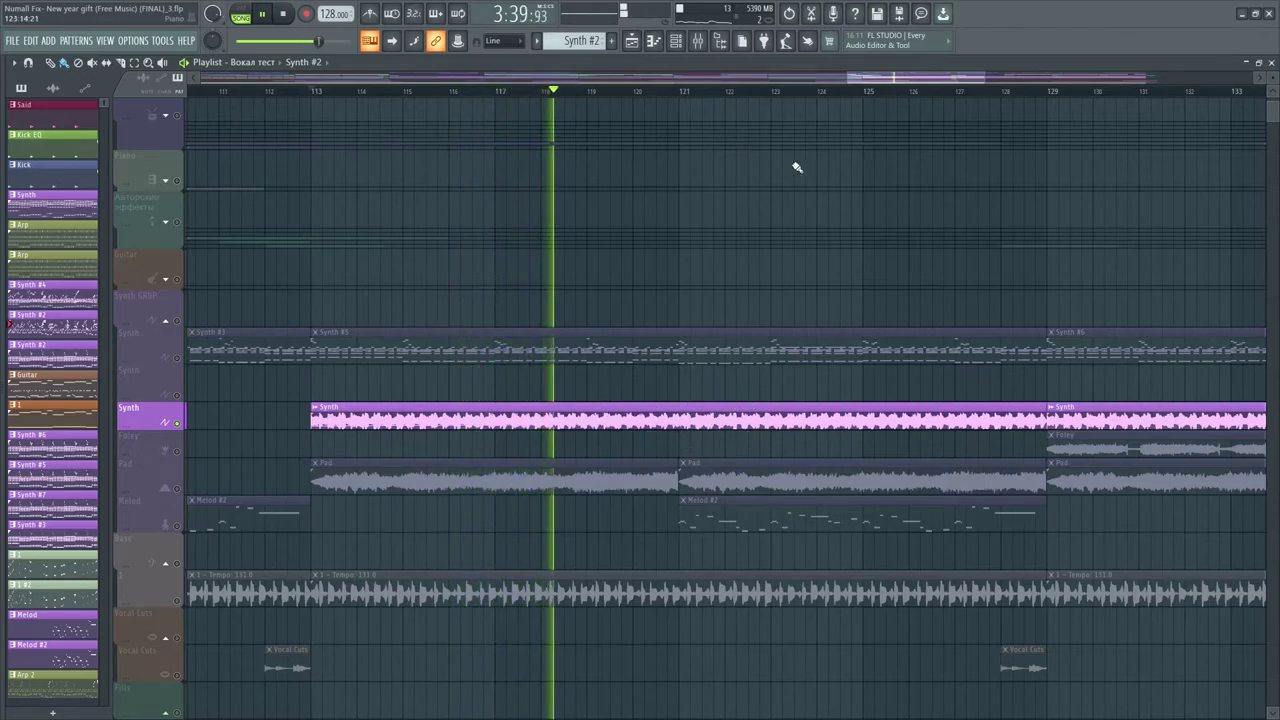
drag(876, 88, 914, 94)
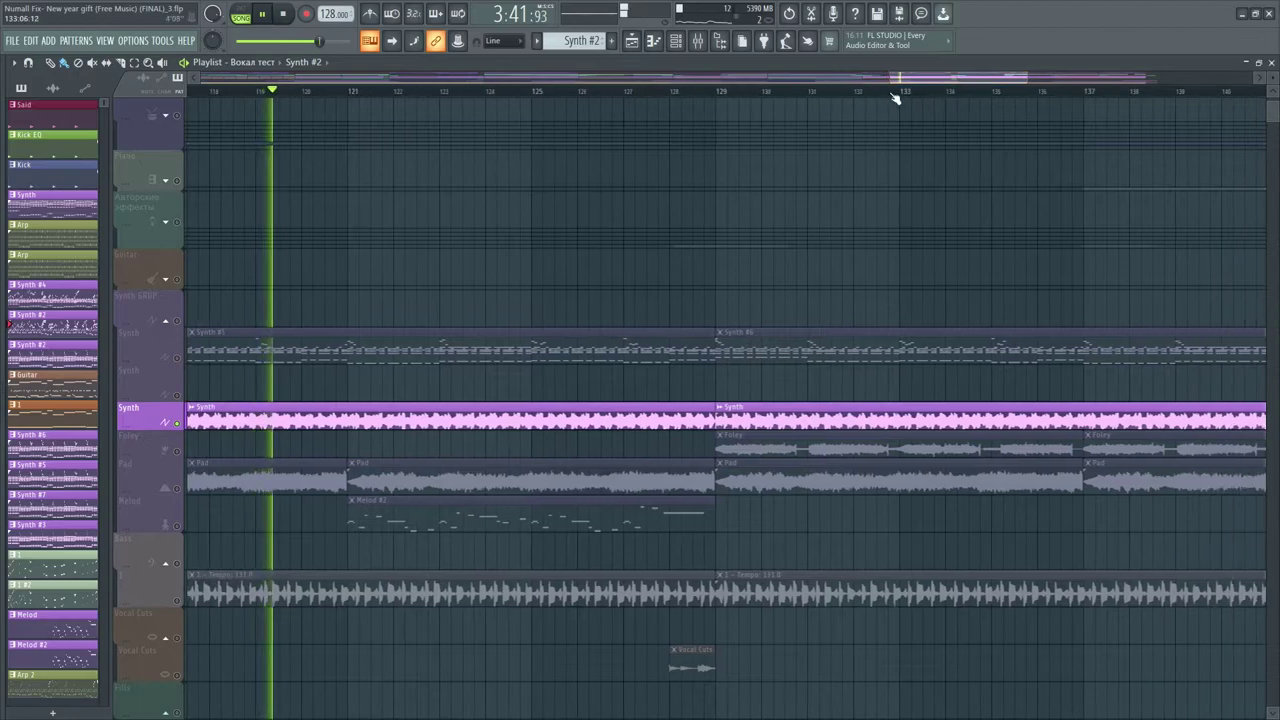
scroll(723, 94, down, 2)
Solo the Foley track, listen to it from bar 129, and open the Foley clip's sample settings
click(722, 95)
key(space)
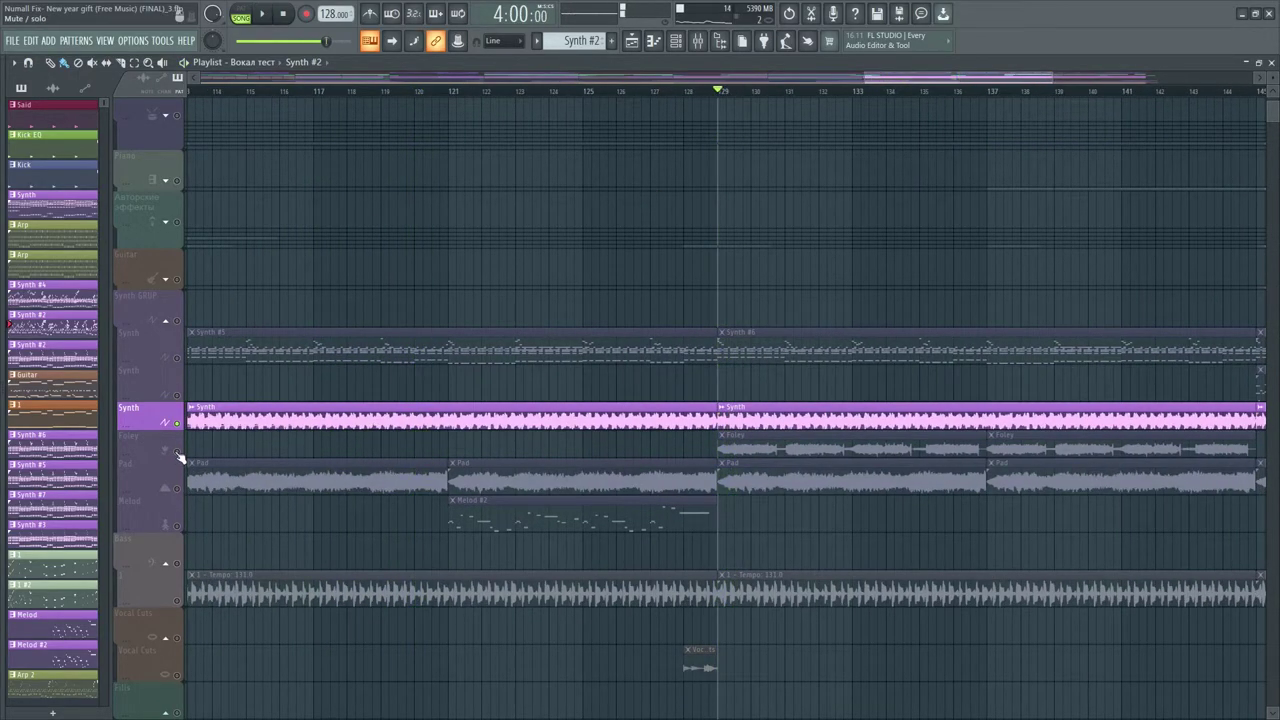
click(180, 455)
key(space)
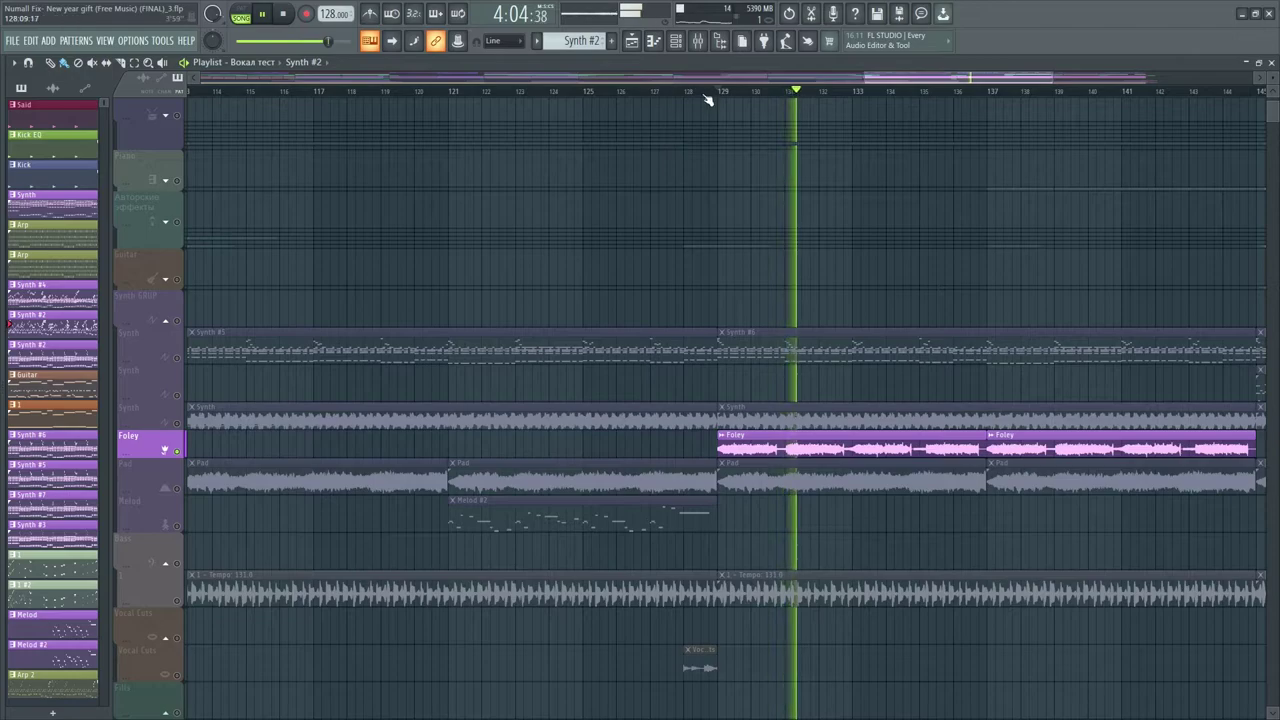
scroll(707, 97, down, 4)
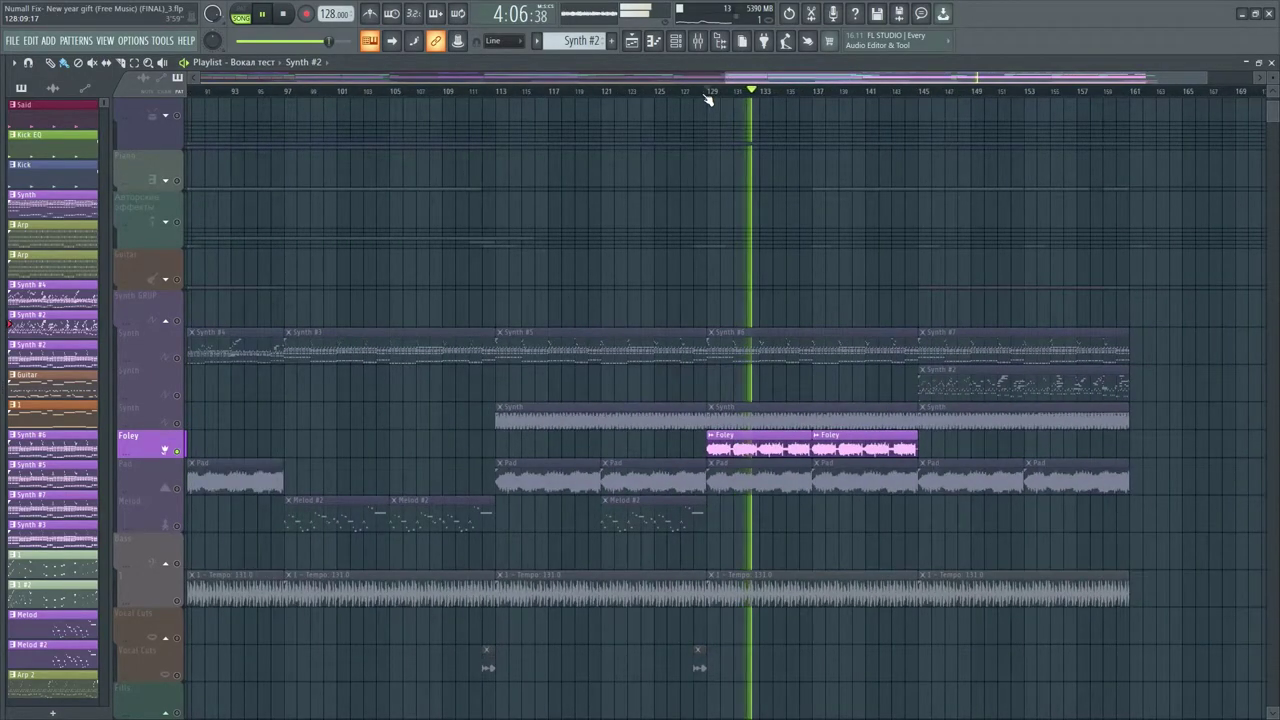
scroll(707, 97, up, 3)
double_click(775, 441)
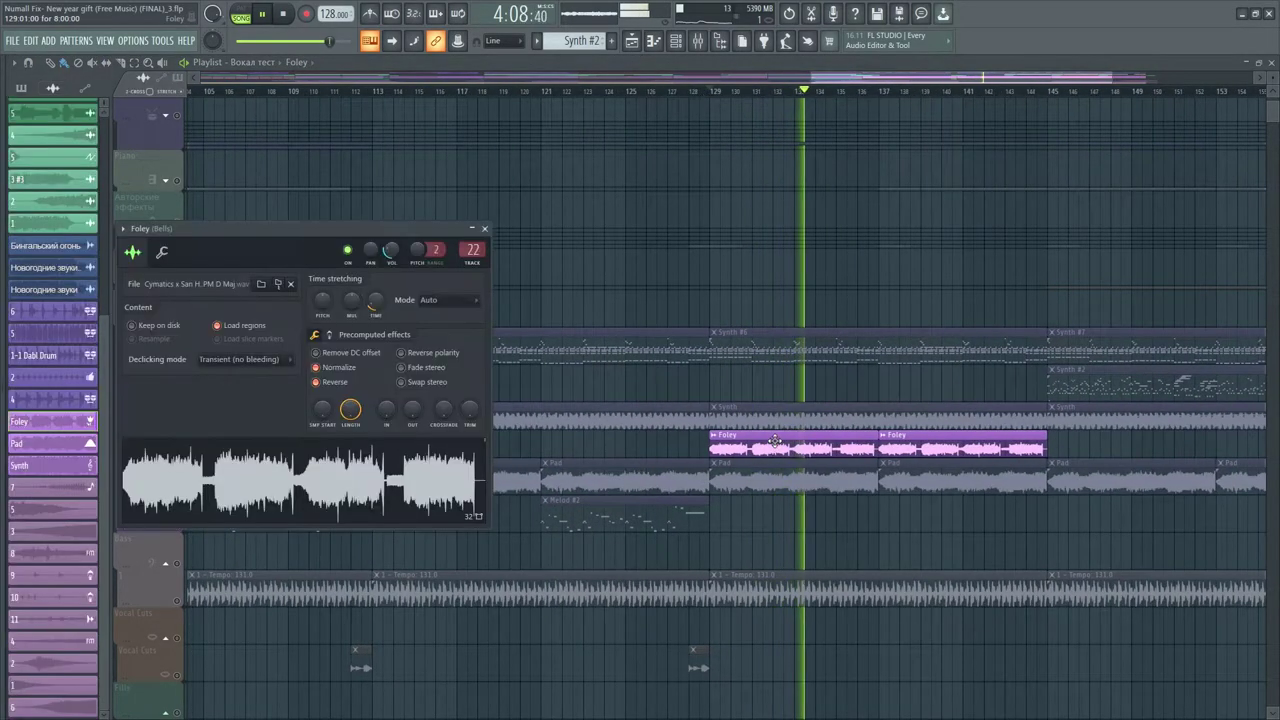
Listen to the Foley sample with Normalize and Reverse turned off, restore both options, and close its settings
click(316, 368)
click(315, 381)
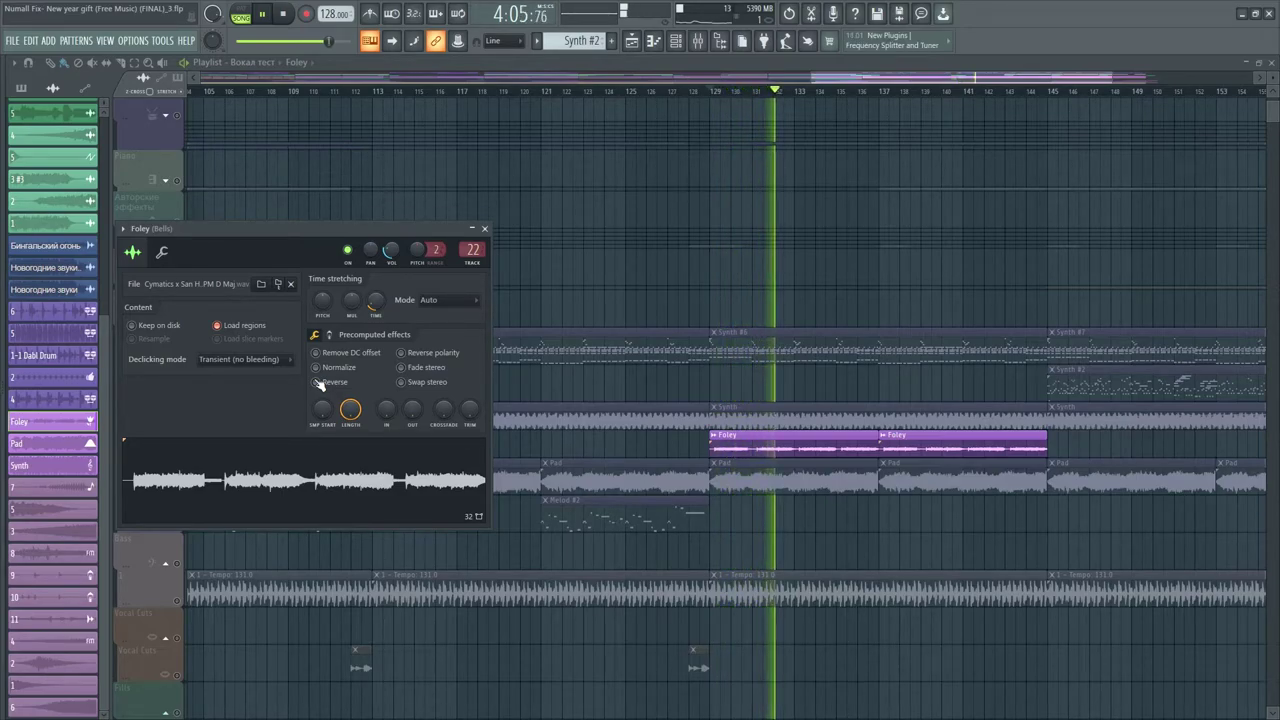
click(317, 368)
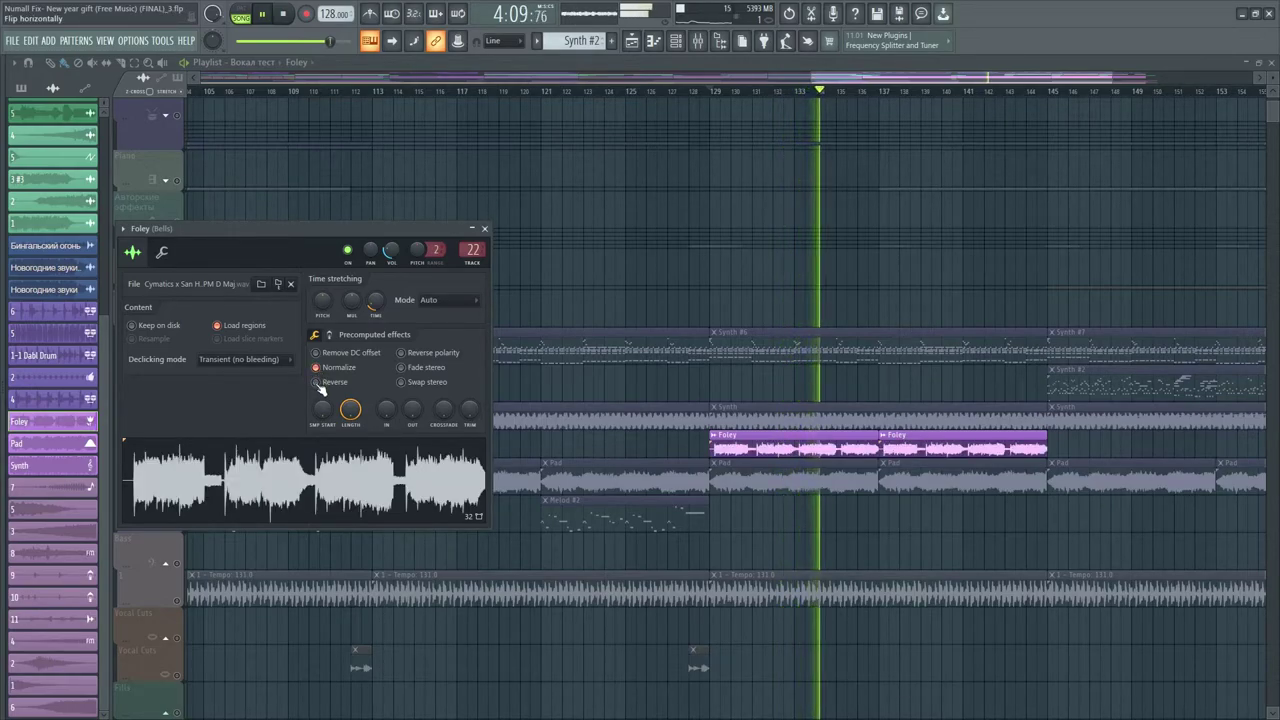
key(space)
click(316, 382)
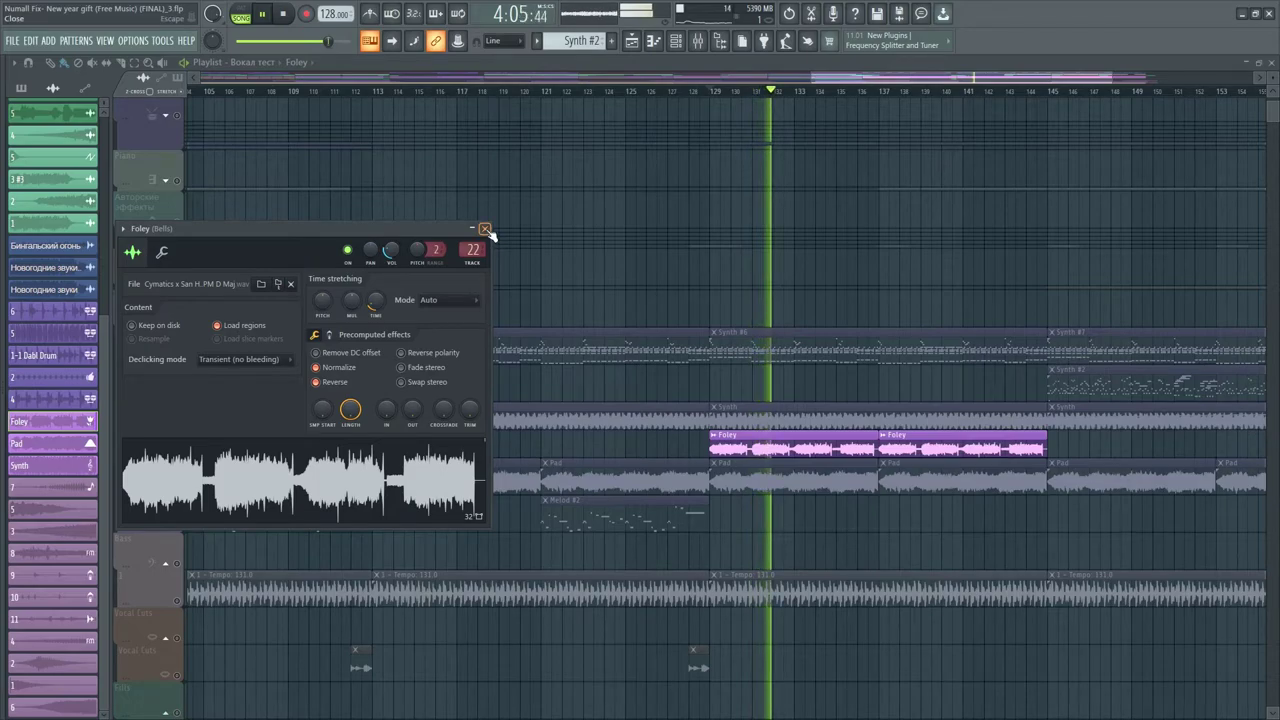
key(space)
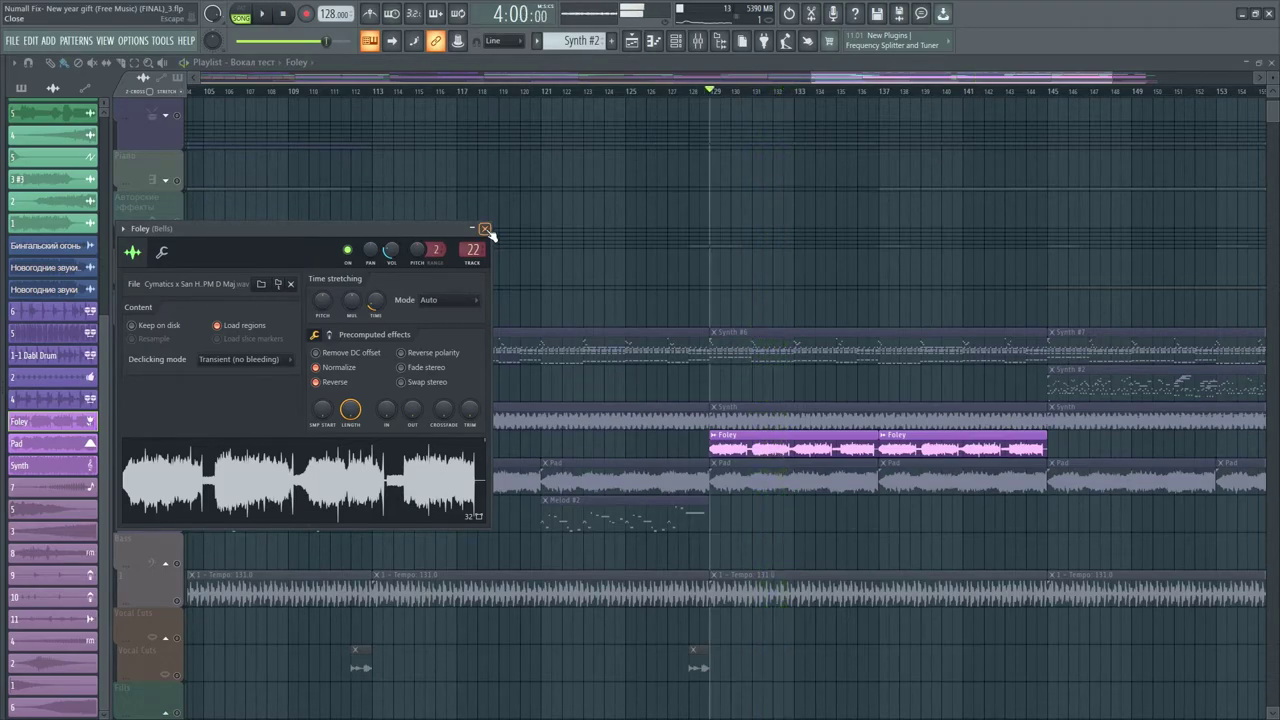
click(485, 229)
Solo the Pad track and listen to its audio clips from bar 113
click(183, 491)
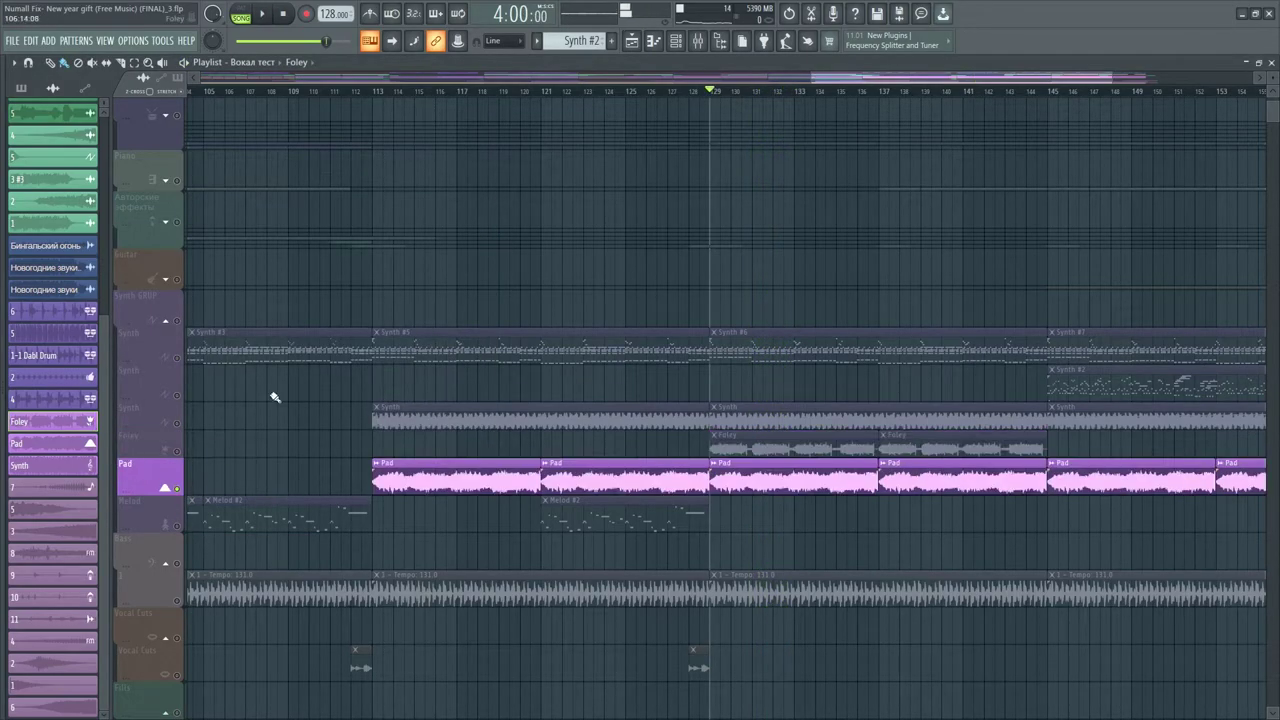
key(space)
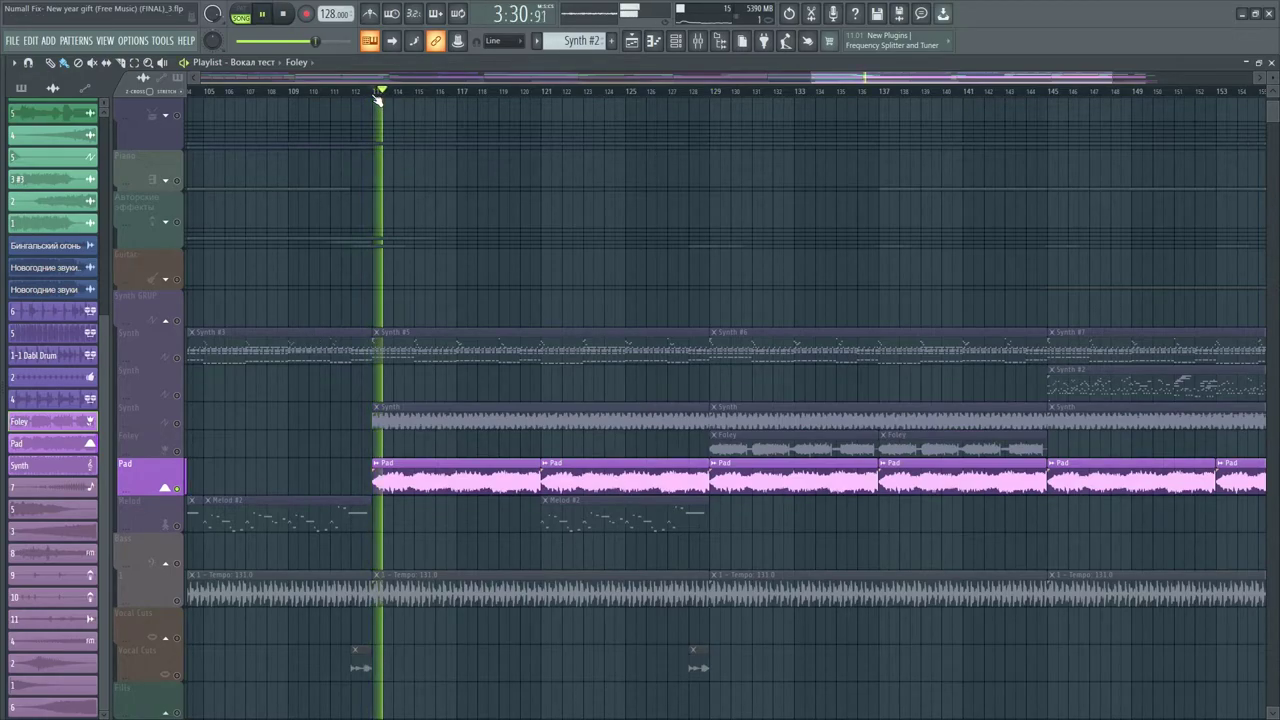
scroll(376, 100, up, 2)
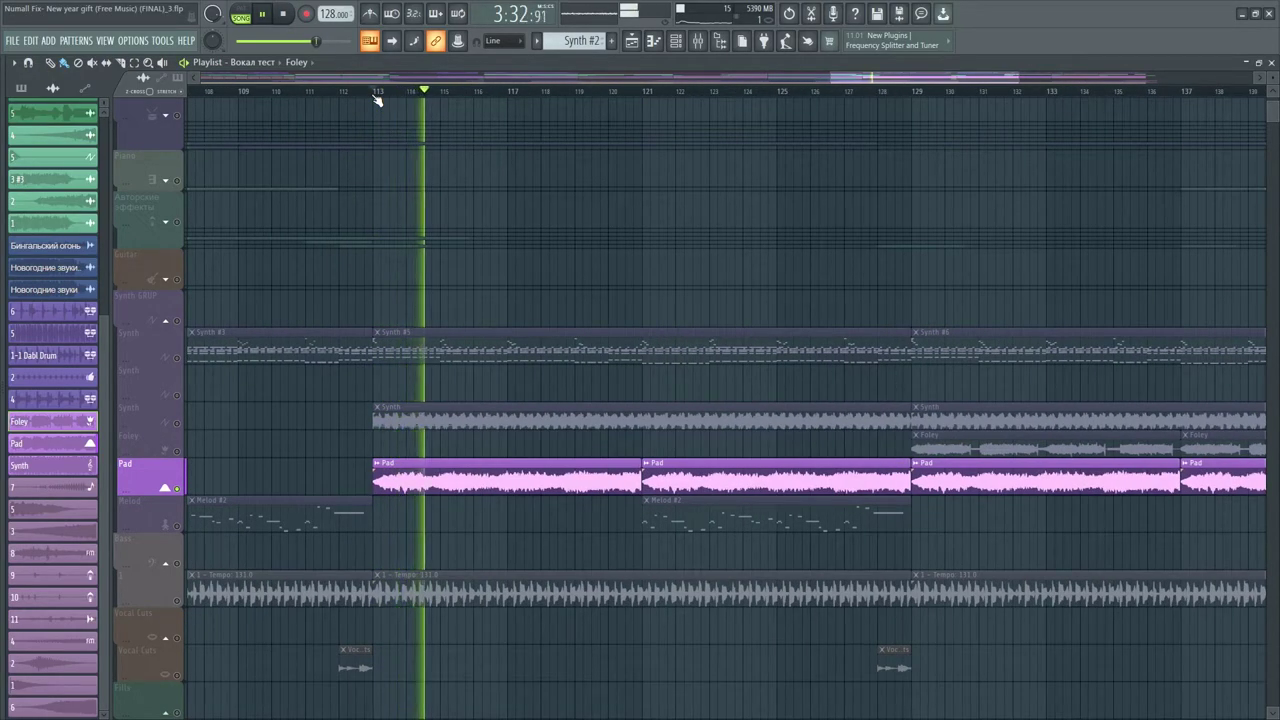
scroll(376, 100, down, 2)
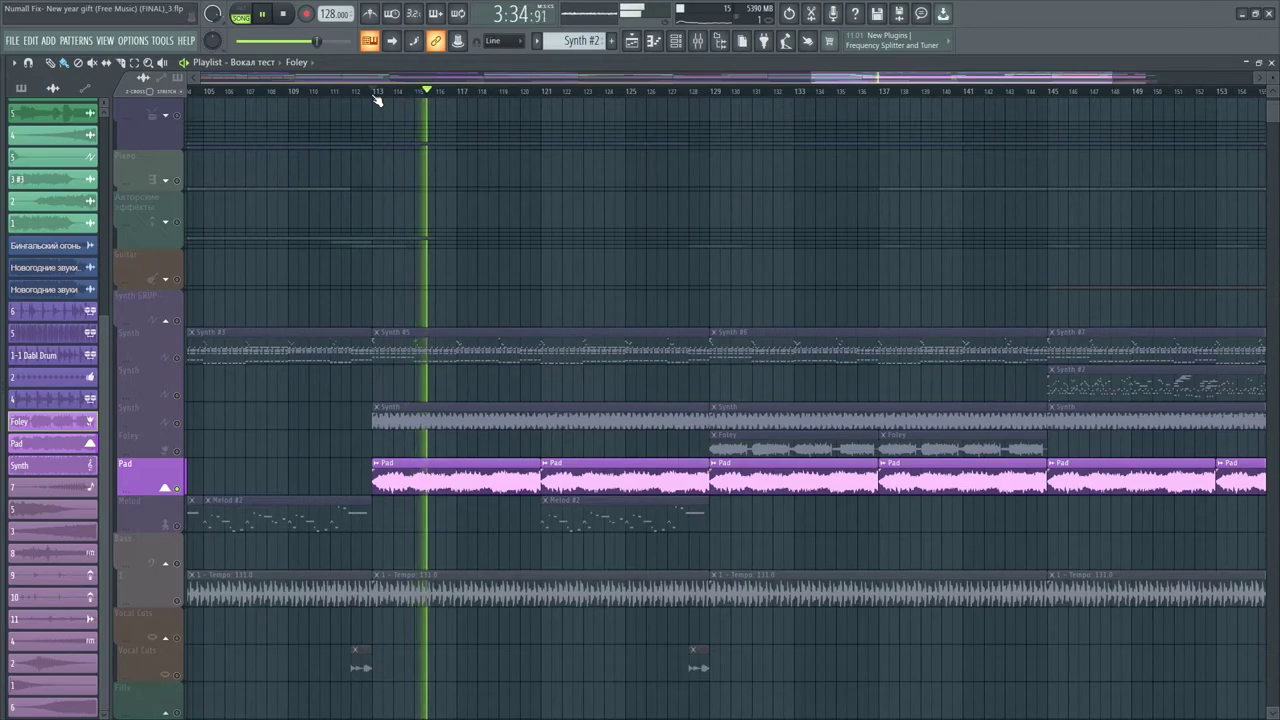
scroll(376, 100, up, 2)
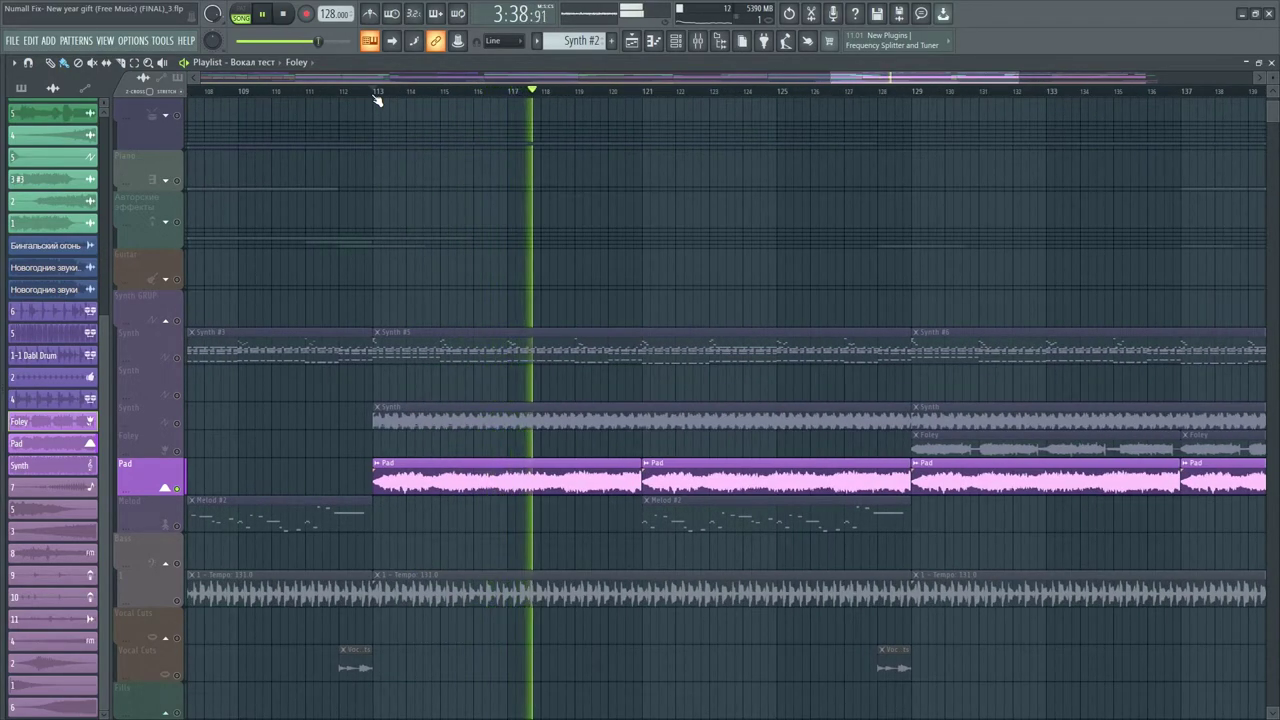
scroll(376, 100, down, 2)
scroll(376, 100, down, 1)
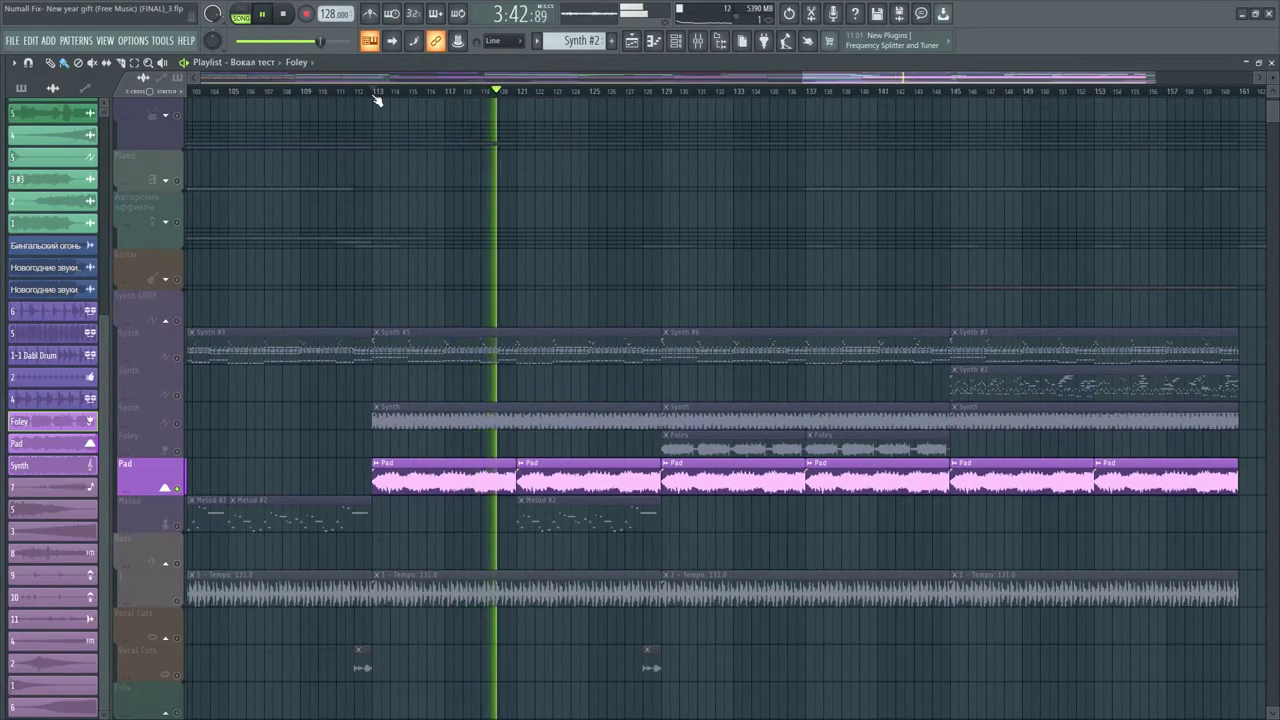
click(375, 96)
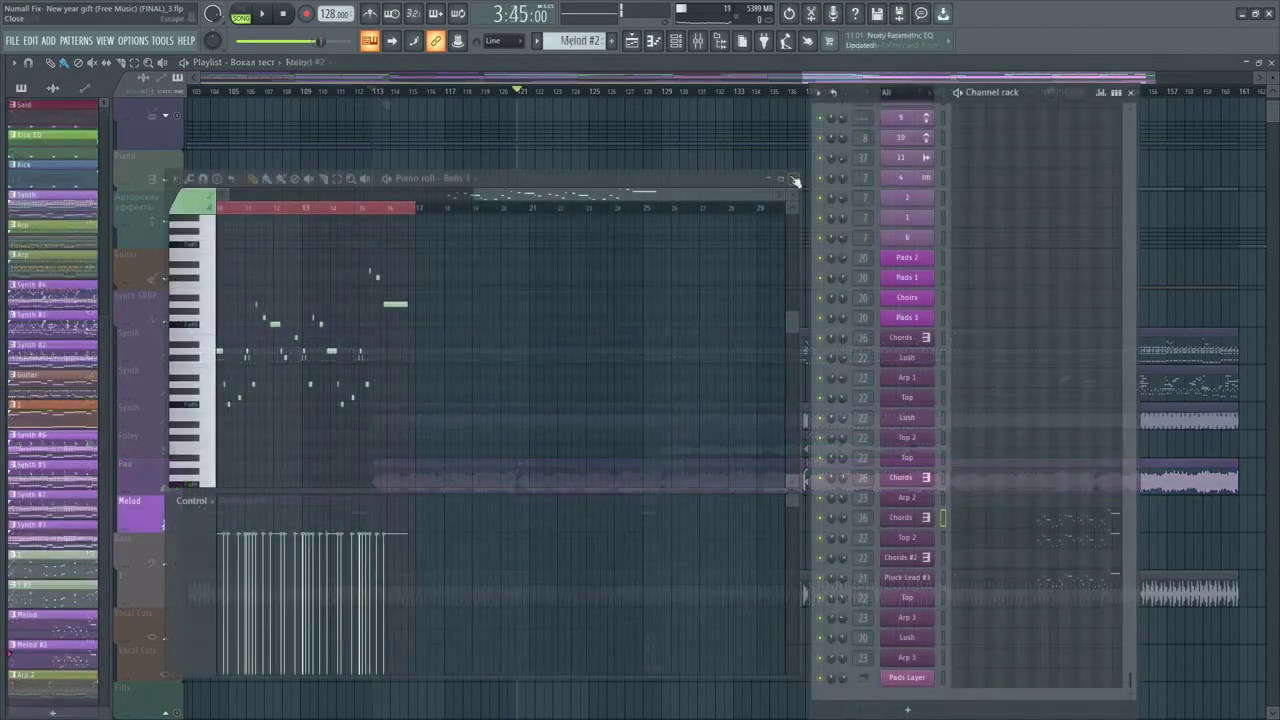
Play the Melod #2 pattern from bar 121, close its piano roll, and solo its Chords channel
key(space)
click(794, 179)
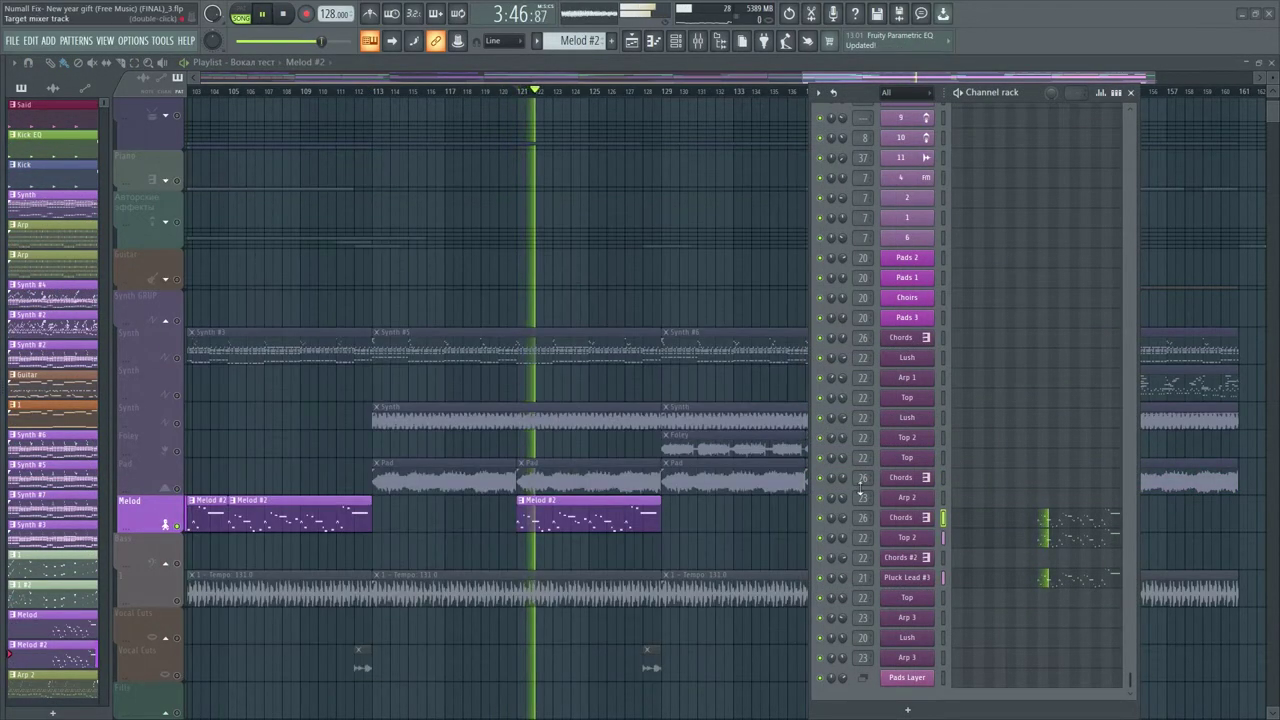
right_click(834, 499)
click(834, 499)
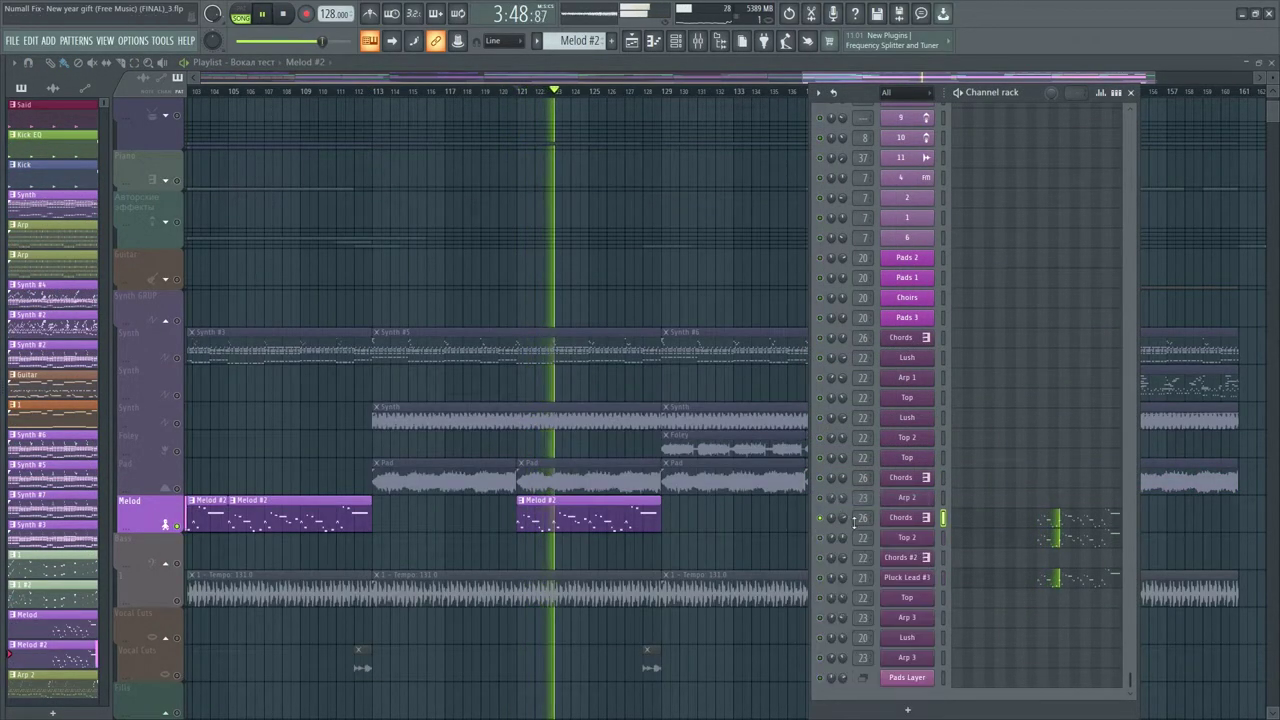
View the Chords channel's ANA instrument with its preset and bank list, and close the plugin window
click(899, 521)
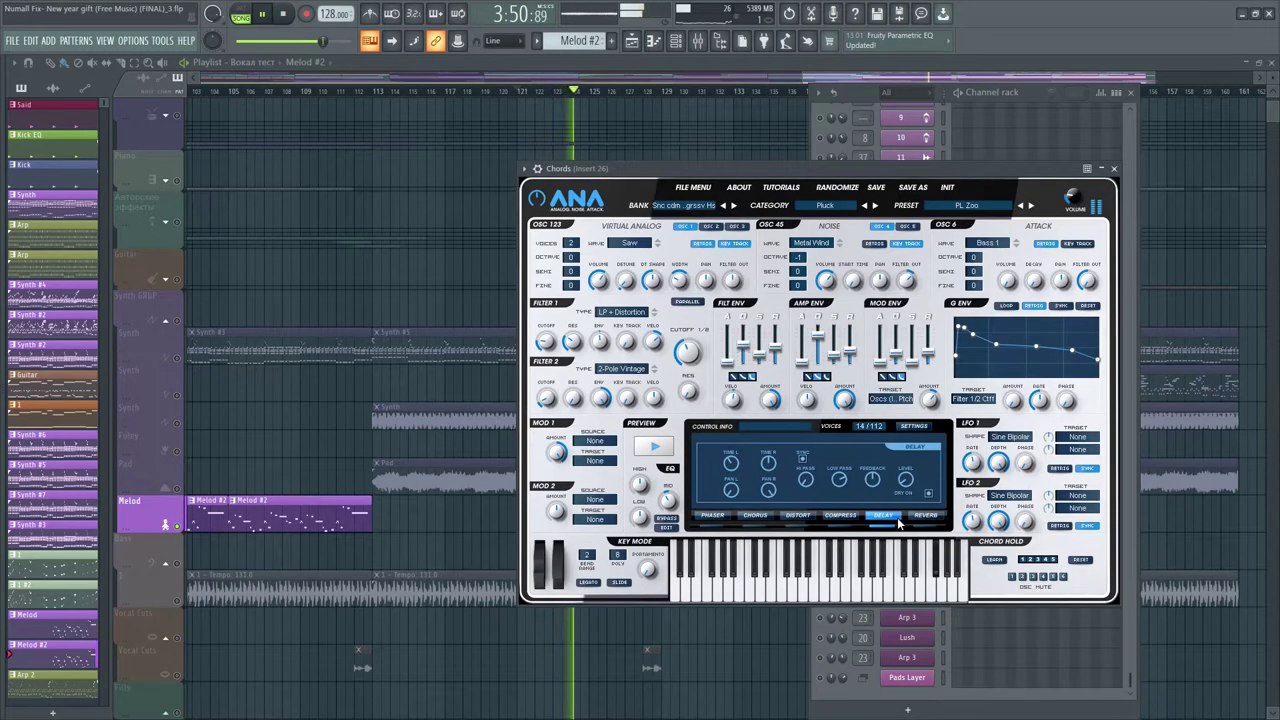
click(688, 204)
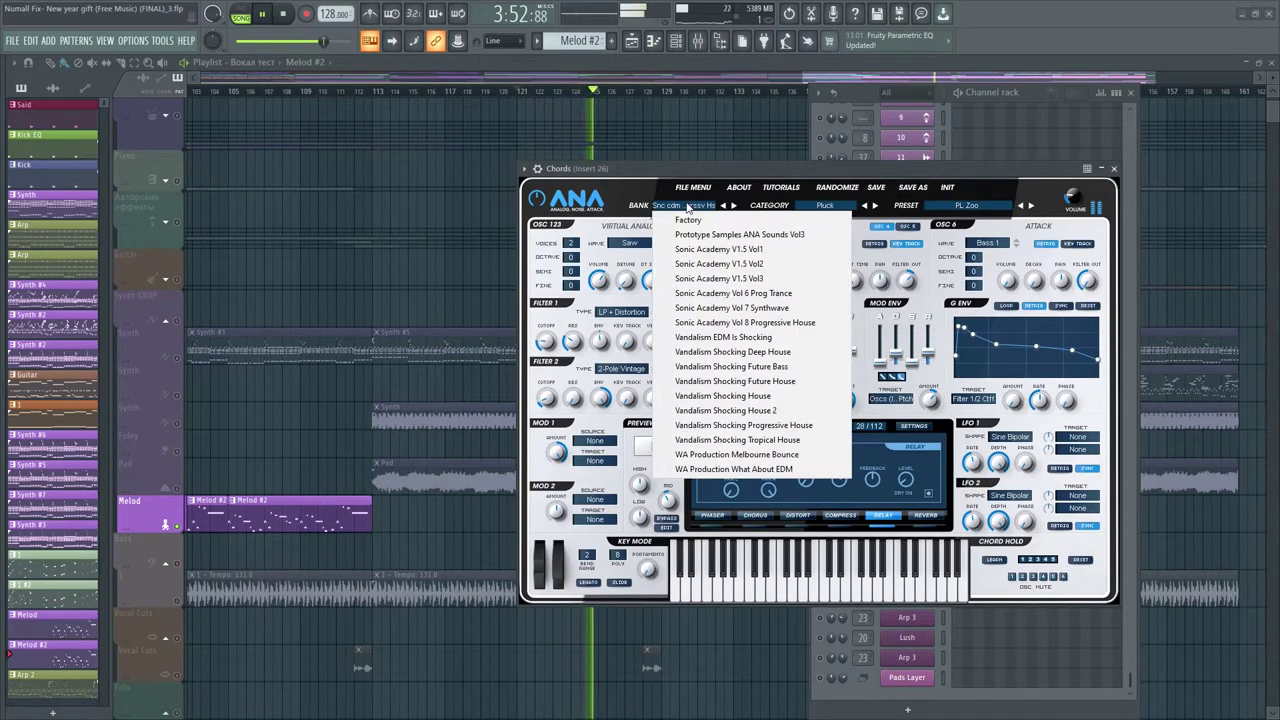
click(1021, 181)
click(1118, 173)
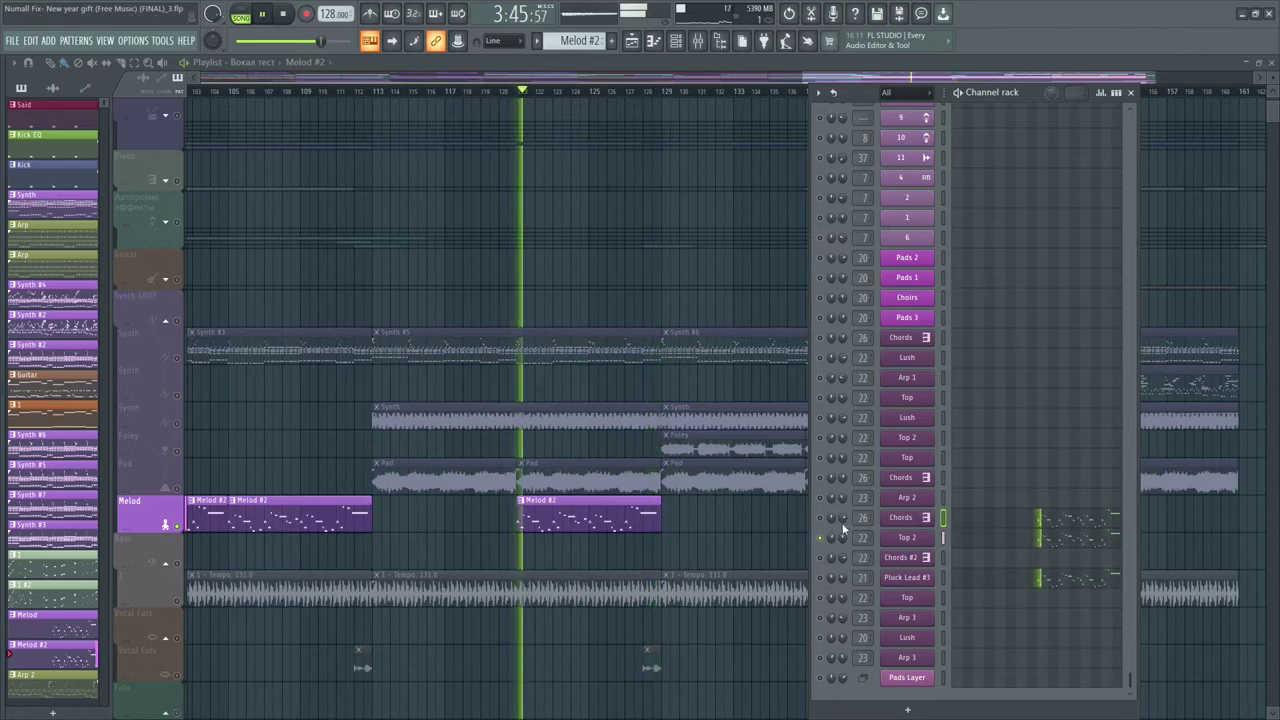
View the Top 2 channel's Sylenth1 instrument and the Pluck Lead #3 channel's Massive instrument, closing both windows
click(906, 538)
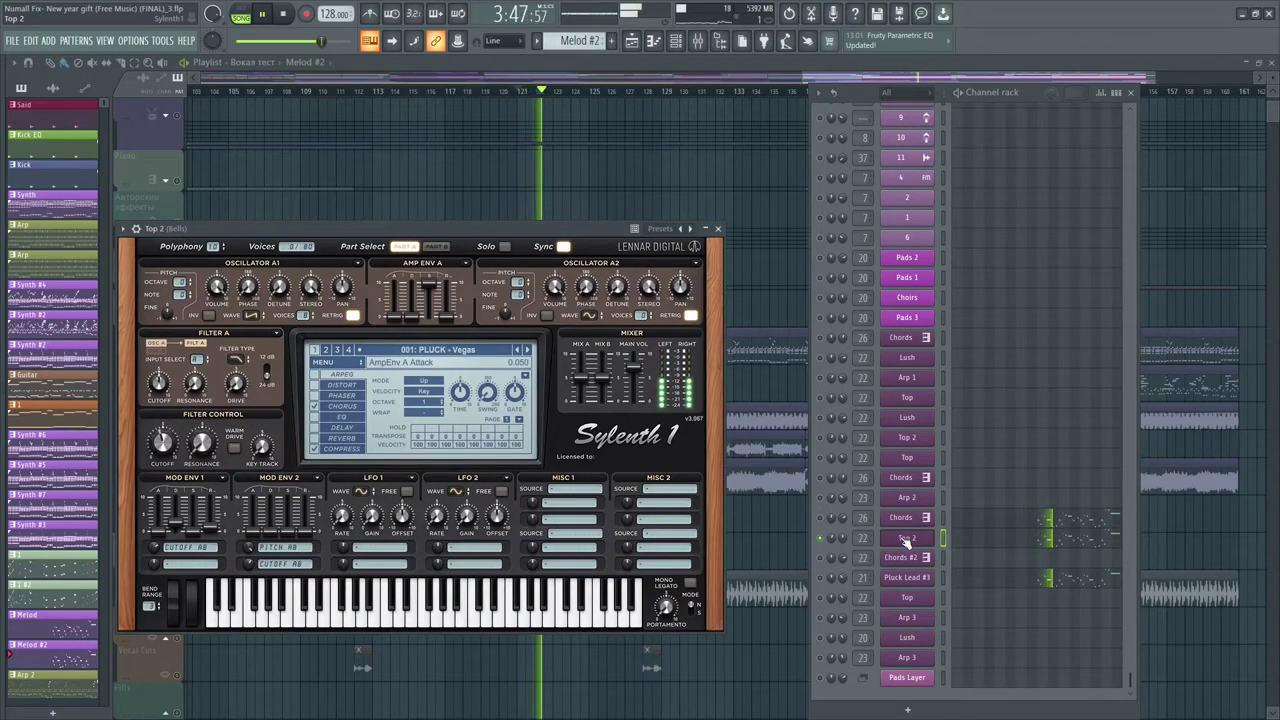
click(906, 539)
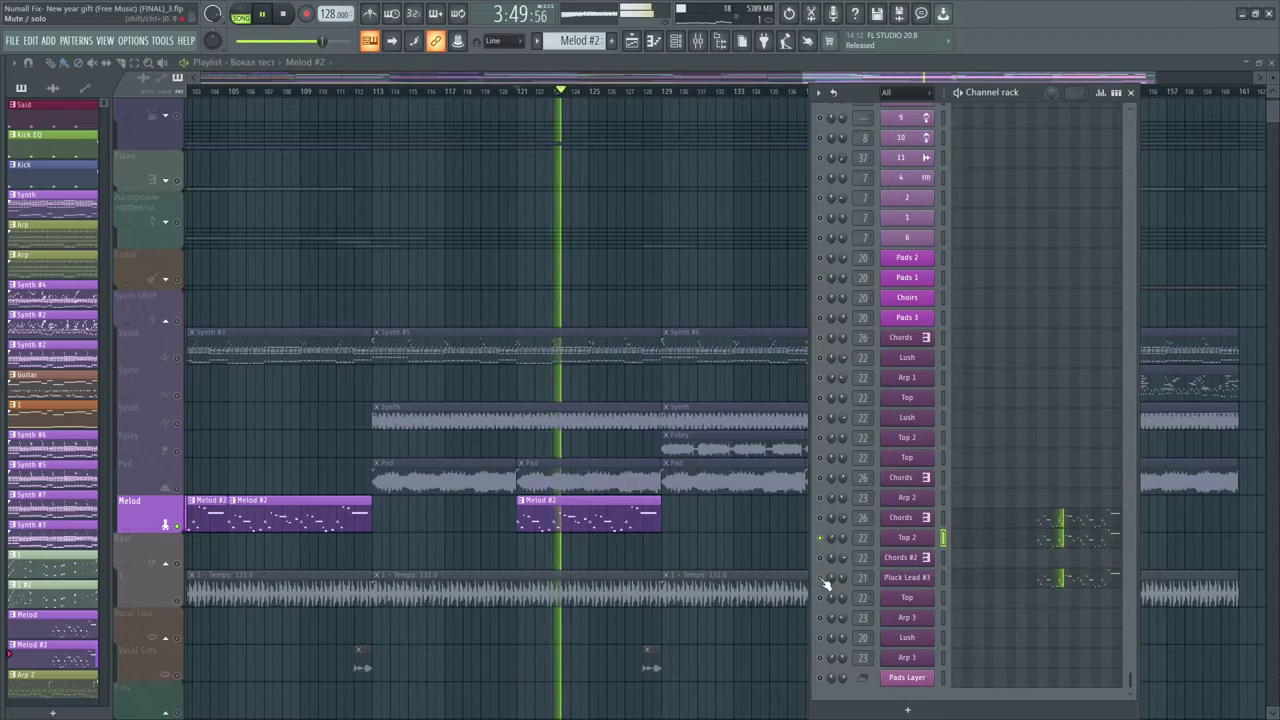
click(899, 577)
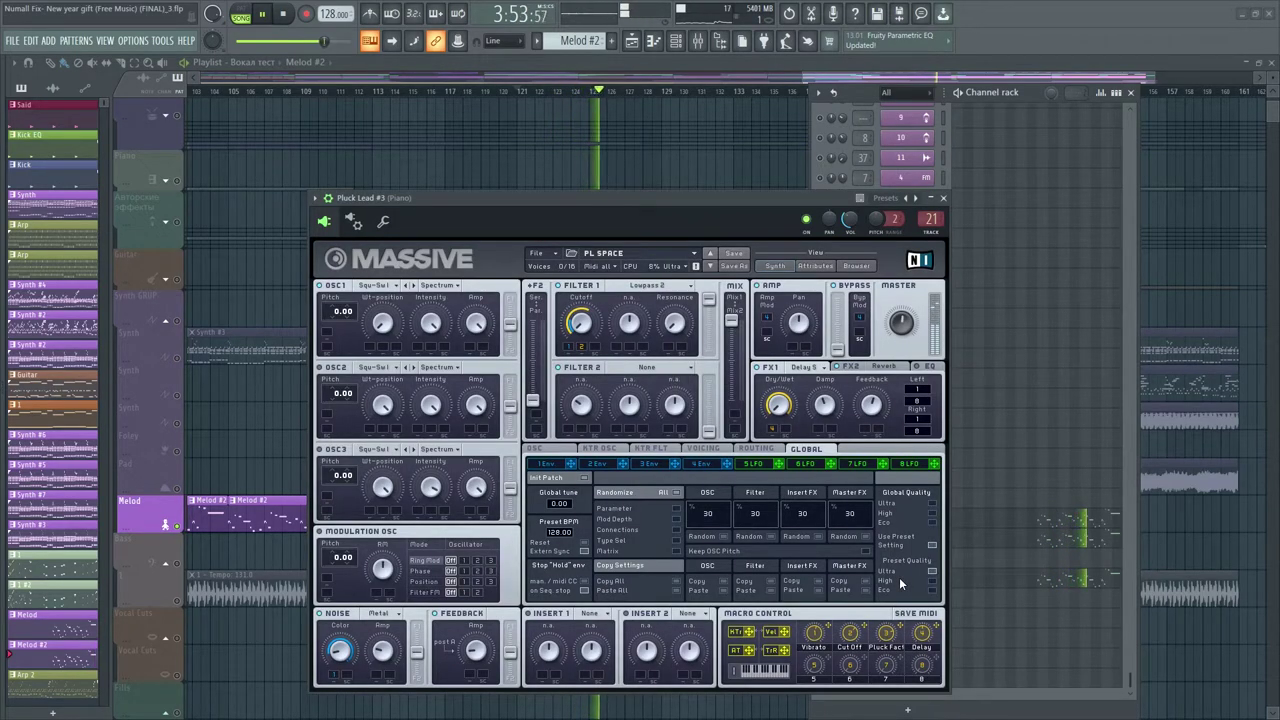
click(943, 199)
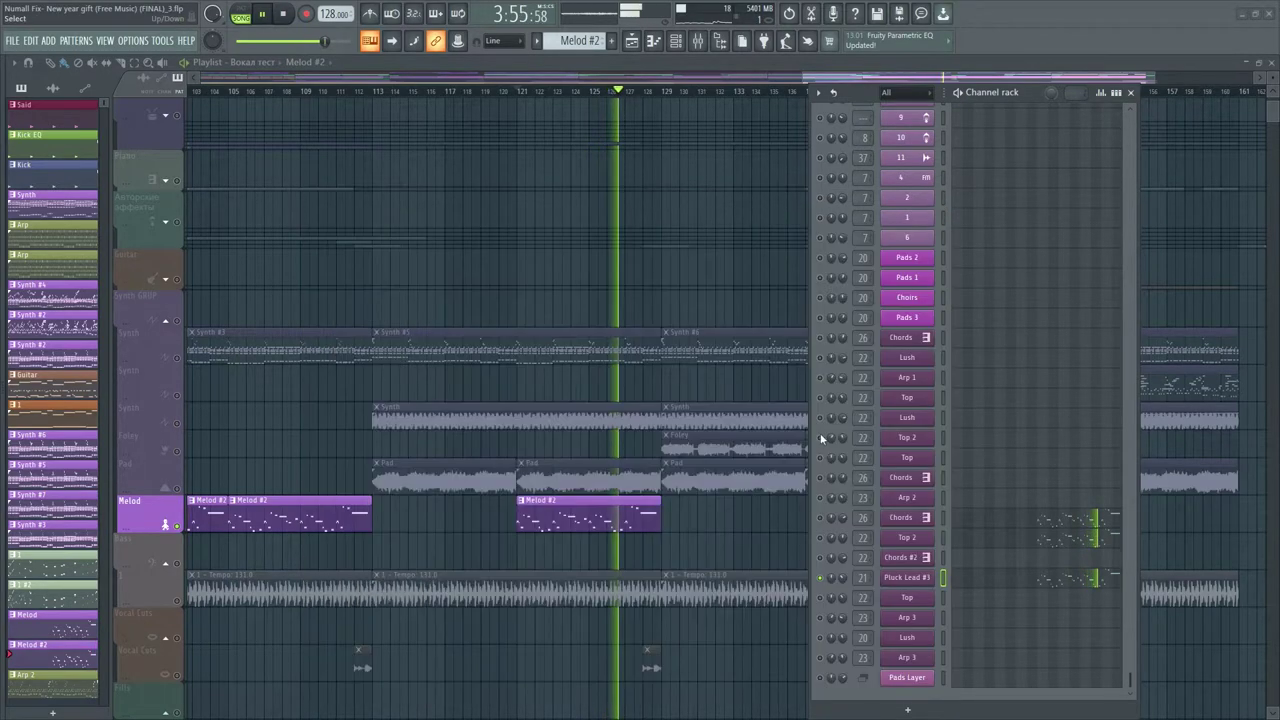
Turn all channels and playlist tracks back on, listen to Melod #2 within the full mix, and stop playback
right_click(821, 495)
click(829, 511)
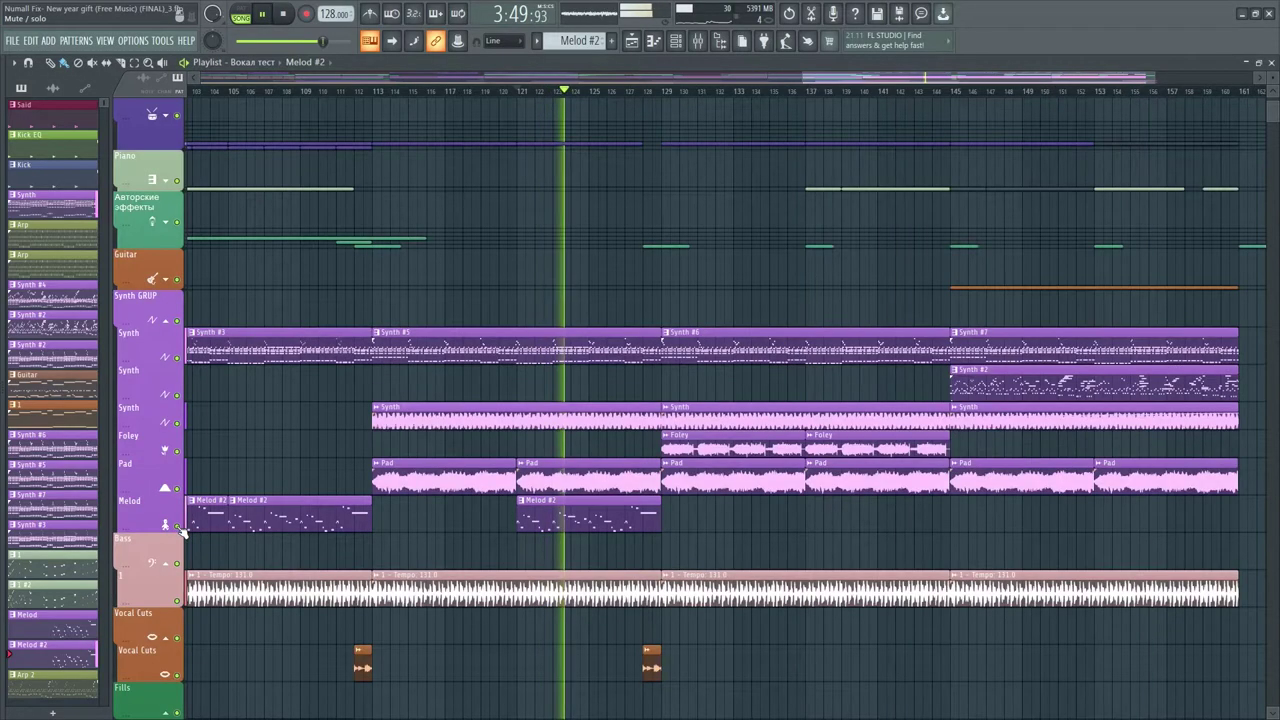
right_click(180, 529)
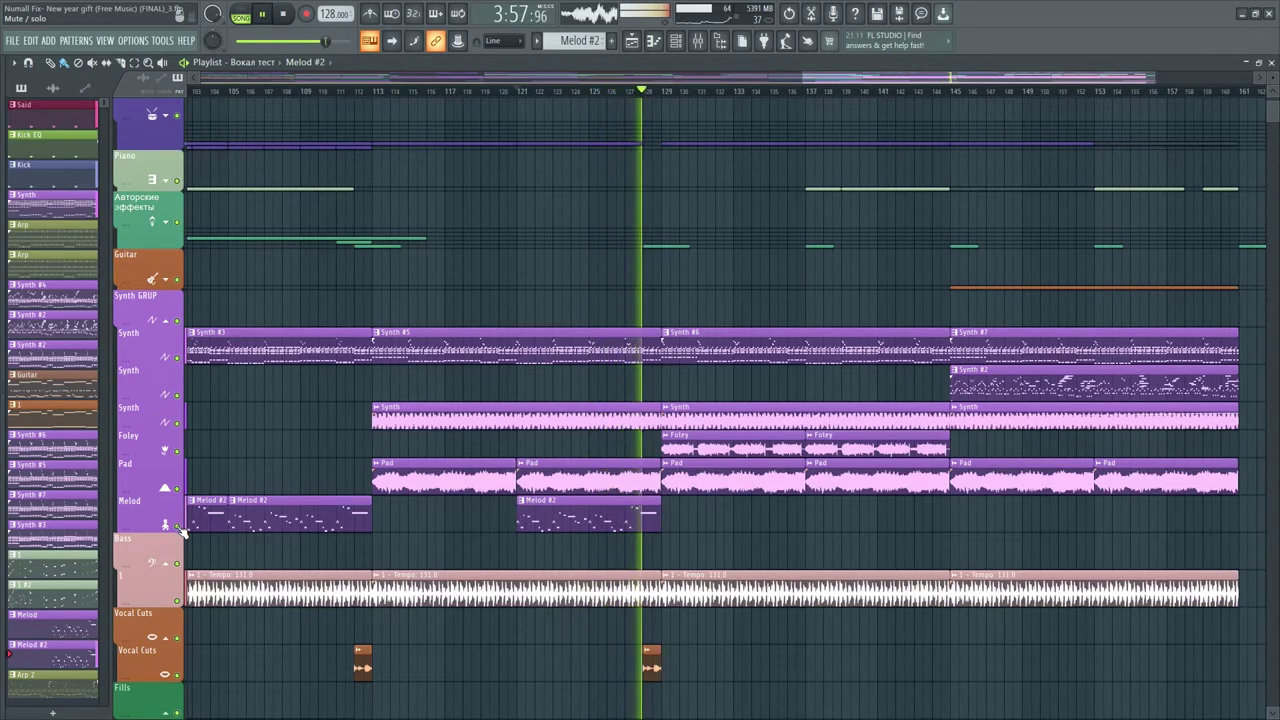
key(space)
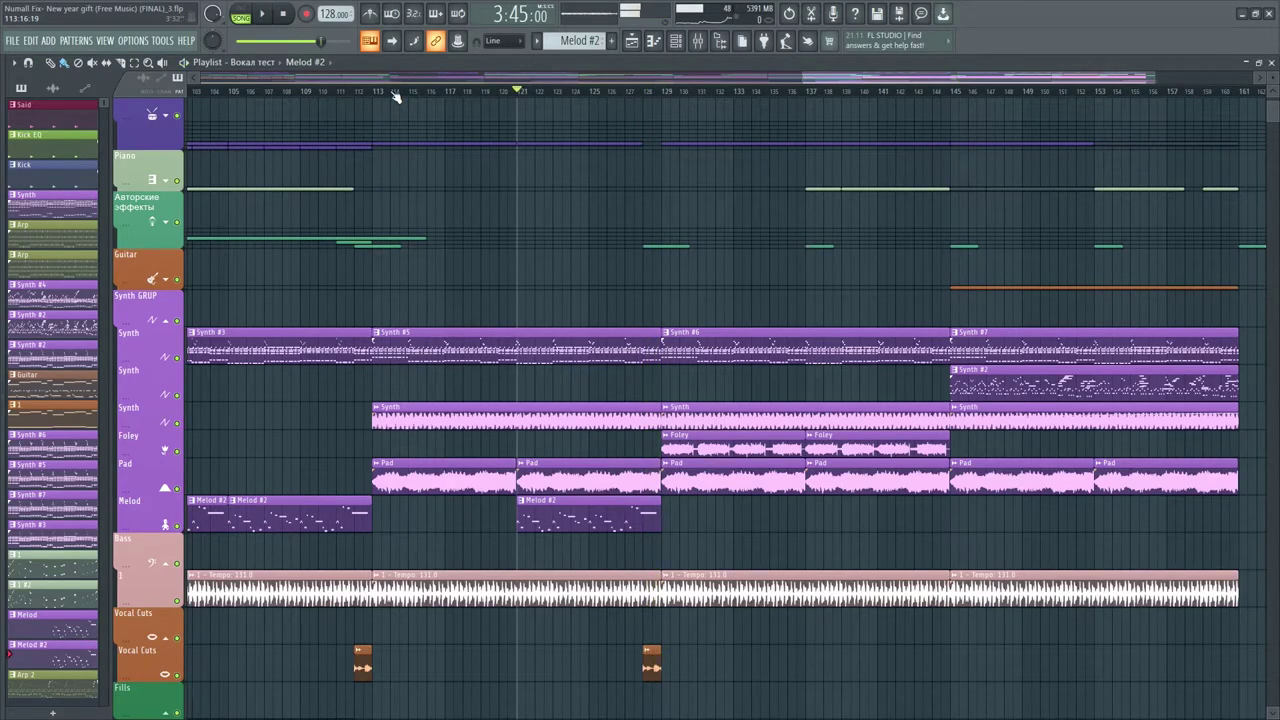
Listen to the soloed bass audio track from the song's start and from bar 33, and check it in the mixer
scroll(396, 95, down, 5)
scroll(349, 240, down, 1)
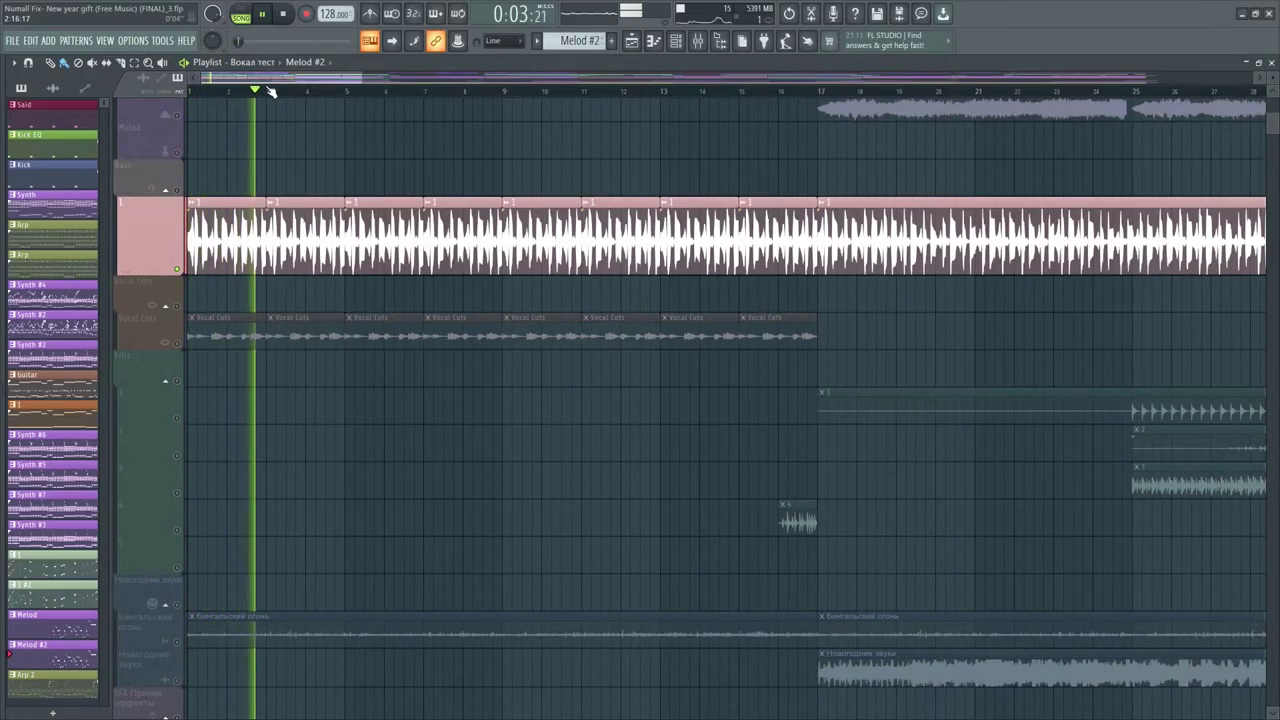
scroll(271, 92, down, 5)
click(525, 90)
scroll(530, 90, up, 4)
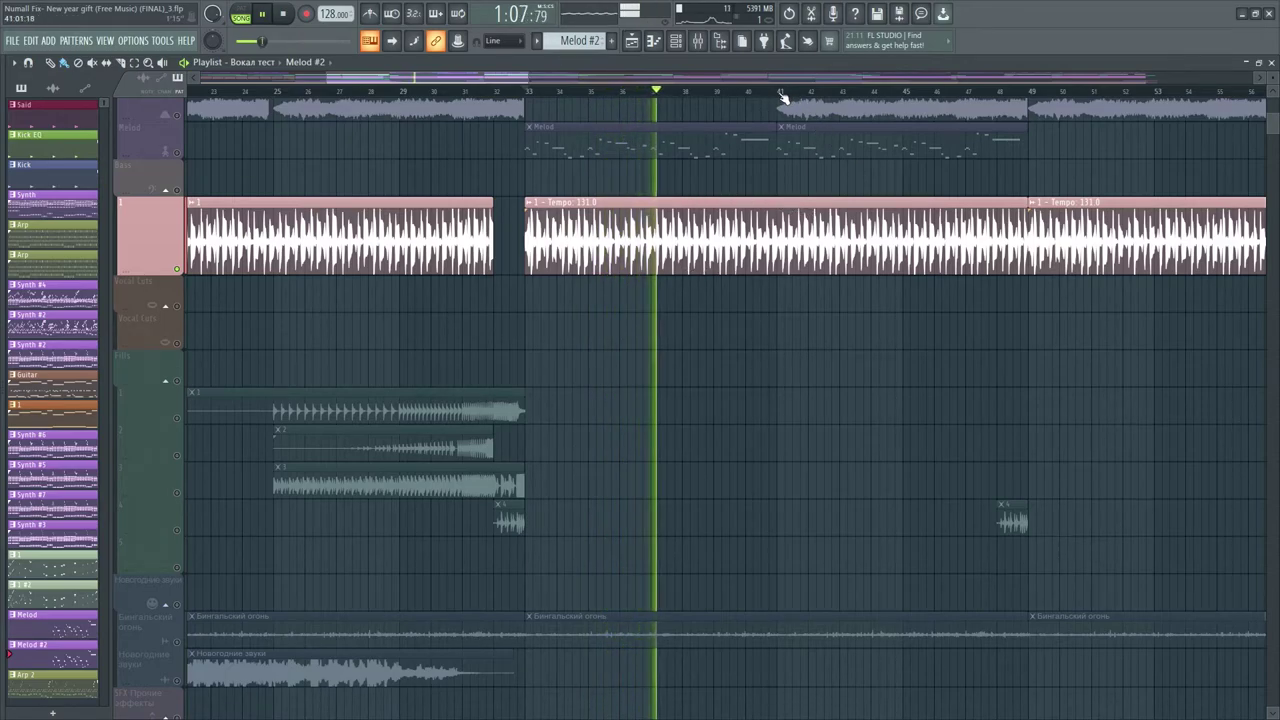
click(697, 42)
click(791, 324)
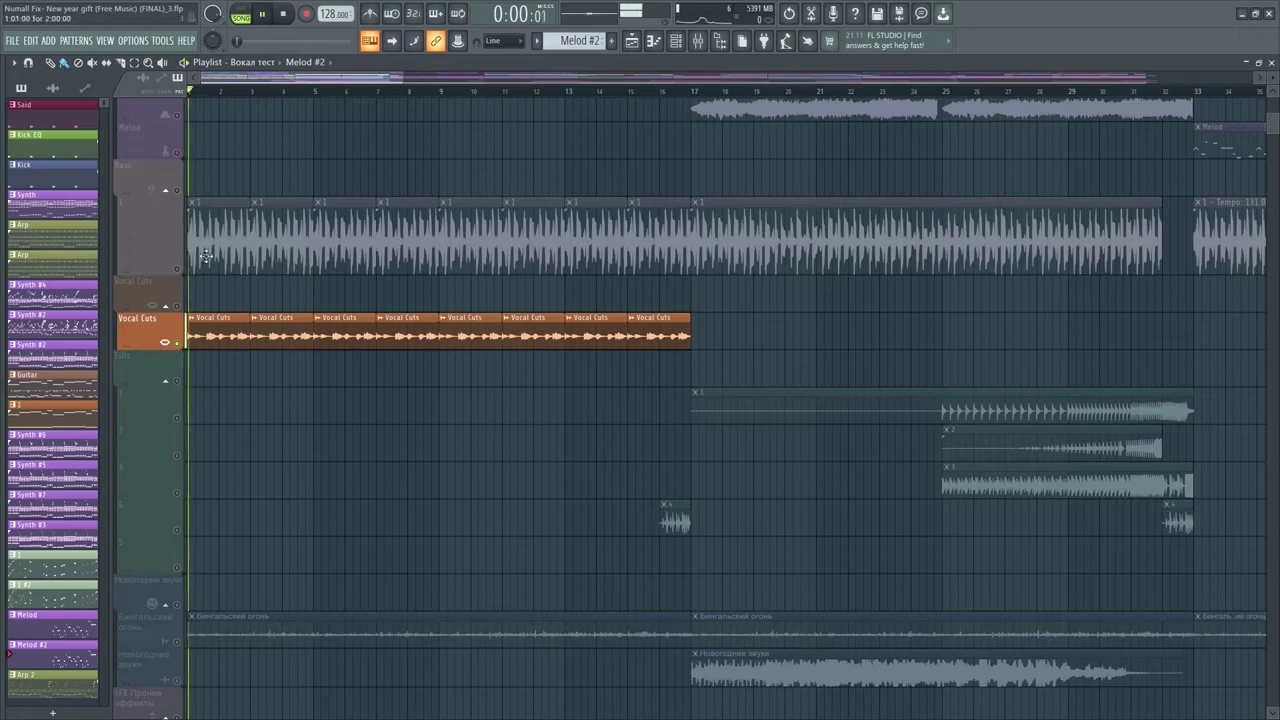
Listen to the soloed Vocal Cuts track from the song's start and view the Arp mixer track's Fruity parametric EQ 2
key(space)
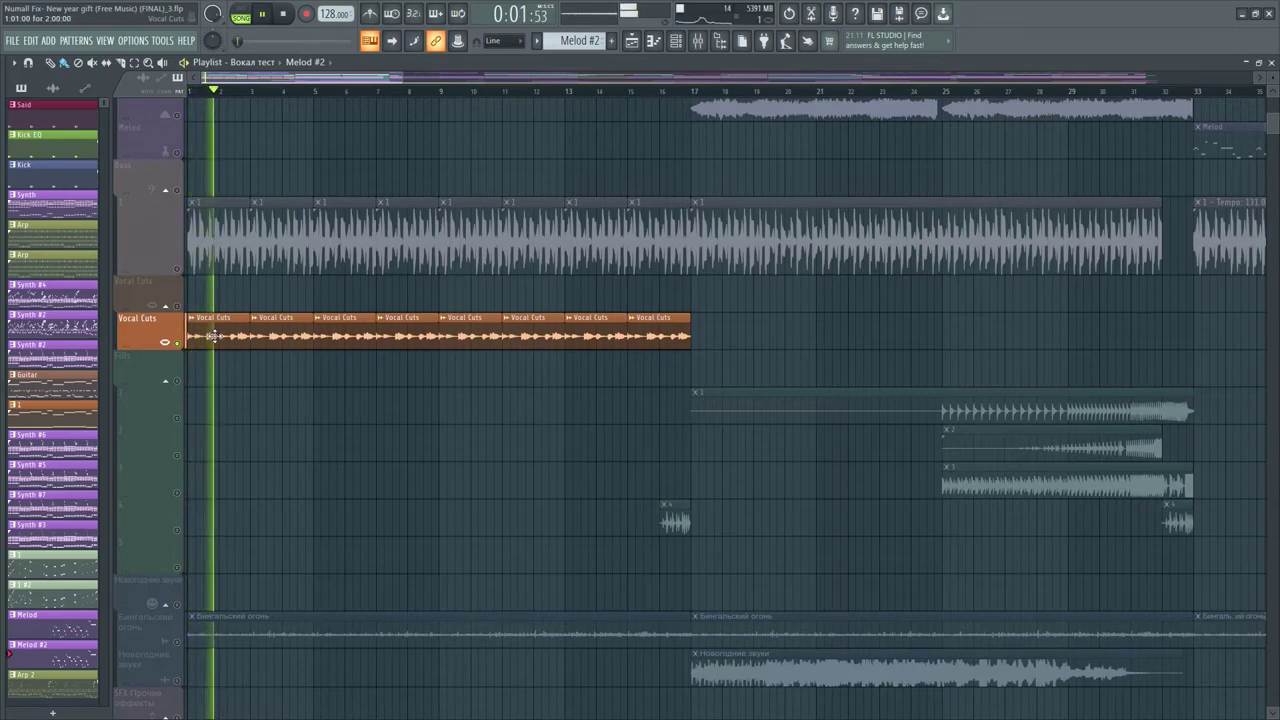
click(699, 44)
click(587, 333)
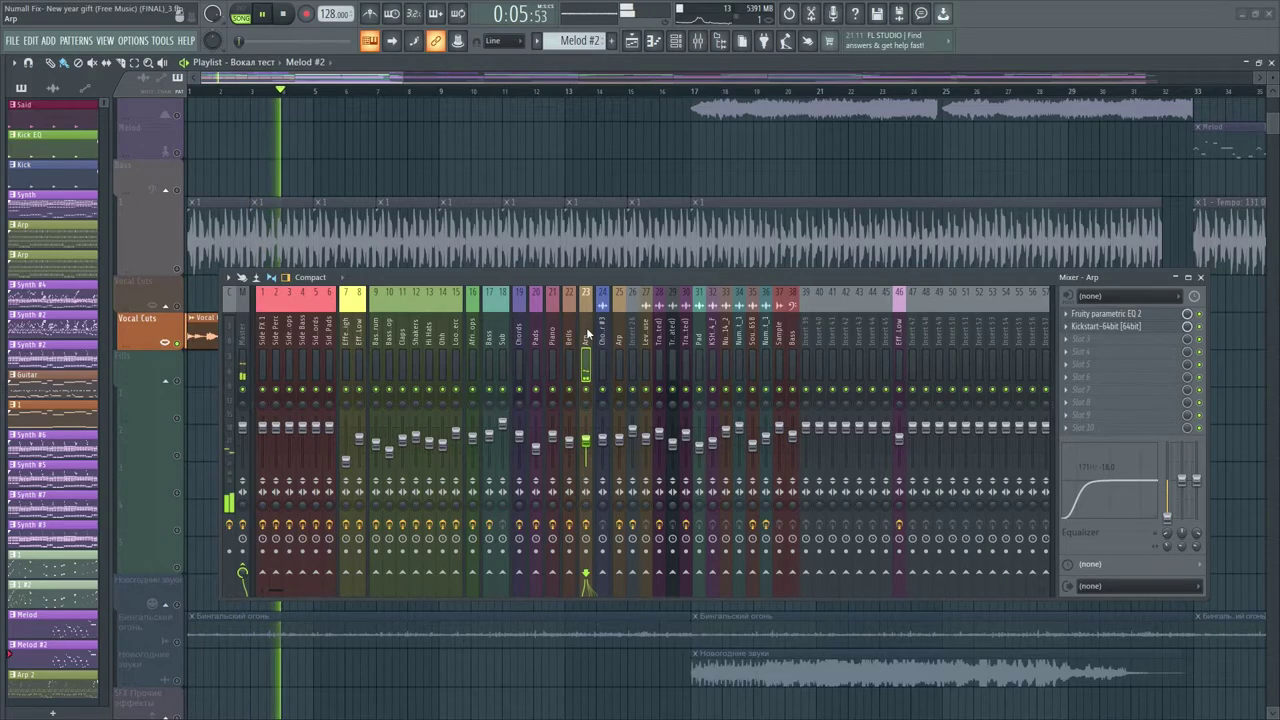
click(1110, 314)
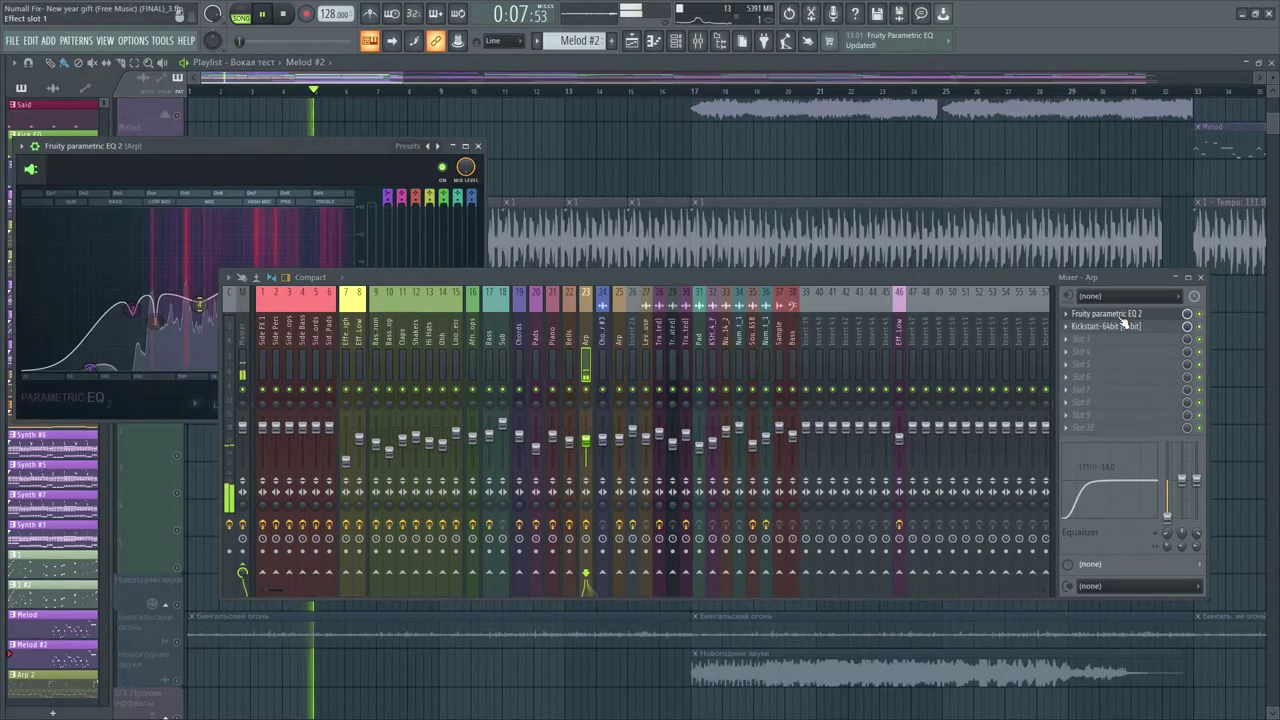
drag(328, 149, 915, 62)
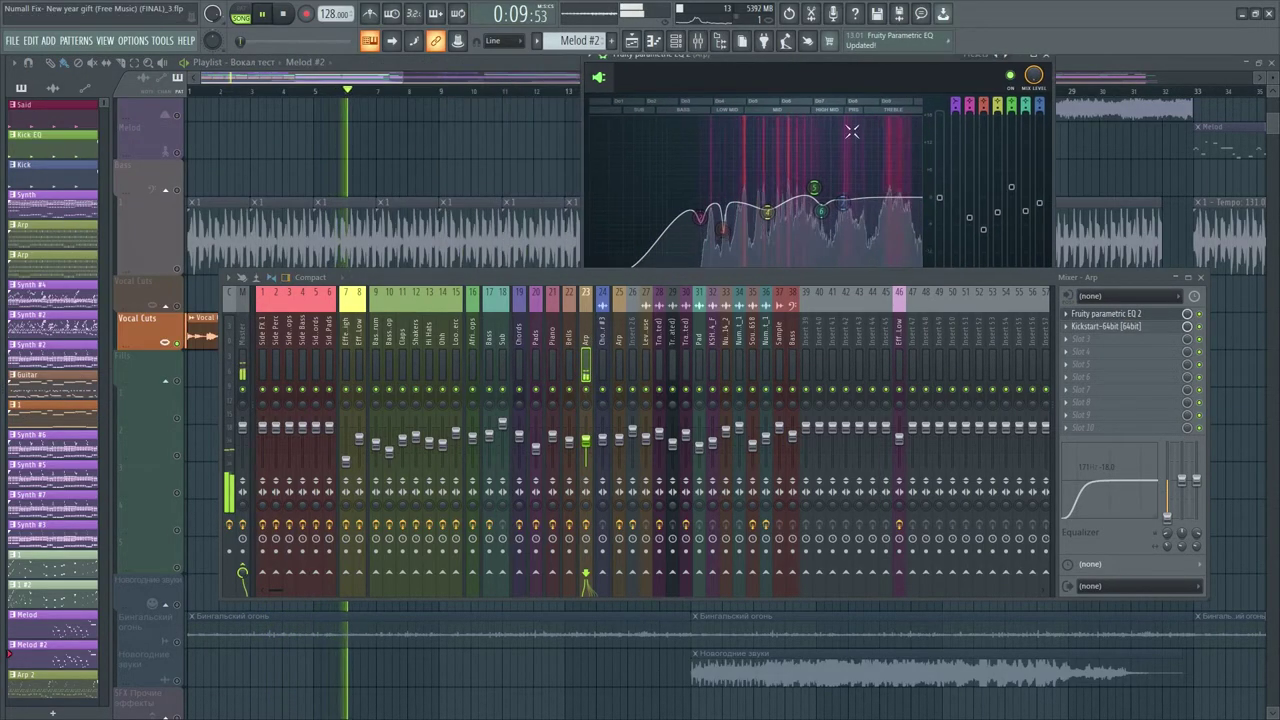
drag(796, 283, 771, 348)
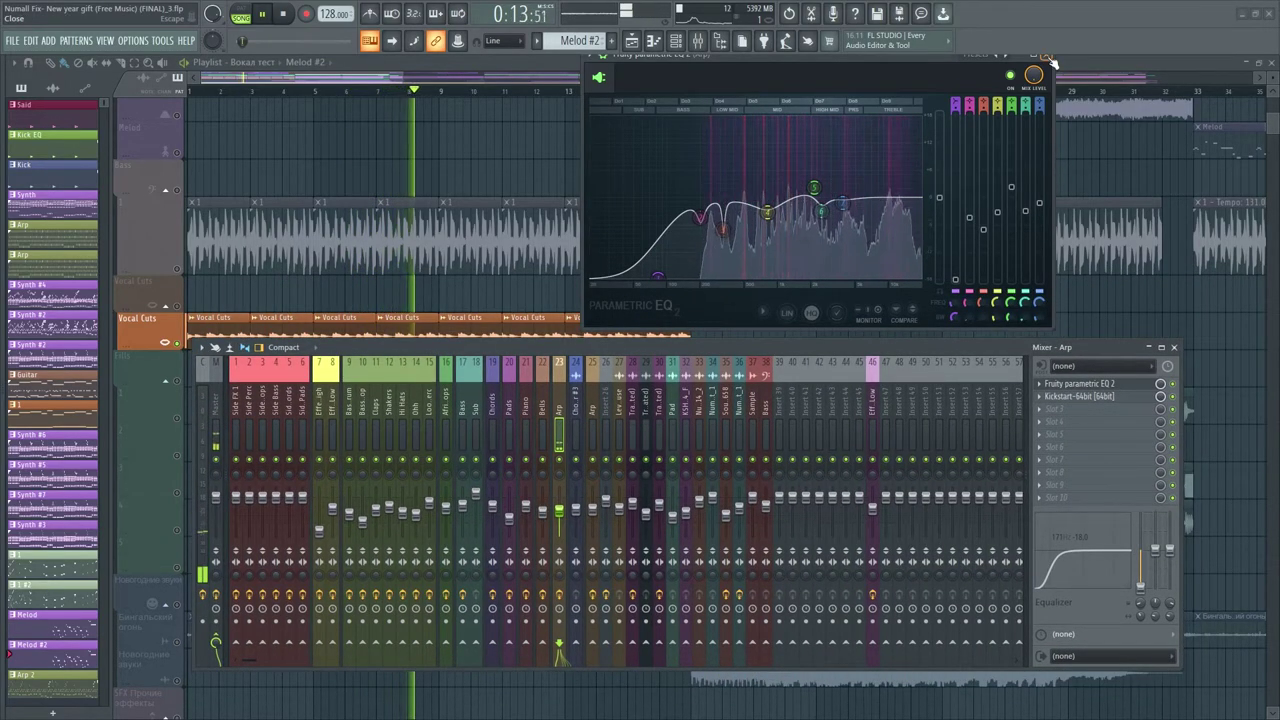
click(1049, 60)
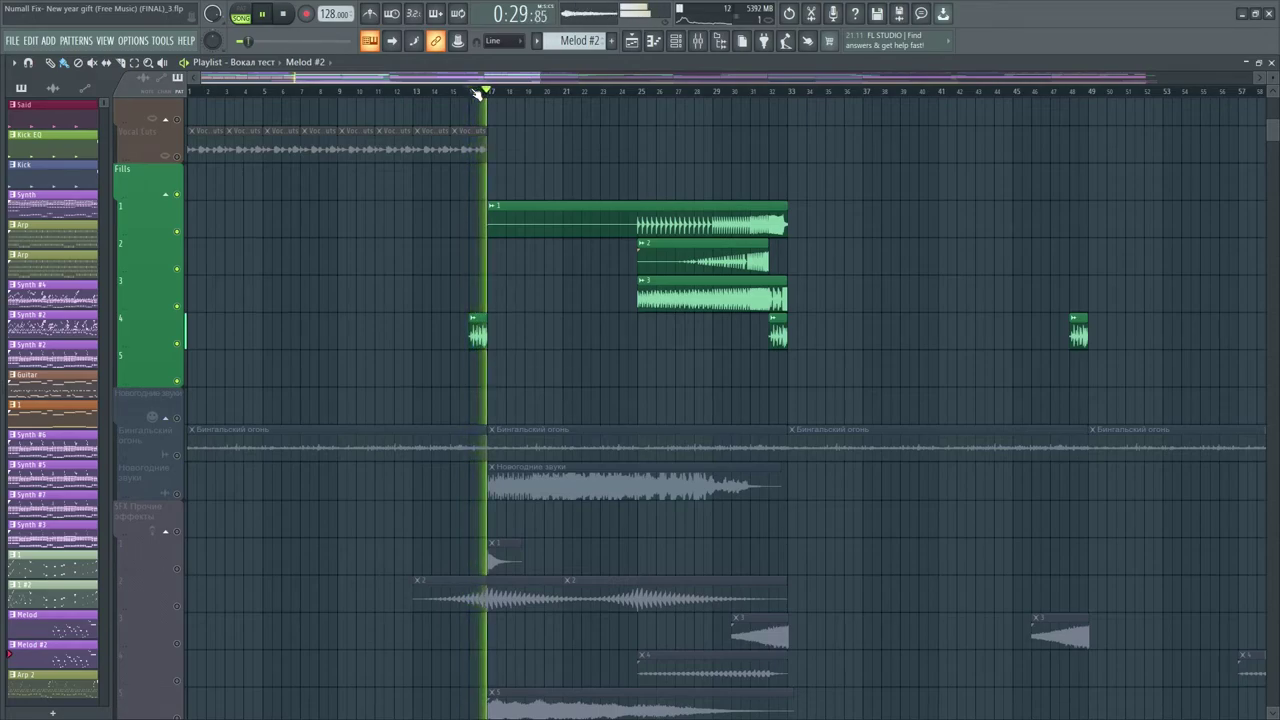
Listen to the soloed Fills group from bar 25 up to bar 33 and stop playback
click(640, 92)
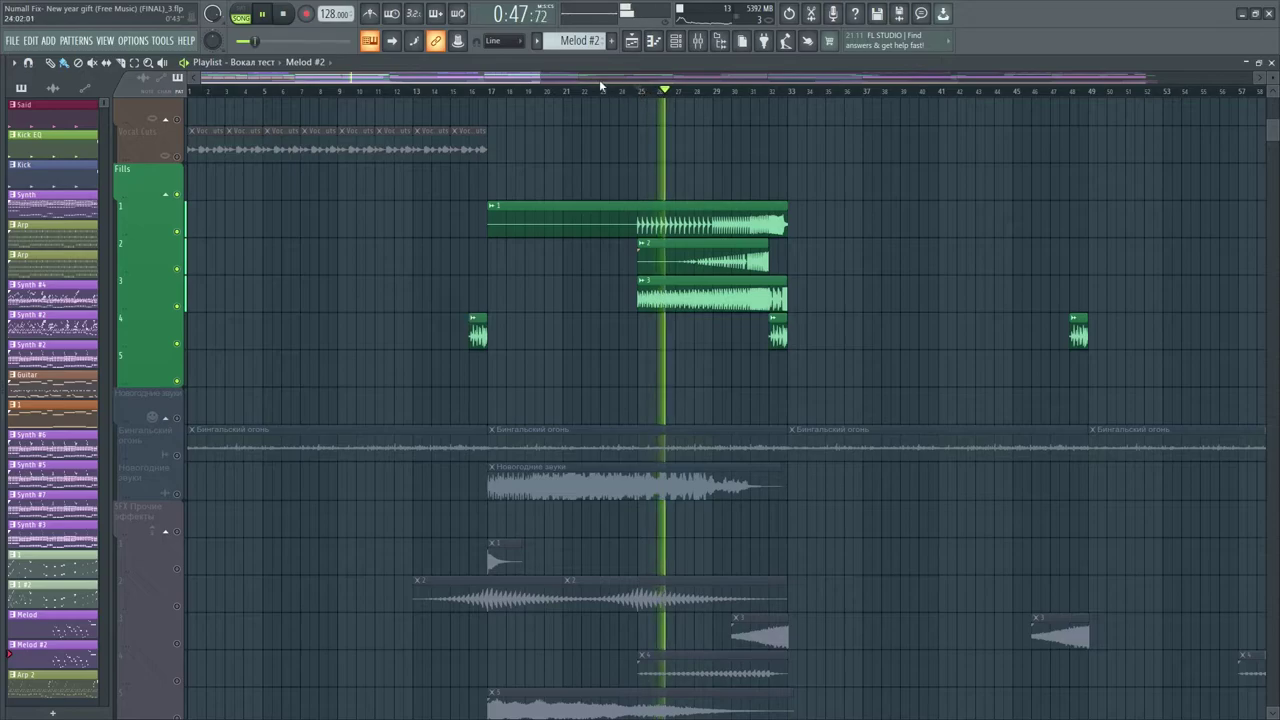
scroll(600, 80, right, 4)
scroll(477, 97, up, 2)
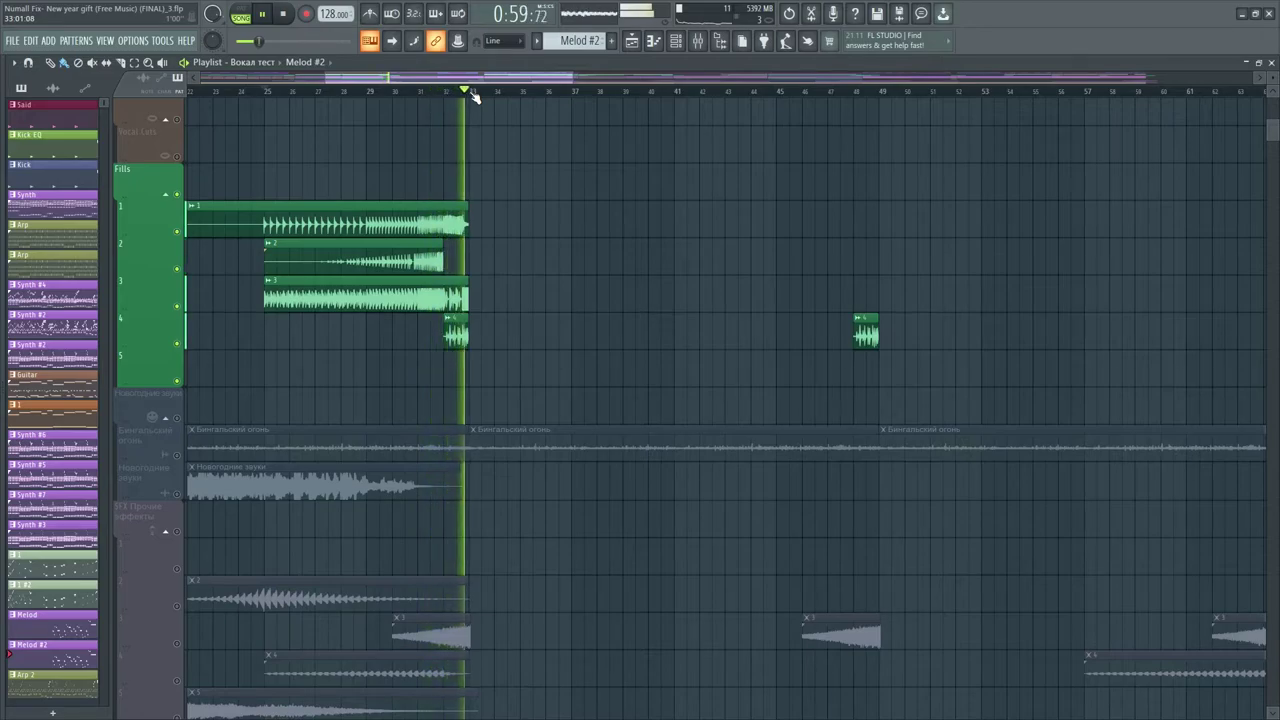
scroll(476, 94, down, 3)
key(space)
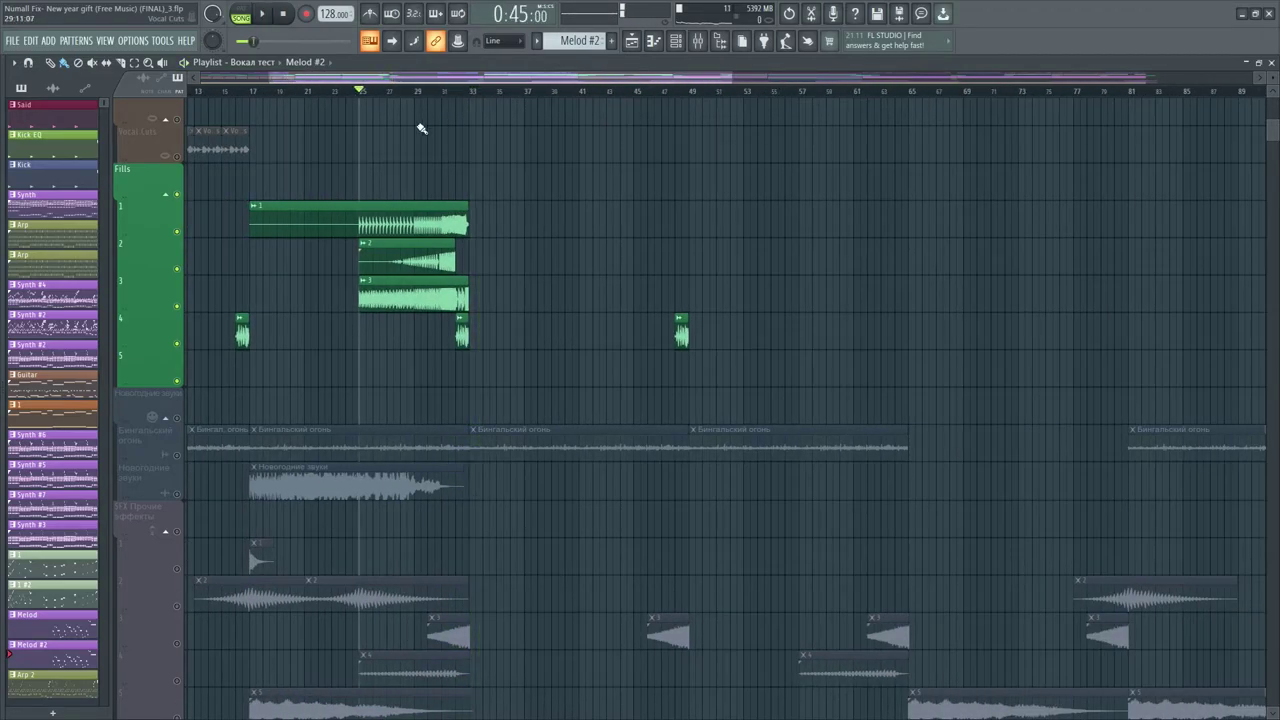
View the Fills clips' sample settings and locate their source samples in the browser
double_click(240, 345)
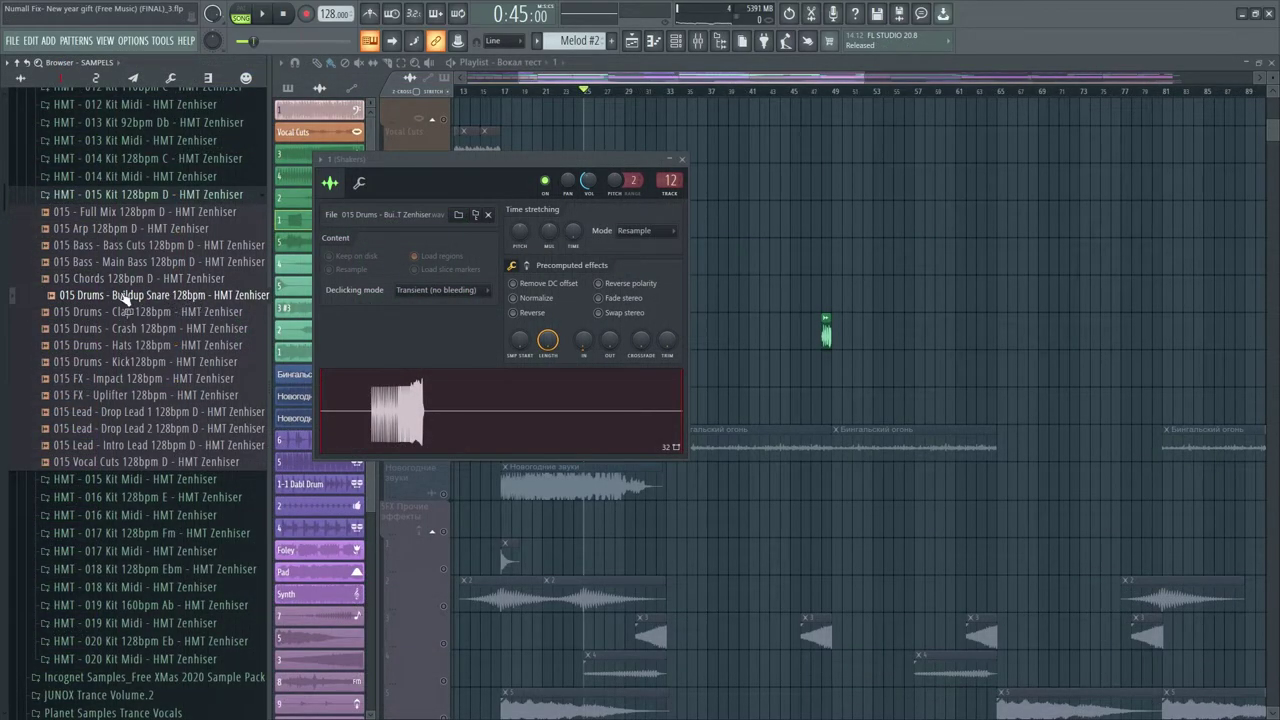
scroll(160, 450, down, 10)
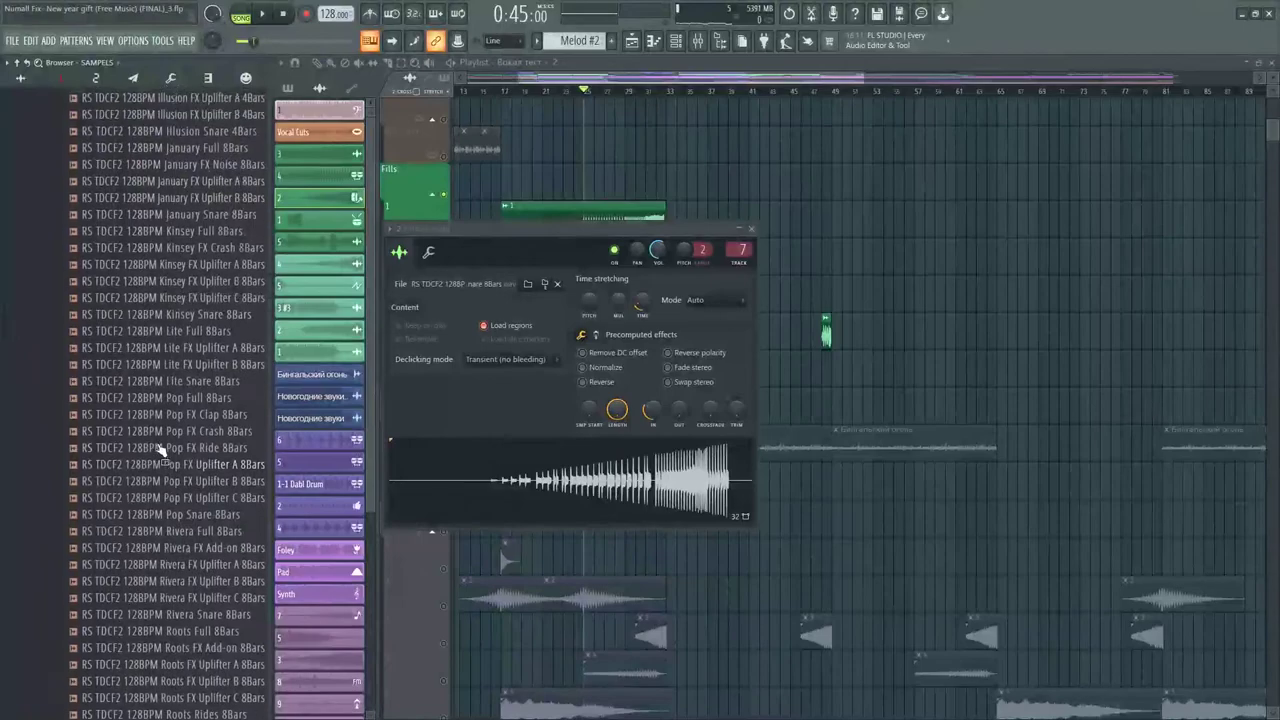
scroll(155, 420, down, 15)
click(147, 370)
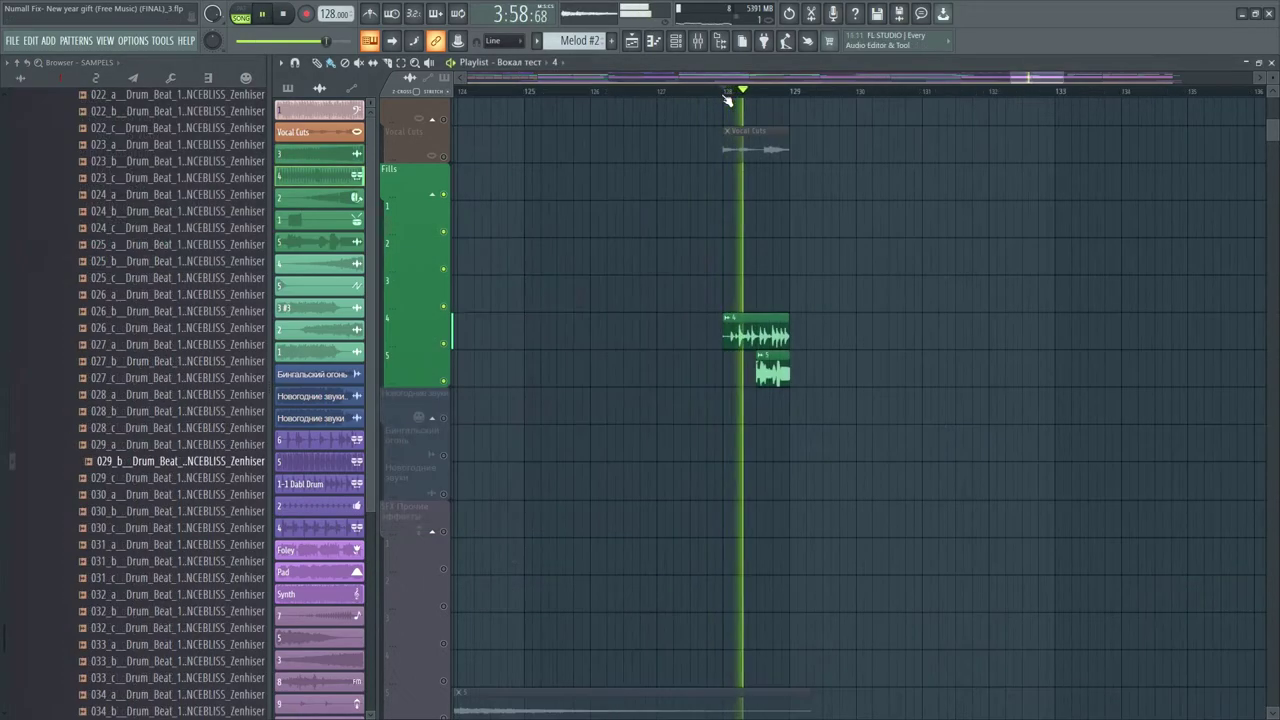
Stop playback at bar 128, view fill clip 5's sample settings, and locate its DPHE Drum Fill file in the browser
key(space)
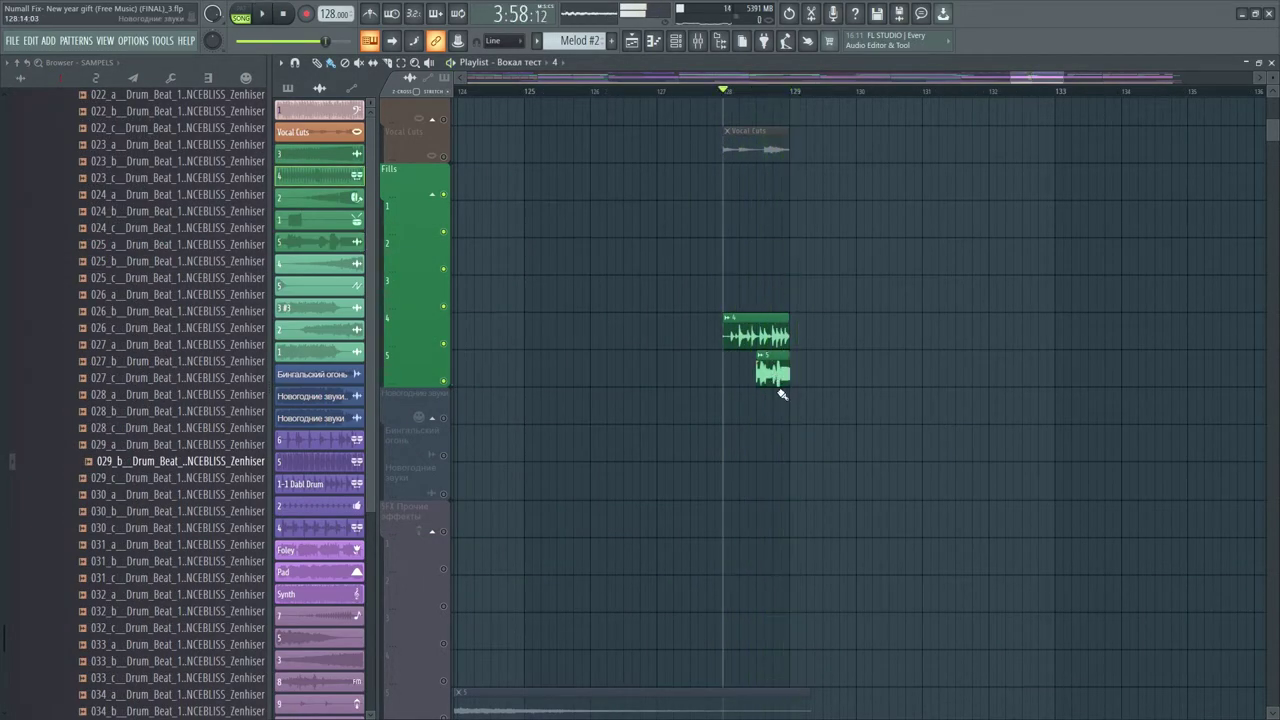
double_click(776, 376)
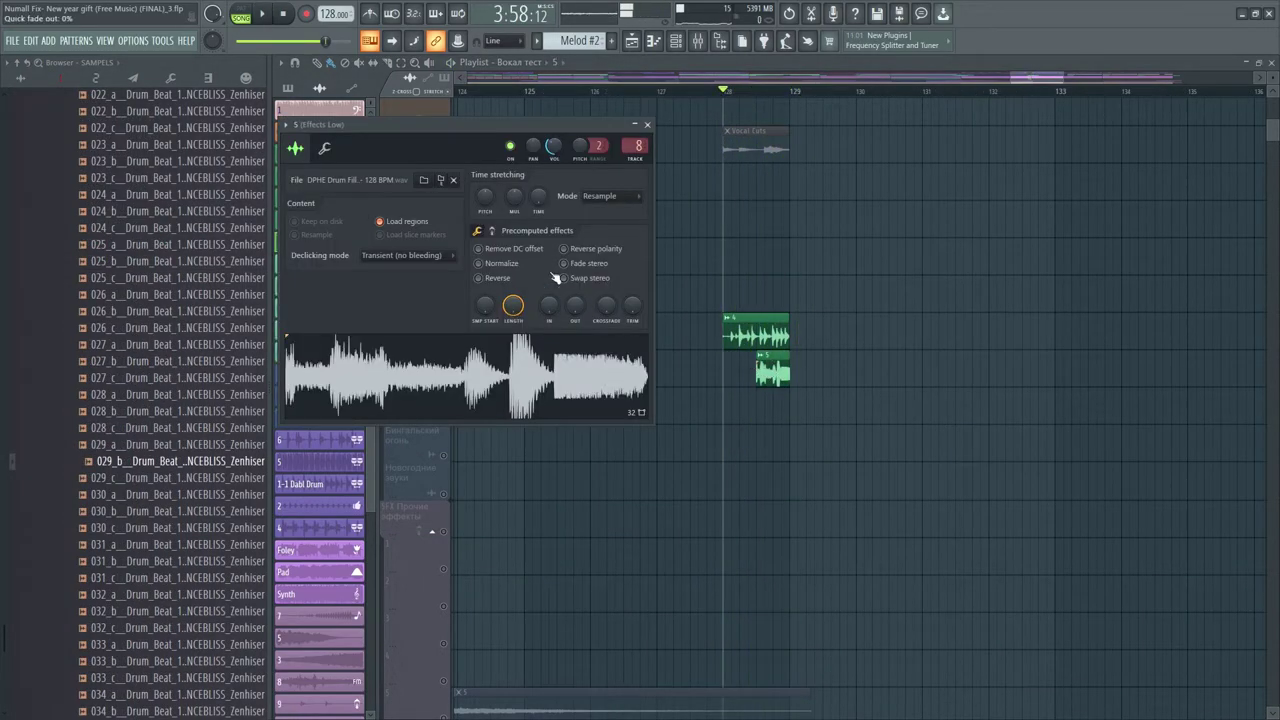
click(444, 182)
scroll(115, 330, up, 2)
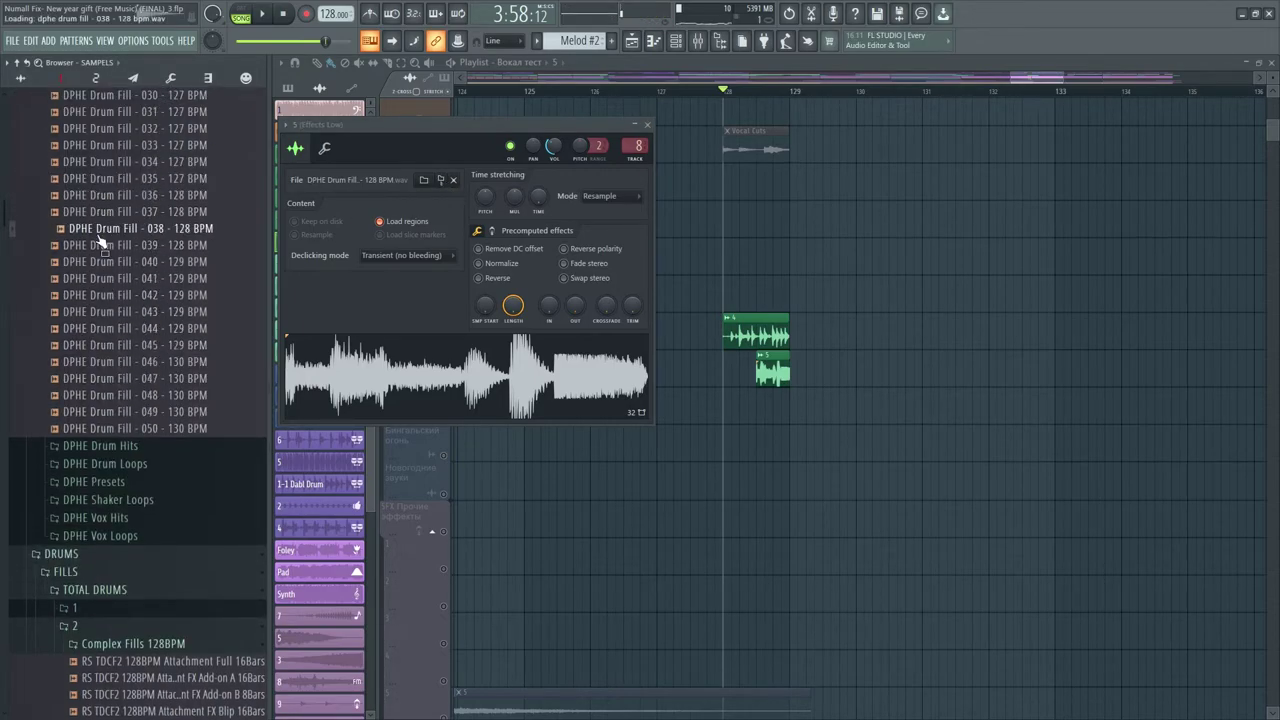
scroll(100, 240, up, 15)
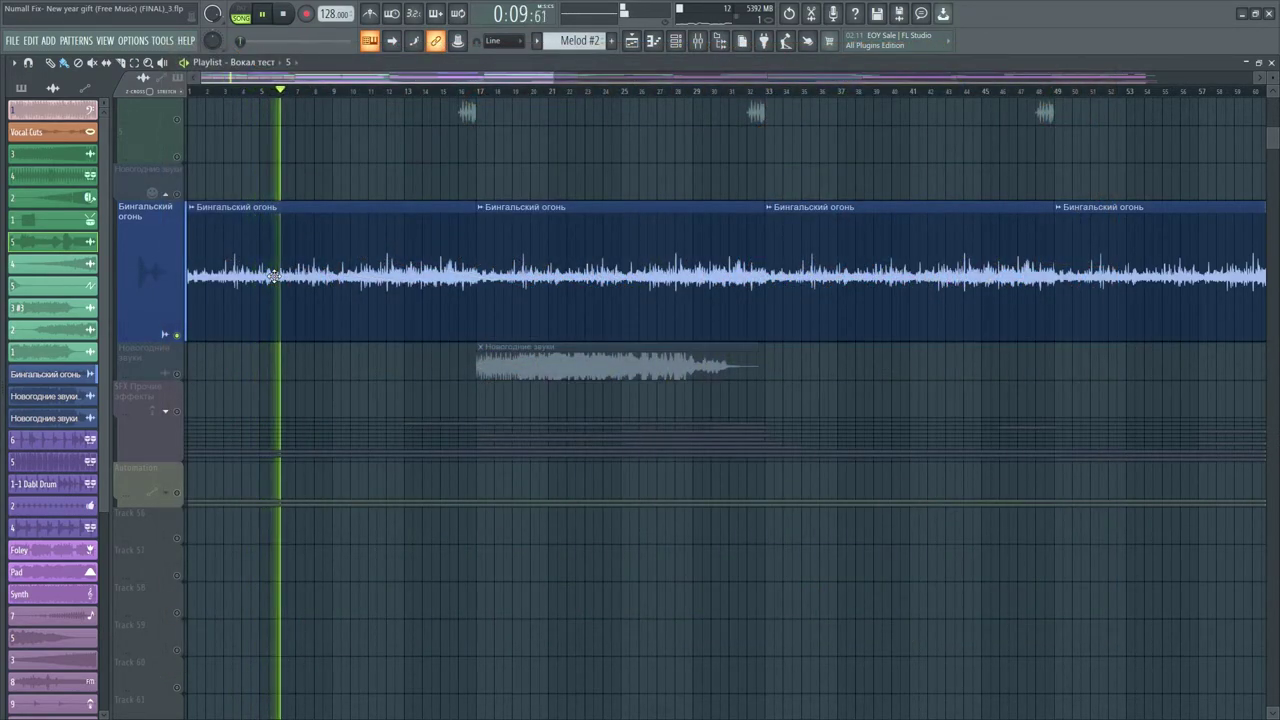
Listen to the soloed Бингальский огонь track while viewing Fruity Reeverb 2, Fruity delay 2 and Fruity parametric EQ 2 on mixer track 46
key(space)
key(F9)
key(space)
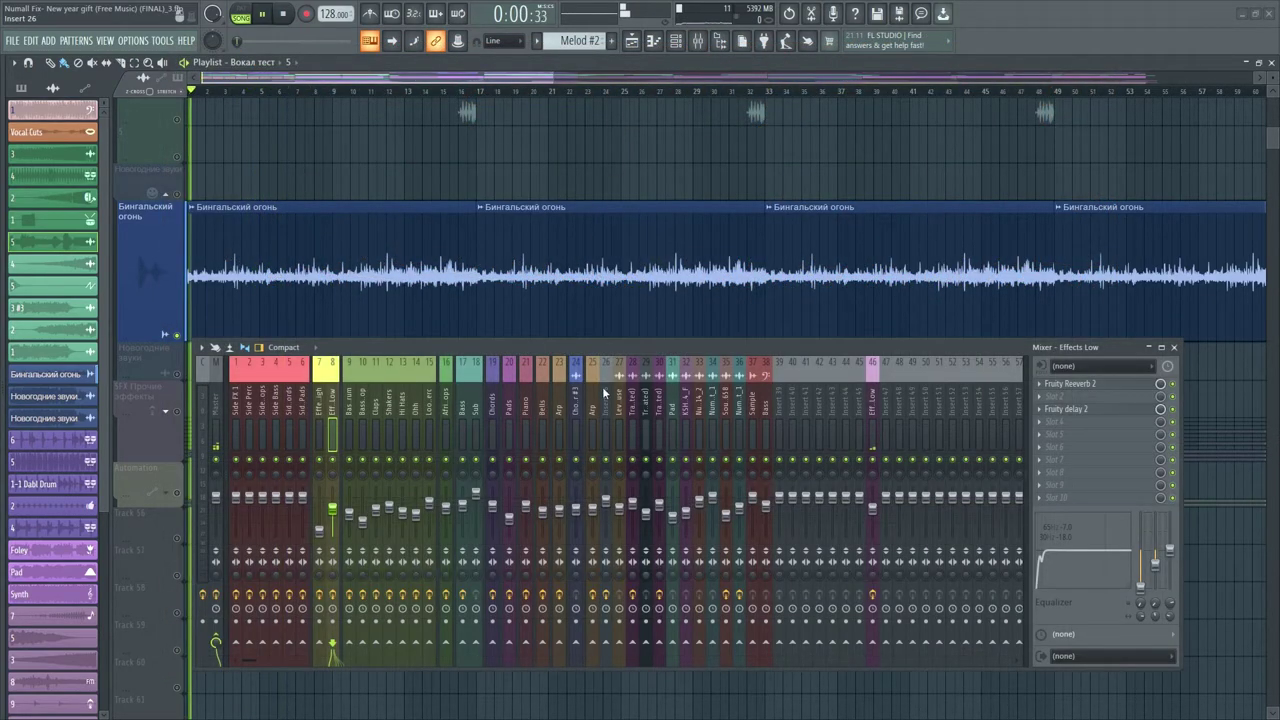
click(872, 403)
click(1075, 384)
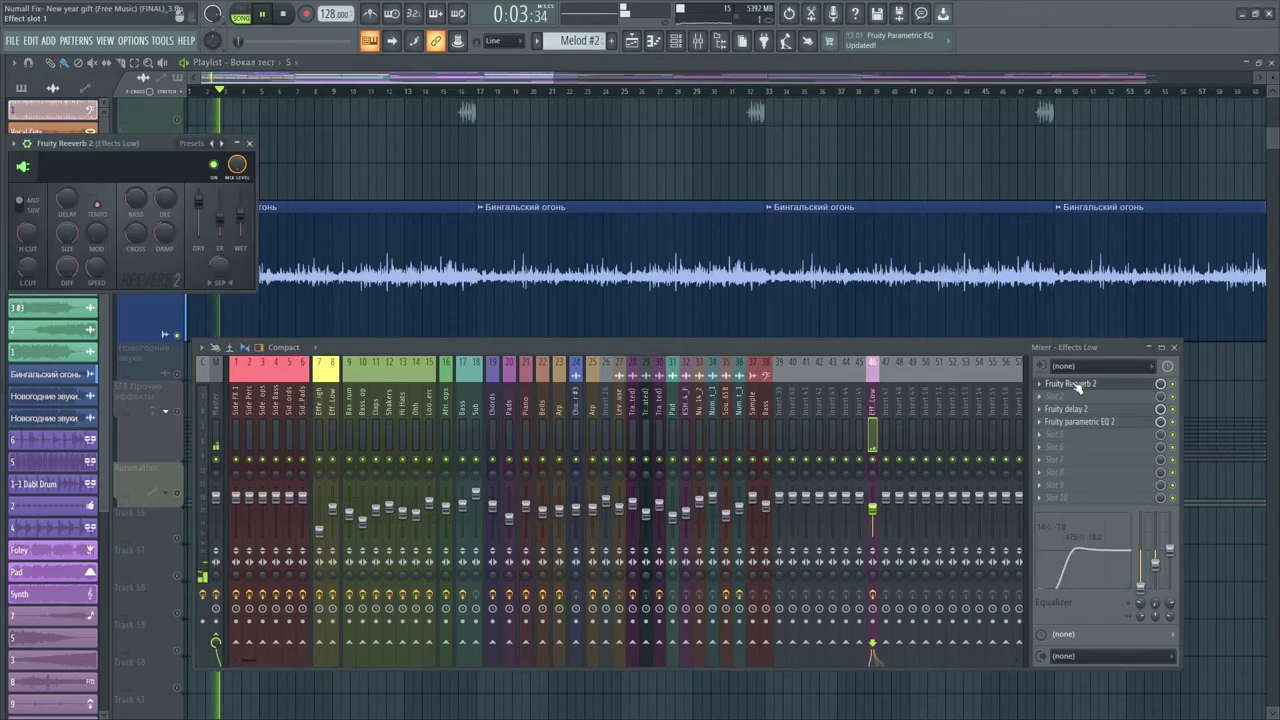
click(1077, 385)
click(1070, 409)
click(1075, 410)
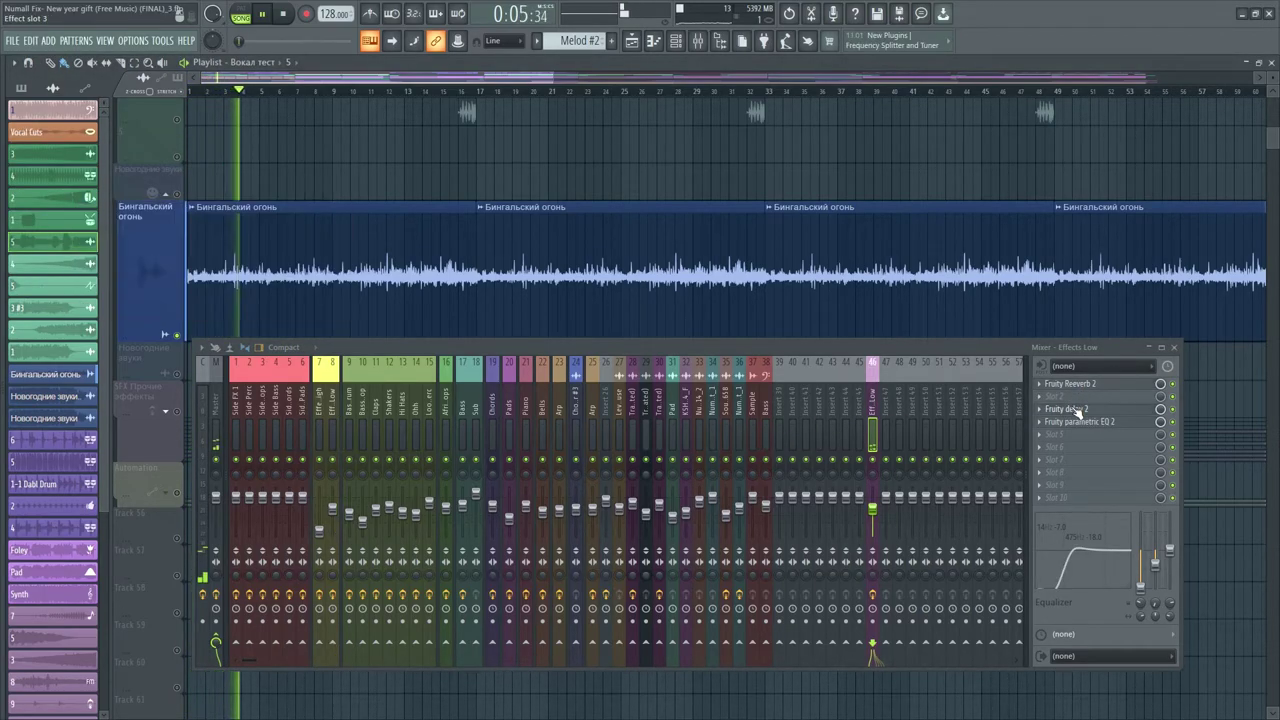
click(1078, 422)
click(1078, 422)
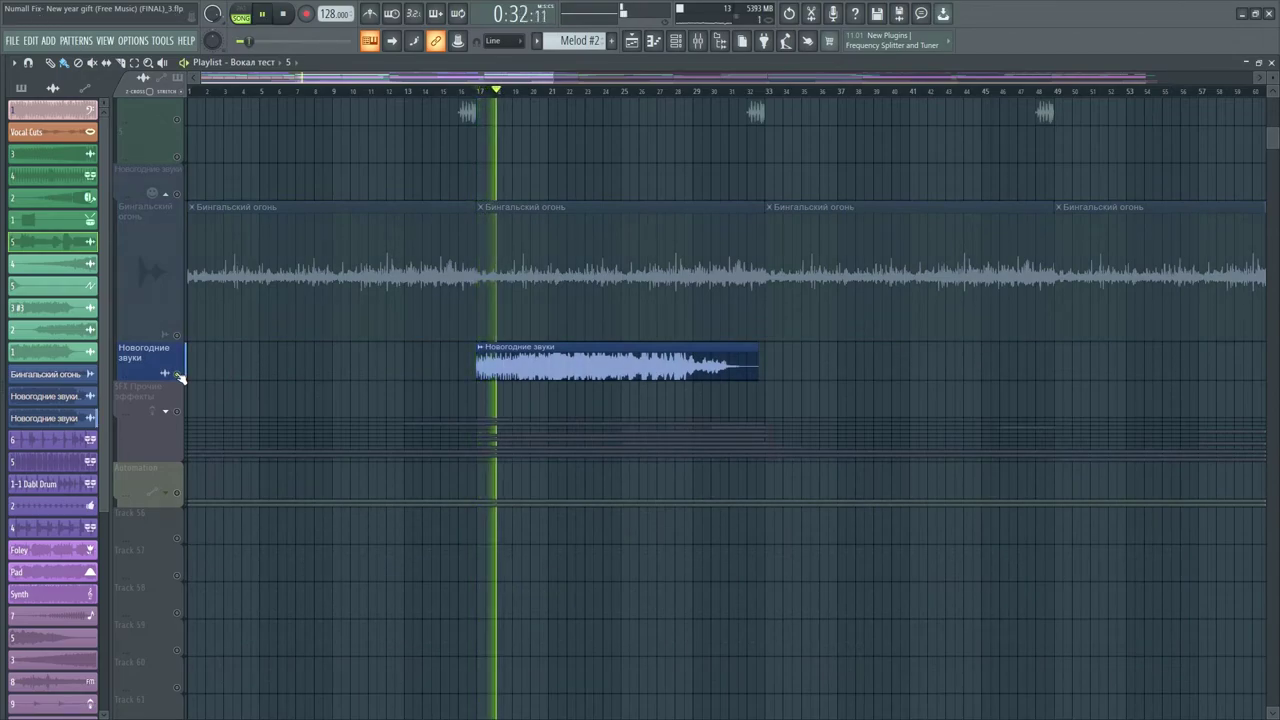
View the Новогодние звуки clip's sample settings and its effects on mixer track 46, and close both windows
double_click(569, 369)
key(space)
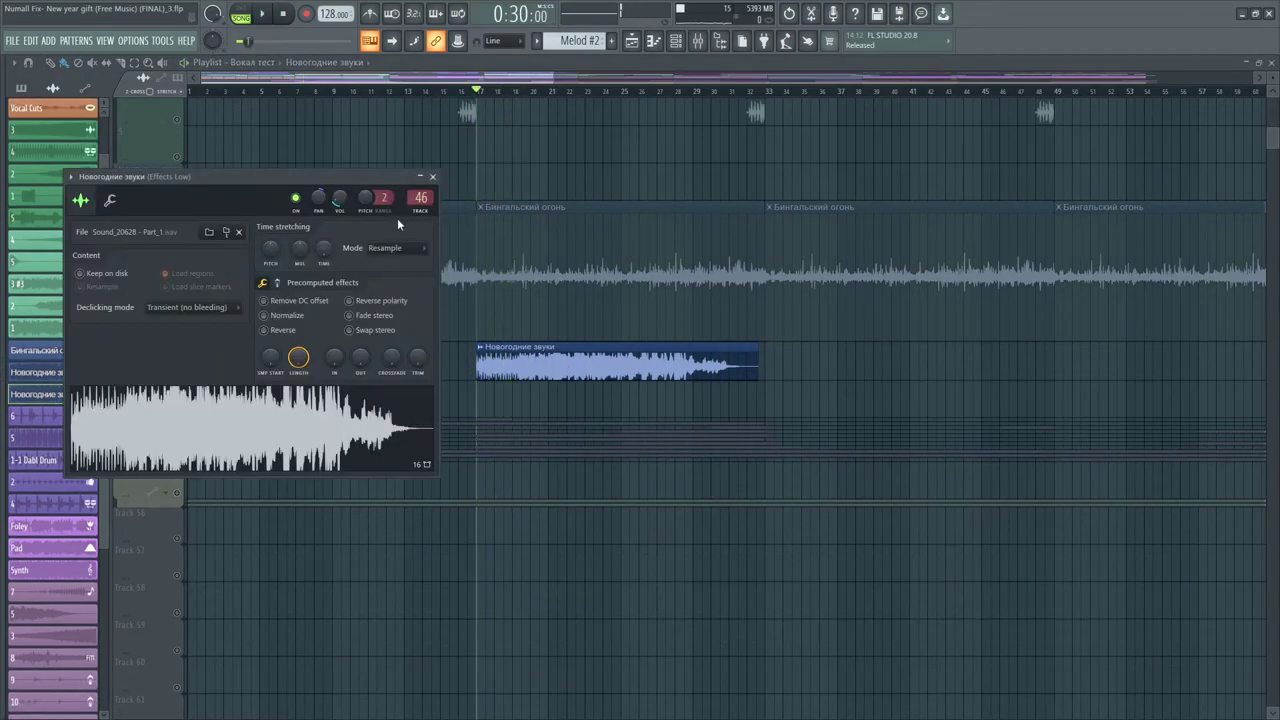
click(704, 50)
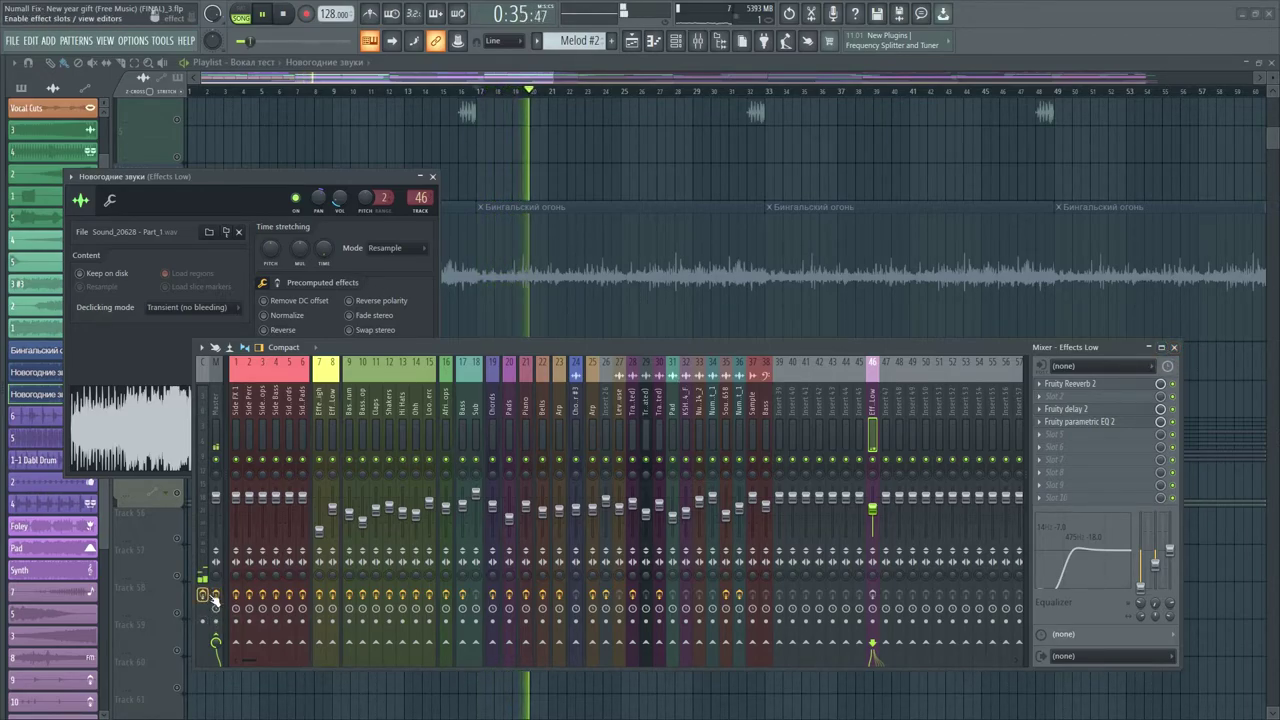
click(1175, 347)
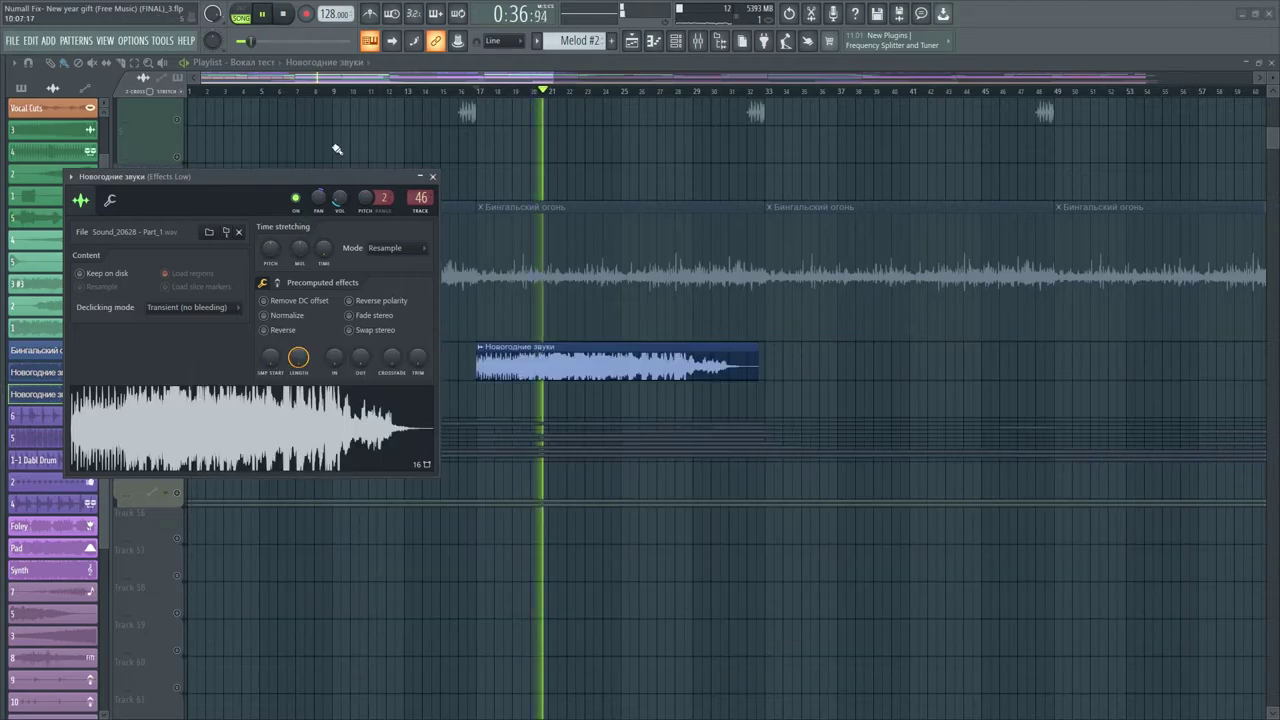
click(432, 176)
Enlarge the Новогодние звуки playlist track's height and listen to the full mix from bar 17
drag(149, 380, 144, 458)
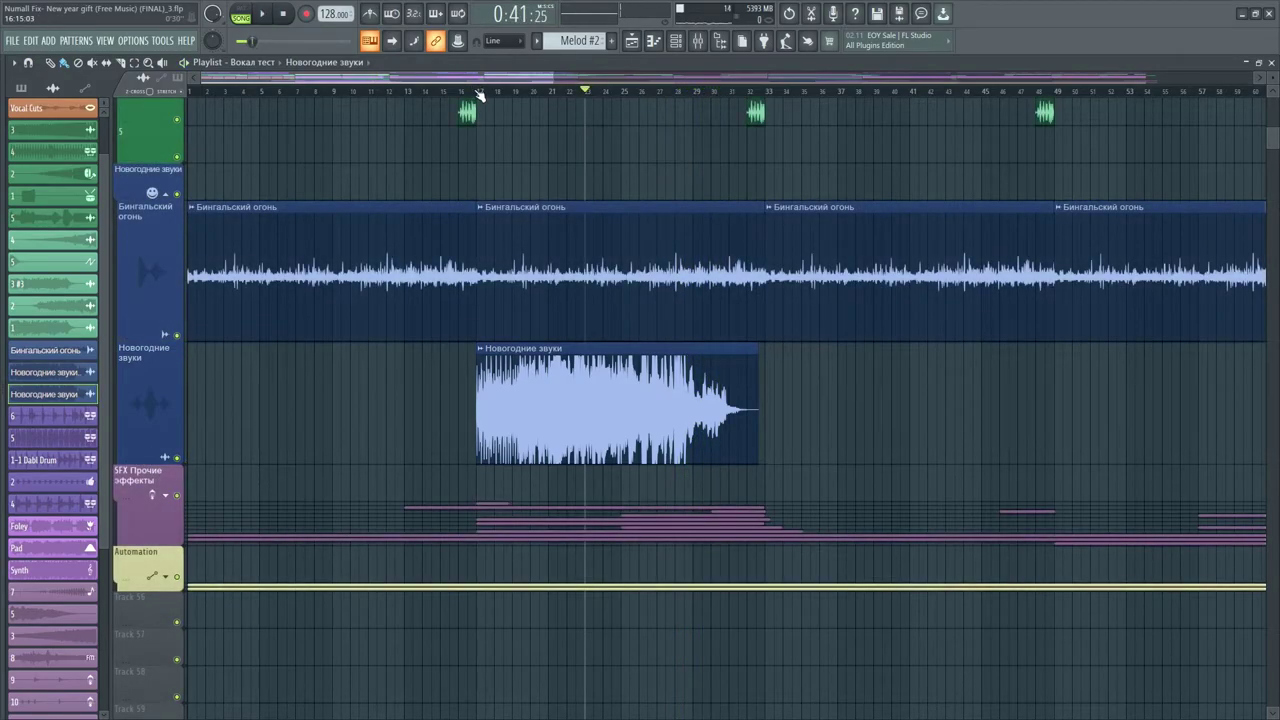
click(480, 94)
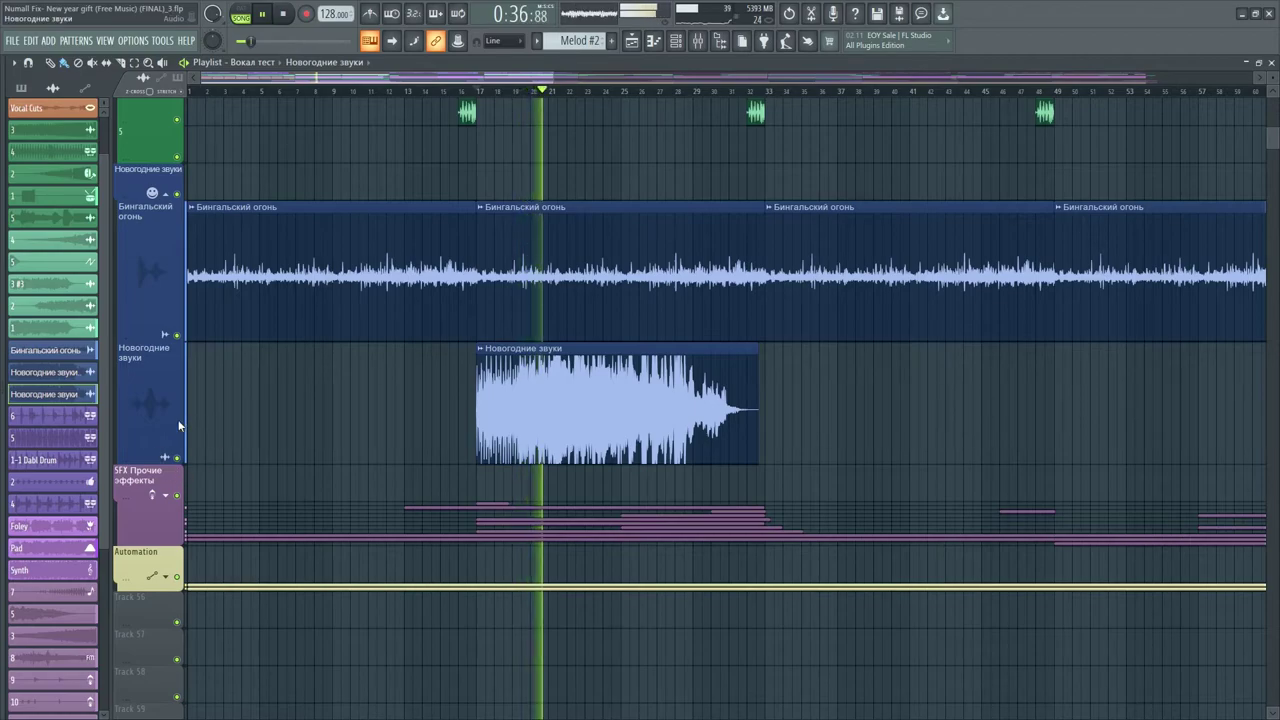
key(space)
Listen to the Новогодние звуки #2 section in the full mix from bars 97, 101 and 105, and stop playback
scroll(540, 93, down, 4)
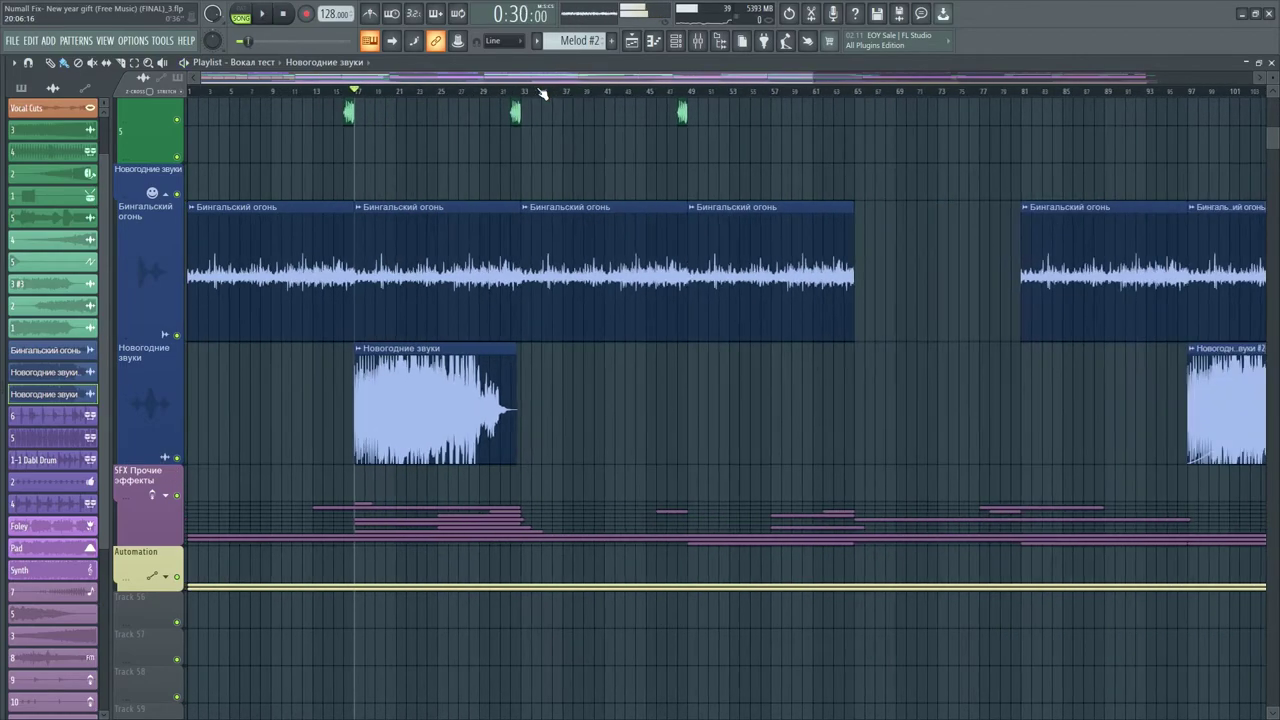
scroll(826, 86, up, 5)
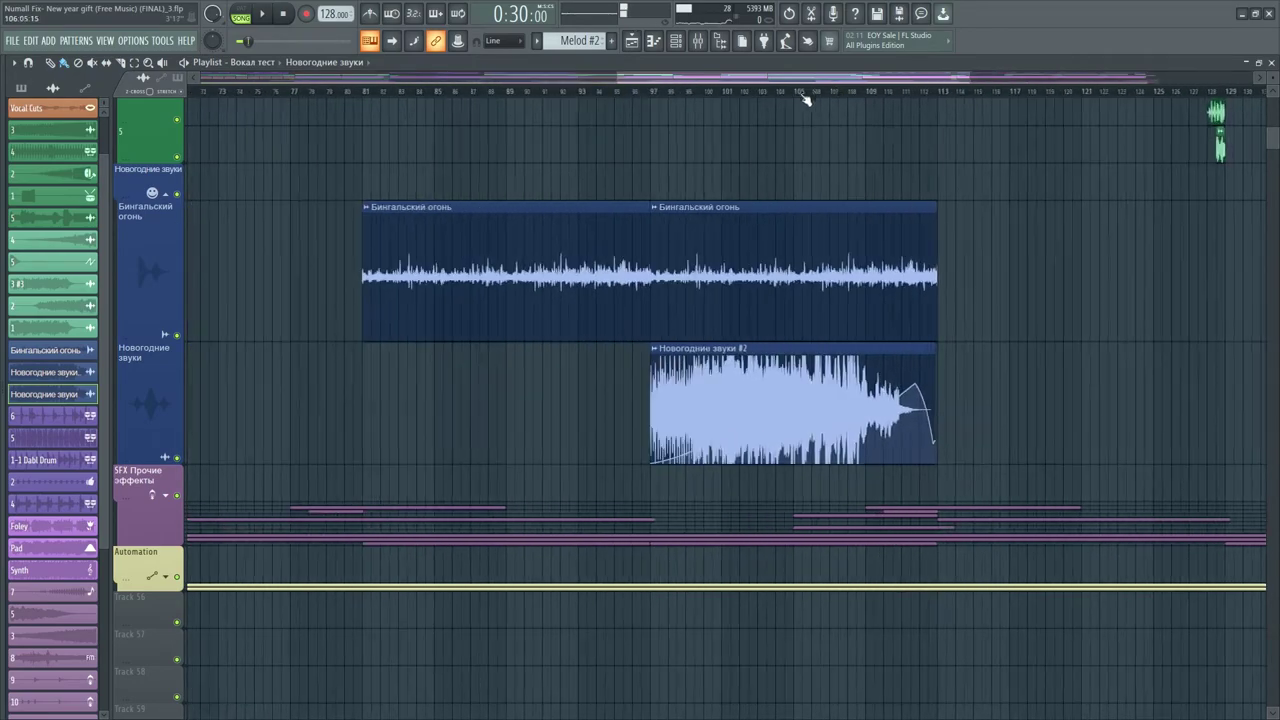
key(space)
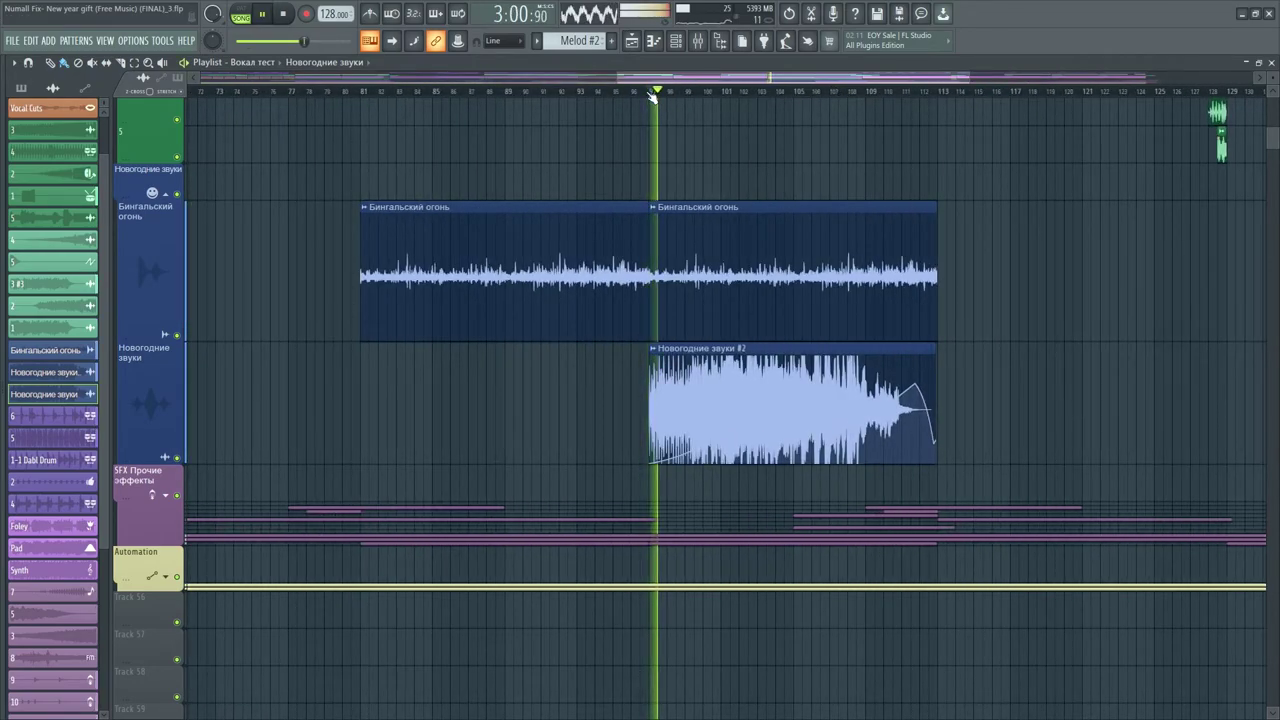
click(729, 88)
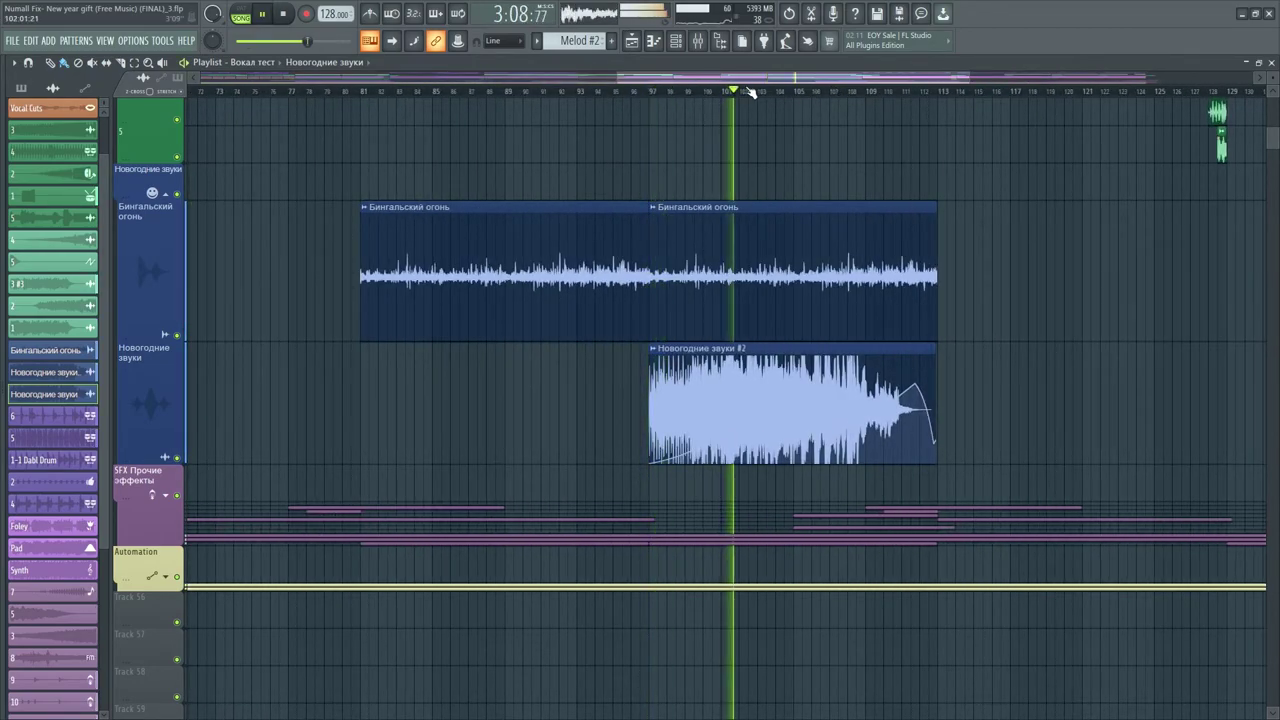
click(804, 91)
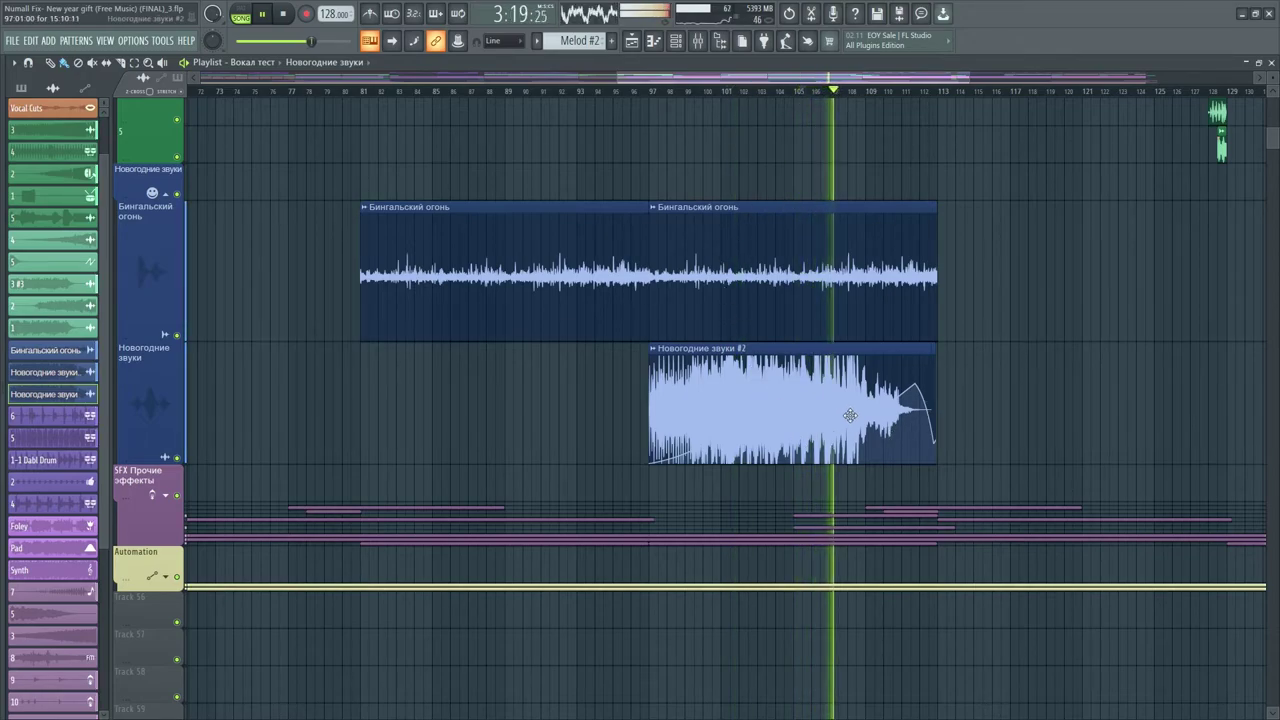
key(space)
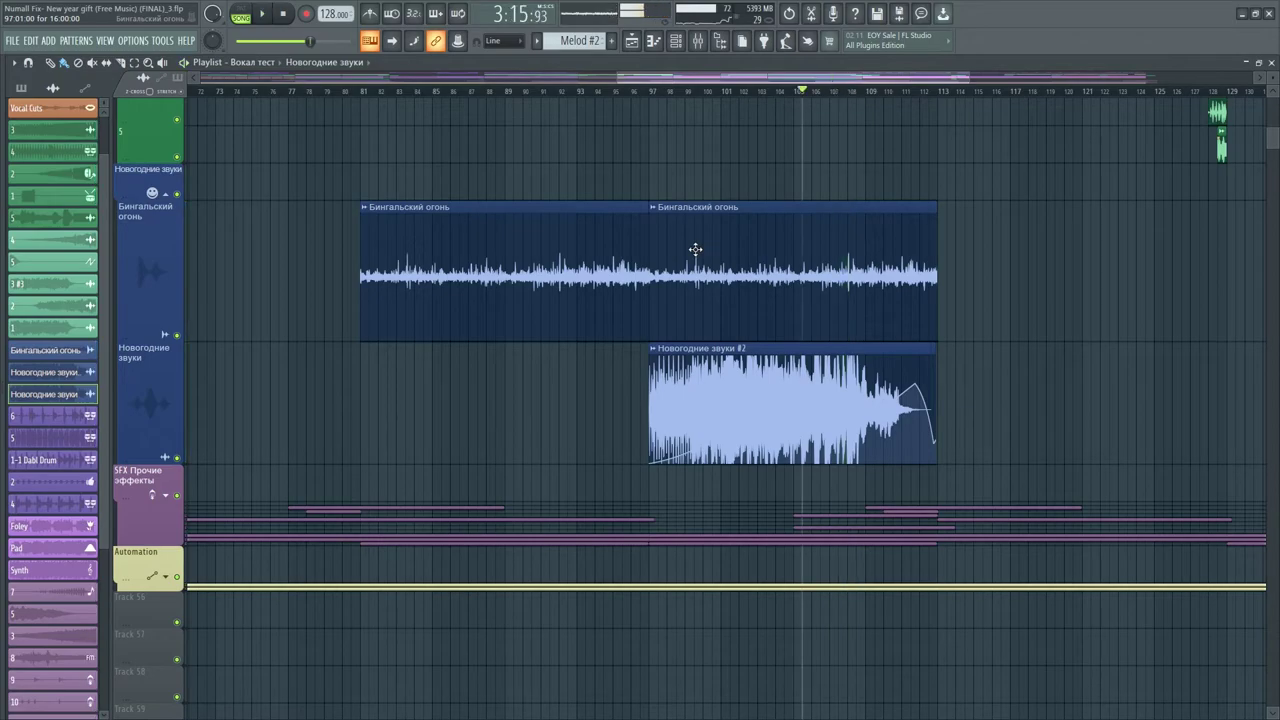
Listen to the full mix with the Бингальский огонь clip from bar 49 and stop playback
scroll(476, 98, down, 6)
click(473, 92)
scroll(476, 98, up, 2)
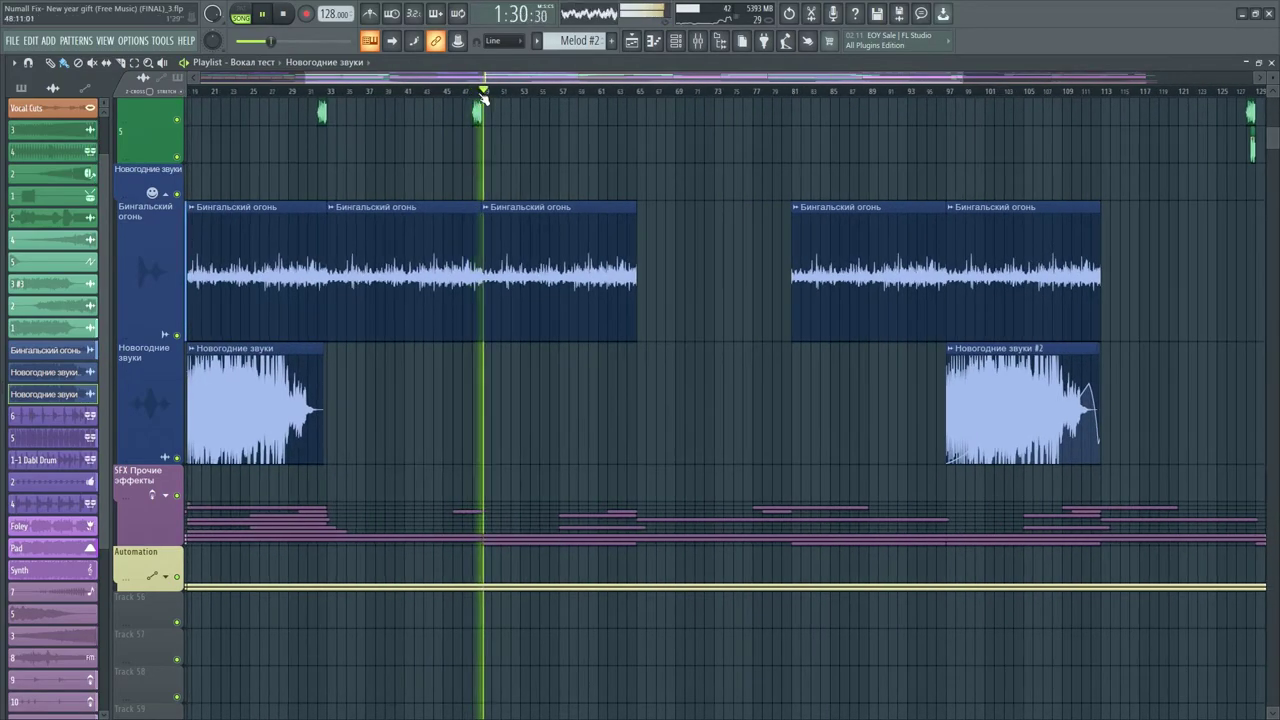
scroll(476, 98, up, 4)
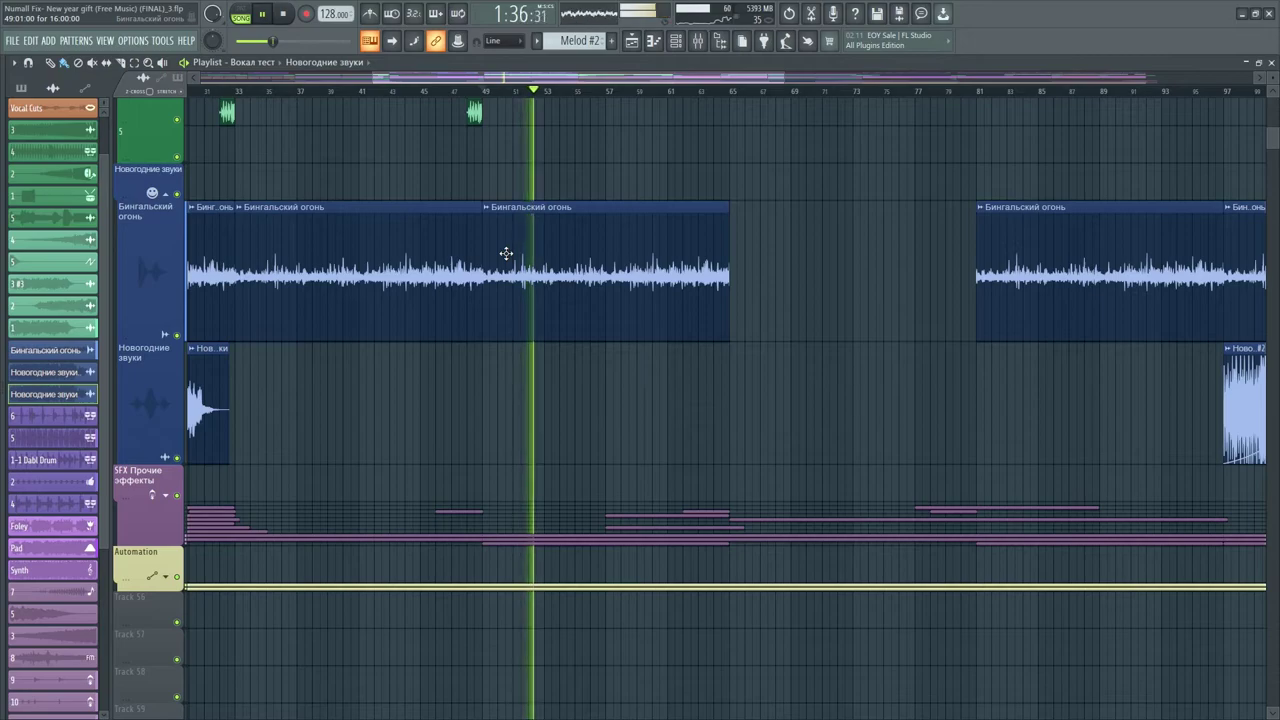
key(space)
Return to the song's opening bars and expand the SFX Прочие эффекты group to show its individual effect tracks
drag(434, 85, 257, 90)
click(166, 500)
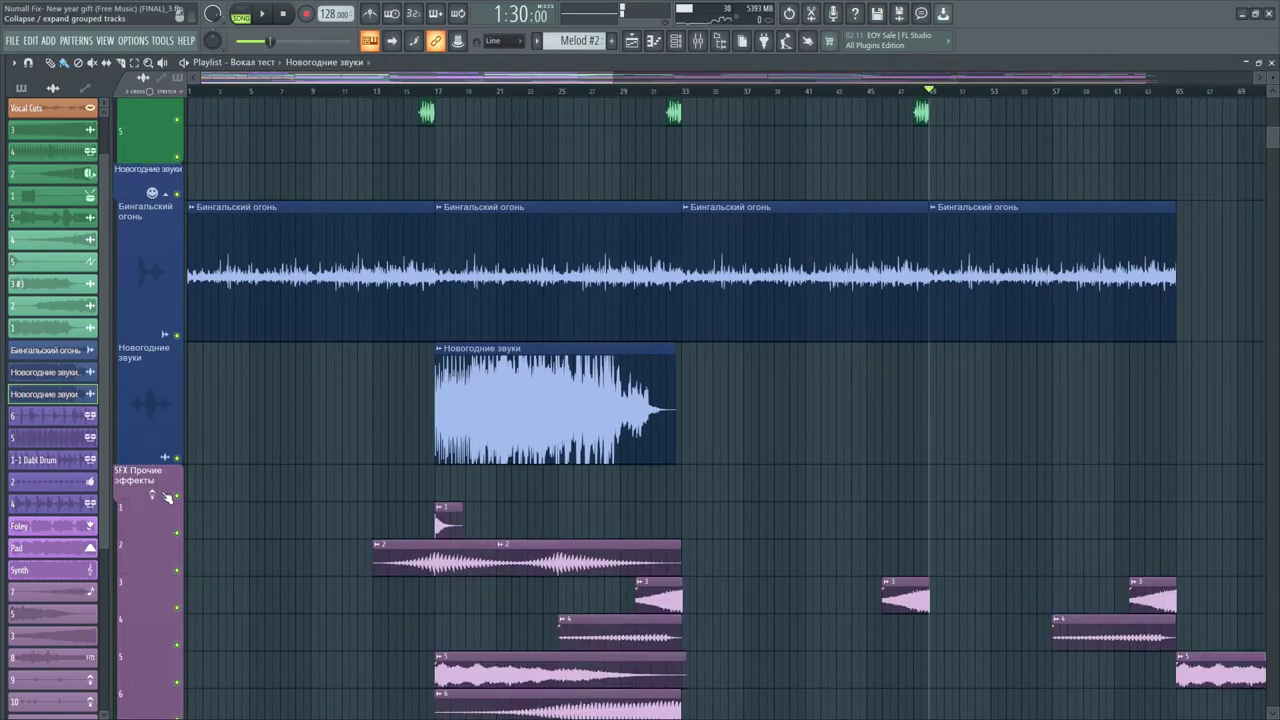
scroll(161, 490, down, 6)
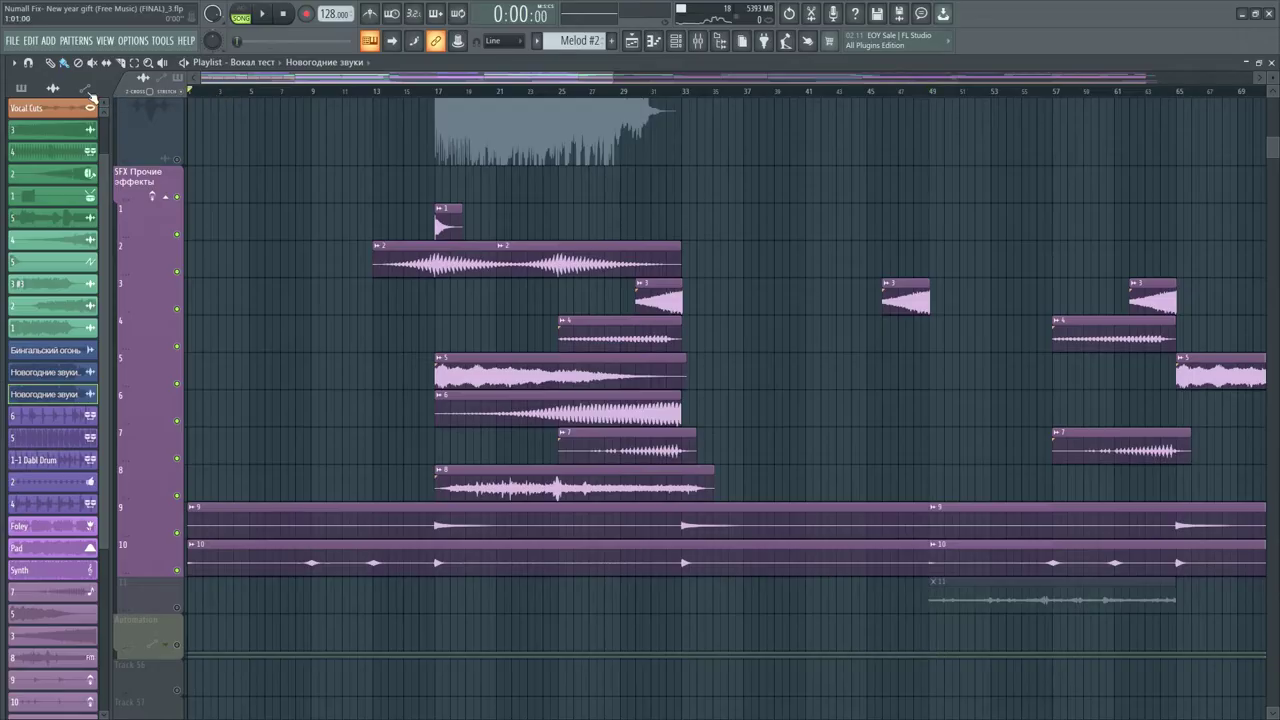
Listen to the SFX Прочие эффекты group together with the mix from about bars 7 and 15
drag(280, 90, 296, 90)
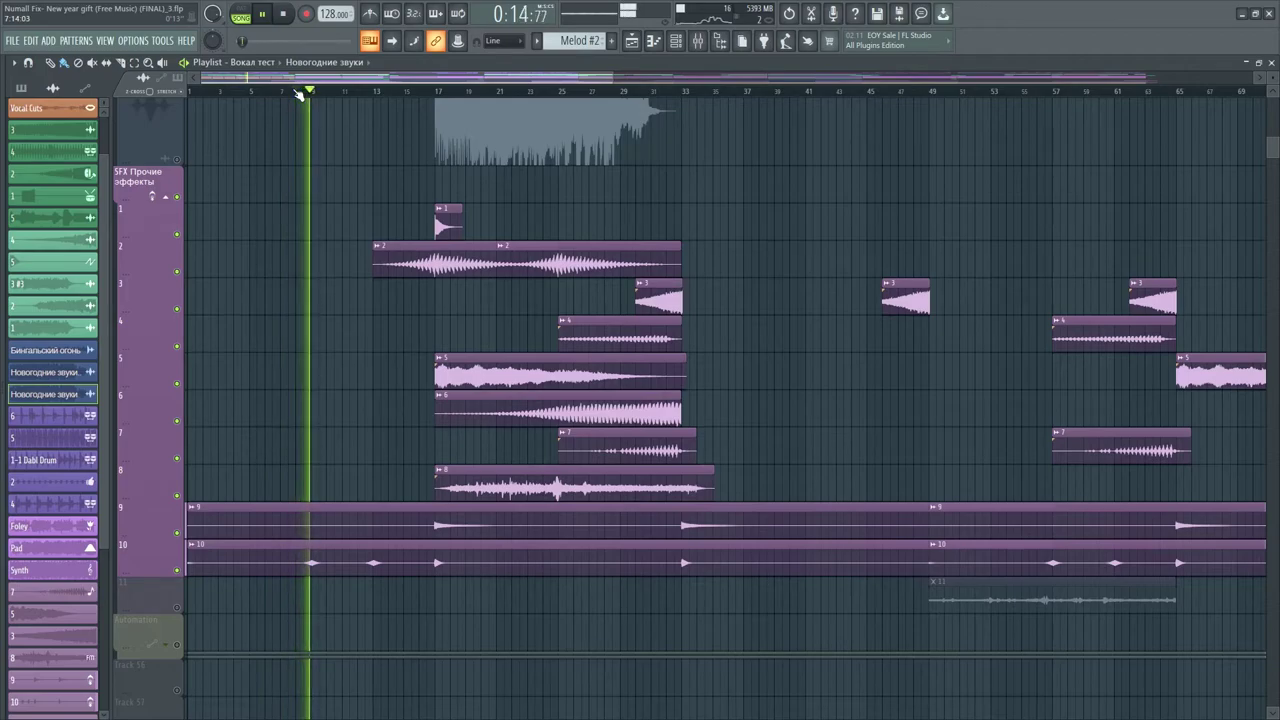
click(410, 91)
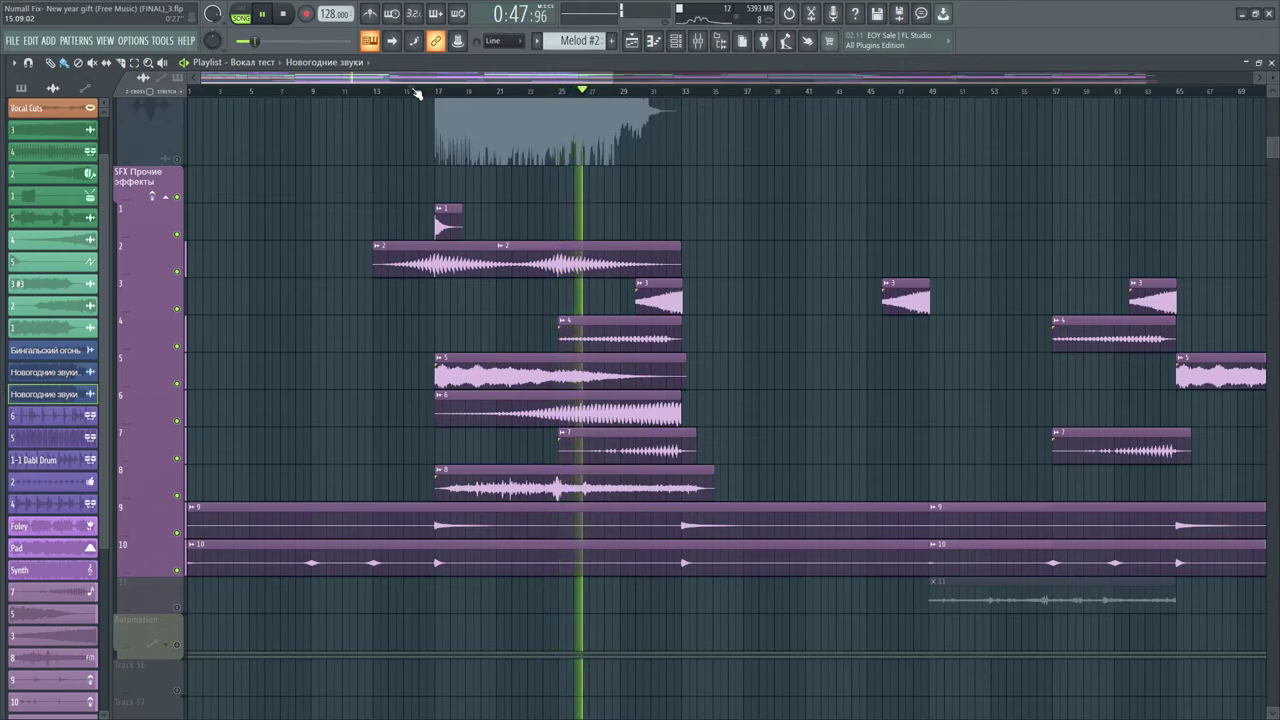
scroll(525, 92, right, 3)
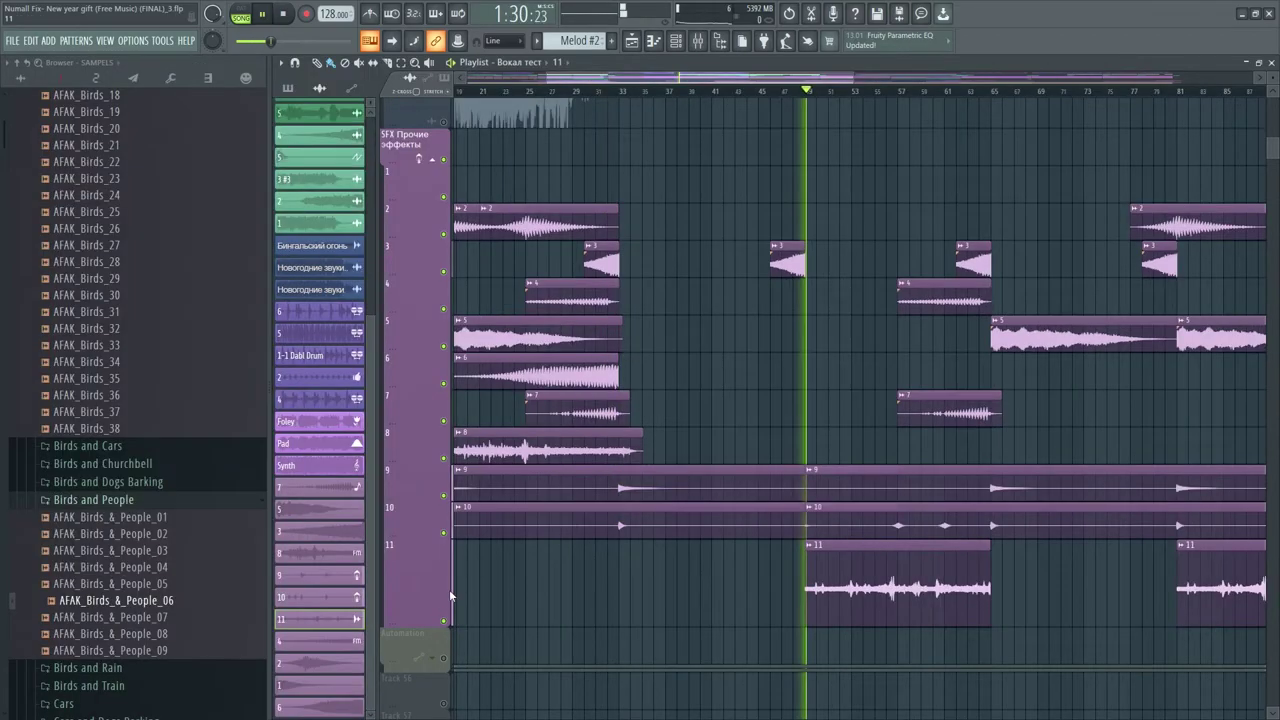
Listen to the middle sections with the SFX effect tracks from about bars 56, 61, 79 and 109
click(884, 91)
scroll(893, 91, down, 2)
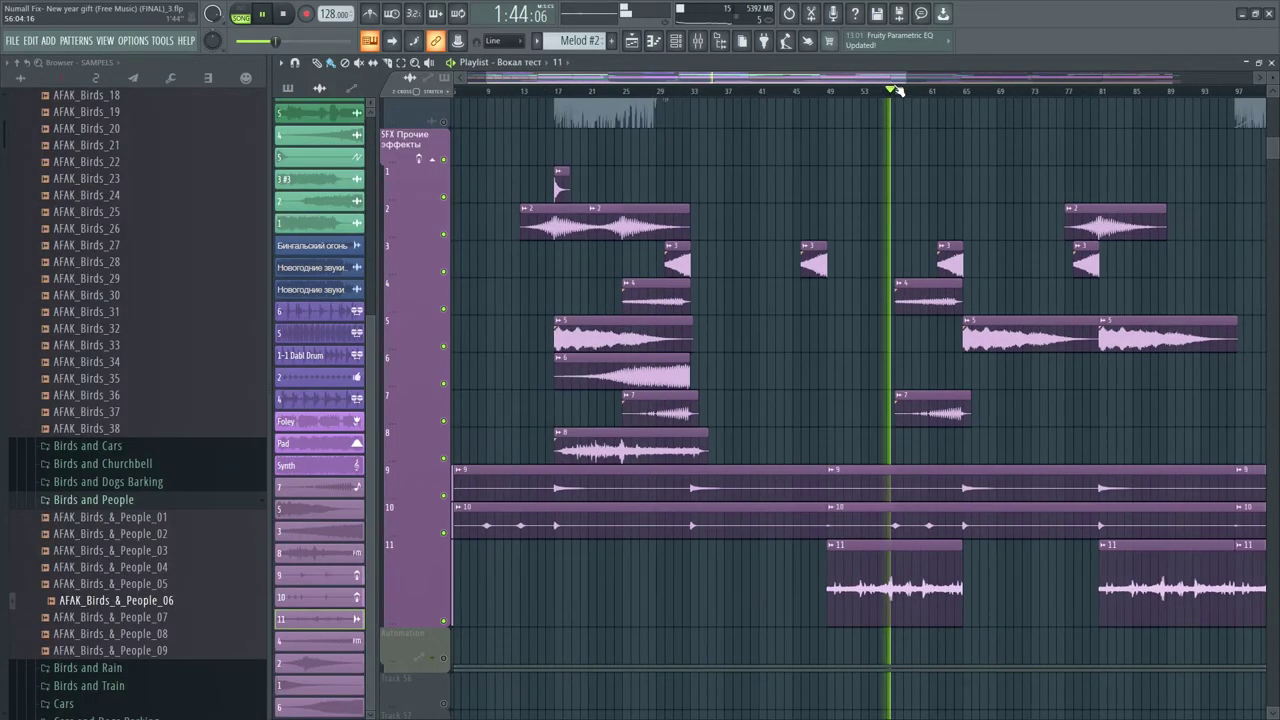
click(940, 92)
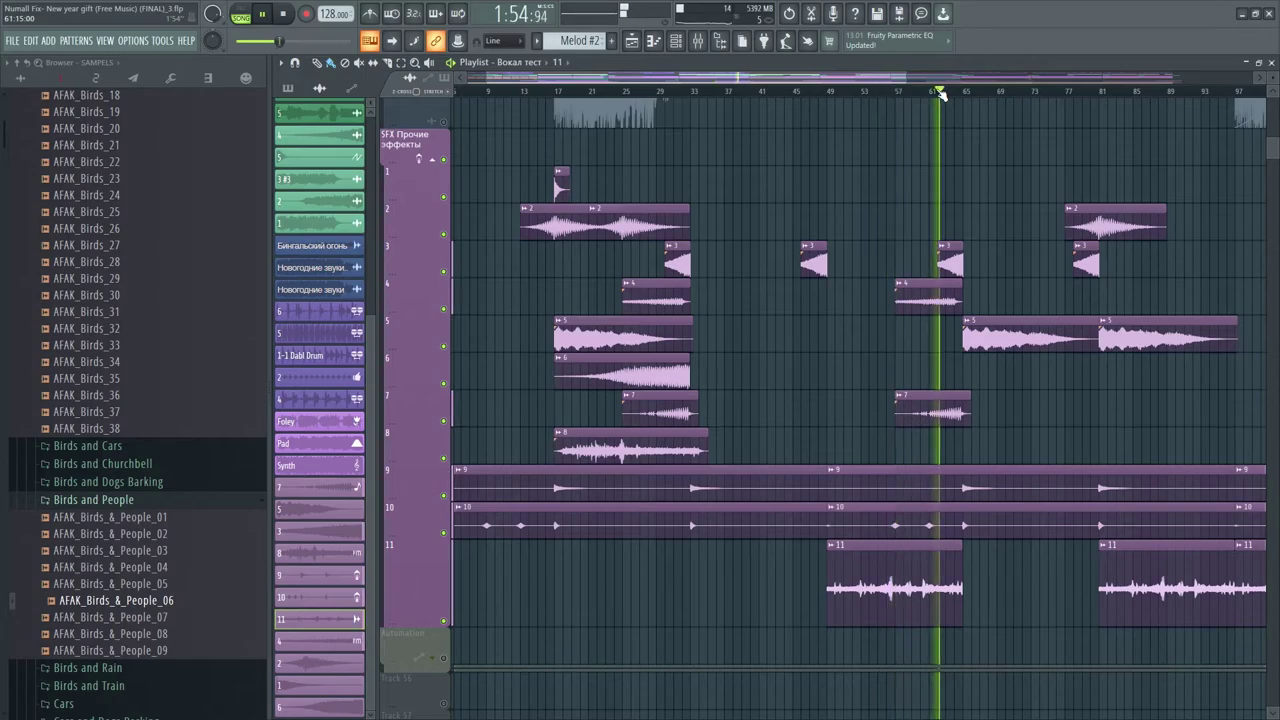
scroll(787, 82, right, 4)
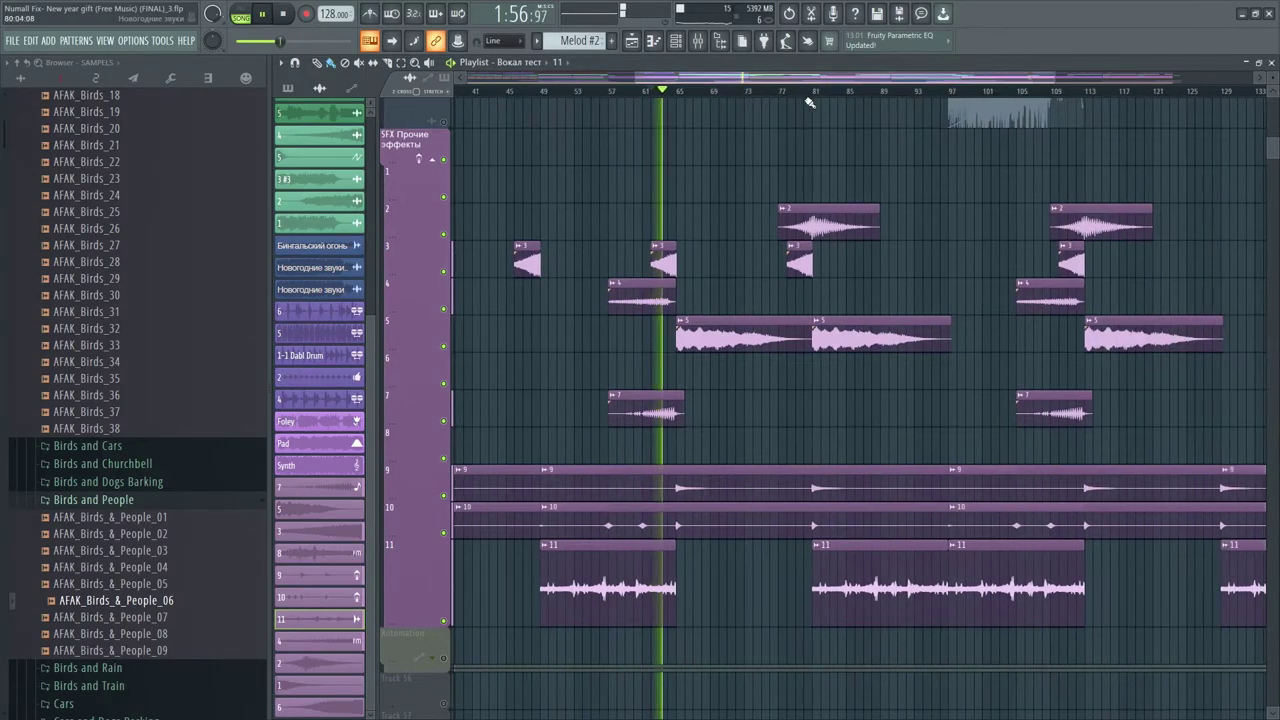
click(806, 95)
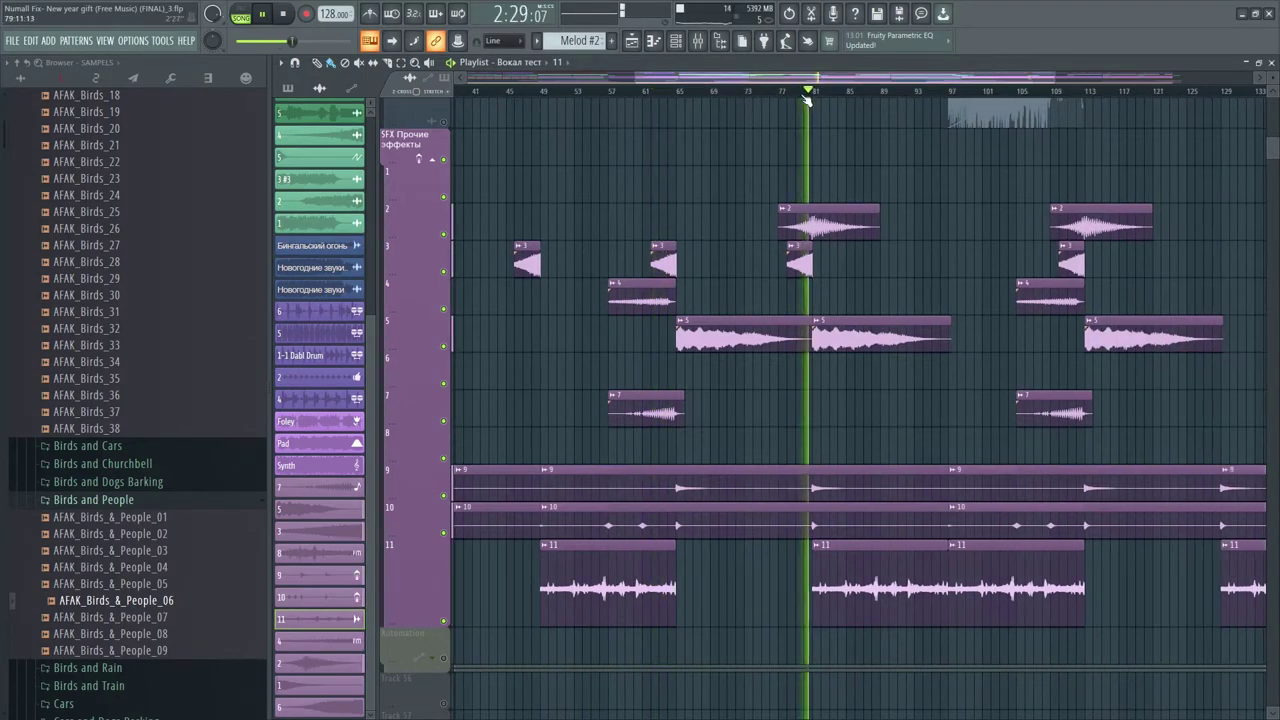
scroll(840, 92, right, 3)
click(884, 92)
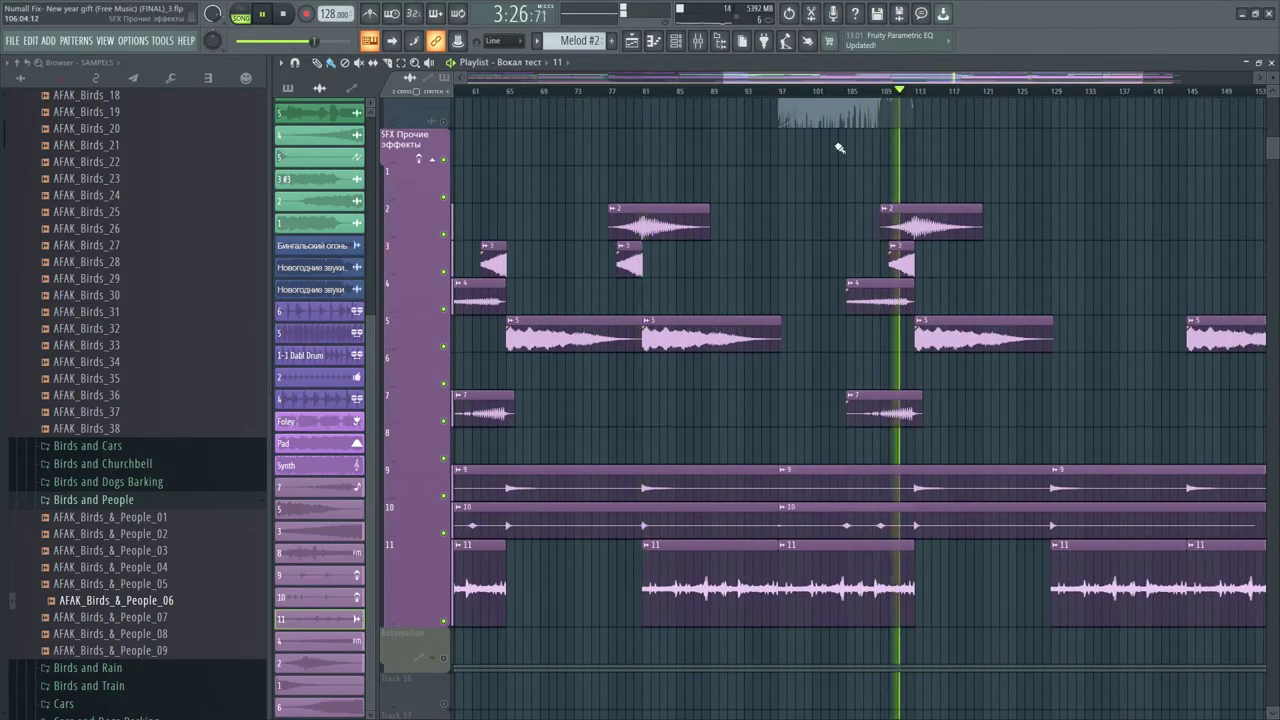
Stop playback, unmute the Бингальский огонь and Новогодние звуки tracks, and play the song from about bars 105 and 107
scroll(800, 150, up, 3)
key(space)
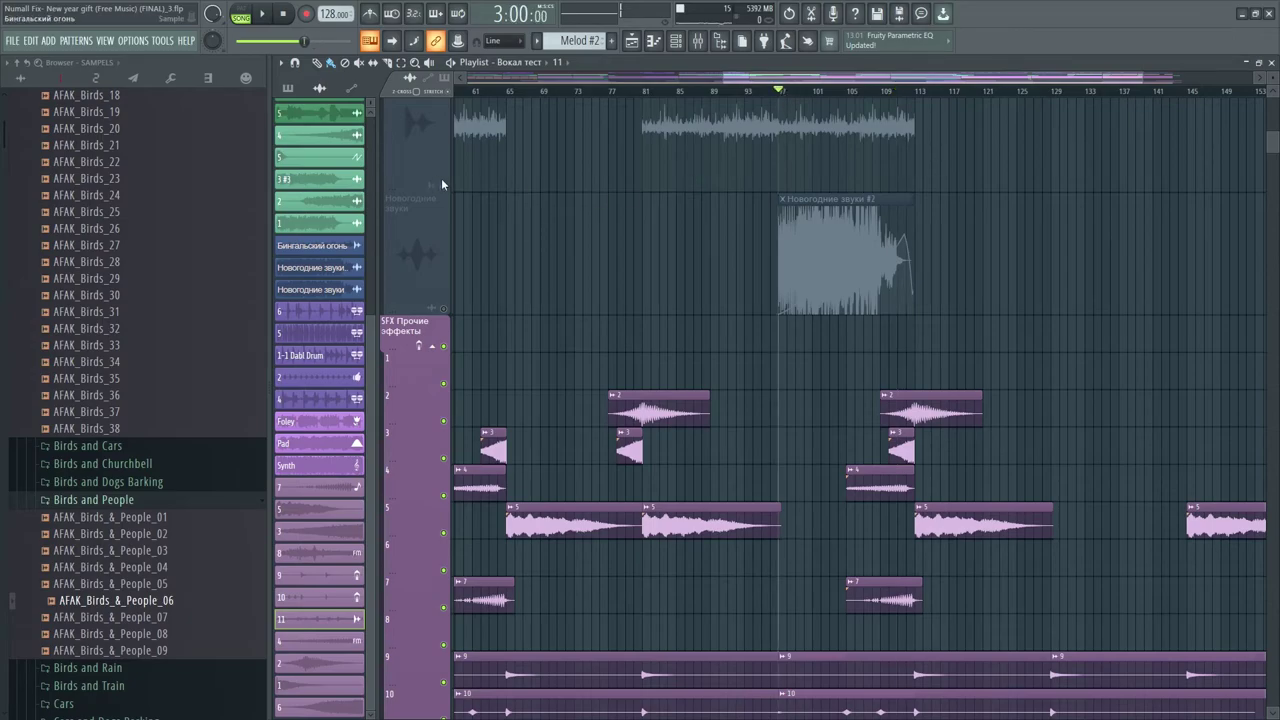
click(436, 176)
ctrl+click(448, 274)
key(space)
click(848, 92)
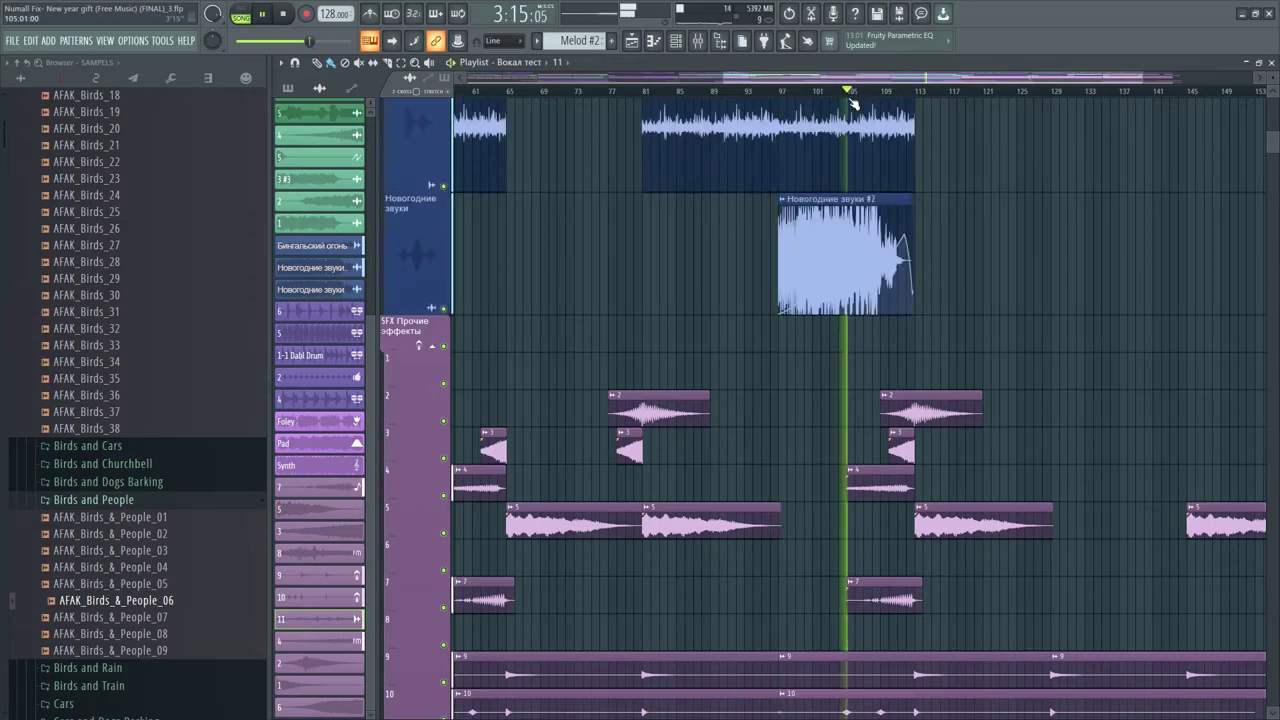
click(865, 92)
Listen to the SFX and New Year sound tracks together from about bar 112
scroll(880, 160, down, 3)
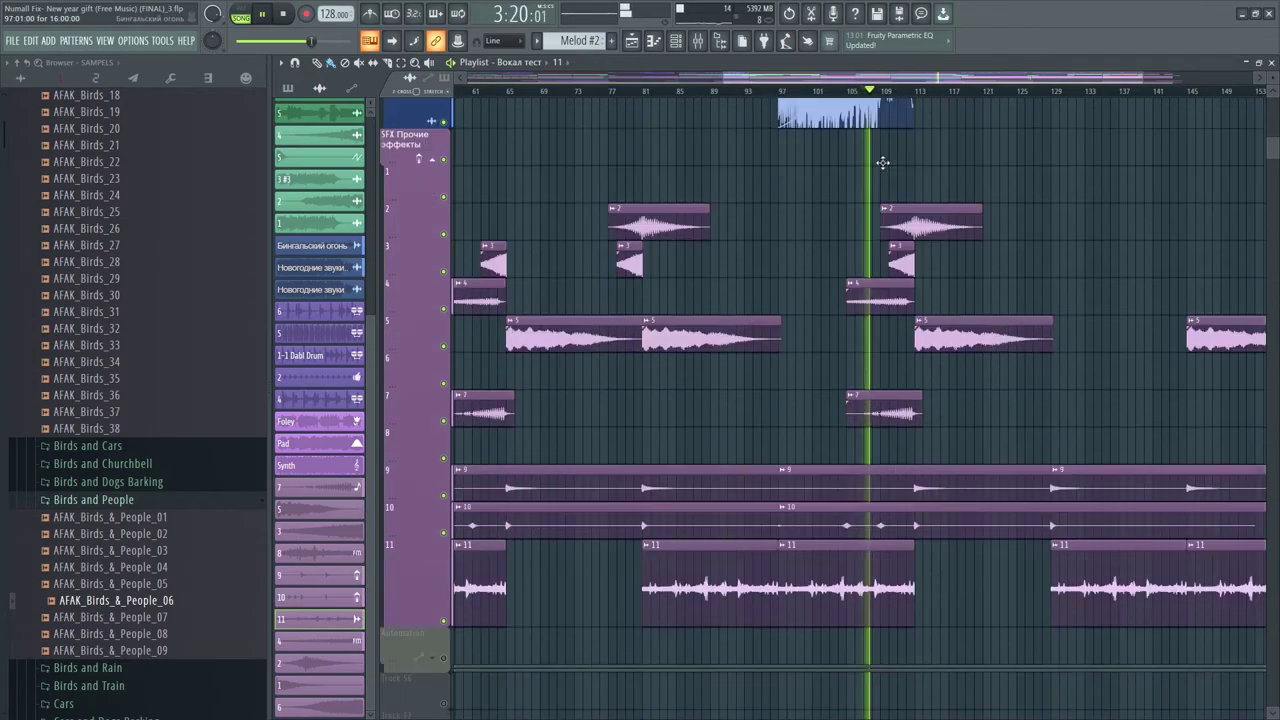
drag(860, 80, 1003, 93)
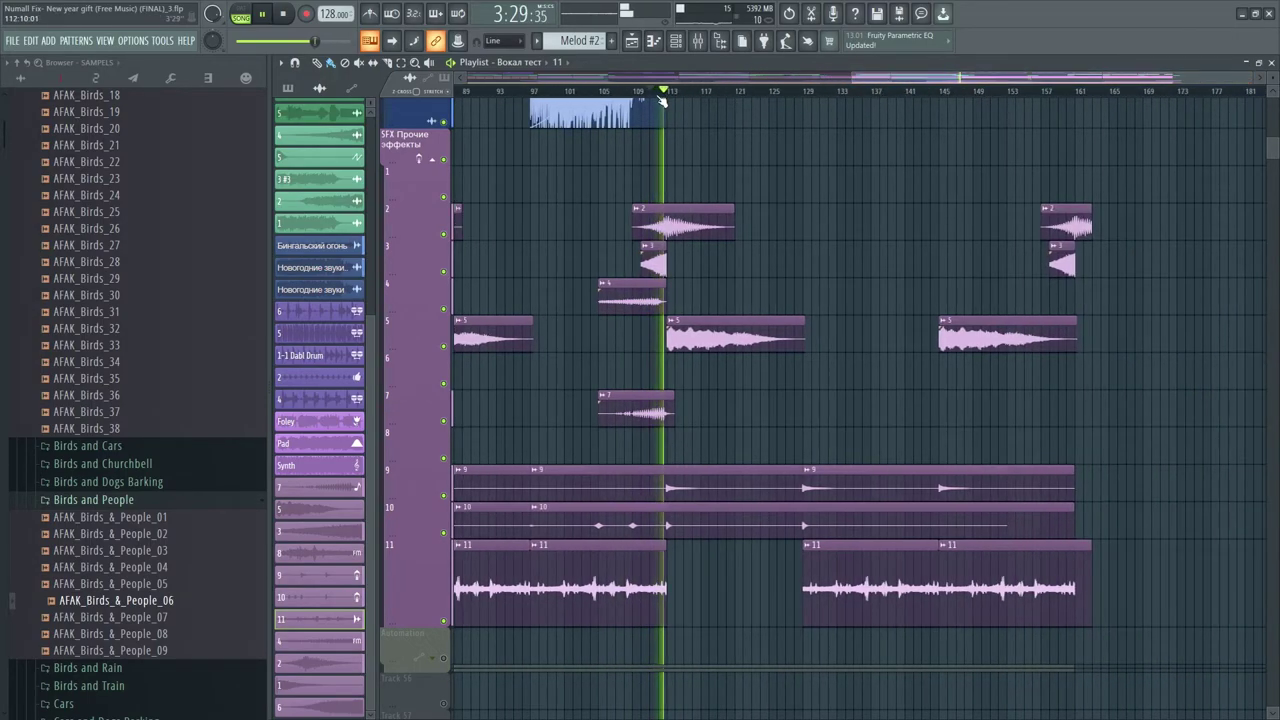
scroll(665, 85, down, 2)
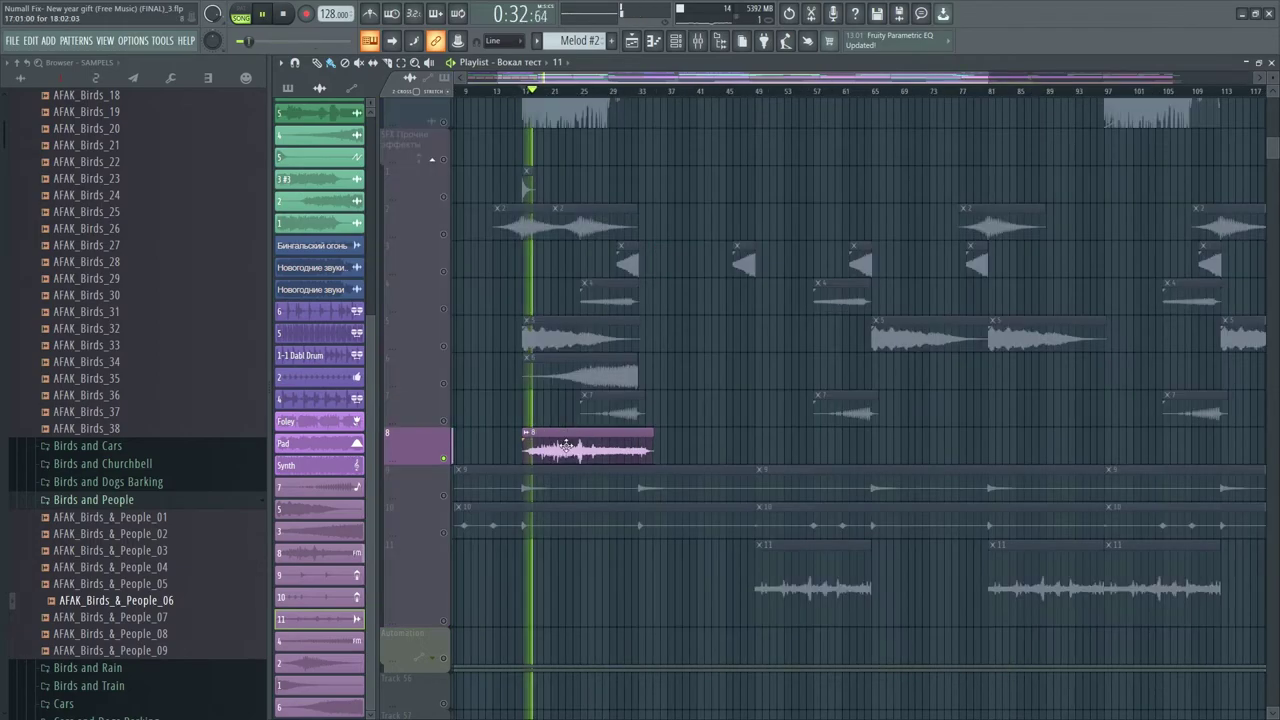
Open the settings of SFX clip 8, locate its Lev2_Atmosphere_03_Djungelhouse sample in the browser, and close the settings
click(553, 430)
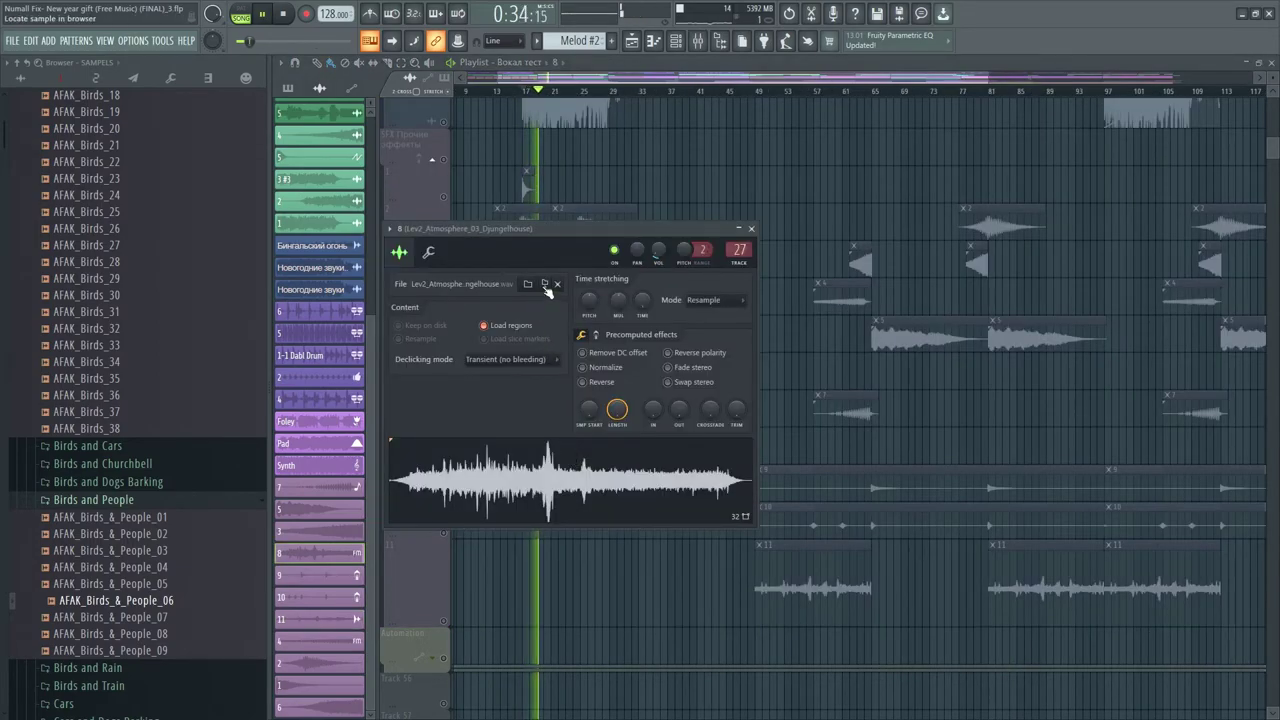
click(545, 285)
scroll(175, 357, up, 5)
scroll(169, 349, down, 10)
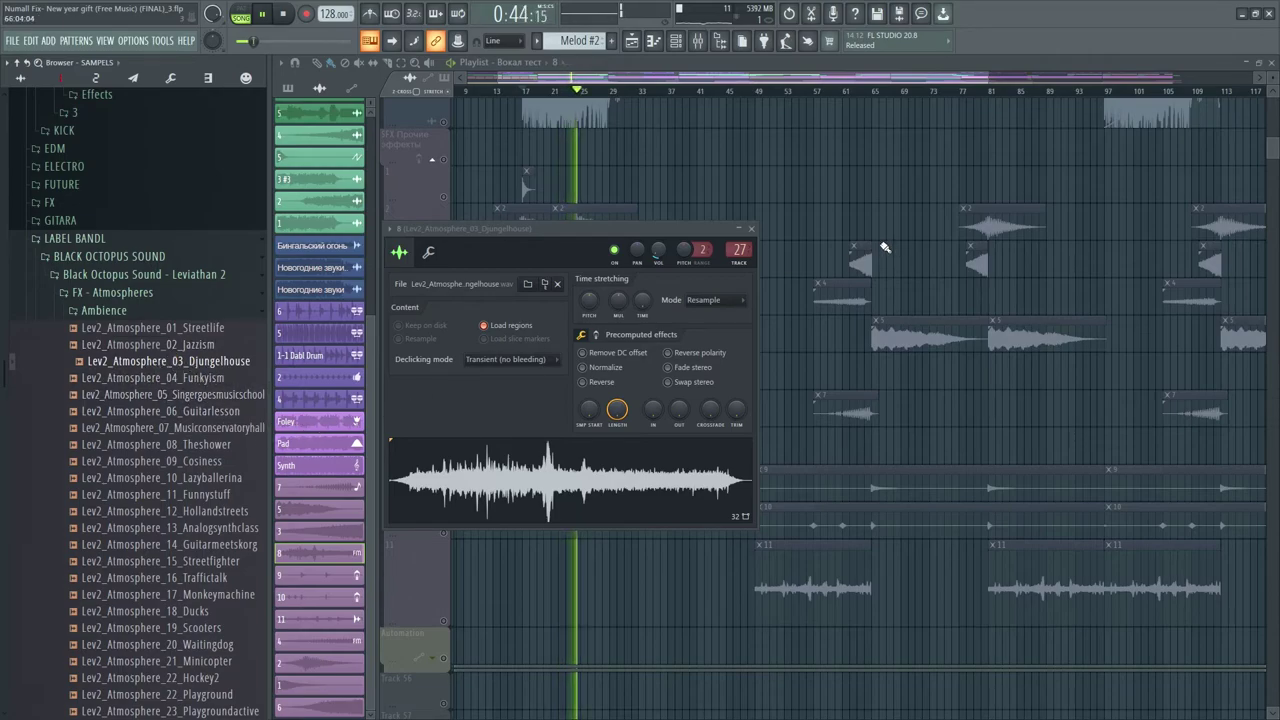
click(752, 229)
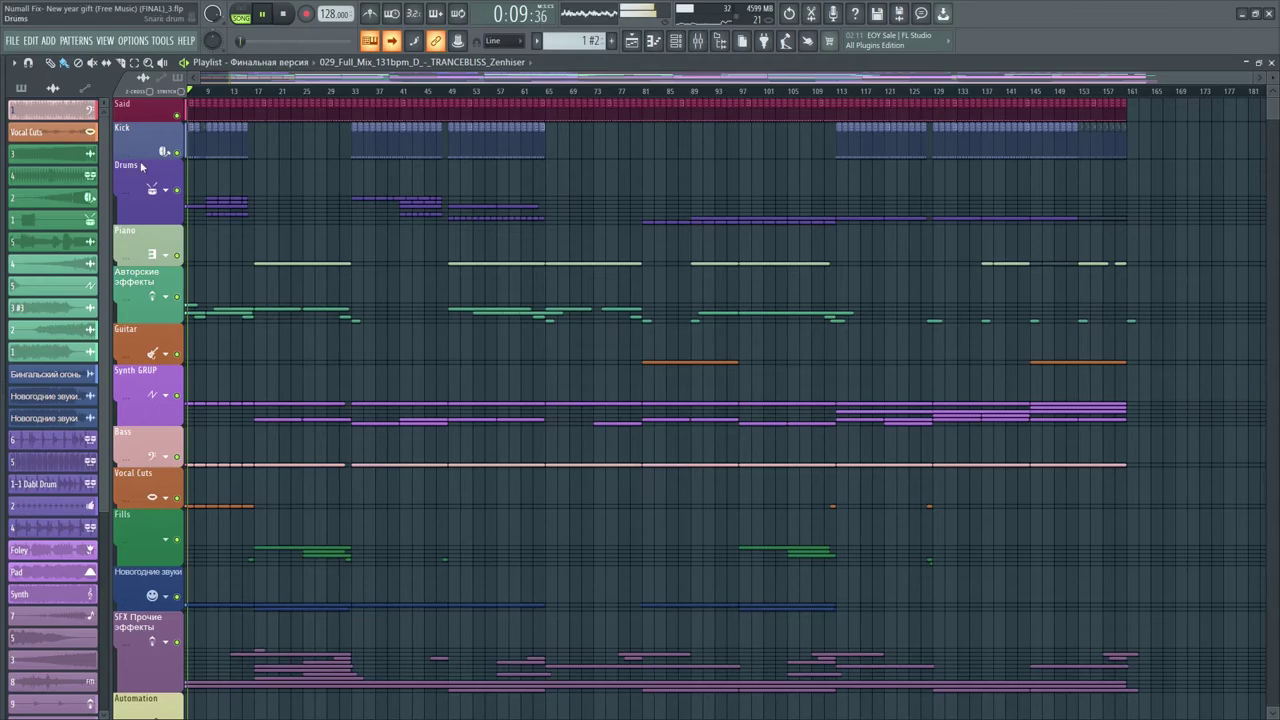
Expand the Drums, Авторские эффекты and Guitar groups in the playlist to show their individual tracks
click(171, 196)
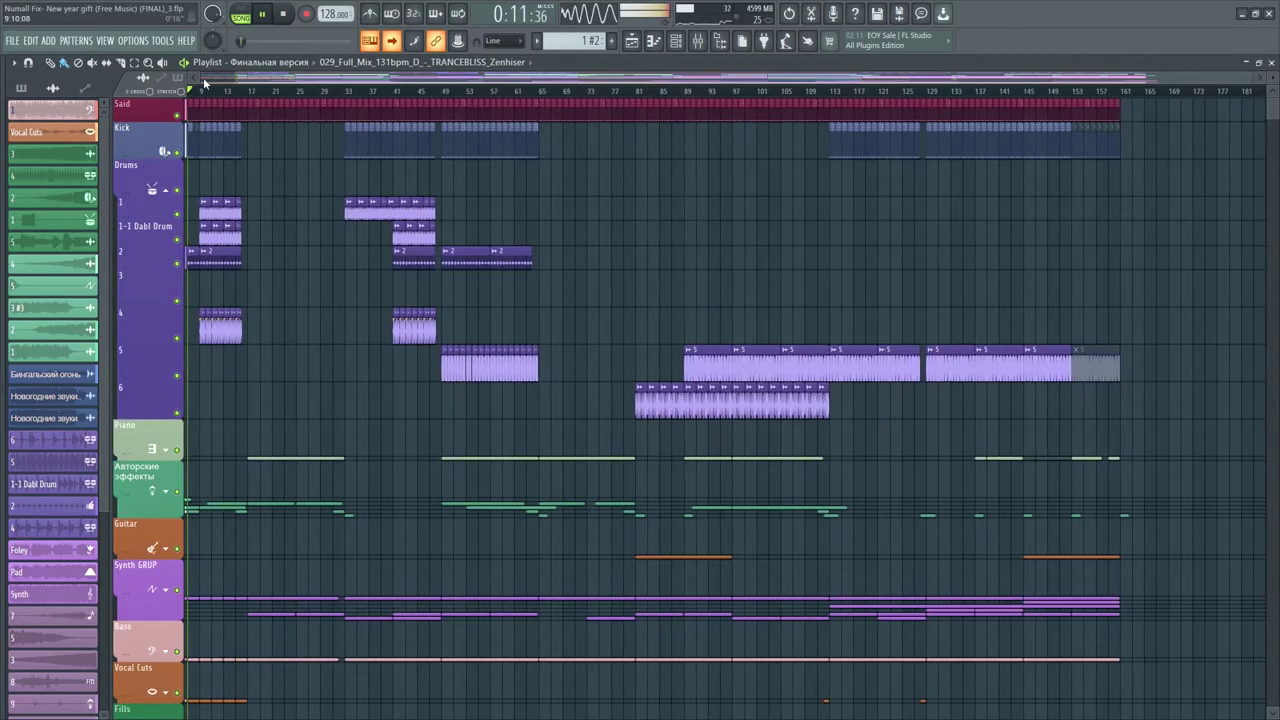
scroll(203, 86, up, 6)
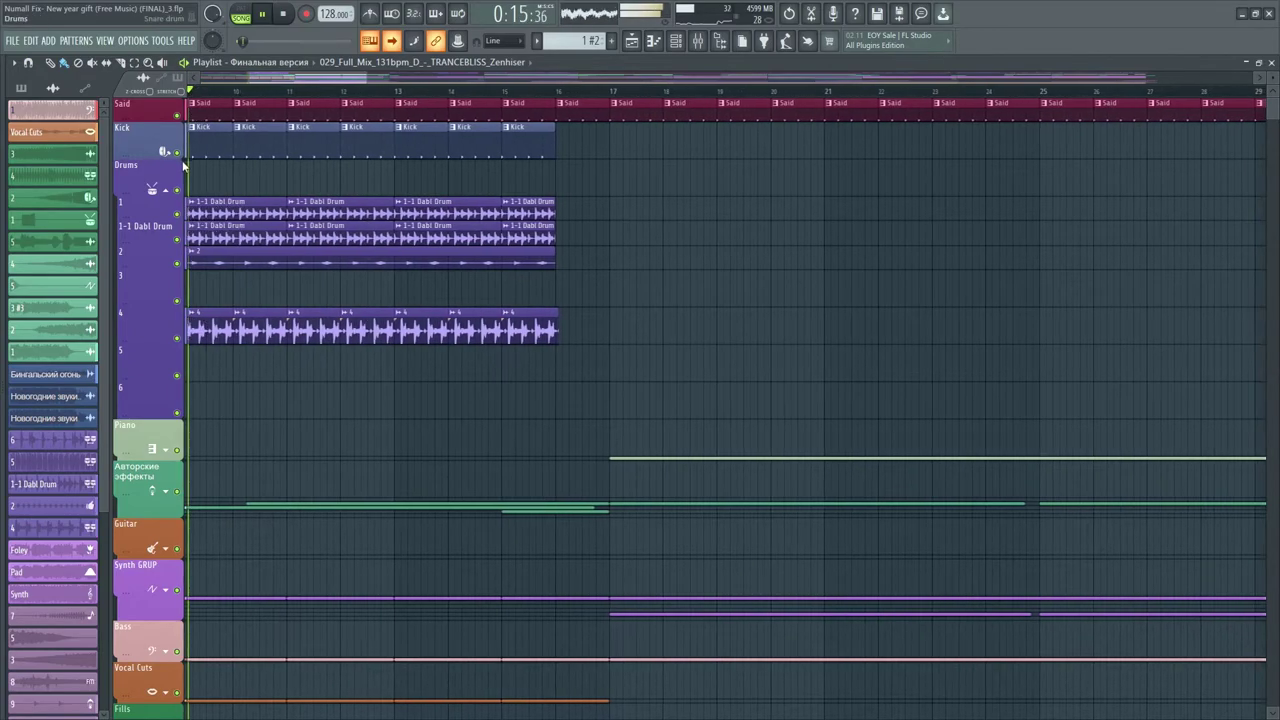
scroll(173, 207, down, 3)
click(171, 309)
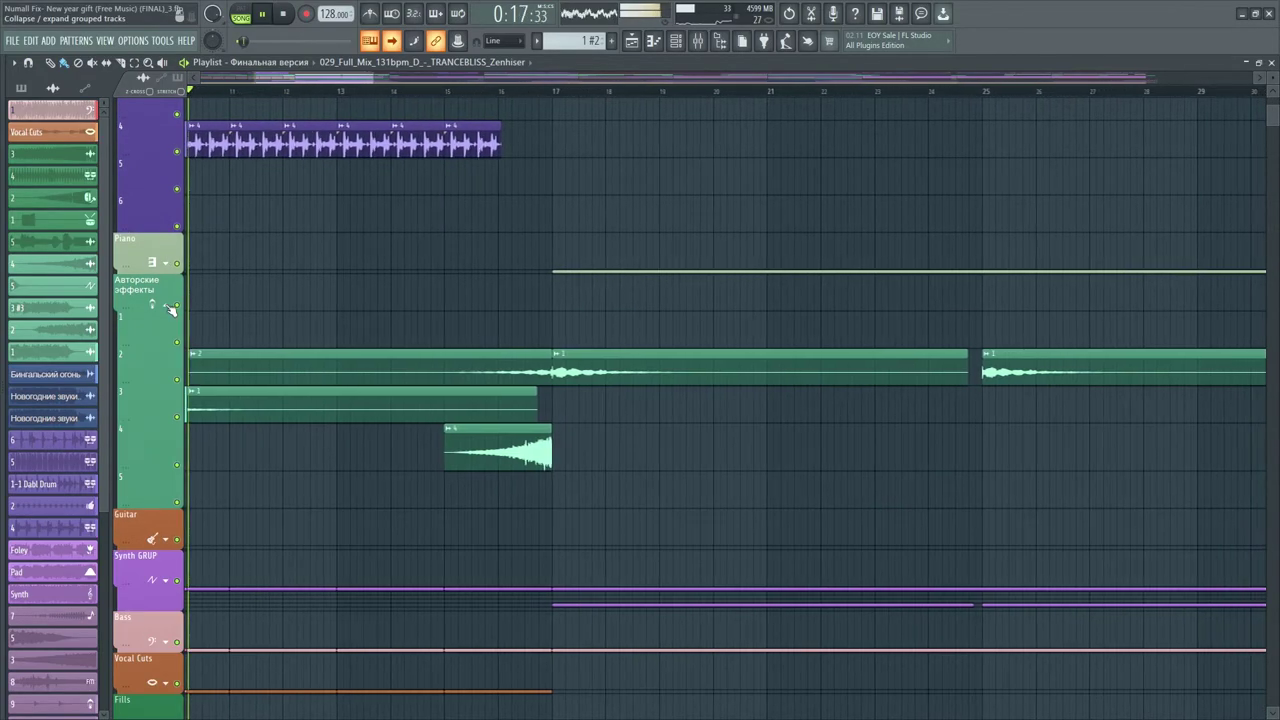
scroll(171, 309, down, 3)
click(171, 353)
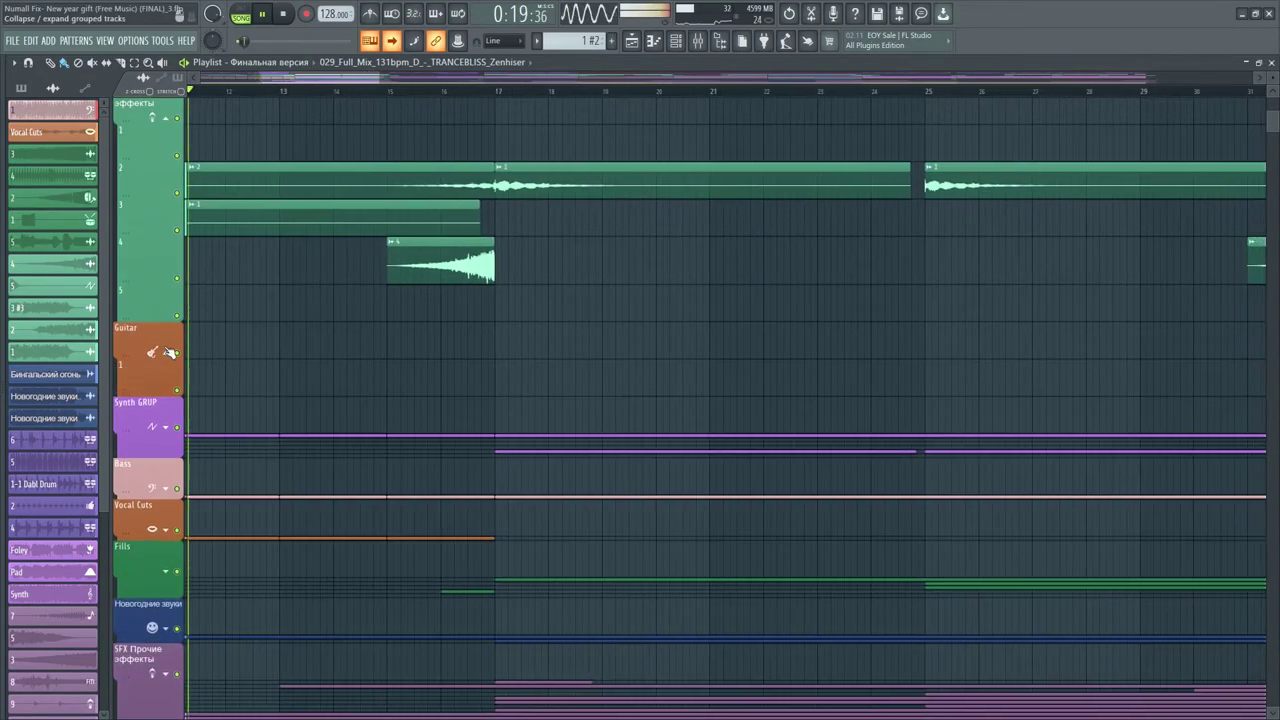
Expand the Synth GRUP and Bass groups to show their individual tracks
scroll(171, 353, down, 3)
click(172, 243)
scroll(170, 250, down, 3)
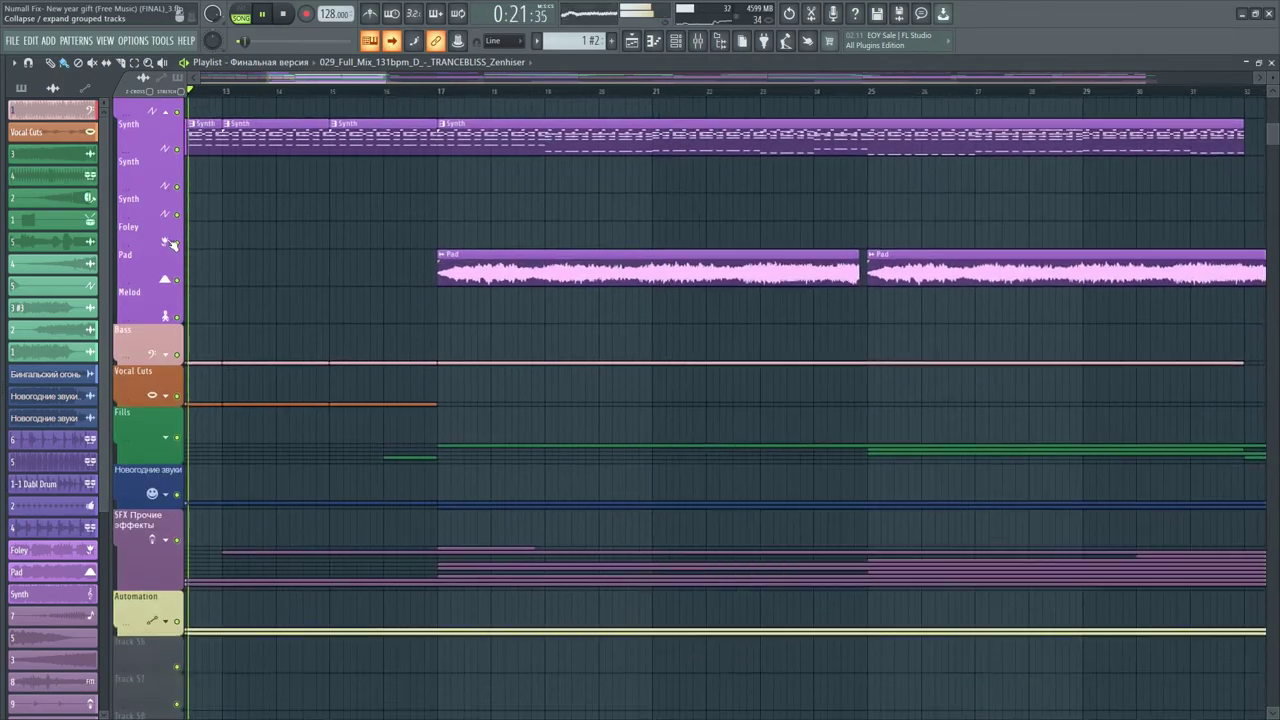
click(168, 299)
scroll(169, 303, down, 2)
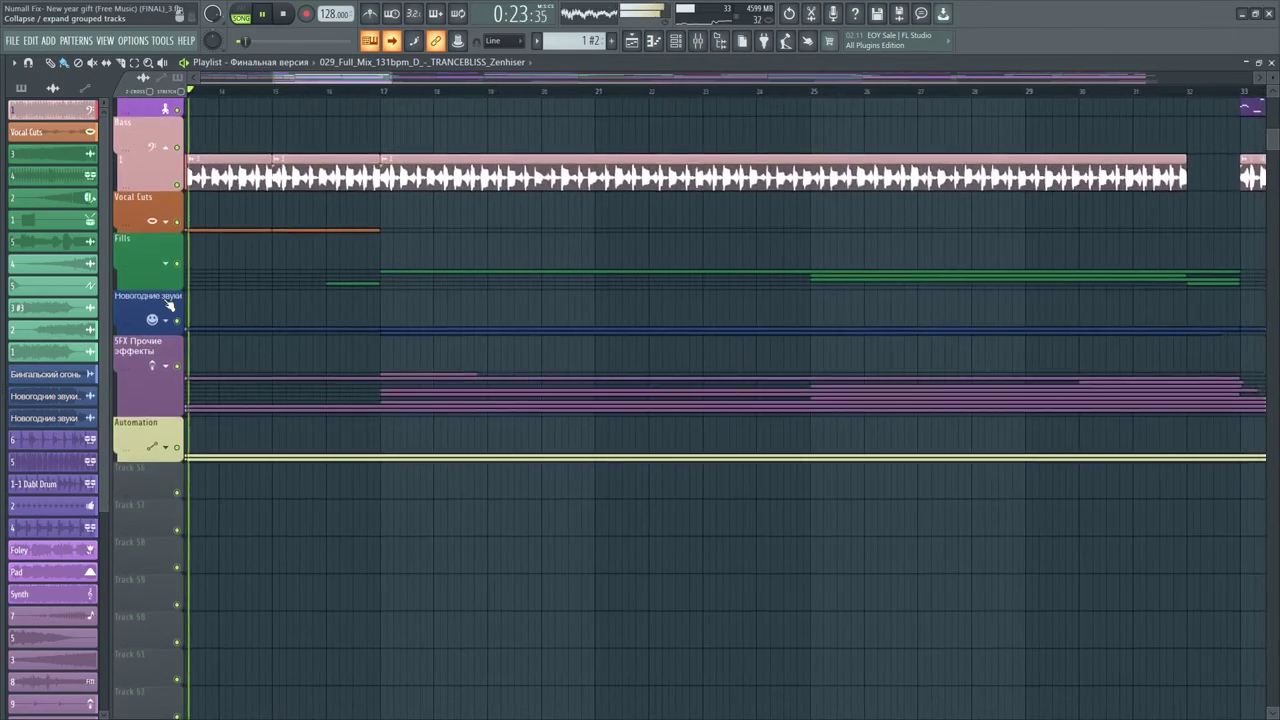
Expand the Fills, Новогодние звуки, SFX Прочие эффекты and Automation groups to show their individual tracks
click(171, 268)
scroll(168, 266, down, 3)
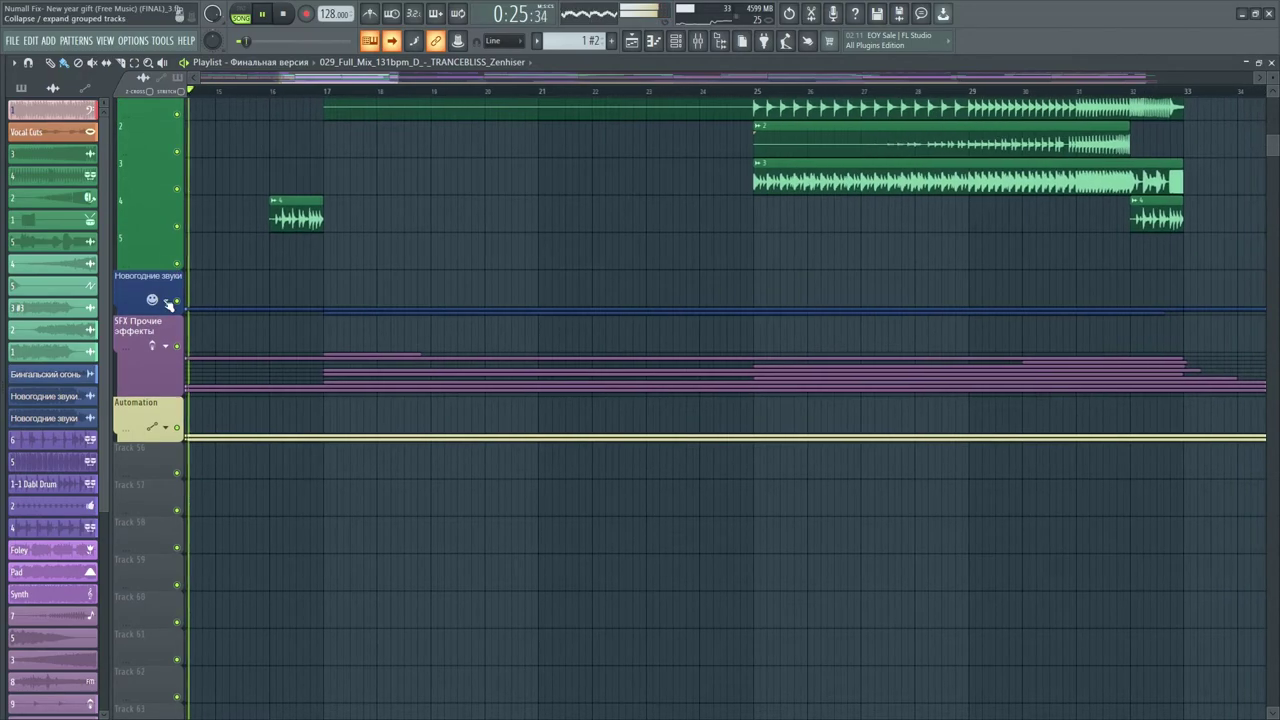
click(168, 300)
scroll(168, 305, down, 2)
click(170, 267)
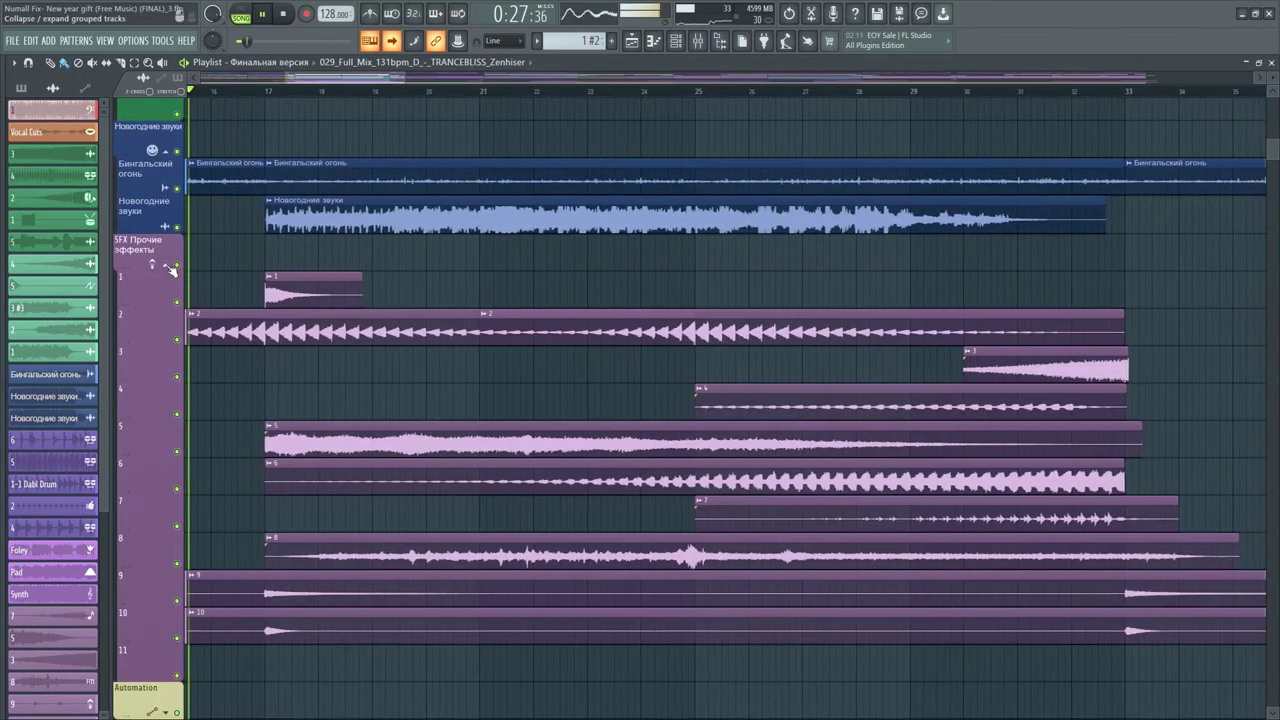
scroll(166, 290, down, 4)
click(171, 338)
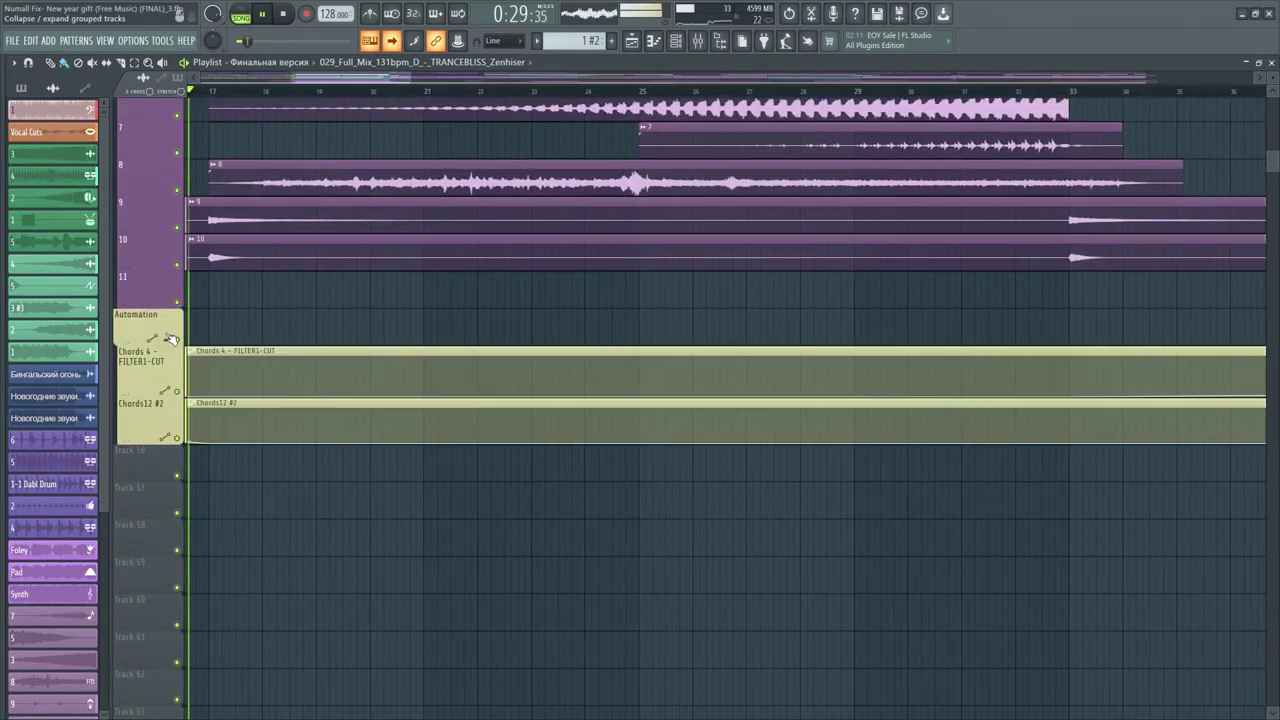
Look over the expanded groups while the song plays and expand the Piano group as well
scroll(171, 338, up, 6)
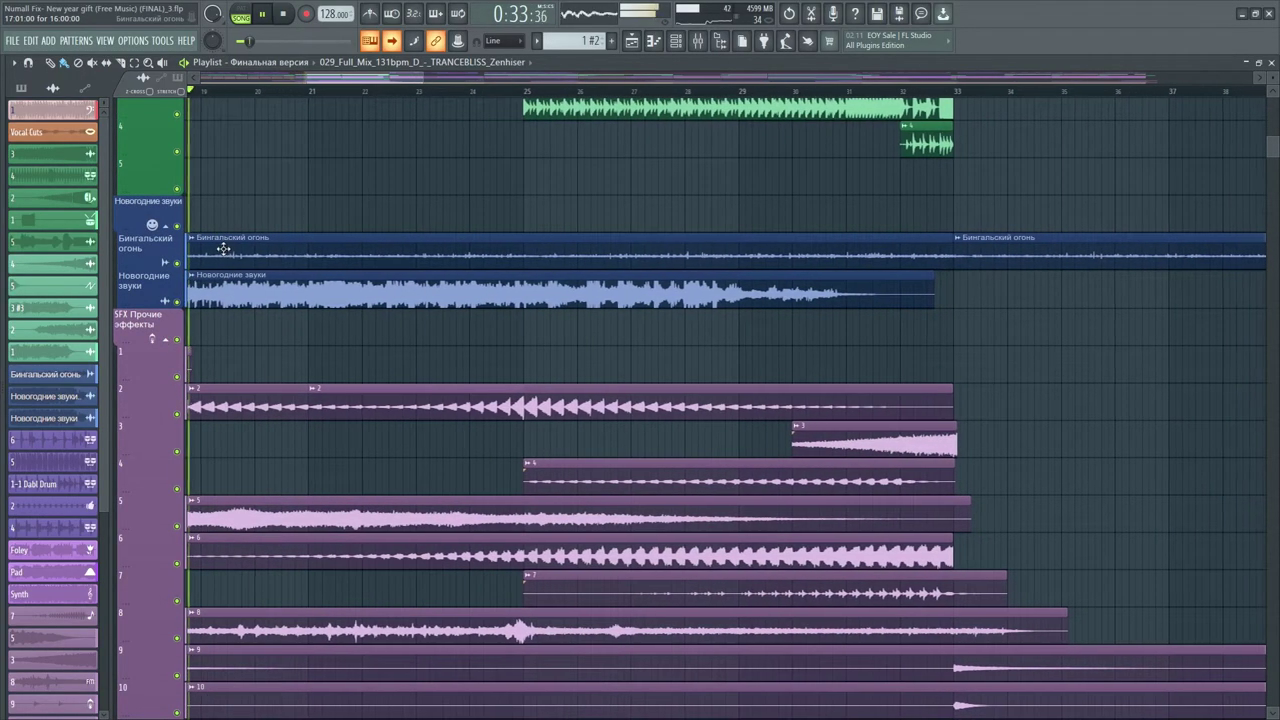
scroll(222, 250, down, 6)
scroll(218, 252, up, 4)
scroll(218, 252, up, 10)
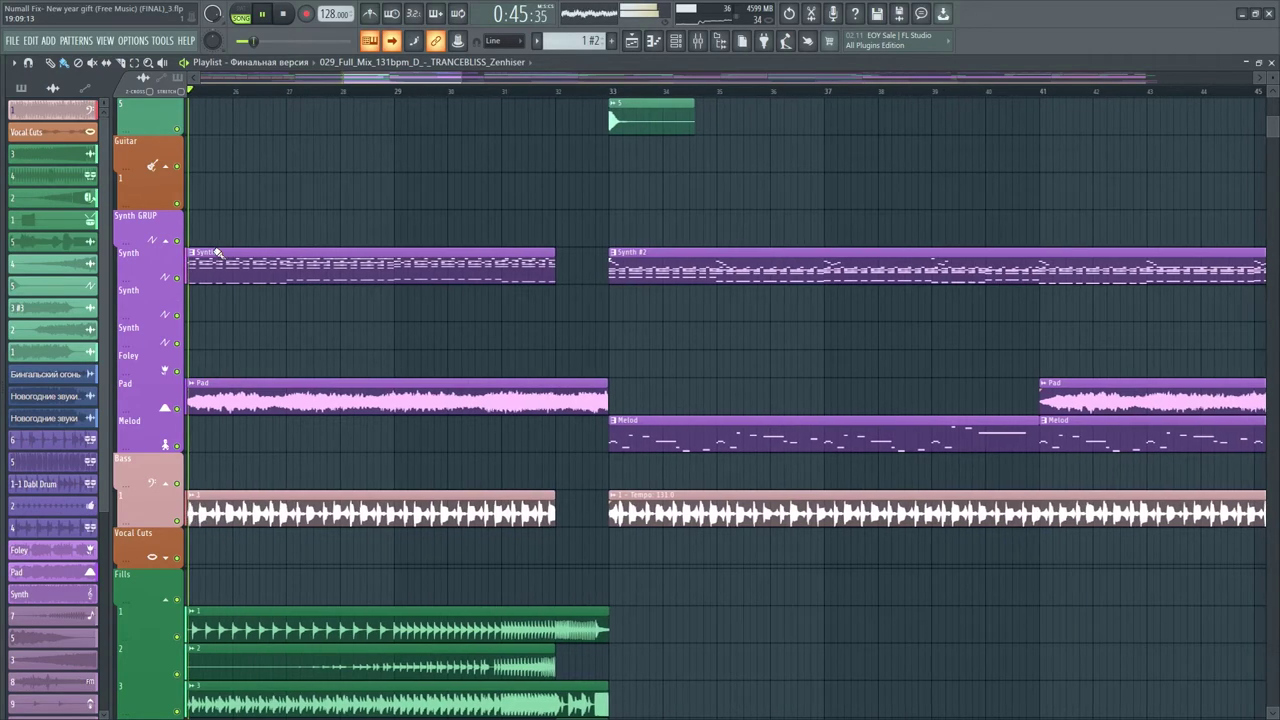
scroll(217, 253, up, 6)
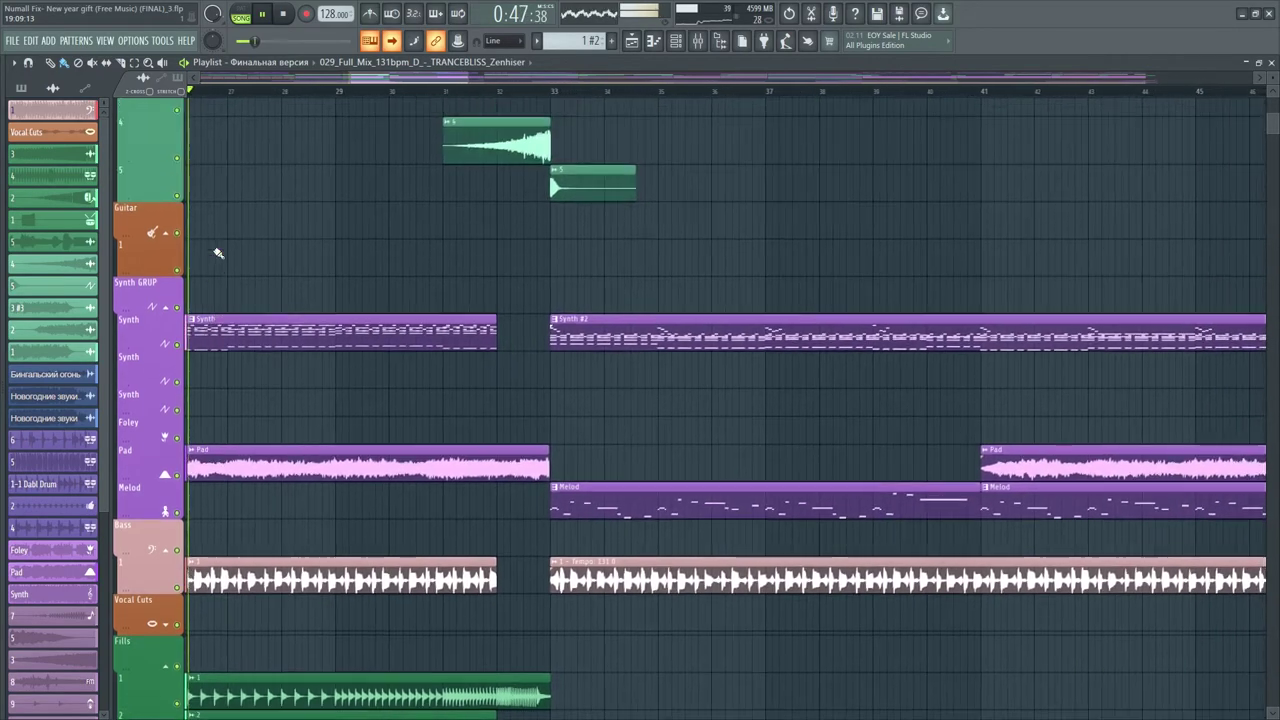
scroll(217, 253, up, 4)
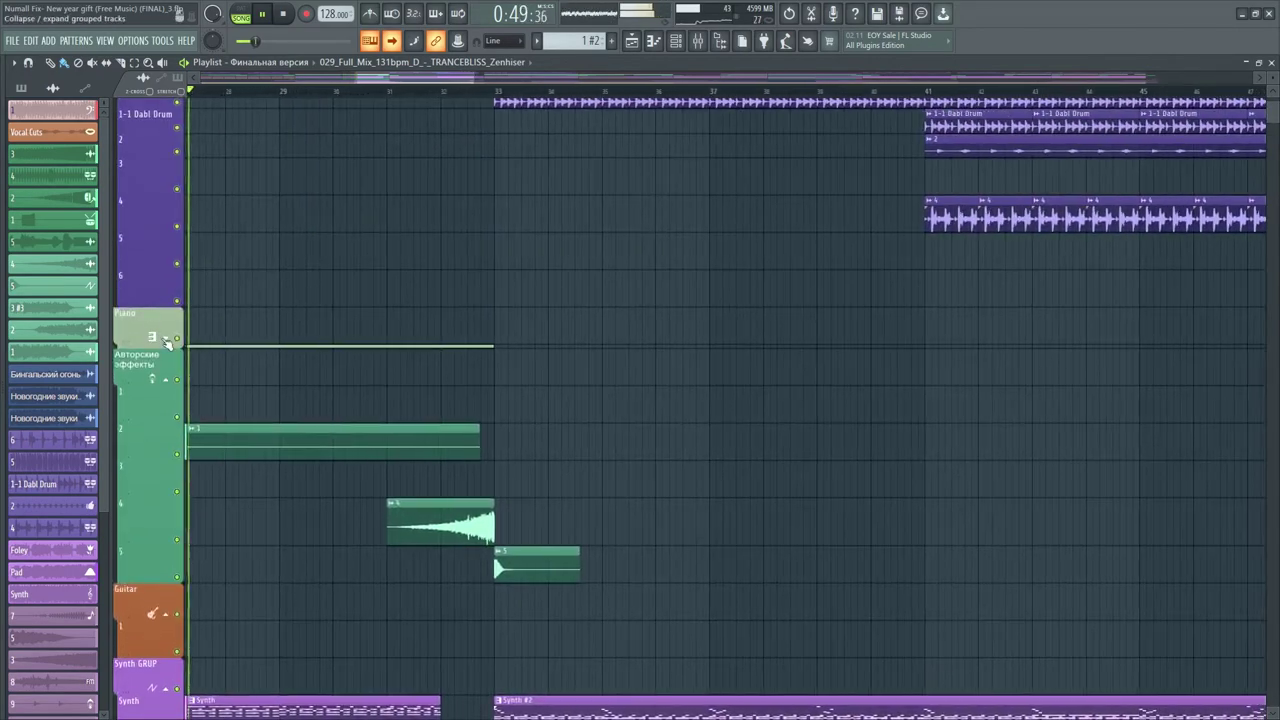
click(167, 343)
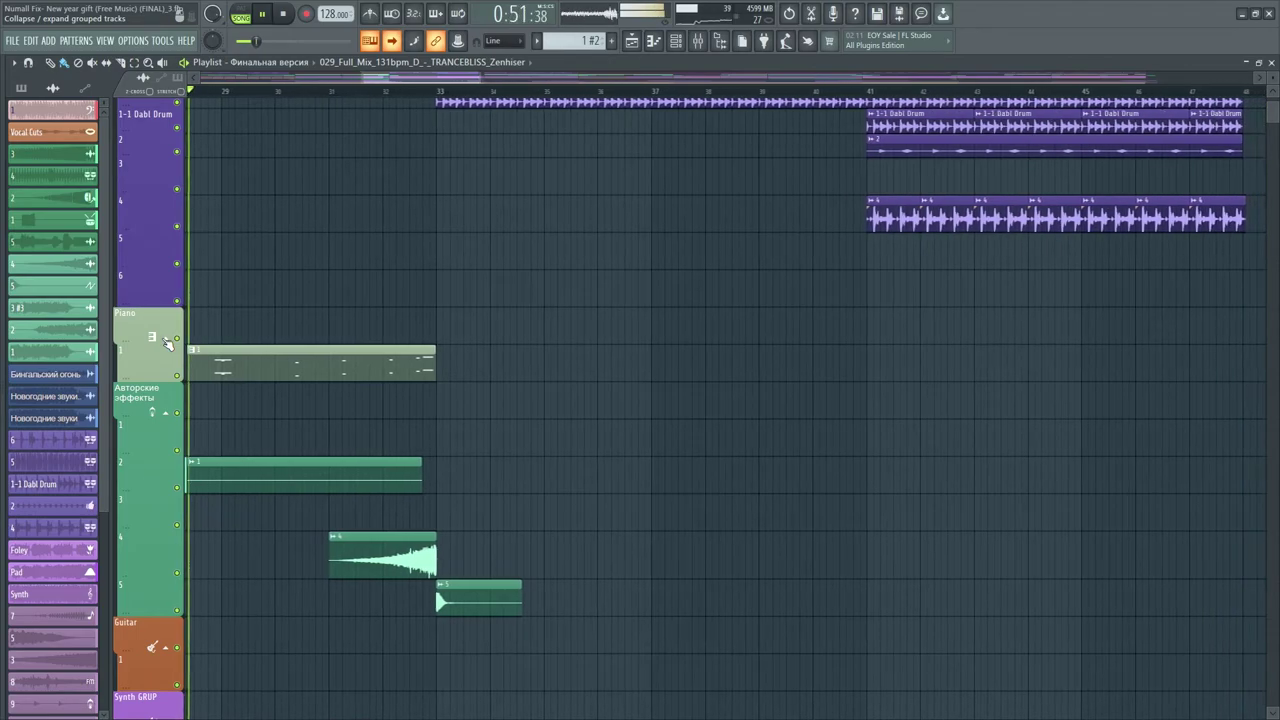
scroll(167, 343, up, 3)
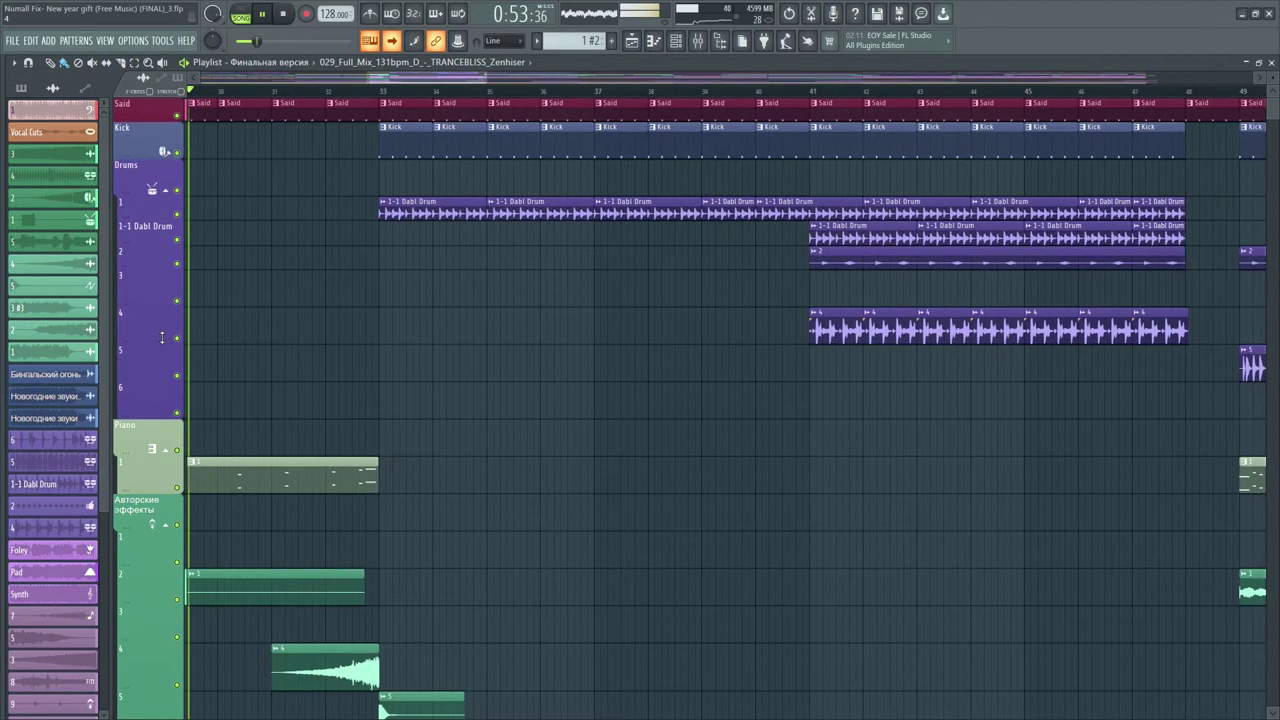
Open the mixer, show the Master track's effects, and view and close its first EQ
click(698, 40)
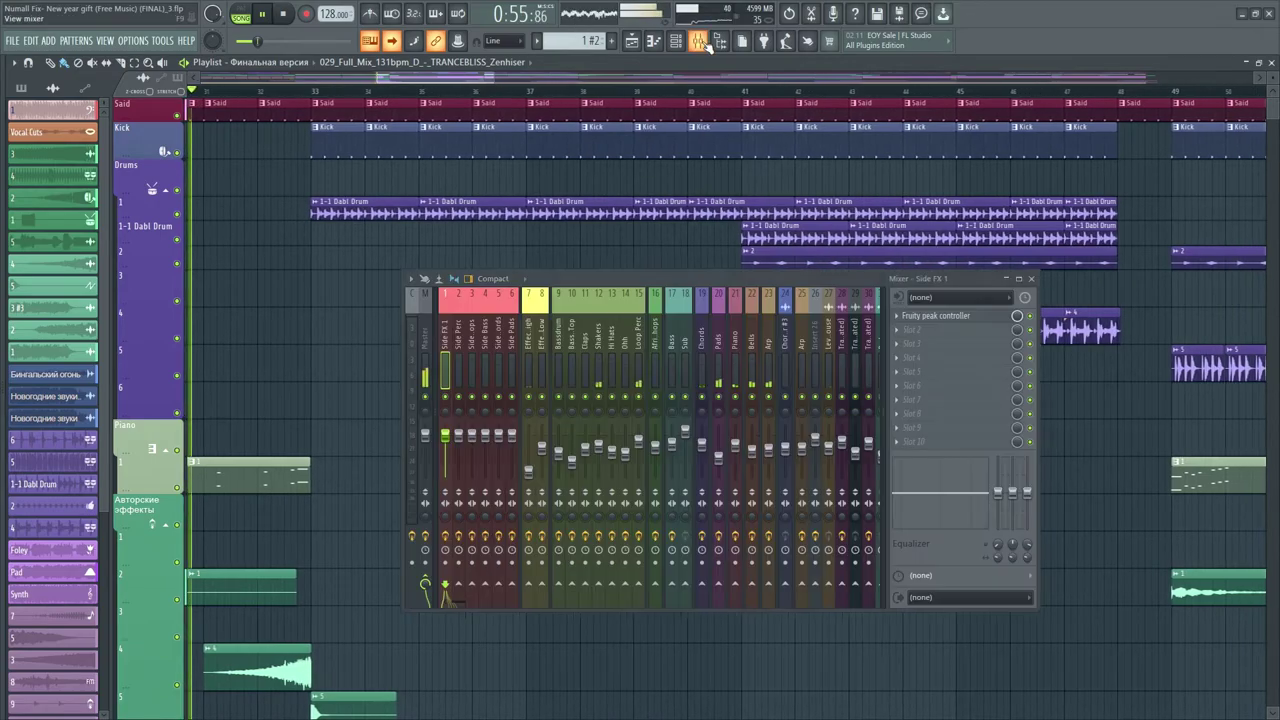
click(426, 330)
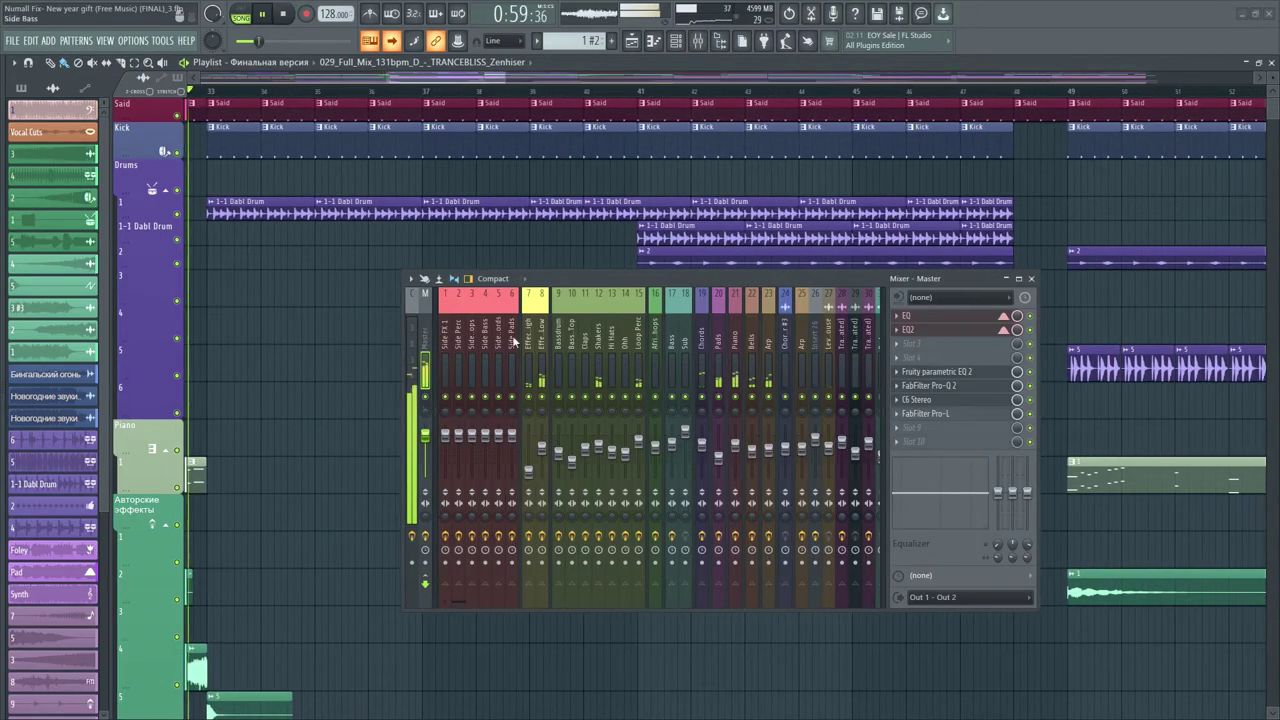
click(913, 318)
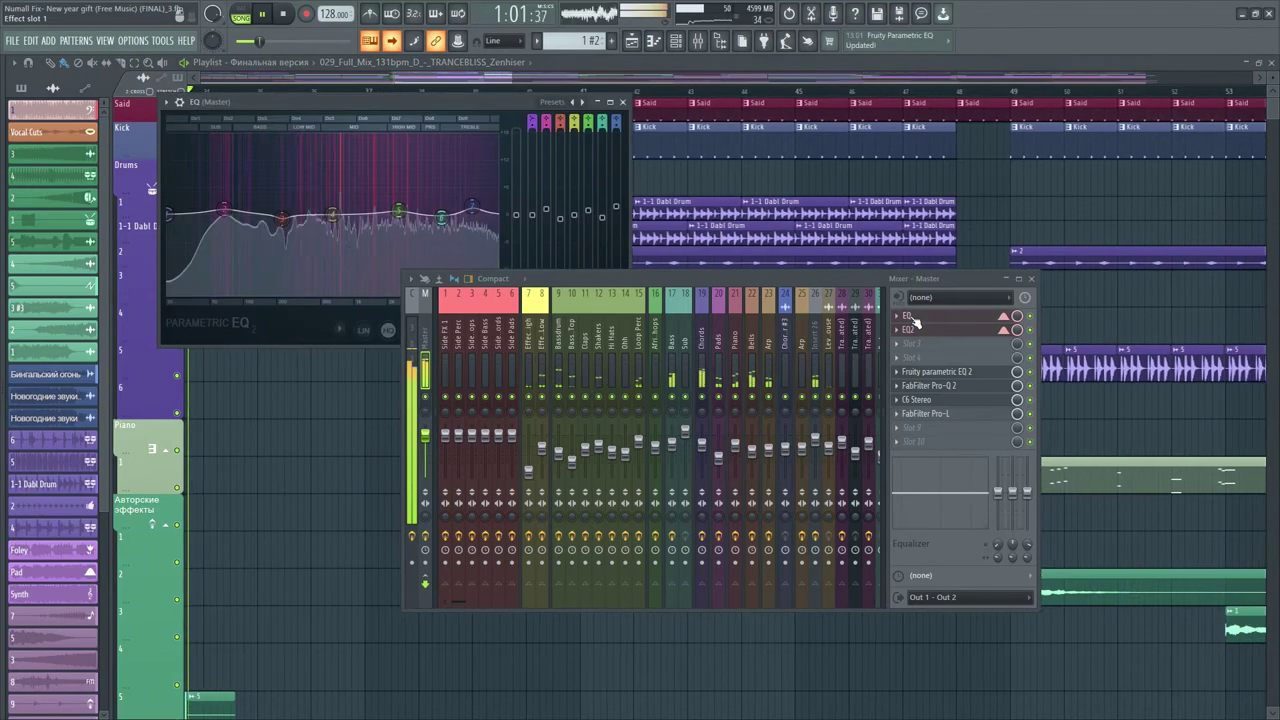
click(913, 318)
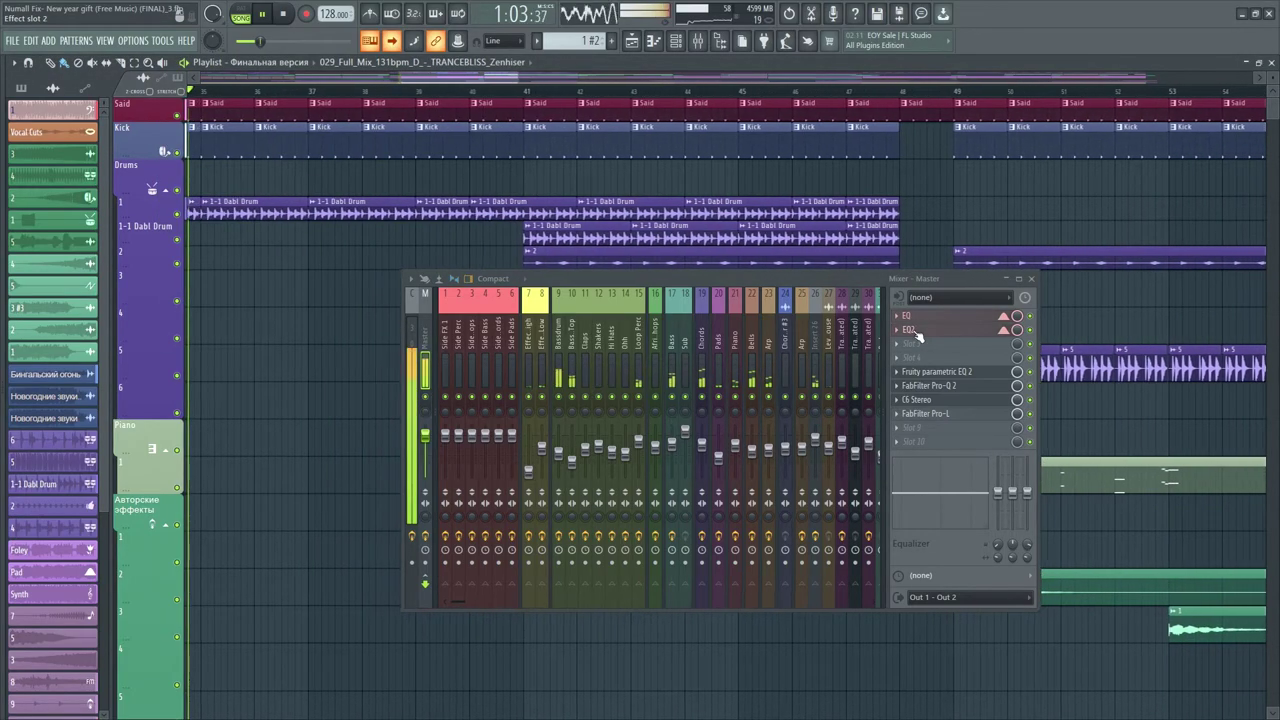
View the Master track's EQ2 and Fruity parametric EQ 2 settings one after the other, closing each
click(908, 330)
drag(348, 370, 211, 57)
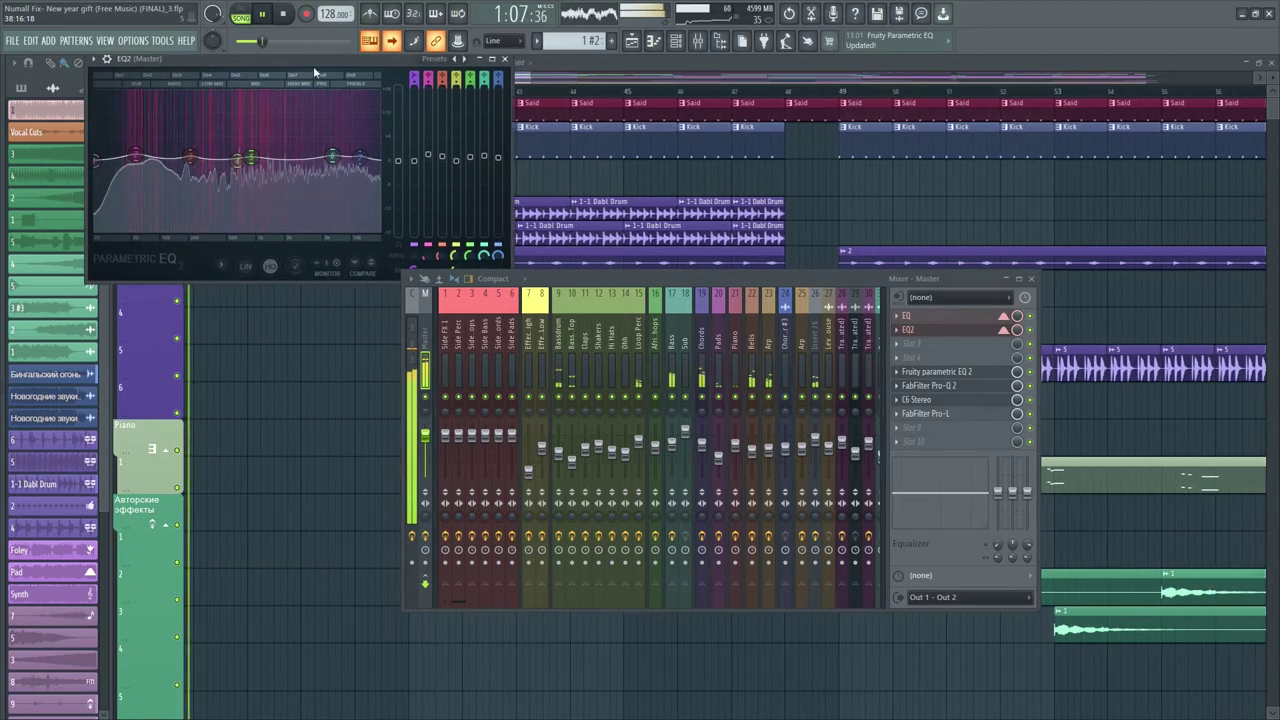
click(505, 59)
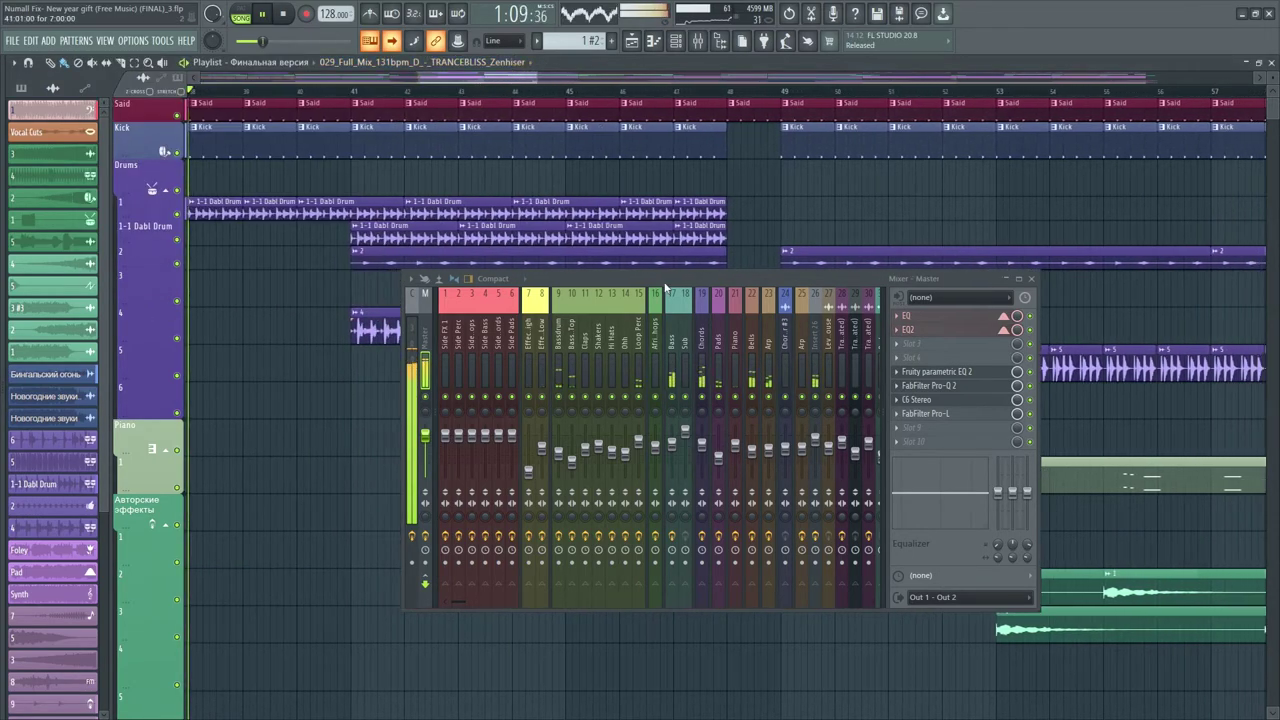
click(948, 376)
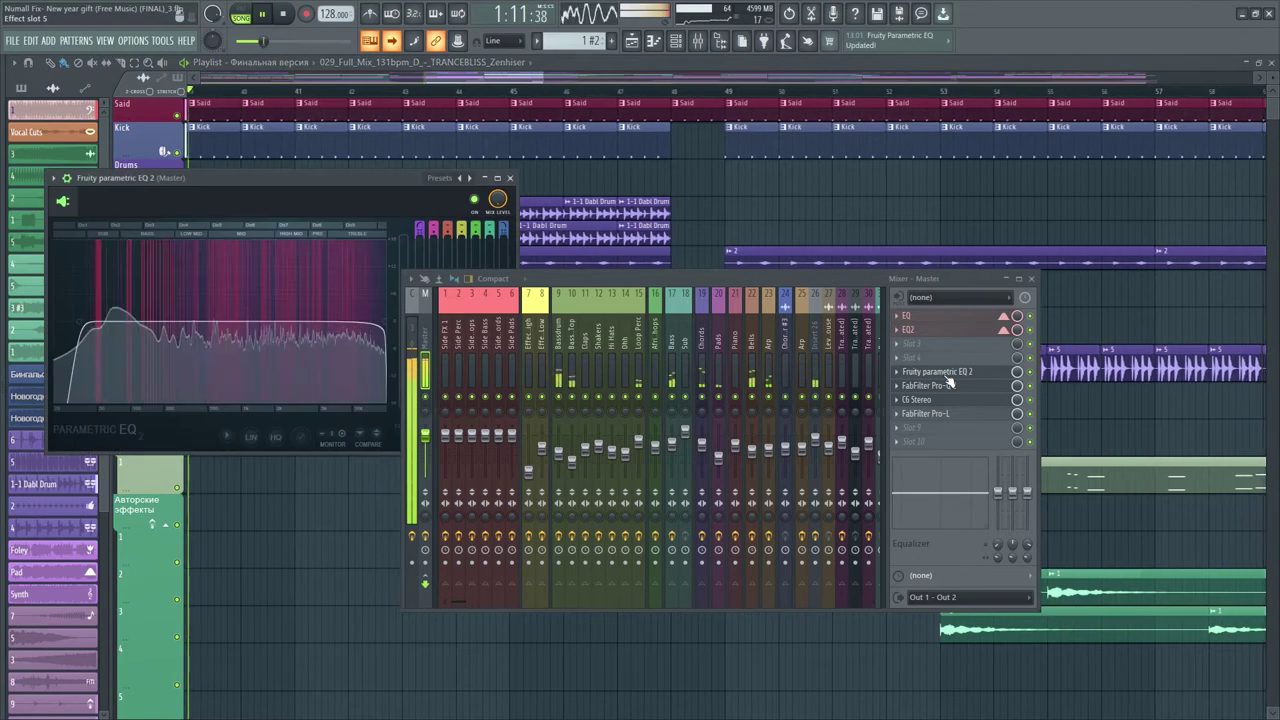
click(948, 376)
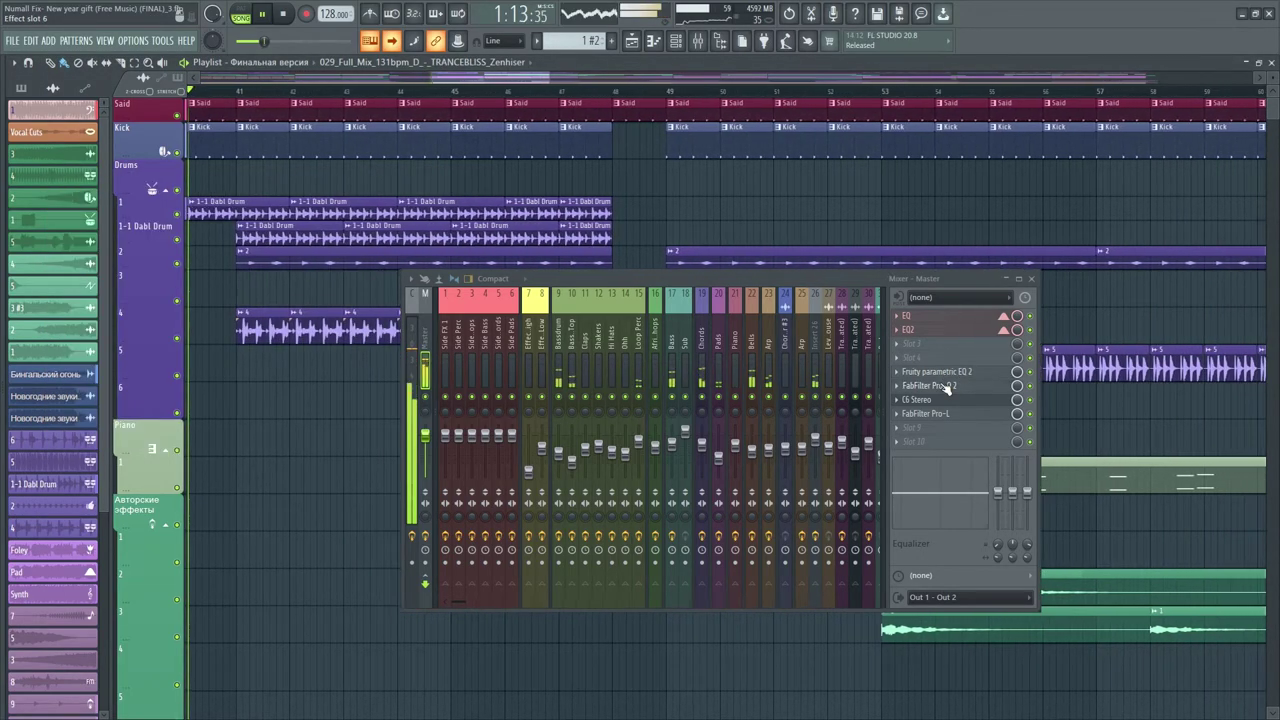
View the Master track's FabFilter Pro-Q 2 and C6 Stereo settings, moving the mixer clear and closing each plugin
click(946, 386)
mouse_move(675, 277)
mouse_down()
mouse_move(763, 357)
mouse_move(883, 403)
mouse_move(683, 299)
mouse_up()
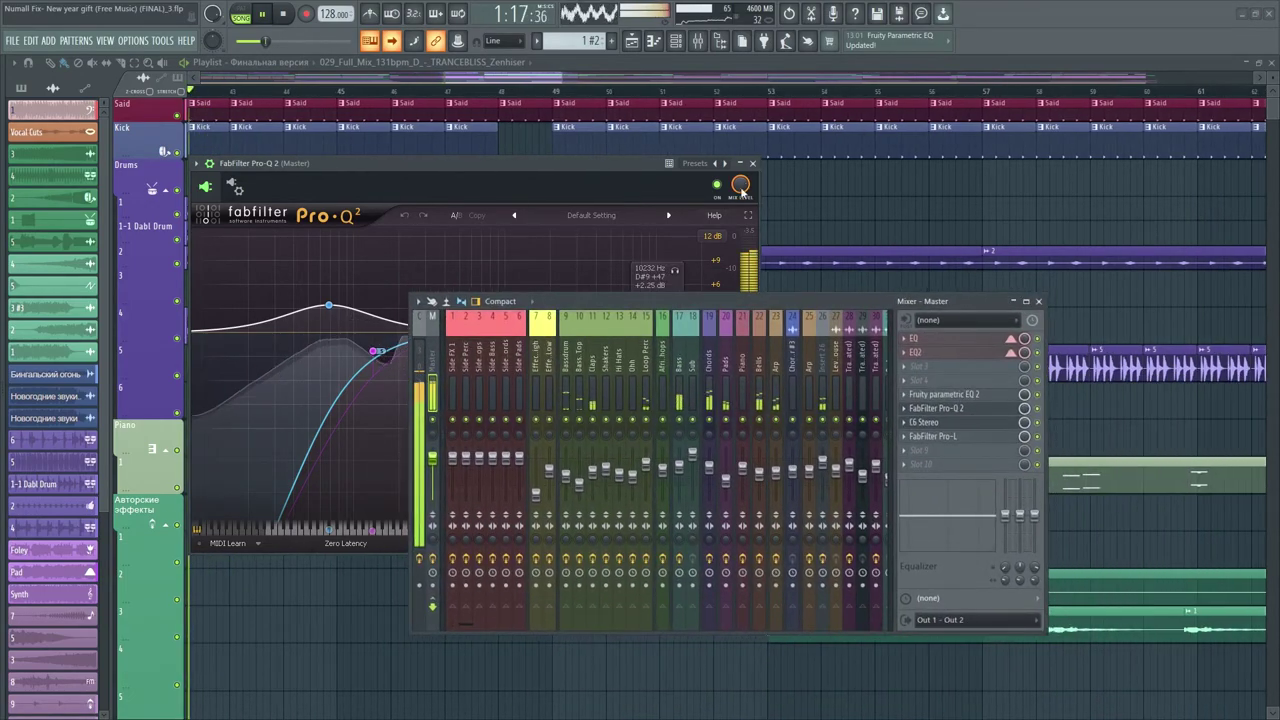
click(912, 410)
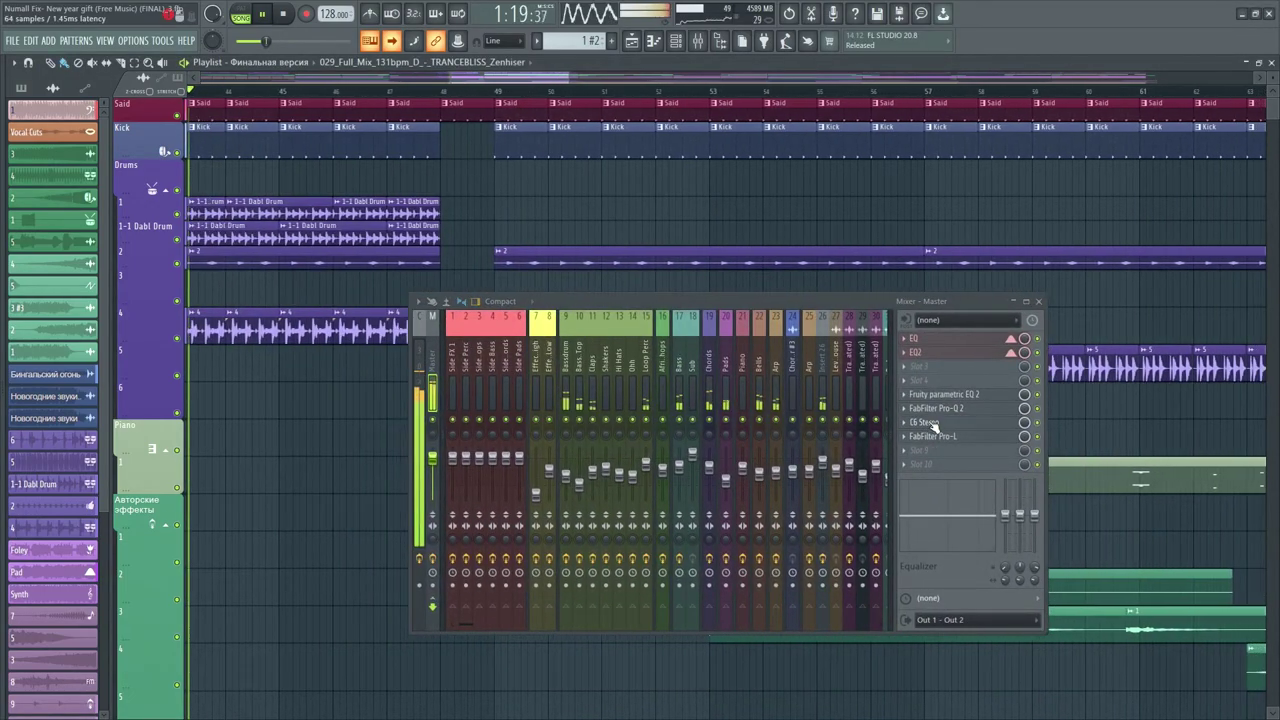
click(930, 423)
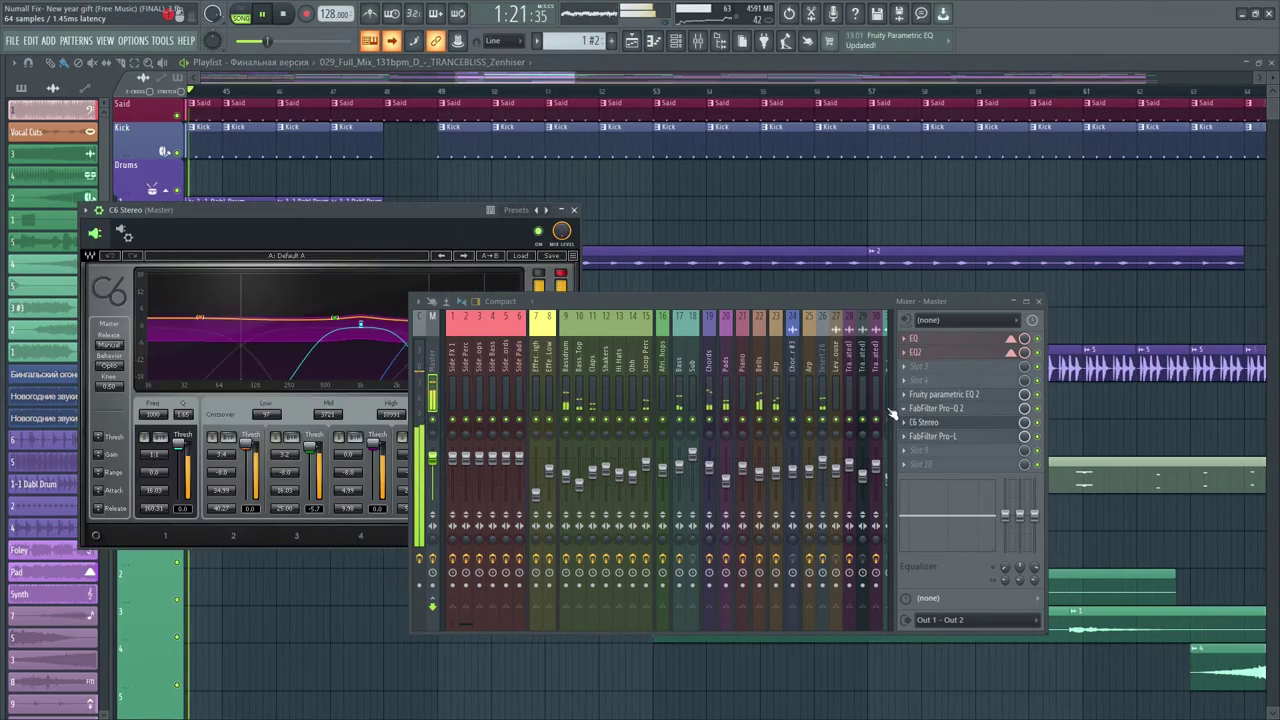
drag(604, 296, 508, 262)
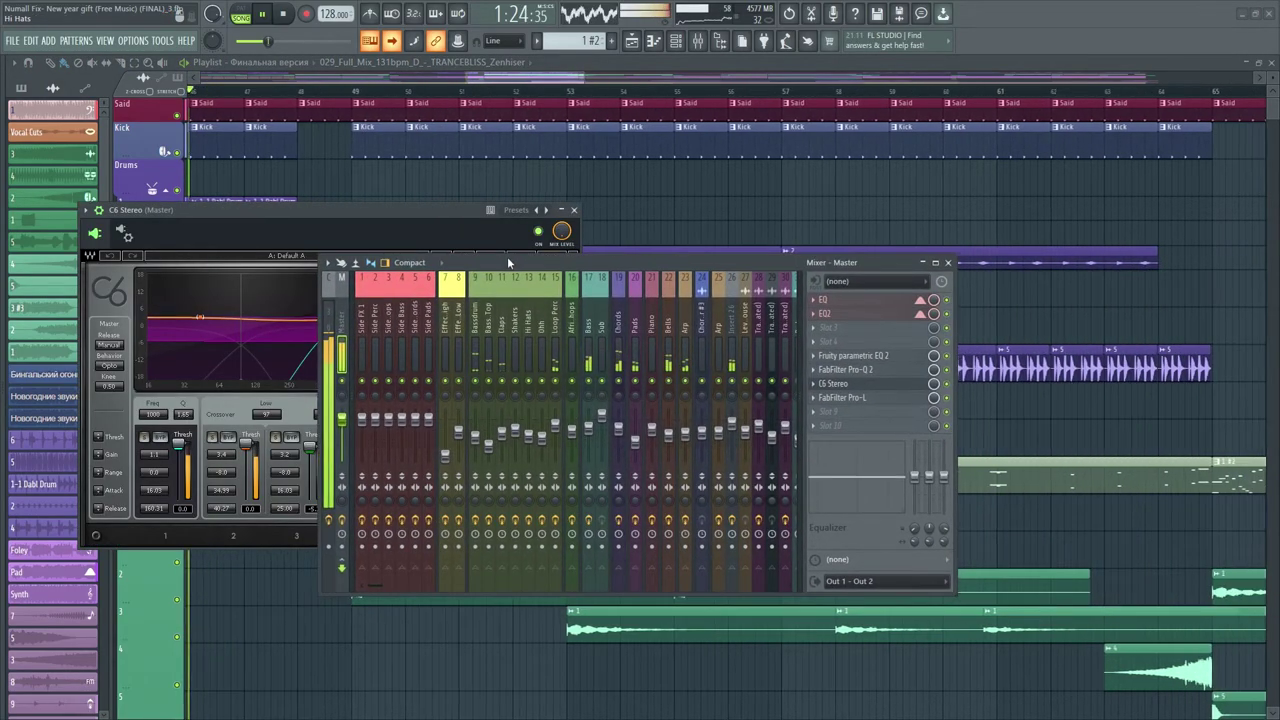
click(573, 210)
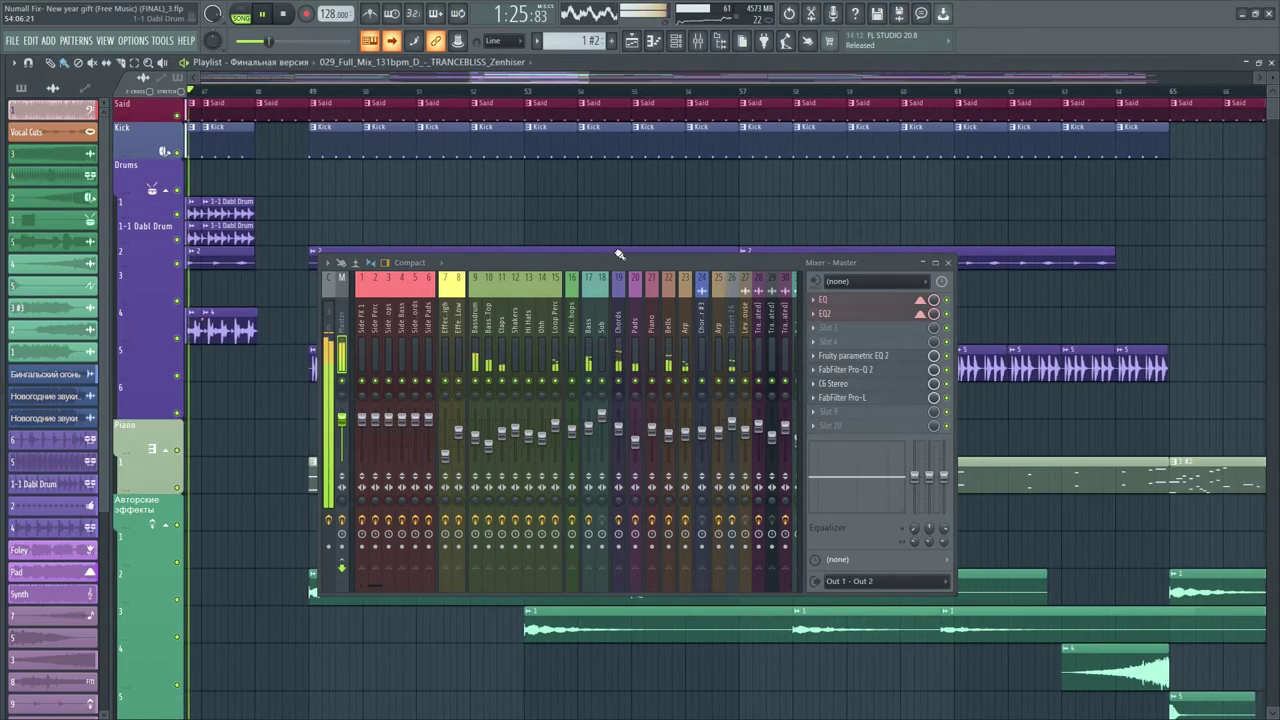
View the FabFilter Pro-L limiter on the Master track with the mixer moved out of its way, and close it
click(838, 398)
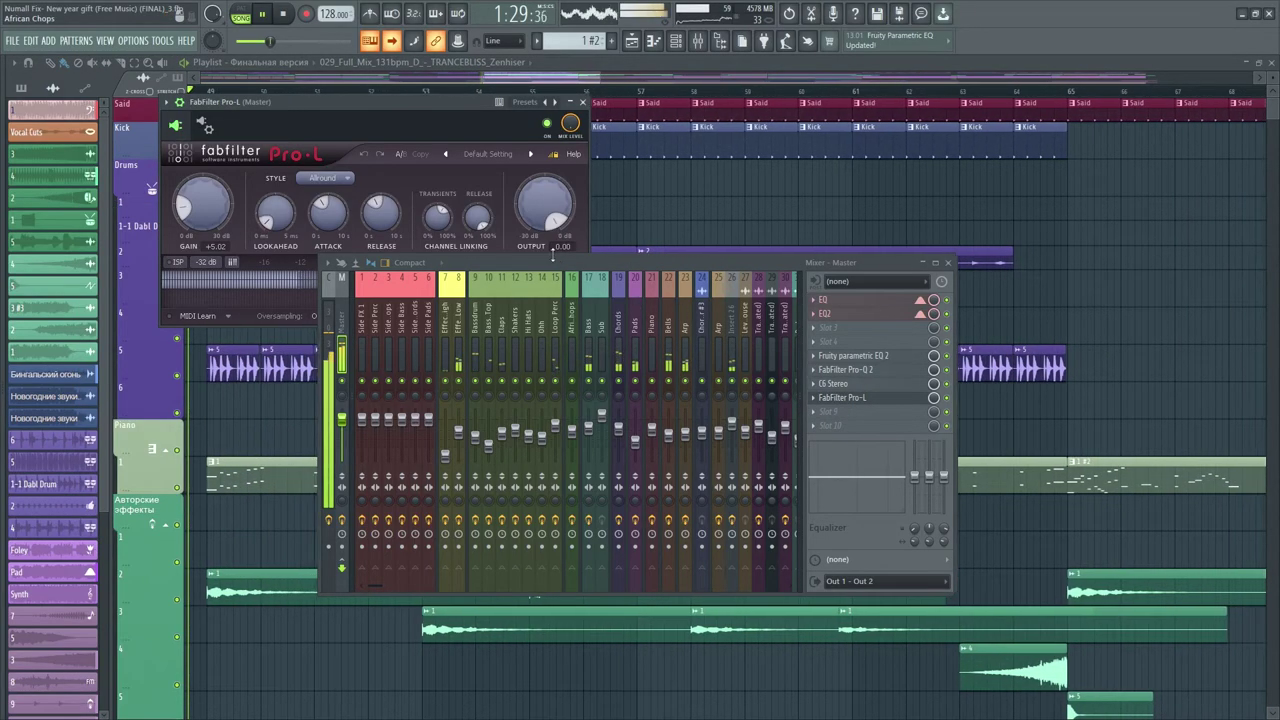
drag(557, 257, 551, 357)
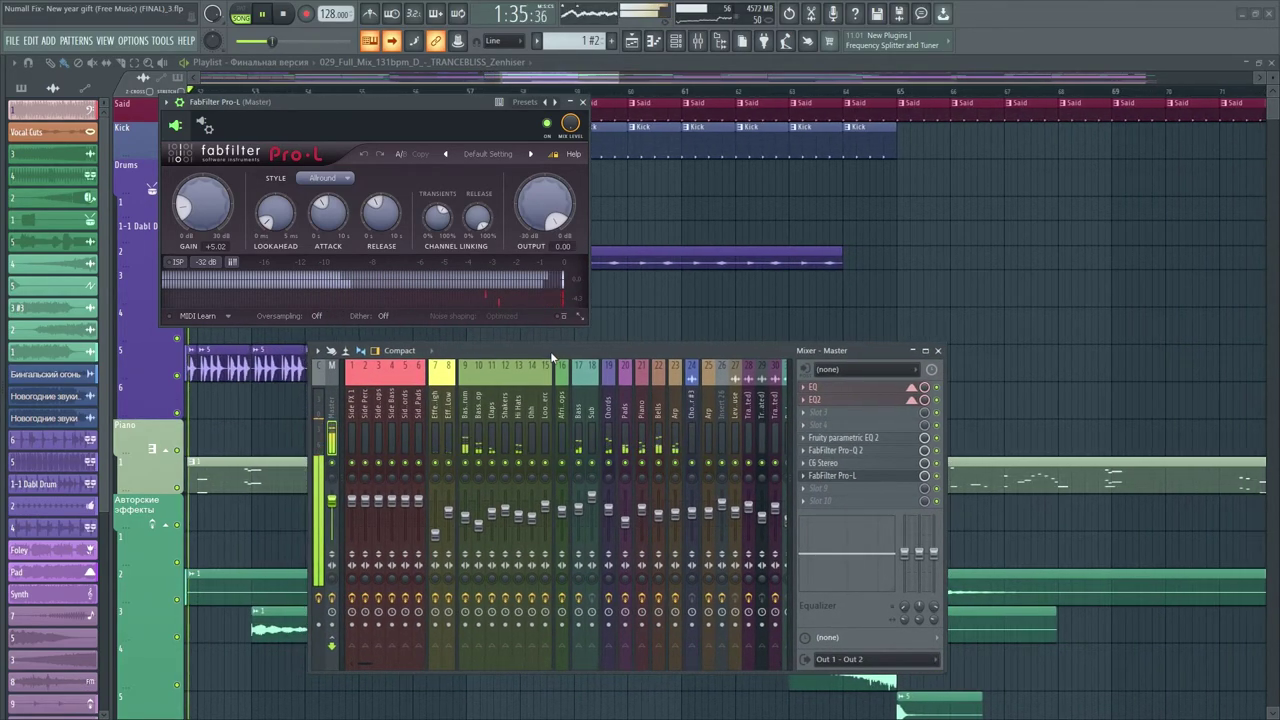
click(580, 101)
View and close the Fruity peak controller on Side FX 1, and check the effects of the other sidechain tracks
click(351, 405)
click(828, 388)
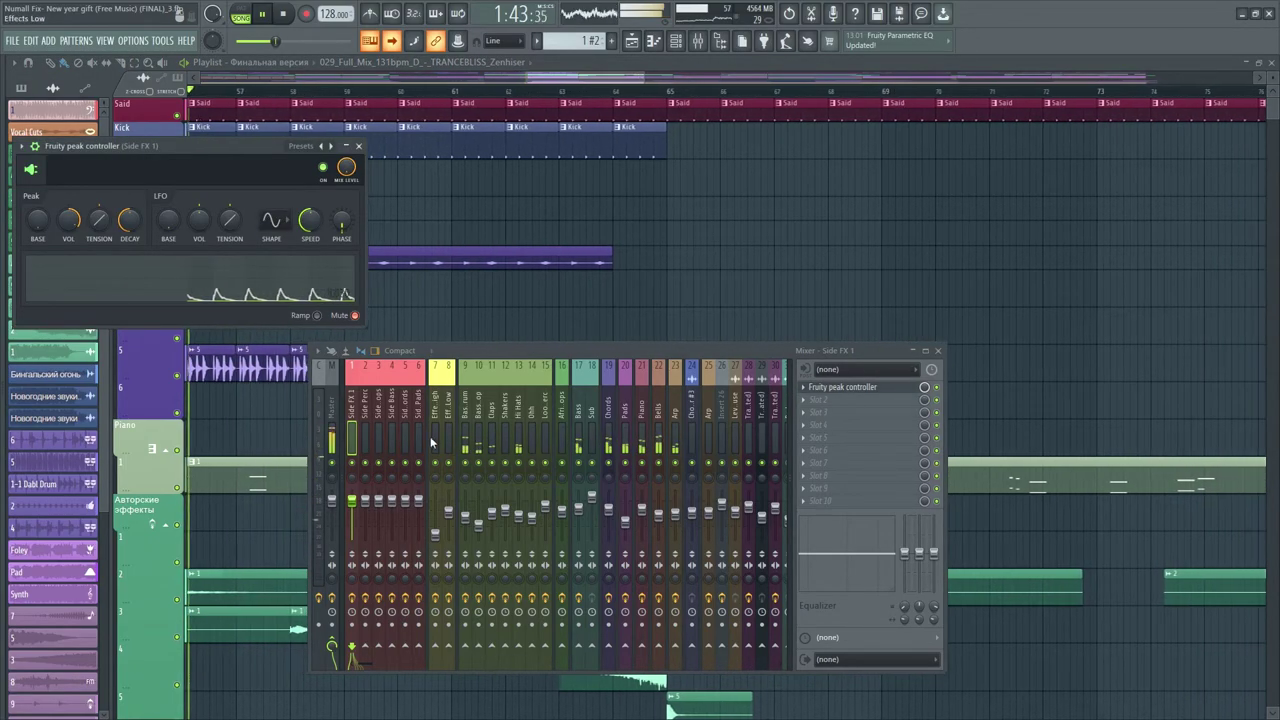
click(365, 412)
click(405, 412)
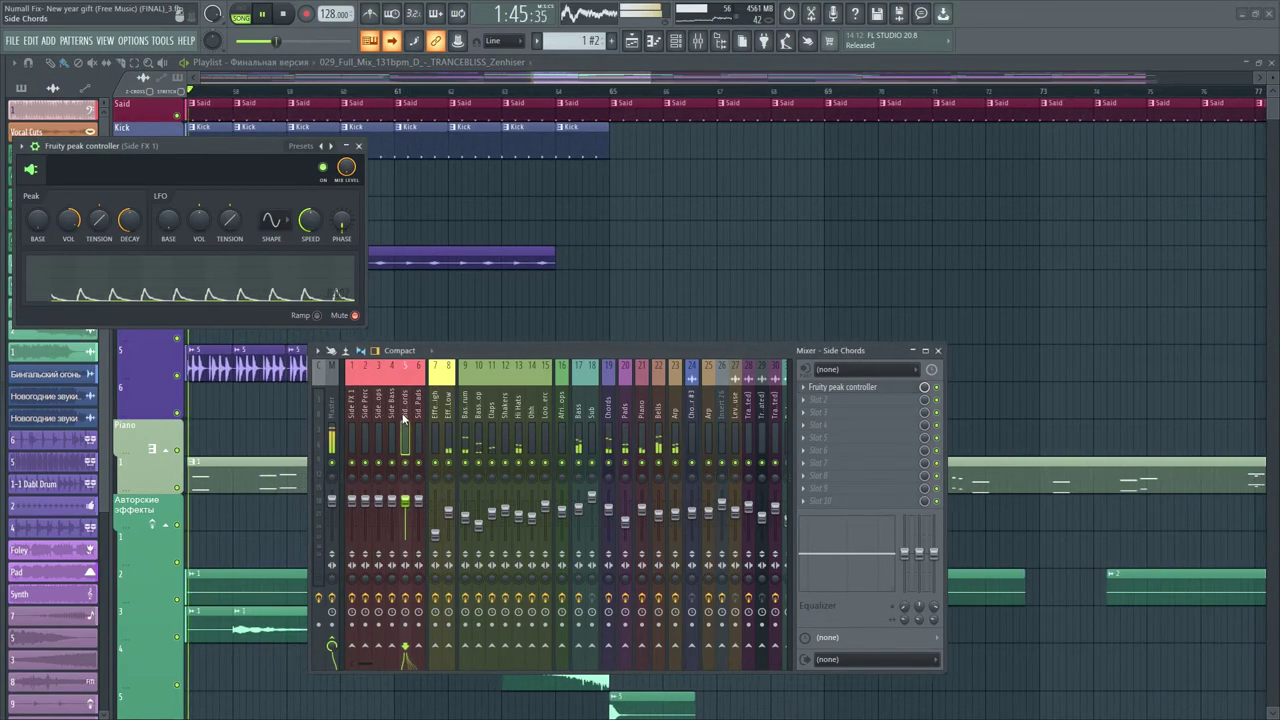
click(358, 146)
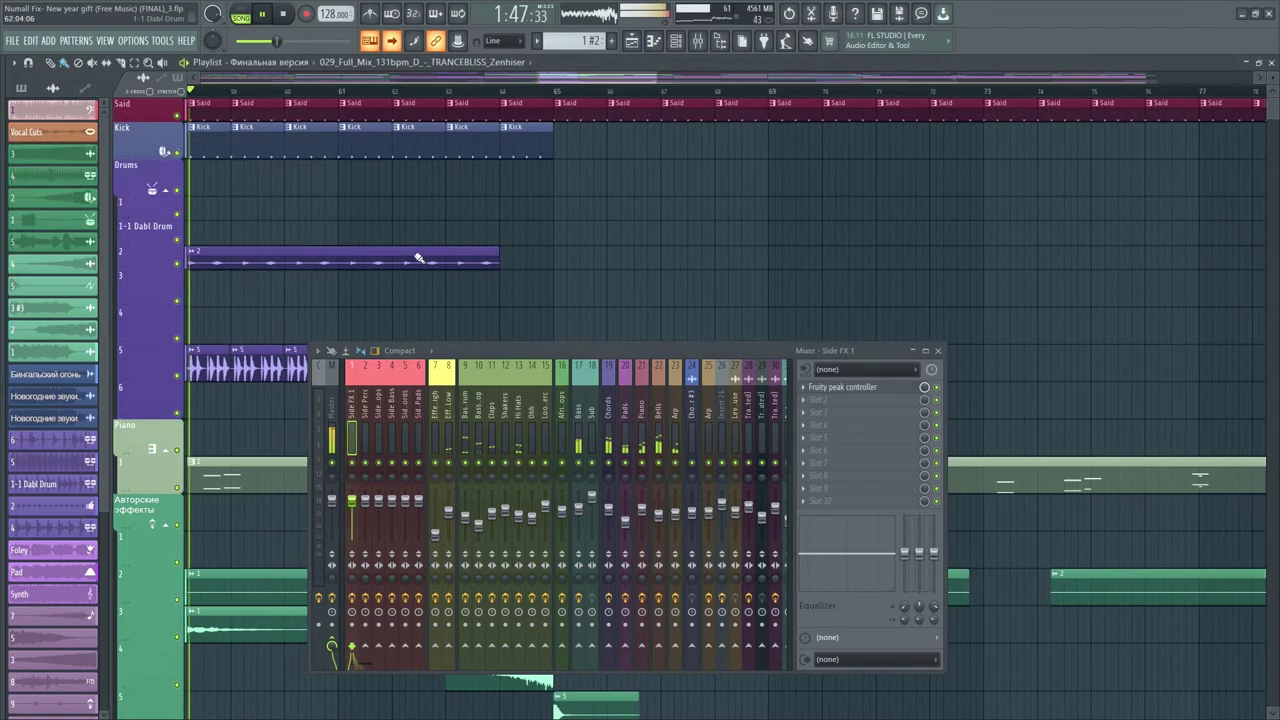
Check the effect slots of the two Effects tracks, Bassdrum and Bassdrum Top, viewing and closing Bassdrum Top's Soundgoodizer
click(437, 410)
click(465, 410)
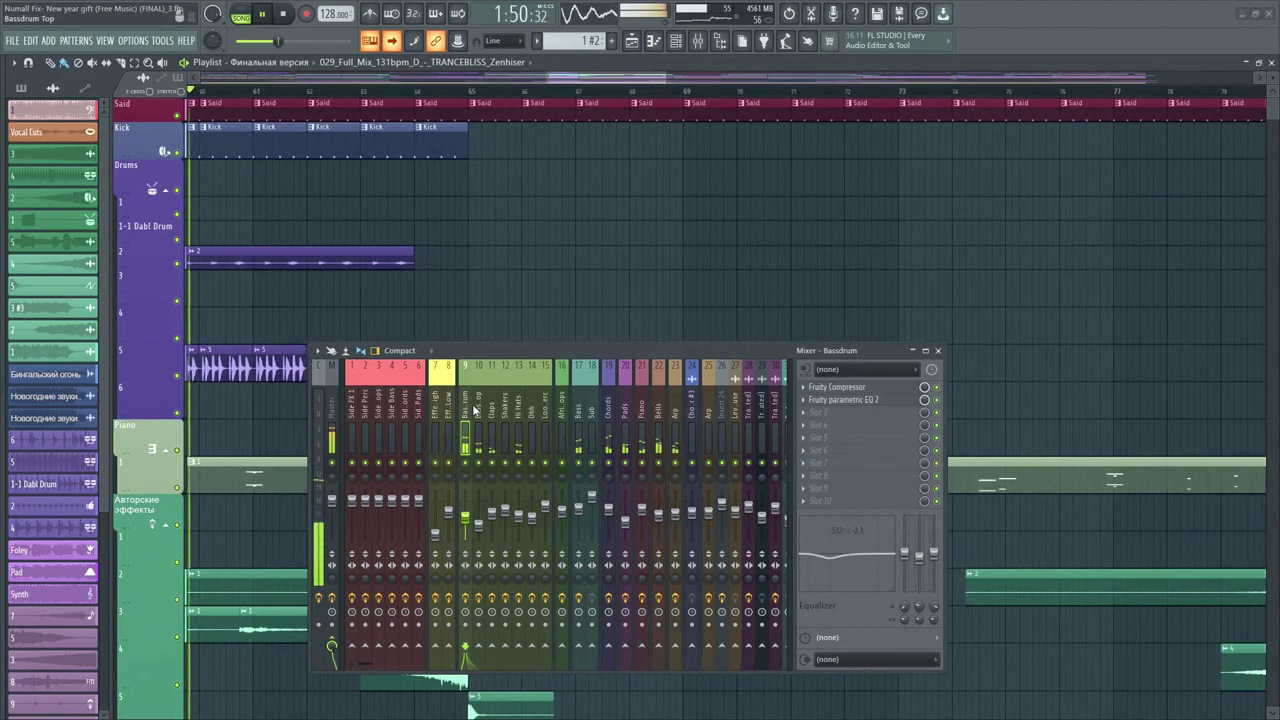
click(434, 408)
click(448, 410)
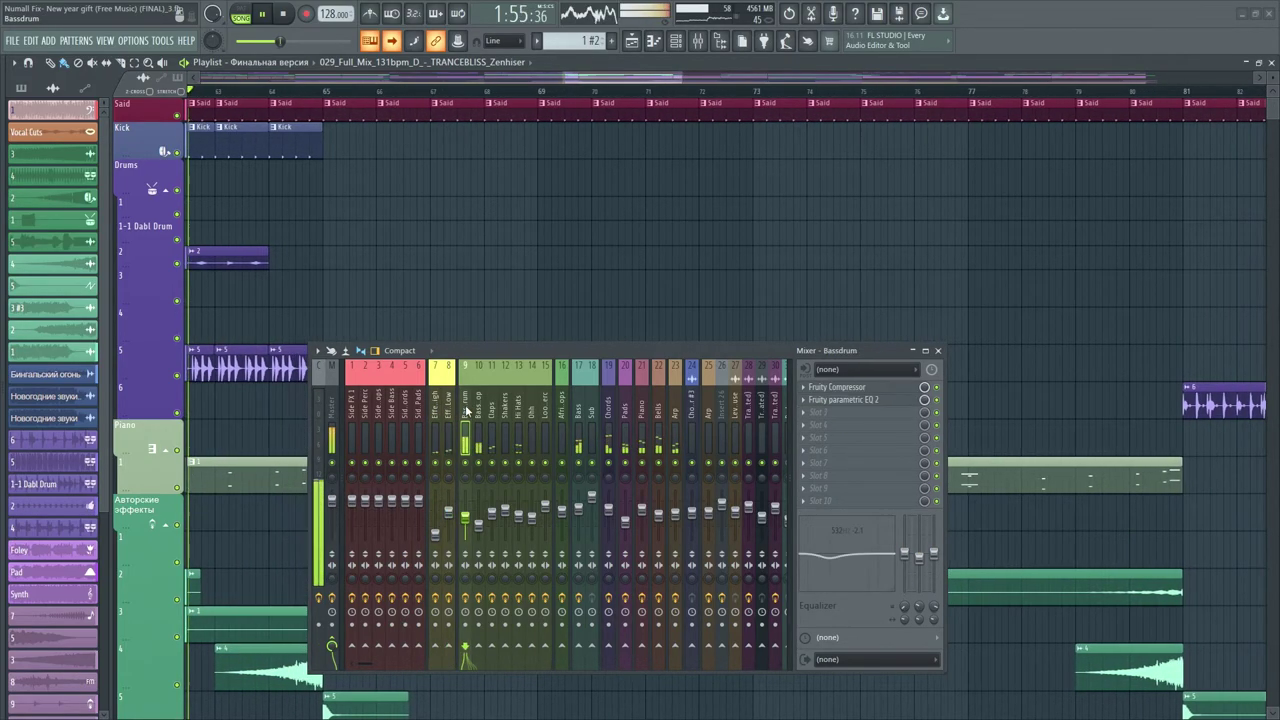
click(479, 410)
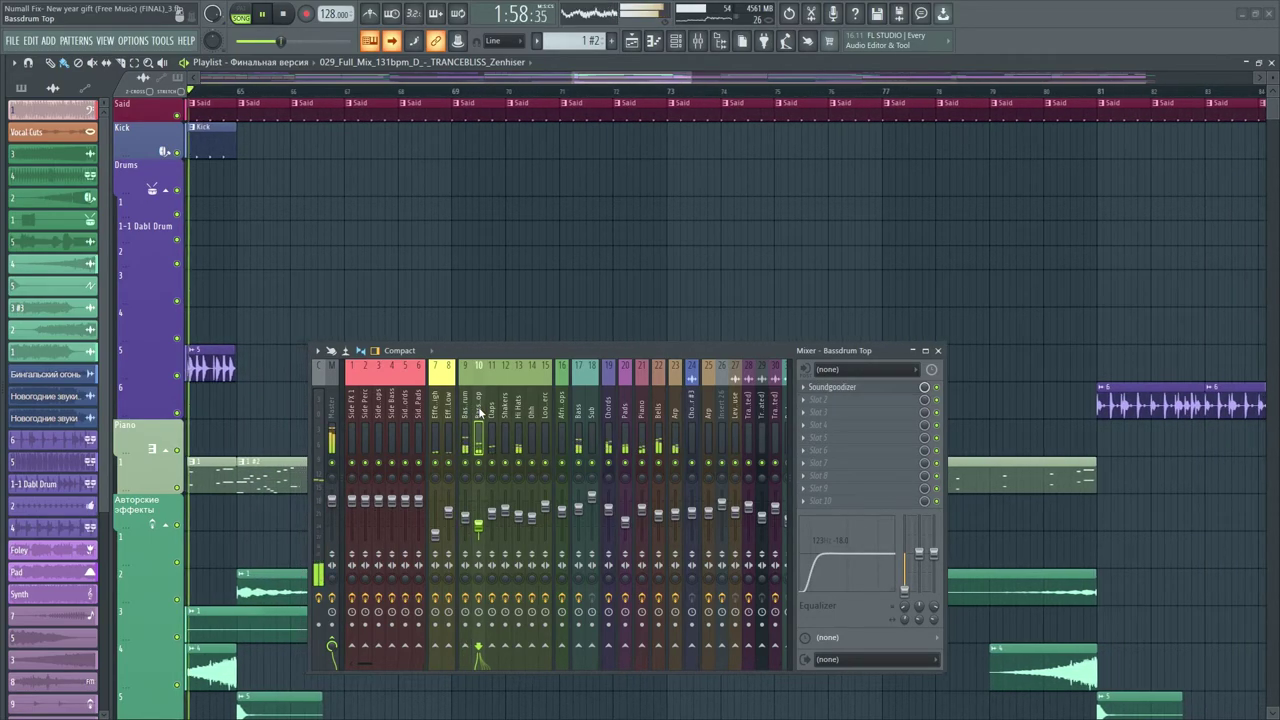
click(835, 388)
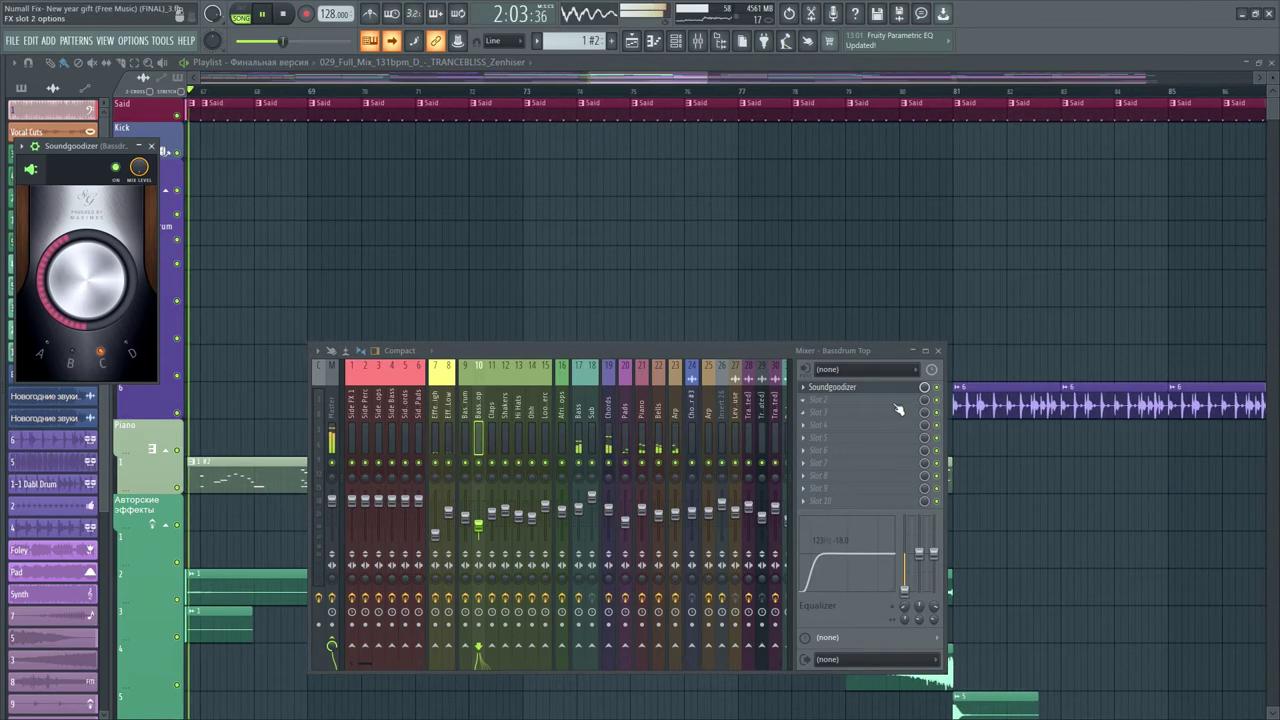
click(852, 388)
Check the effect slots of the Claps, Shakers, Hi Hats and Ohh mixer tracks
click(492, 411)
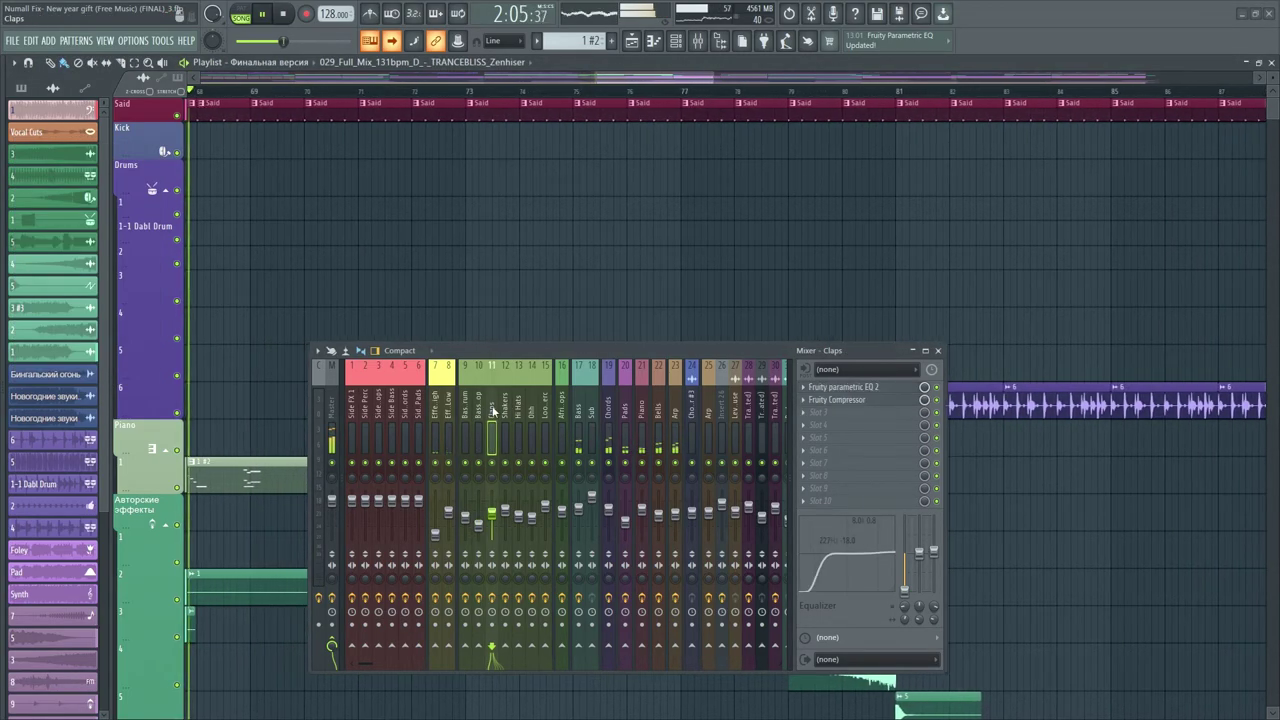
click(507, 411)
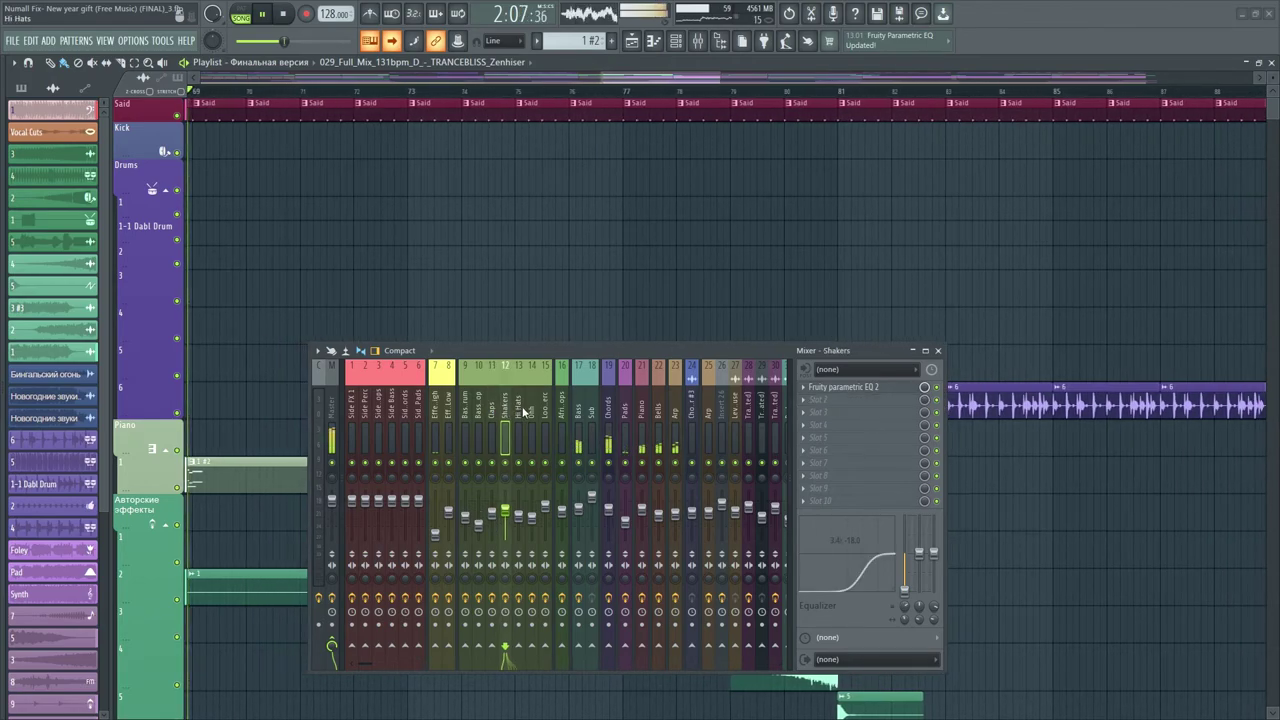
click(520, 412)
click(531, 406)
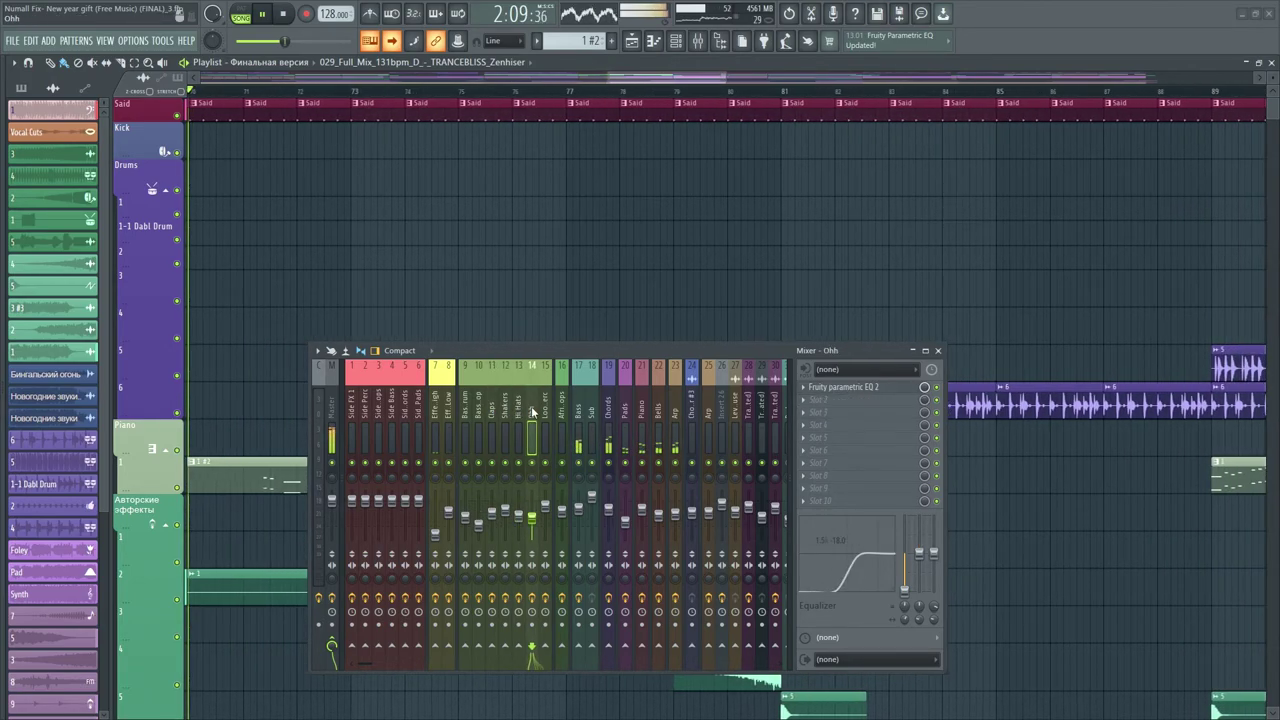
Check the effect slots of Bass, Chords, Pads, Piano, Bells and Insert 26, look over the remaining mixer tracks and close the mixer
click(581, 405)
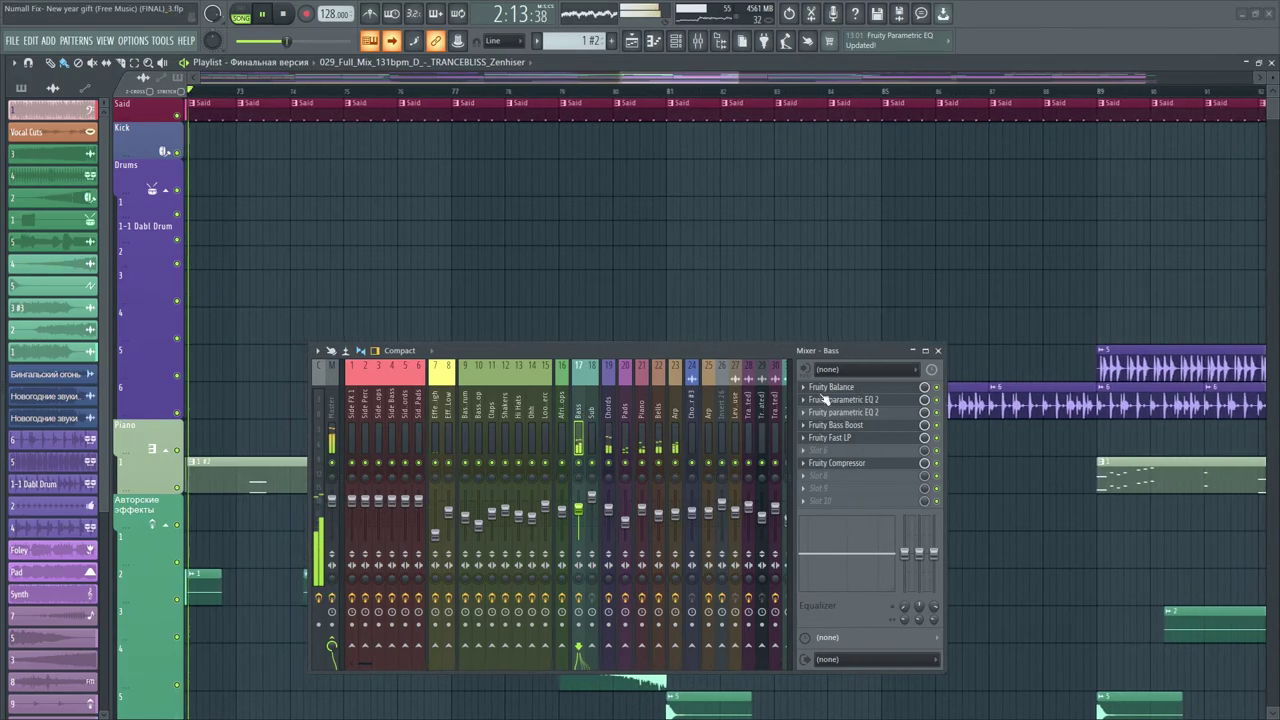
click(609, 410)
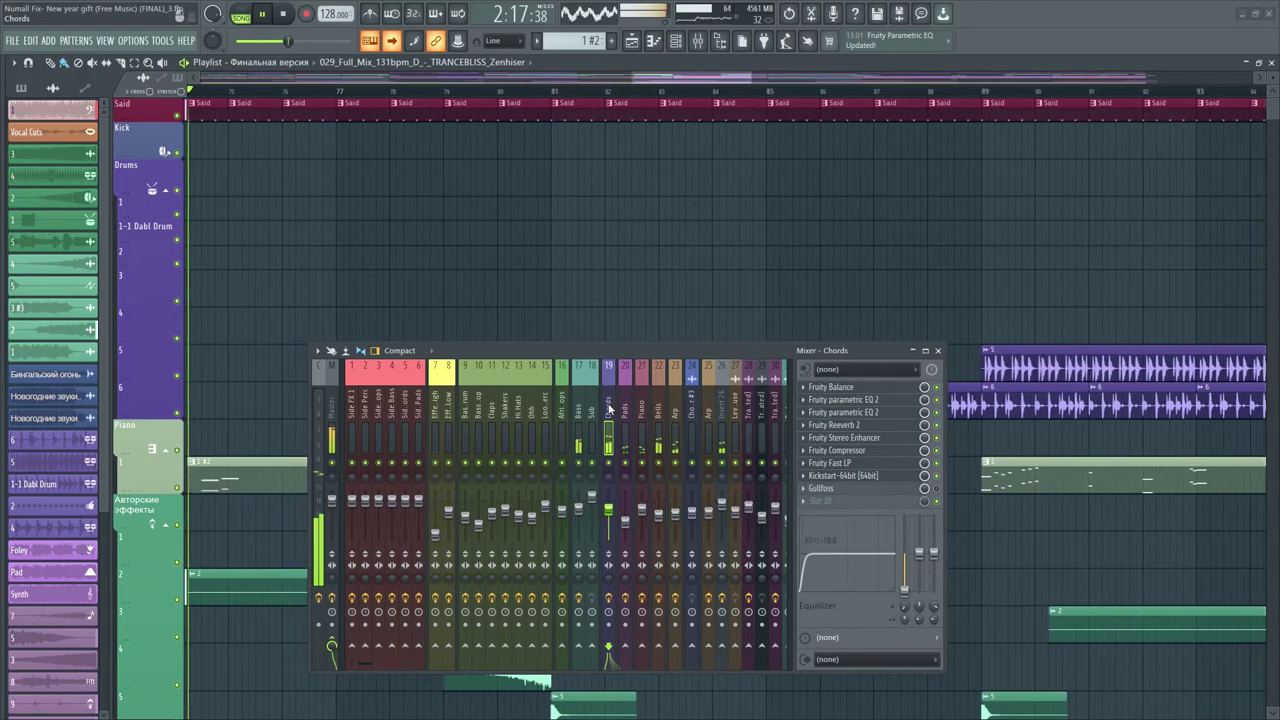
click(624, 420)
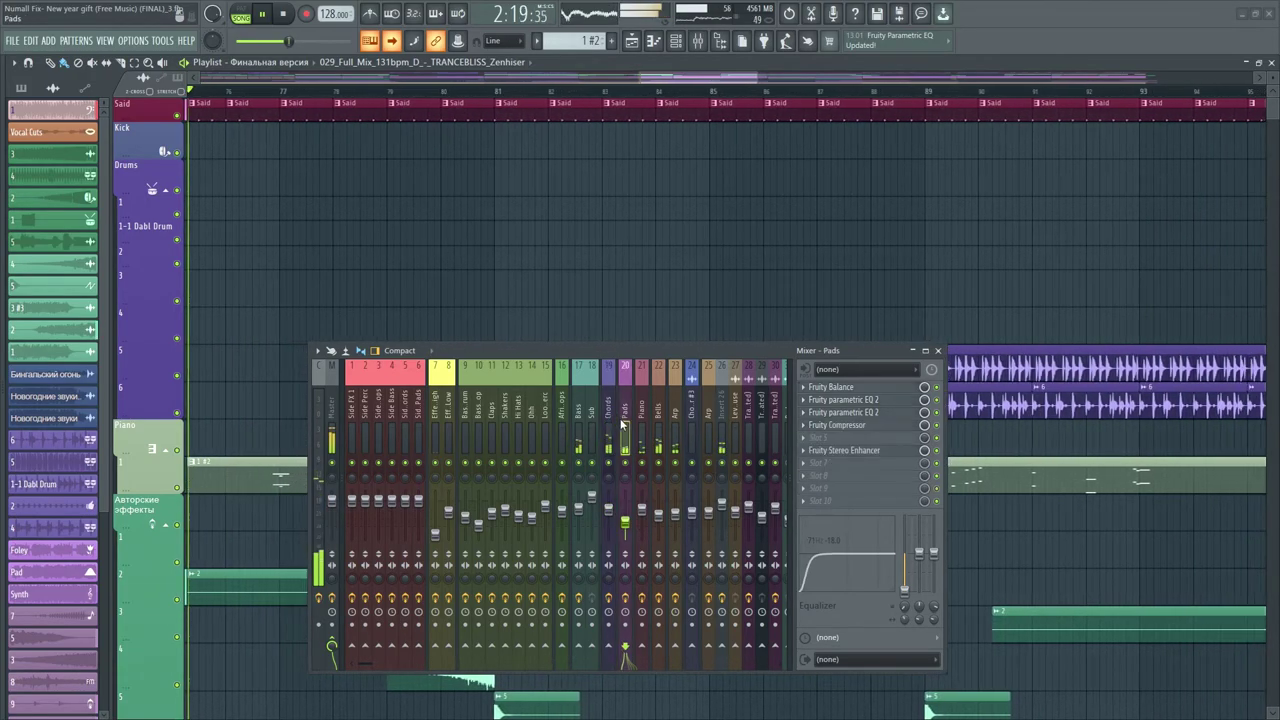
click(642, 425)
click(659, 425)
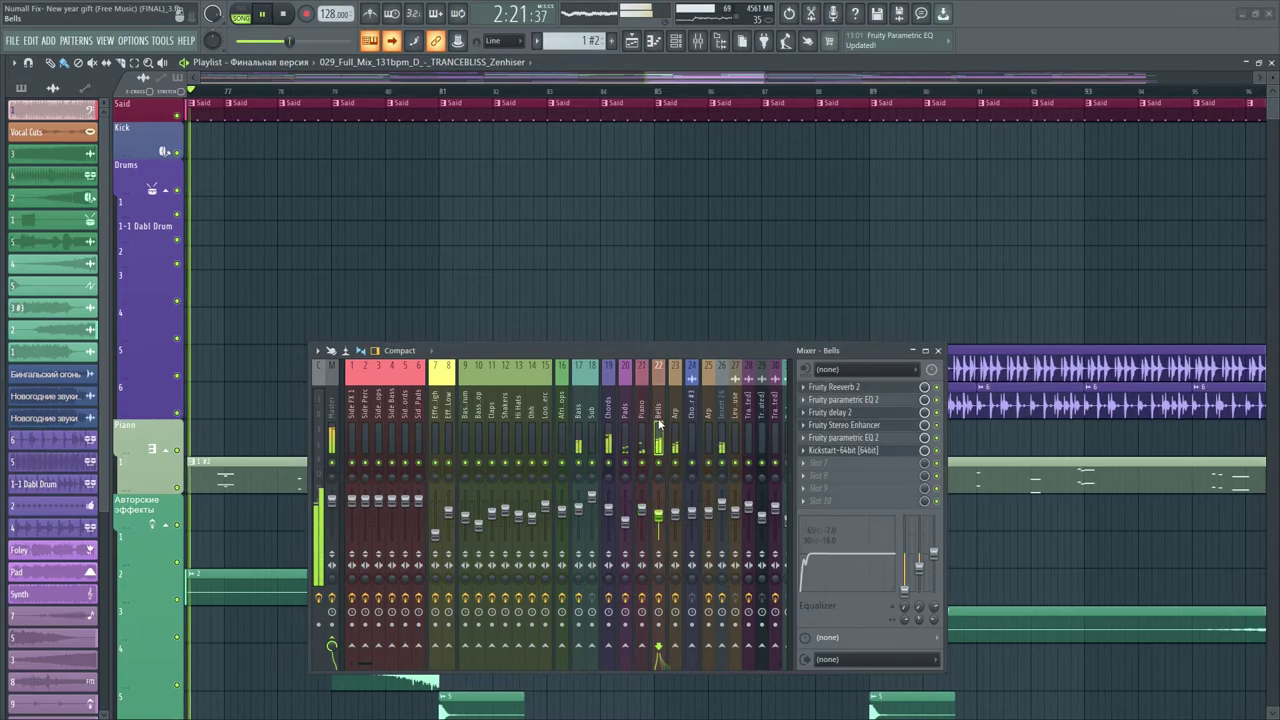
click(721, 423)
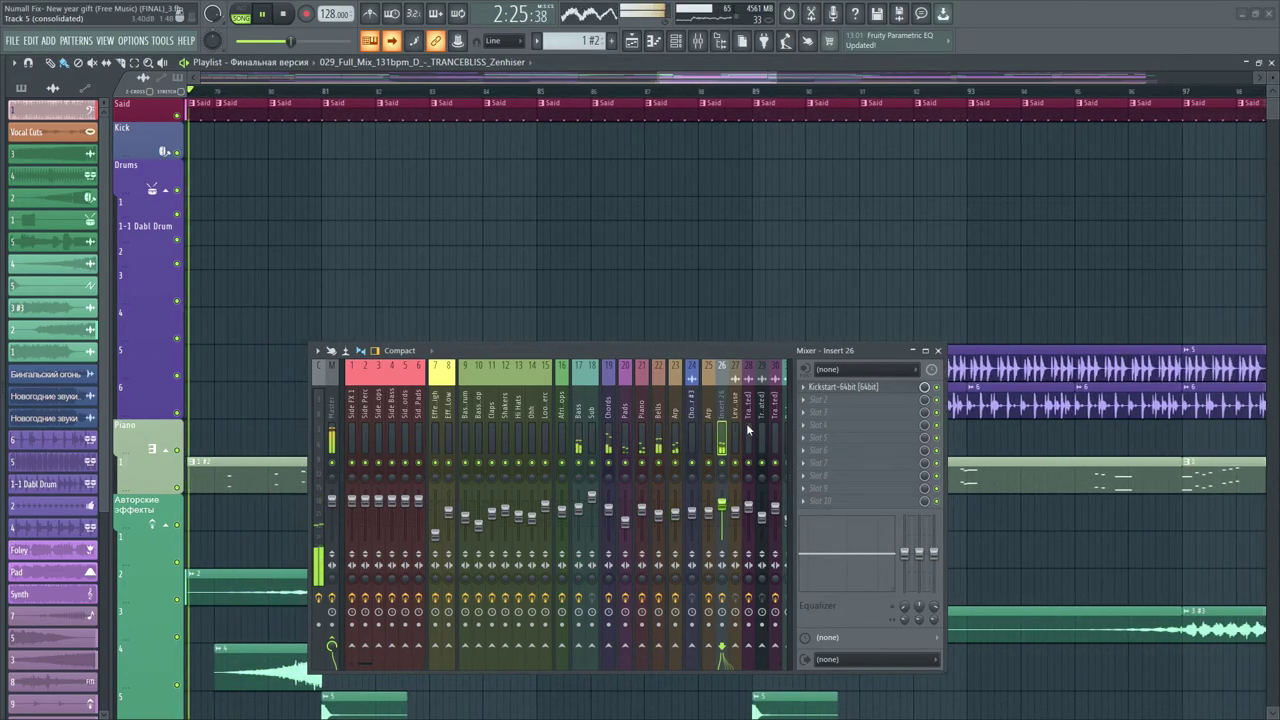
drag(369, 667, 498, 658)
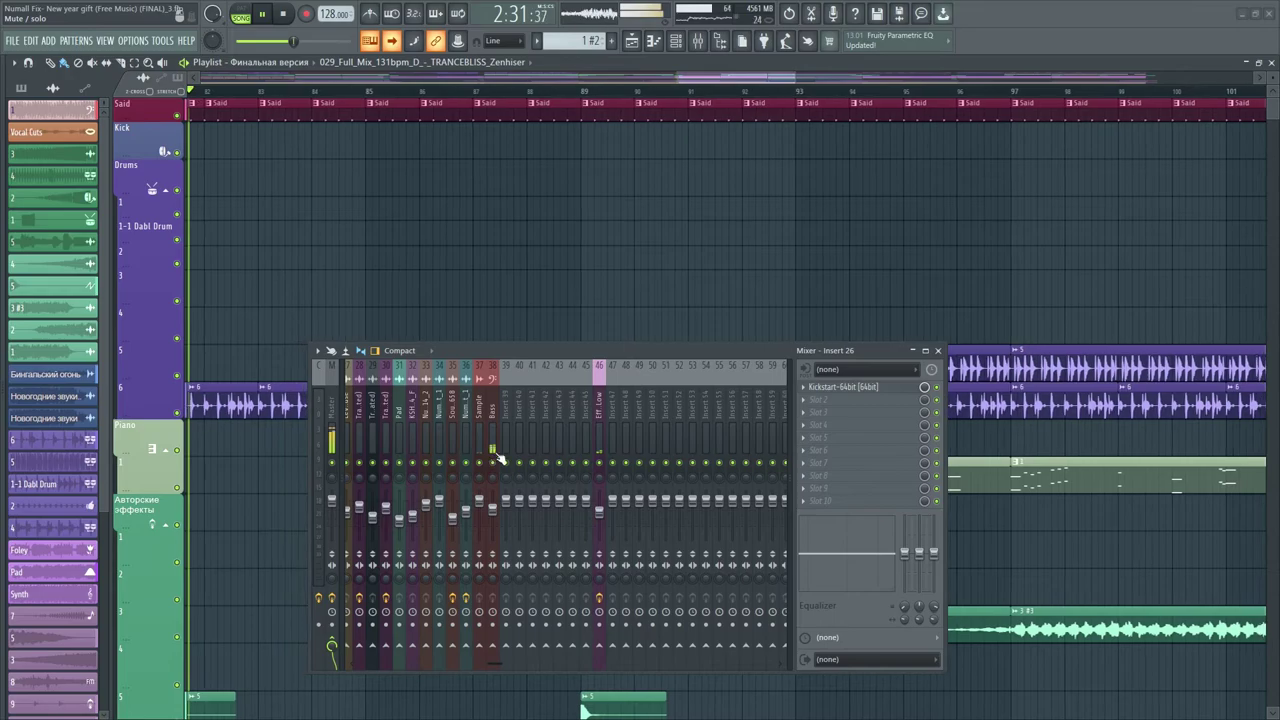
click(939, 352)
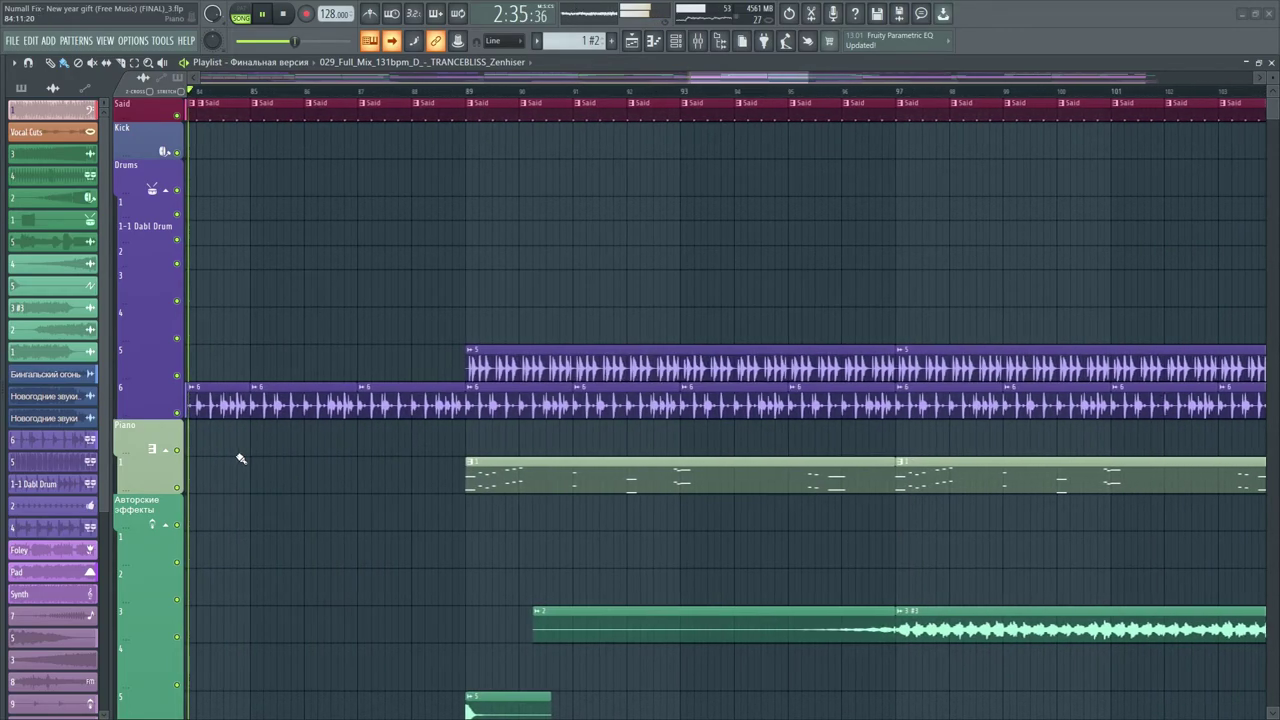
Enlarge the first Synth track, the Pad track and the Bass track in the playlist to show their clips taller
scroll(240, 458, down, 4)
scroll(240, 458, down, 6)
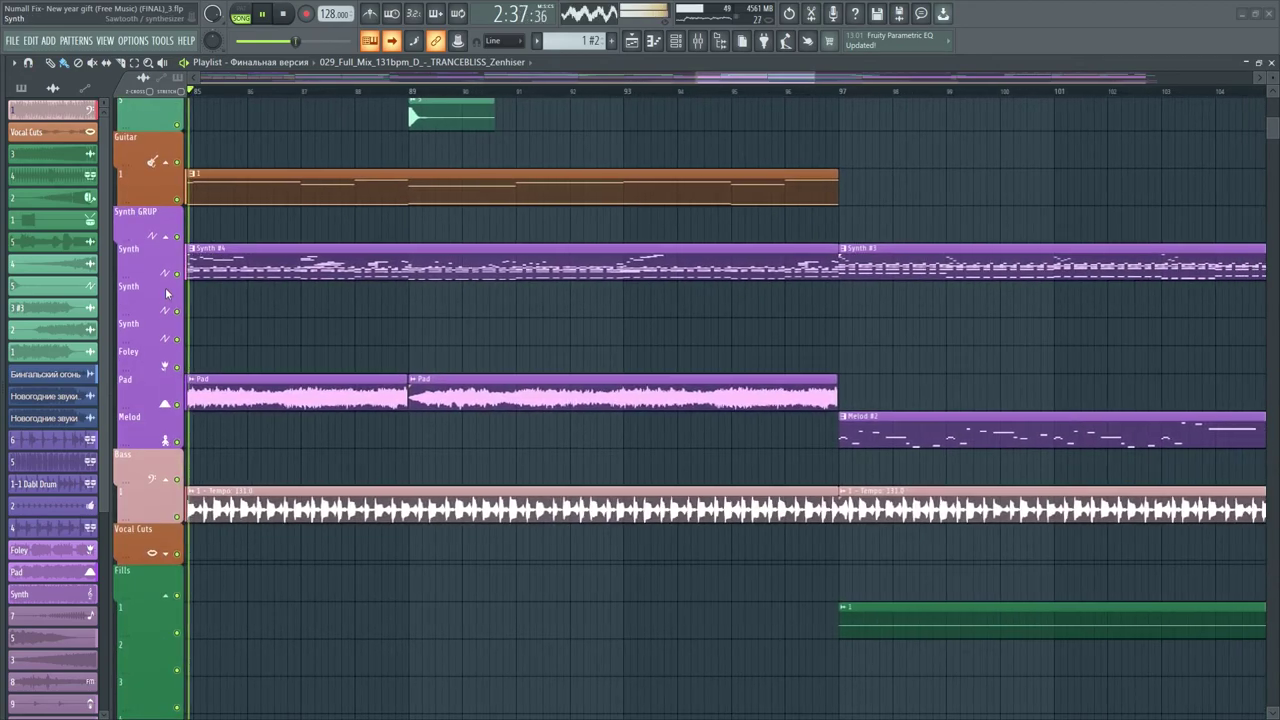
drag(165, 273, 161, 337)
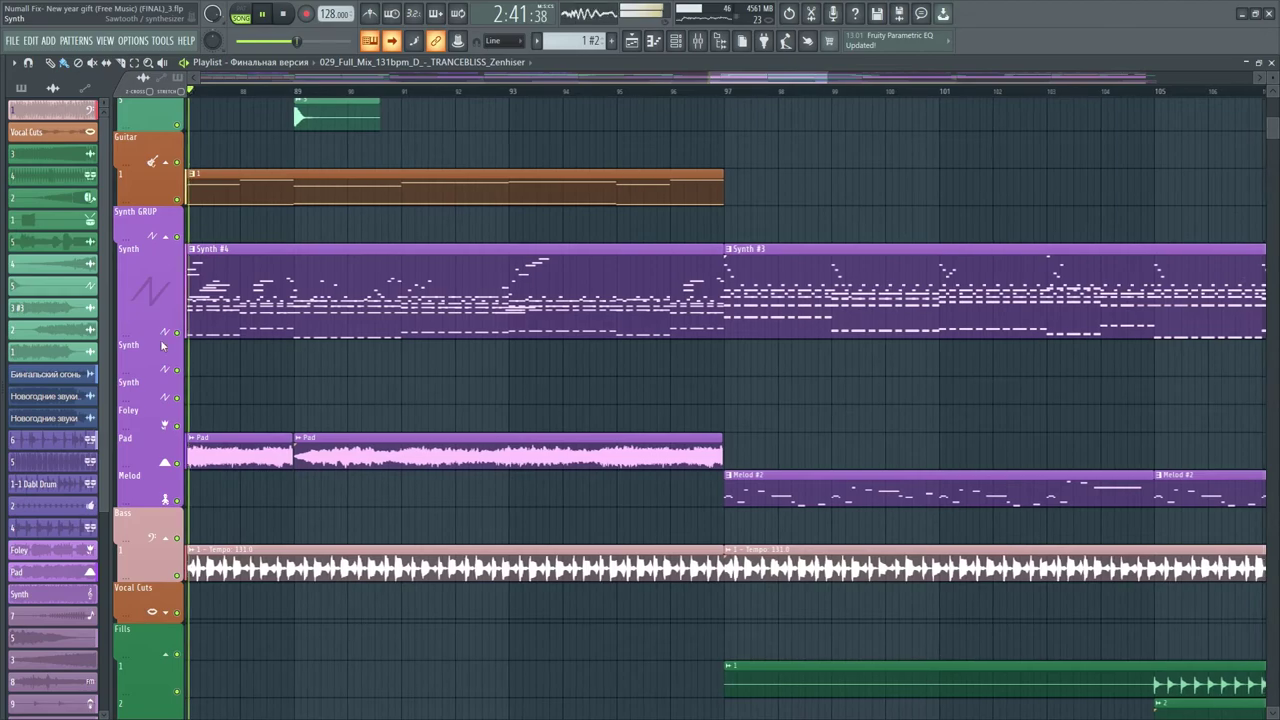
drag(150, 468, 146, 487)
scroll(147, 470, down, 3)
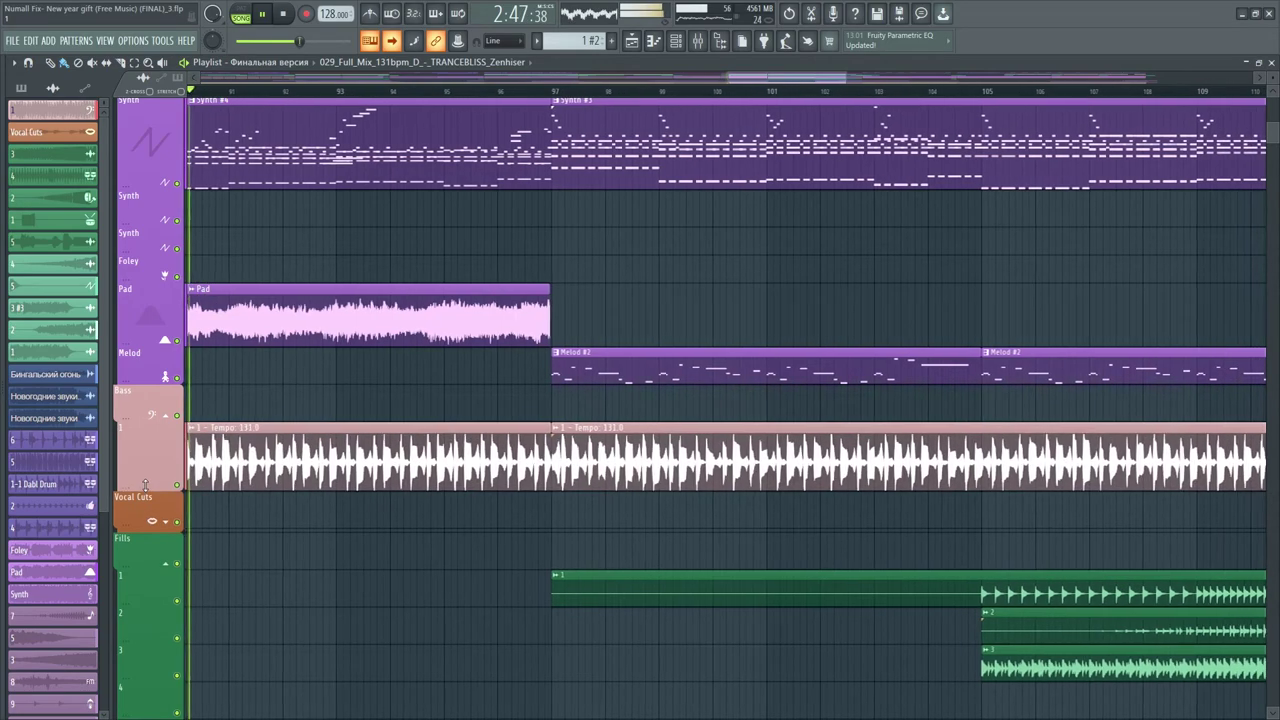
Expand the Vocal Cuts group and look over the Fills, Новогодние звуки, SFX Прочие эффекты and Automation tracks during playback
scroll(145, 485, down, 2)
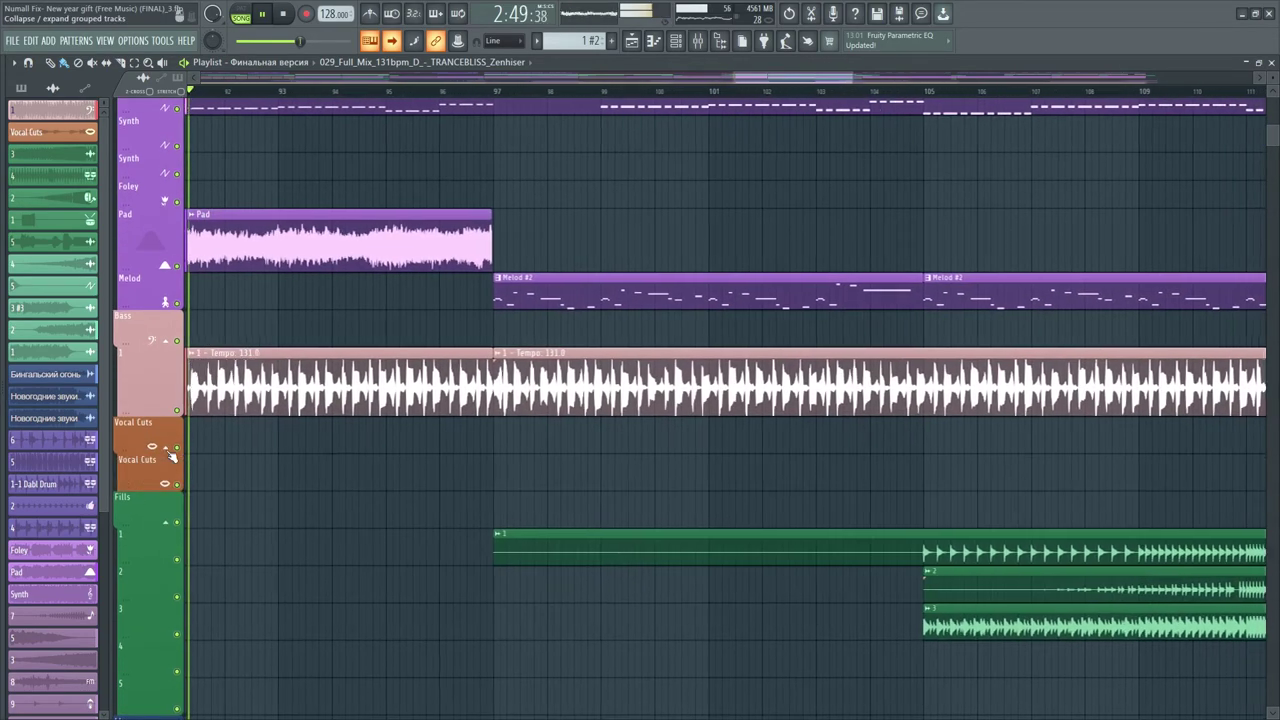
scroll(170, 457, down, 6)
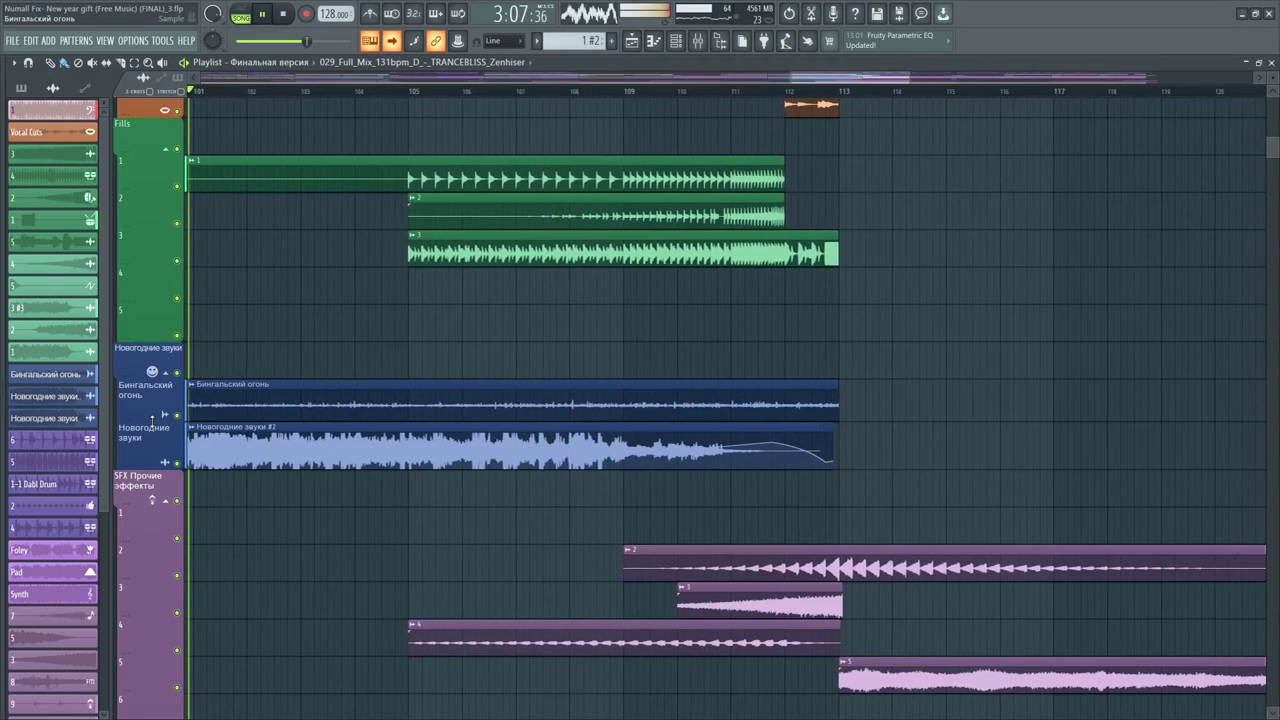
scroll(152, 418, down, 10)
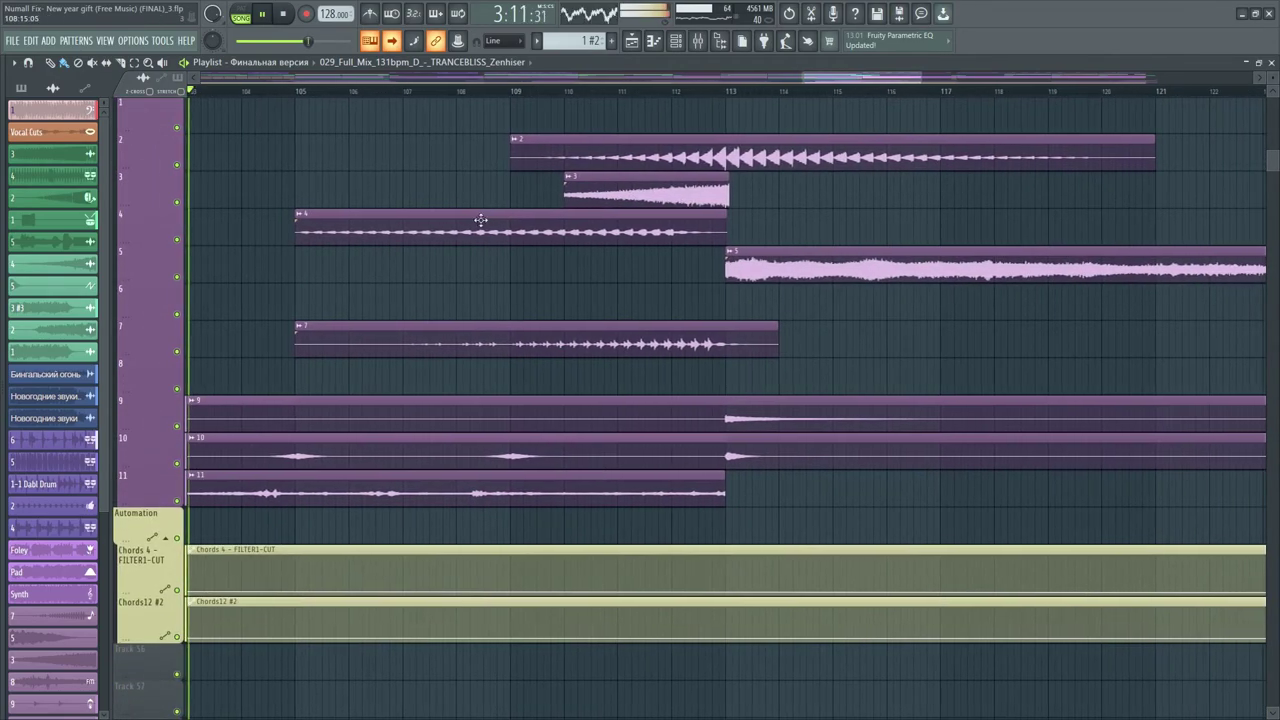
scroll(735, 460, up, 10)
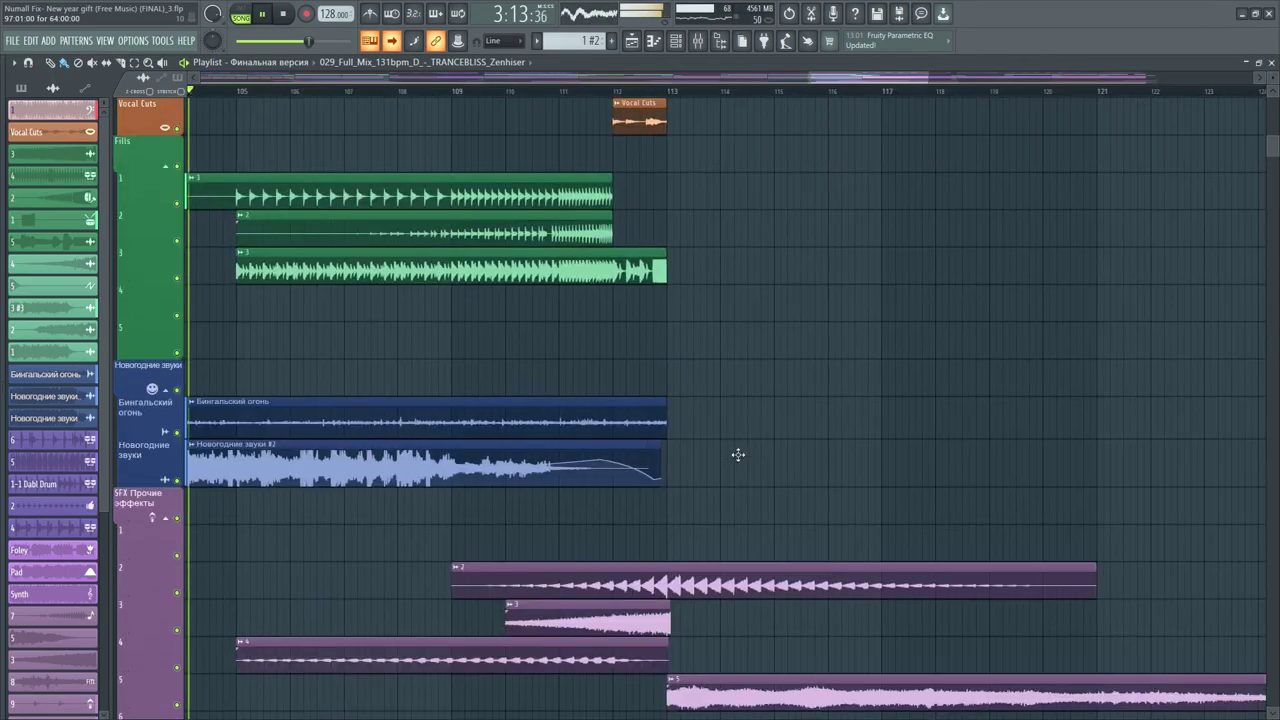
Look over the Fills, Bass, Synth GRUP, Drums, Piano, Авторские эффекты and Guitar tracks in the playlist during playback
scroll(738, 455, up, 8)
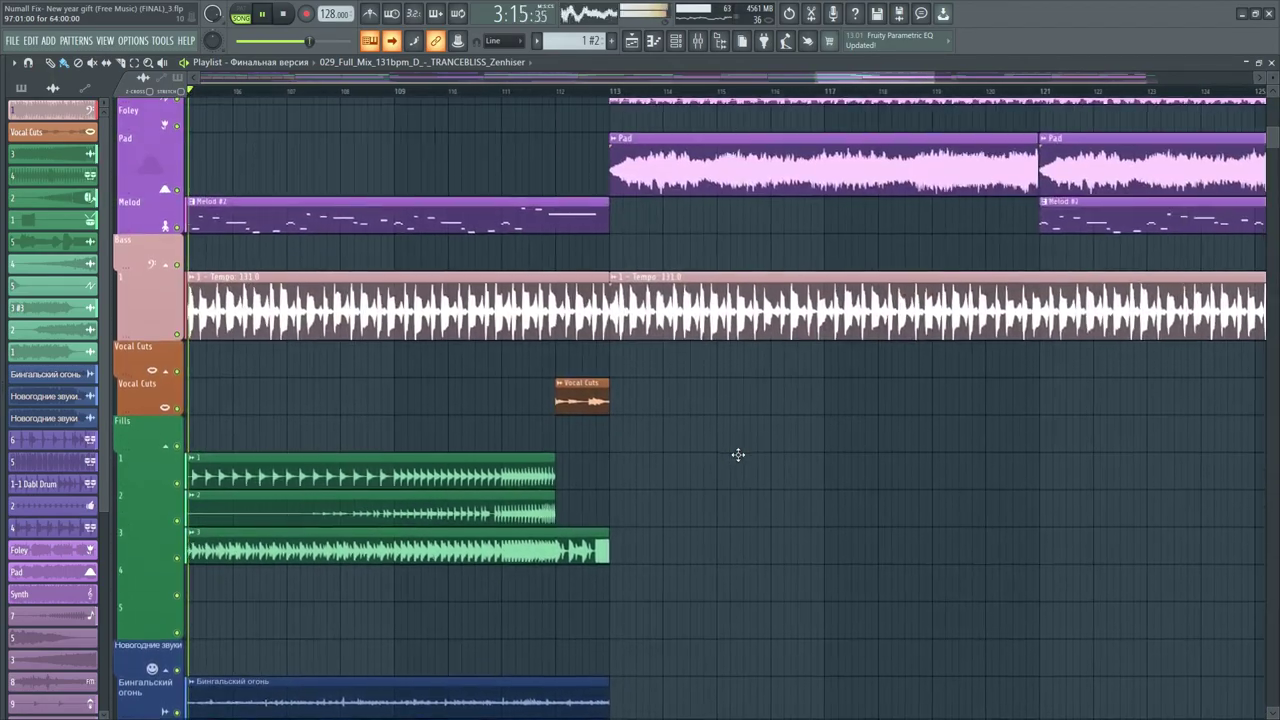
scroll(738, 455, up, 8)
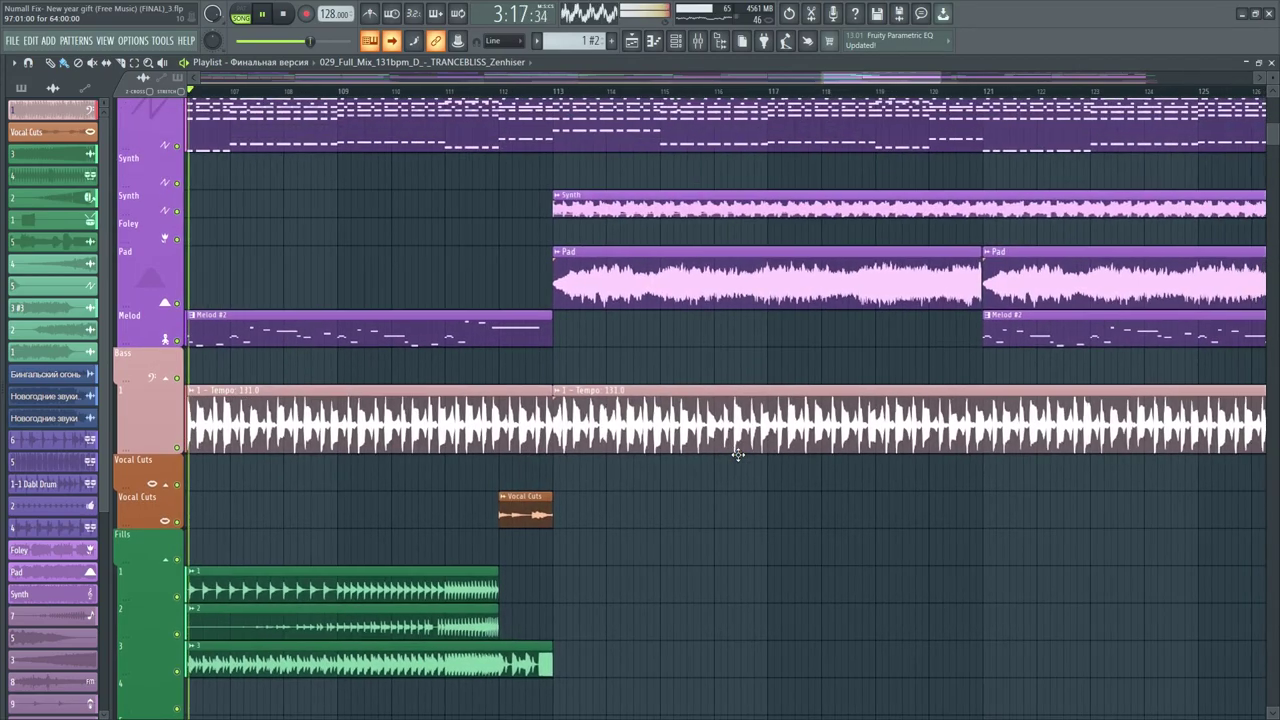
scroll(738, 455, up, 6)
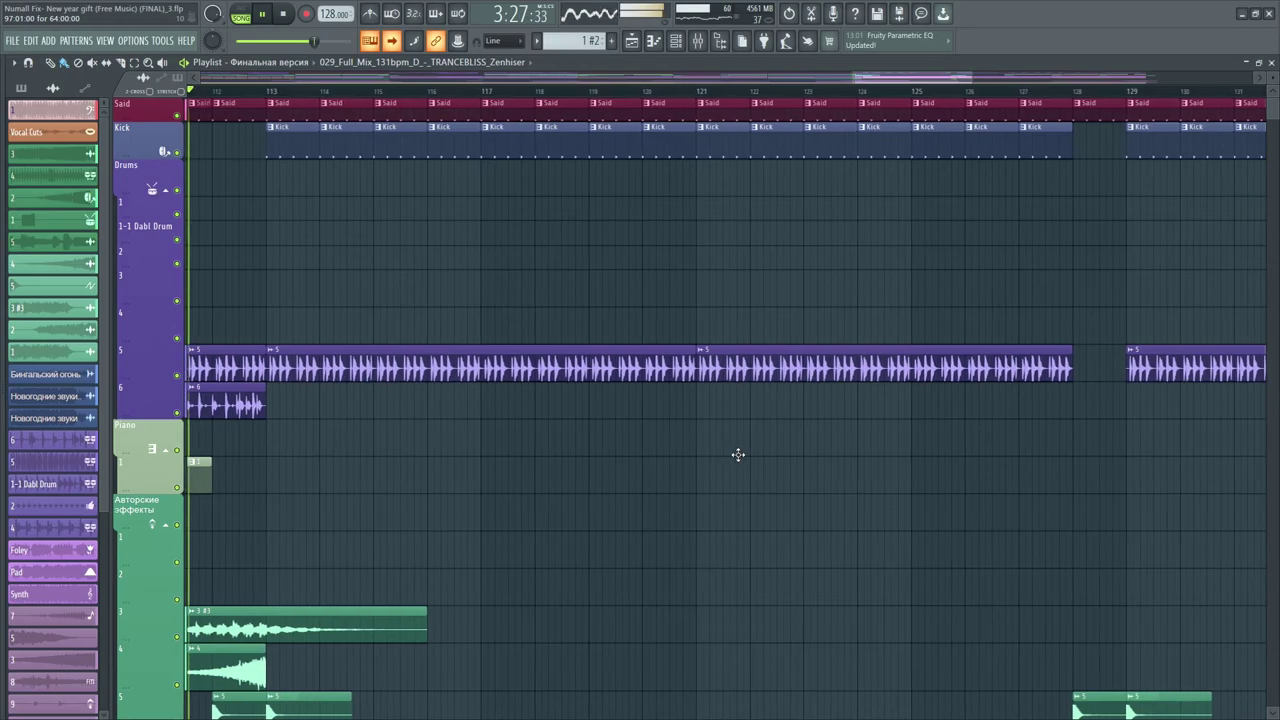
scroll(236, 378, down, 10)
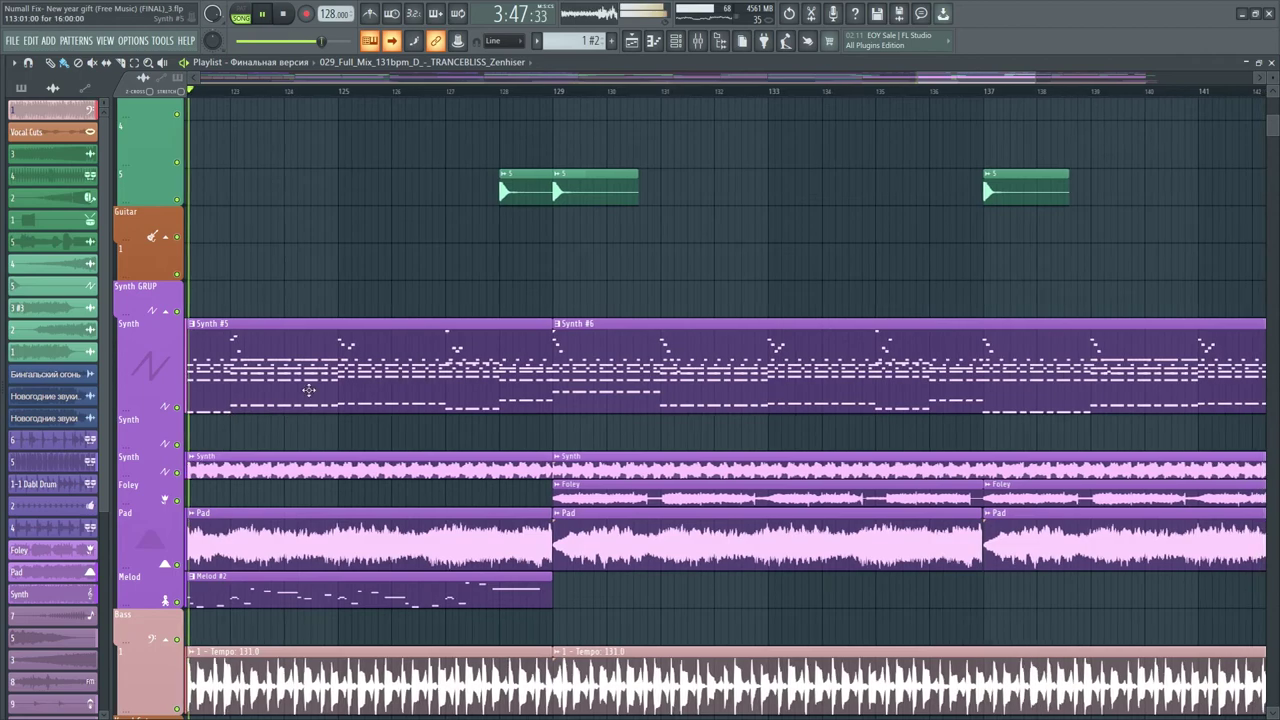
scroll(270, 347, down, 3)
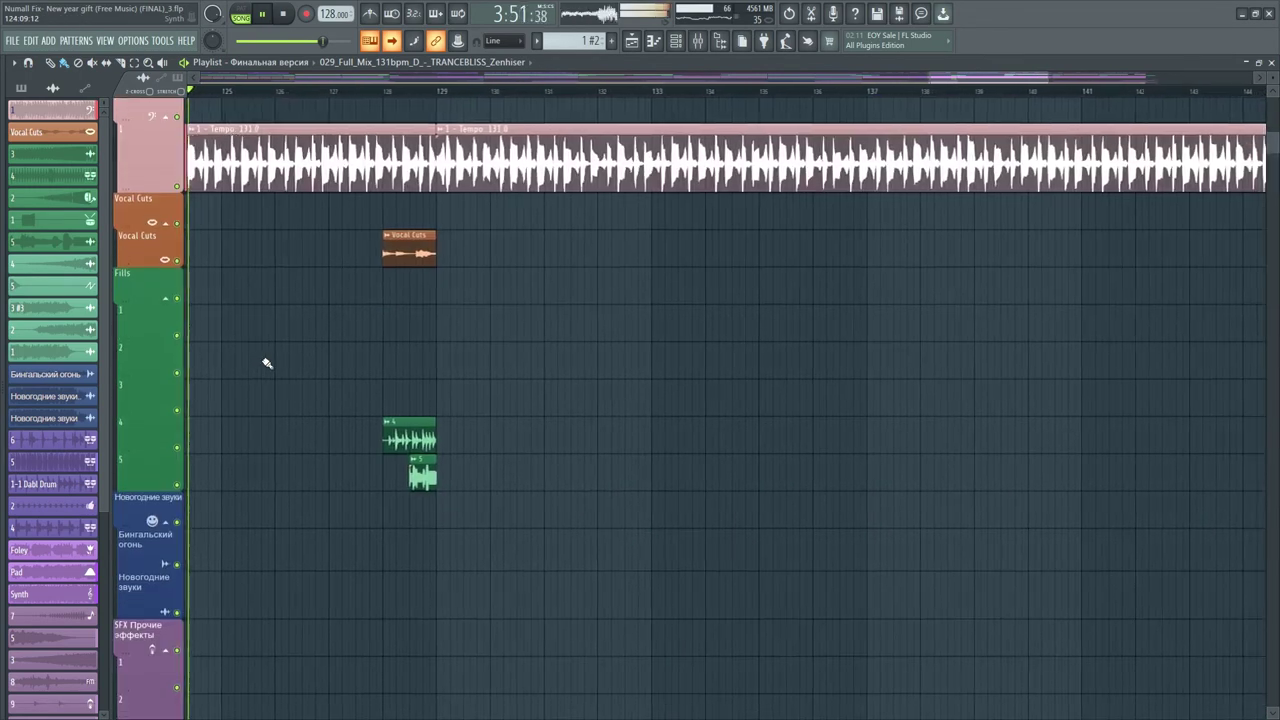
scroll(267, 363, up, 1)
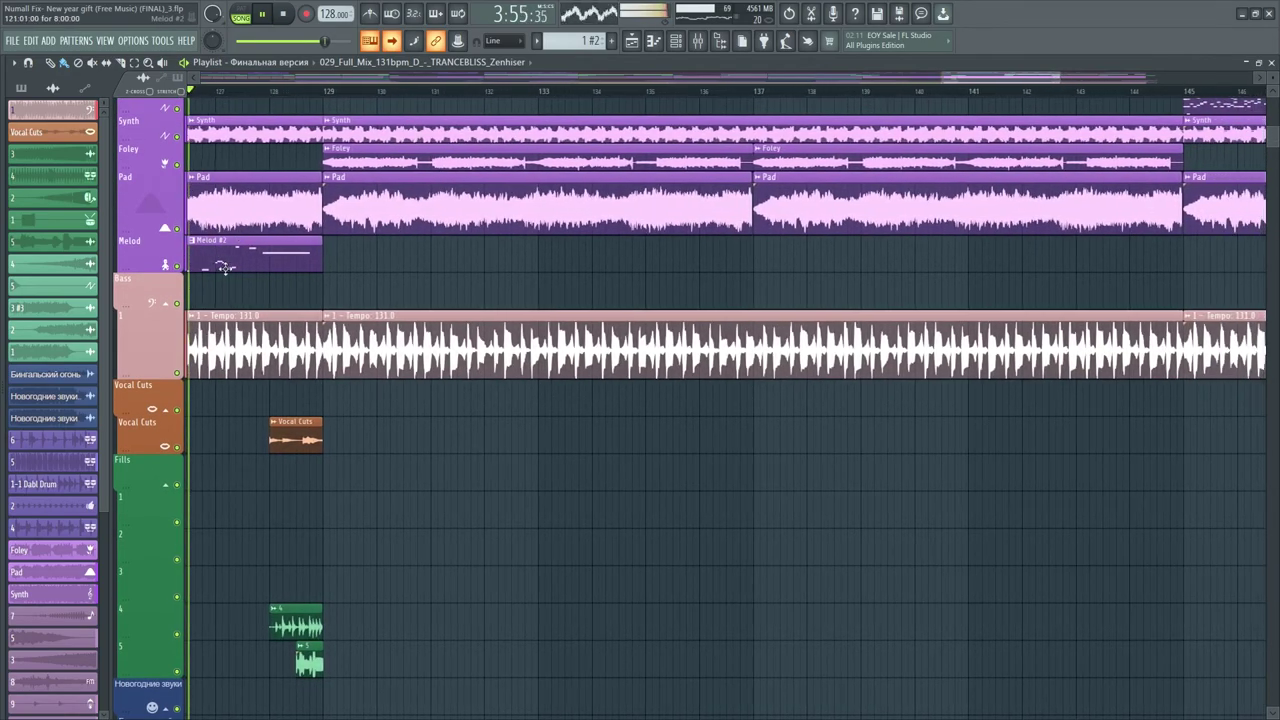
scroll(255, 300, up, 3)
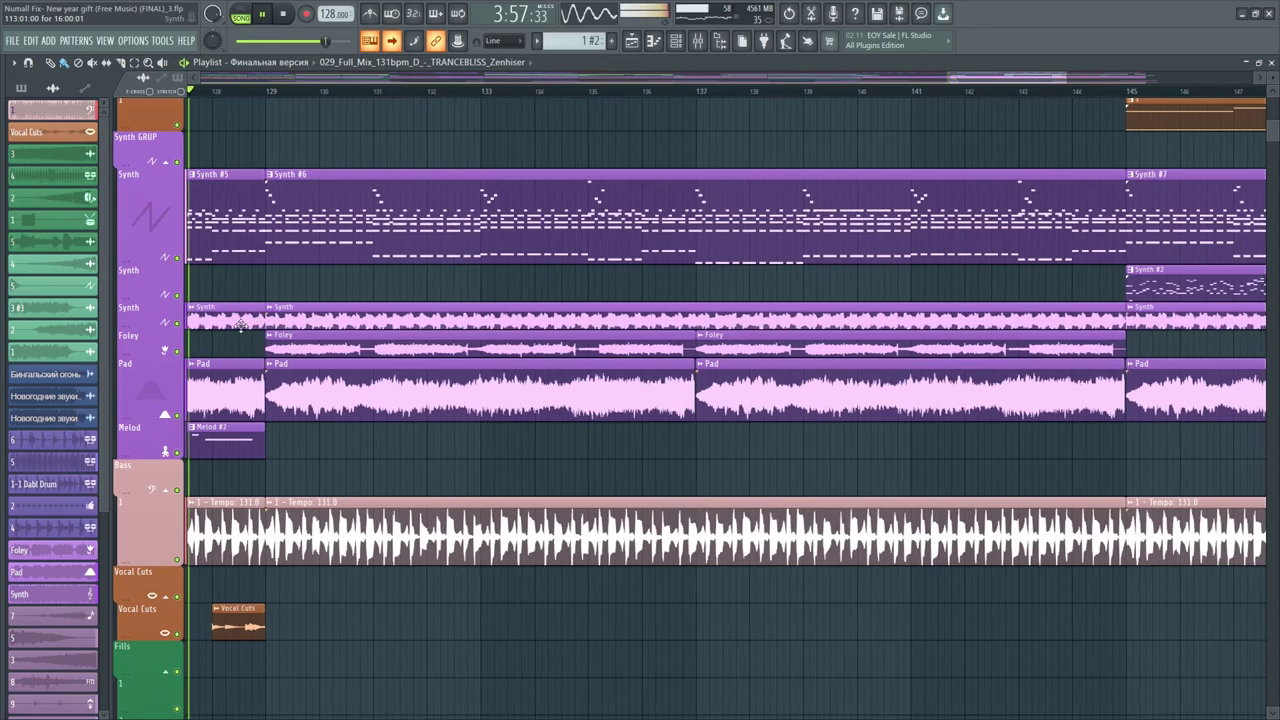
scroll(166, 337, up, 3)
scroll(166, 337, up, 8)
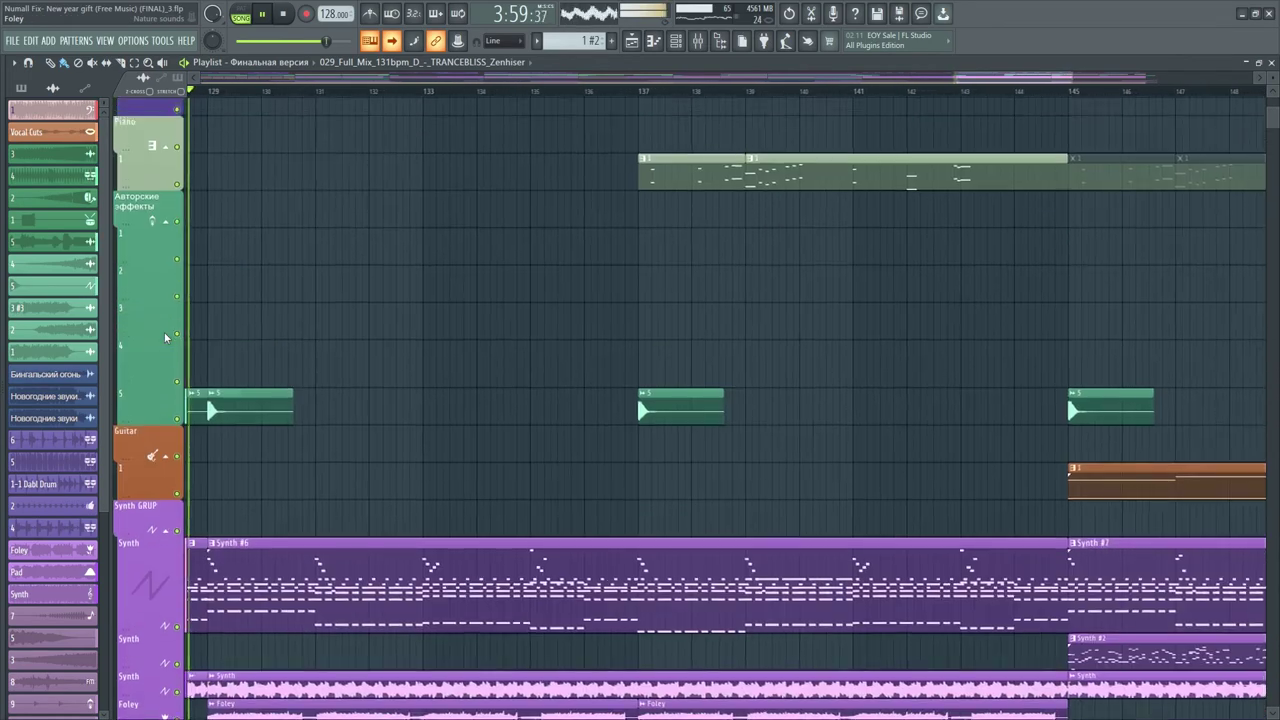
Enlarge the Foley track and the third Synth track in the playlist, and switch the picker to the project's patterns
scroll(165, 337, down, 14)
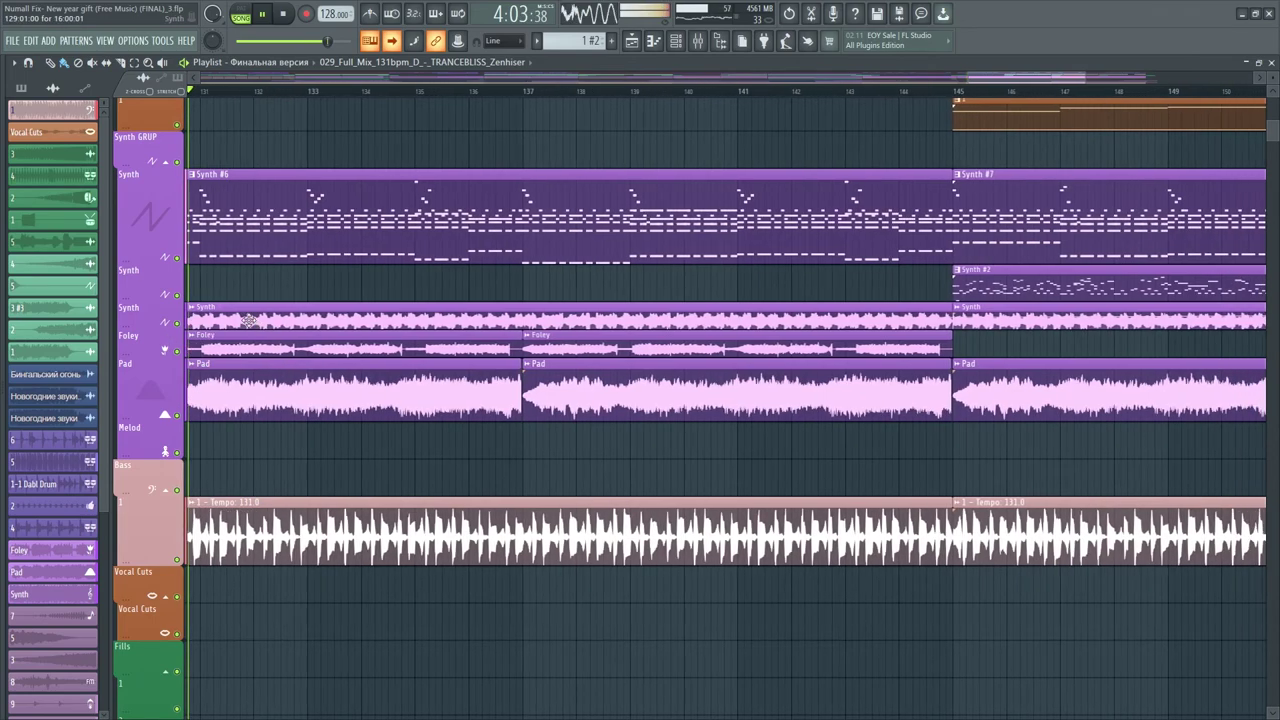
drag(287, 368, 233, 392)
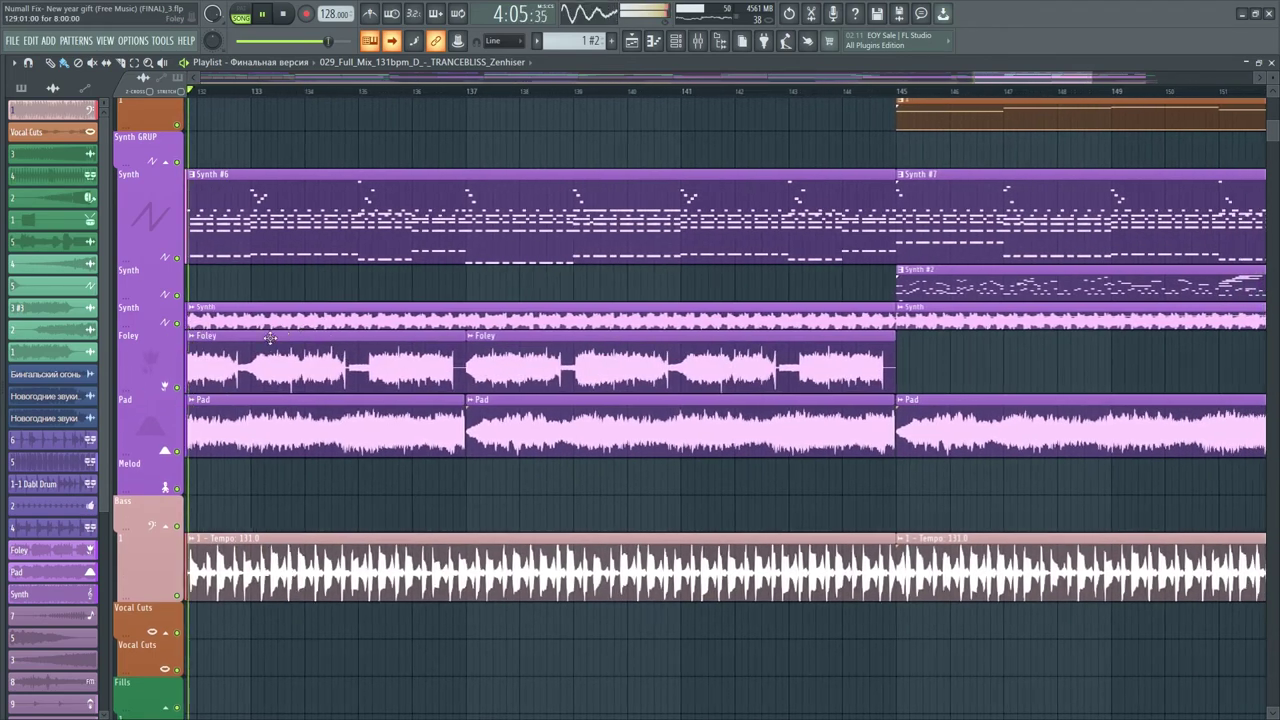
drag(141, 327, 145, 352)
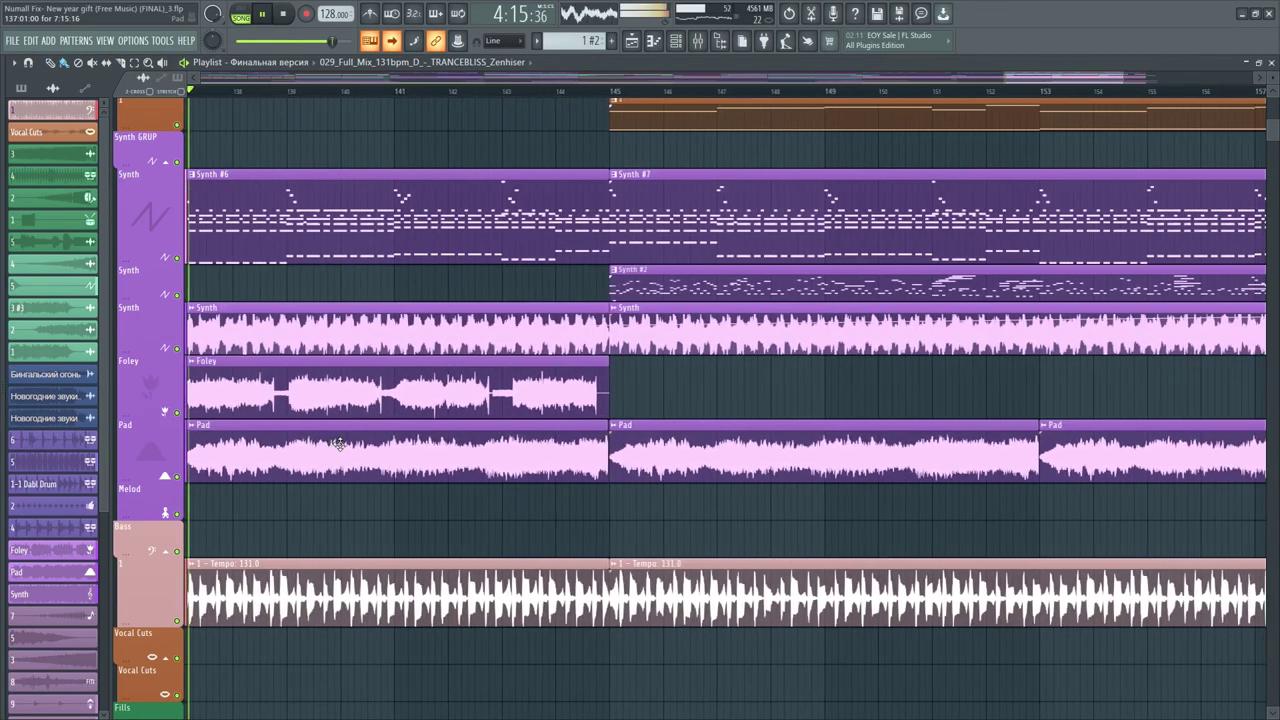
click(22, 88)
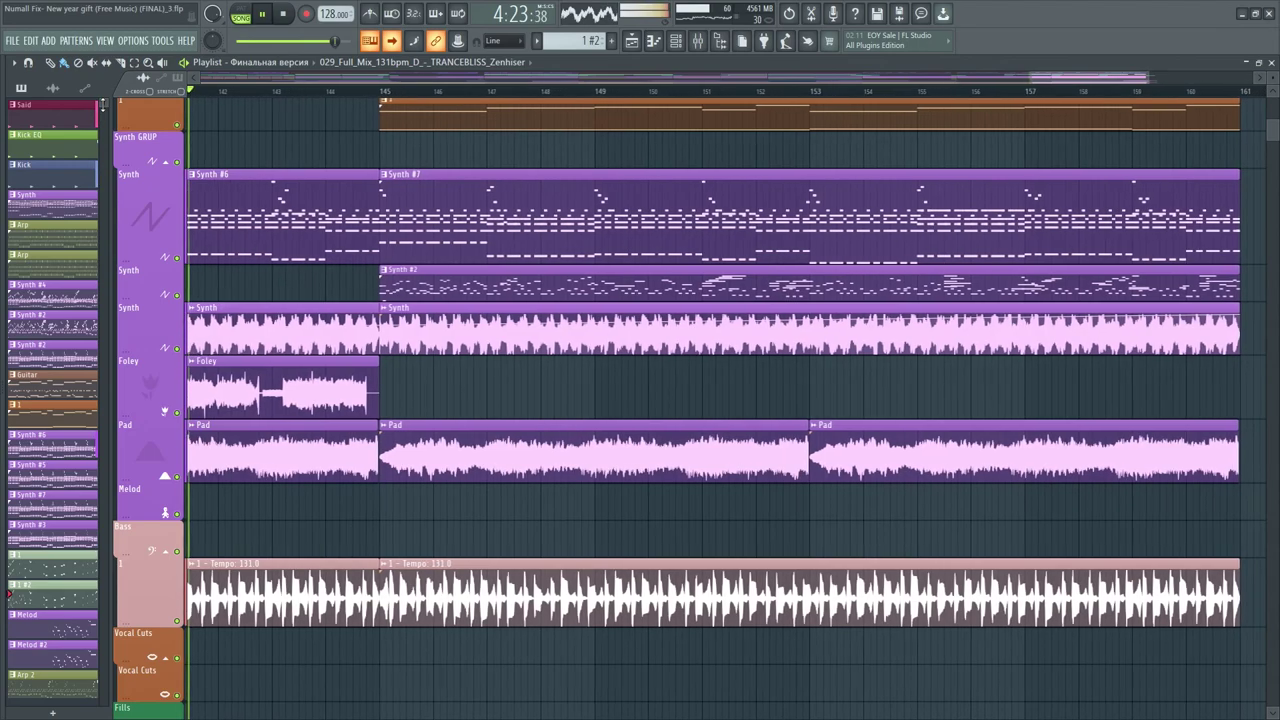
Stop playback and zoom the playlist out in both directions to show the whole arrangement with all track groups
scroll(280, 262, up, 3)
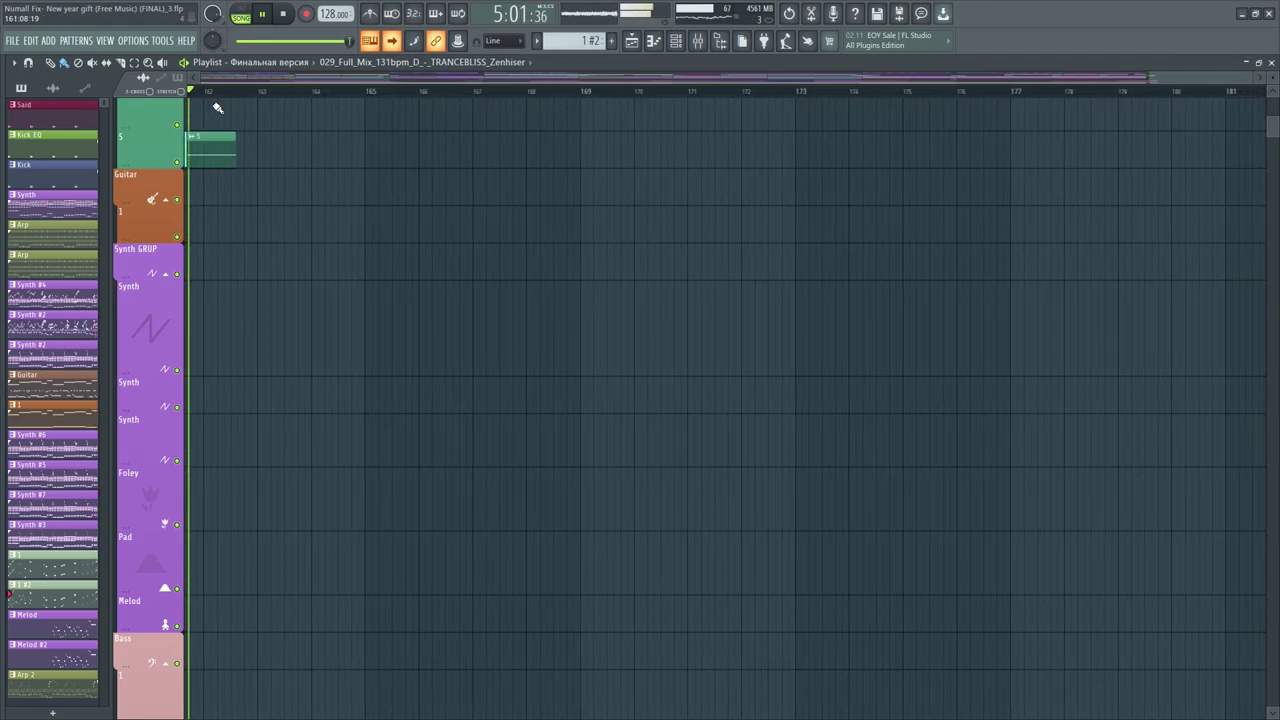
key(space)
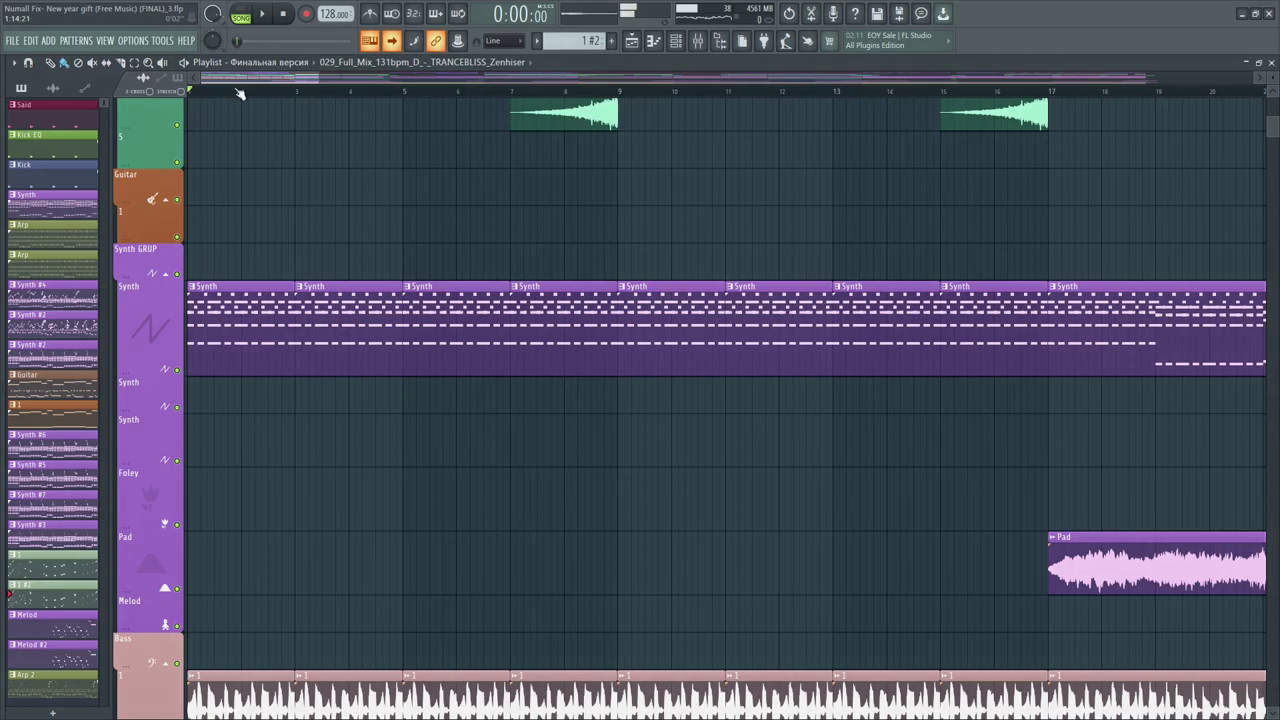
scroll(240, 93, down, 8)
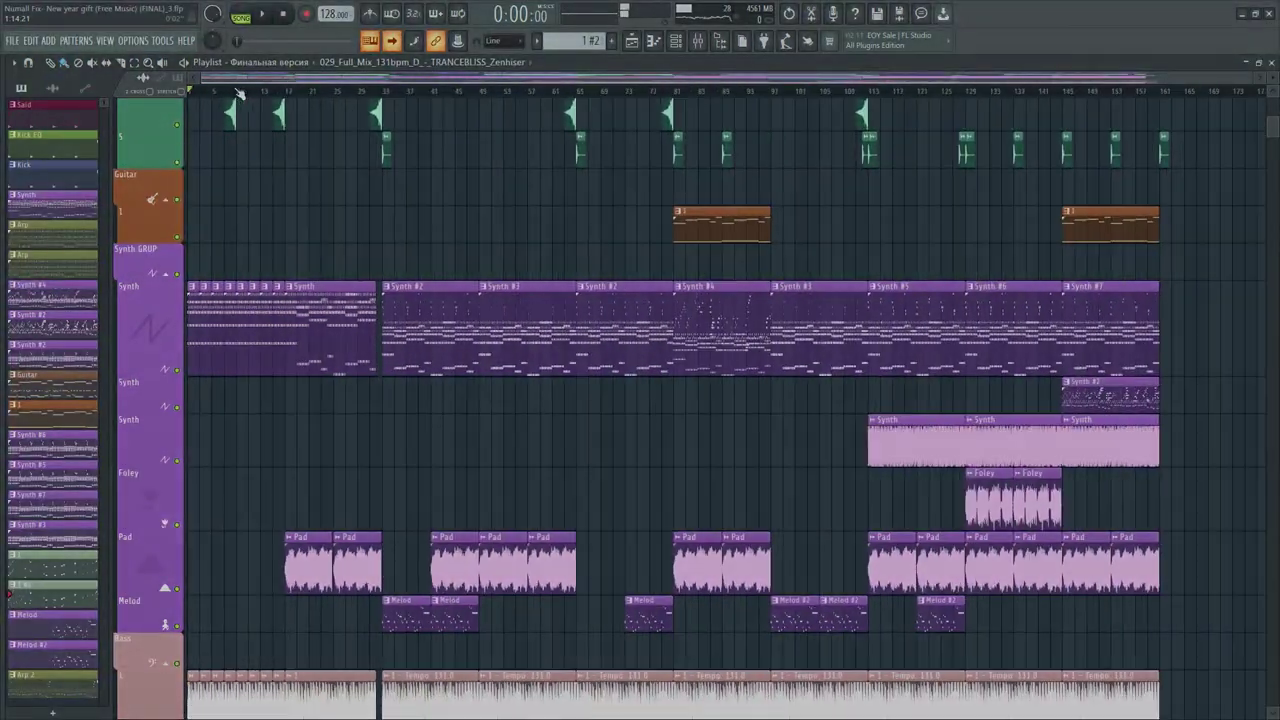
alt+scroll(1212, 195, down, 3)
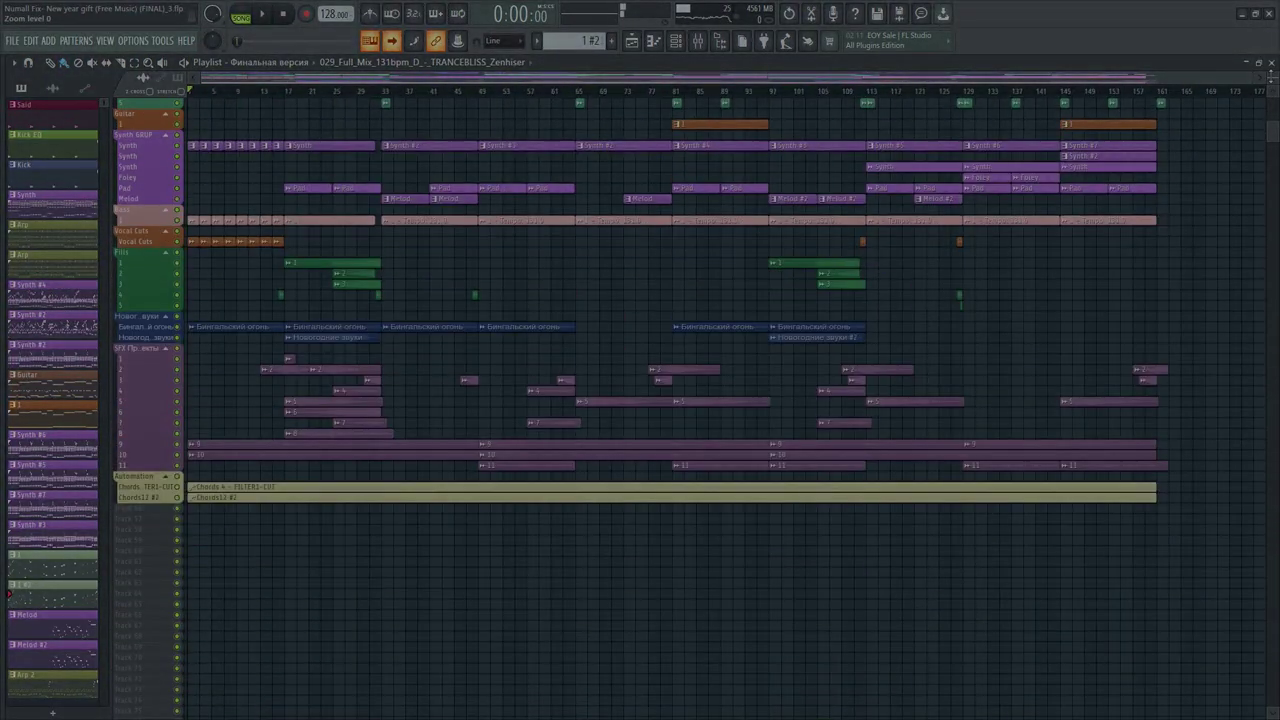
scroll(1212, 195, up, 4)
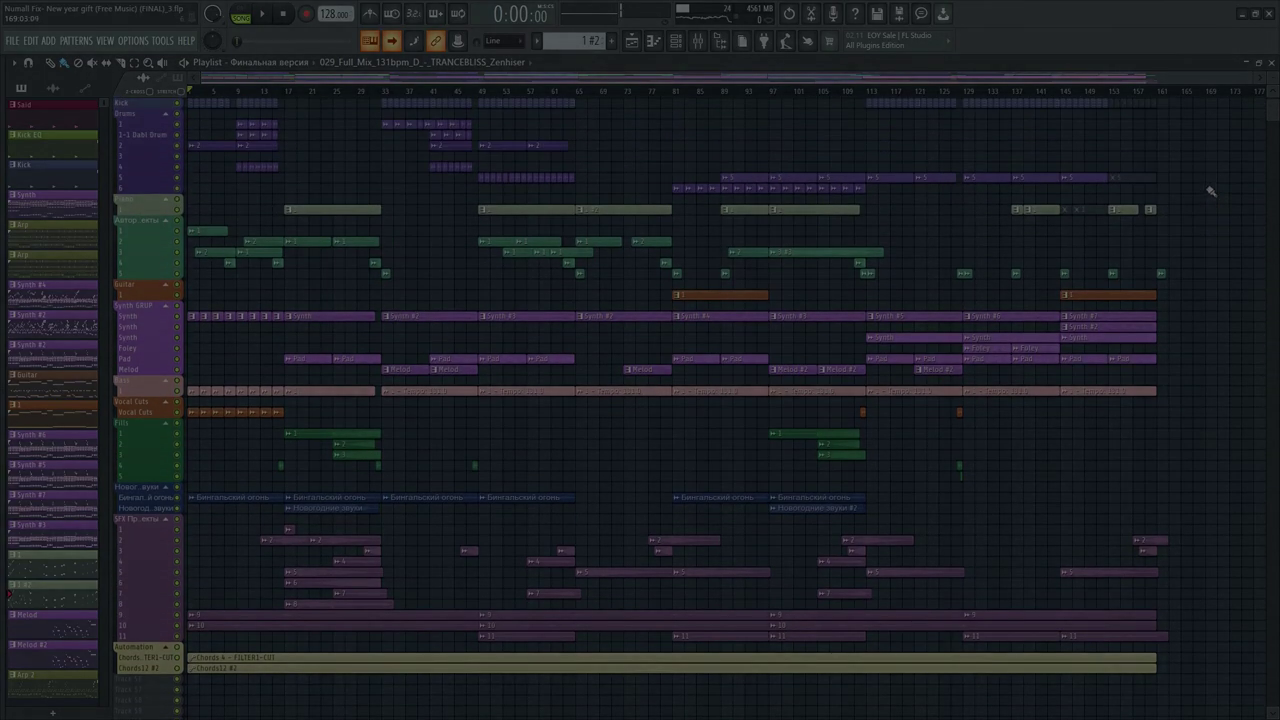